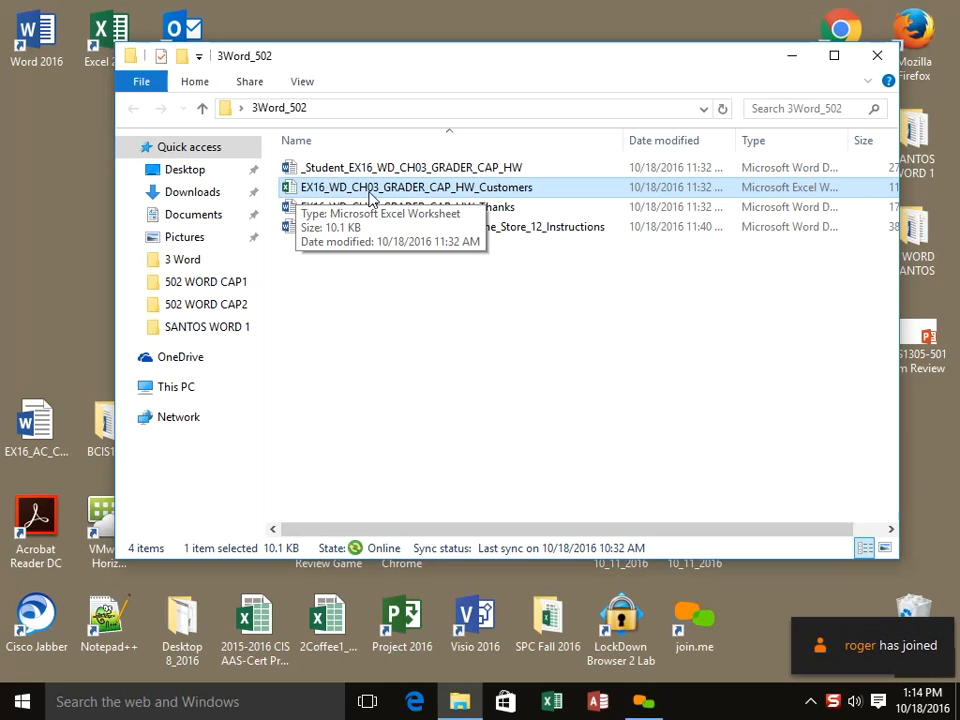
Step: Rename the Thanks file, then open Home_Store_12_Instructions in Word
{"action": "left_click", "coordinate": [545, 210]}
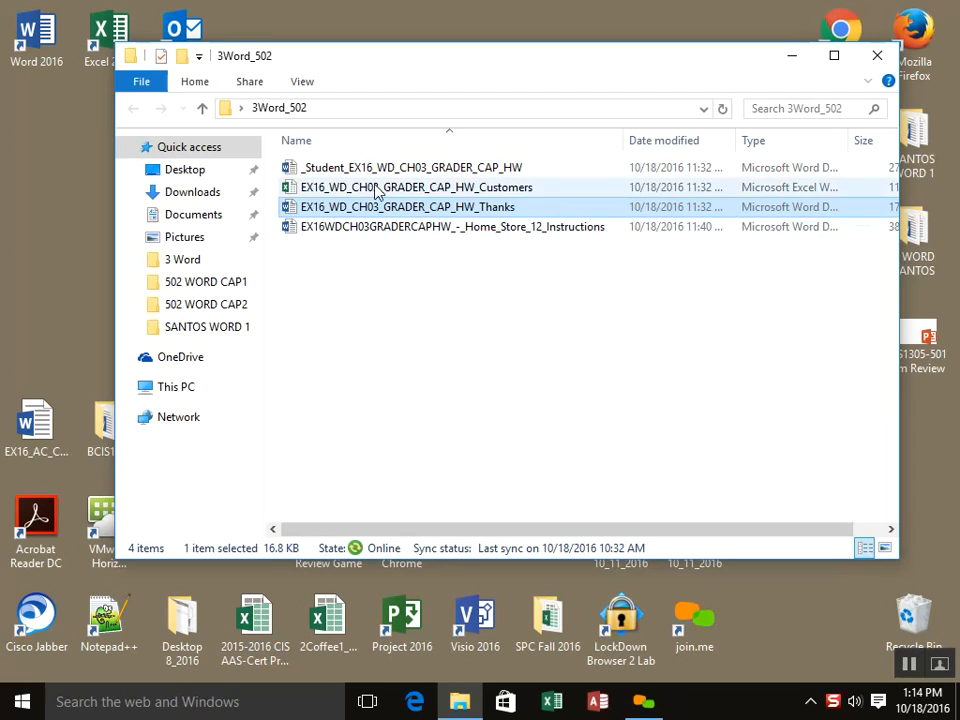
{"action": "left_click", "coordinate": [515, 210]}
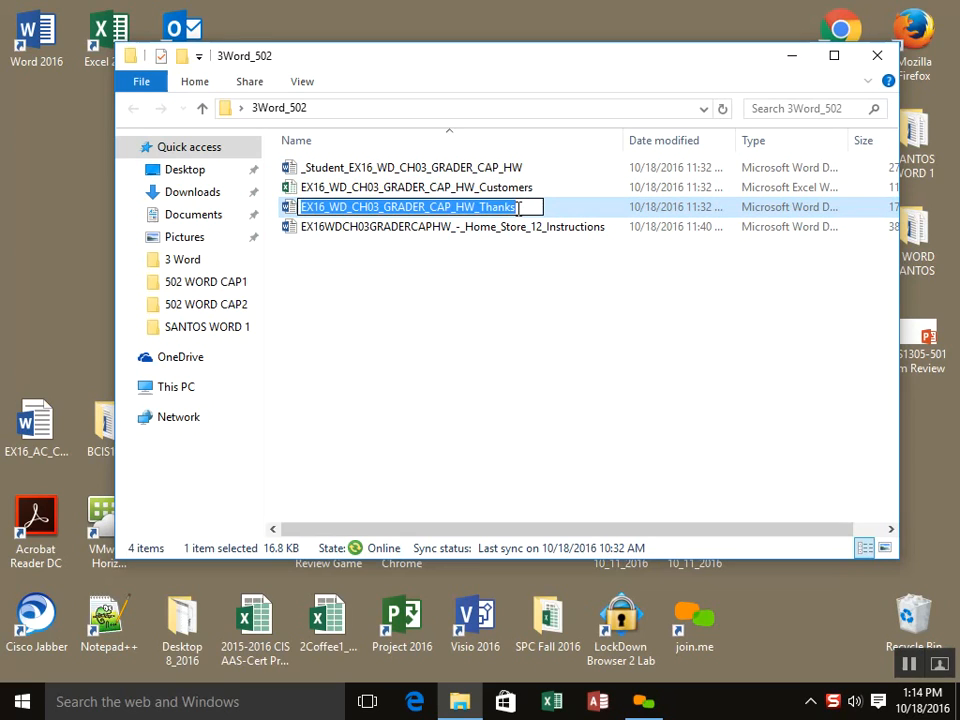
{"action": "left_click", "coordinate": [531, 208]}
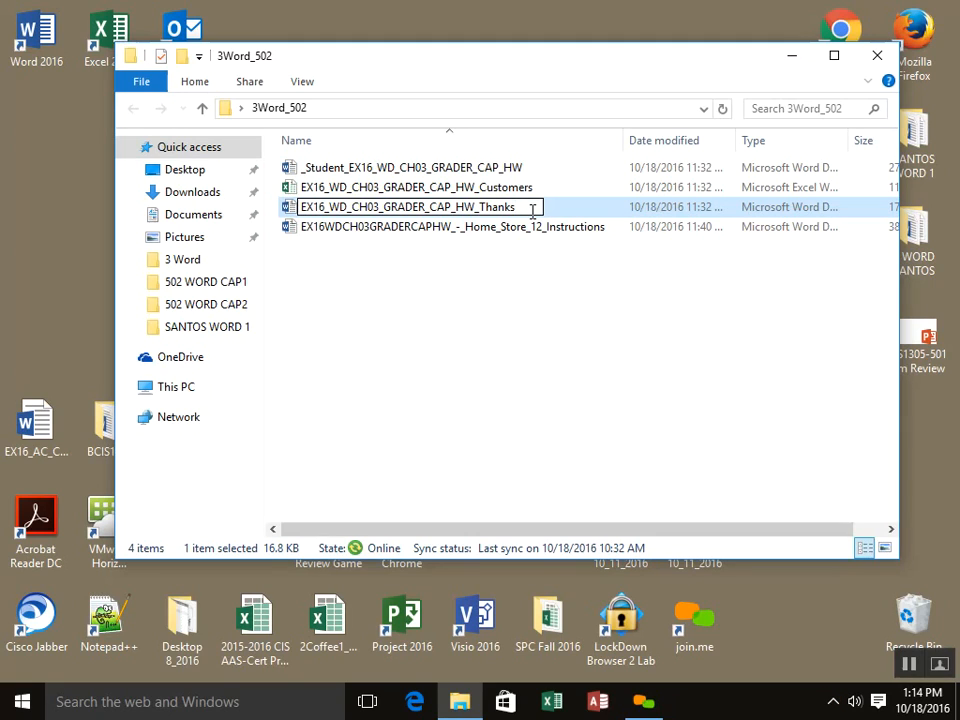
{"action": "left_click", "coordinate": [537, 232]}
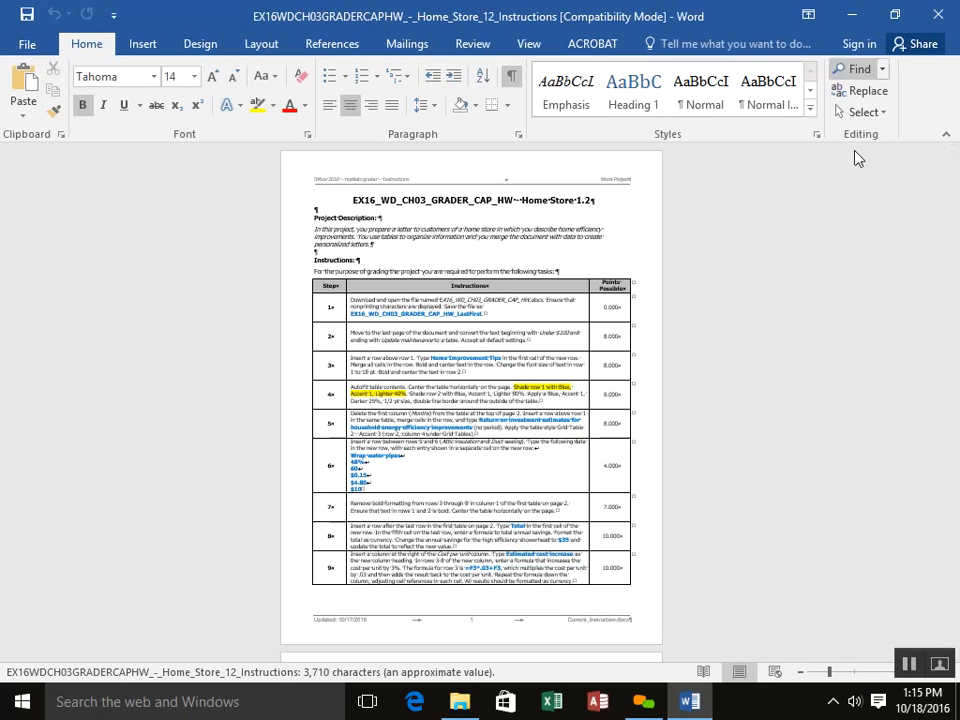
Step: Zoom the instructions document to 110% and bring the task table into view
{"action": "left_click", "coordinate": [895, 14]}
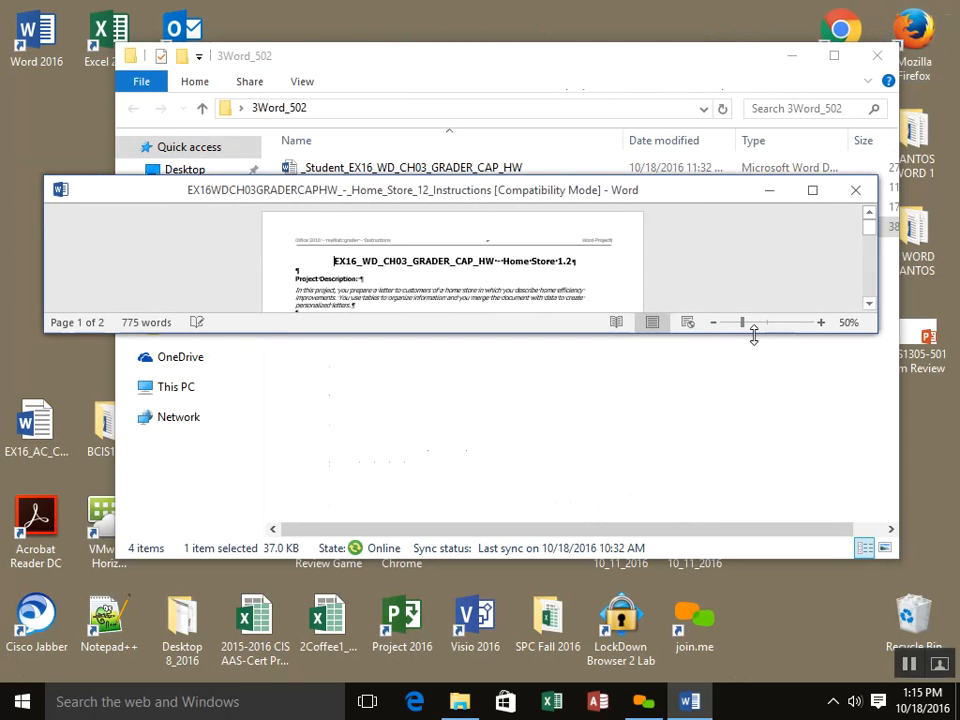
{"action": "left_click", "coordinate": [820, 323]}
{"action": "left_click", "coordinate": [820, 323]}
{"action": "left_click", "coordinate": [820, 323]}
{"action": "left_click", "coordinate": [820, 323]}
{"action": "left_click", "coordinate": [820, 323]}
{"action": "left_click", "coordinate": [820, 323]}
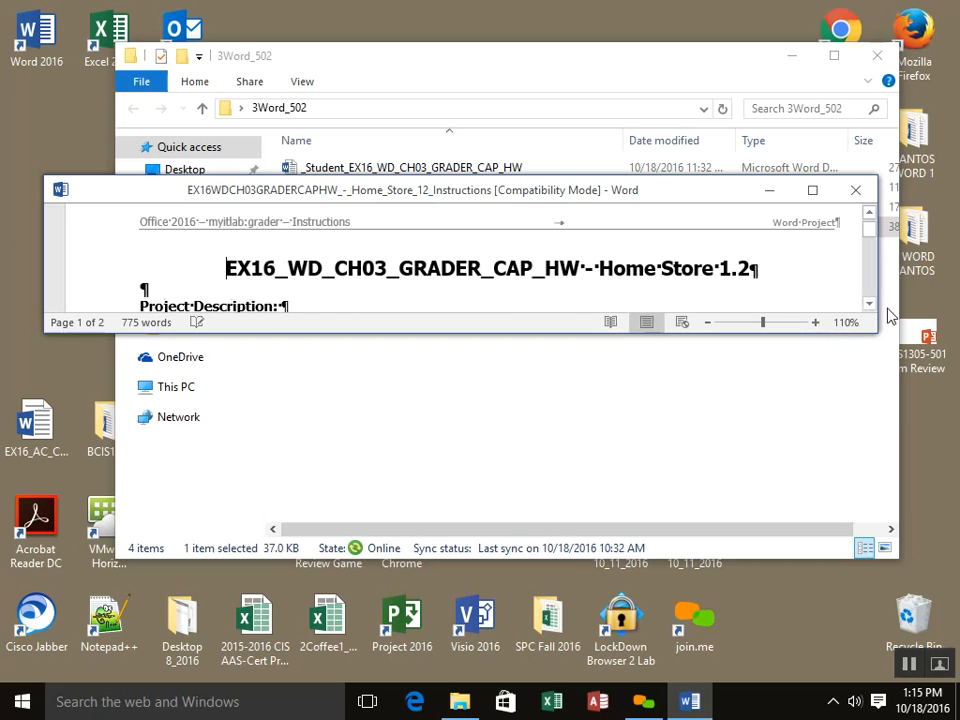
{"action": "left_click", "coordinate": [868, 303]}
{"action": "scroll", "coordinate": [871, 312], "scroll_direction": "down", "scroll_amount": 5}
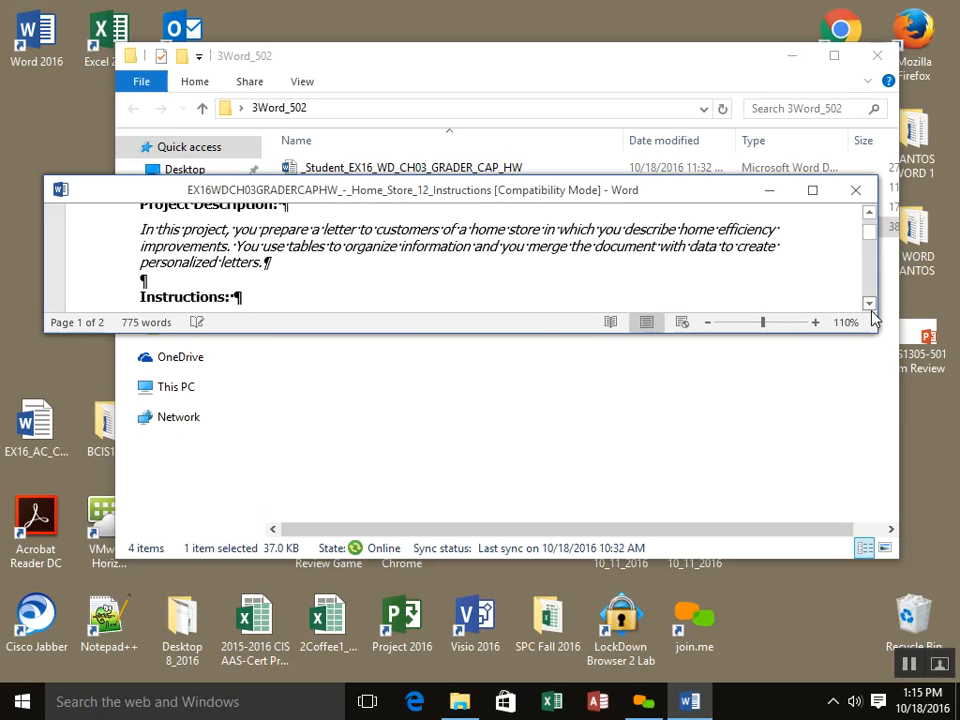
{"action": "left_click", "coordinate": [871, 310]}
{"action": "left_click", "coordinate": [871, 310]}
{"action": "double_click", "coordinate": [871, 310]}
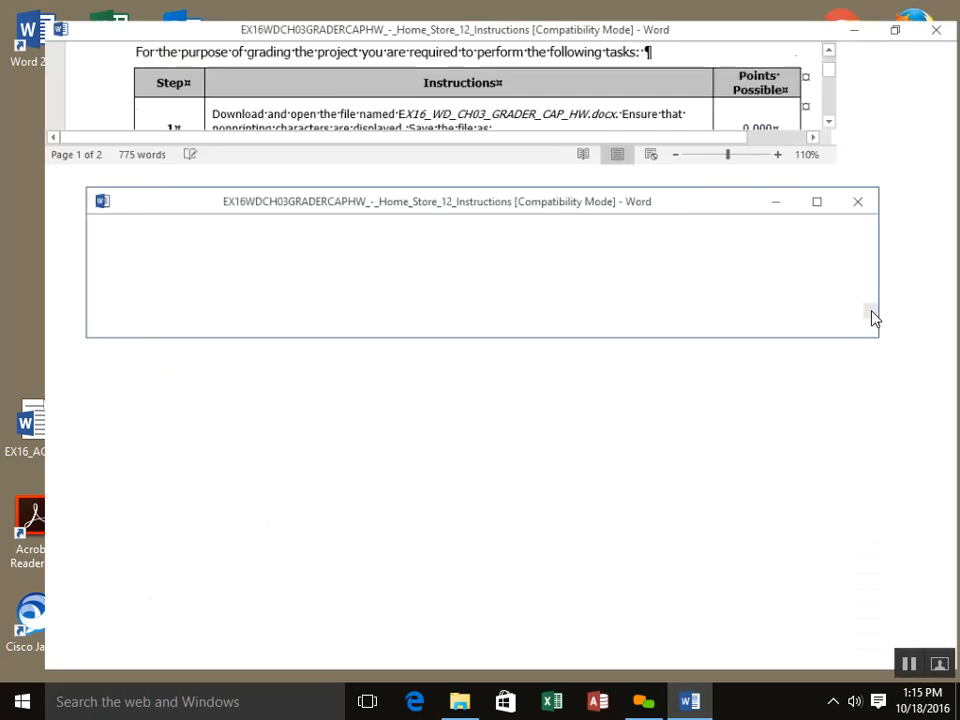
{"action": "left_click", "coordinate": [871, 310]}
{"action": "left_click", "coordinate": [871, 310]}
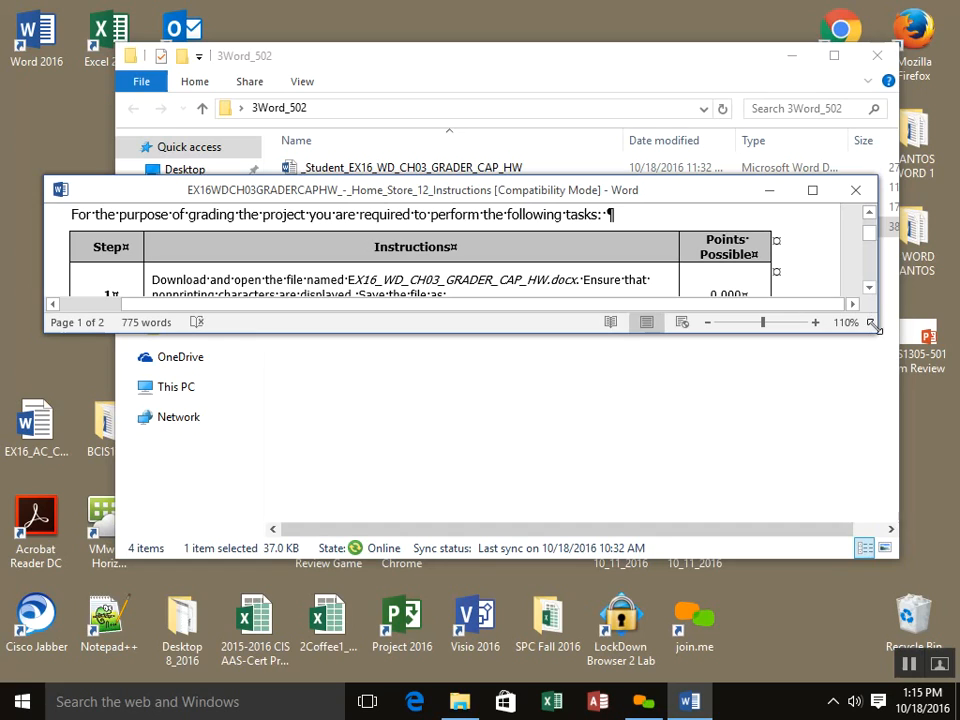
{"action": "left_click_drag", "start_coordinate": [871, 318], "coordinate": [885, 390]}
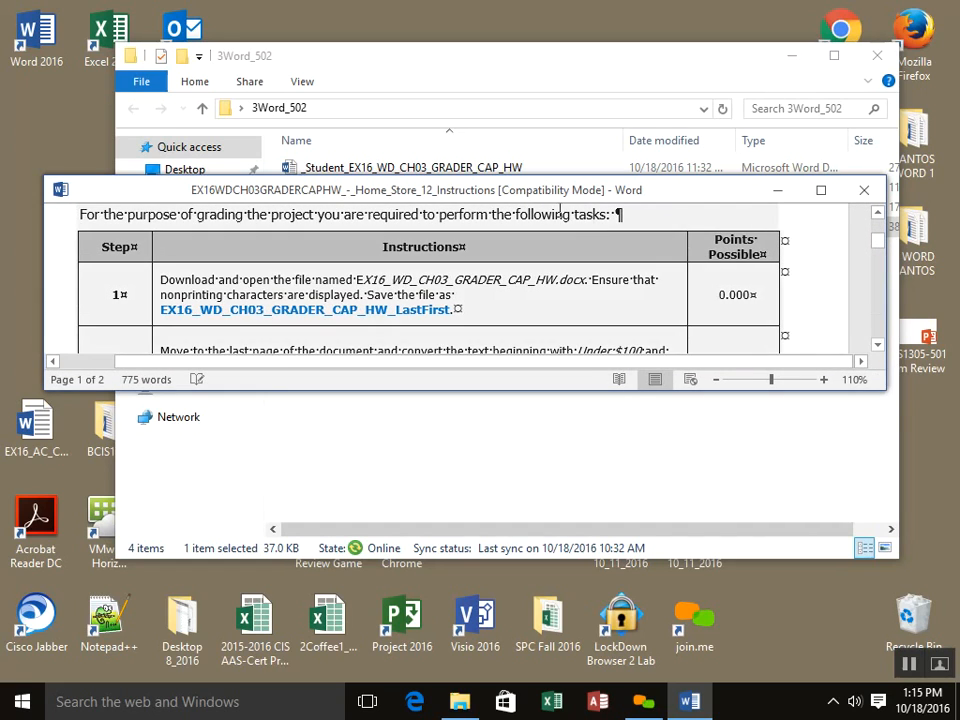
Step: Type a 1 before the EX16_WD_CH03_GRADER_CAP_HW_LastFirst file name in step 1, then move the window down
{"action": "left_click_drag", "start_coordinate": [448, 308], "coordinate": [396, 316]}
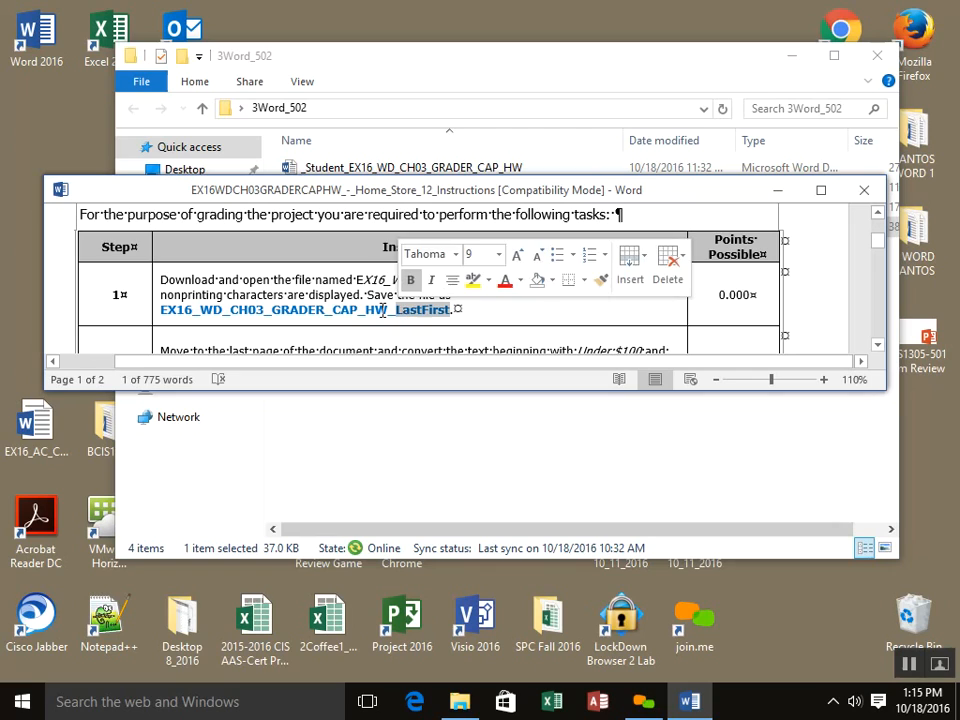
{"action": "left_click", "coordinate": [162, 310]}
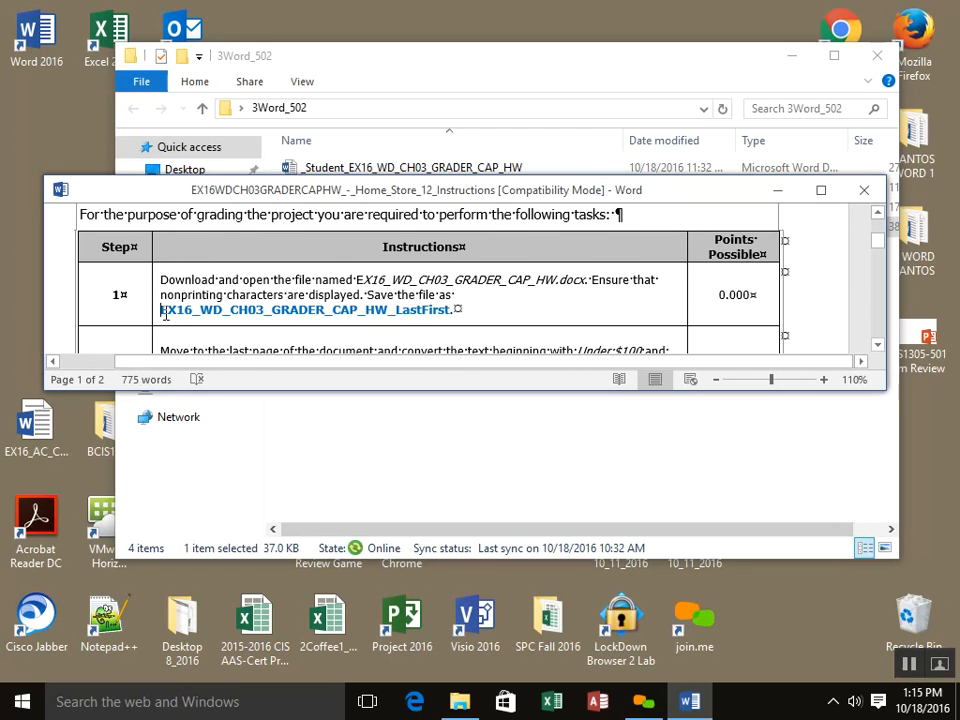
{"action": "type", "text": "1"}
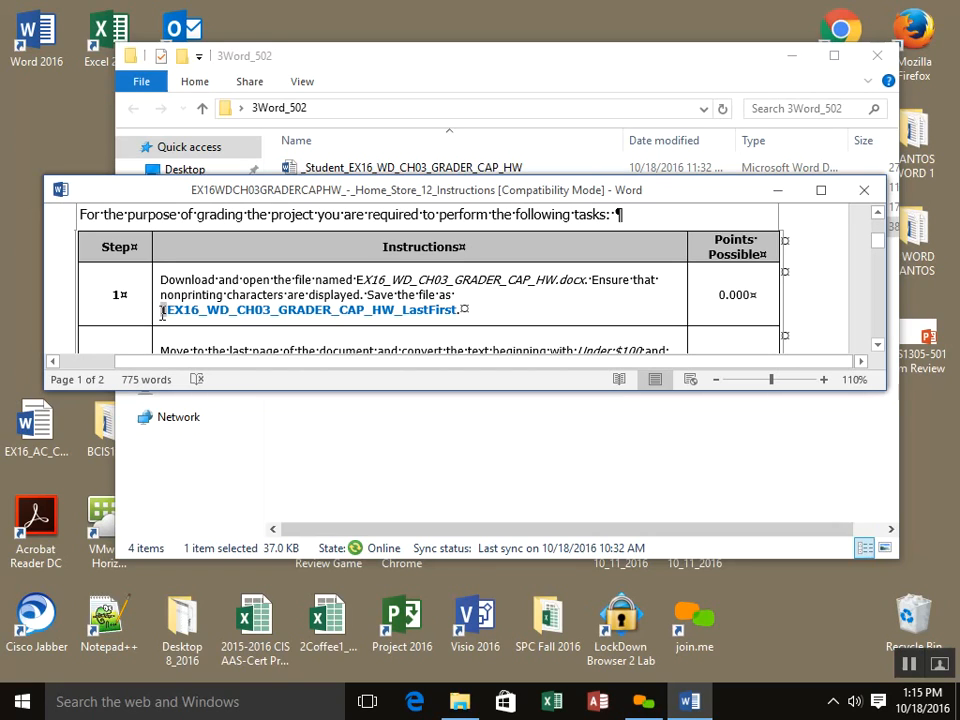
{"action": "left_click_drag", "start_coordinate": [161, 312], "coordinate": [168, 312]}
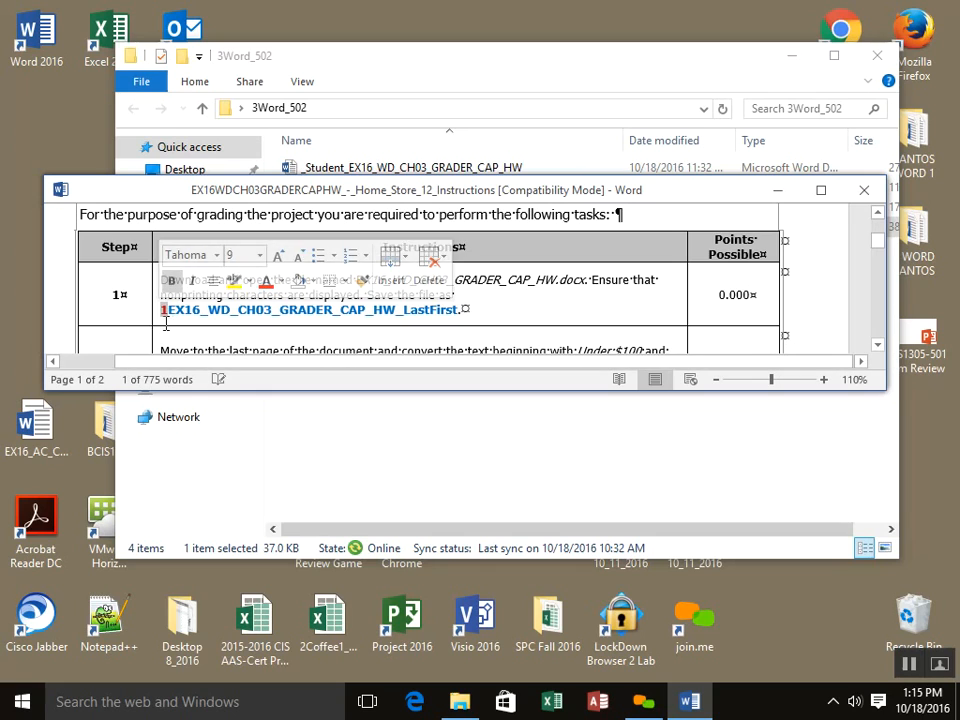
{"action": "left_click", "coordinate": [218, 325]}
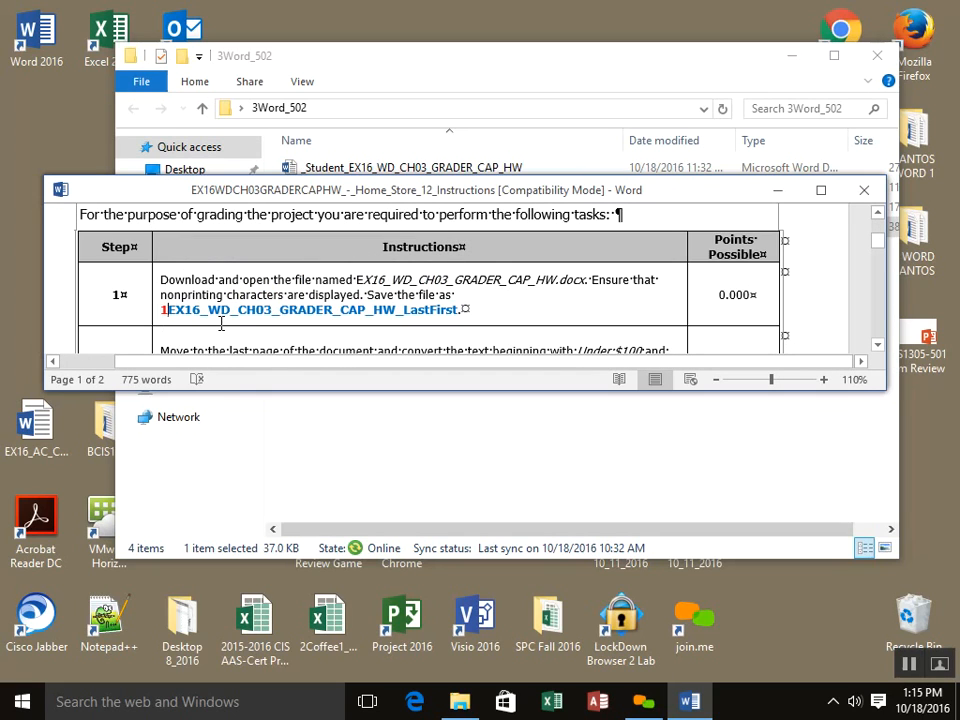
{"action": "left_click_drag", "start_coordinate": [403, 197], "coordinate": [467, 543]}
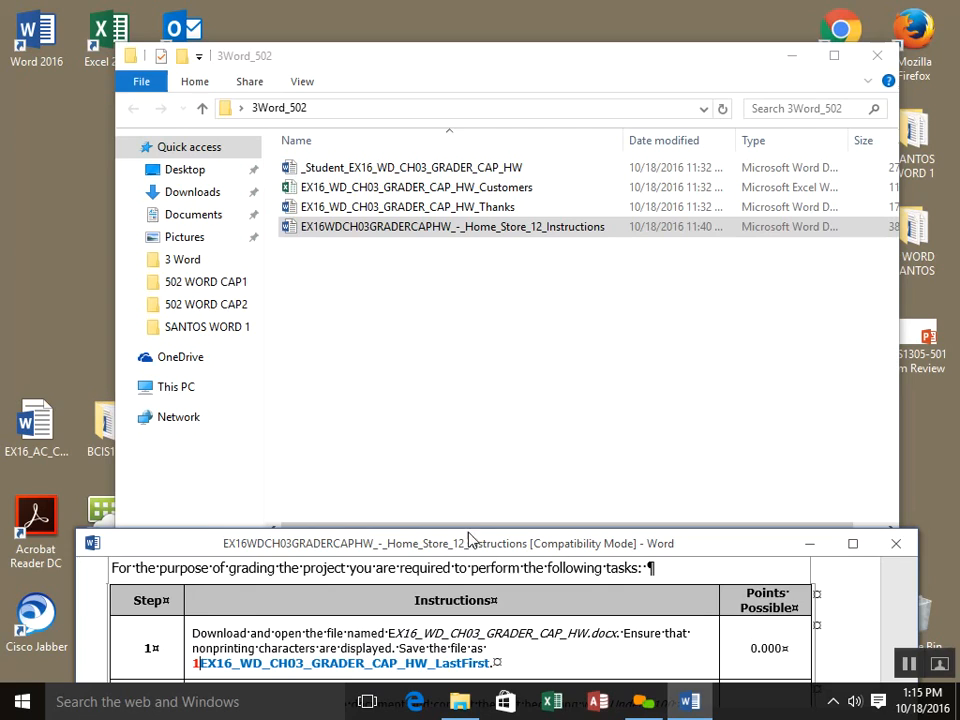
Step: Open _Student_EX16_WD_CH03_GRADER_CAP_HW from File Explorer and enlarge its window
{"action": "left_click", "coordinate": [515, 293]}
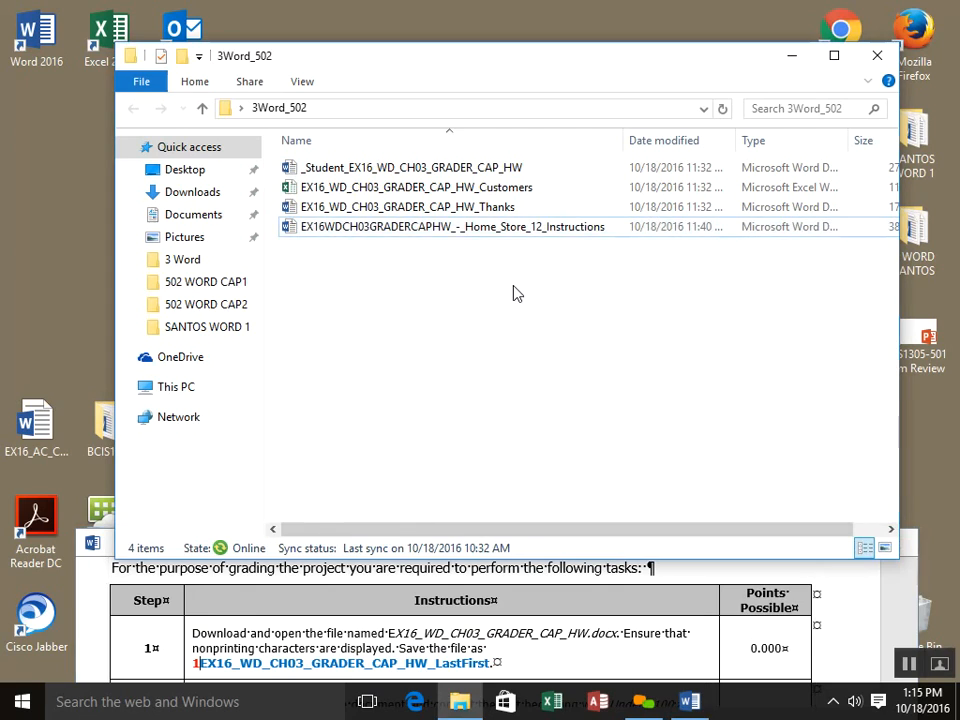
{"action": "double_click", "coordinate": [481, 169]}
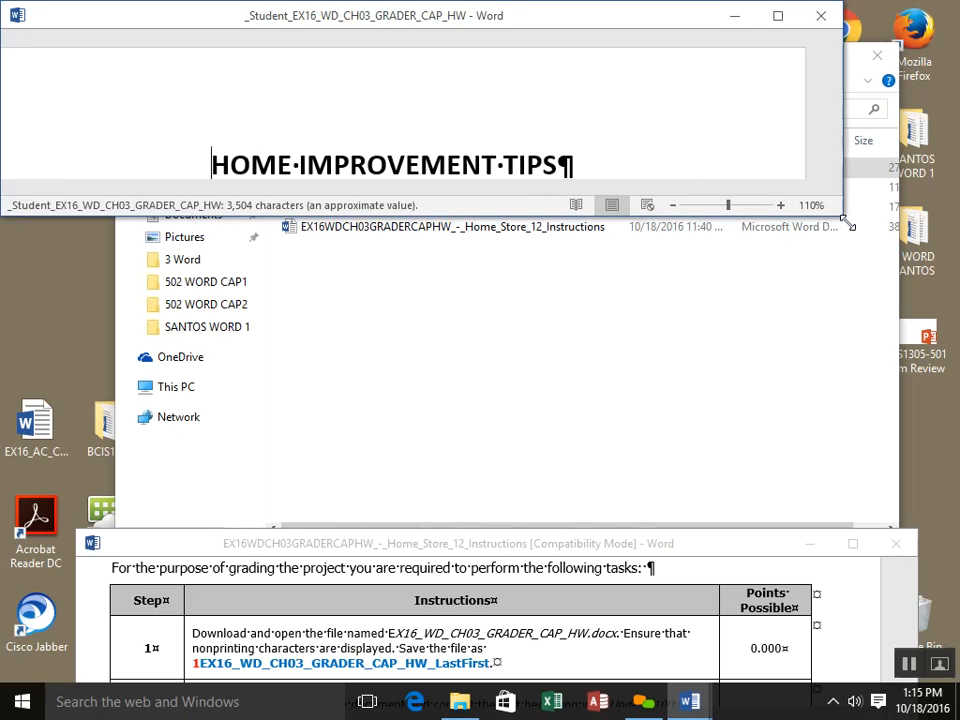
{"action": "left_click_drag", "start_coordinate": [842, 215], "coordinate": [959, 533]}
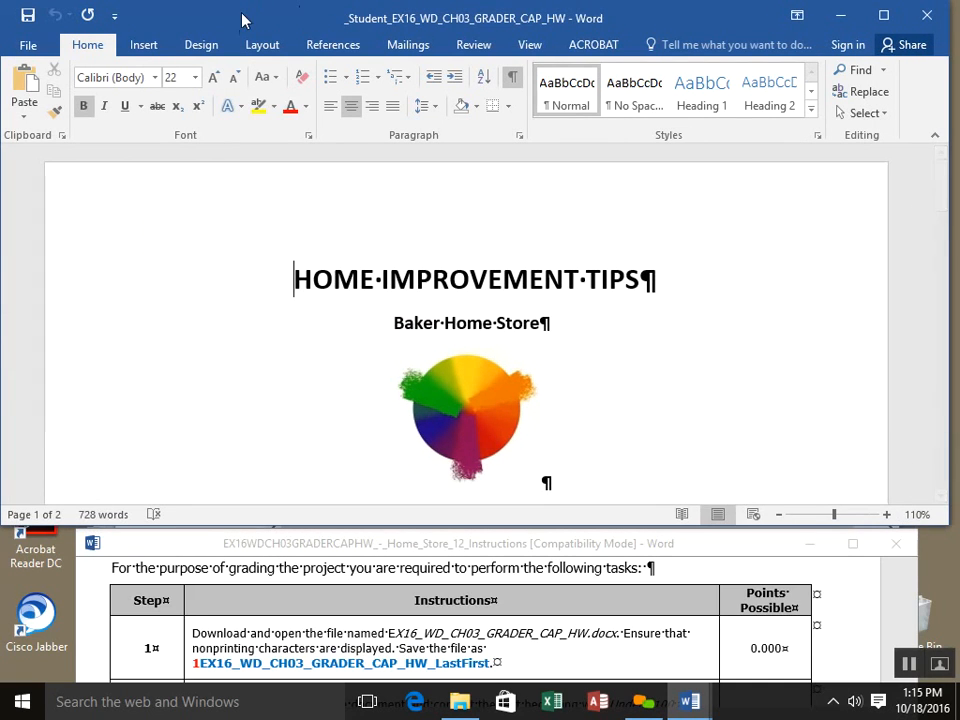
Step: Save it in 3Word_502 as 1_EX16_WD_CH03_GRADER_CAP_HW followed by the student's name
{"action": "left_click", "coordinate": [31, 49]}
{"action": "left_click", "coordinate": [58, 241]}
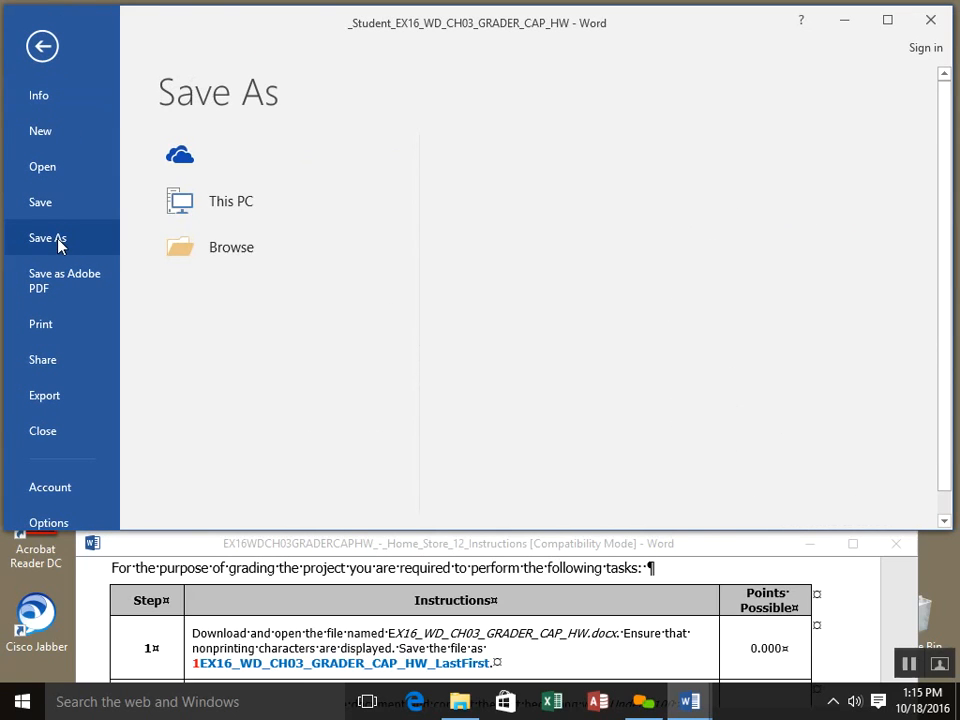
{"action": "left_click", "coordinate": [531, 192]}
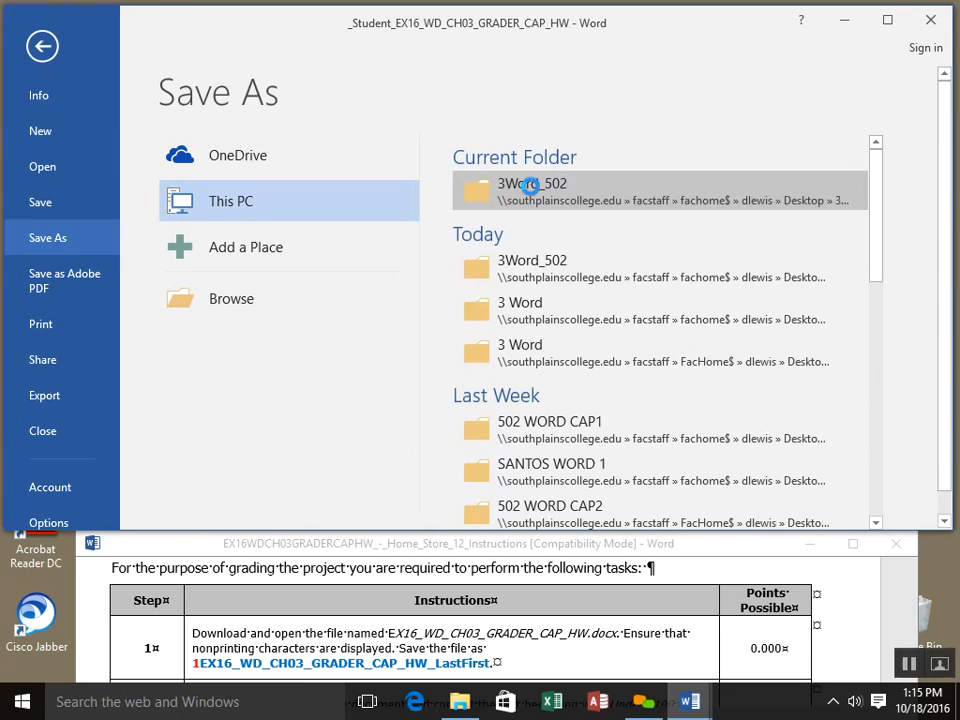
{"action": "left_click_drag", "start_coordinate": [247, 22], "coordinate": [416, 52]}
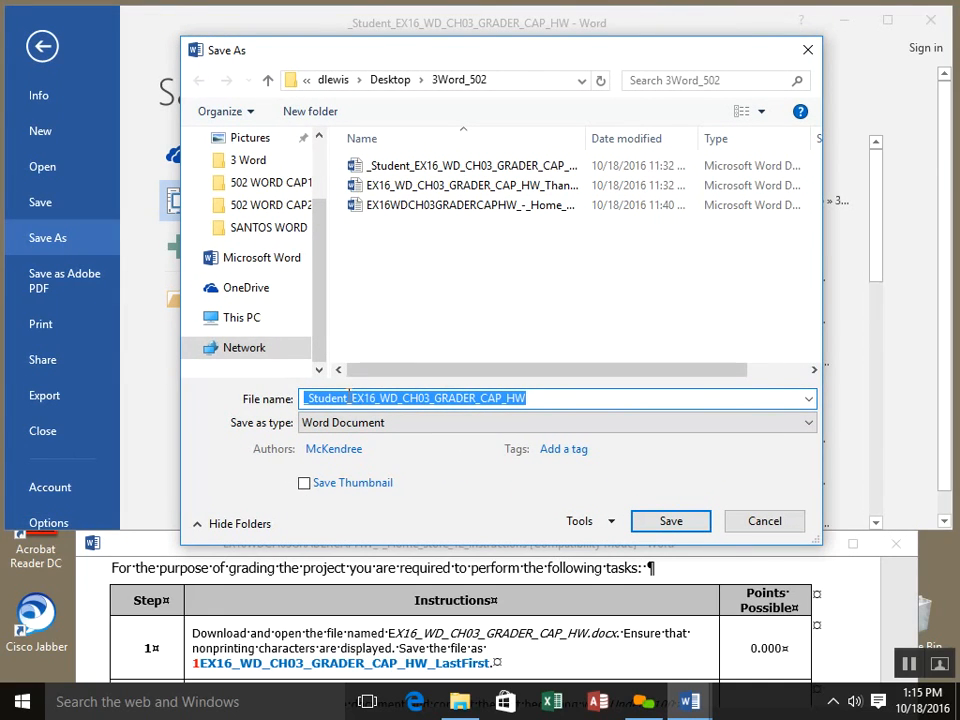
{"action": "left_click", "coordinate": [348, 398]}
{"action": "left_click_drag", "start_coordinate": [348, 398], "coordinate": [287, 402]}
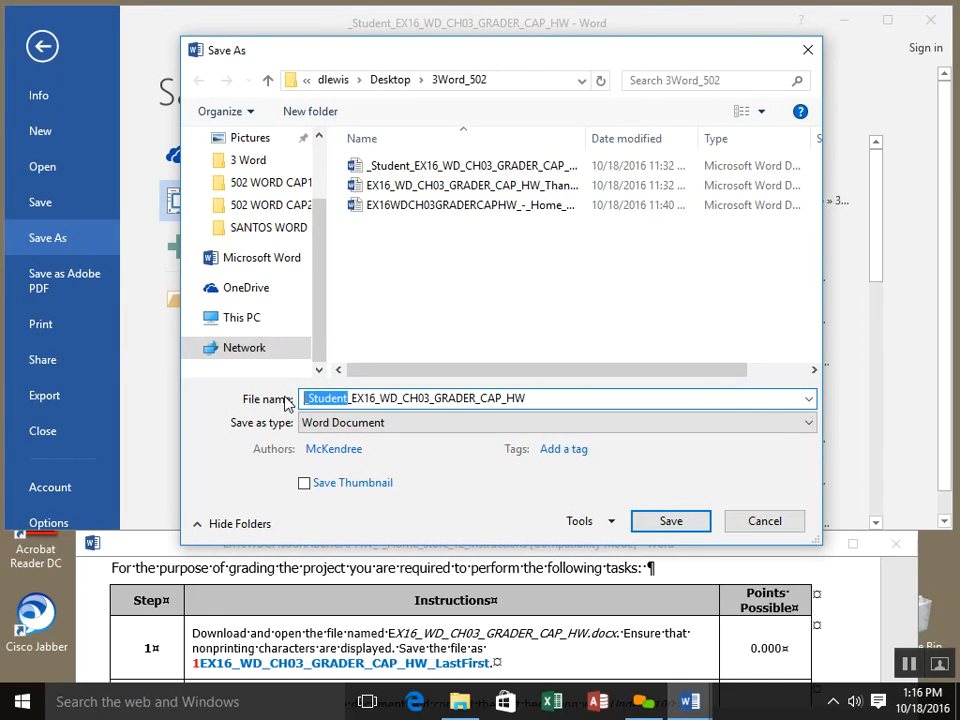
{"action": "type", "text": "1"}
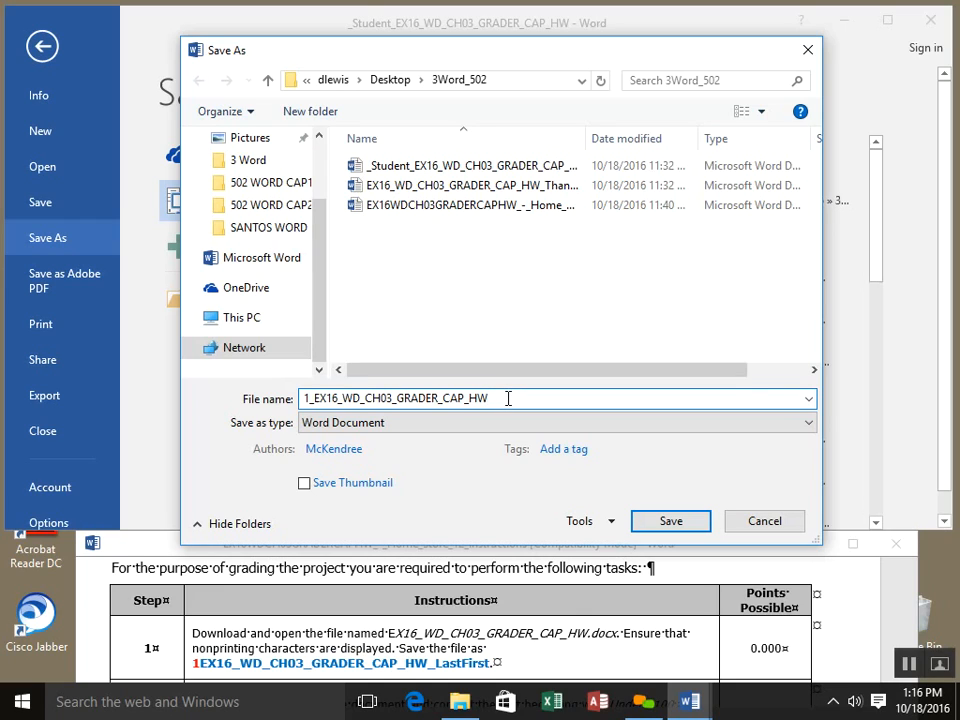
{"action": "left_click", "coordinate": [508, 398]}
{"action": "type", "text": "DER_CAP_HWLEWISDAPHNE"}
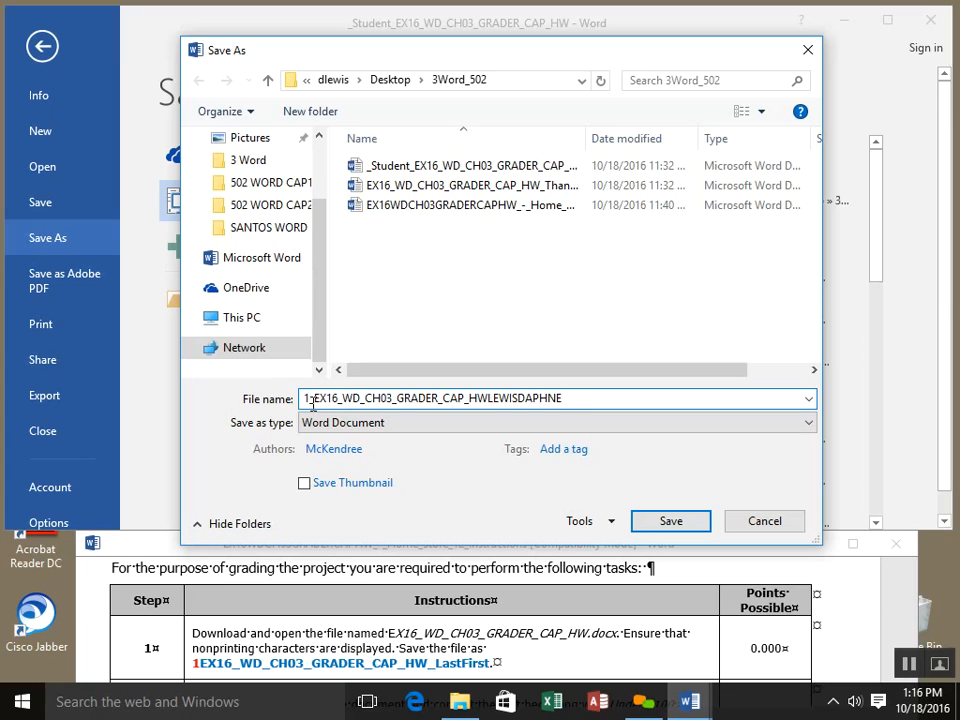
{"action": "left_click", "coordinate": [670, 522]}
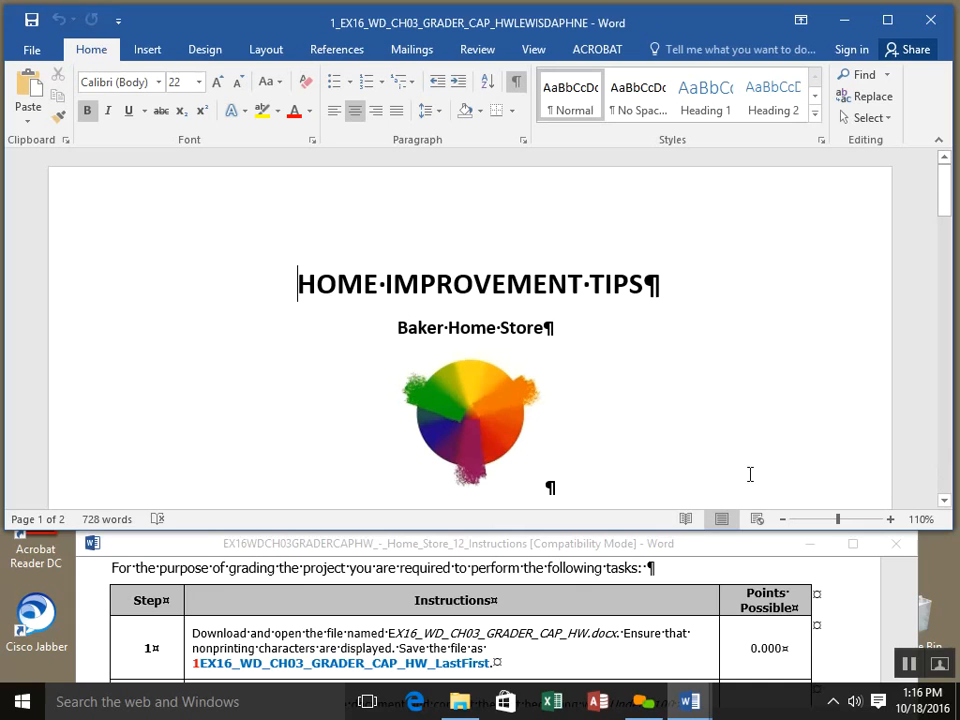
Step: Zoom the project document to 100% and scroll through its contents
{"action": "left_click", "coordinate": [783, 520]}
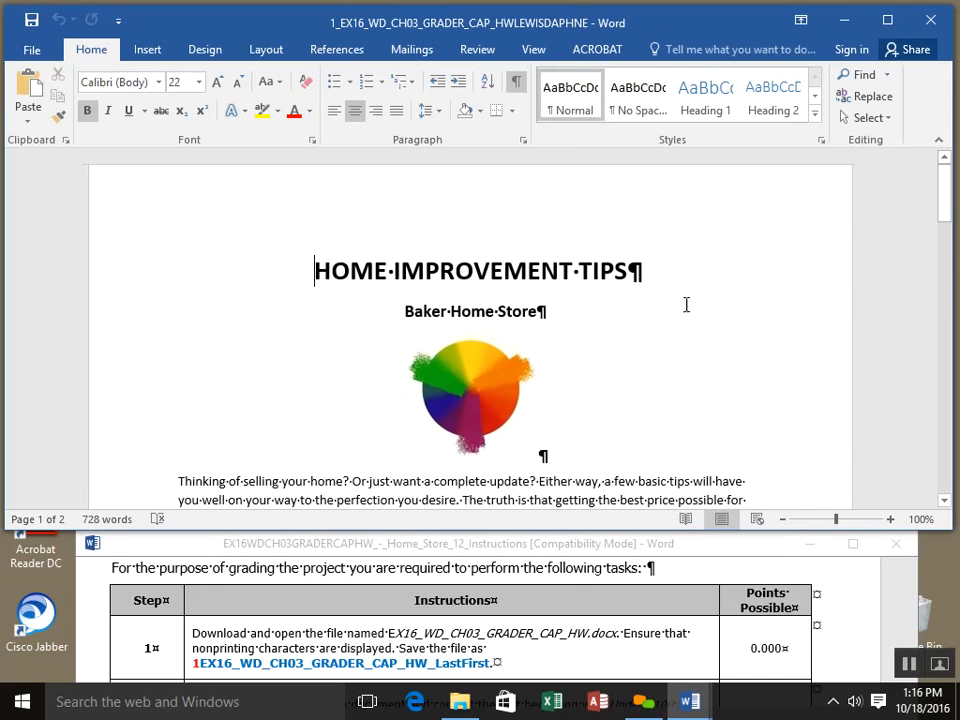
{"action": "scroll", "coordinate": [600, 320], "scroll_direction": "down", "scroll_amount": 6}
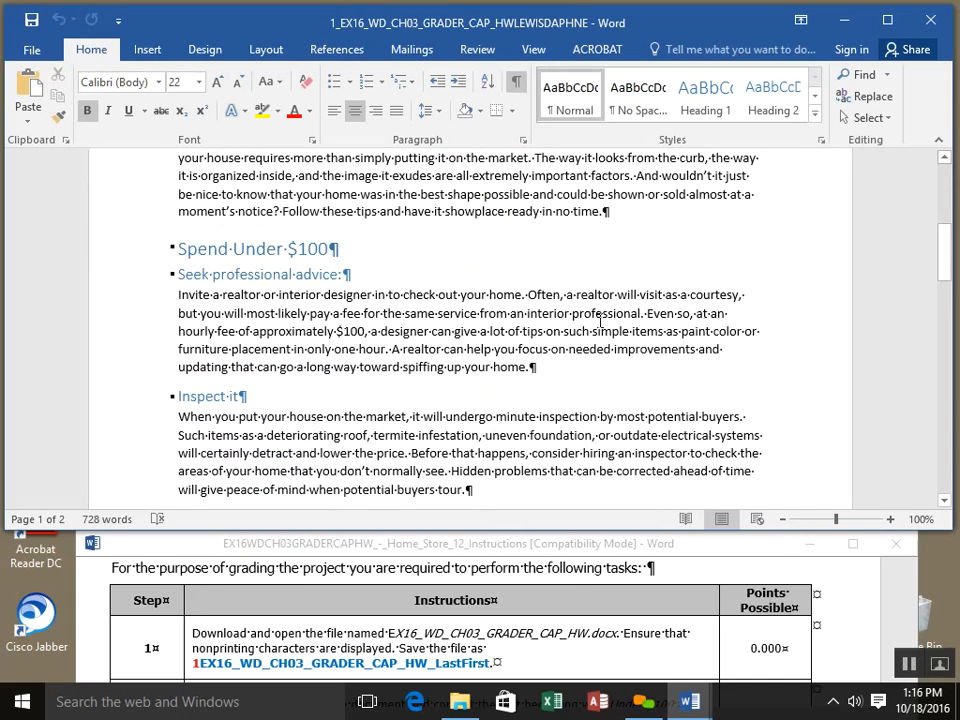
{"action": "scroll", "coordinate": [446, 372], "scroll_direction": "down", "scroll_amount": 15}
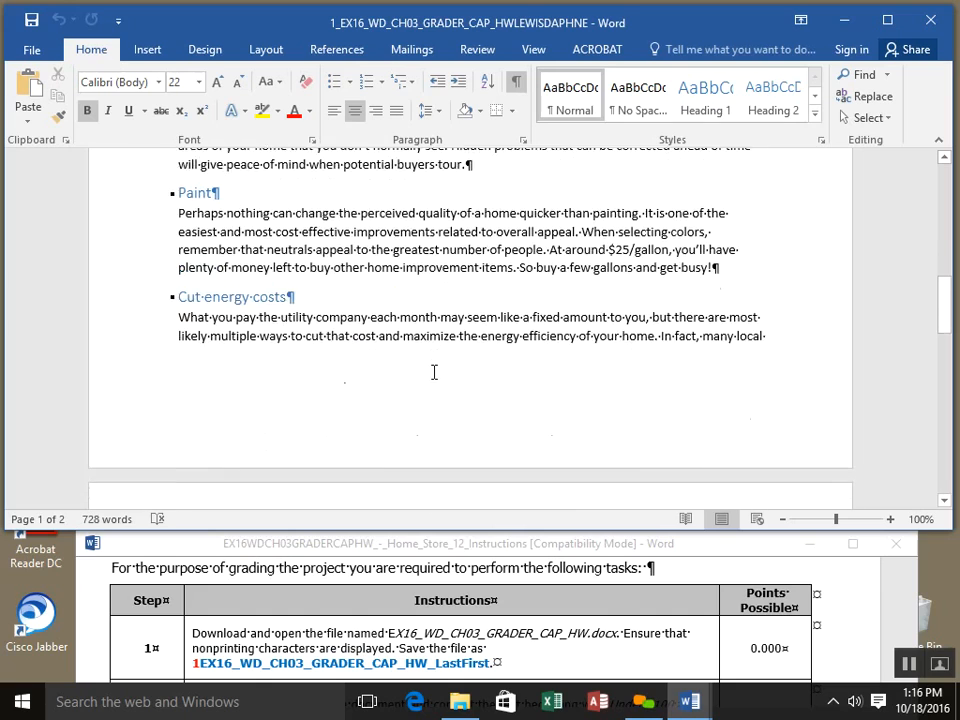
{"action": "scroll", "coordinate": [446, 372], "scroll_direction": "down", "scroll_amount": 1}
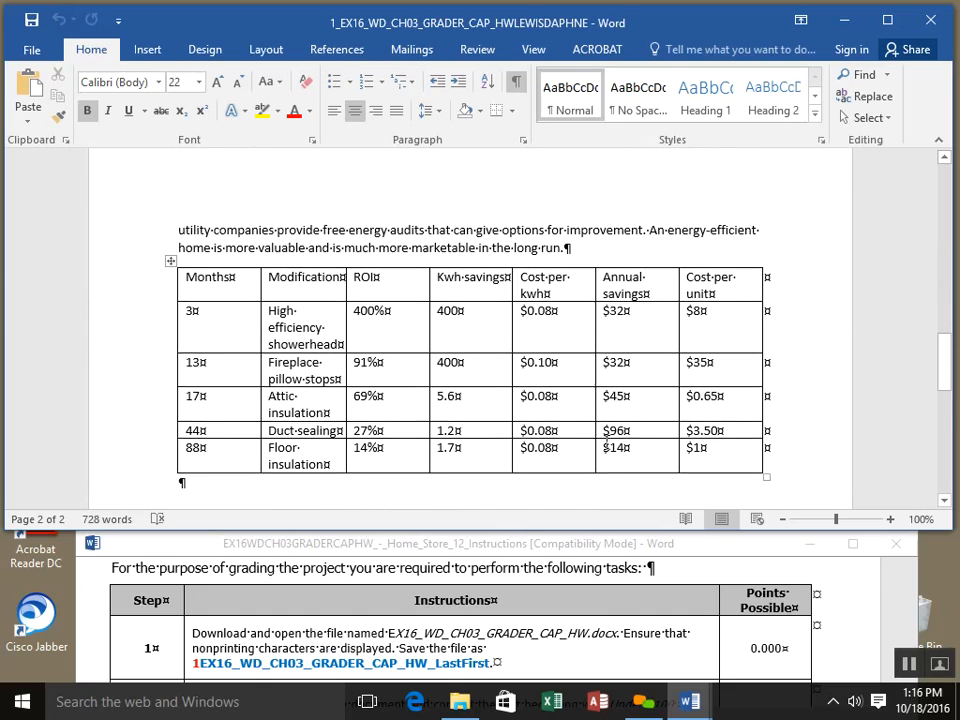
{"action": "scroll", "coordinate": [605, 449], "scroll_direction": "down", "scroll_amount": 12}
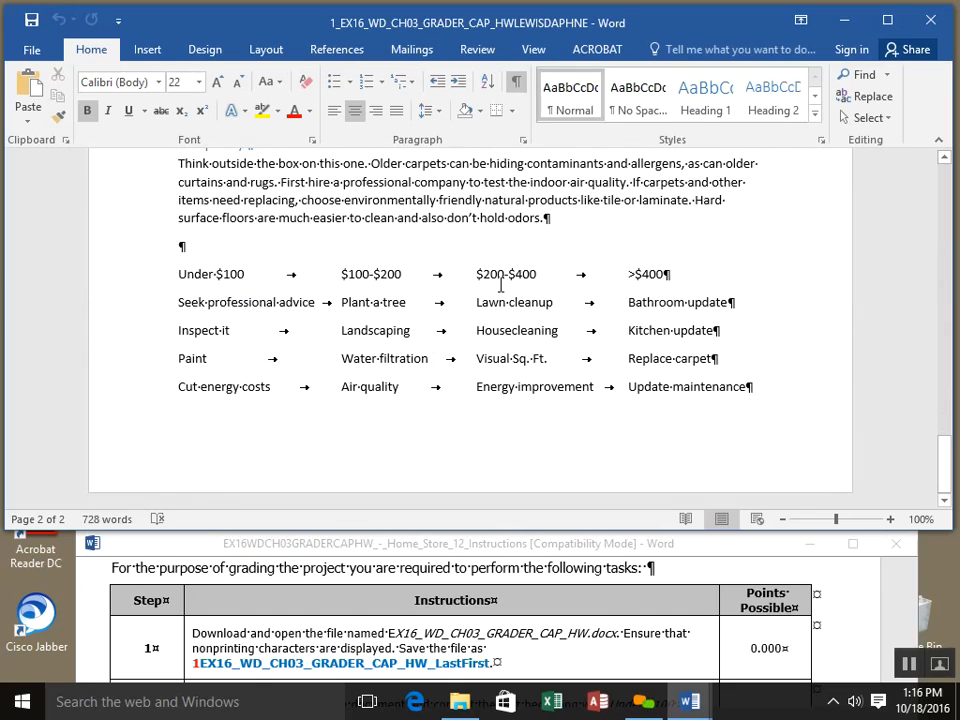
{"action": "scroll", "coordinate": [797, 360], "scroll_direction": "up", "scroll_amount": 20}
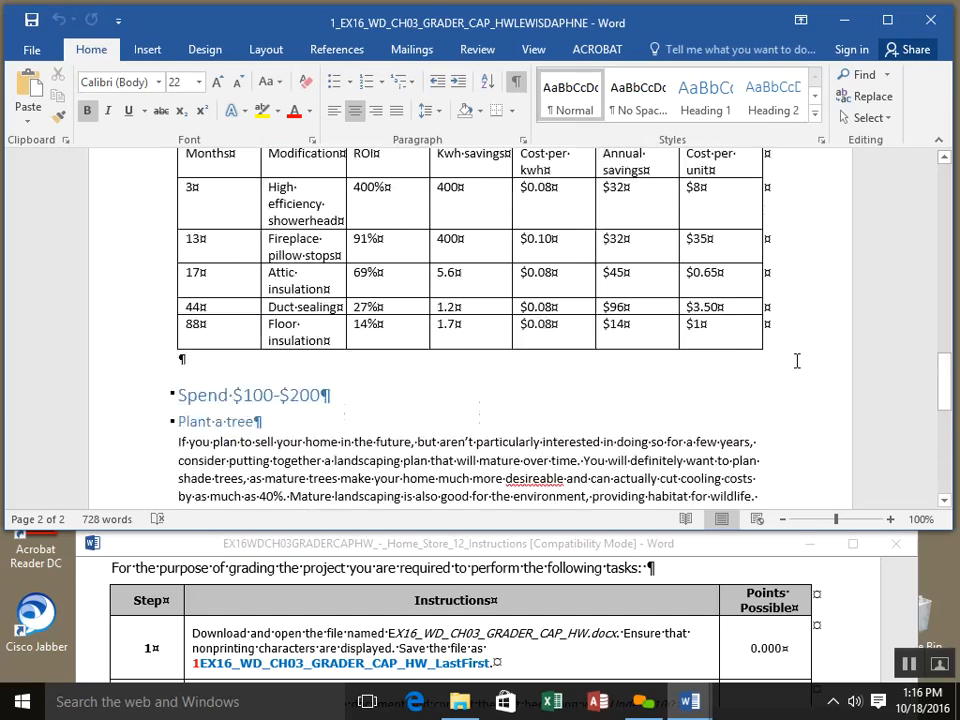
{"action": "scroll", "coordinate": [797, 360], "scroll_direction": "up", "scroll_amount": 15}
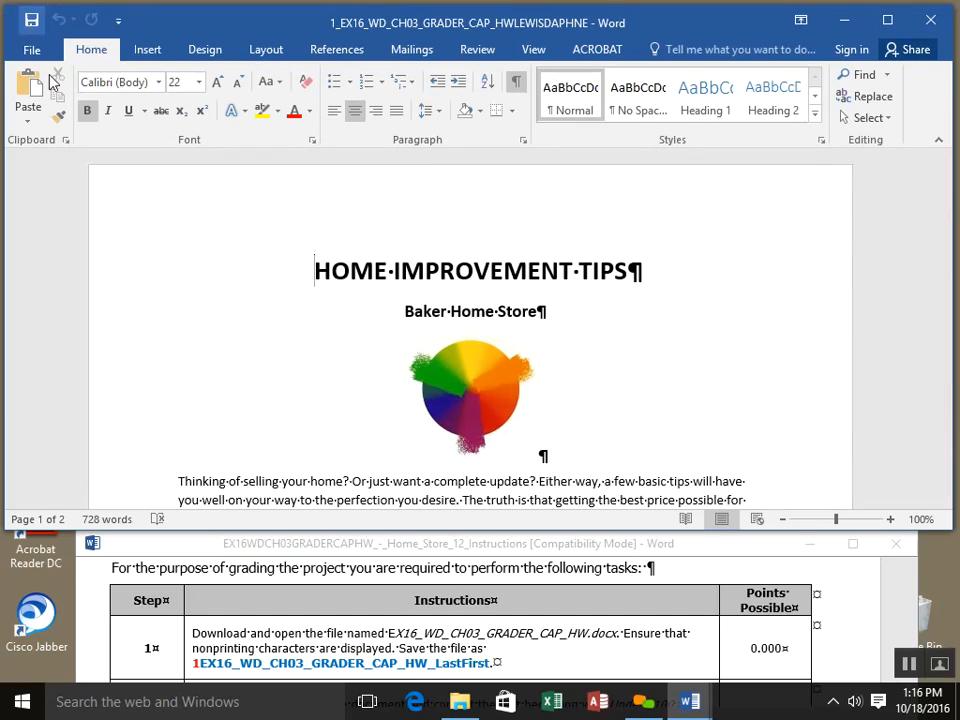
Step: Check step 2 in the instructions, then scroll to the price list at the document's end
{"action": "left_click", "coordinate": [861, 642]}
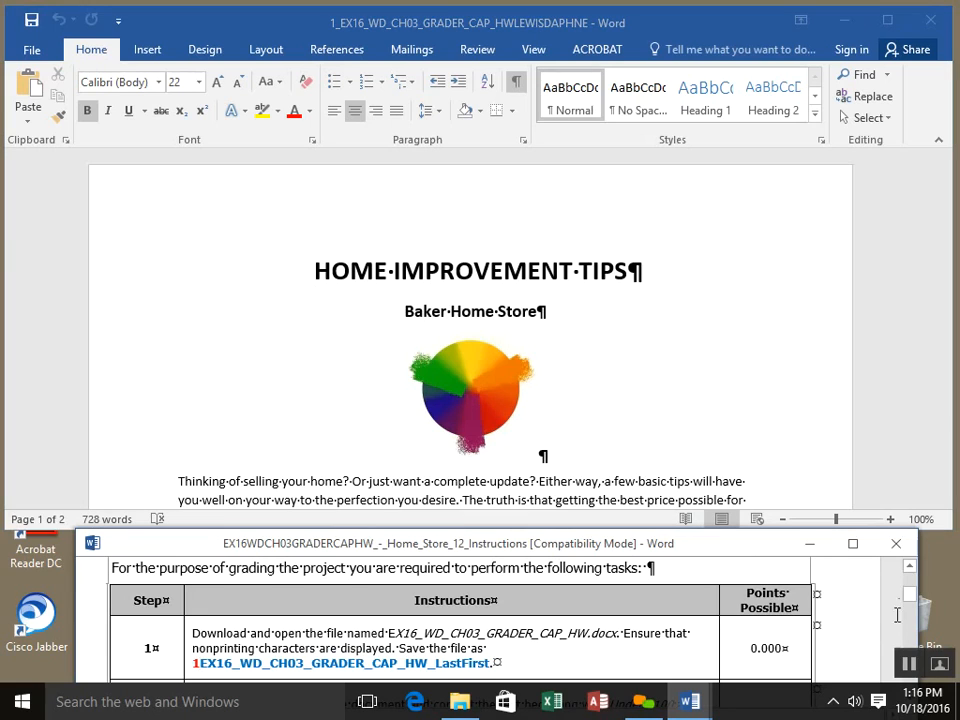
{"action": "left_click_drag", "start_coordinate": [911, 597], "coordinate": [914, 606]}
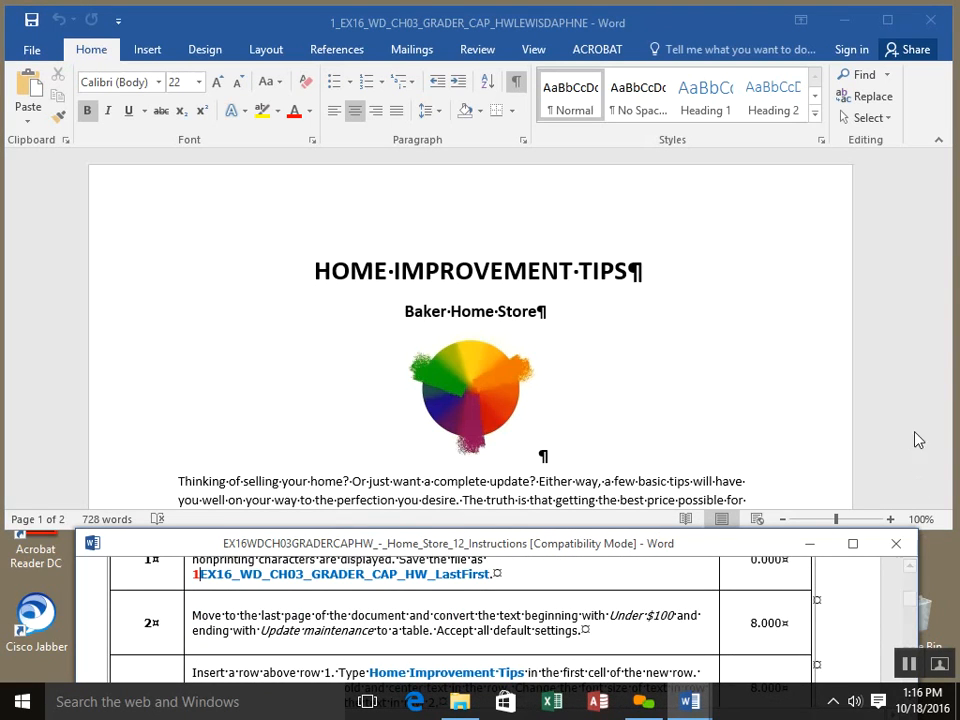
{"action": "left_click", "coordinate": [917, 436]}
{"action": "scroll", "coordinate": [803, 409], "scroll_direction": "down", "scroll_amount": 4}
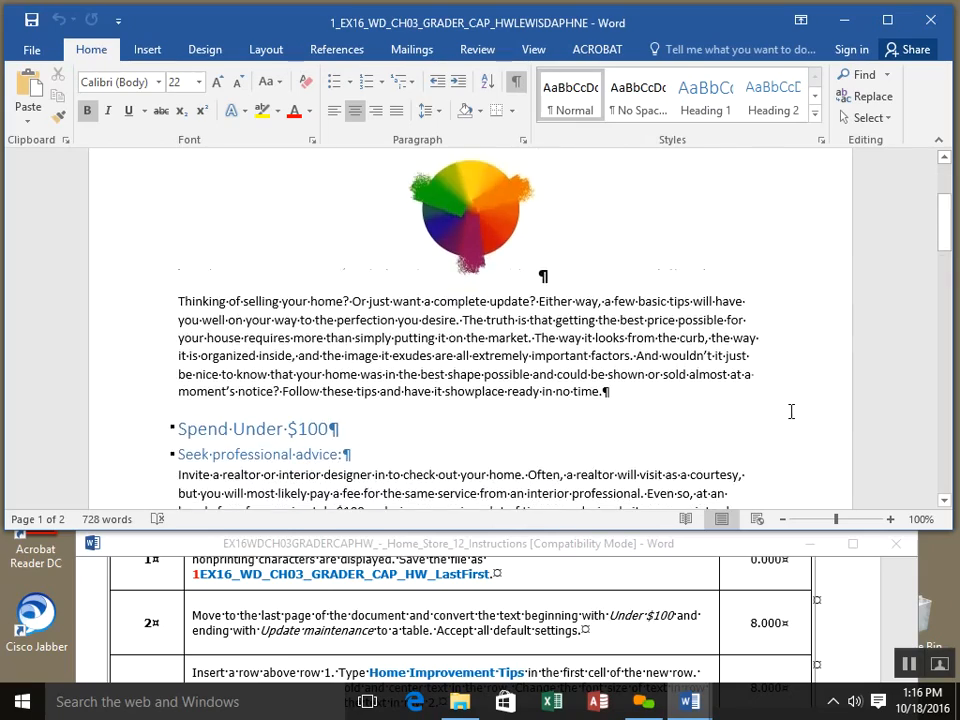
{"action": "scroll", "coordinate": [791, 411], "scroll_direction": "down", "scroll_amount": 15}
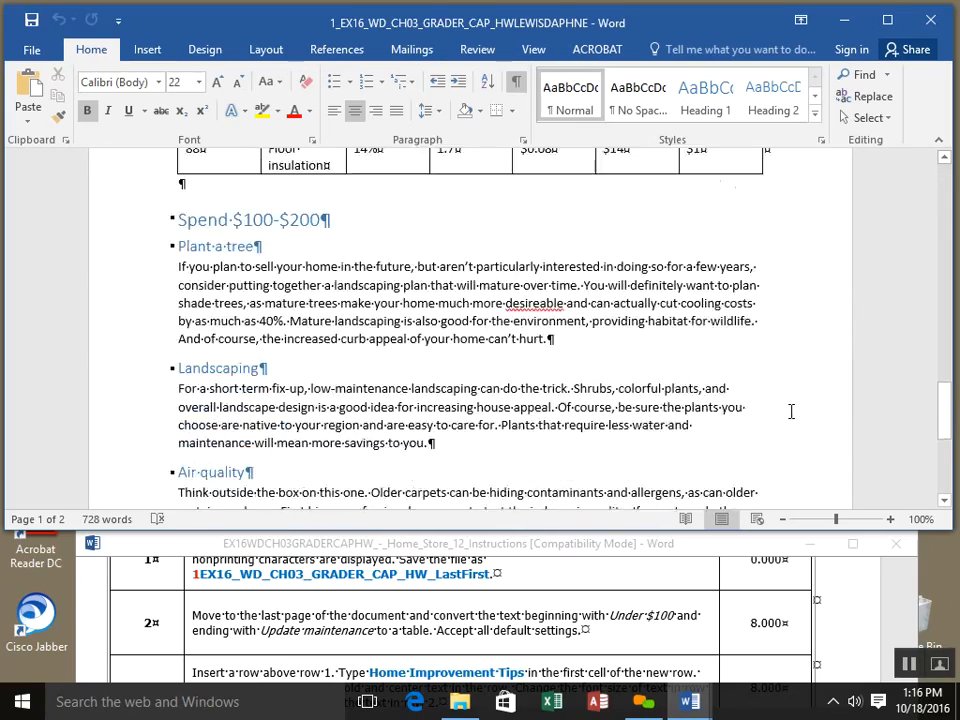
{"action": "scroll", "coordinate": [791, 411], "scroll_direction": "down", "scroll_amount": 5}
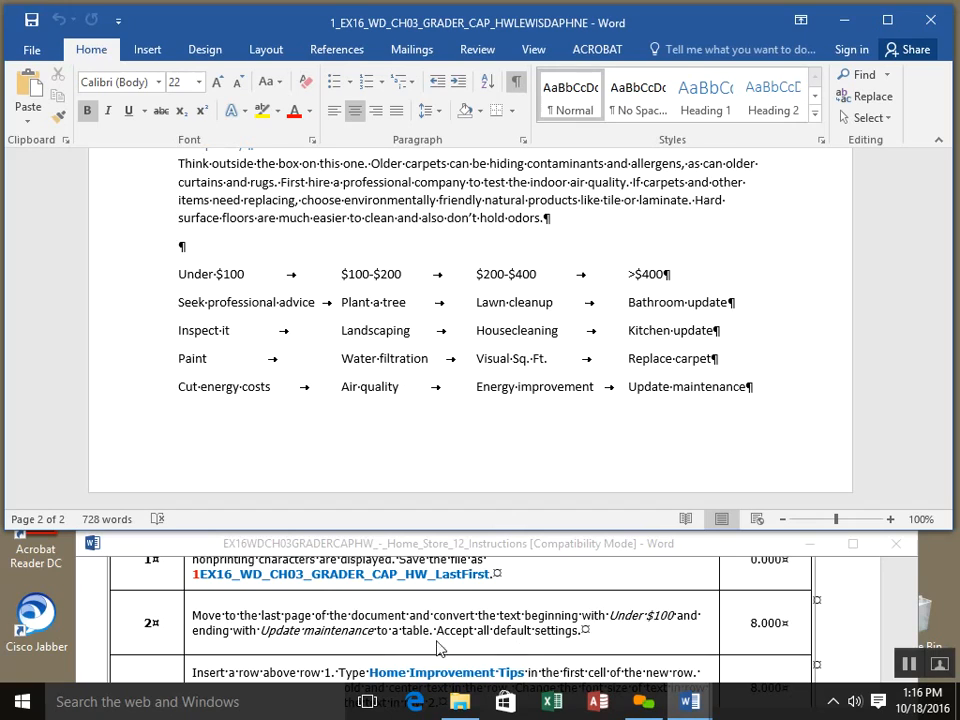
Step: Select the tabbed list from Under $100 through Update maintenance and open the Insert Table options
{"action": "left_click", "coordinate": [366, 387]}
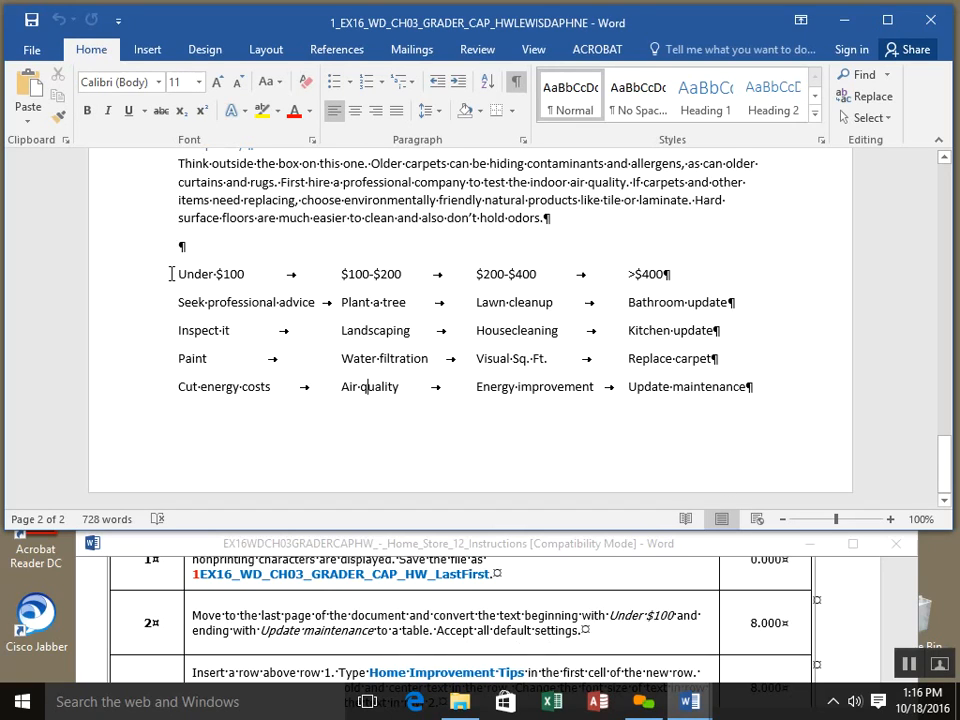
{"action": "left_click_drag", "start_coordinate": [171, 273], "coordinate": [739, 409]}
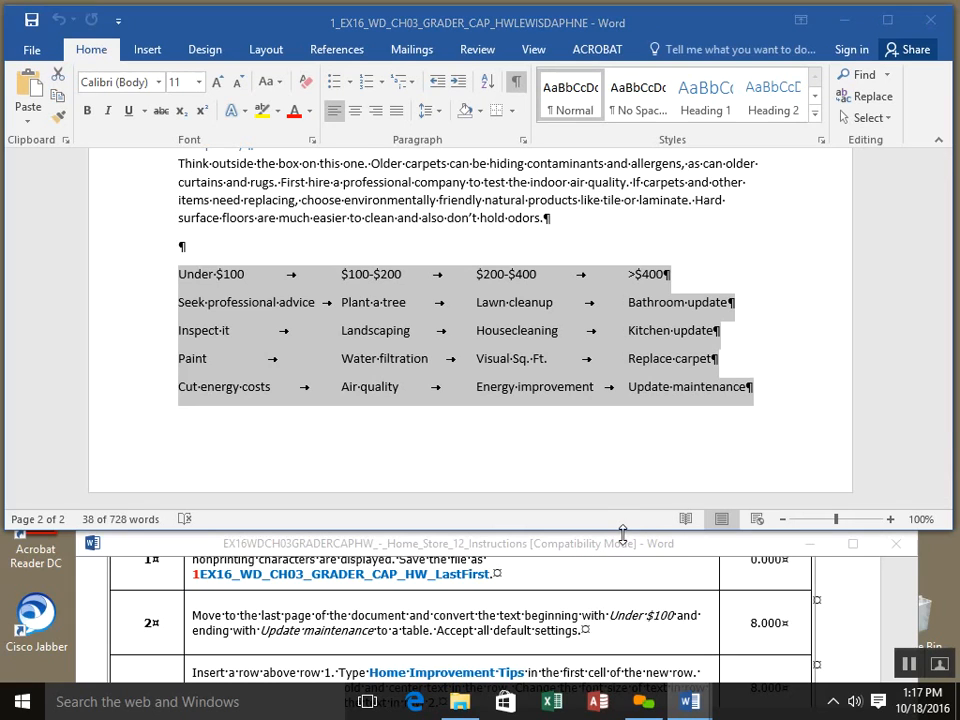
{"action": "left_click_drag", "start_coordinate": [622, 533], "coordinate": [624, 594]}
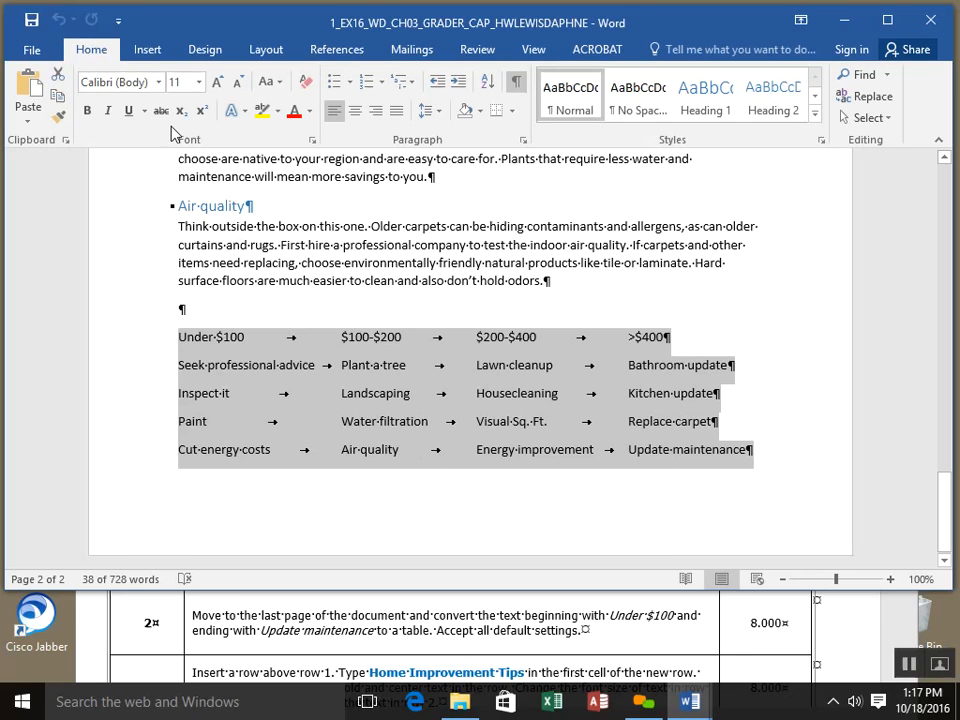
{"action": "left_click", "coordinate": [148, 50]}
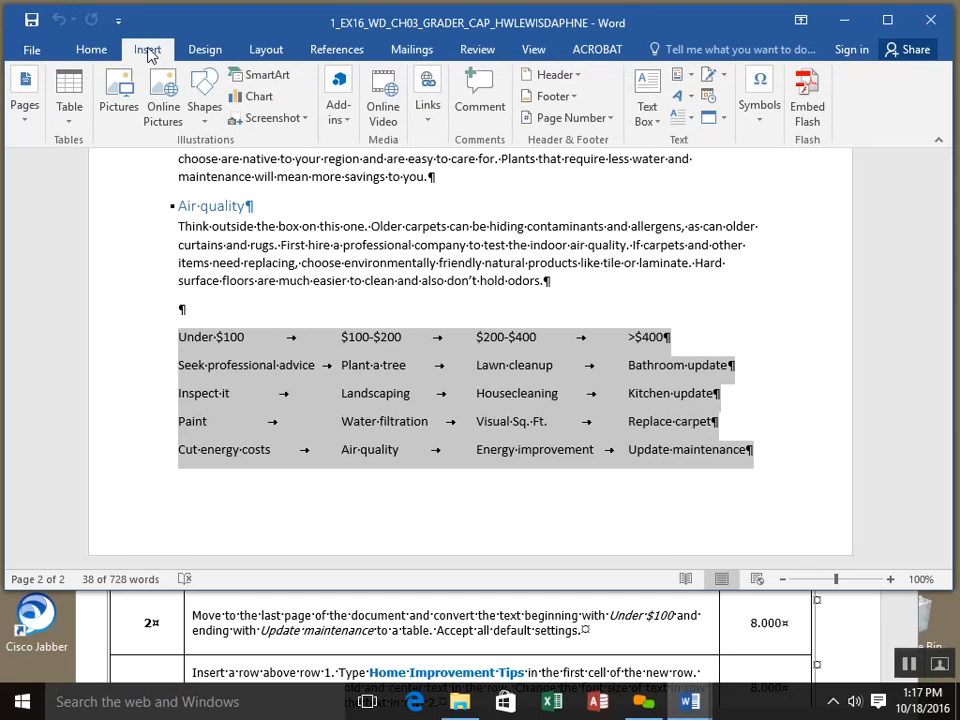
{"action": "left_click", "coordinate": [68, 126]}
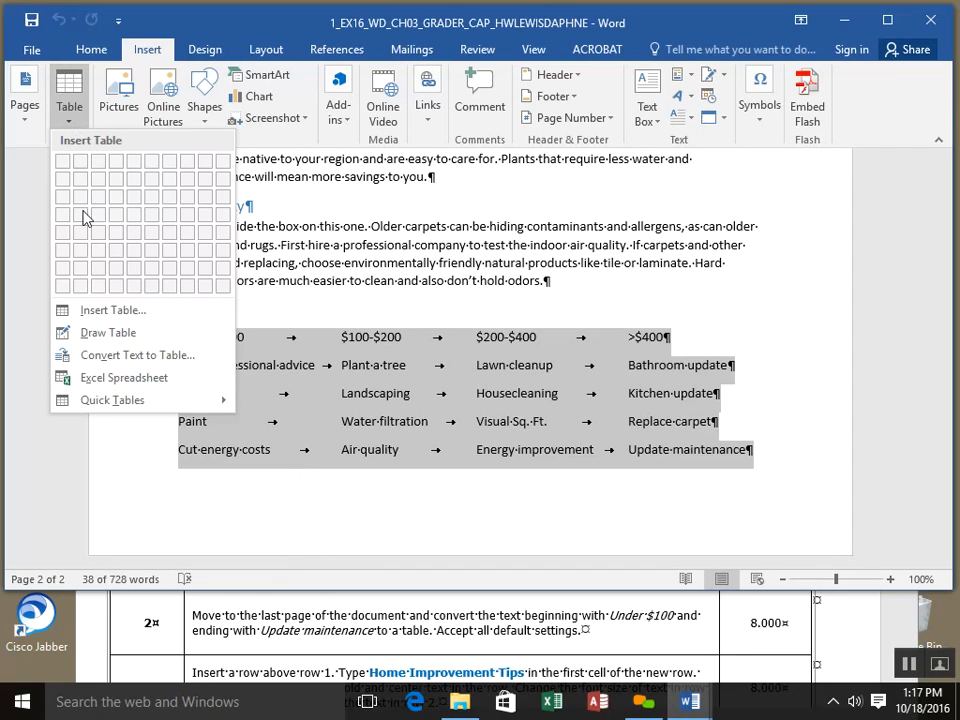
Step: Convert the selected list into a four-column table using the default settings
{"action": "left_click", "coordinate": [100, 357]}
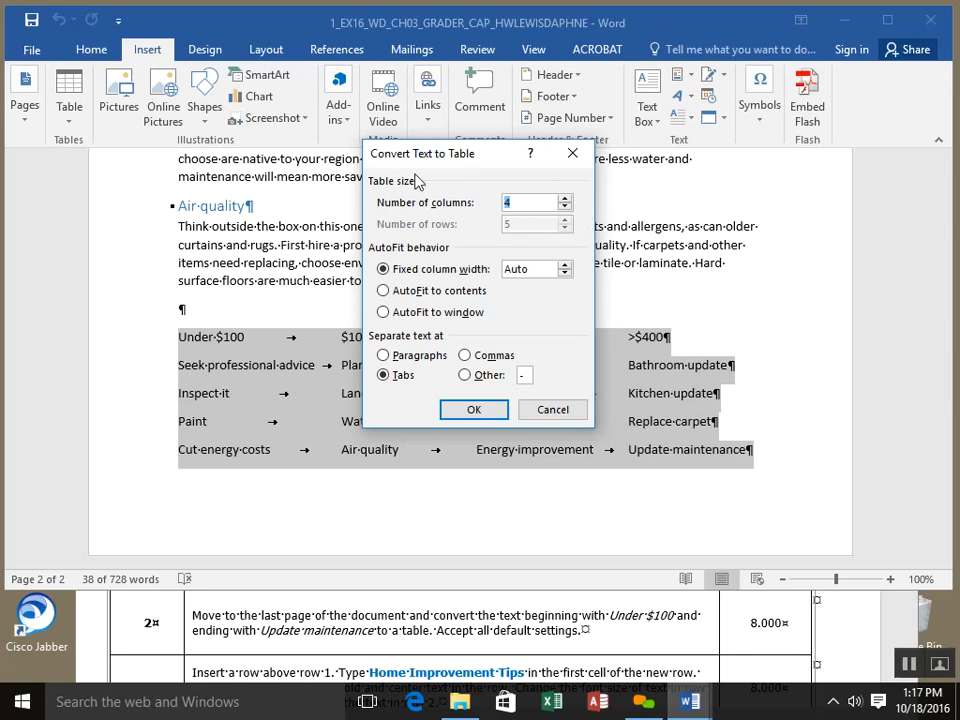
{"action": "left_click", "coordinate": [474, 409]}
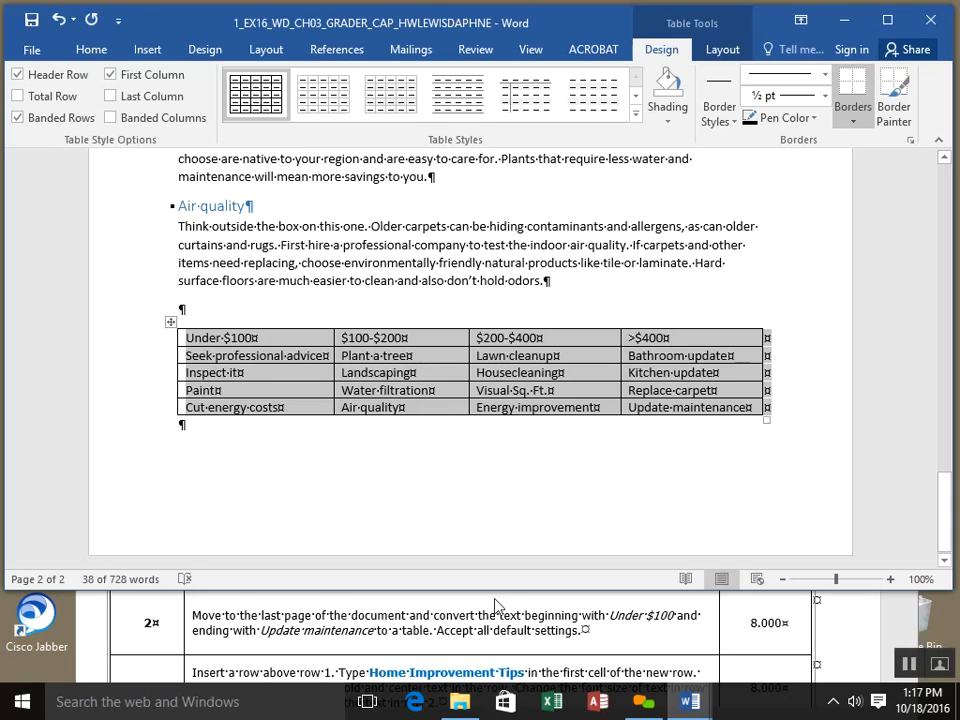
{"action": "left_click", "coordinate": [548, 637]}
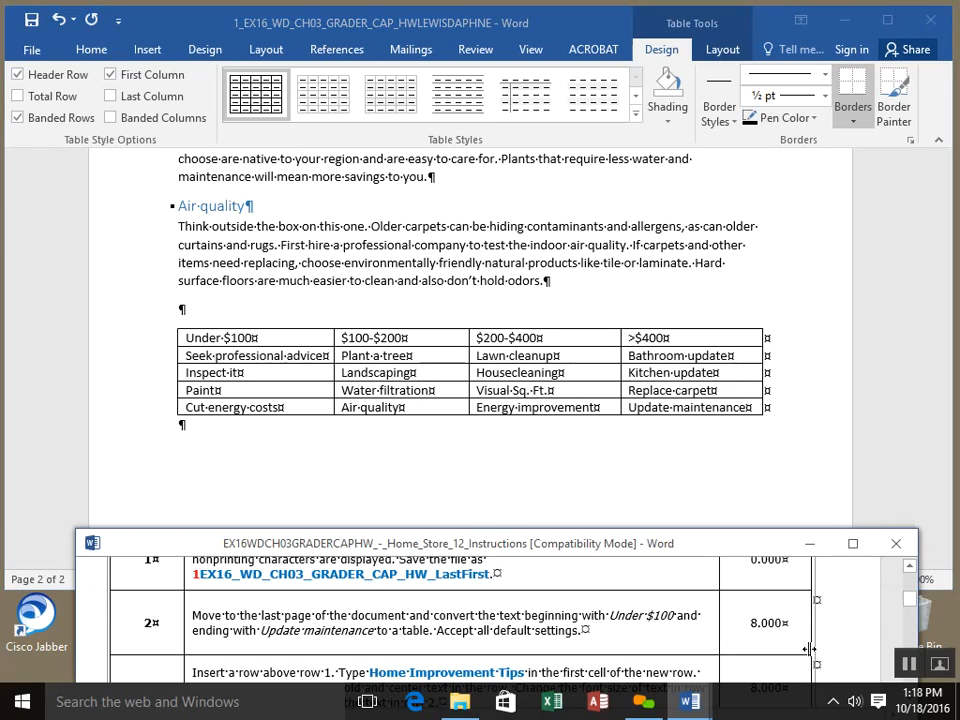
{"action": "left_click_drag", "start_coordinate": [908, 600], "coordinate": [909, 607]}
{"action": "left_click_drag", "start_coordinate": [754, 548], "coordinate": [754, 574]}
{"action": "left_click", "coordinate": [705, 516]}
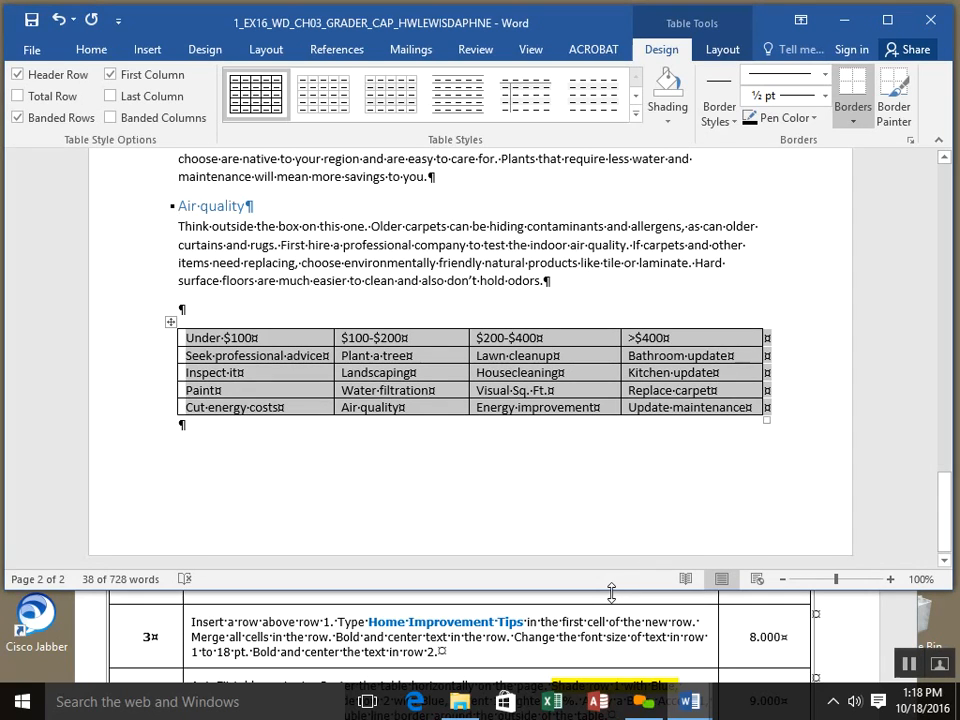
{"action": "left_click", "coordinate": [518, 531]}
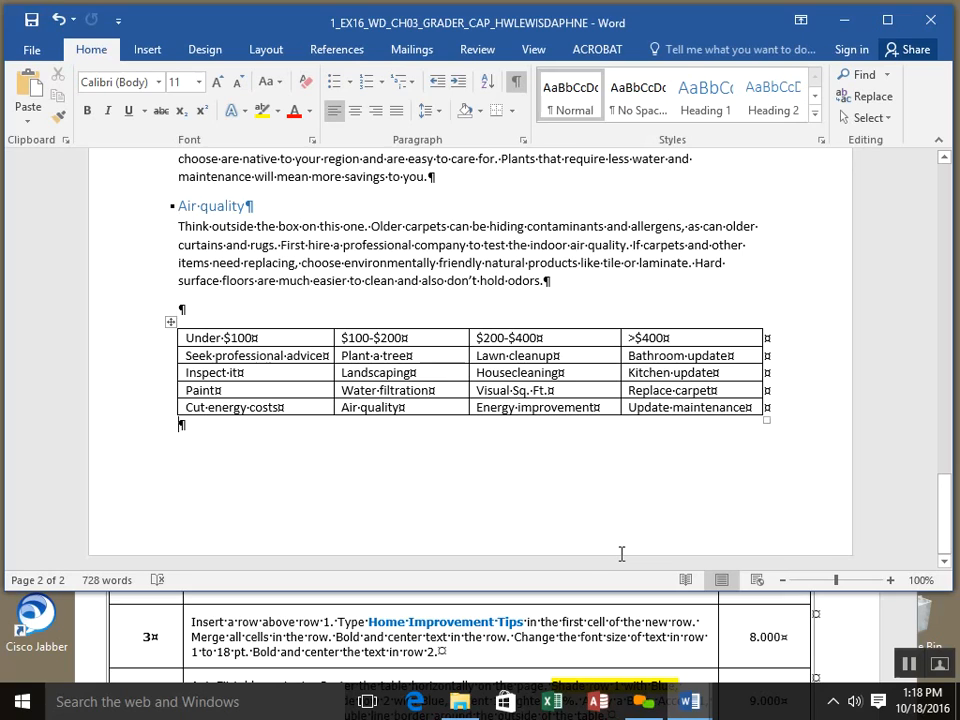
Step: Insert a blank row above the Under $100 row from the first cell's shortcut menu
{"action": "left_click", "coordinate": [182, 338]}
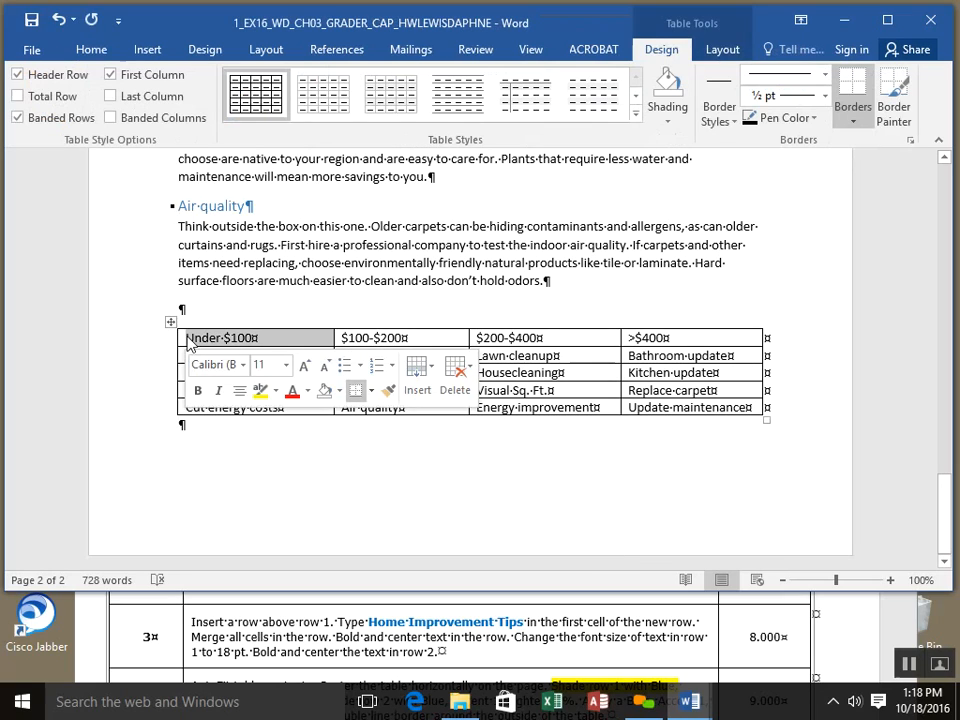
{"action": "left_click", "coordinate": [189, 338]}
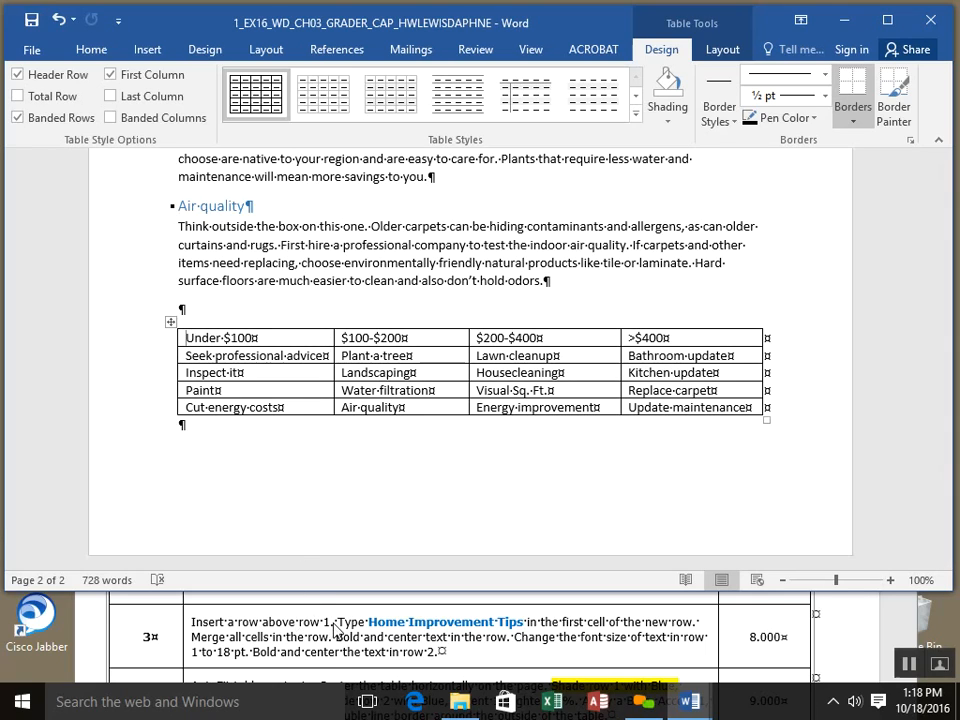
{"action": "right_click", "coordinate": [199, 338]}
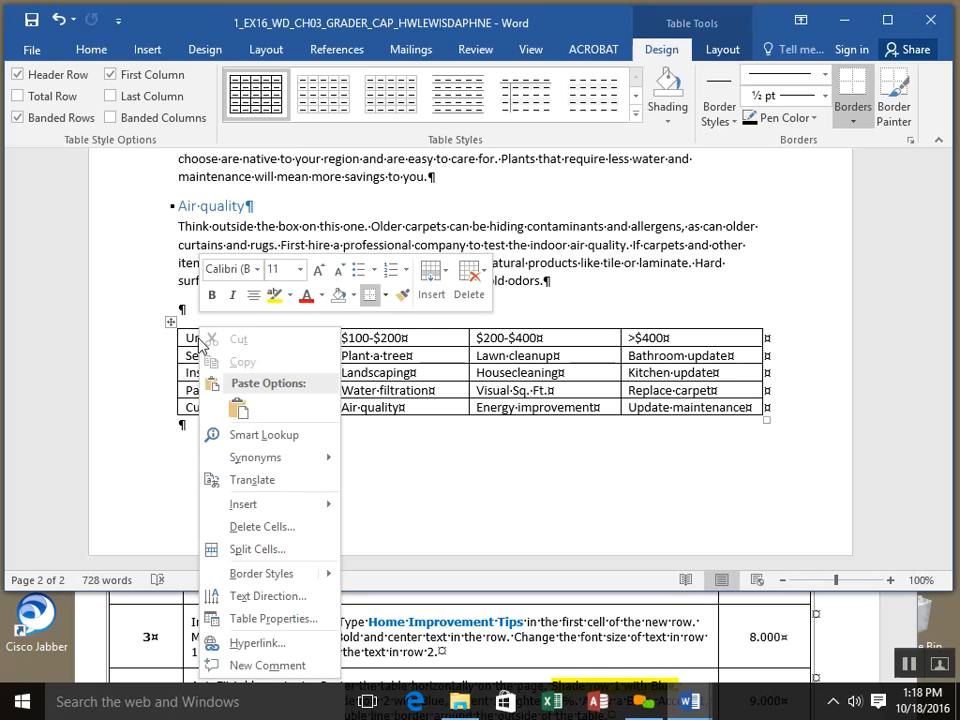
{"action": "mouse_move", "coordinate": [281, 500]}
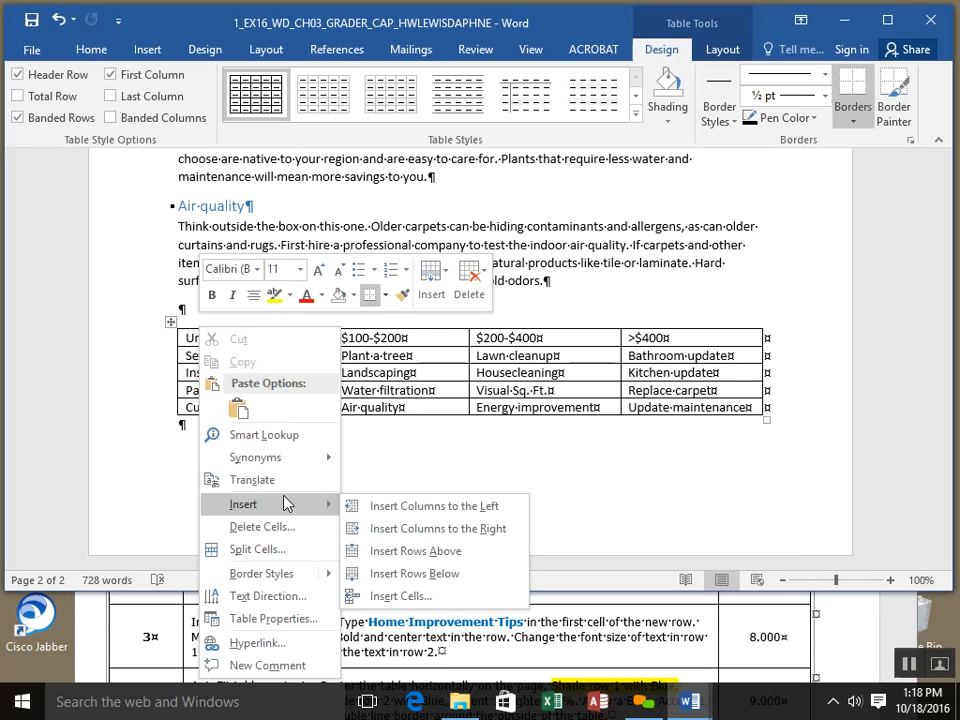
{"action": "left_click", "coordinate": [418, 560]}
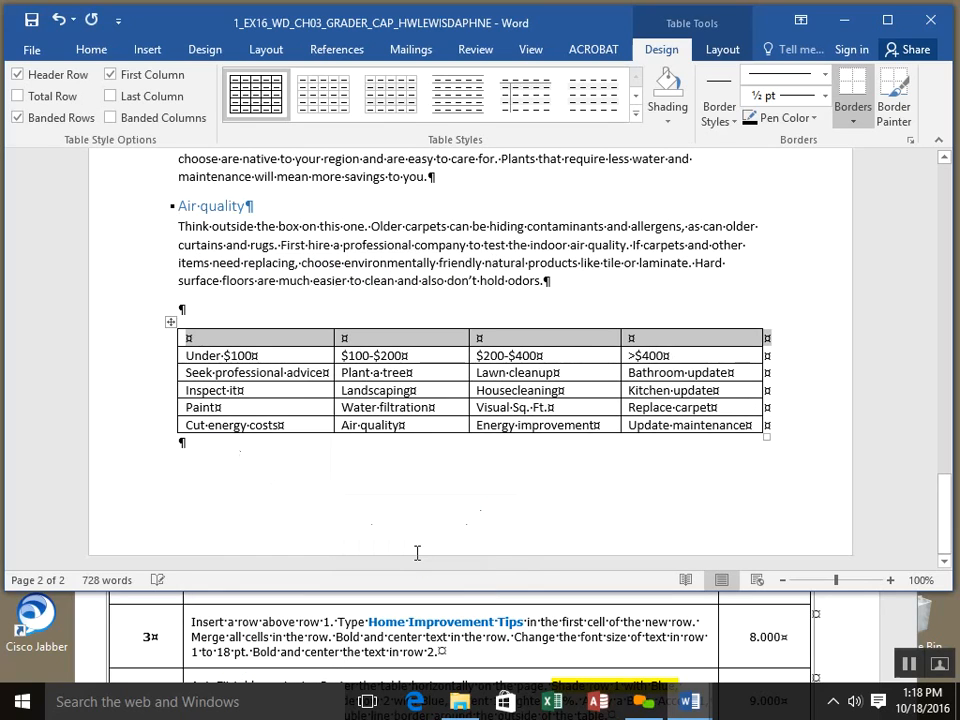
Step: Paste 'Home Improvement Tips' from the instructions into the new top row's first cell and select the row
{"action": "left_click", "coordinate": [408, 632]}
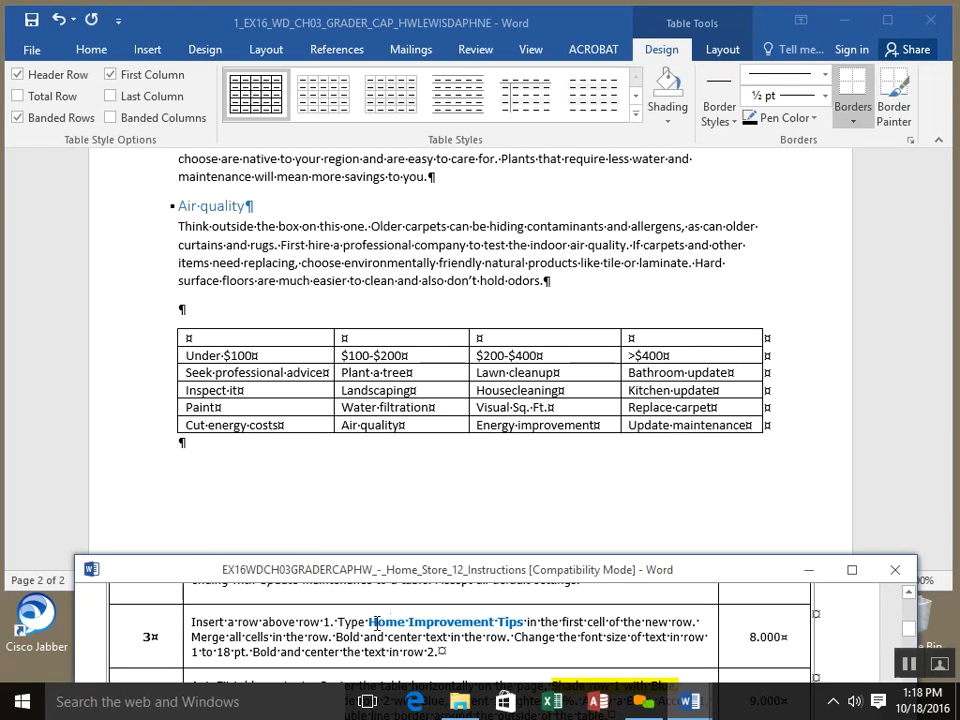
{"action": "left_click_drag", "start_coordinate": [376, 622], "coordinate": [514, 621]}
{"action": "key", "text": "ctrl+c"}
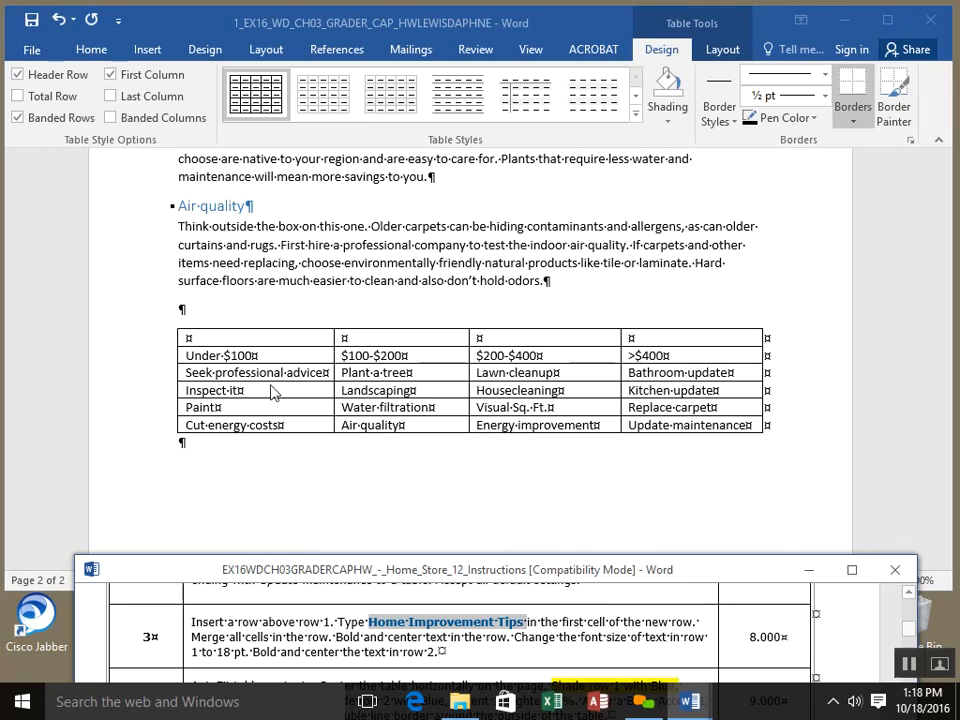
{"action": "left_click", "coordinate": [245, 341]}
{"action": "left_click", "coordinate": [245, 341]}
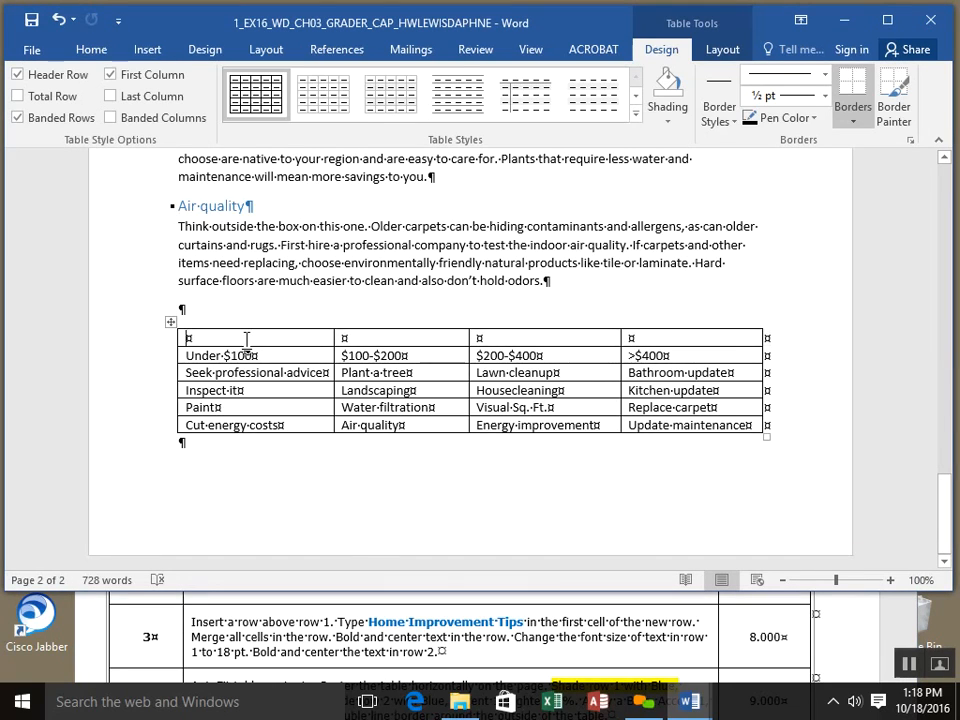
{"action": "key", "text": "ctrl+v"}
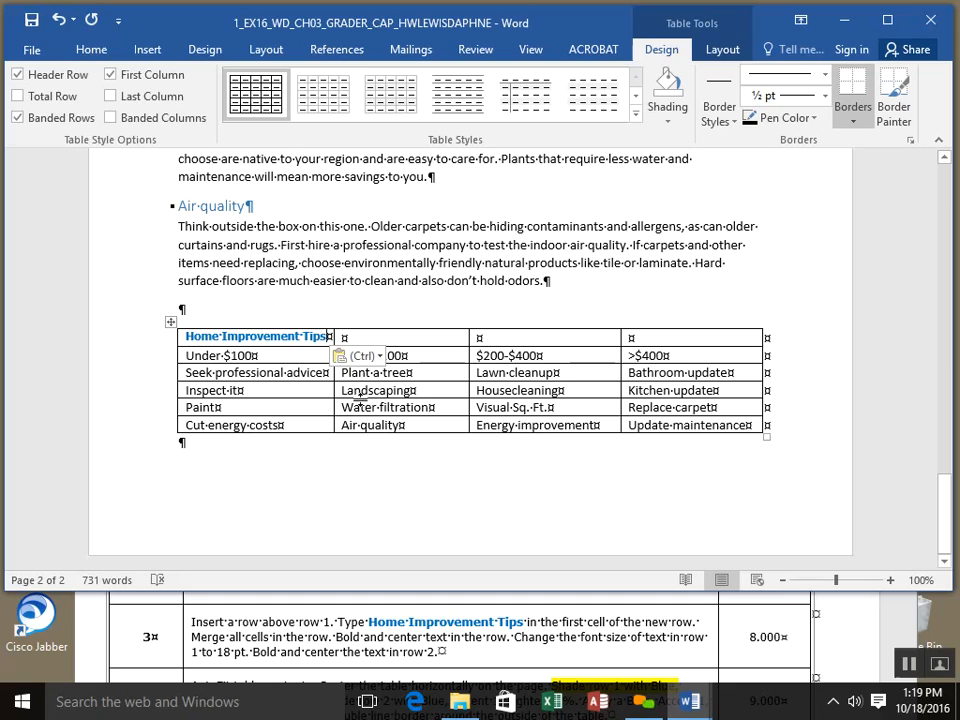
{"action": "left_click", "coordinate": [674, 336]}
{"action": "left_click_drag", "start_coordinate": [674, 332], "coordinate": [305, 338]}
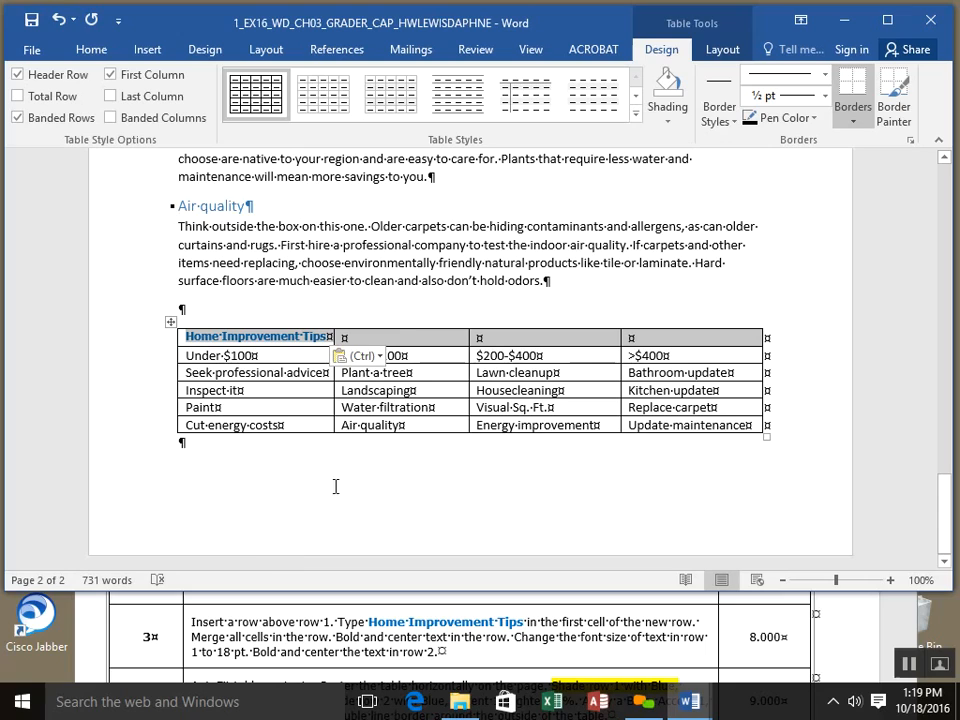
Step: Merge the top row into one cell and format Home Improvement Tips bold, centered, 18 pt
{"action": "right_click", "coordinate": [402, 342]}
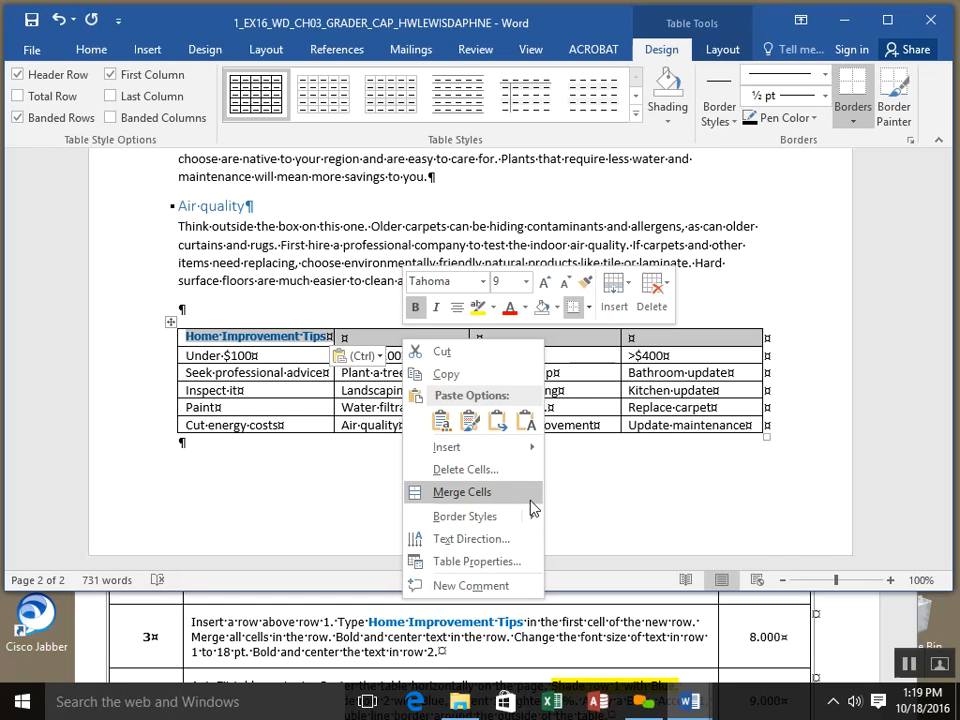
{"action": "left_click", "coordinate": [462, 492]}
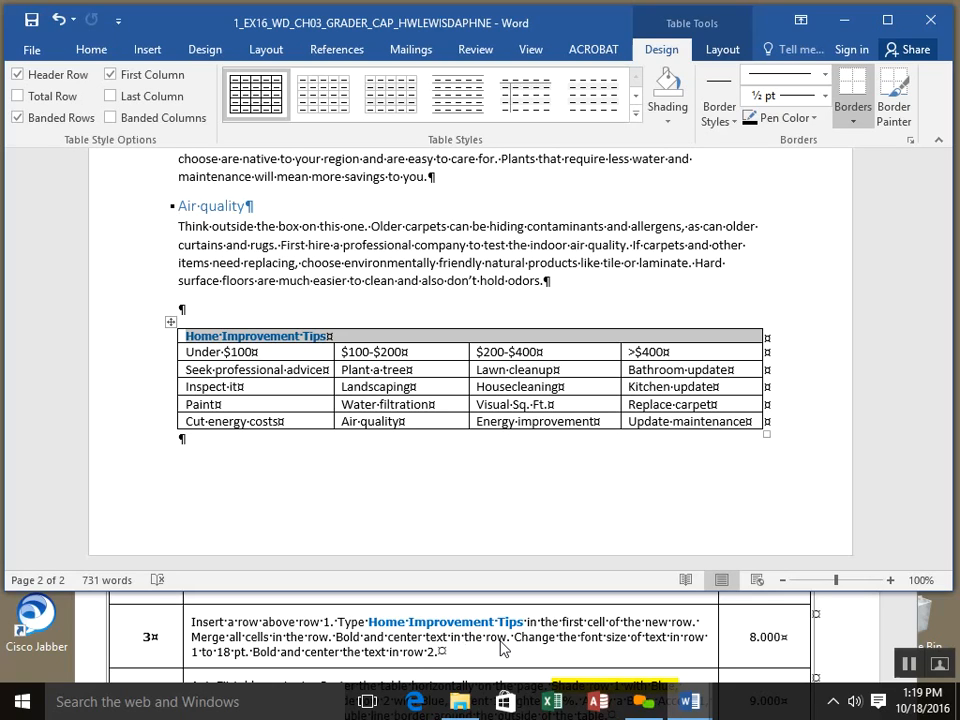
{"action": "left_click", "coordinate": [88, 54]}
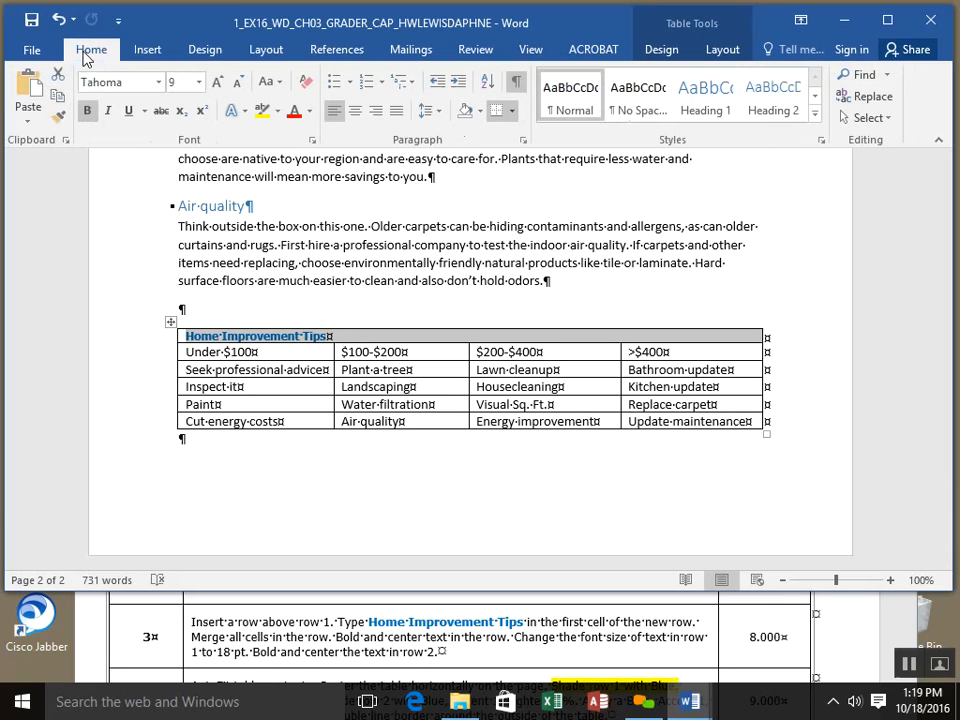
{"action": "left_click", "coordinate": [88, 118]}
{"action": "left_click", "coordinate": [88, 118]}
{"action": "left_click", "coordinate": [358, 119]}
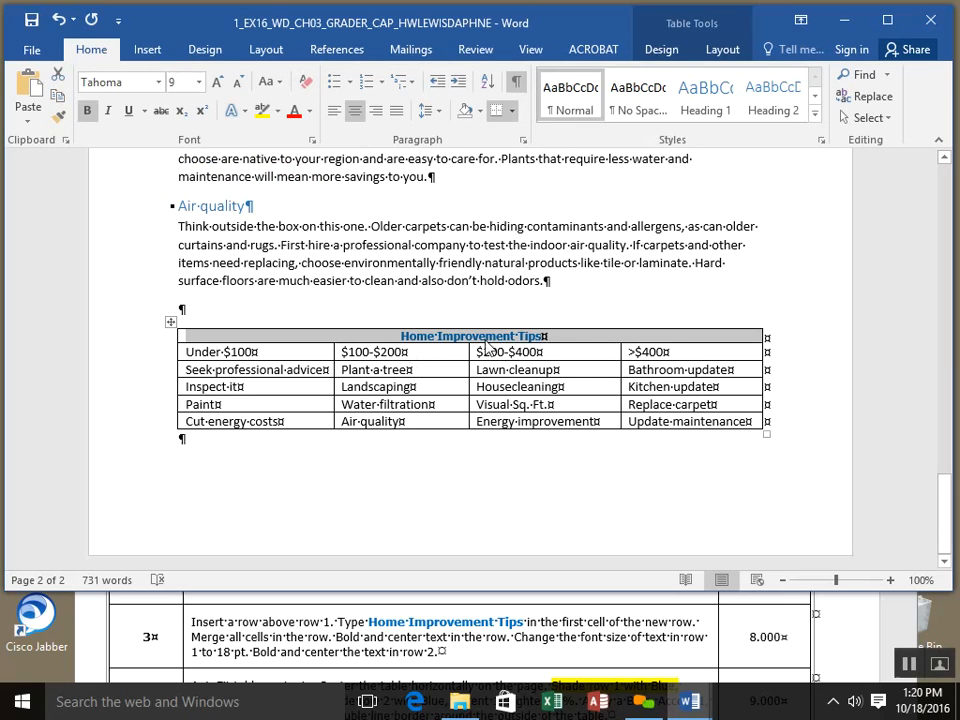
{"action": "left_click", "coordinate": [200, 83]}
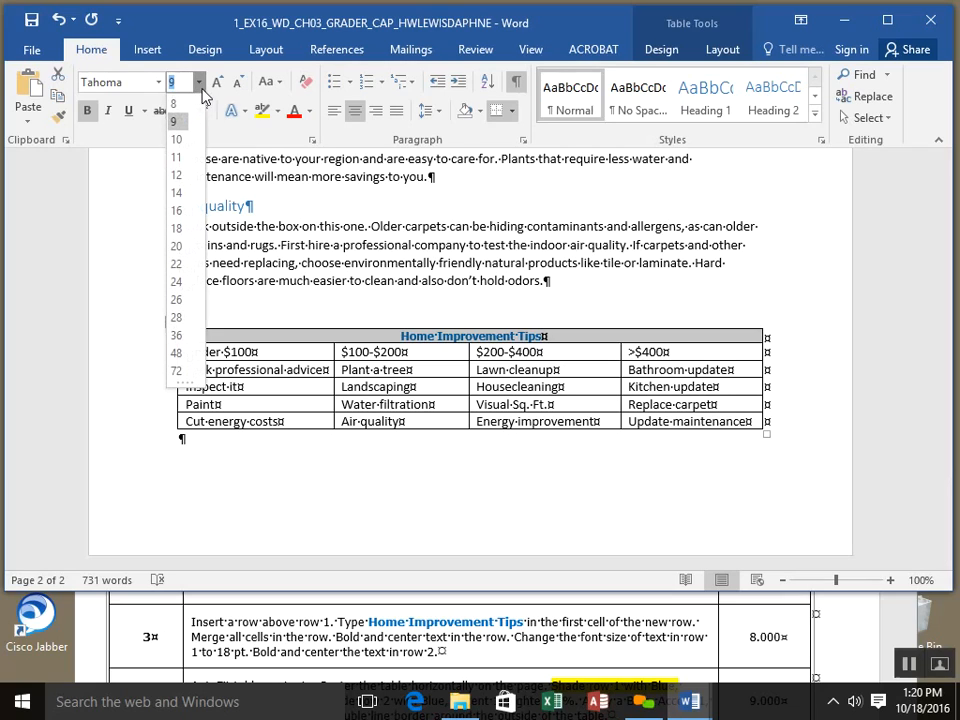
{"action": "left_click", "coordinate": [184, 233]}
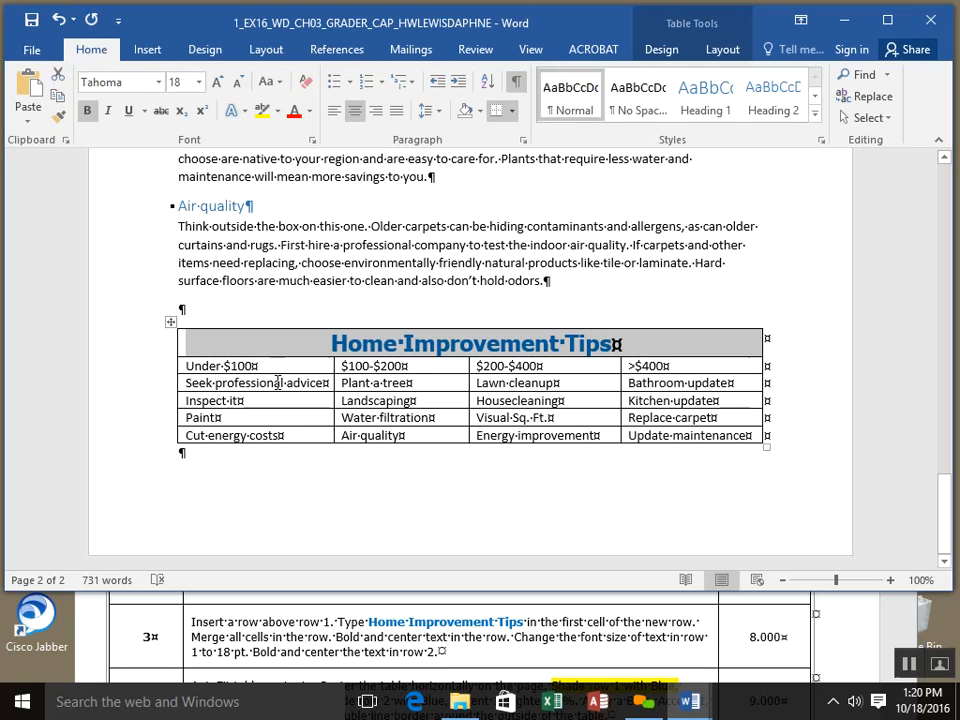
Step: Make the row 2 headings, Under $100 through >$400, bold and centered
{"action": "left_click", "coordinate": [287, 665]}
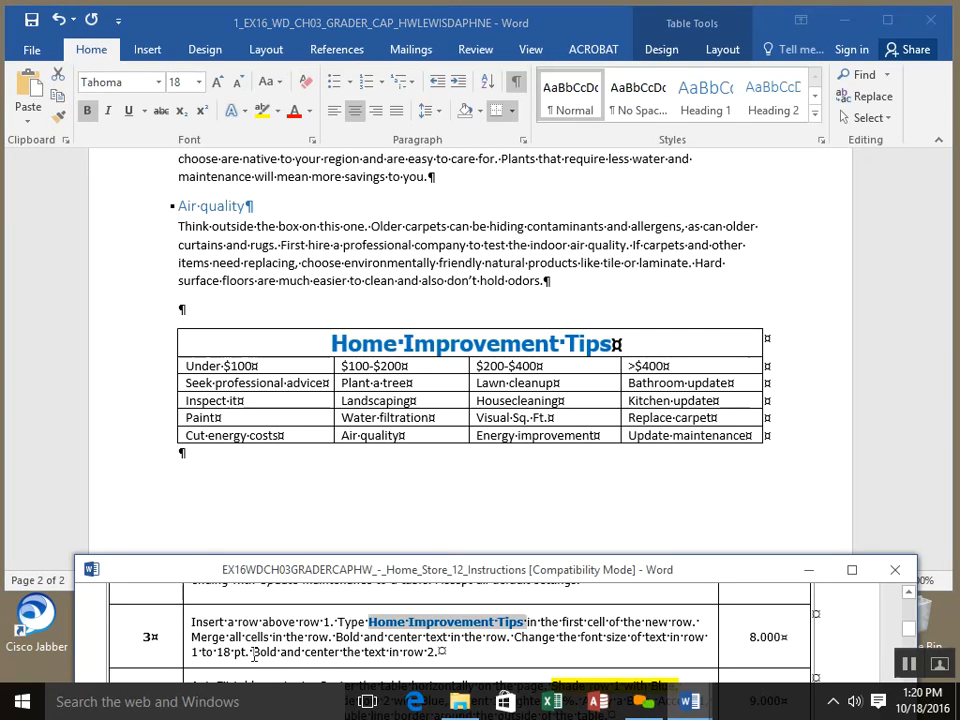
{"action": "left_click_drag", "start_coordinate": [253, 651], "coordinate": [425, 658]}
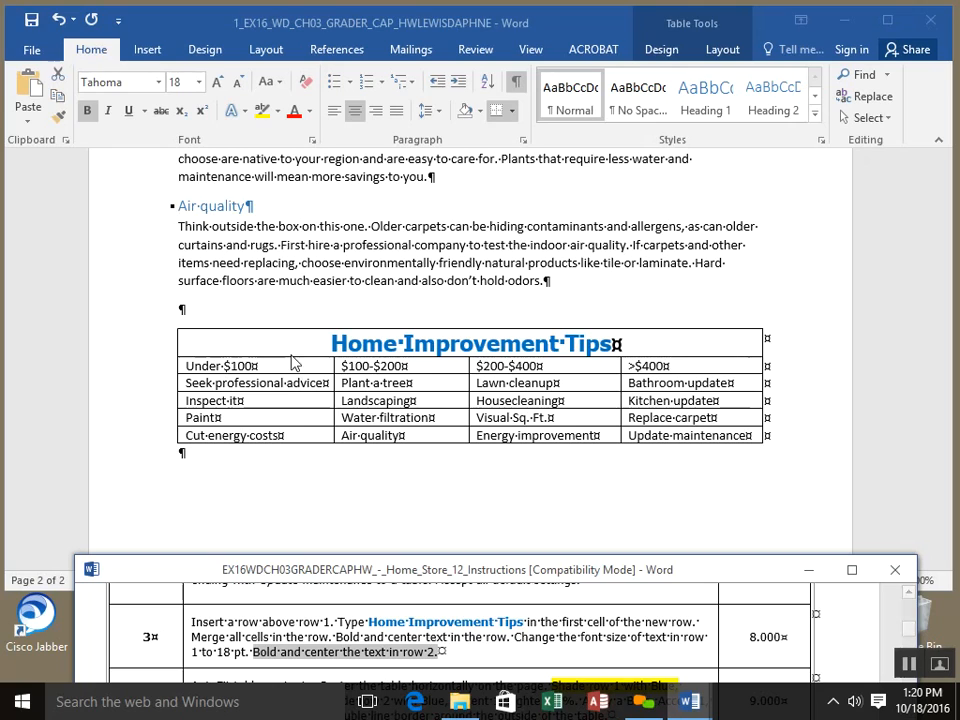
{"action": "left_click", "coordinate": [231, 360]}
{"action": "left_click", "coordinate": [210, 357]}
{"action": "left_click", "coordinate": [188, 366]}
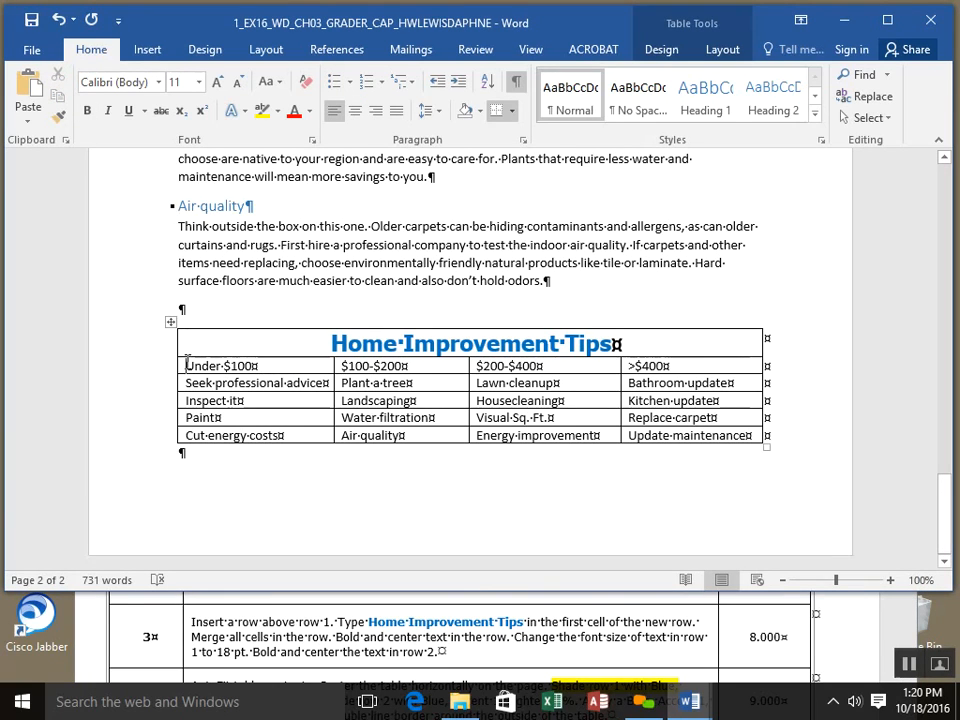
{"action": "left_click_drag", "start_coordinate": [188, 366], "coordinate": [707, 368]}
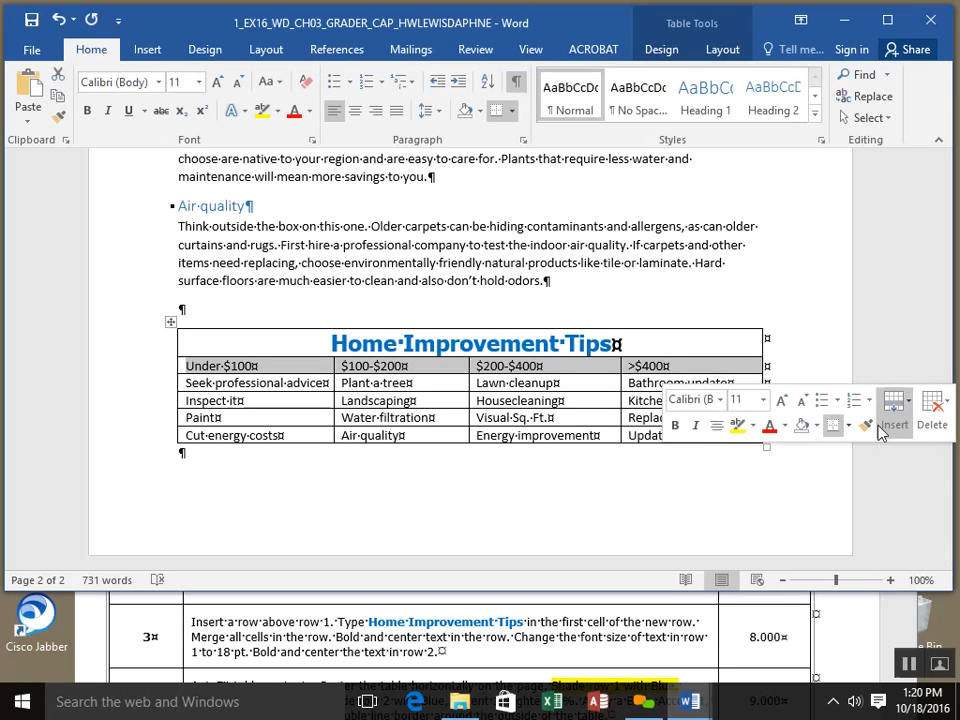
{"action": "left_click", "coordinate": [88, 113]}
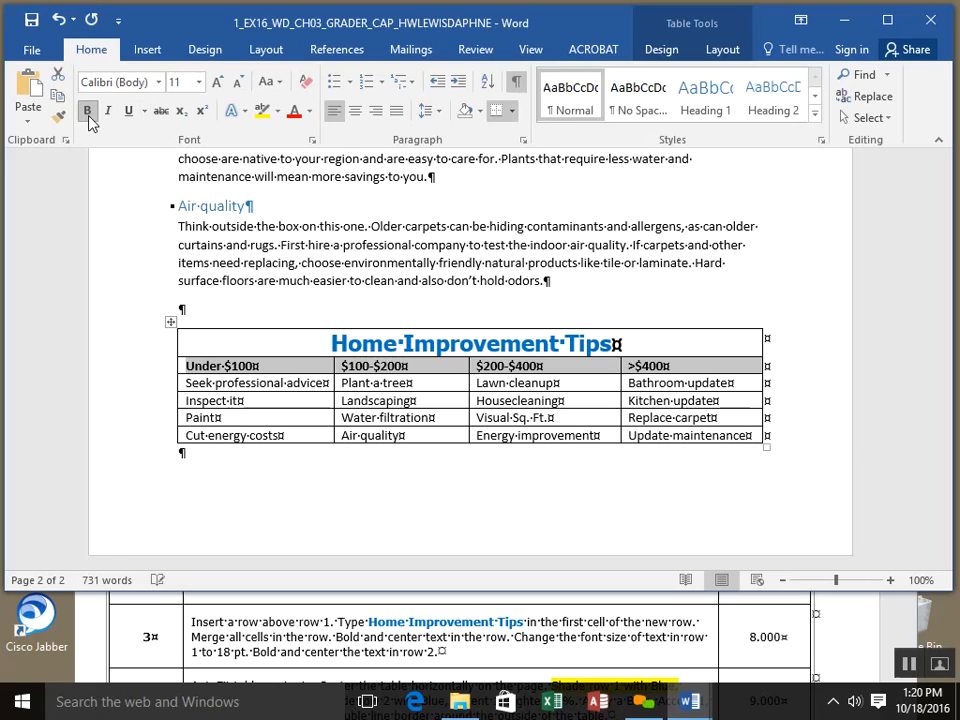
{"action": "left_click", "coordinate": [358, 118]}
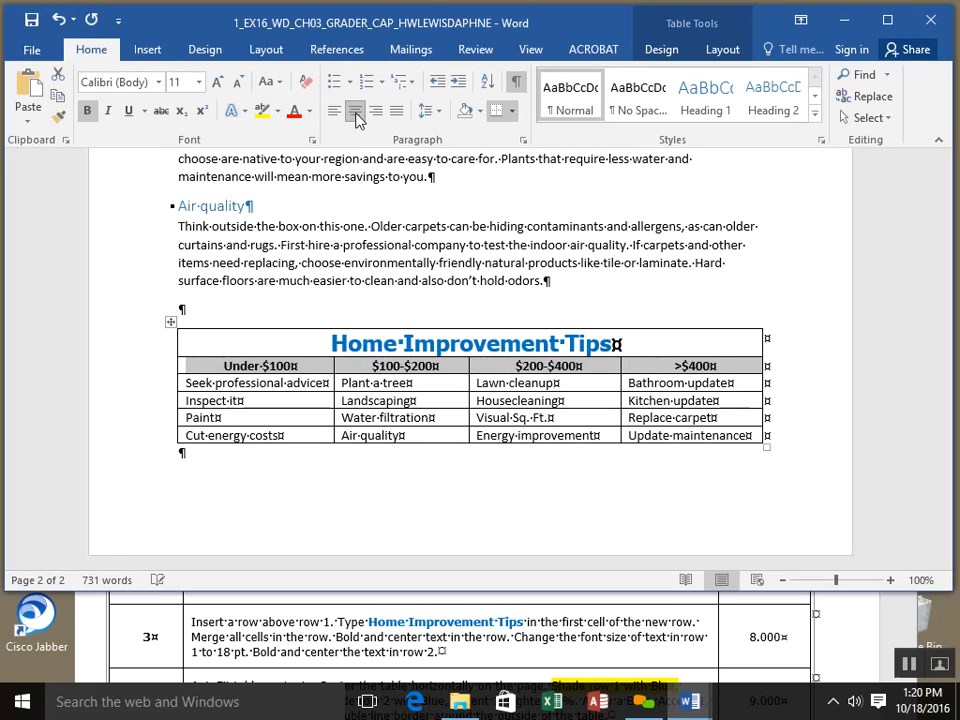
Step: Save the document and rearrange the instructions window beneath it
{"action": "left_click", "coordinate": [33, 20]}
{"action": "left_click", "coordinate": [768, 656]}
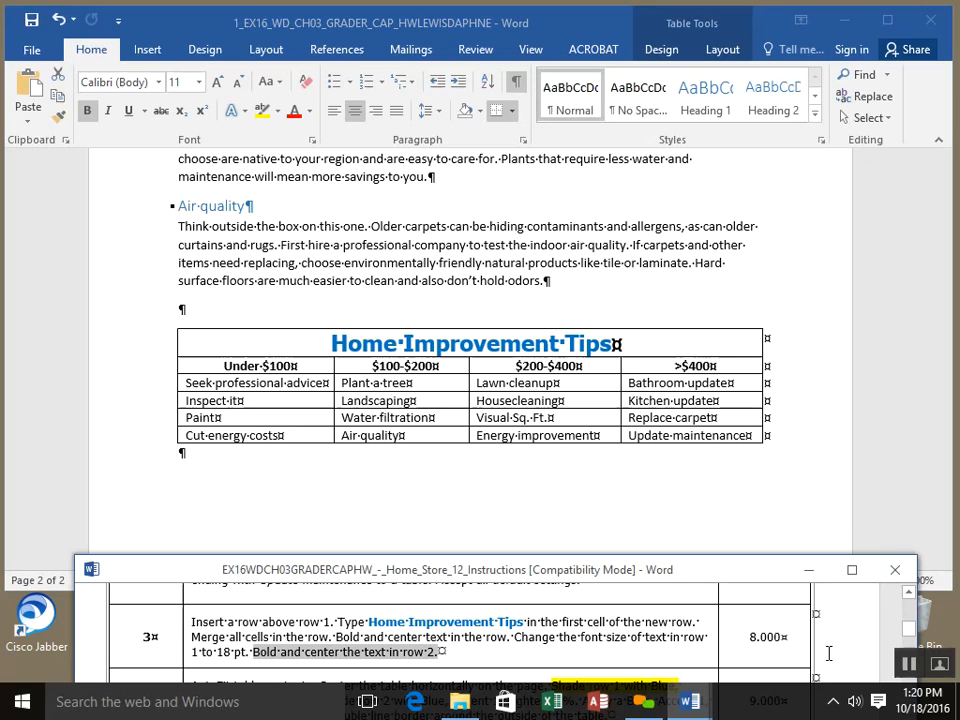
{"action": "left_click", "coordinate": [909, 628]}
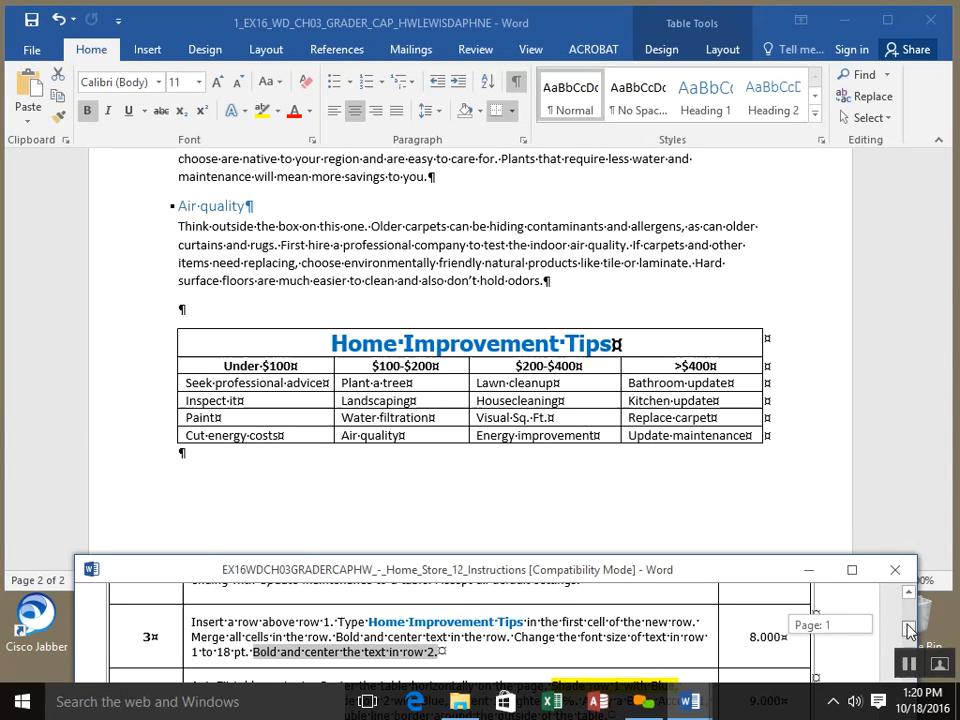
{"action": "left_click_drag", "start_coordinate": [909, 628], "coordinate": [909, 635]}
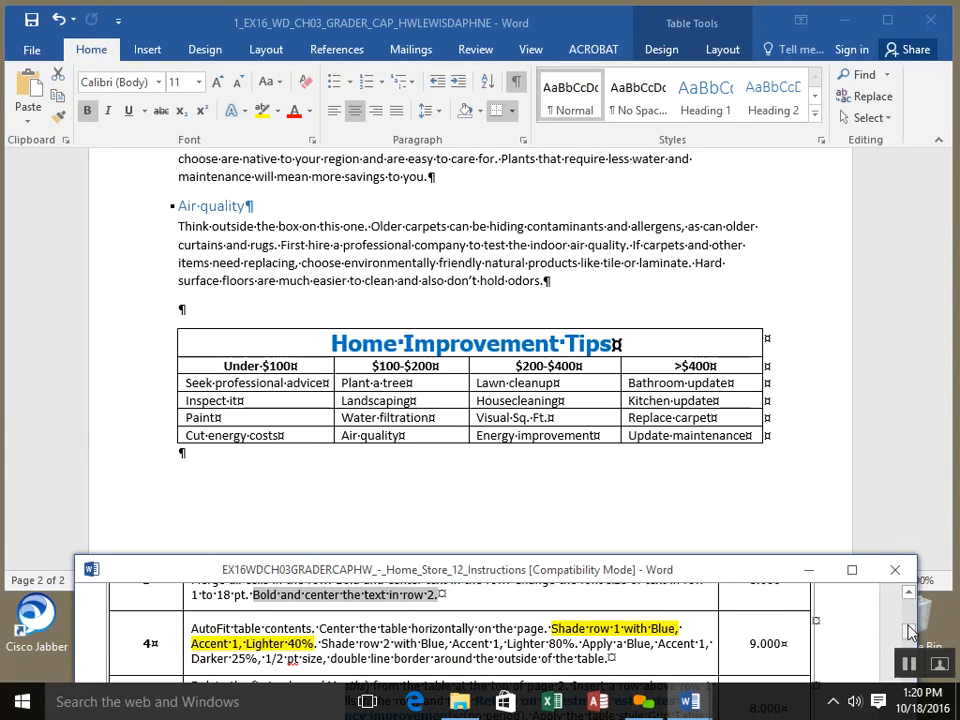
{"action": "left_click", "coordinate": [883, 454]}
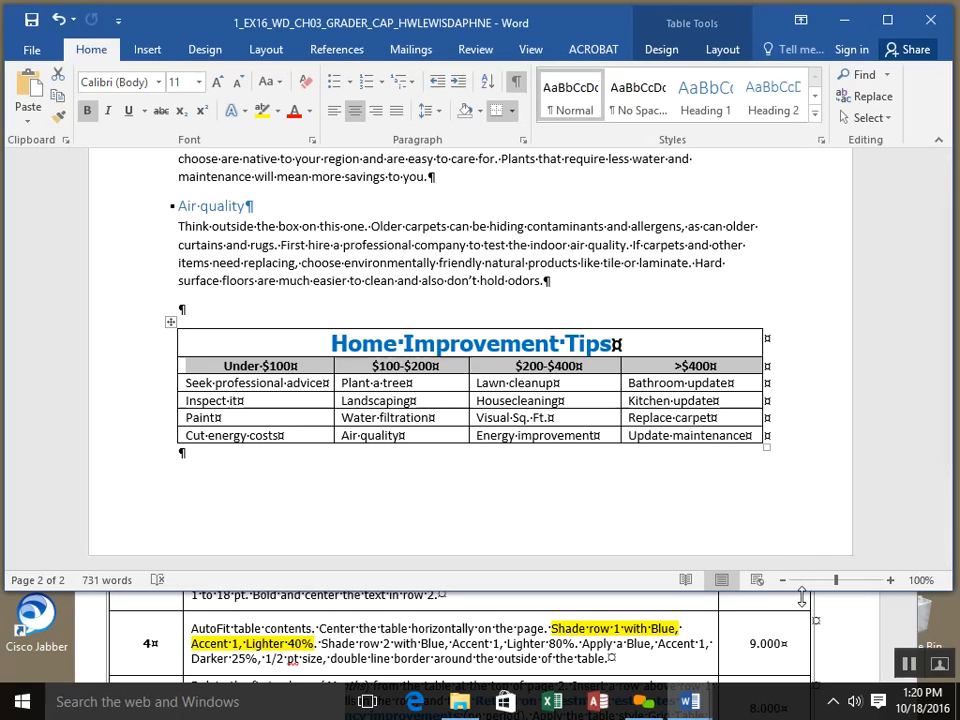
{"action": "left_click_drag", "start_coordinate": [803, 599], "coordinate": [803, 601]}
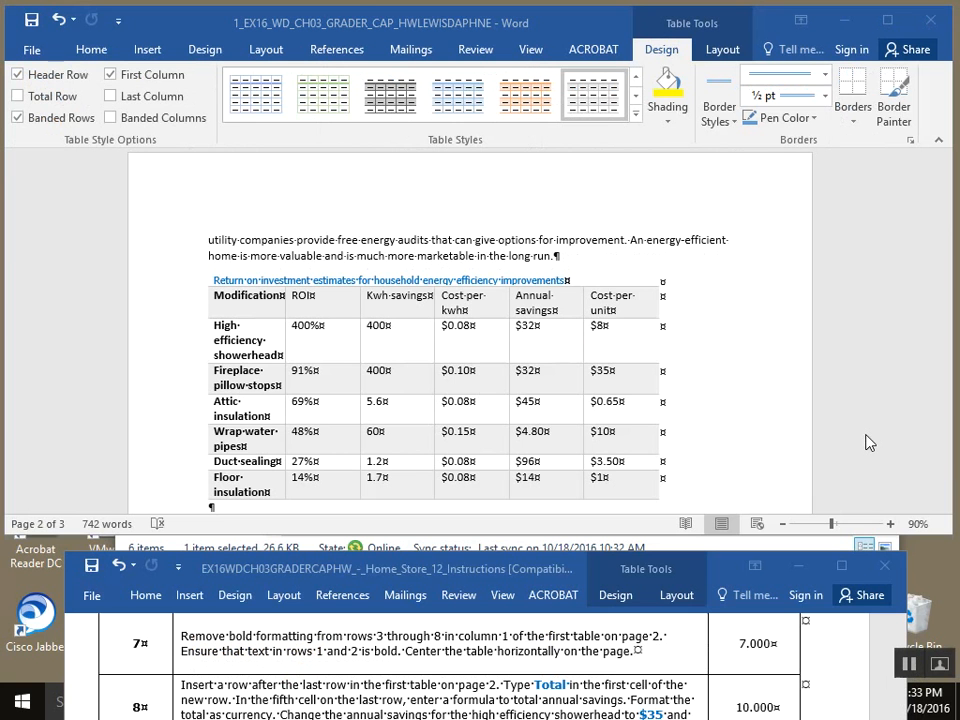
Step: Unbold the row labels High efficiency showerhead through Floor insulation in the ROI table's first column
{"action": "left_click", "coordinate": [866, 436]}
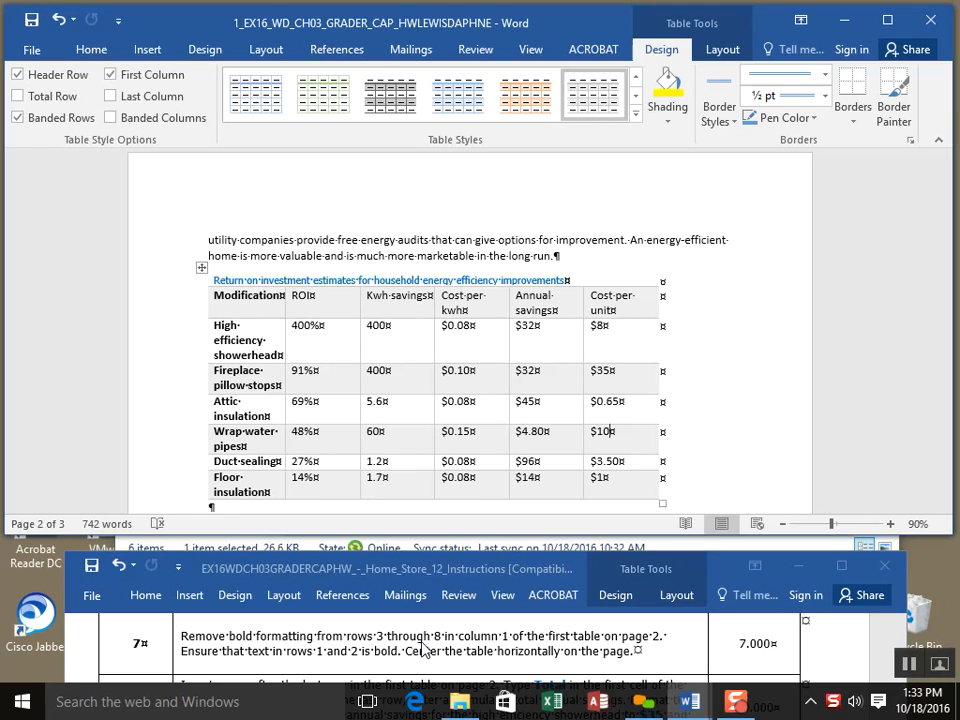
{"action": "left_click", "coordinate": [215, 282]}
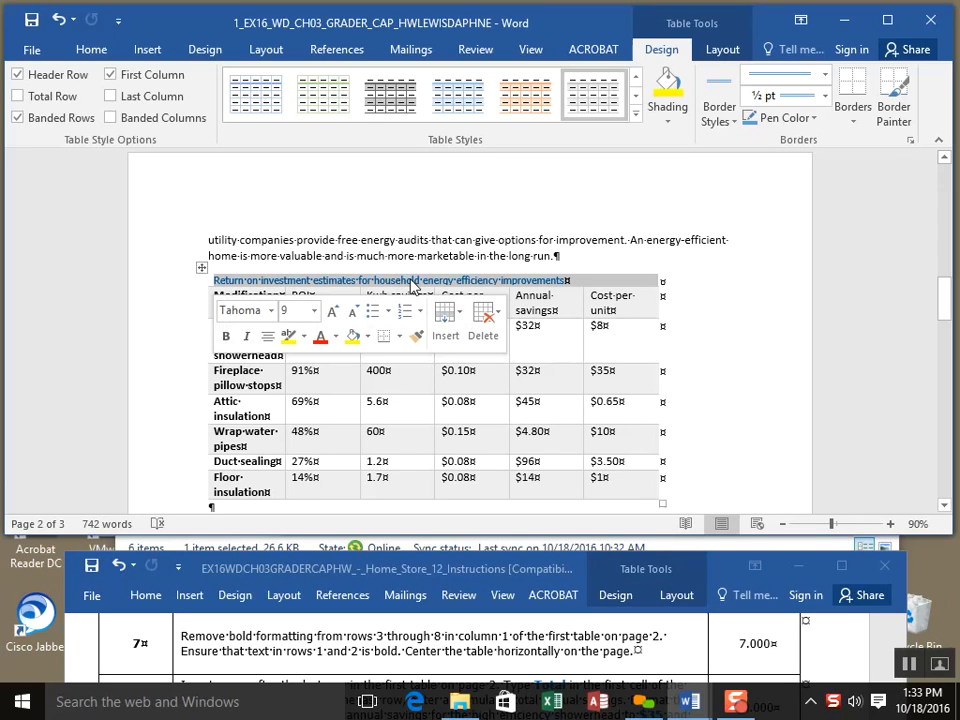
{"action": "left_click_drag", "start_coordinate": [617, 308], "coordinate": [240, 314]}
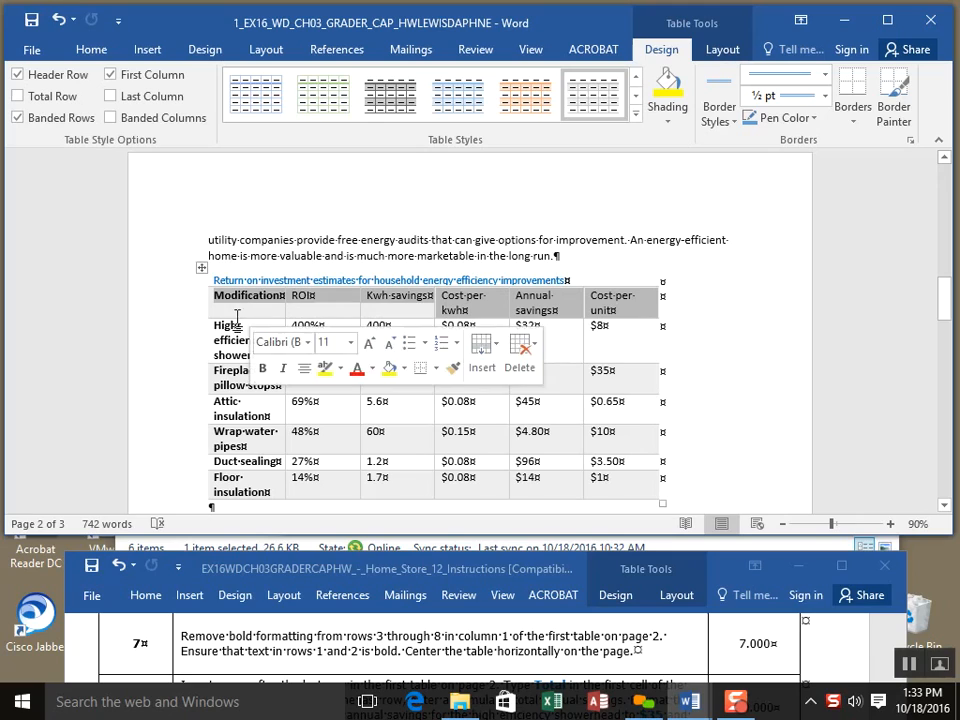
{"action": "left_click", "coordinate": [224, 335]}
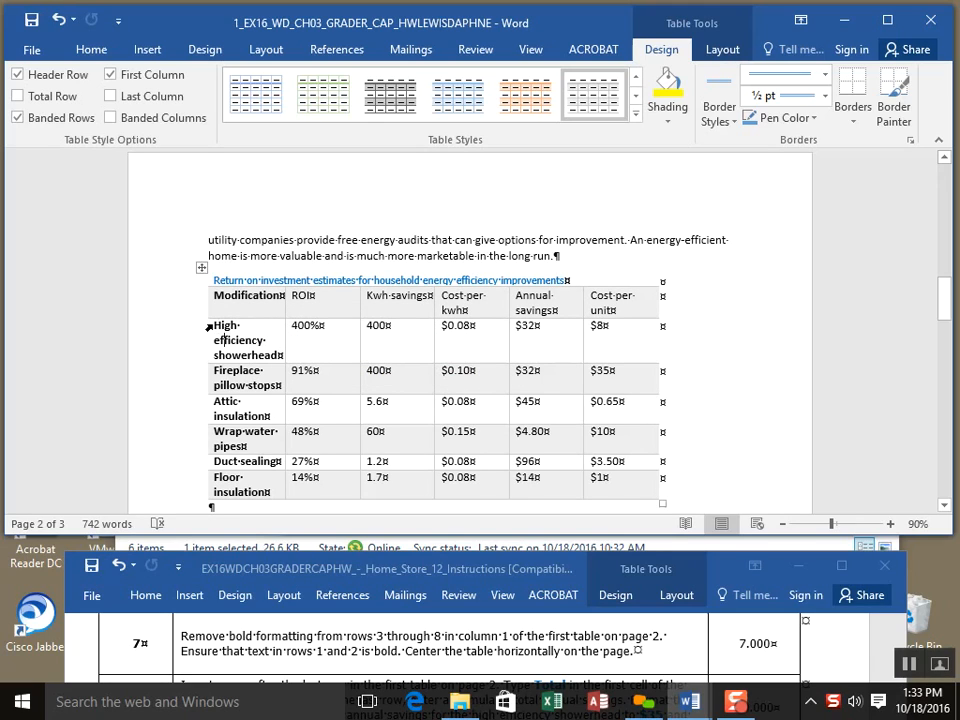
{"action": "left_click_drag", "start_coordinate": [210, 327], "coordinate": [265, 500]}
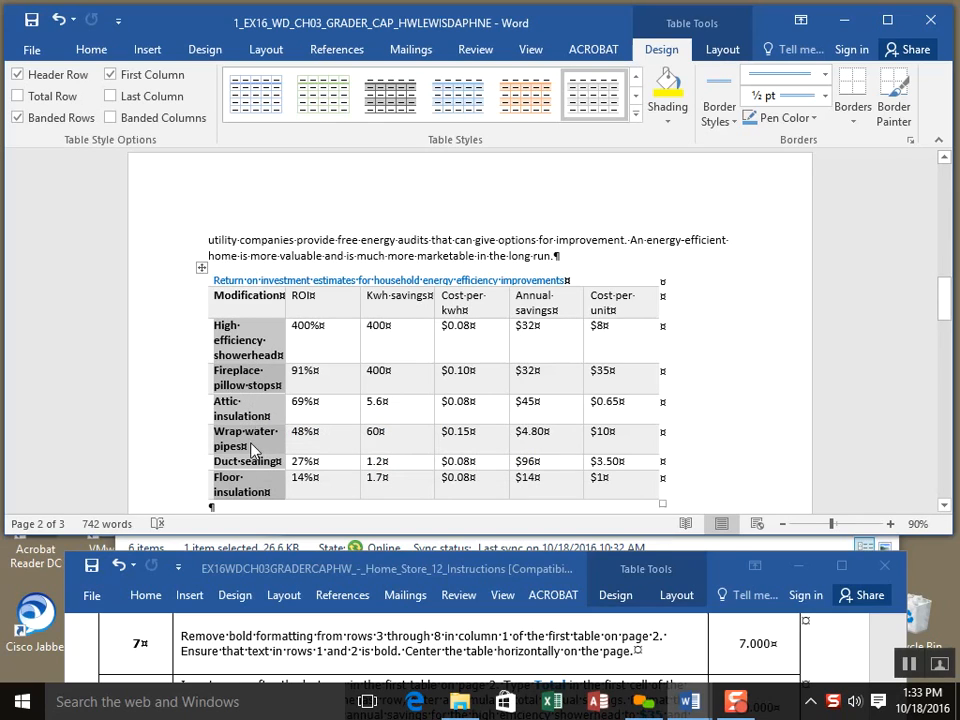
{"action": "left_click", "coordinate": [102, 50]}
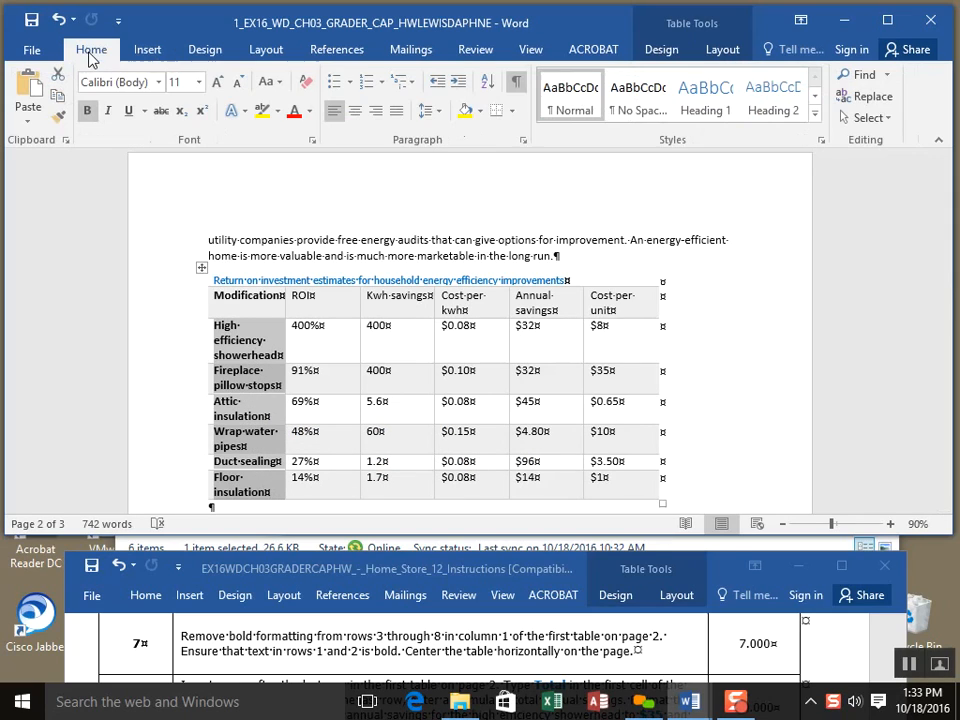
{"action": "left_click", "coordinate": [88, 118]}
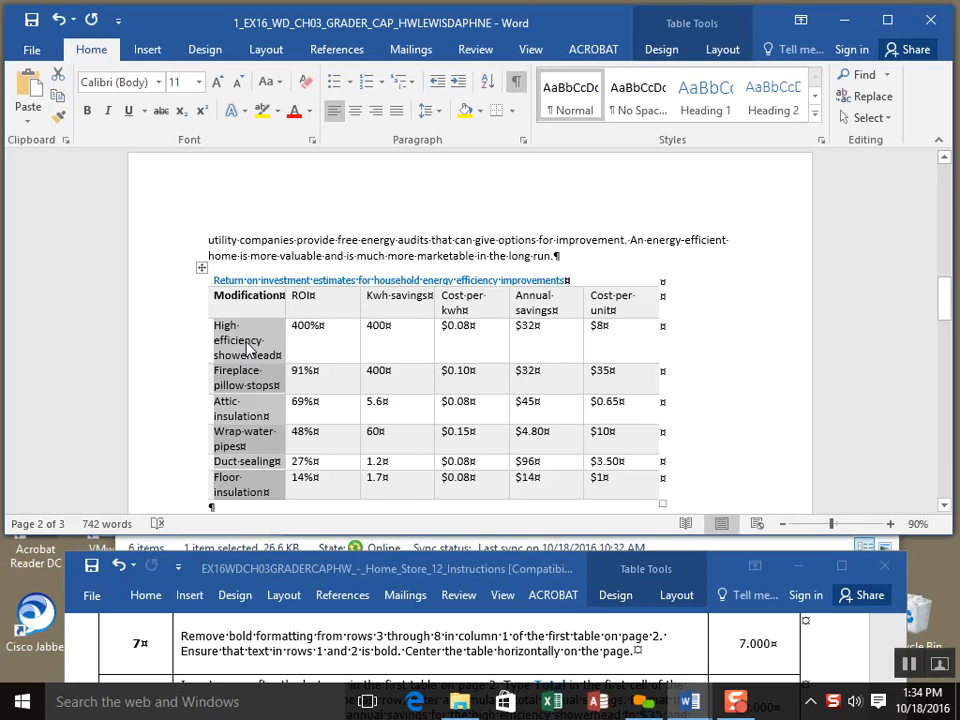
{"action": "left_click", "coordinate": [214, 282]}
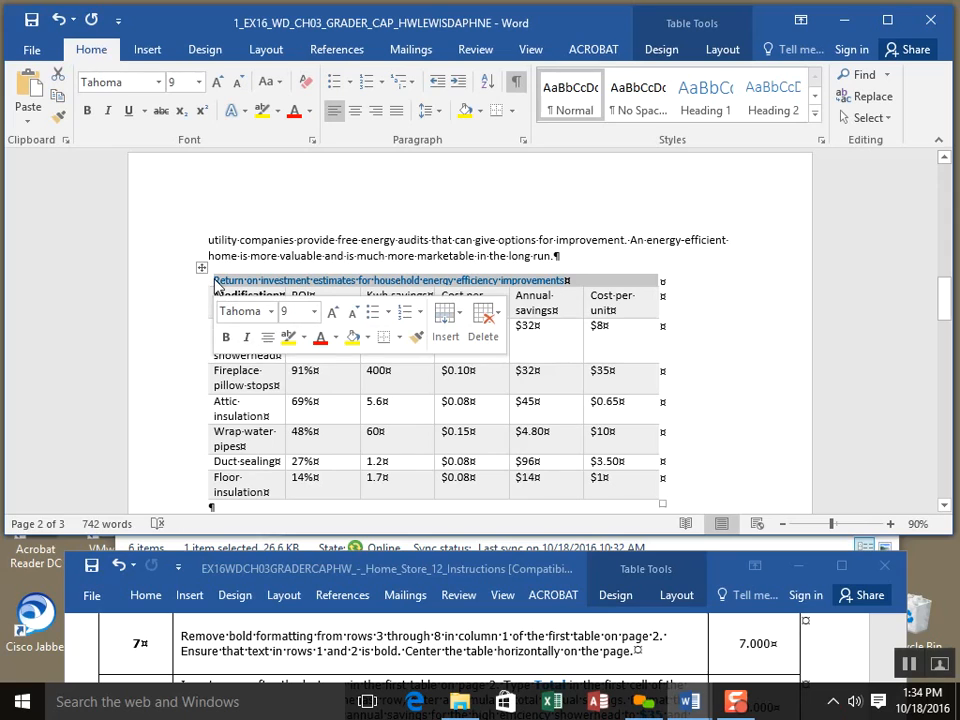
{"action": "left_click", "coordinate": [688, 260]}
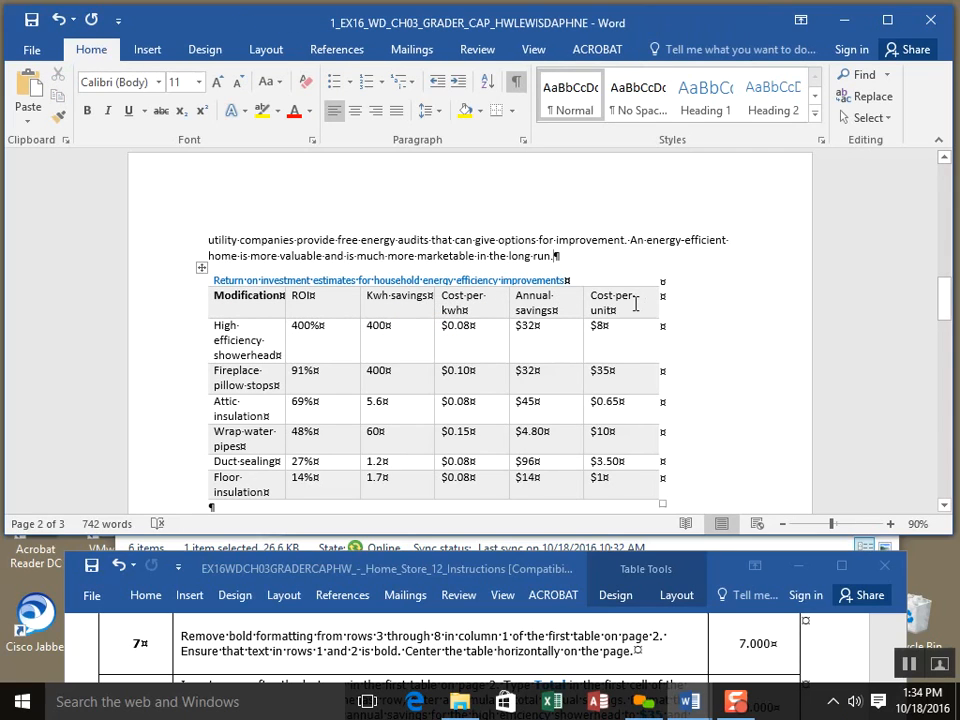
Step: Bold the ROI table's caption and header rows, center the table on the page, and save
{"action": "left_click_drag", "start_coordinate": [635, 303], "coordinate": [231, 283]}
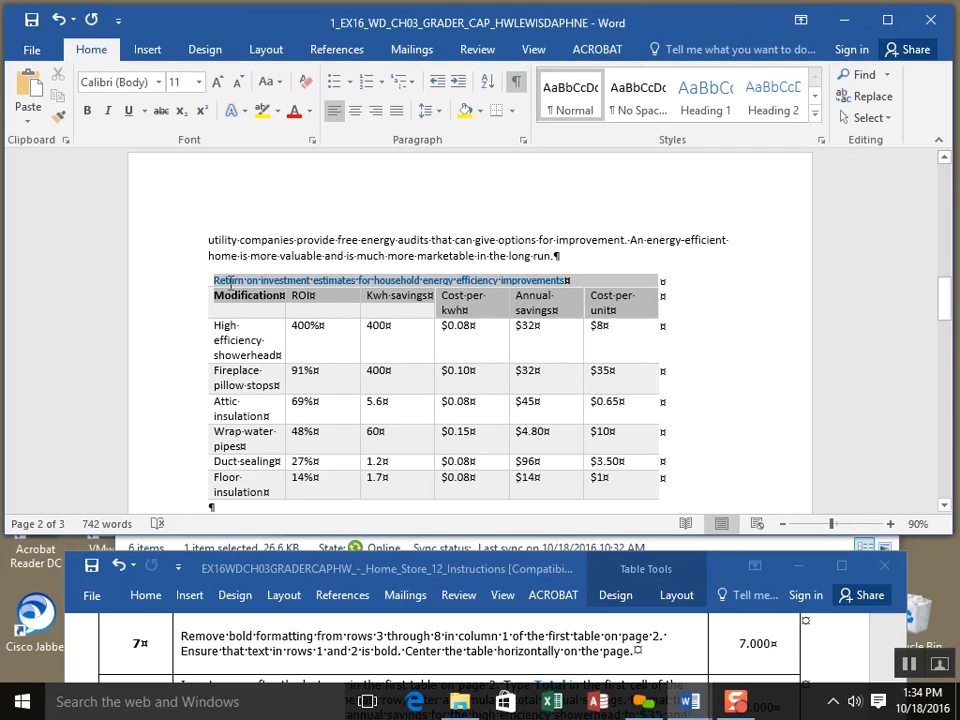
{"action": "left_click", "coordinate": [87, 112]}
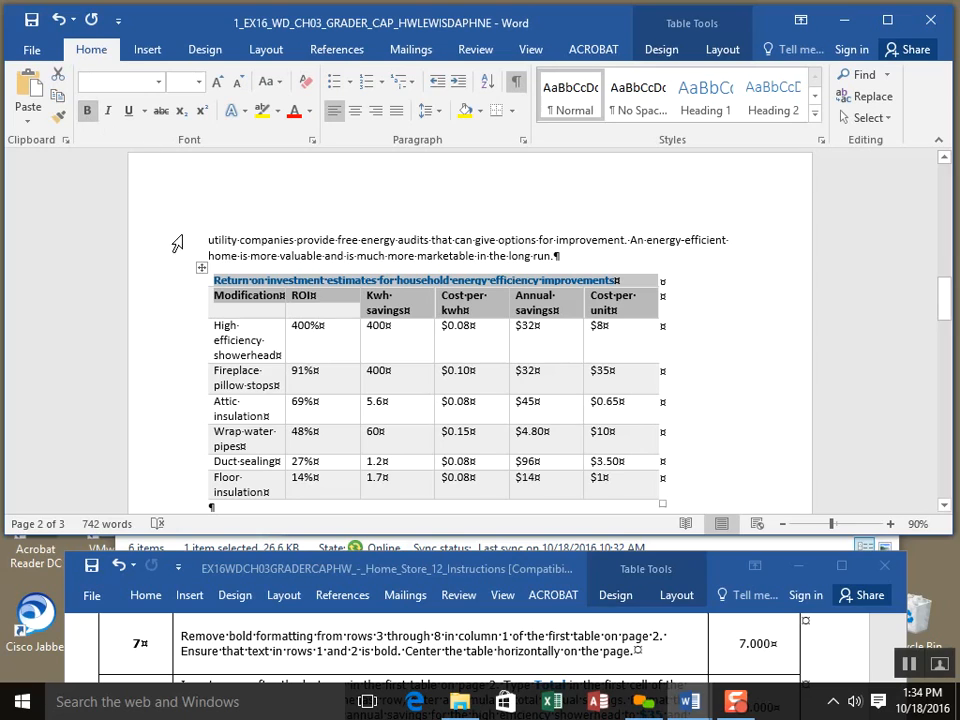
{"action": "left_click", "coordinate": [201, 267]}
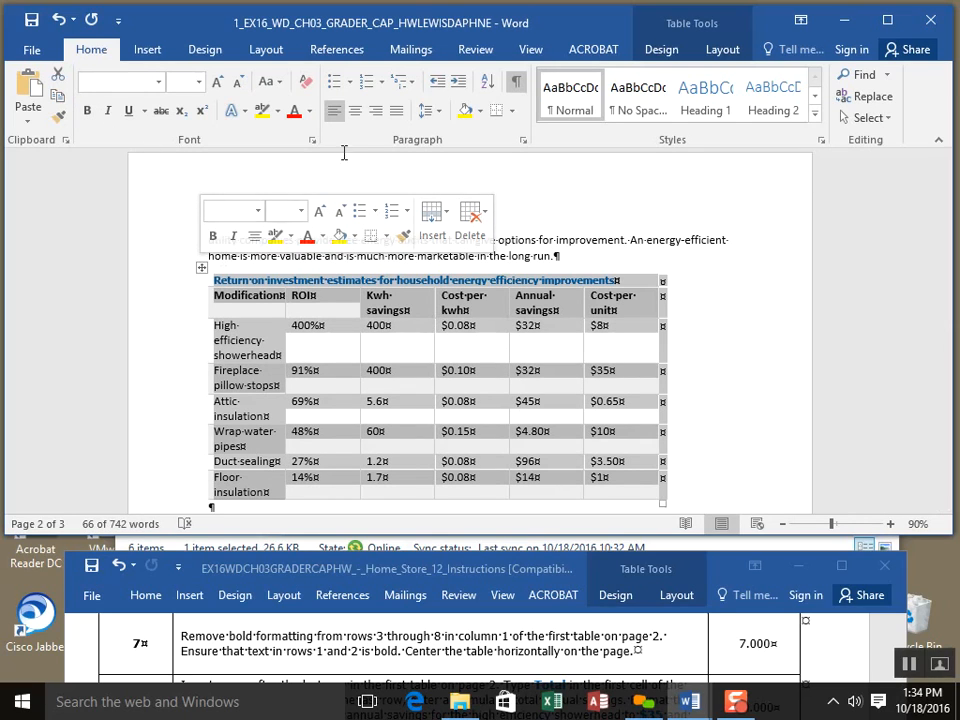
{"action": "left_click", "coordinate": [355, 111]}
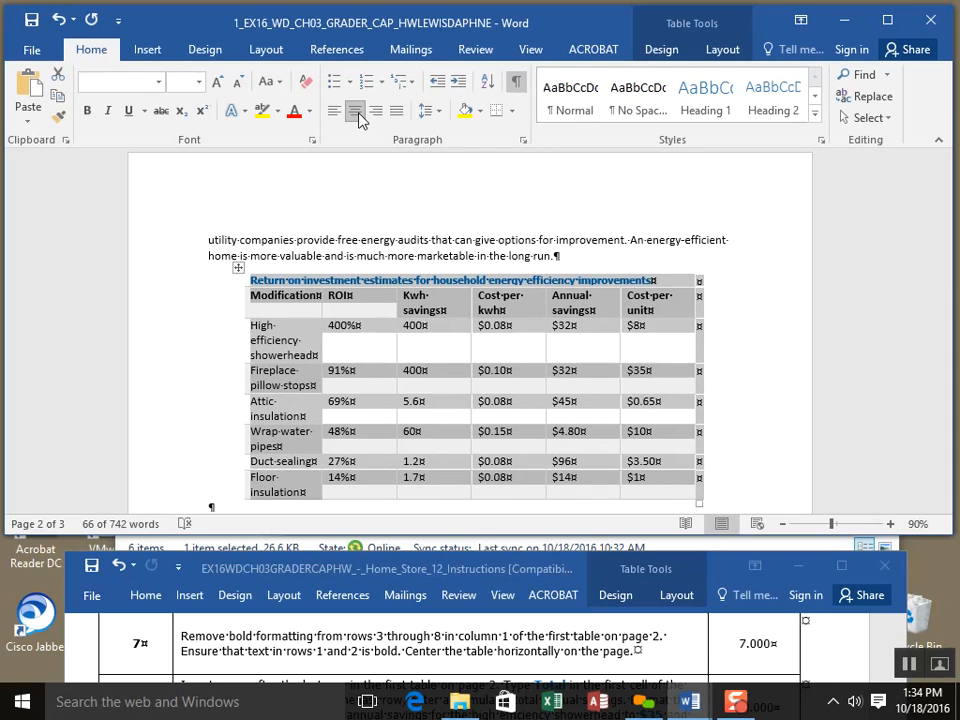
{"action": "left_click", "coordinate": [31, 22]}
Step: Restore the instructions window and raise it to show more of its text
{"action": "left_click", "coordinate": [826, 650]}
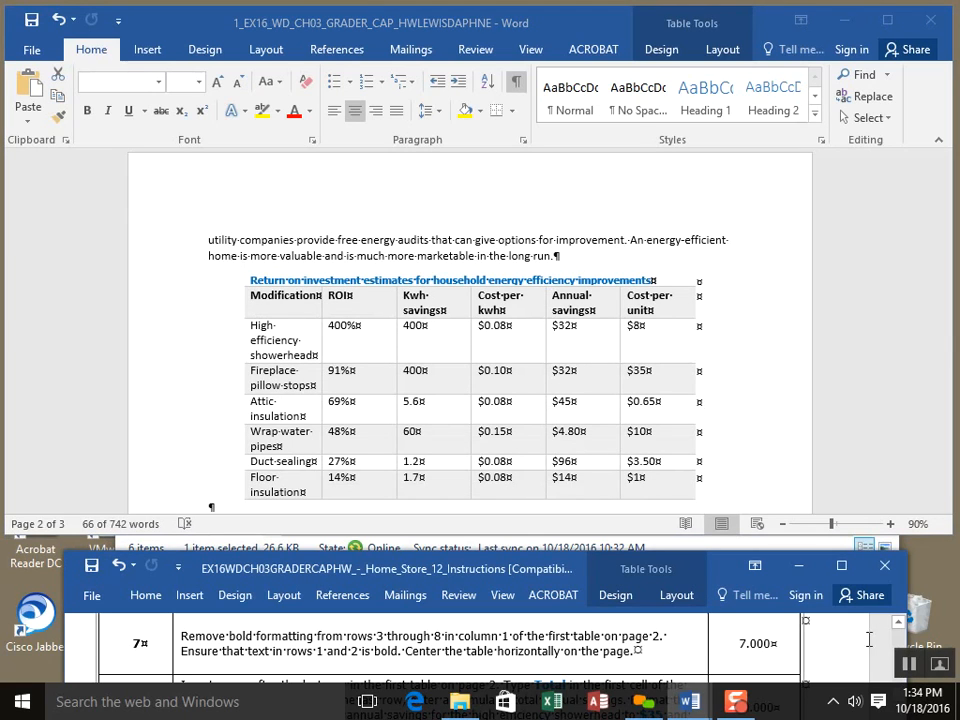
{"action": "left_click", "coordinate": [938, 664]}
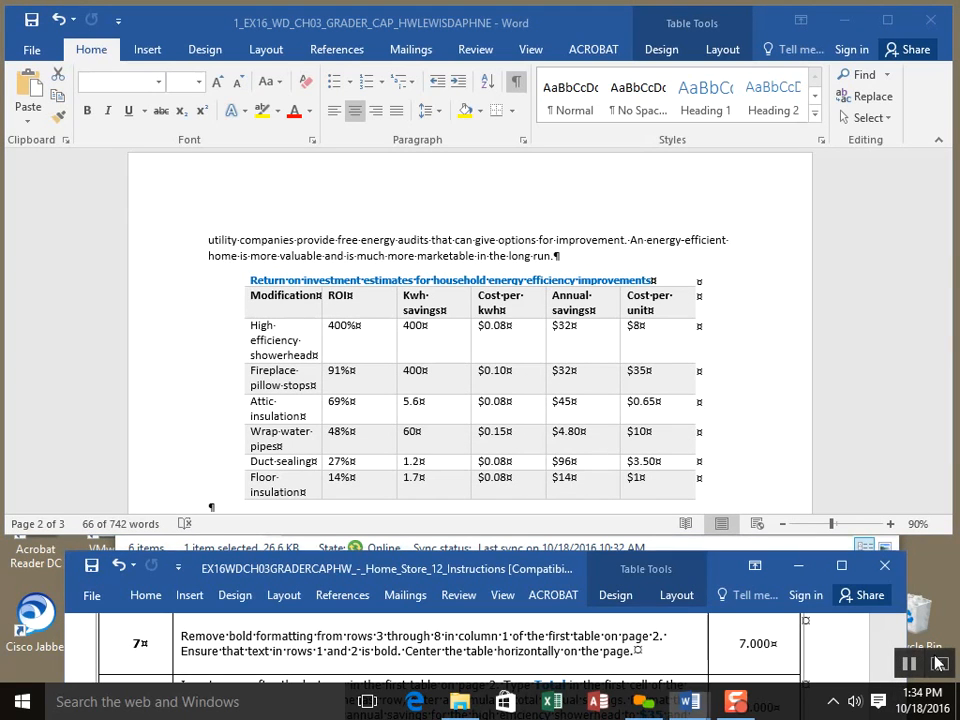
{"action": "left_click", "coordinate": [795, 567]}
{"action": "left_click", "coordinate": [691, 711]}
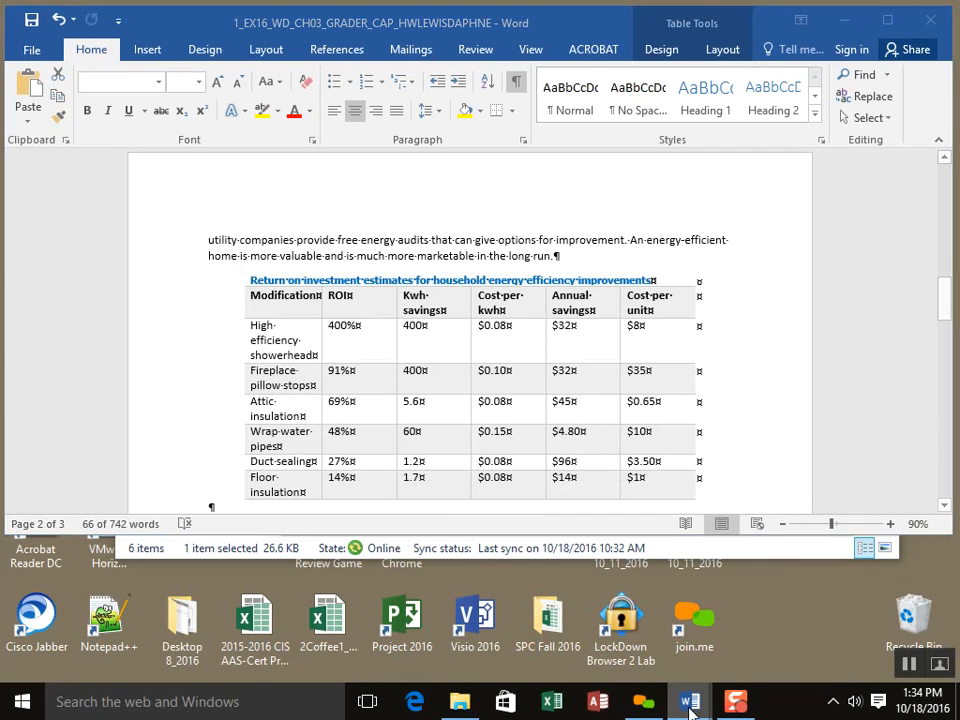
{"action": "left_click", "coordinate": [646, 642]}
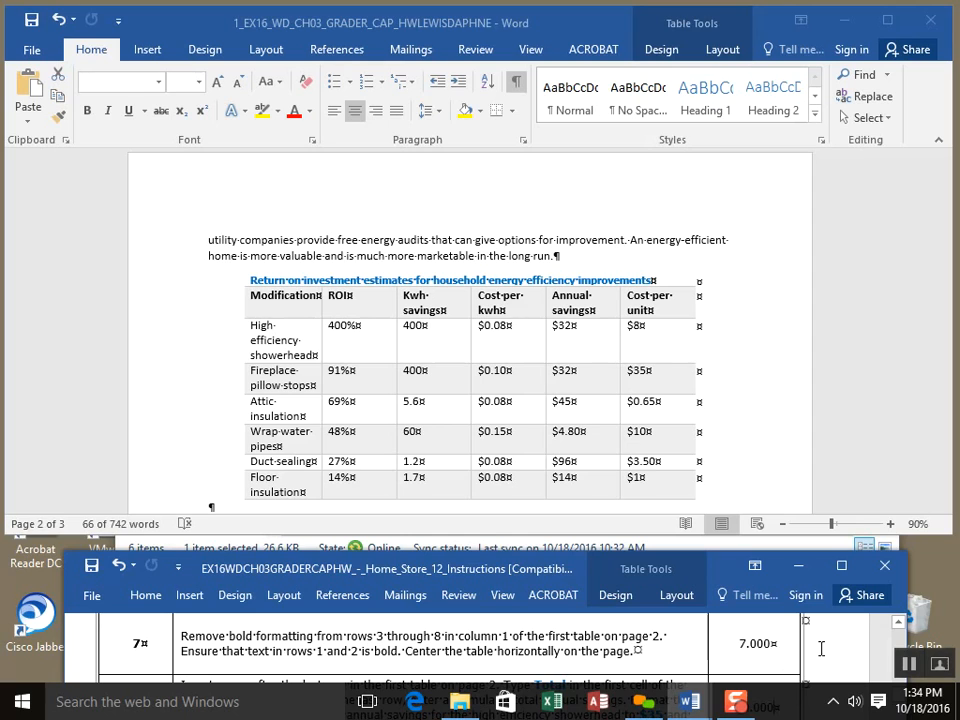
{"action": "scroll", "coordinate": [821, 648], "scroll_direction": "down", "scroll_amount": 5}
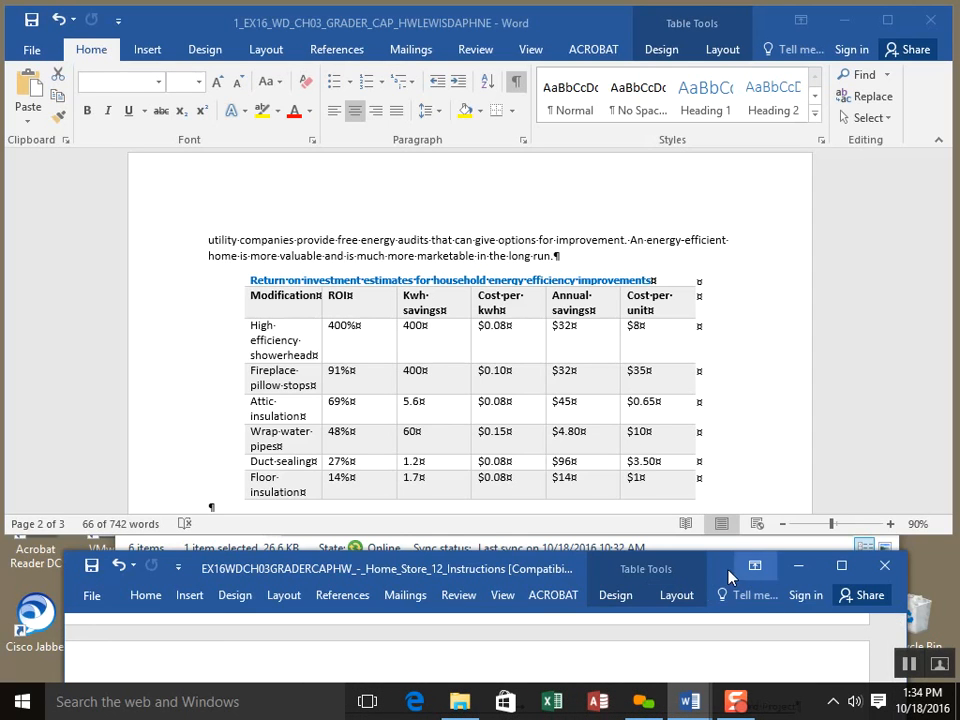
{"action": "left_click_drag", "start_coordinate": [730, 577], "coordinate": [712, 333]}
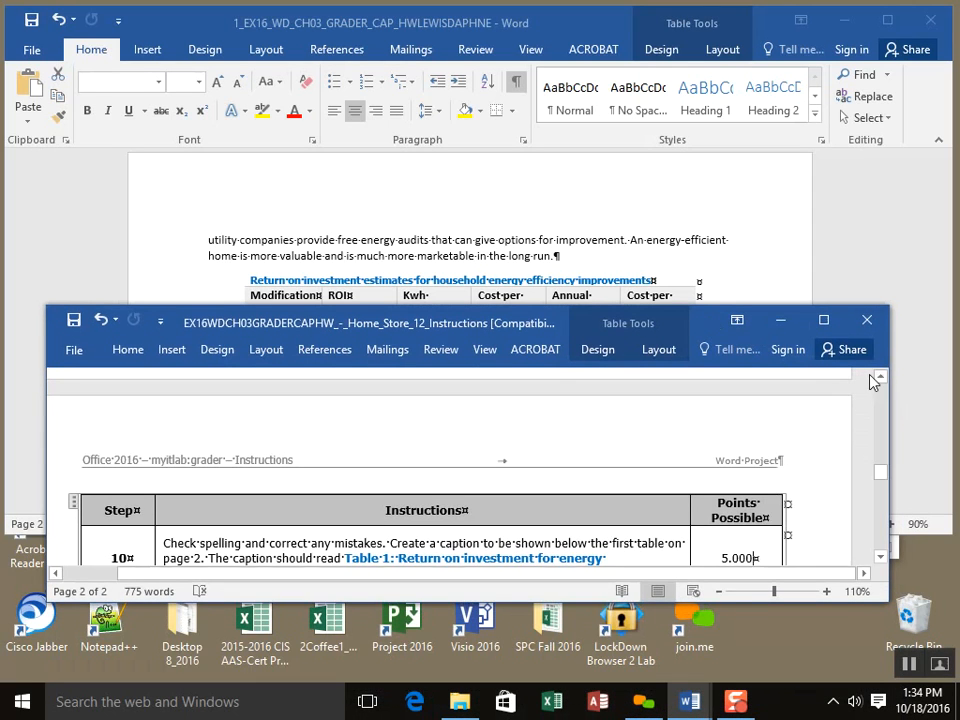
Step: Scroll the instructions up to steps 8 and 9, then lower that window to reveal the ROI table
{"action": "left_click", "coordinate": [880, 378]}
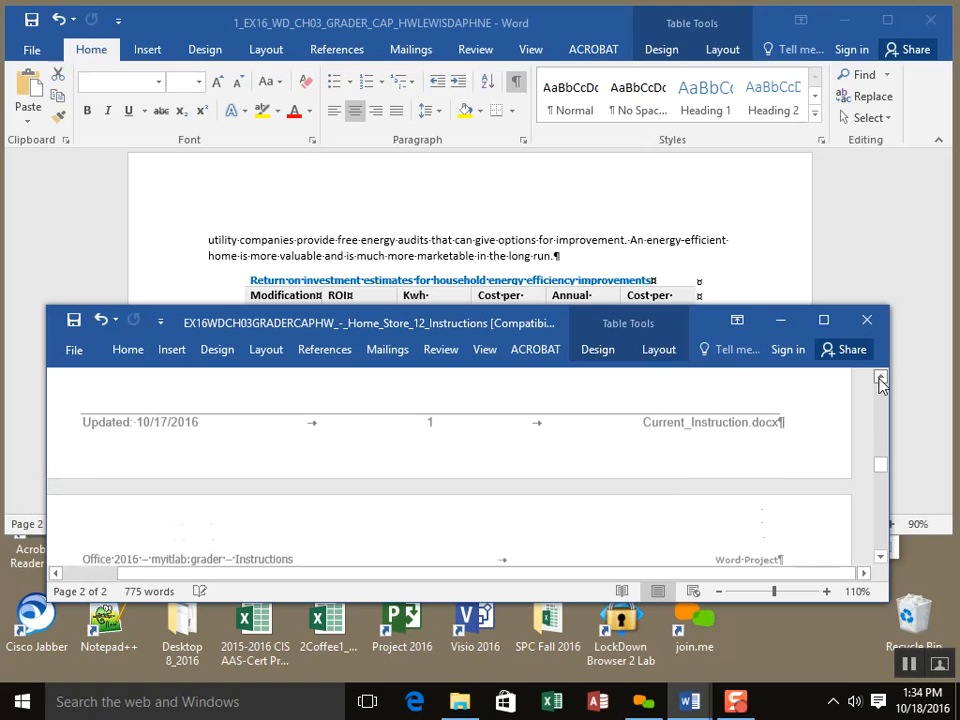
{"action": "scroll", "coordinate": [880, 382], "scroll_direction": "up", "scroll_amount": 5}
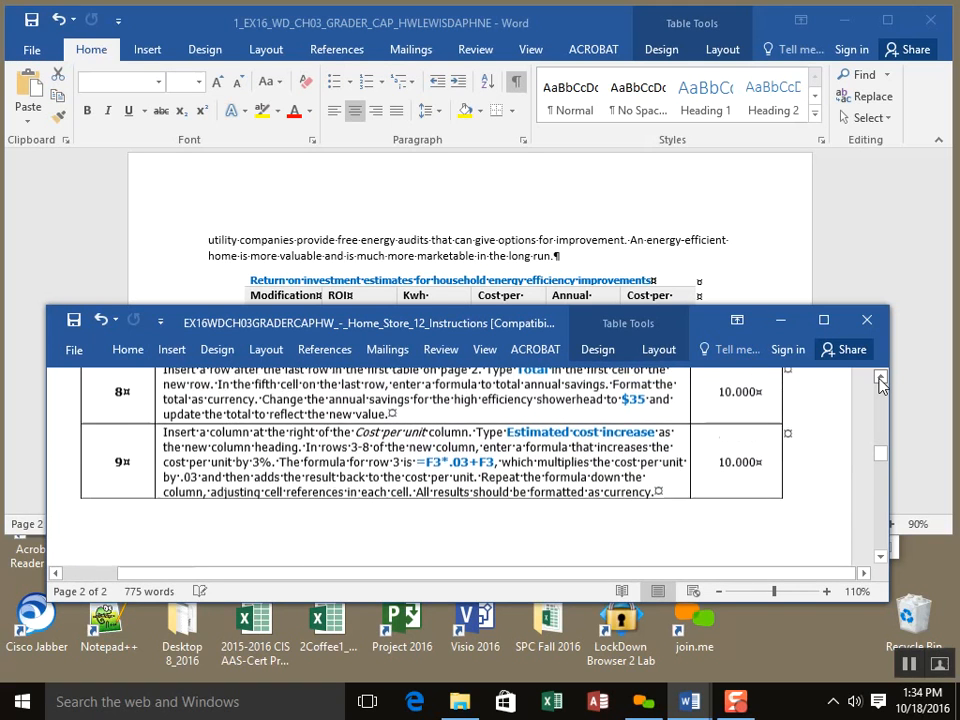
{"action": "left_click", "coordinate": [880, 380]}
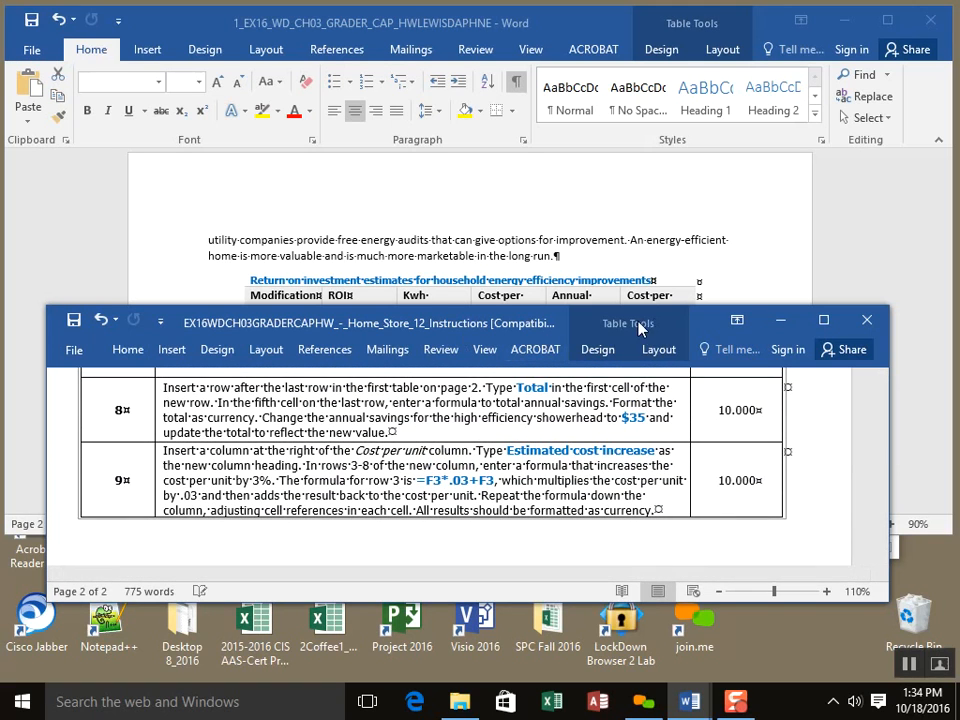
{"action": "left_click_drag", "start_coordinate": [701, 324], "coordinate": [701, 551]}
{"action": "left_click", "coordinate": [237, 268]}
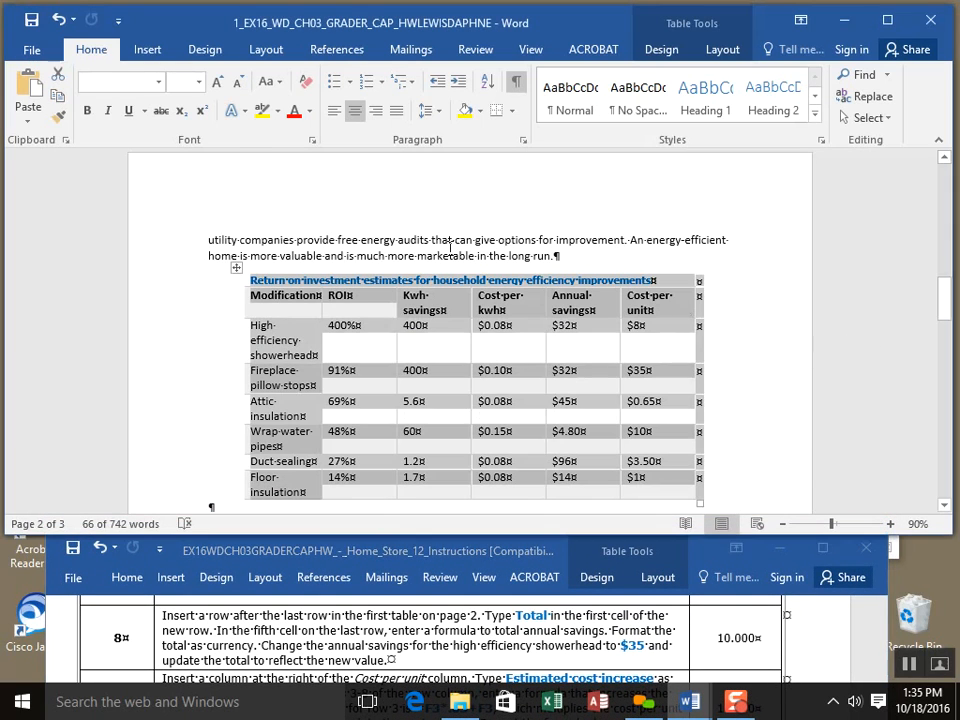
{"action": "left_click", "coordinate": [180, 225]}
{"action": "scroll", "coordinate": [180, 225], "scroll_direction": "up", "scroll_amount": 1}
{"action": "scroll", "coordinate": [220, 300], "scroll_direction": "down", "scroll_amount": 3}
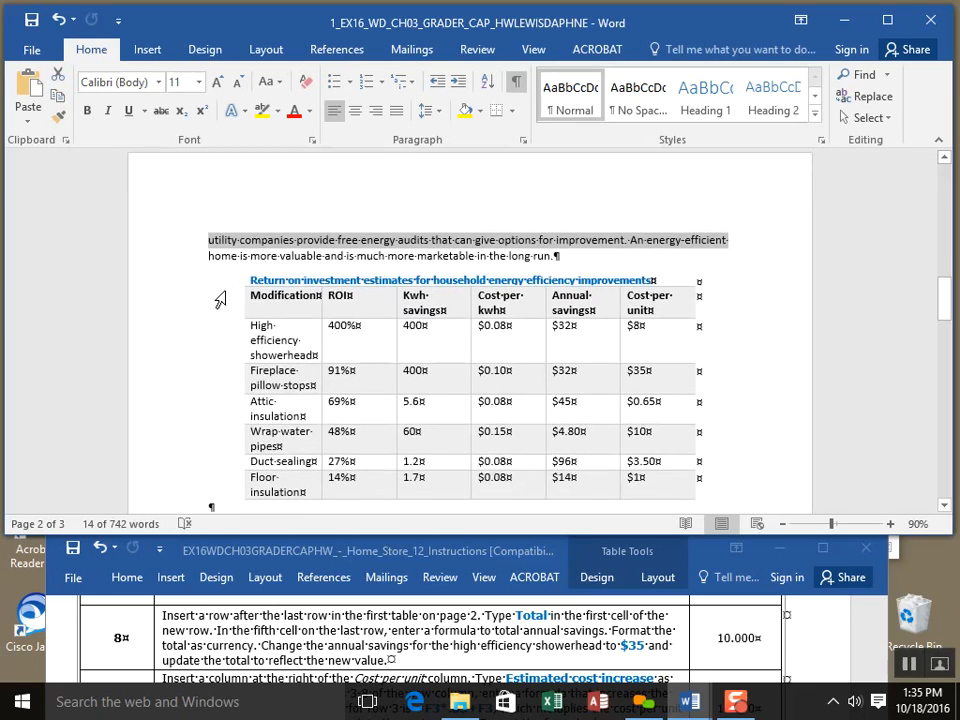
Step: Insert a row below Floor insulation in the ROI table and type Total in its first cell
{"action": "left_click", "coordinate": [303, 410]}
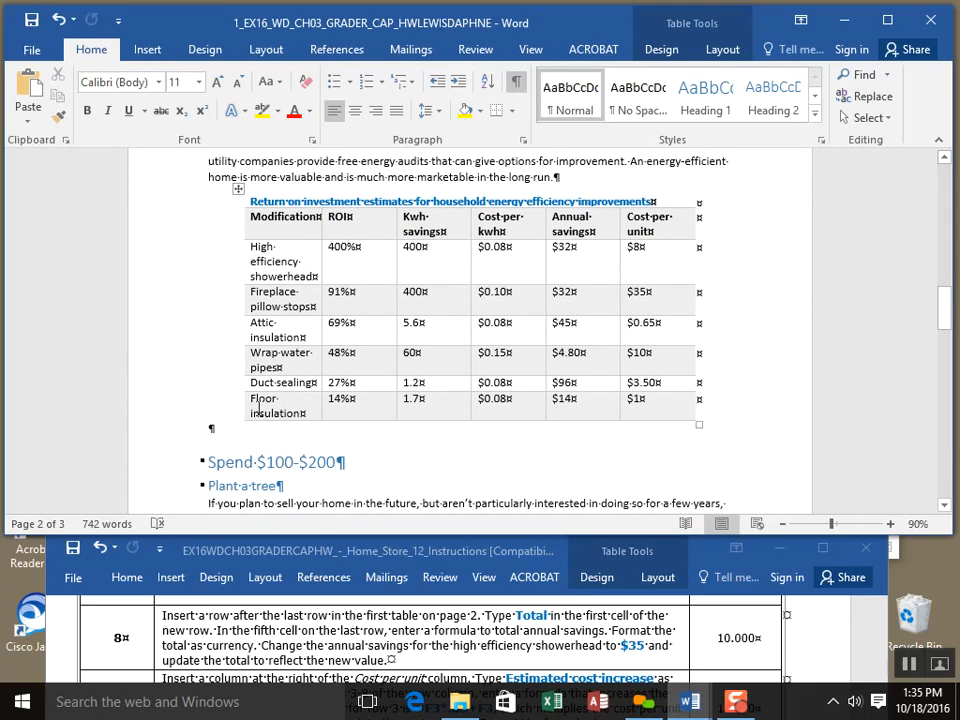
{"action": "mouse_move", "coordinate": [242, 413]}
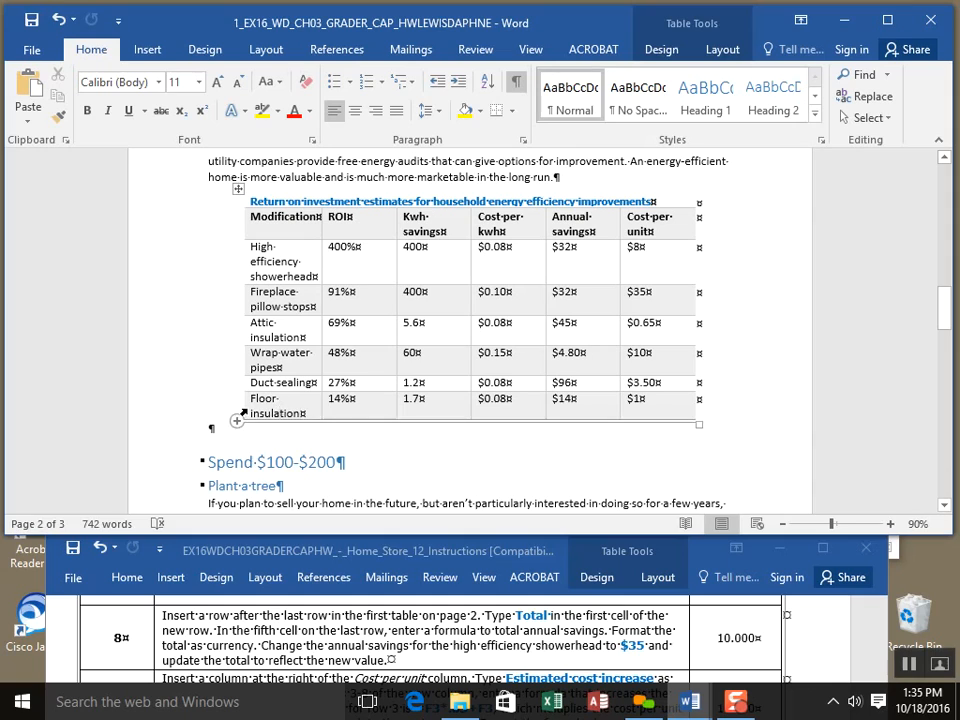
{"action": "right_click", "coordinate": [313, 411]}
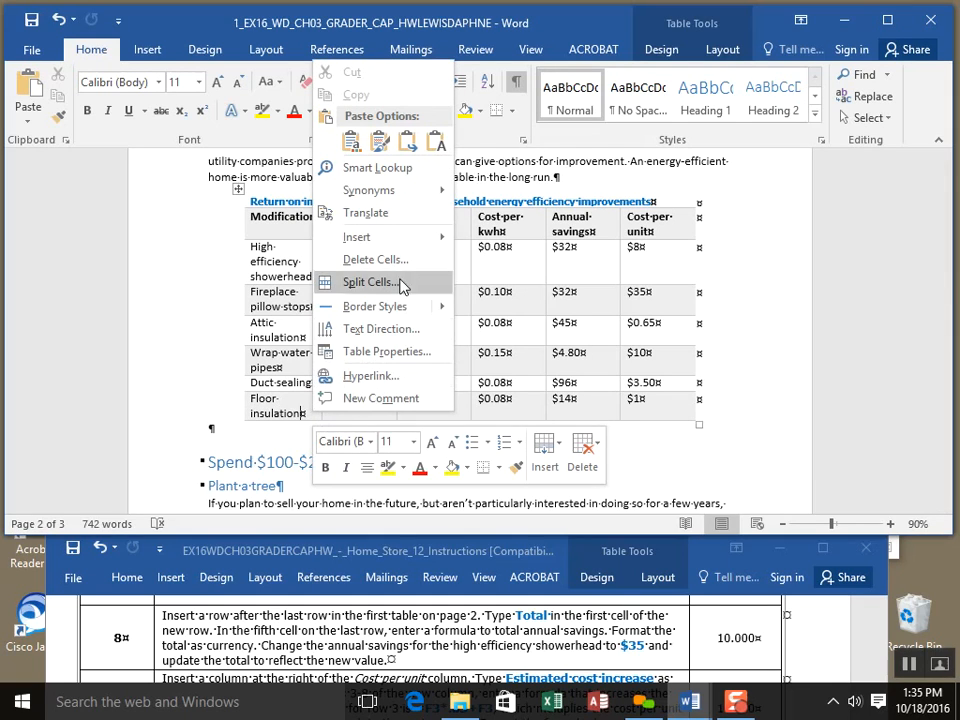
{"action": "mouse_move", "coordinate": [414, 246]}
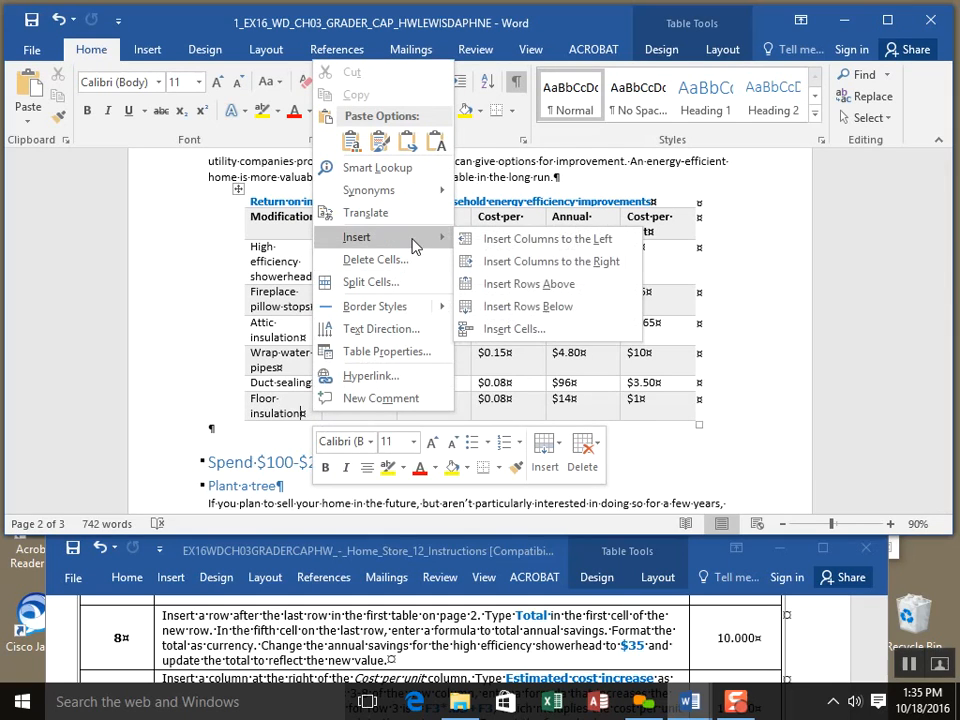
{"action": "left_click", "coordinate": [532, 309]}
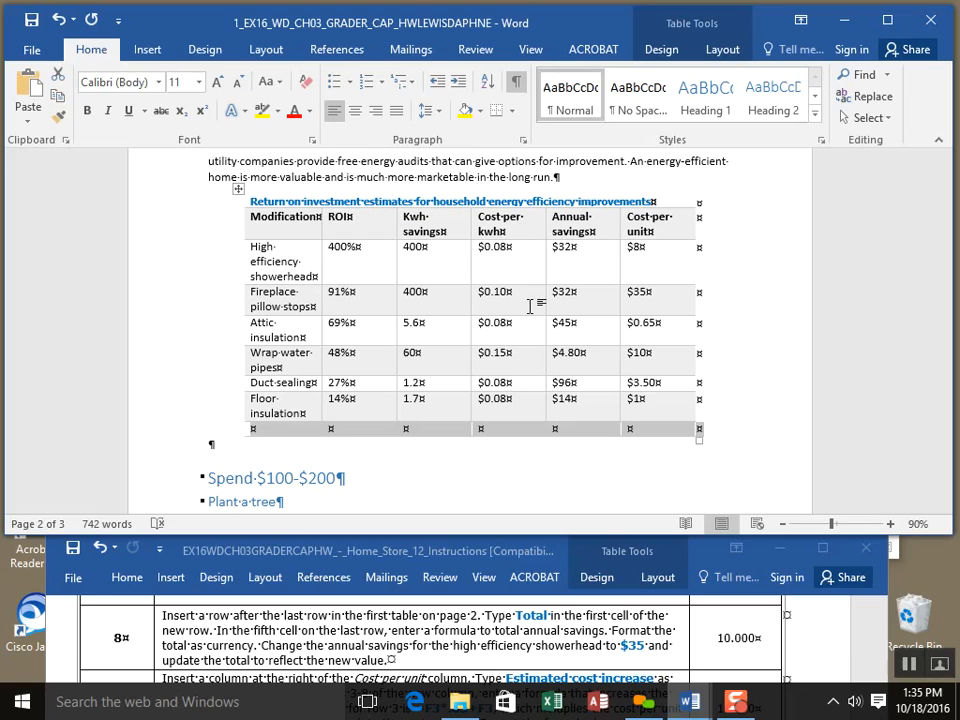
{"action": "left_click", "coordinate": [299, 428]}
{"action": "type", "text": "Total"}
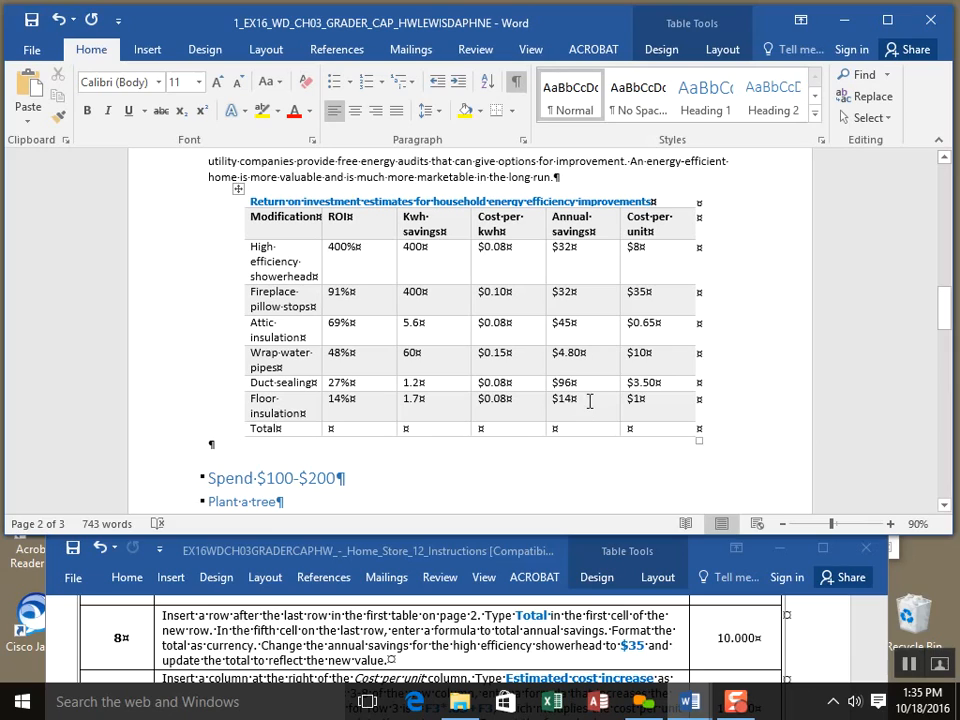
Step: Apply yellow shading to the ROI table's Annual savings column
{"action": "left_click_drag", "start_coordinate": [599, 432], "coordinate": [596, 232]}
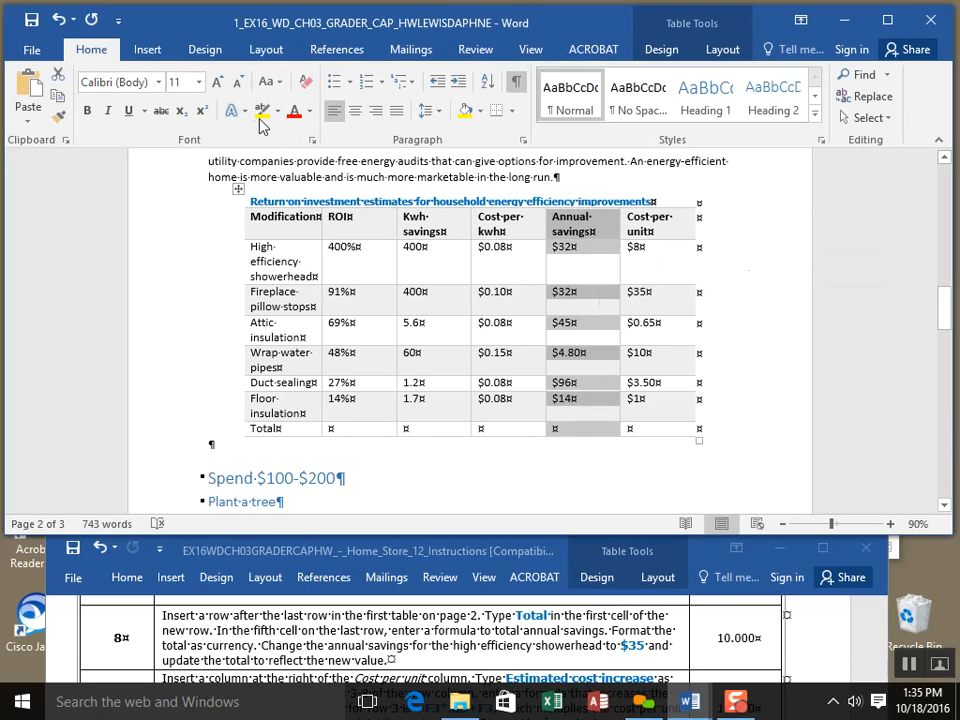
{"action": "left_click", "coordinate": [467, 113]}
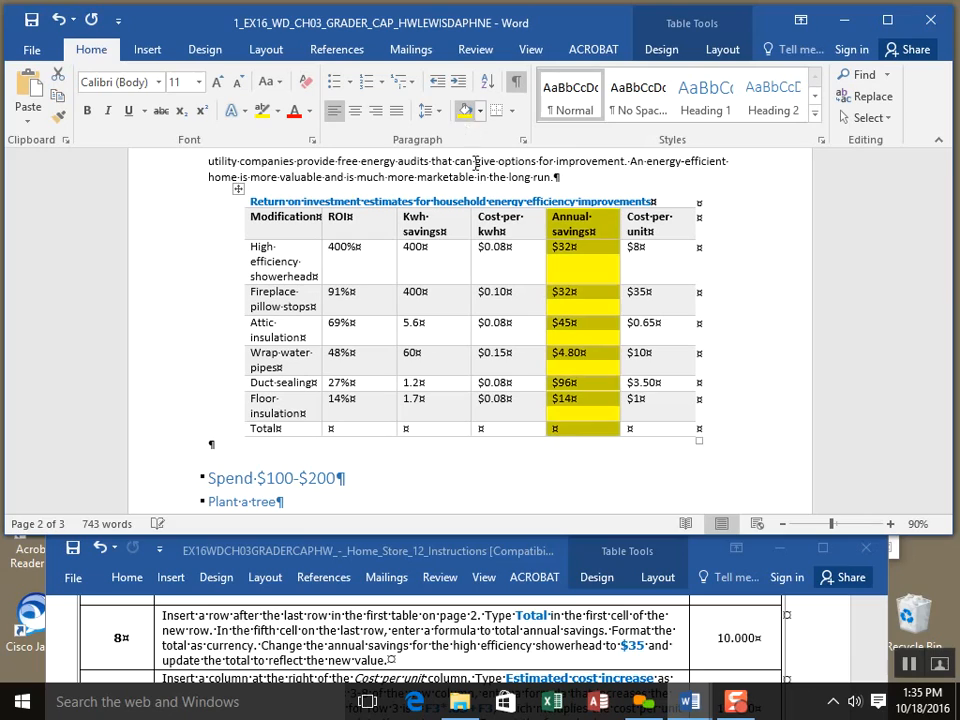
{"action": "left_click", "coordinate": [594, 433]}
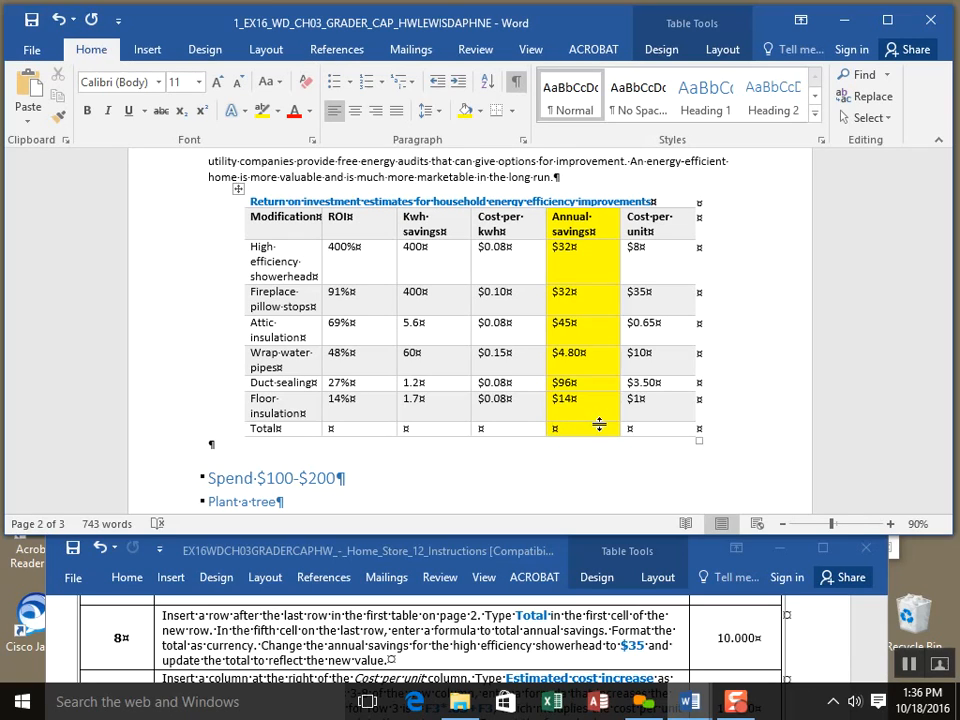
{"action": "left_click", "coordinate": [724, 50]}
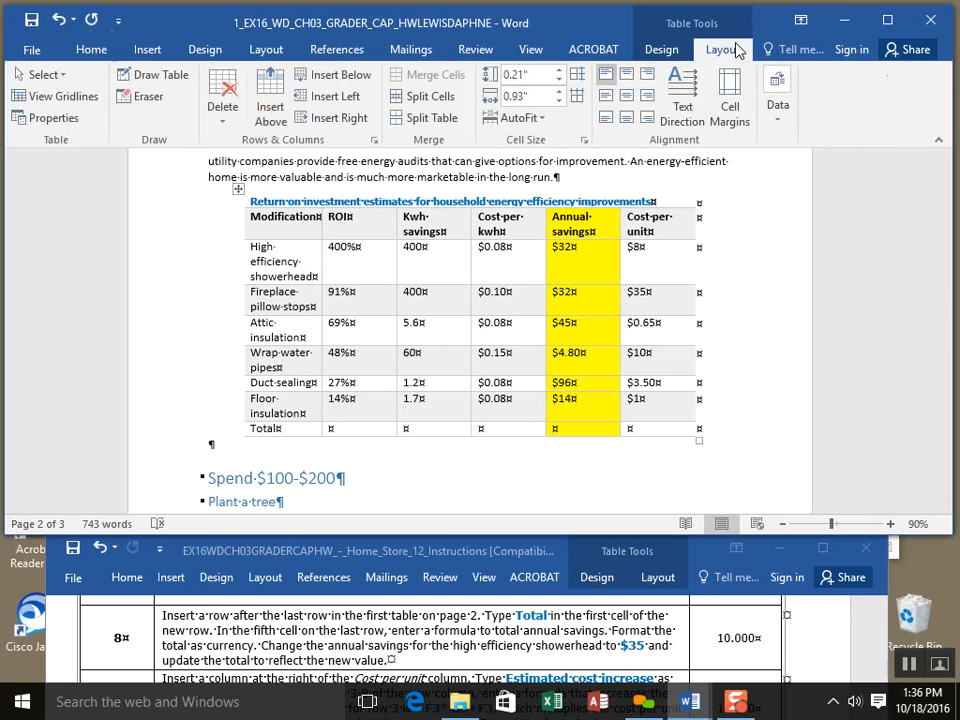
{"action": "left_click", "coordinate": [666, 52]}
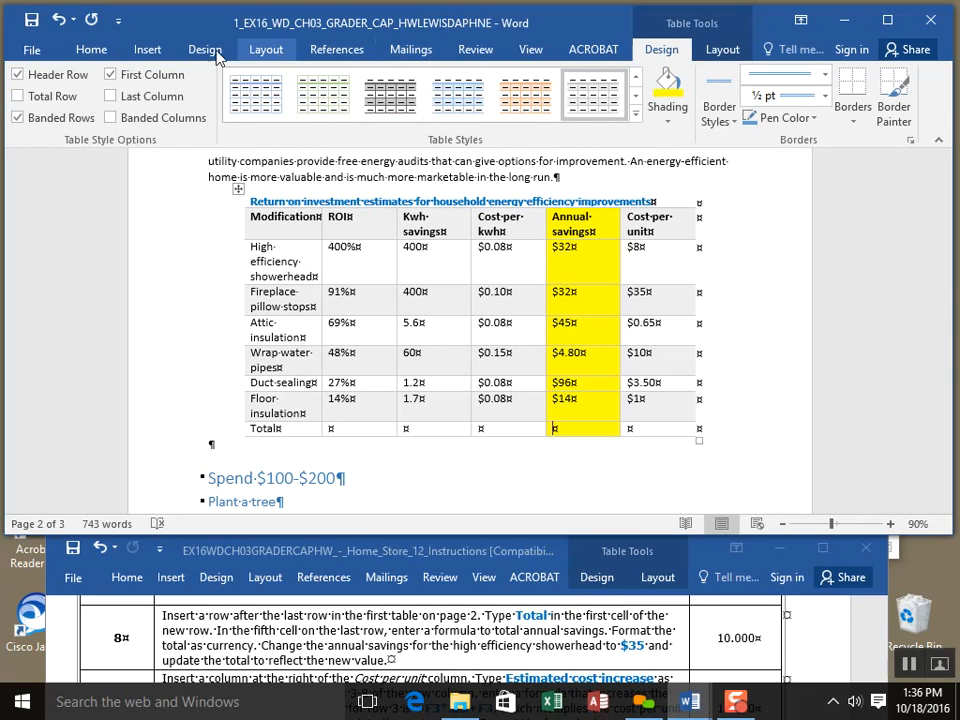
{"action": "left_click", "coordinate": [148, 50]}
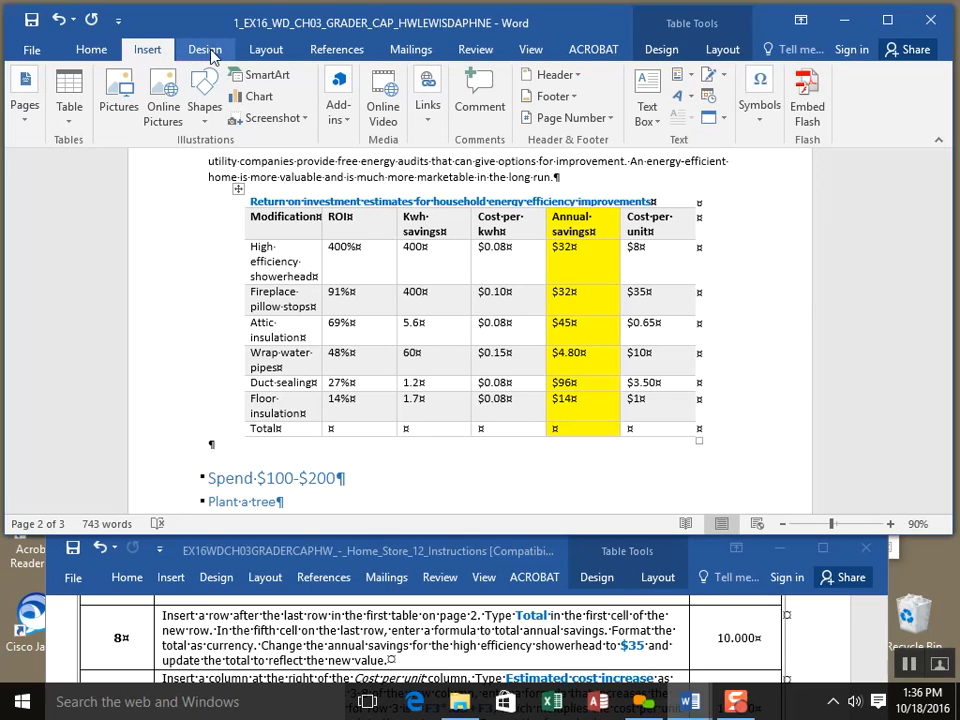
{"action": "left_click", "coordinate": [205, 49]}
{"action": "left_click", "coordinate": [266, 50]}
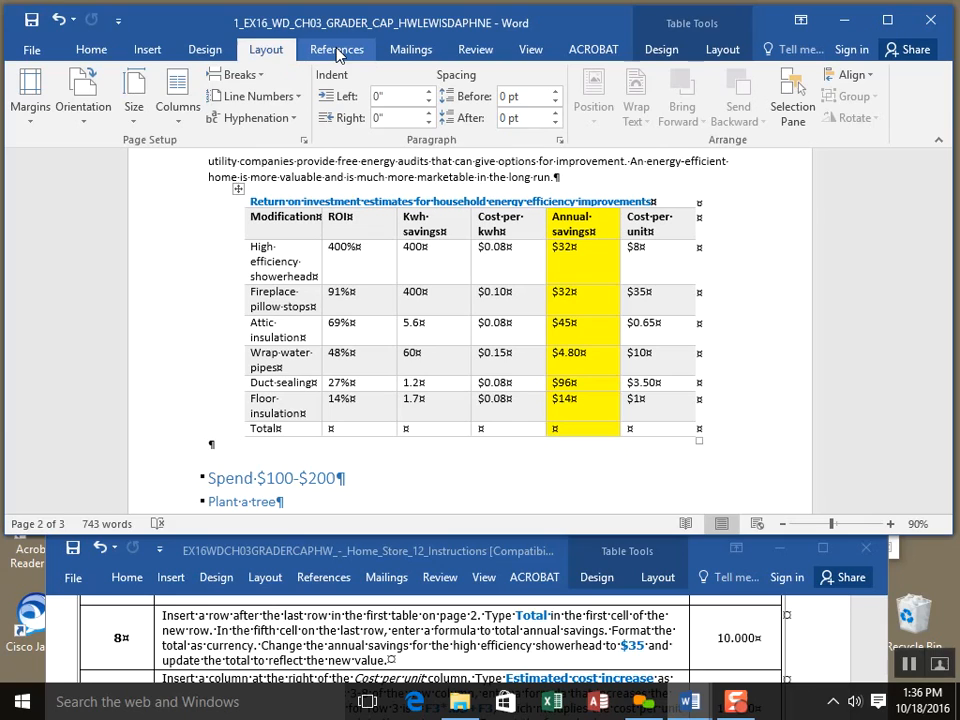
{"action": "left_click", "coordinate": [414, 52]}
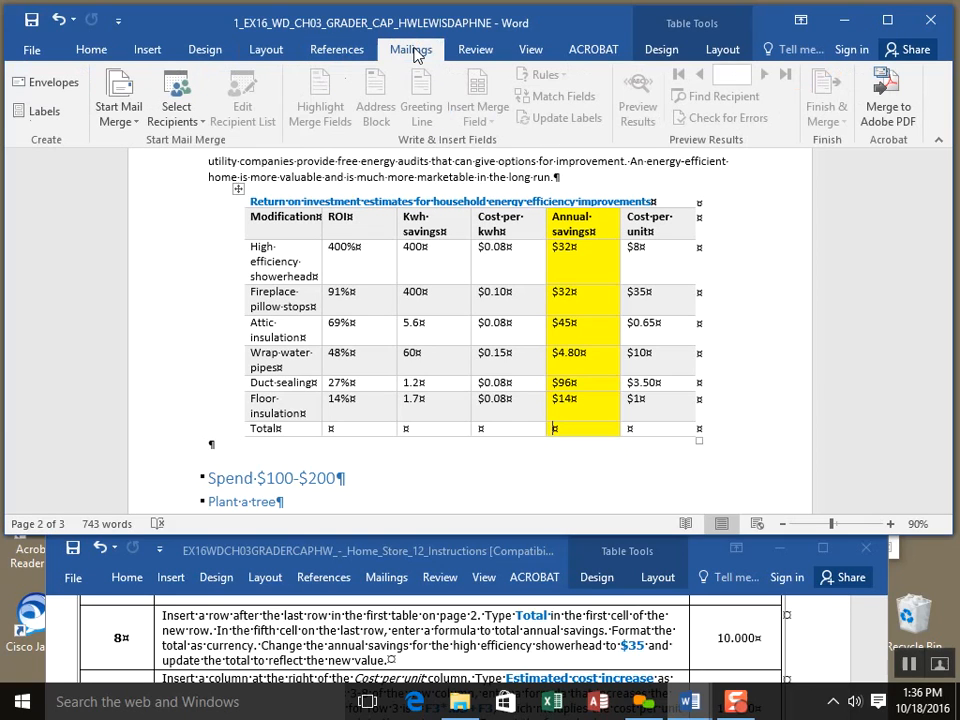
{"action": "left_click", "coordinate": [489, 49]}
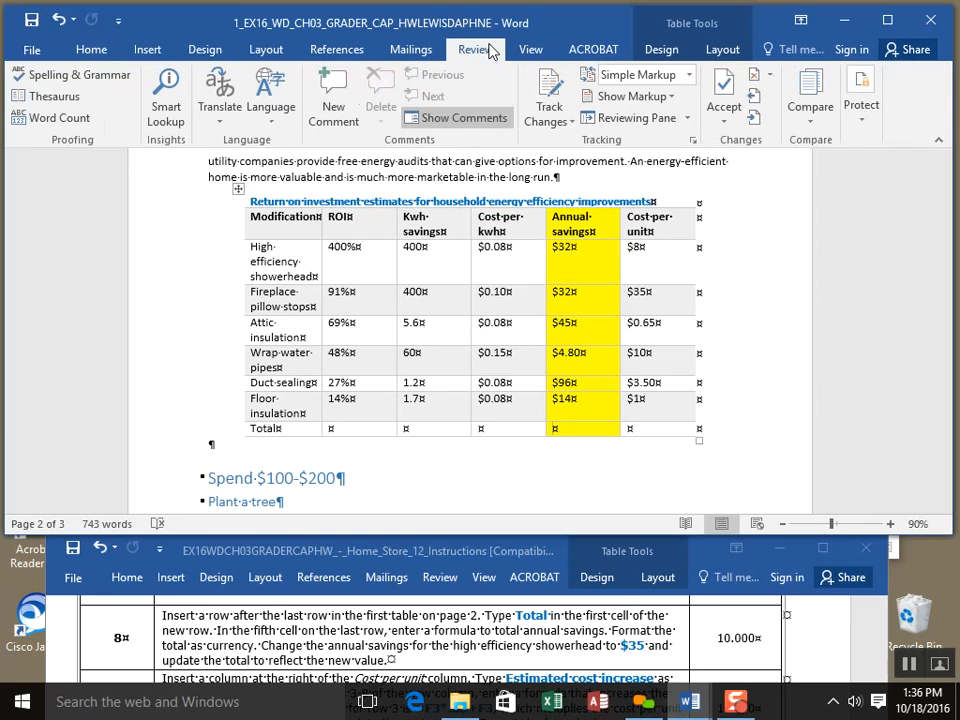
{"action": "left_click", "coordinate": [539, 52]}
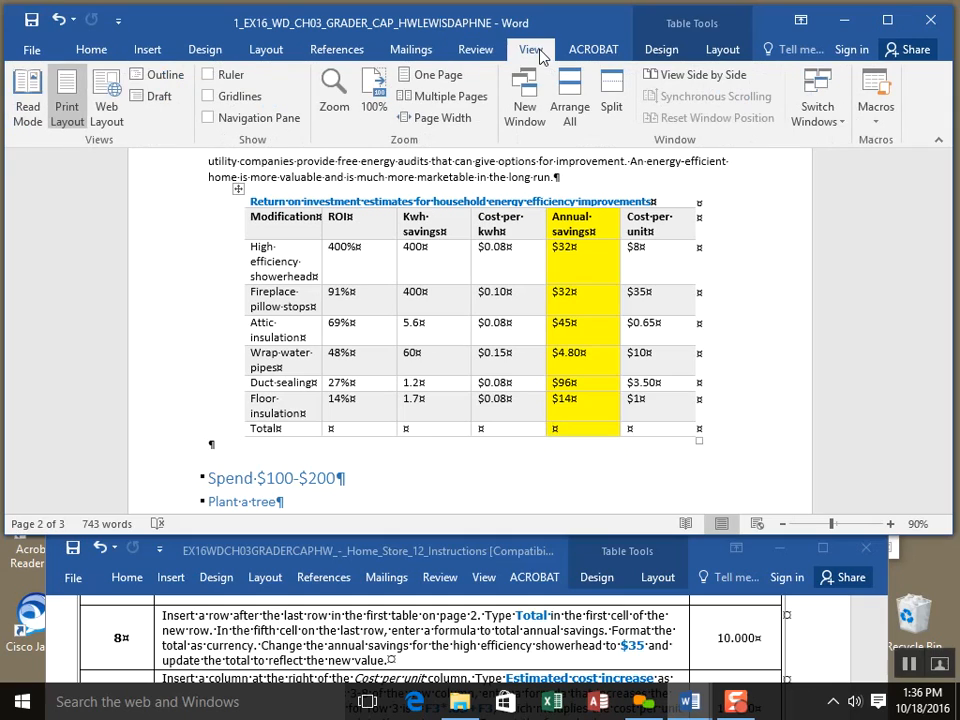
{"action": "left_click", "coordinate": [909, 664]}
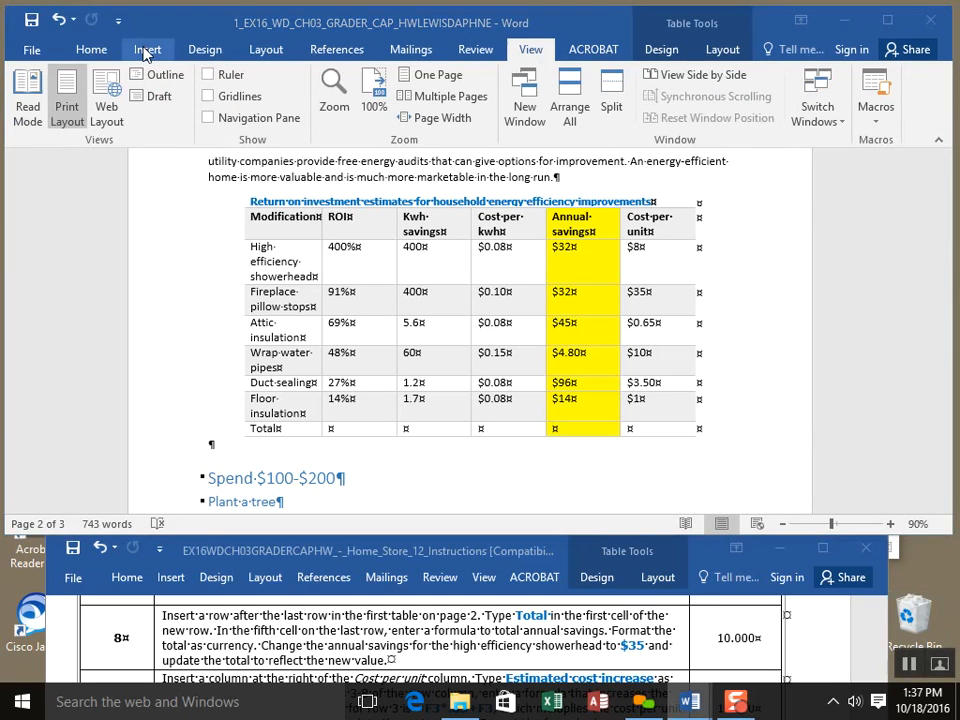
{"action": "left_click", "coordinate": [147, 54]}
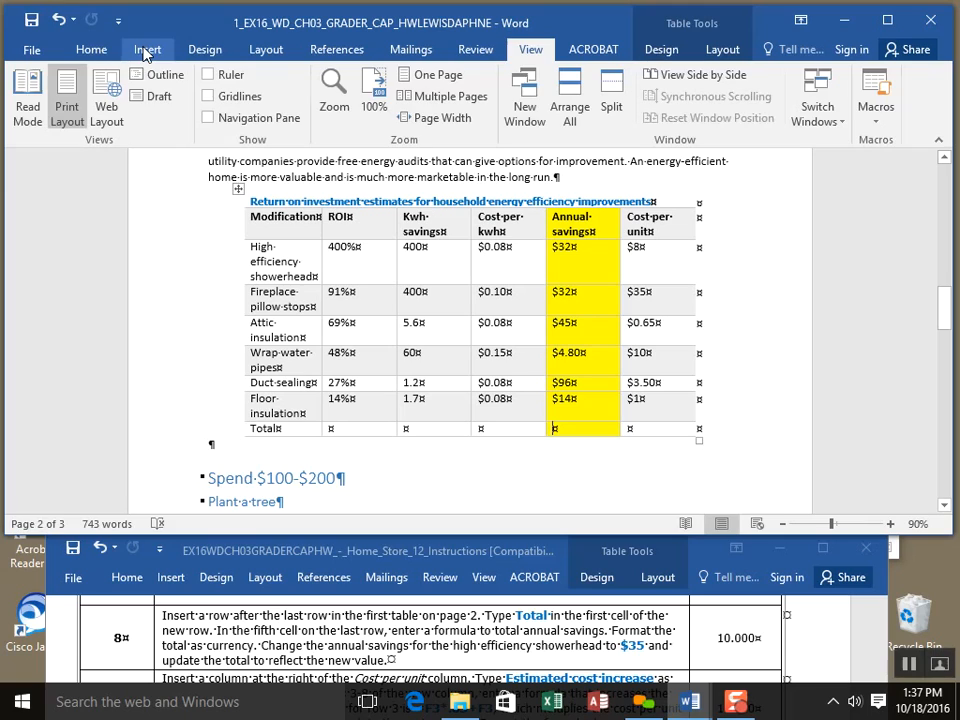
{"action": "left_click", "coordinate": [146, 52]}
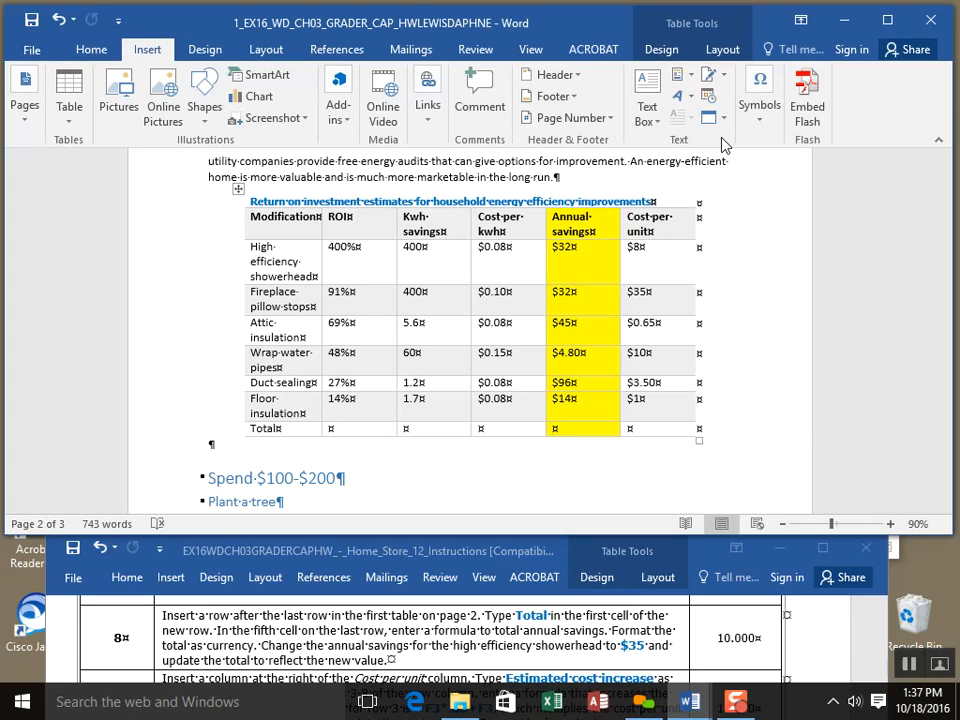
{"action": "left_click", "coordinate": [472, 52]}
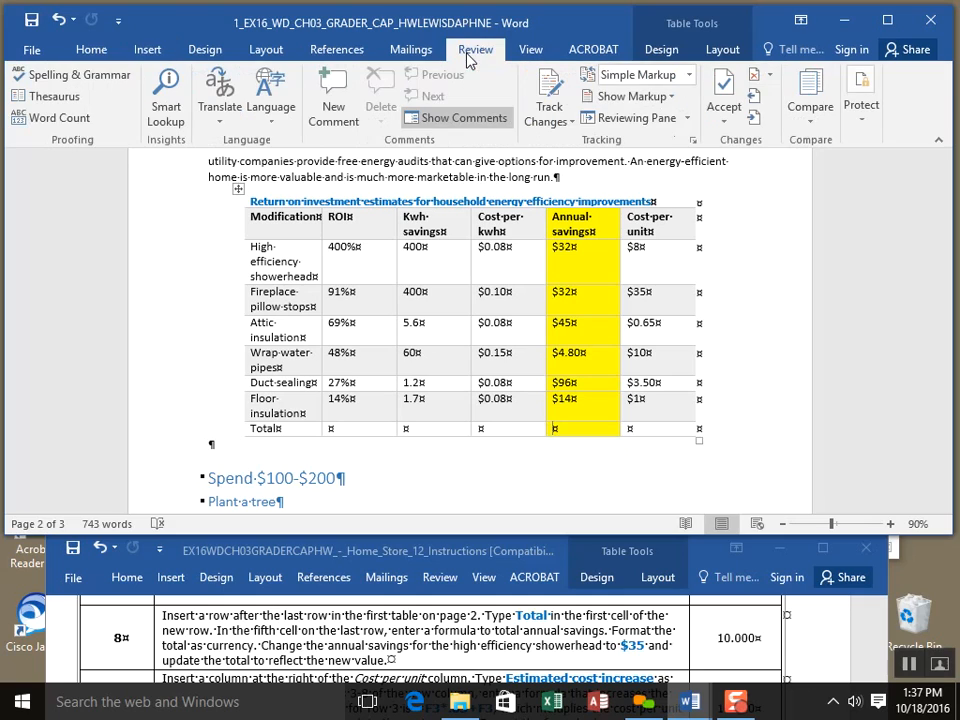
{"action": "left_click", "coordinate": [531, 51]}
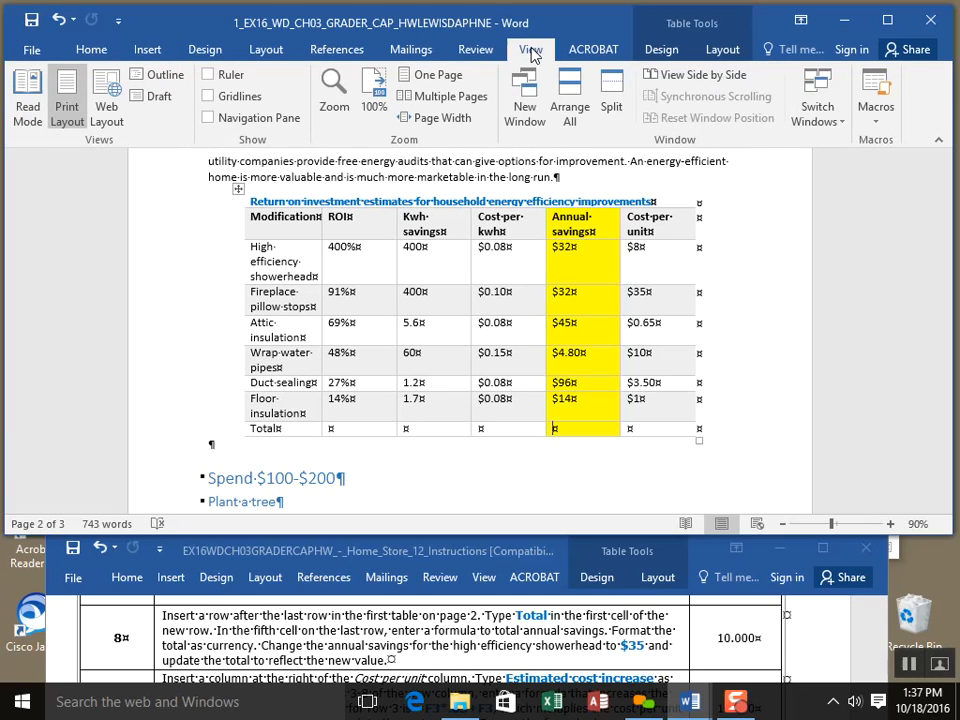
{"action": "left_click", "coordinate": [147, 51]}
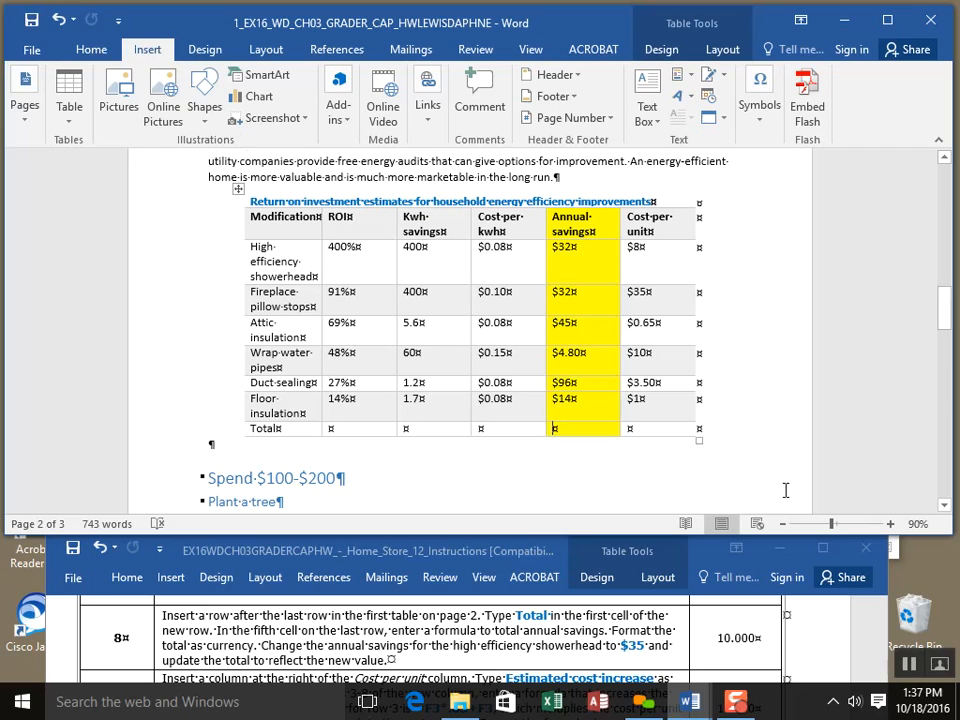
{"action": "left_click", "coordinate": [909, 665]}
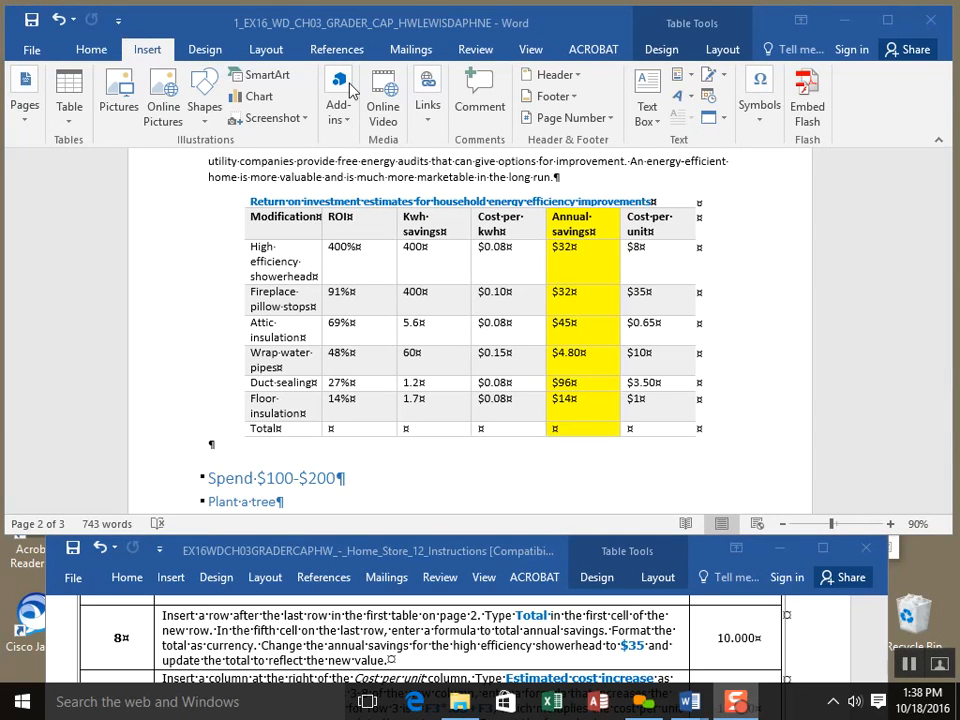
{"action": "left_click", "coordinate": [761, 118]}
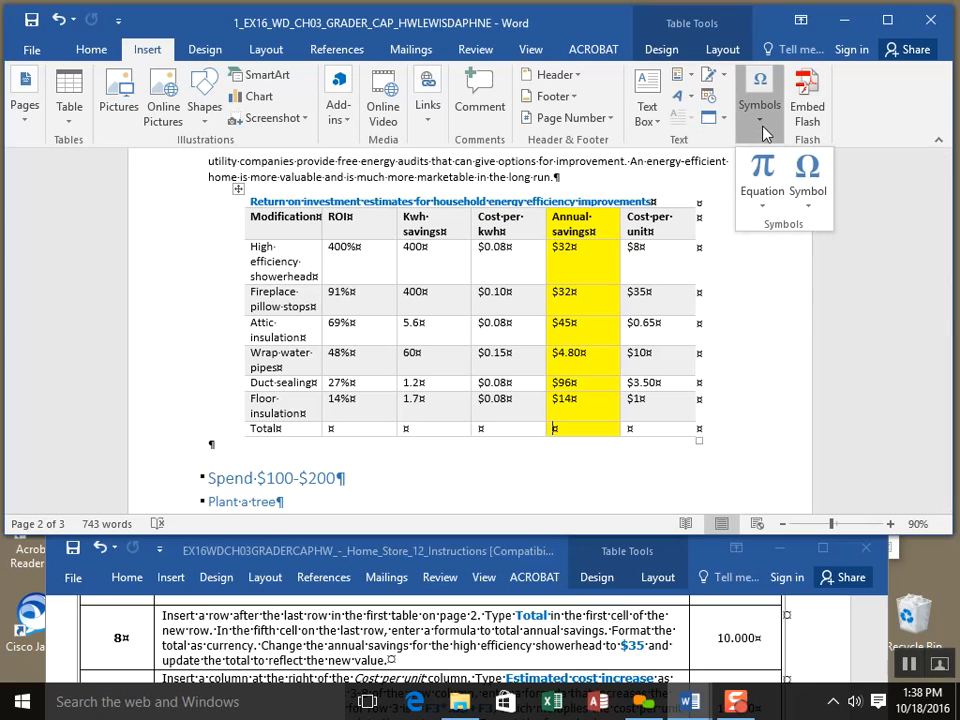
{"action": "left_click", "coordinate": [720, 50]}
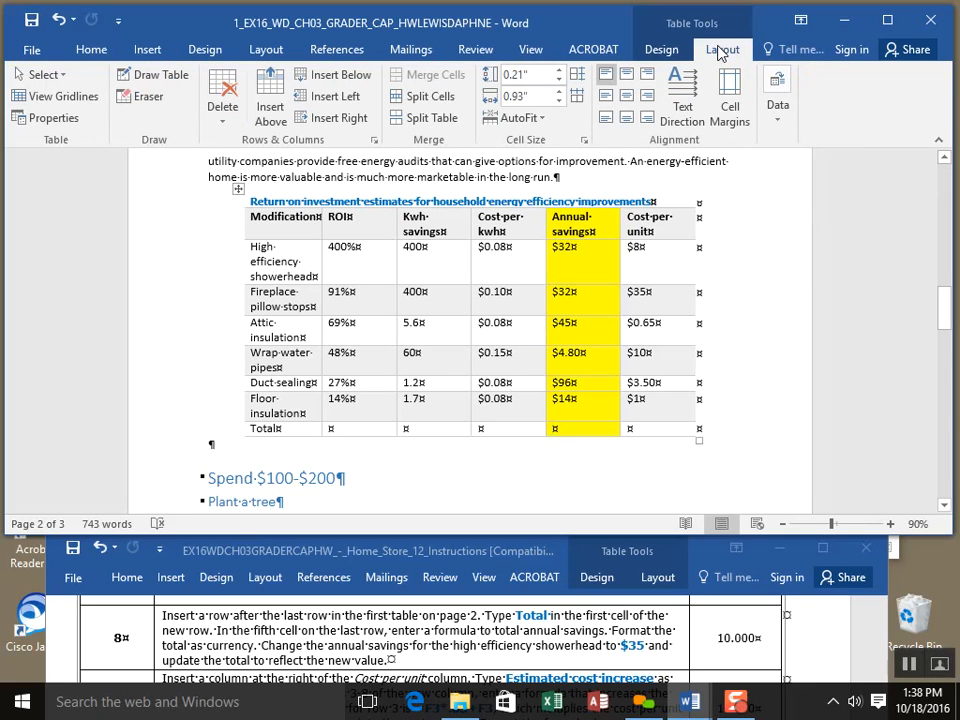
{"action": "double_click", "coordinate": [722, 50]}
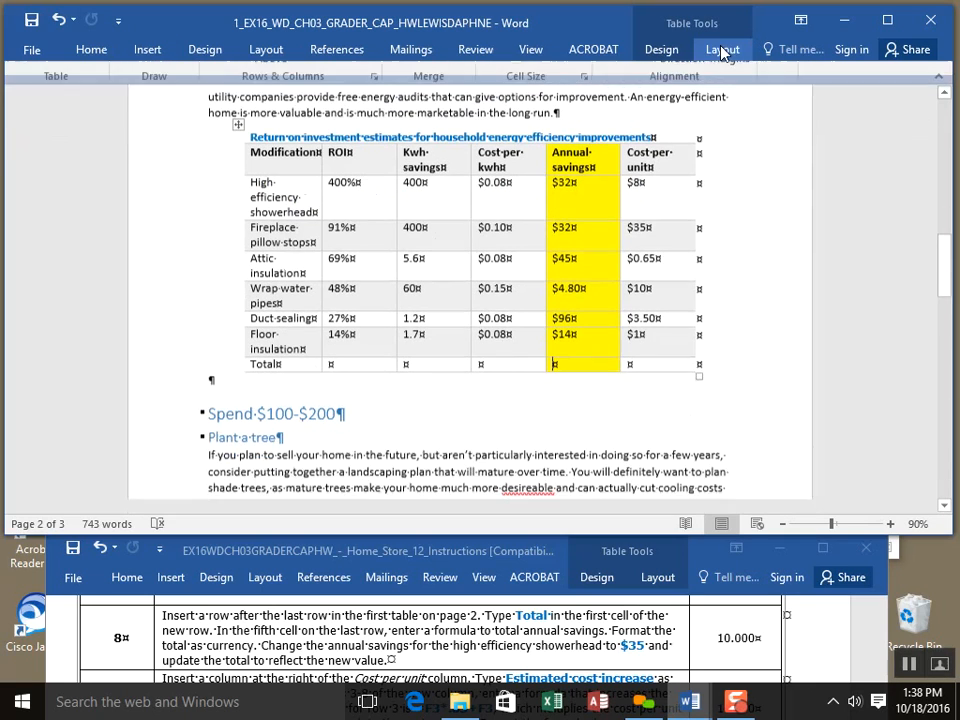
{"action": "left_click", "coordinate": [722, 50]}
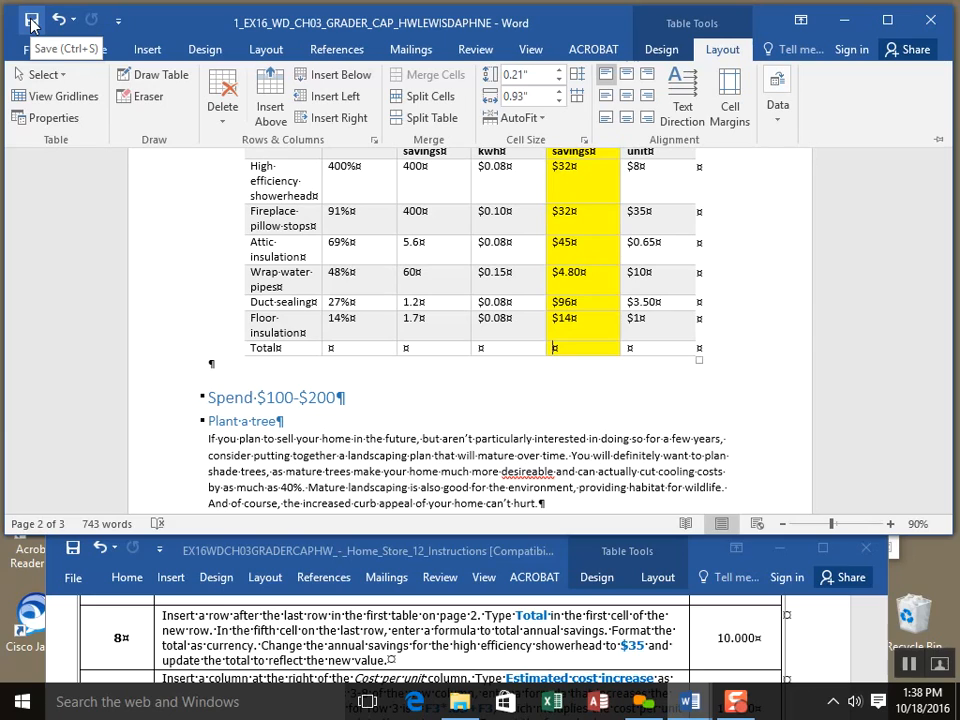
Step: Insert a =SUM(ABOVE) formula in the Total row using $#,##0.00;($#,##0.00) format, giving $223.80
{"action": "left_click", "coordinate": [779, 112]}
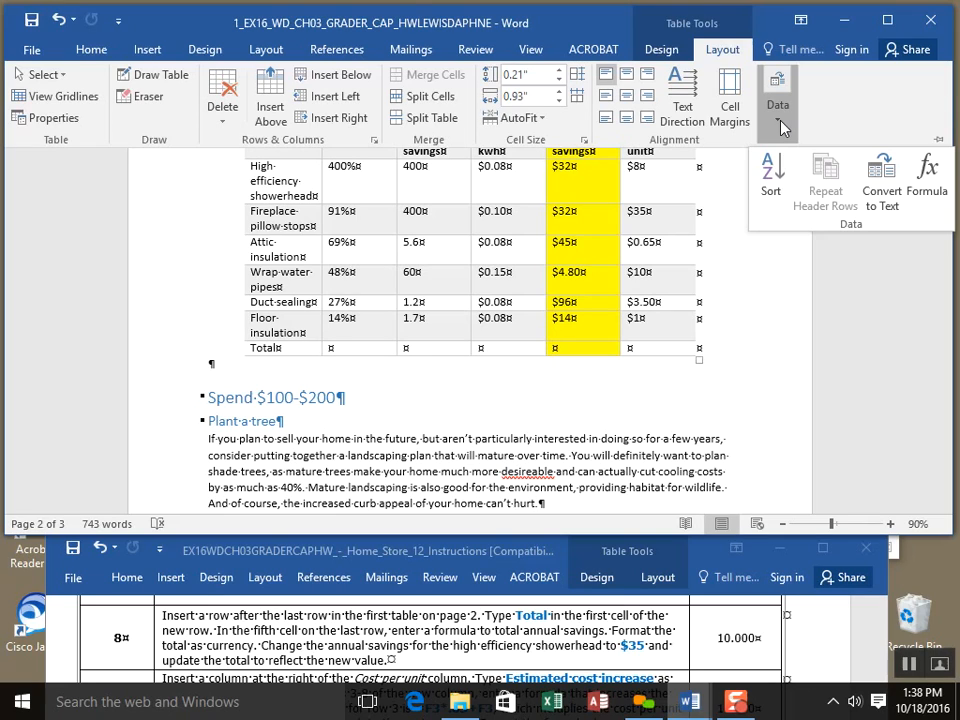
{"action": "left_click", "coordinate": [940, 204]}
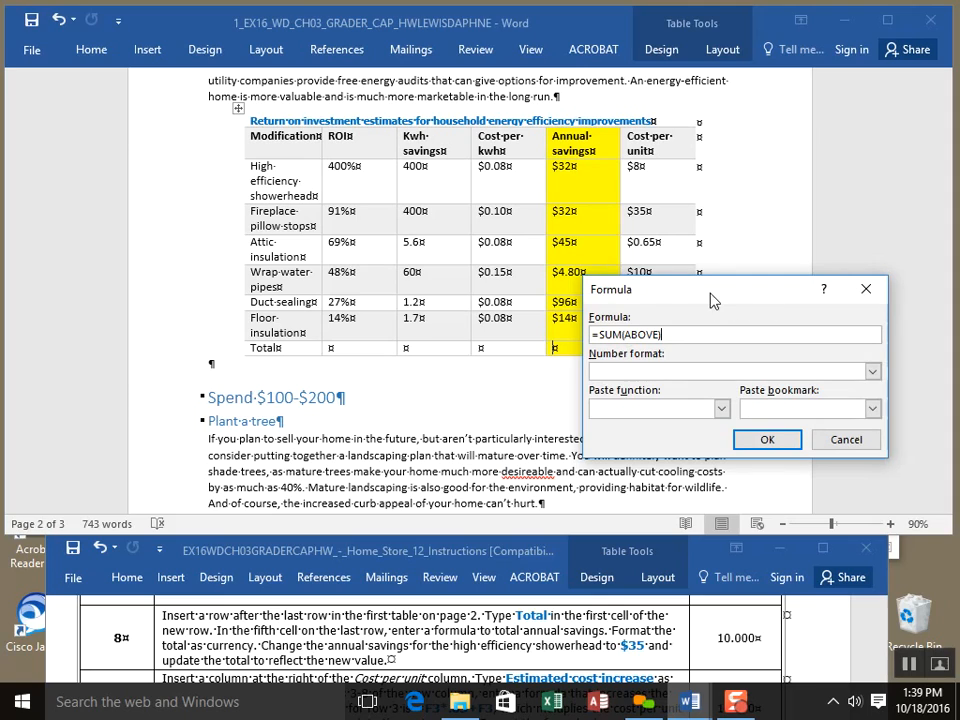
{"action": "left_click_drag", "start_coordinate": [713, 300], "coordinate": [755, 169]}
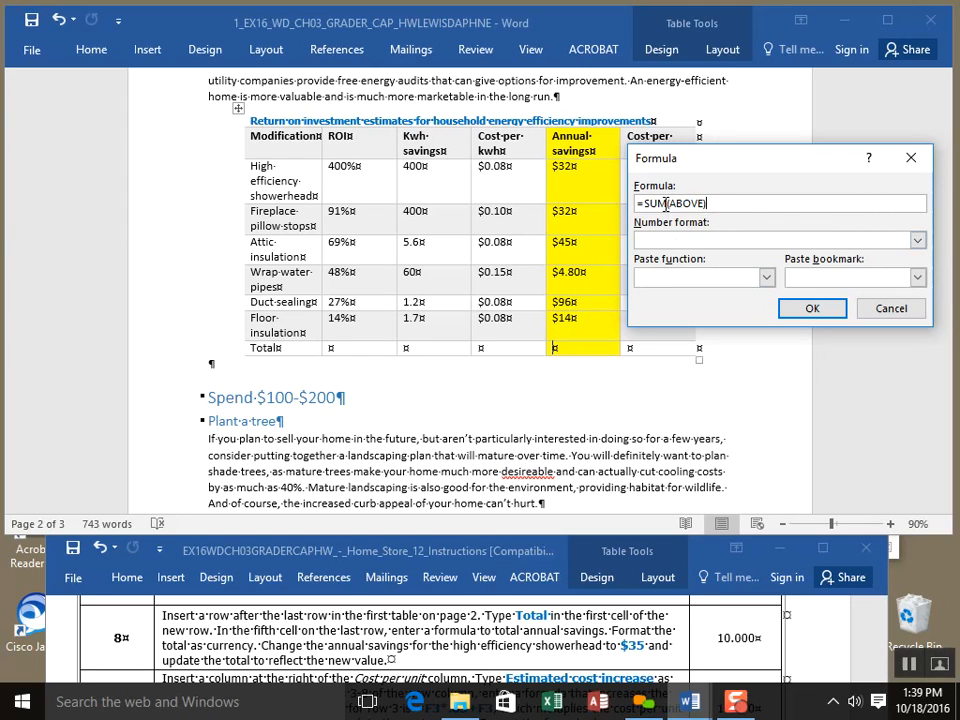
{"action": "left_click", "coordinate": [917, 241]}
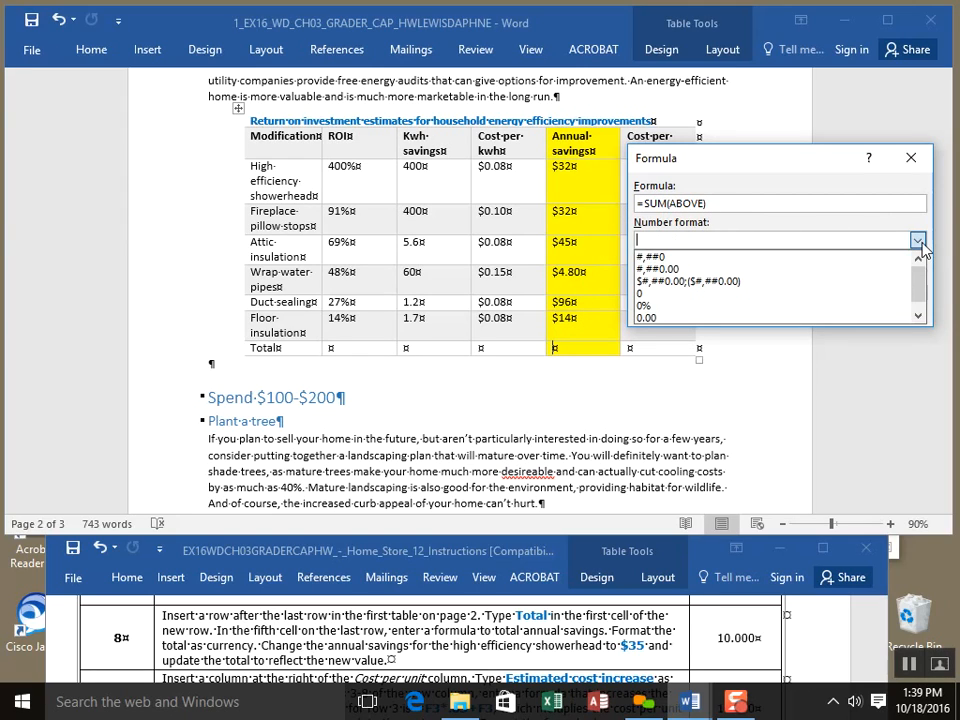
{"action": "left_click", "coordinate": [897, 286]}
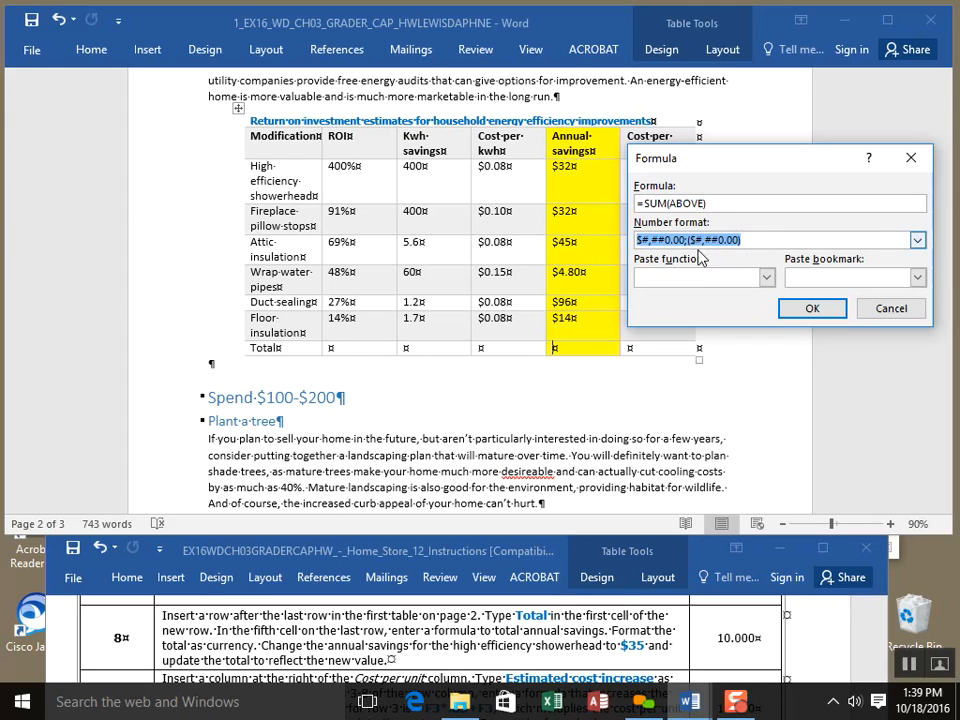
{"action": "left_click", "coordinate": [812, 310]}
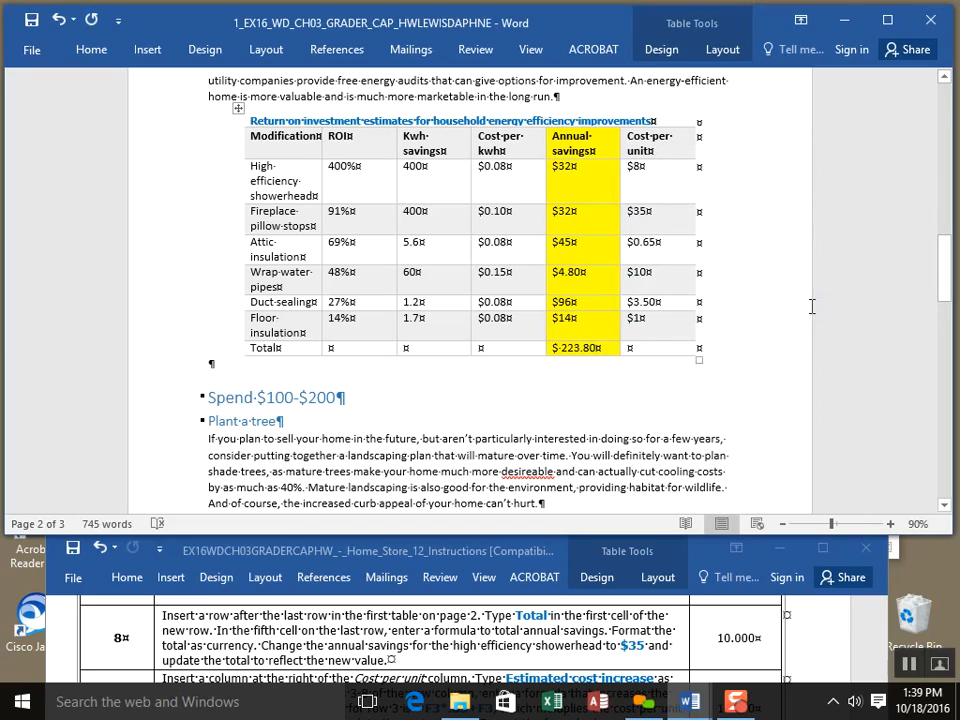
Step: Zoom in on the Total row to inspect the $223.80 total field
{"action": "left_click", "coordinate": [558, 347]}
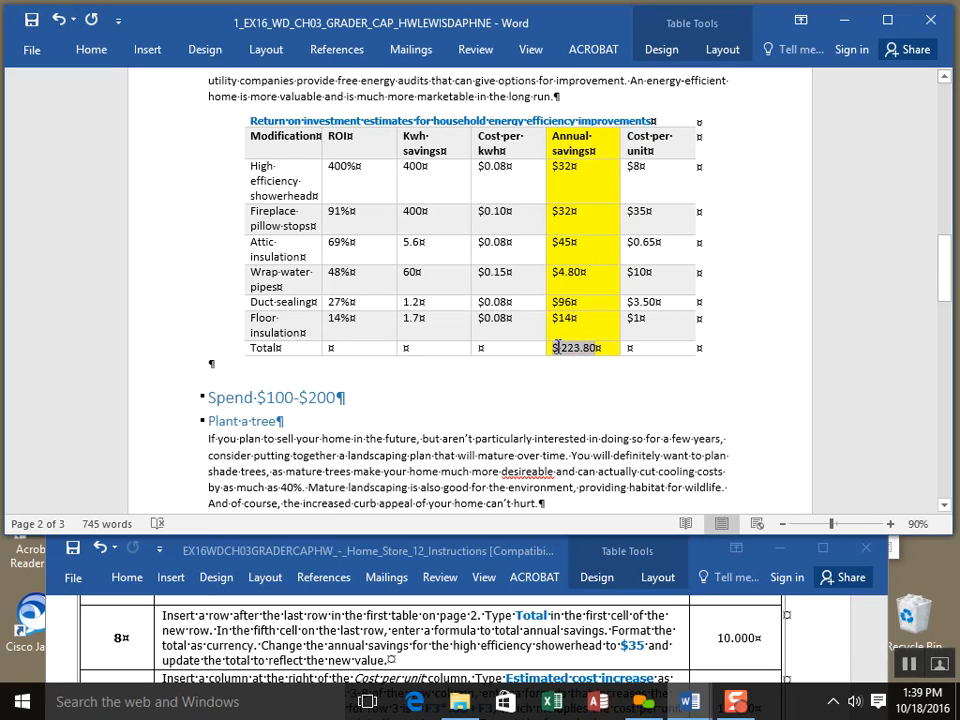
{"action": "left_click_drag", "start_coordinate": [558, 348], "coordinate": [563, 348]}
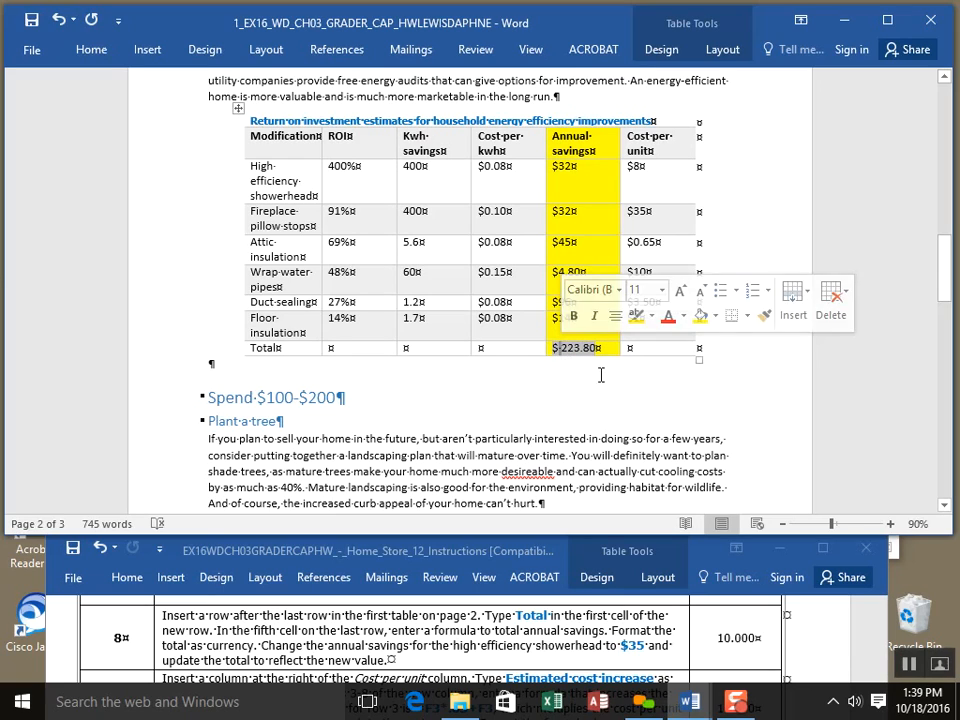
{"action": "left_click", "coordinate": [890, 524]}
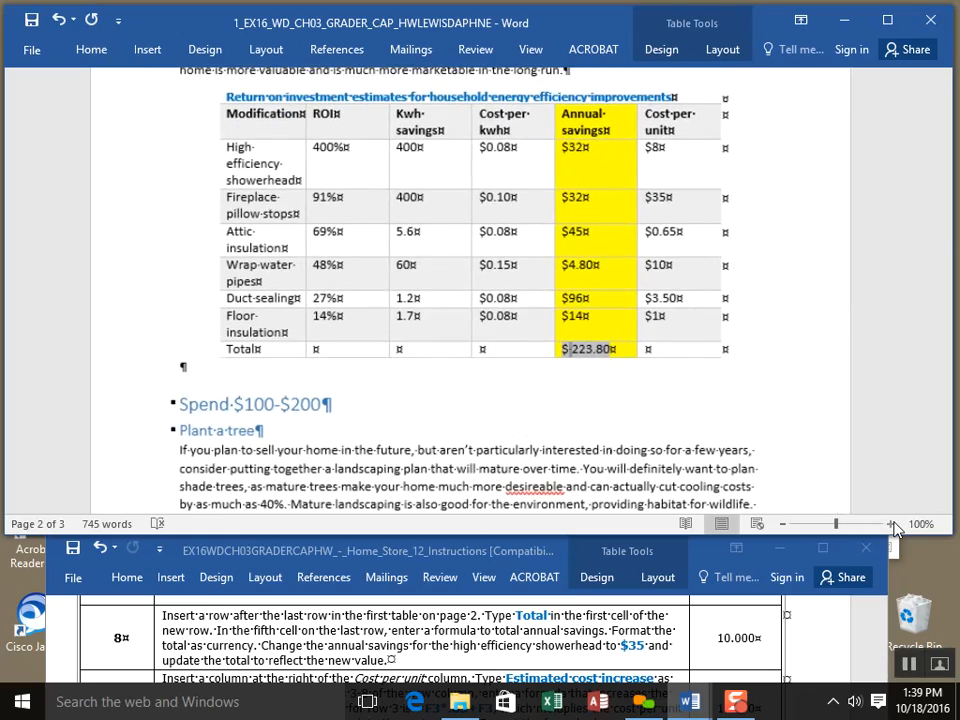
{"action": "left_click", "coordinate": [891, 524]}
{"action": "left_click", "coordinate": [891, 524]}
{"action": "left_click", "coordinate": [891, 524]}
{"action": "left_click", "coordinate": [891, 524]}
{"action": "left_click", "coordinate": [891, 524]}
{"action": "left_click", "coordinate": [891, 524]}
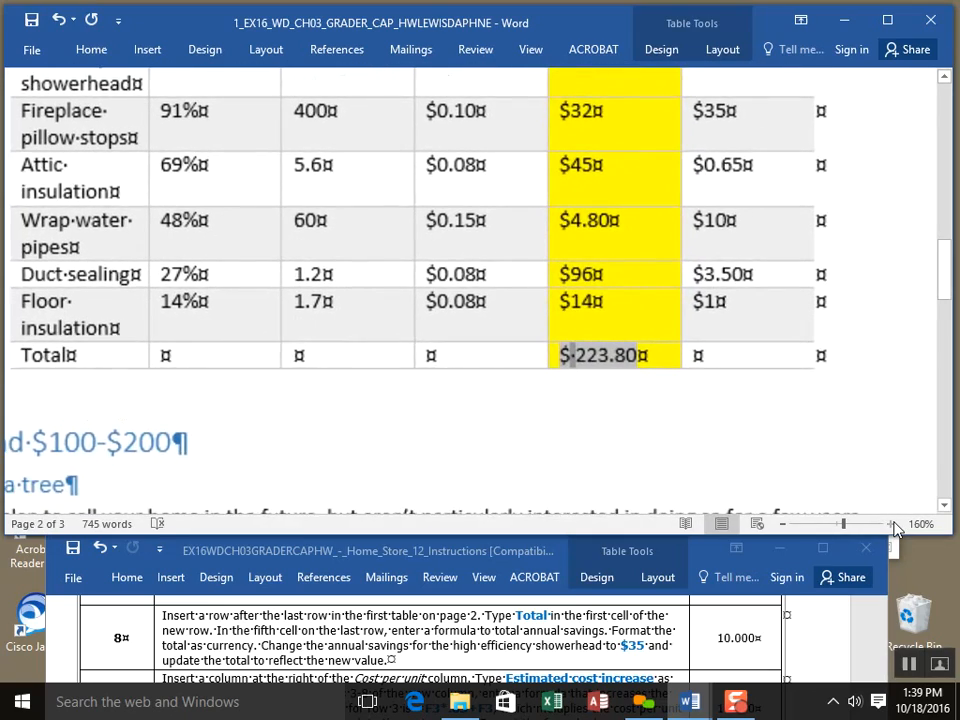
{"action": "left_click", "coordinate": [891, 524]}
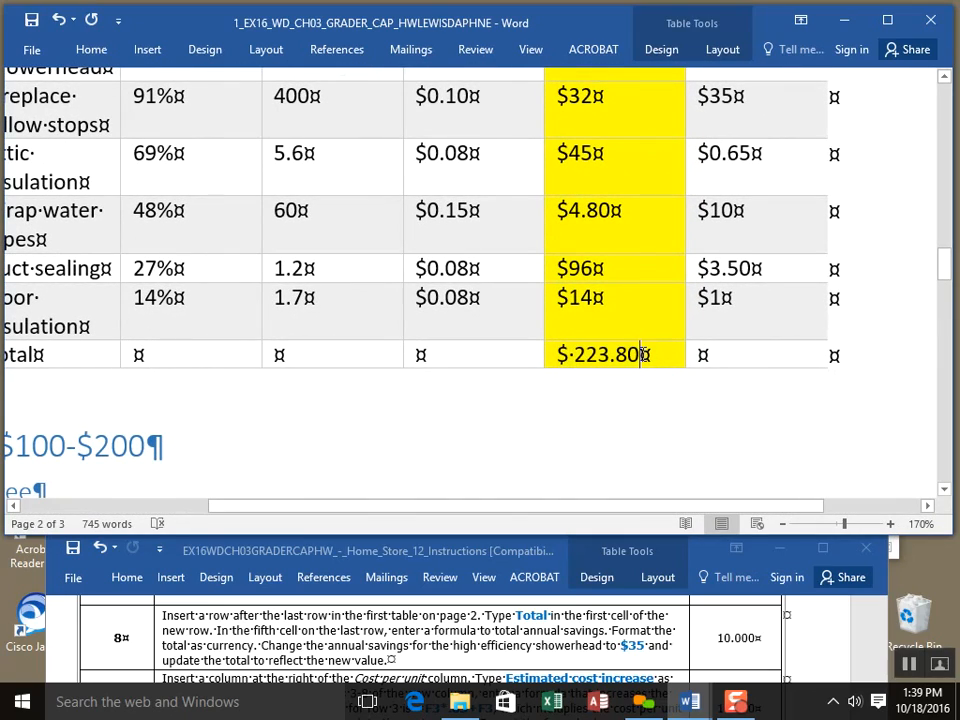
{"action": "left_click", "coordinate": [634, 399]}
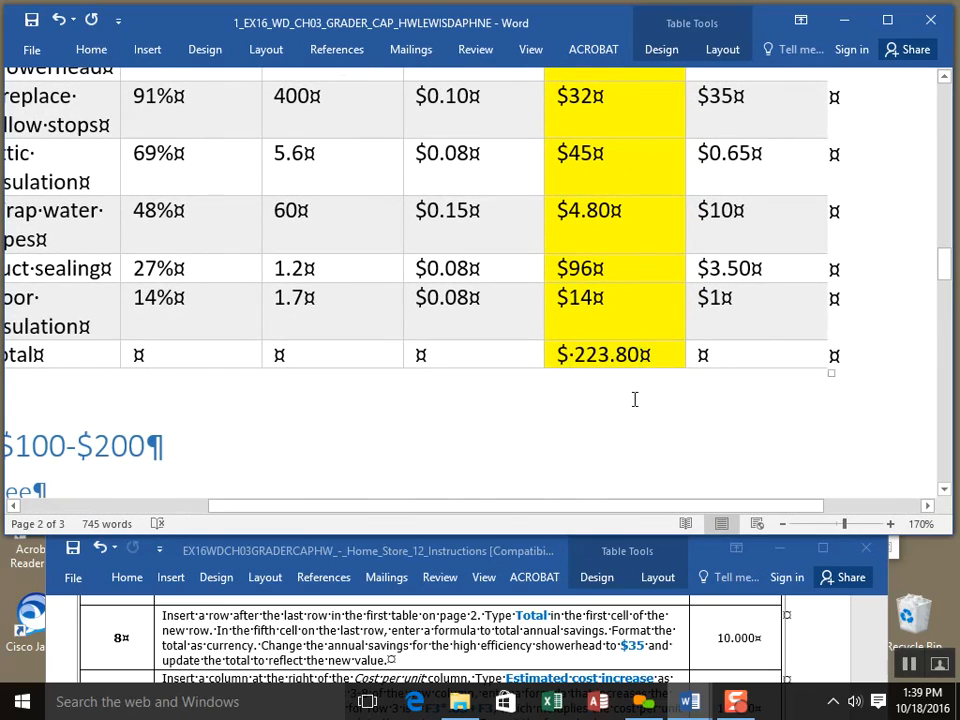
Step: Toggle formatting marks off and back on to check the total, then save the document
{"action": "left_click", "coordinate": [78, 52]}
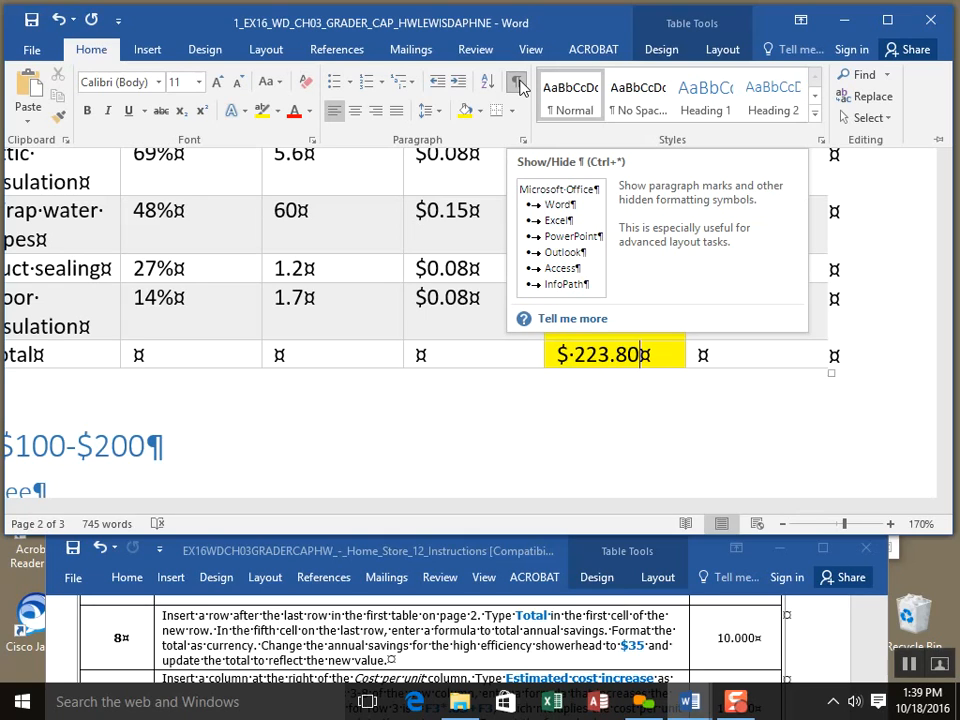
{"action": "left_click", "coordinate": [517, 84]}
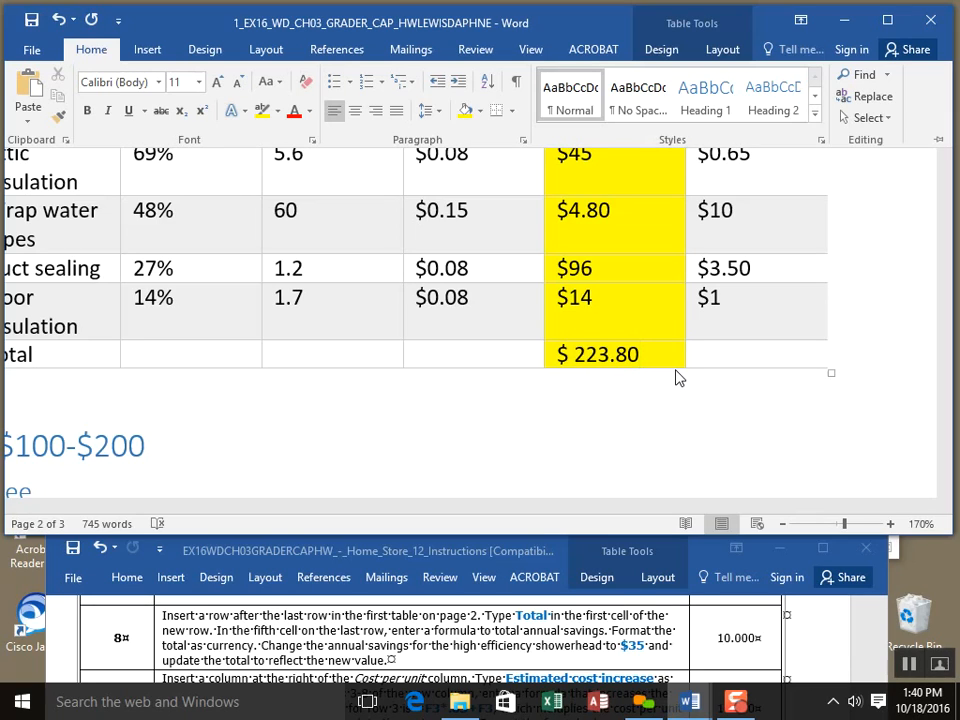
{"action": "left_click", "coordinate": [516, 81]}
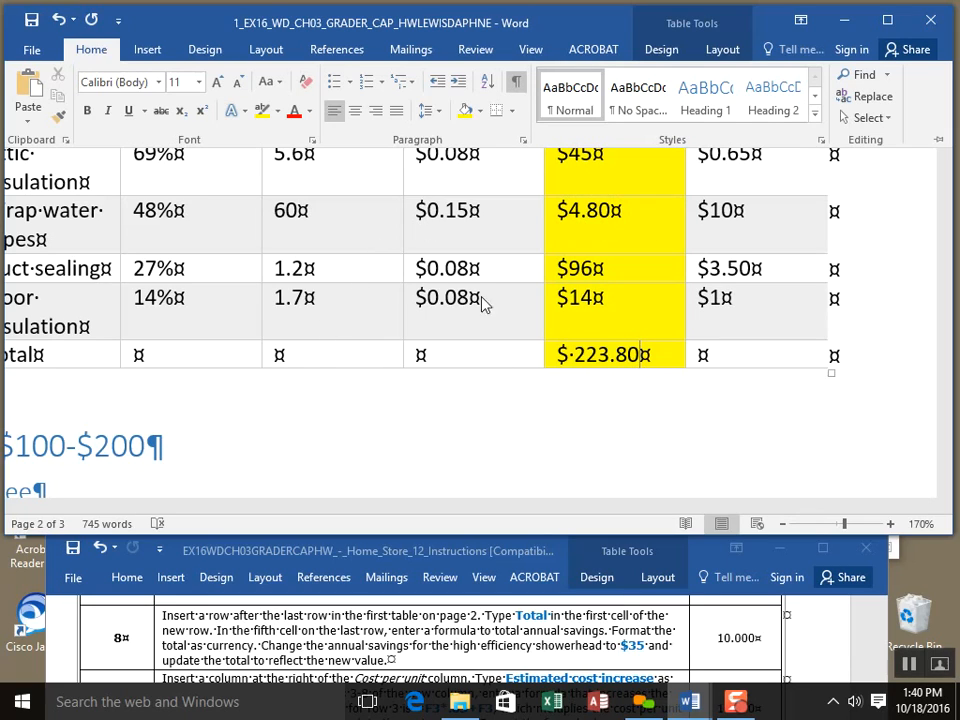
{"action": "left_click", "coordinate": [30, 18]}
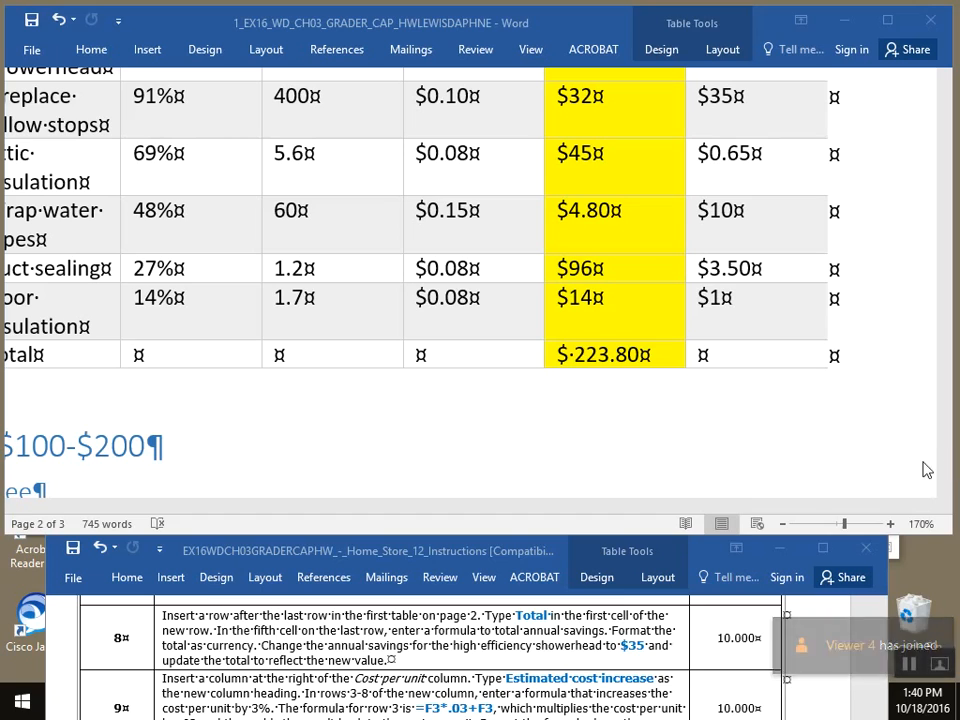
{"action": "left_click", "coordinate": [868, 466]}
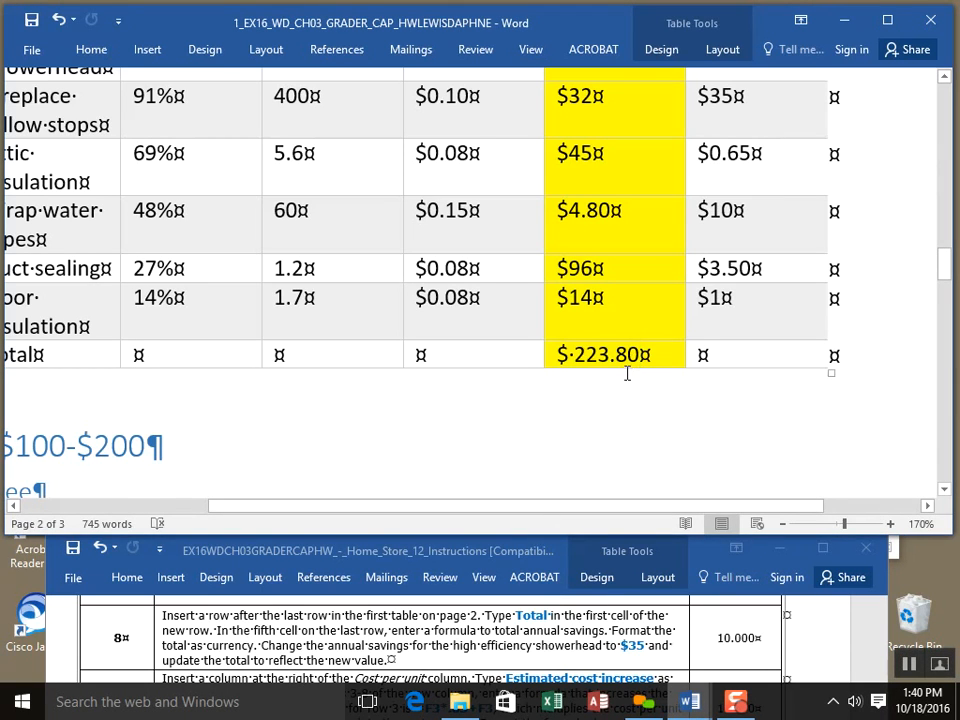
{"action": "scroll", "coordinate": [626, 371], "scroll_direction": "up", "scroll_amount": 3}
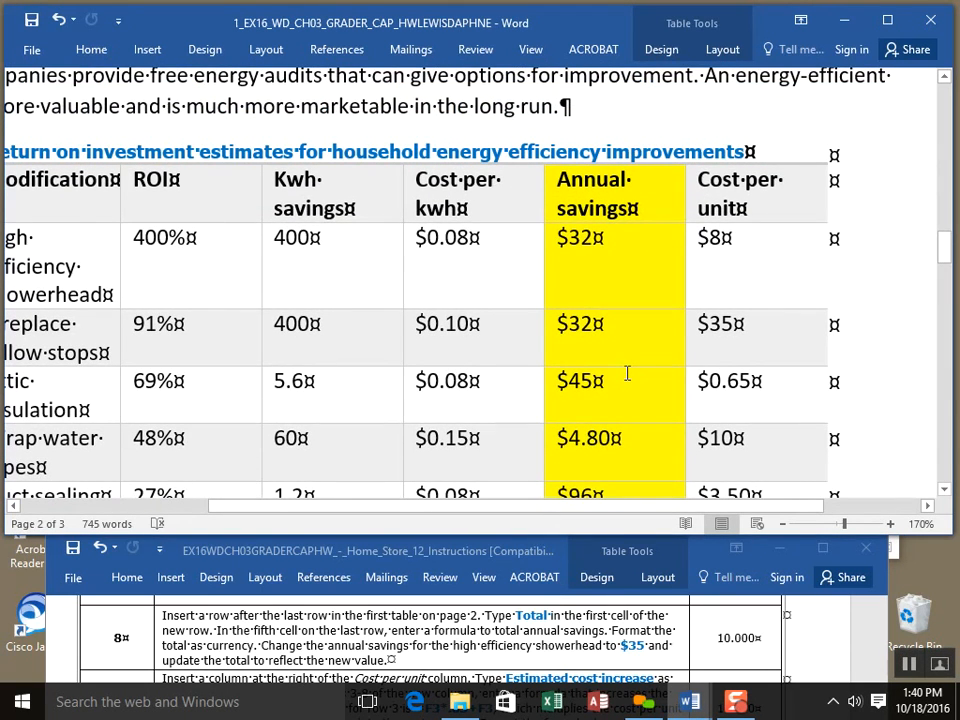
{"action": "scroll", "coordinate": [627, 373], "scroll_direction": "down", "scroll_amount": 2}
{"action": "left_click", "coordinate": [728, 55]}
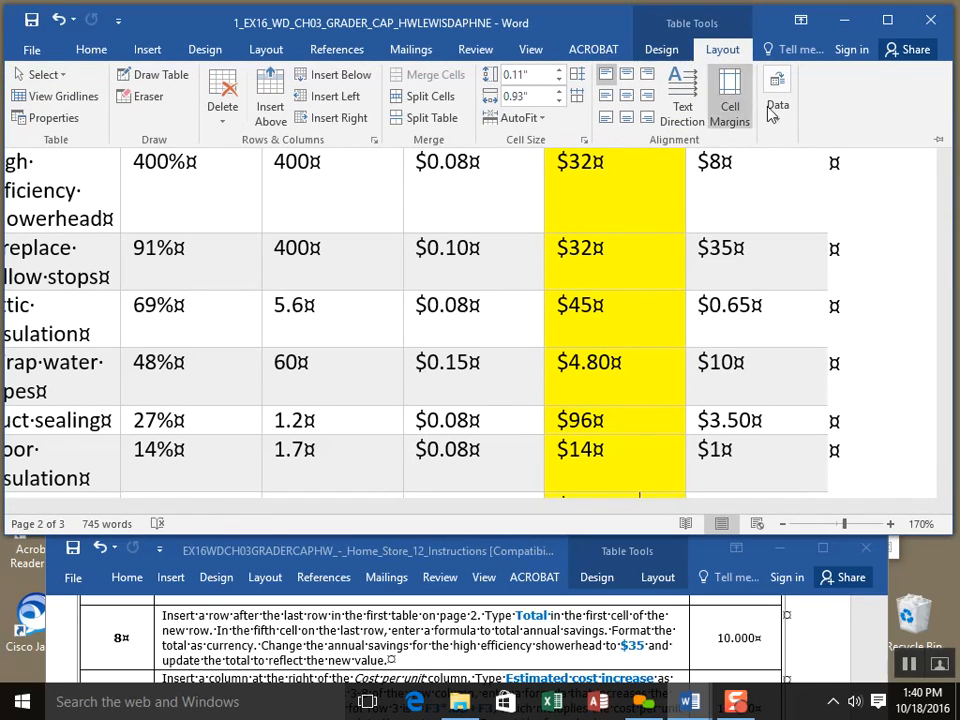
{"action": "left_click", "coordinate": [782, 122]}
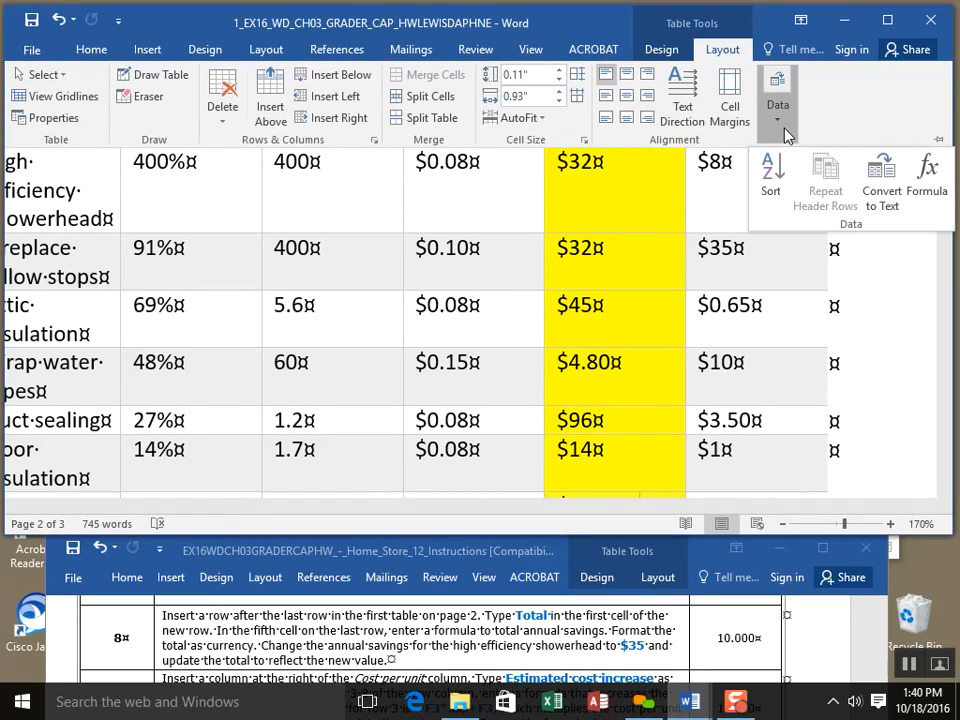
{"action": "left_click", "coordinate": [943, 200]}
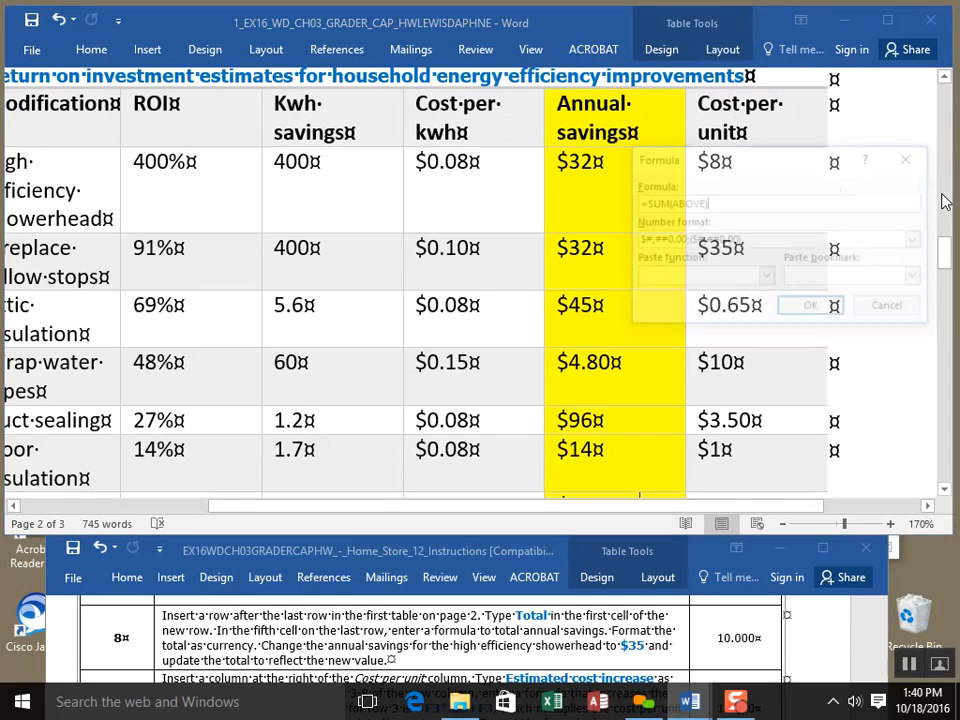
{"action": "left_click_drag", "start_coordinate": [731, 169], "coordinate": [604, 215]}
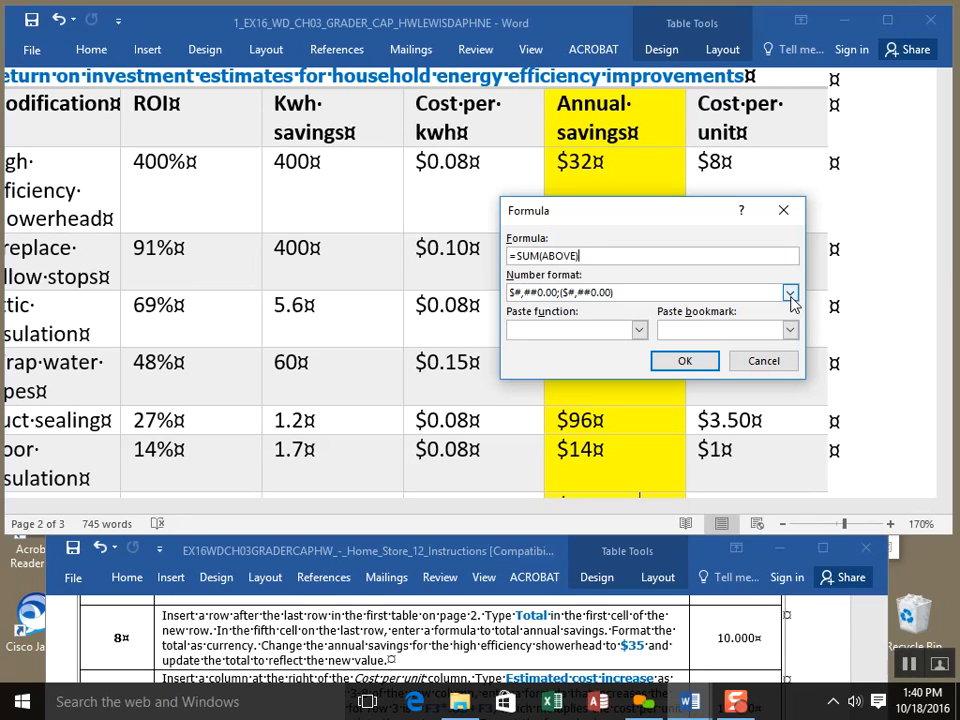
{"action": "left_click", "coordinate": [763, 363]}
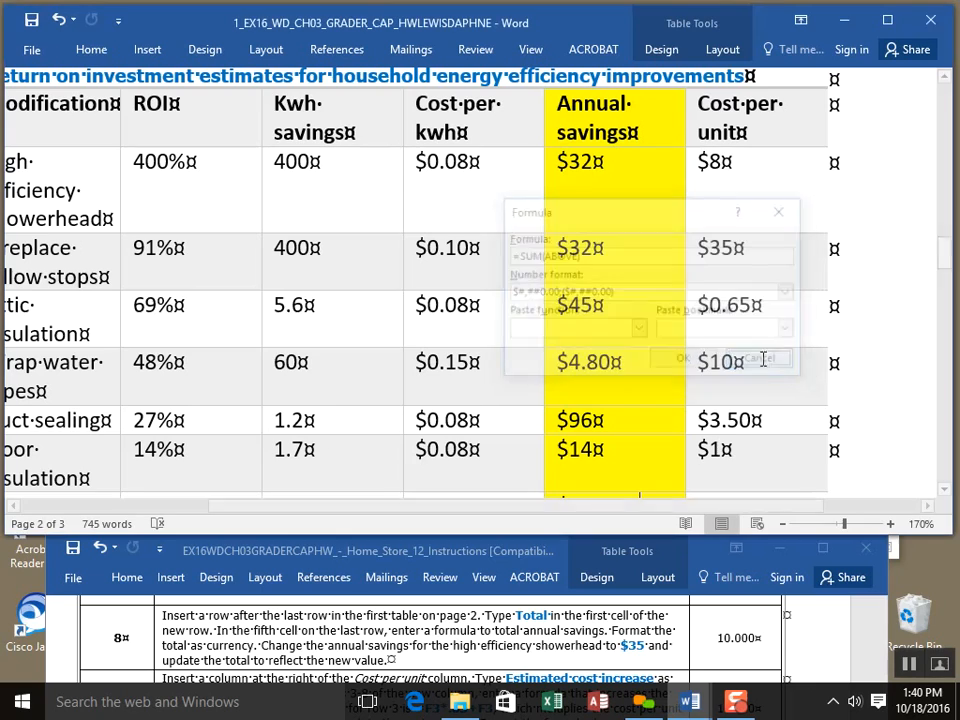
{"action": "scroll", "coordinate": [660, 400], "scroll_direction": "down", "scroll_amount": 3}
{"action": "left_click_drag", "start_coordinate": [640, 357], "coordinate": [562, 358]}
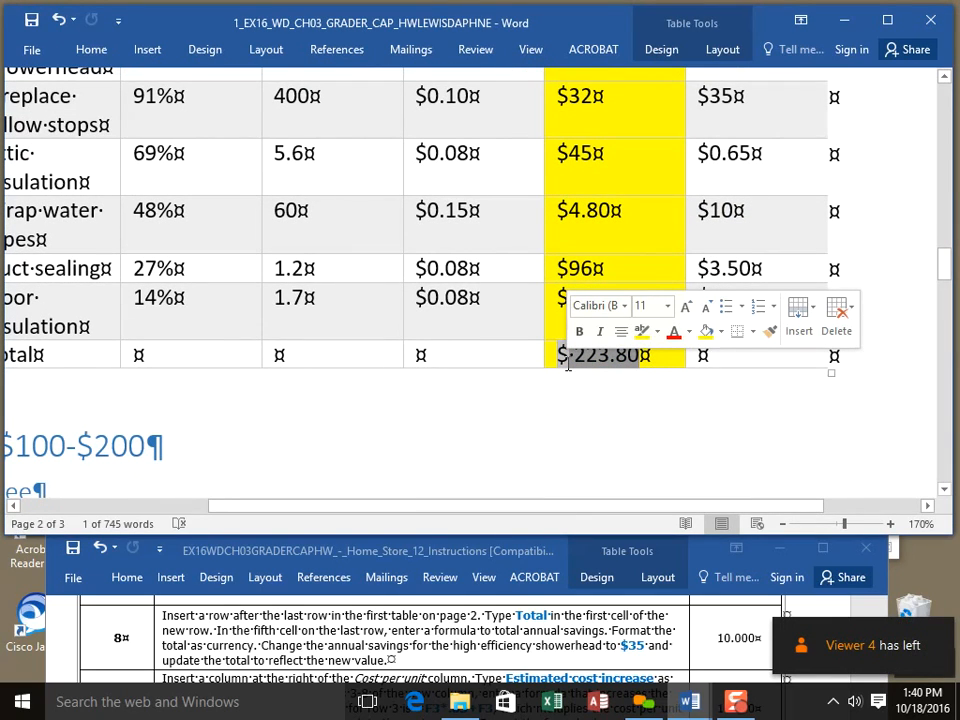
{"action": "scroll", "coordinate": [567, 364], "scroll_direction": "up", "scroll_amount": 3}
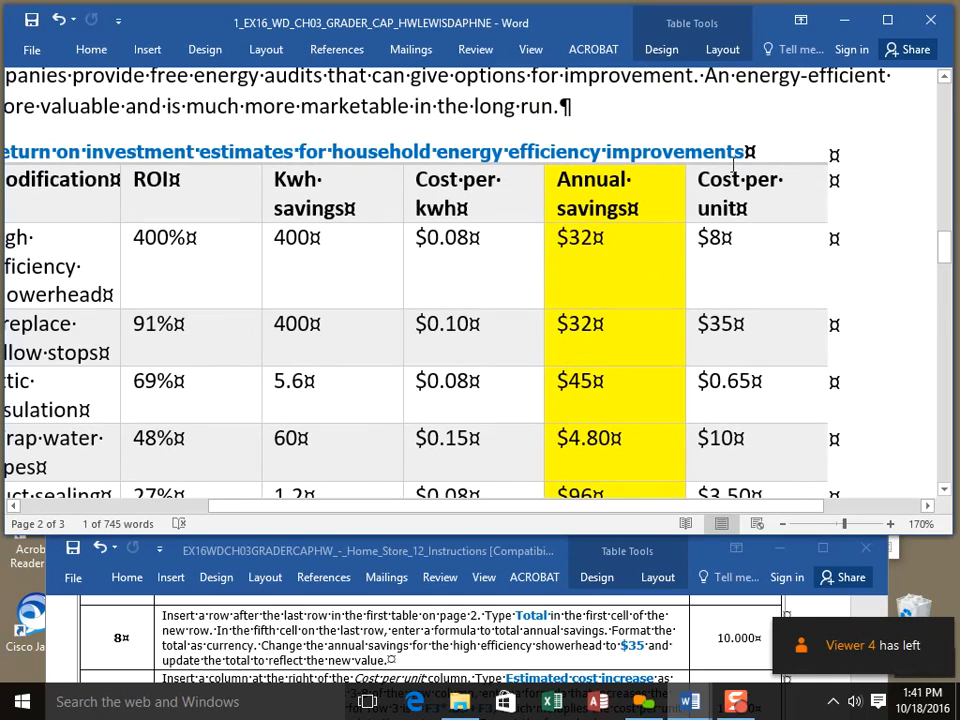
{"action": "left_click", "coordinate": [735, 52]}
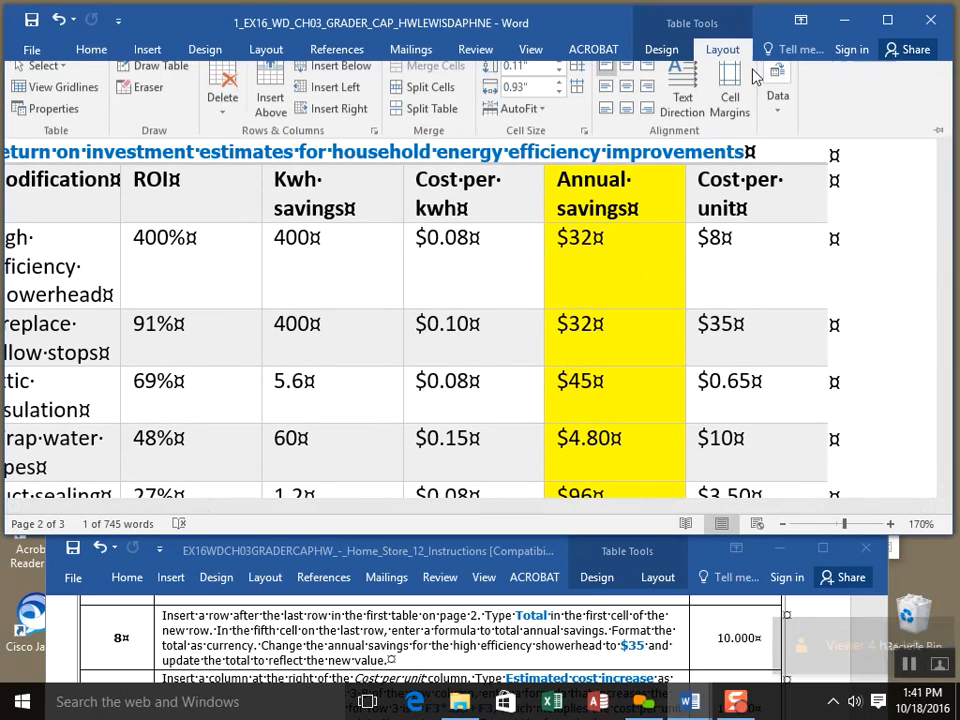
{"action": "left_click", "coordinate": [779, 118]}
{"action": "left_click", "coordinate": [927, 180]}
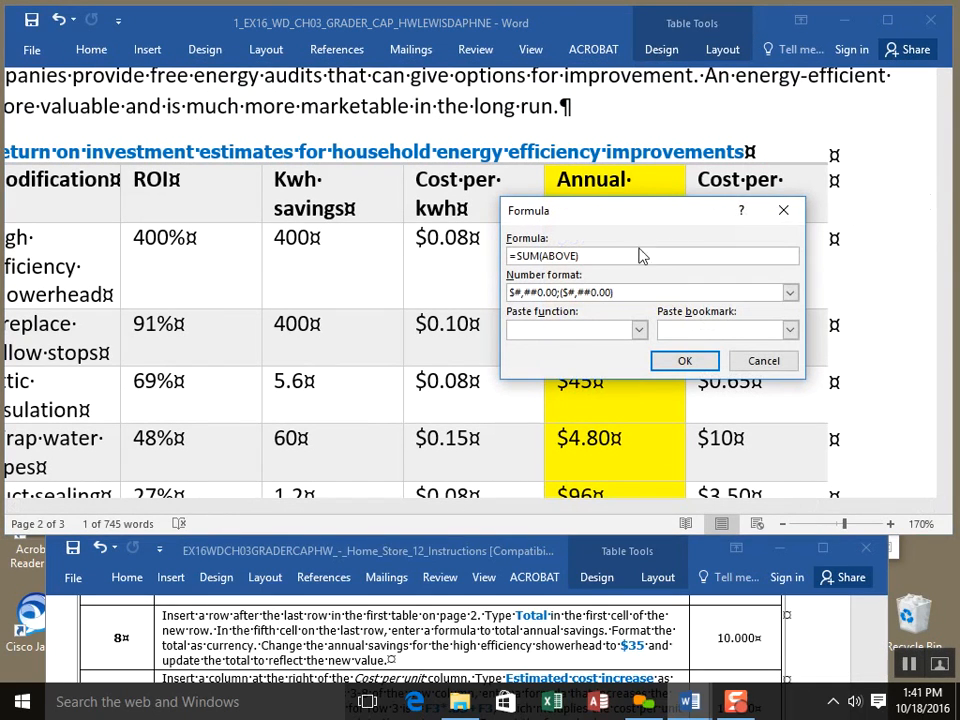
{"action": "left_click_drag", "start_coordinate": [591, 256], "coordinate": [514, 272]}
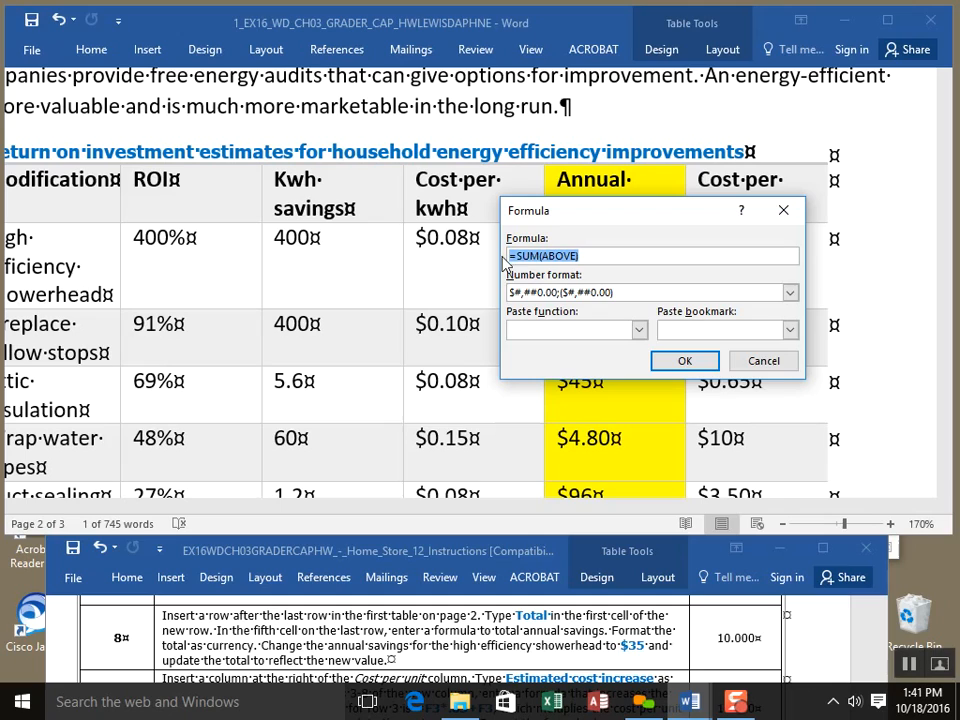
{"action": "left_click", "coordinate": [790, 292]}
{"action": "left_click", "coordinate": [690, 334]}
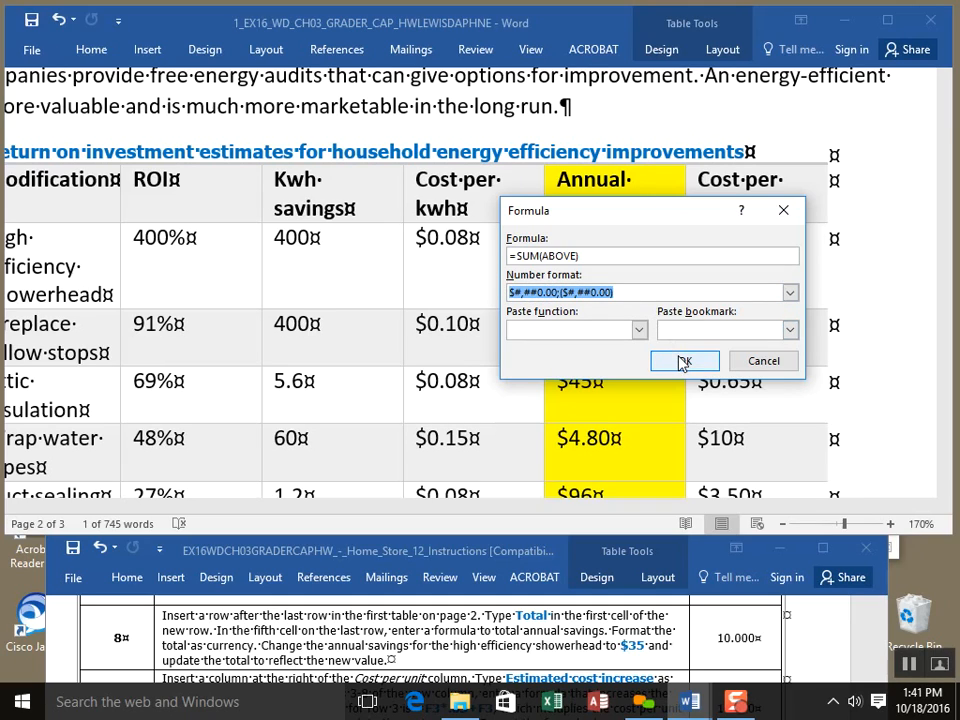
{"action": "left_click", "coordinate": [783, 210]}
{"action": "scroll", "coordinate": [790, 285], "scroll_direction": "down", "scroll_amount": 3}
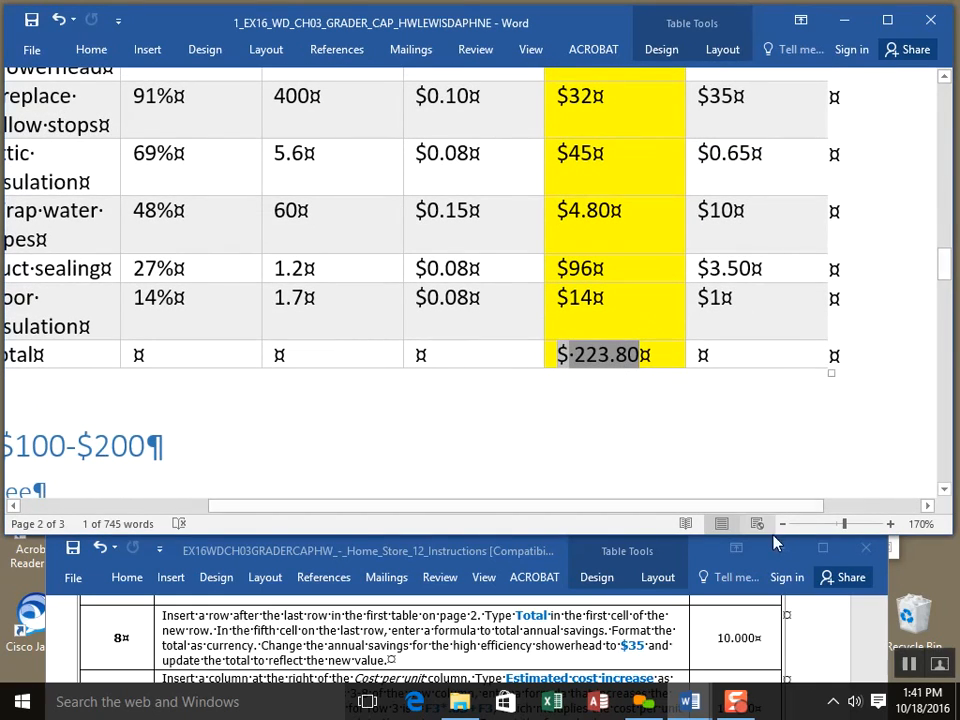
Step: Zoom out so the whole ROI table is in view
{"action": "left_click", "coordinate": [783, 524]}
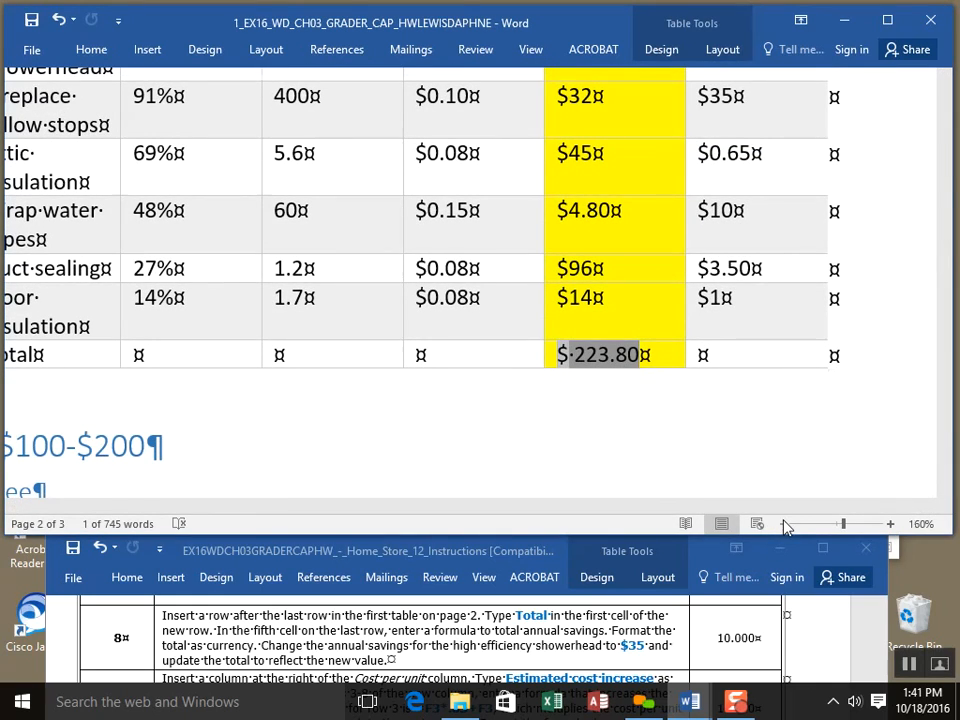
{"action": "left_click", "coordinate": [783, 524]}
{"action": "left_click", "coordinate": [783, 524]}
{"action": "left_click", "coordinate": [783, 524]}
{"action": "left_click", "coordinate": [783, 524]}
{"action": "left_click", "coordinate": [783, 524]}
{"action": "left_click", "coordinate": [783, 524]}
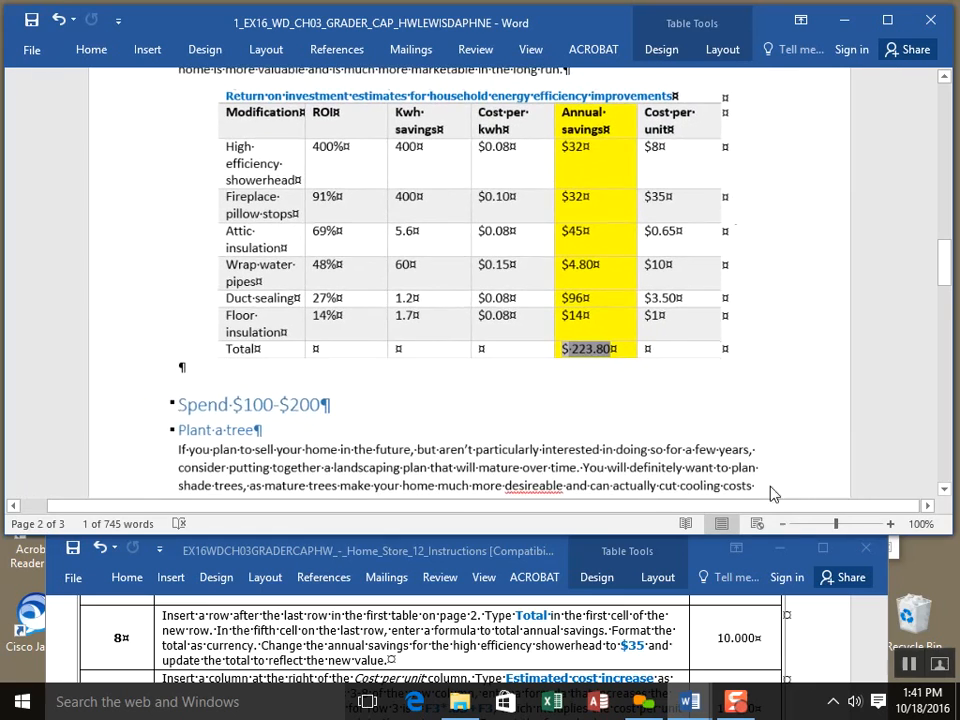
{"action": "scroll", "coordinate": [758, 458], "scroll_direction": "up", "scroll_amount": 2}
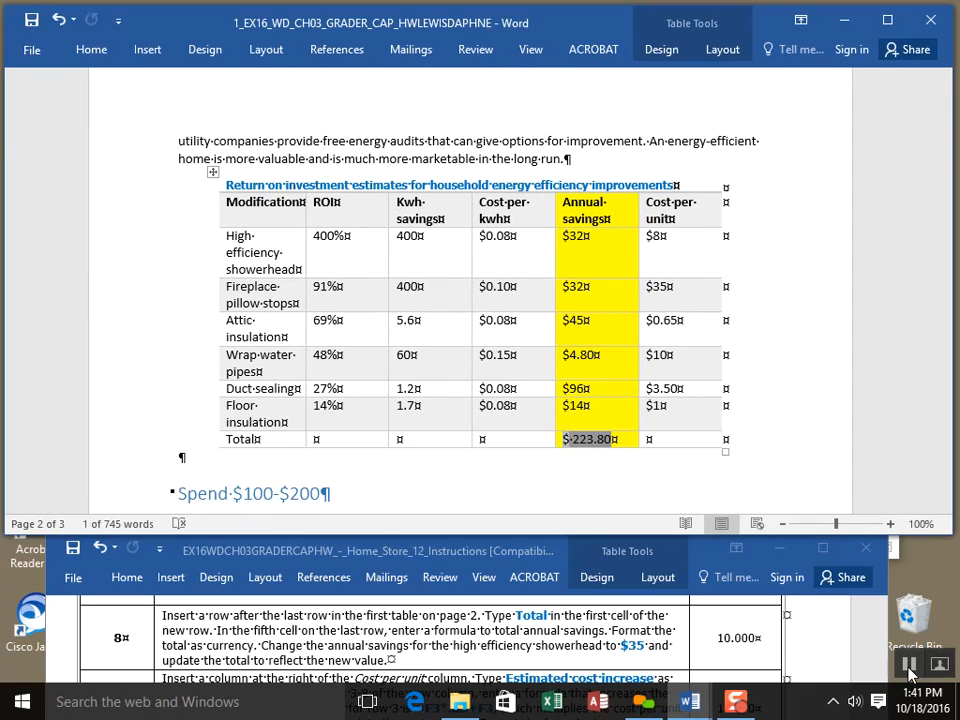
{"action": "left_click", "coordinate": [908, 666]}
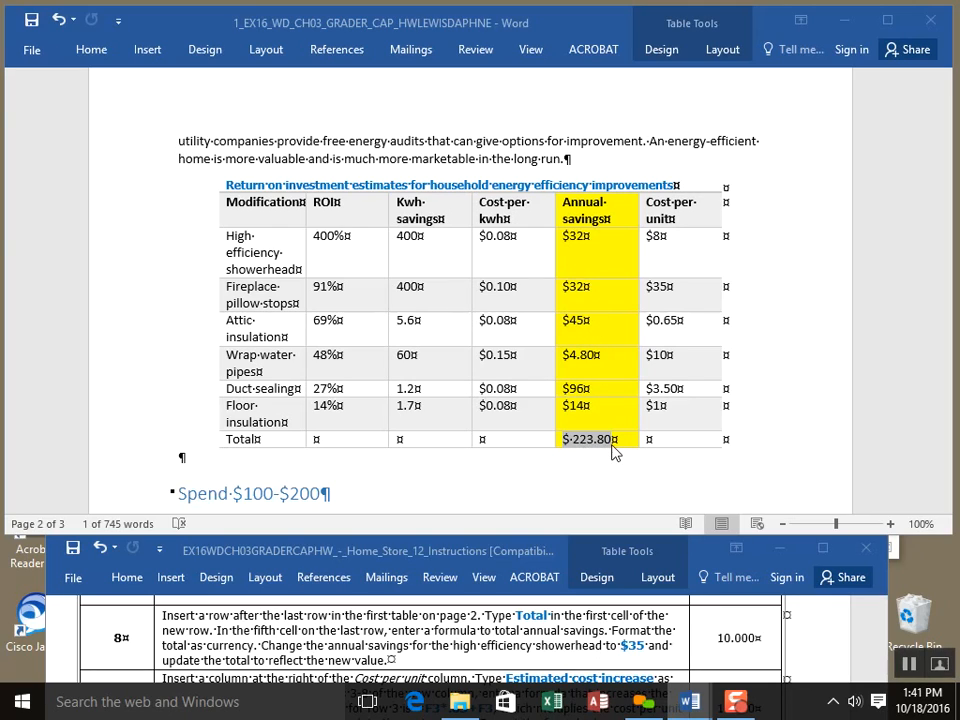
Step: Change the high efficiency showerhead's annual savings from $32 to $35
{"action": "left_click", "coordinate": [582, 241]}
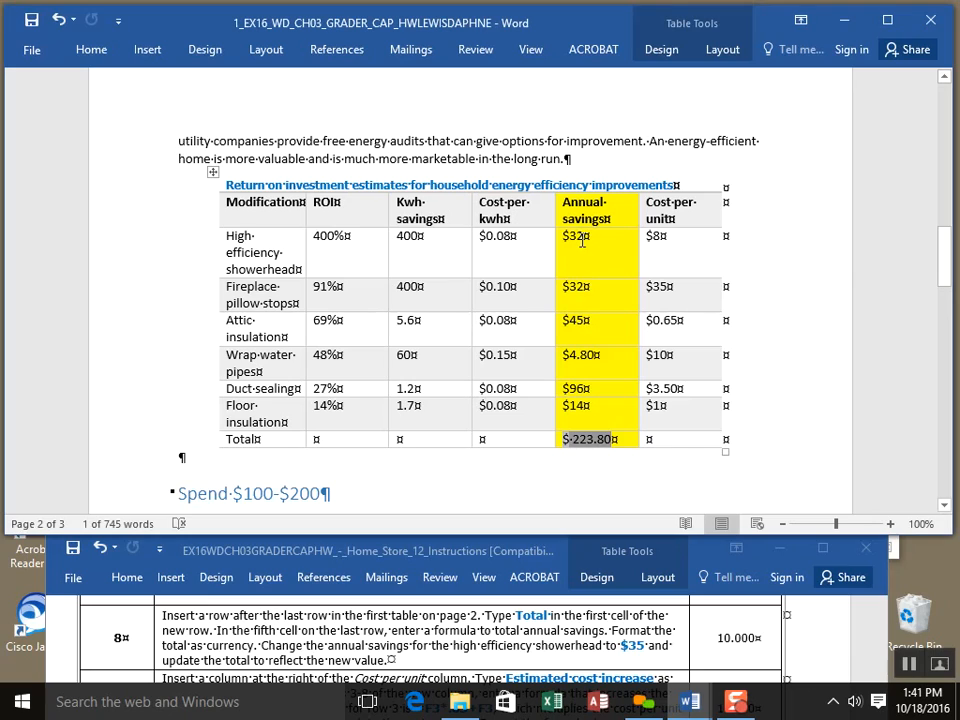
{"action": "left_click", "coordinate": [582, 241]}
{"action": "key", "text": "BackSpace"}
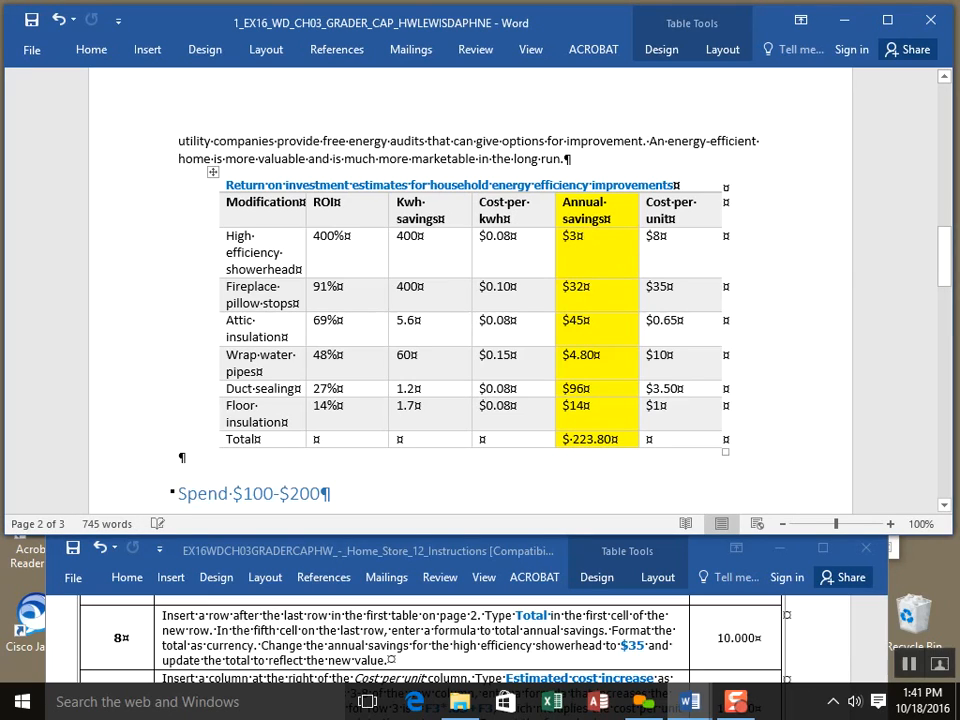
{"action": "type", "text": "5"}
{"action": "key", "text": "Return"}
{"action": "key", "text": "BackSpace"}
{"action": "left_click", "coordinate": [622, 439]}
Step: Recalculate the Total row's sum formula to $226.80 and save the document
{"action": "left_click", "coordinate": [722, 49]}
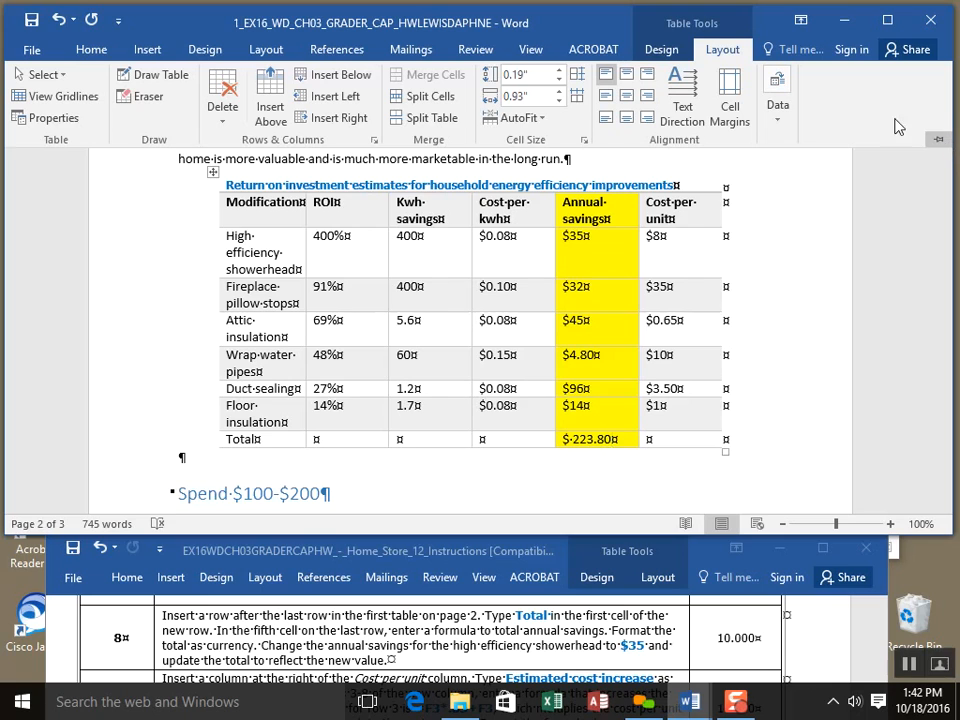
{"action": "scroll", "coordinate": [930, 200], "scroll_direction": "up", "scroll_amount": 2}
{"action": "left_click", "coordinate": [778, 108]}
{"action": "left_click", "coordinate": [926, 168]}
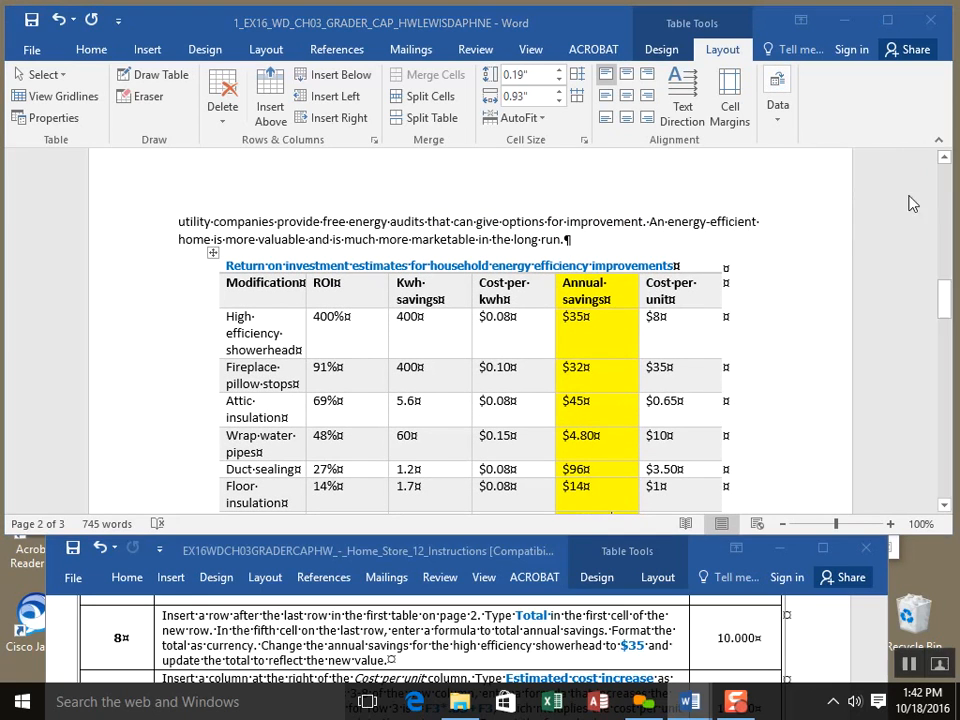
{"action": "left_click", "coordinate": [684, 362]}
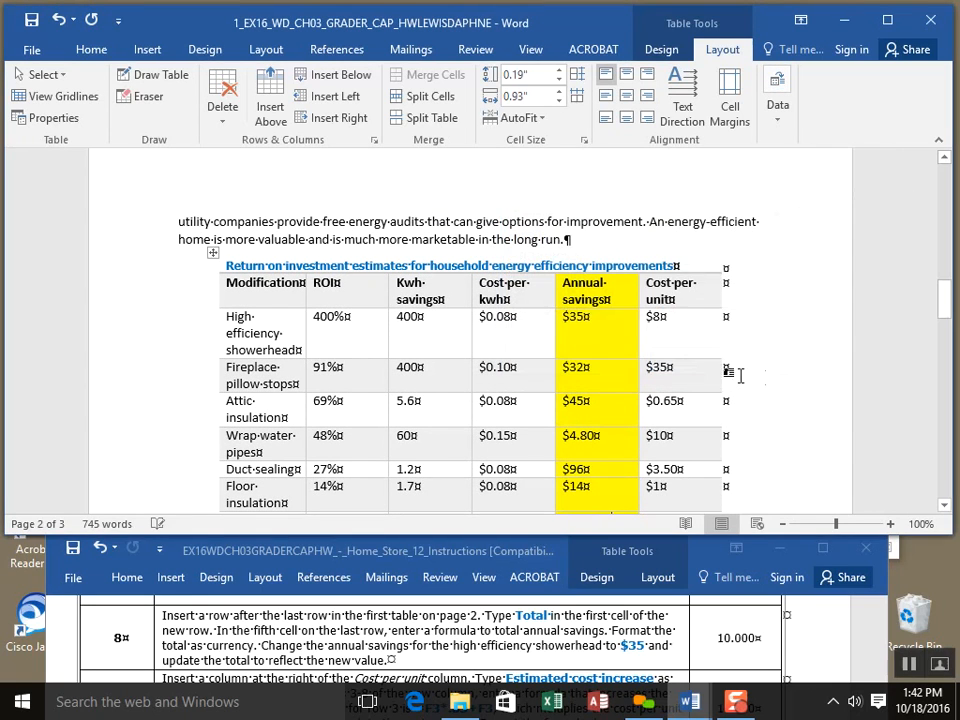
{"action": "scroll", "coordinate": [773, 377], "scroll_direction": "down", "scroll_amount": 2}
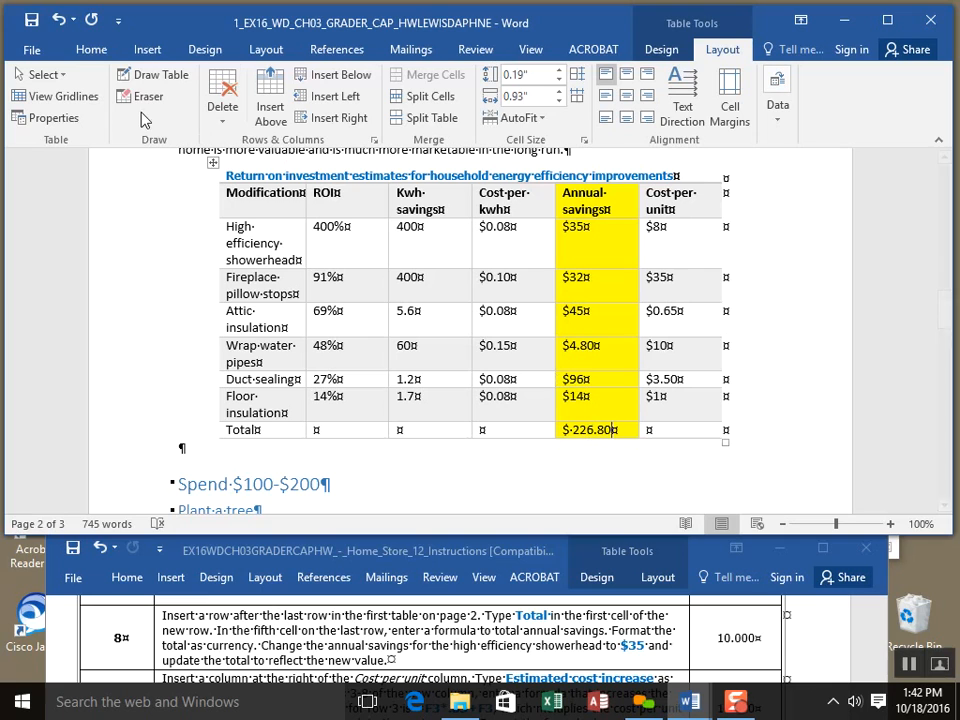
{"action": "left_click", "coordinate": [32, 20]}
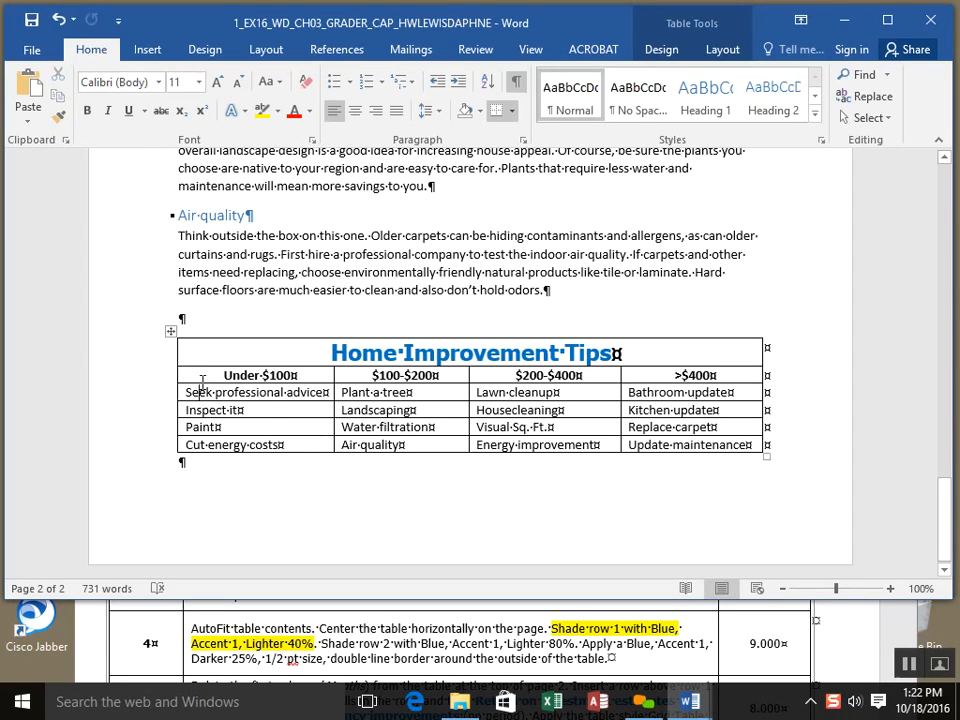
Step: Apply AutoFit Contents to the Home Improvement Tips table and save the document
{"action": "left_click", "coordinate": [170, 333]}
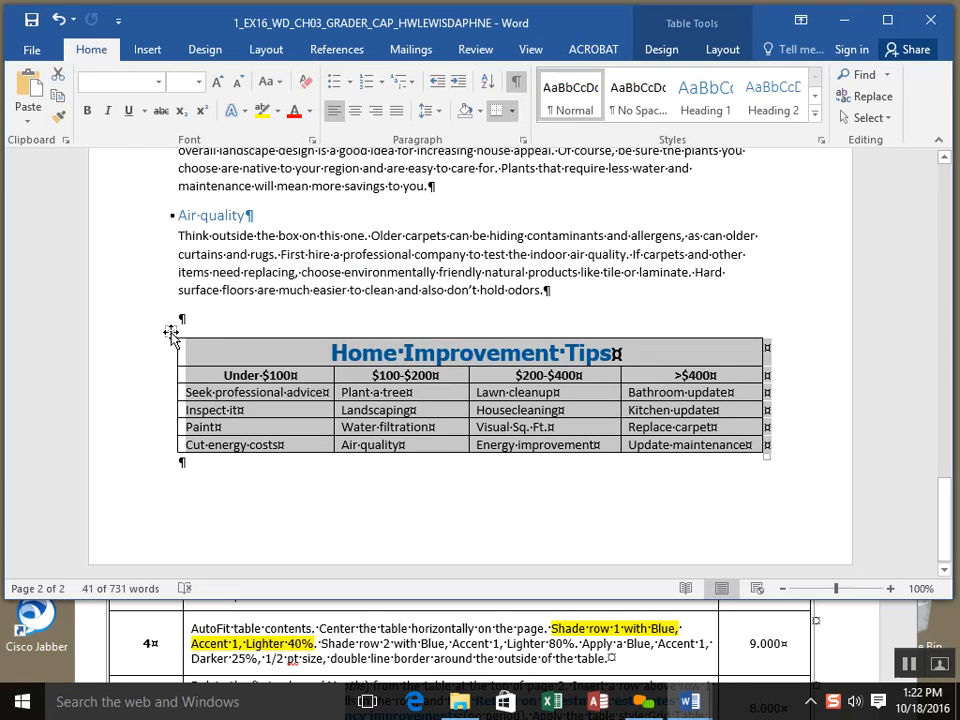
{"action": "double_click", "coordinate": [171, 333]}
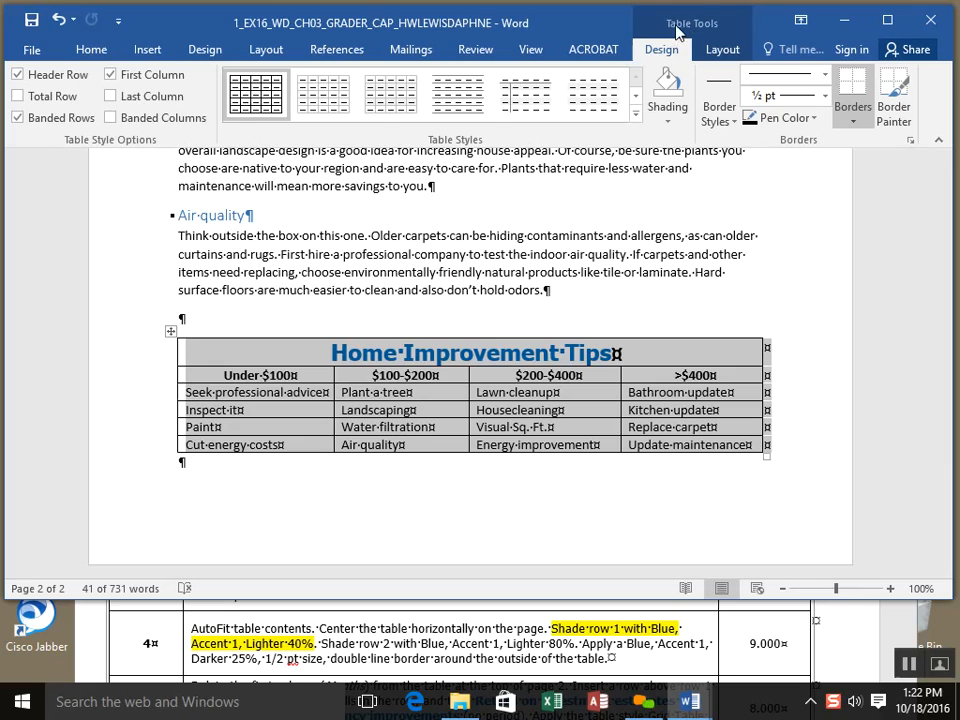
{"action": "left_click", "coordinate": [720, 50]}
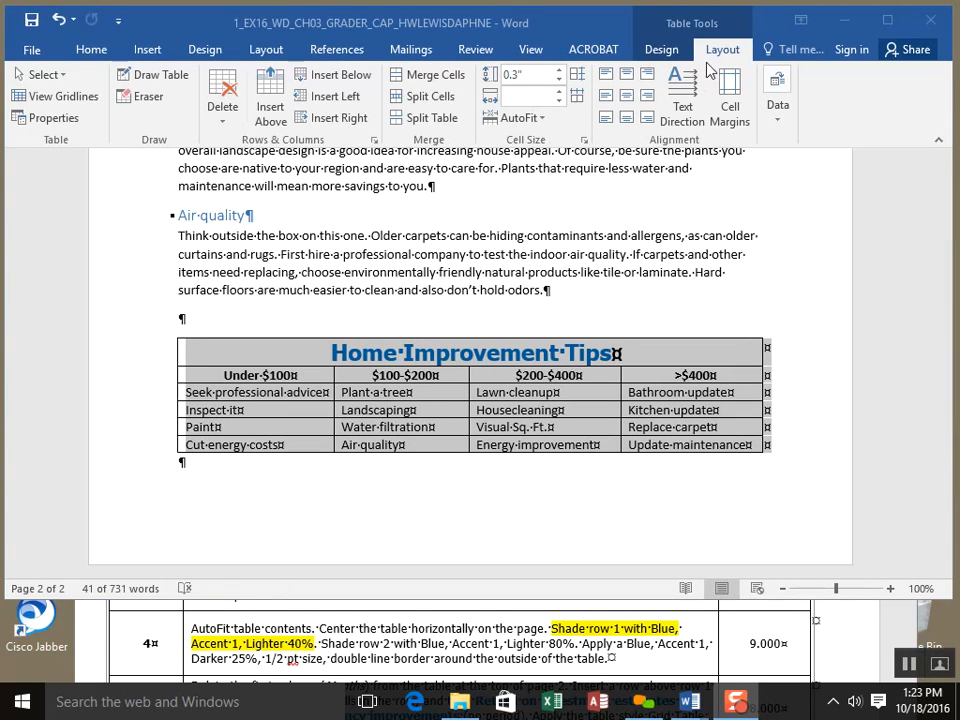
{"action": "left_click", "coordinate": [540, 118]}
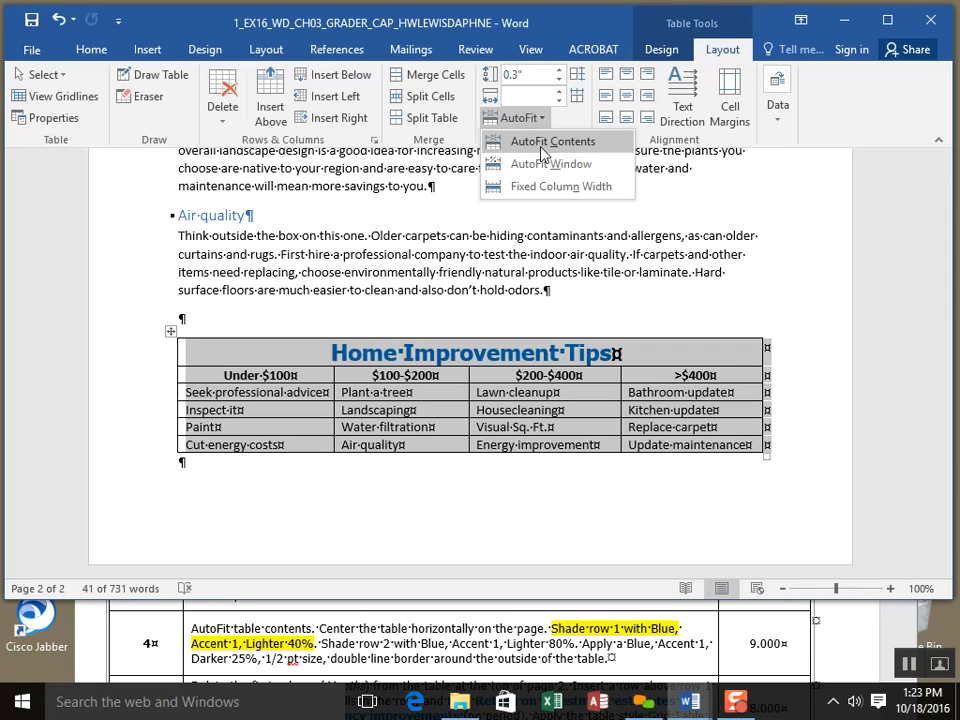
{"action": "left_click", "coordinate": [543, 142]}
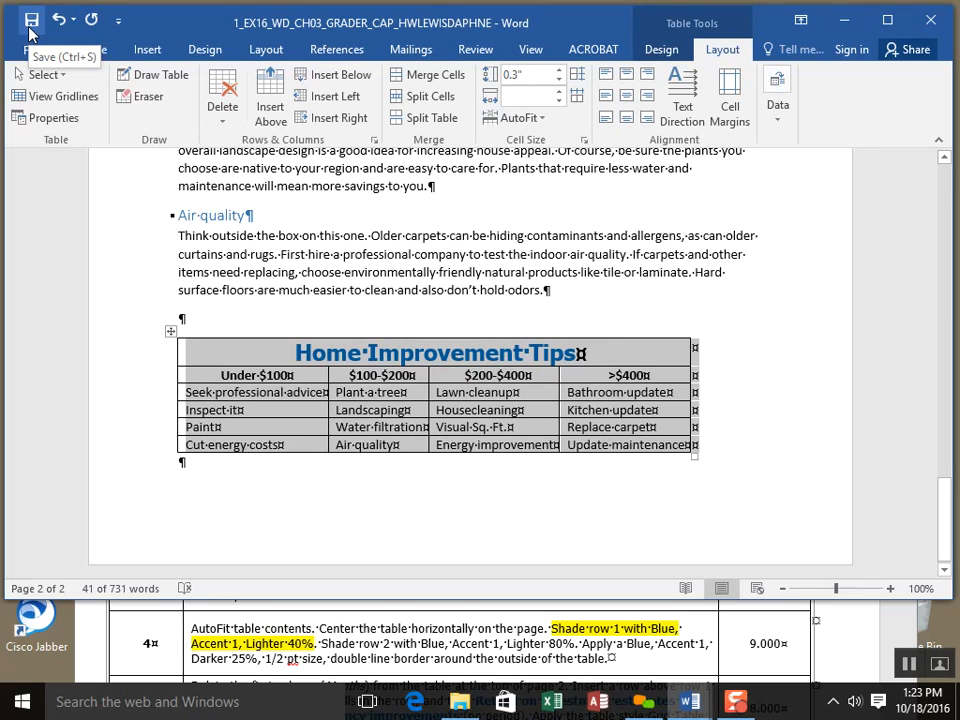
{"action": "left_click", "coordinate": [29, 28]}
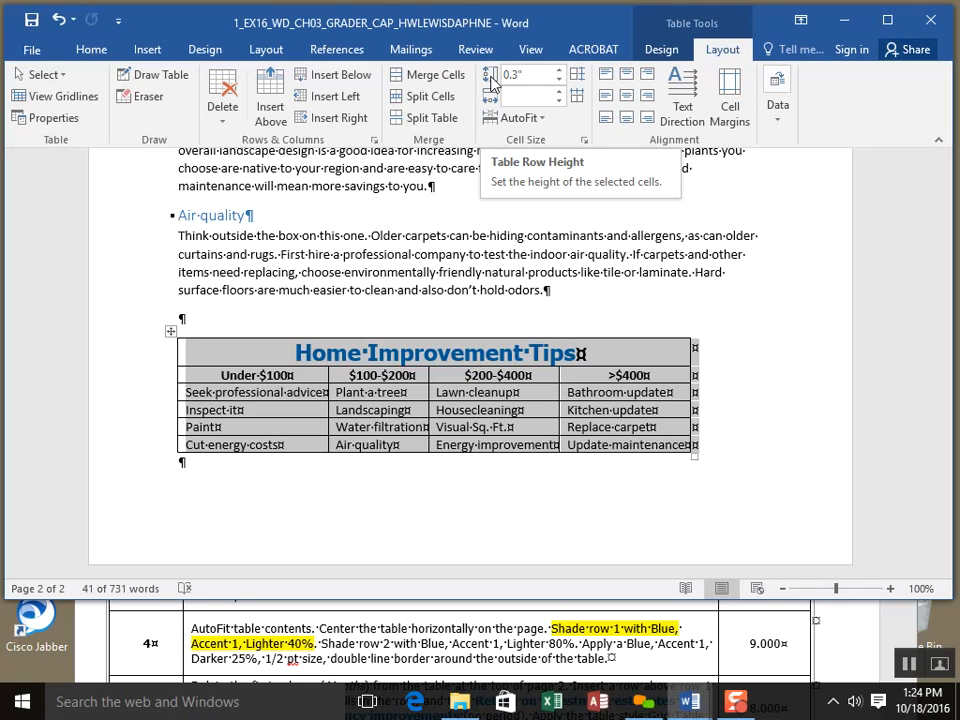
Step: Center the Home Improvement Tips table on the page with Ctrl+E, save, and select its title text
{"action": "left_click", "coordinate": [93, 51]}
{"action": "key", "text": "ctrl+e"}
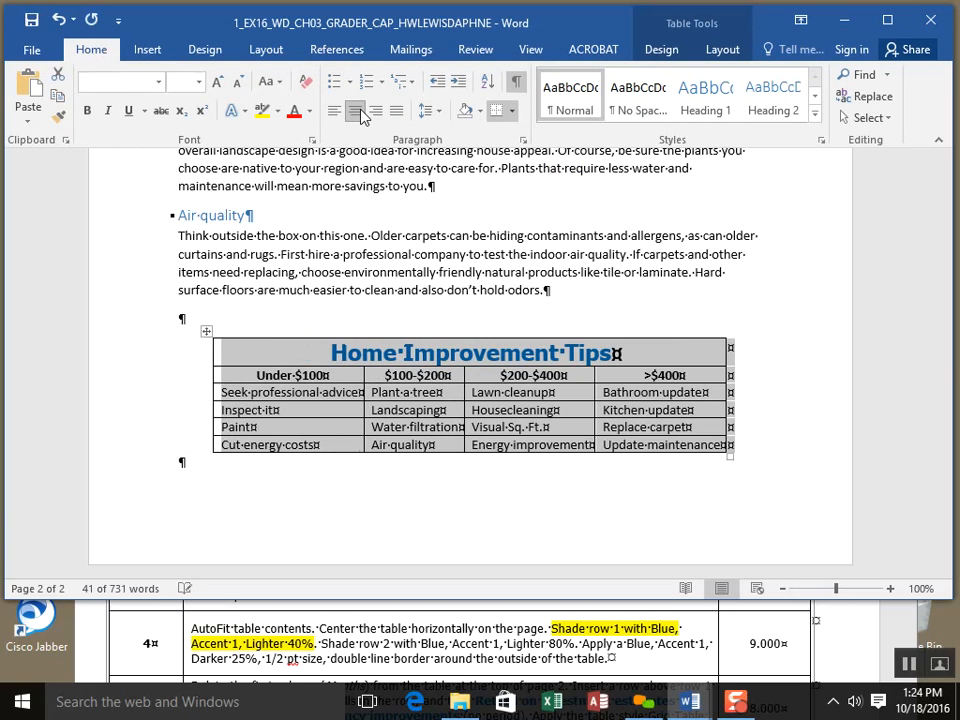
{"action": "left_click", "coordinate": [32, 20]}
{"action": "left_click", "coordinate": [288, 353]}
{"action": "left_click_drag", "start_coordinate": [288, 353], "coordinate": [643, 356]}
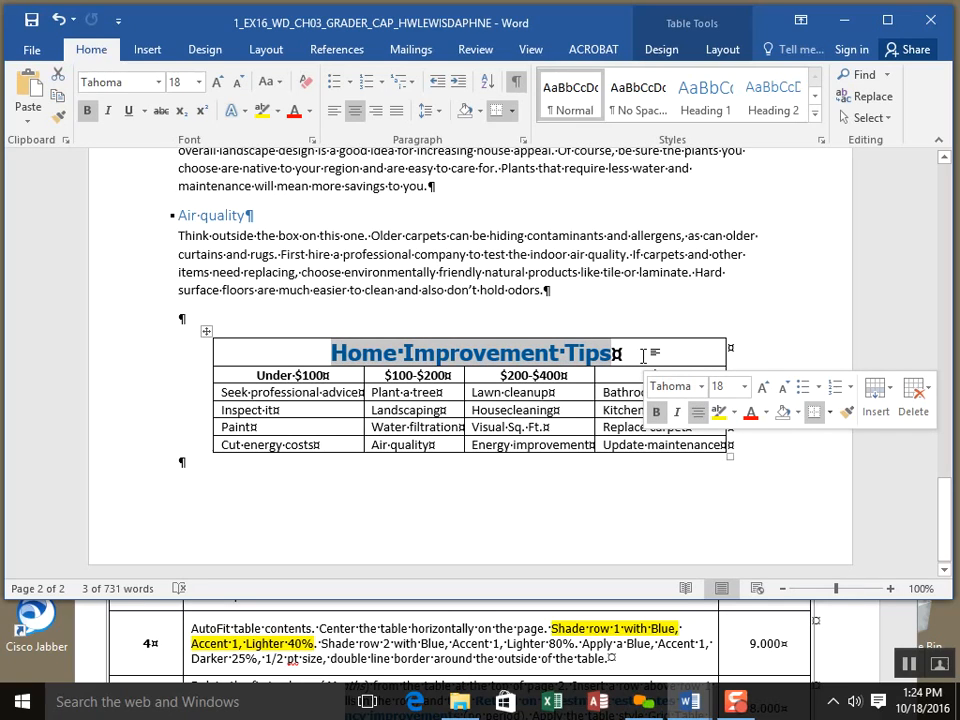
Step: Shade the title row Blue, Accent 1, Lighter 40%
{"action": "left_click", "coordinate": [663, 50]}
{"action": "left_click", "coordinate": [668, 122]}
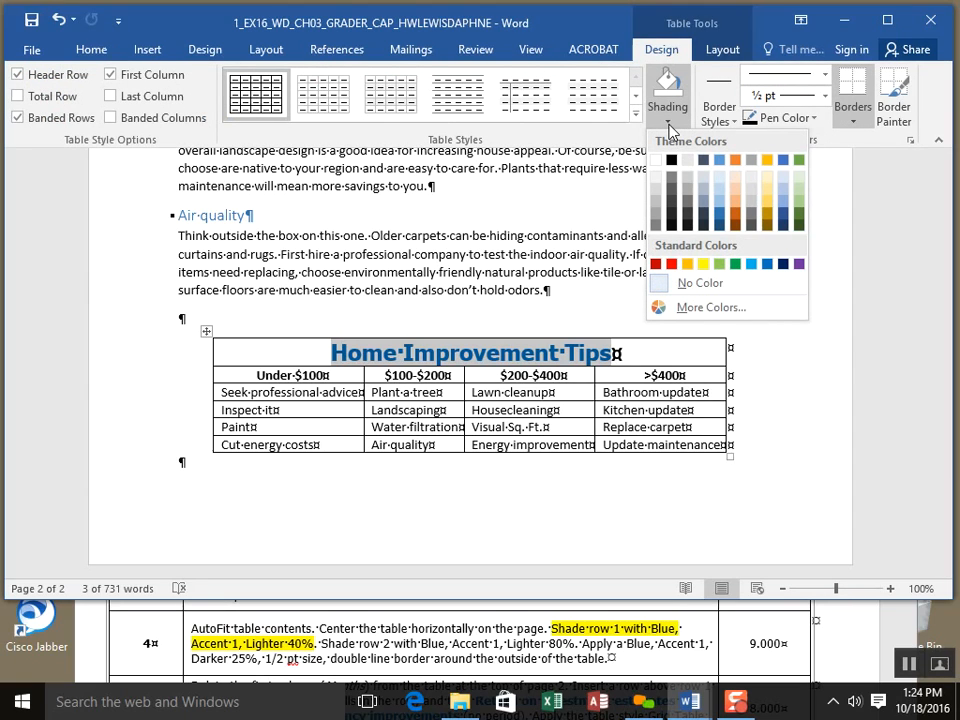
{"action": "left_click", "coordinate": [718, 204]}
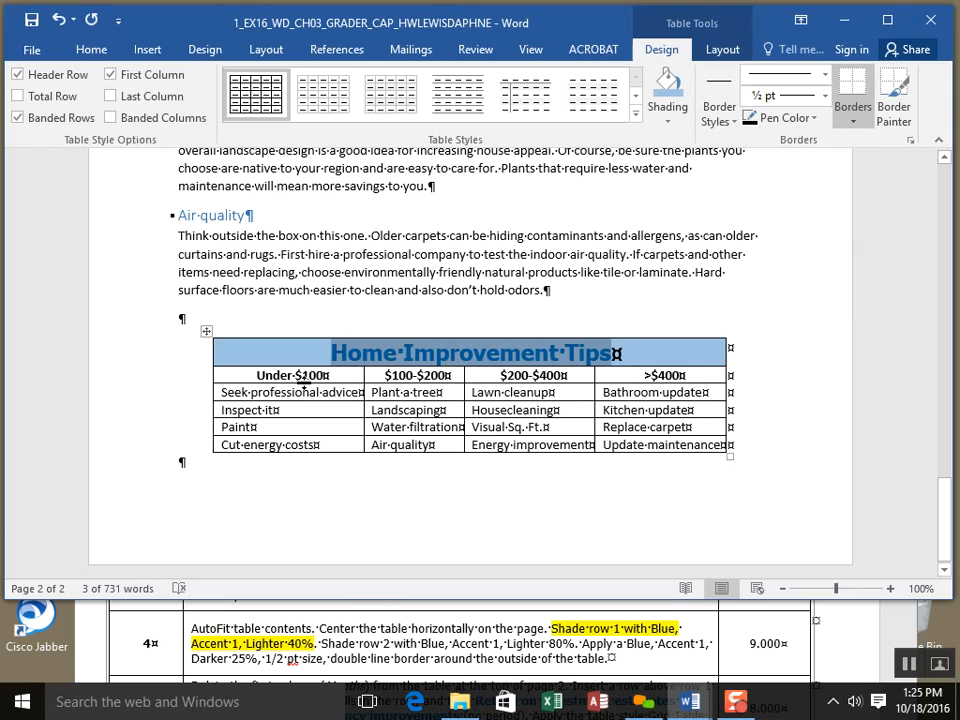
Step: Shade the column-heading row light blue, save, and select the whole table
{"action": "left_click", "coordinate": [254, 374]}
{"action": "left_click_drag", "start_coordinate": [254, 374], "coordinate": [648, 376]}
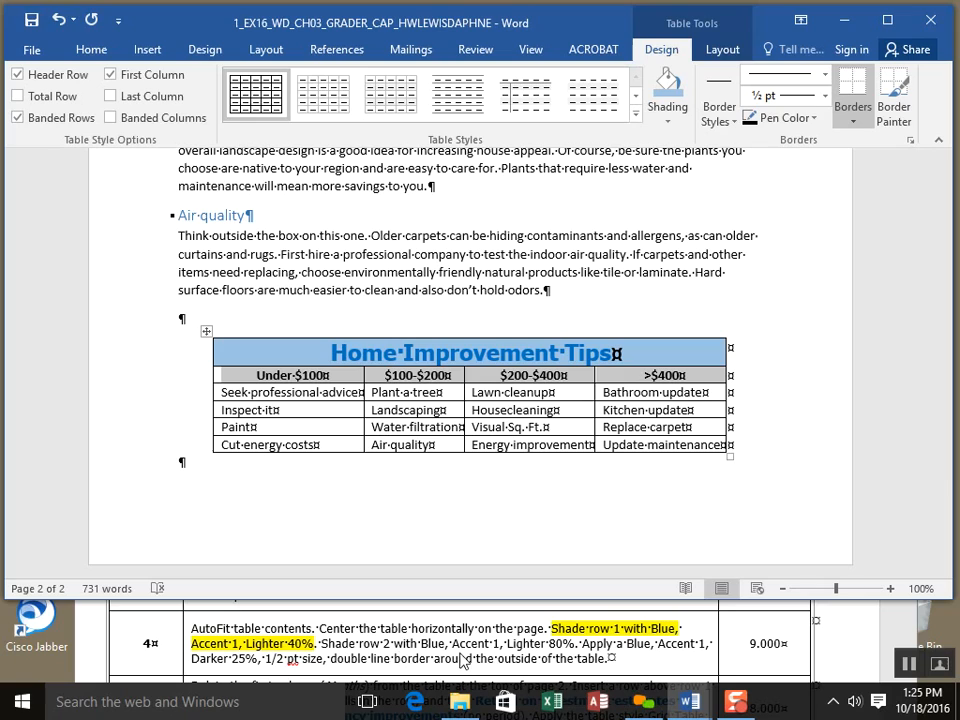
{"action": "left_click", "coordinate": [668, 122]}
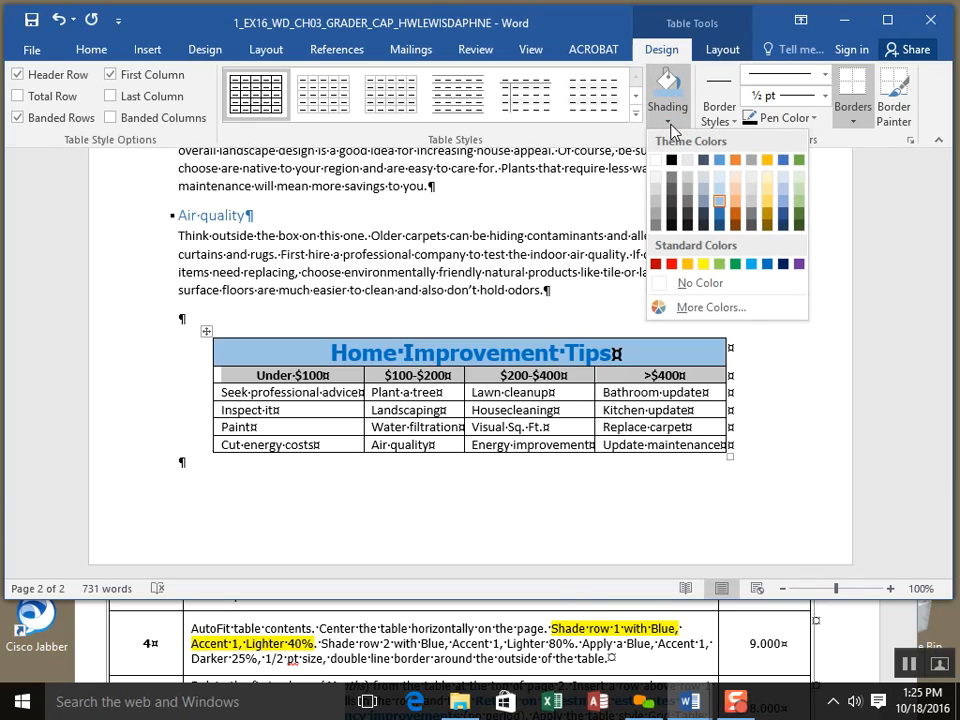
{"action": "left_click", "coordinate": [722, 178]}
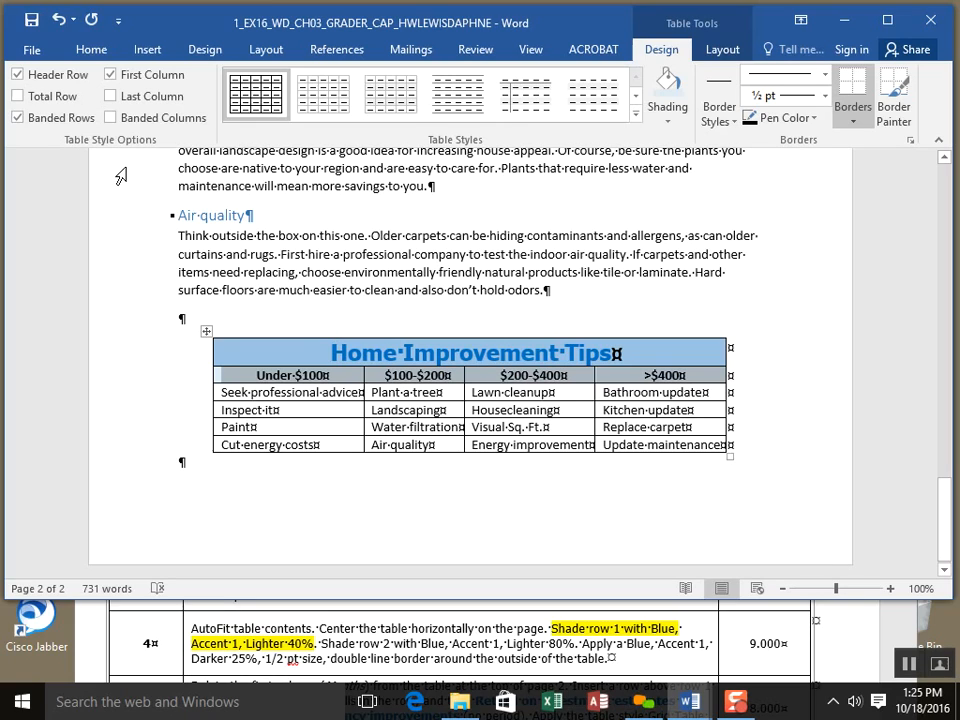
{"action": "left_click", "coordinate": [31, 22]}
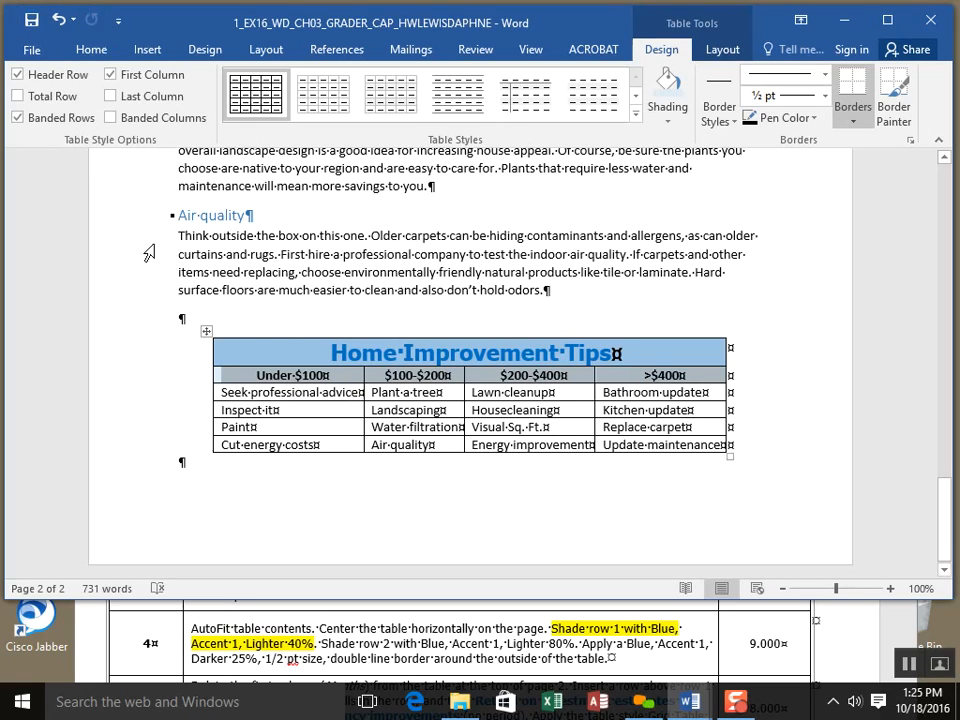
{"action": "left_click", "coordinate": [206, 331]}
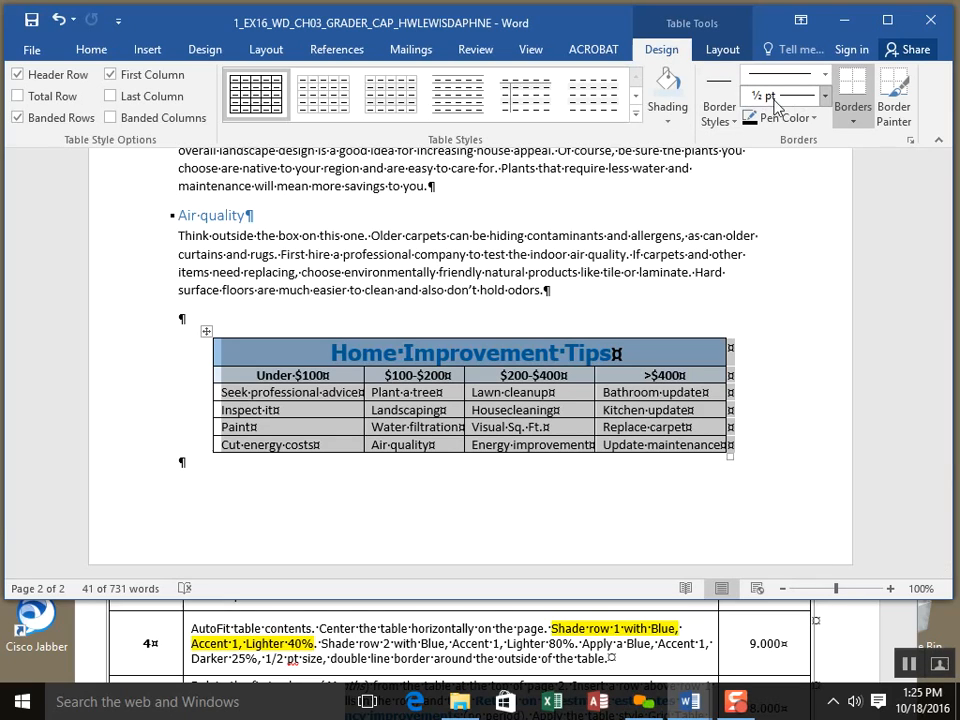
Step: Paint the table's right, top, left and bottom edges with the double solid ½ pt Accent 1 border
{"action": "left_click", "coordinate": [826, 96]}
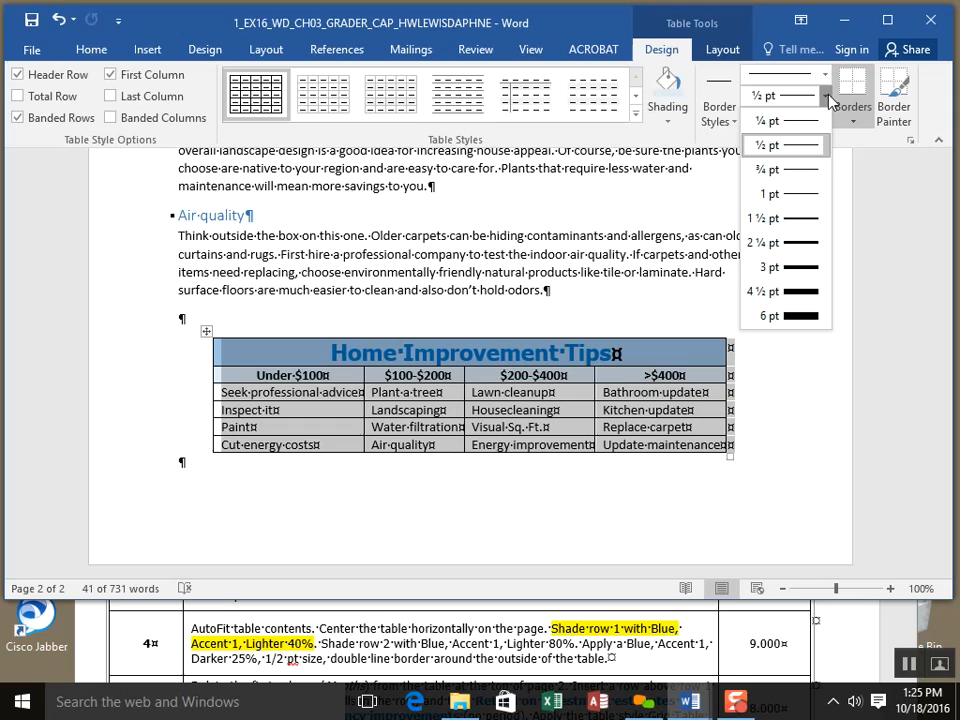
{"action": "left_click", "coordinate": [815, 220]}
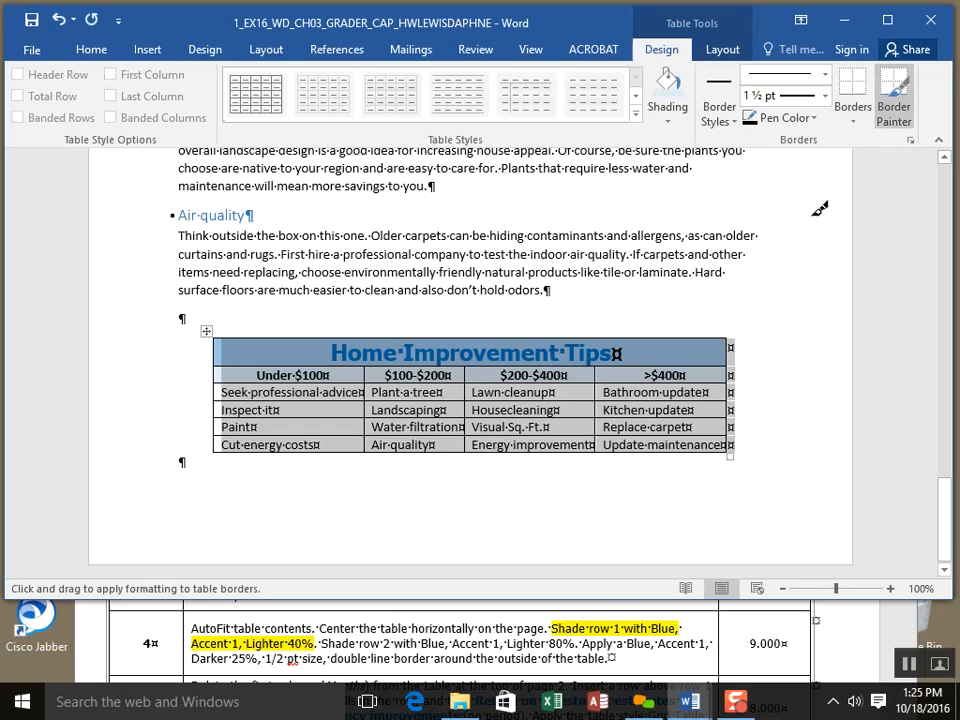
{"action": "left_click", "coordinate": [736, 122]}
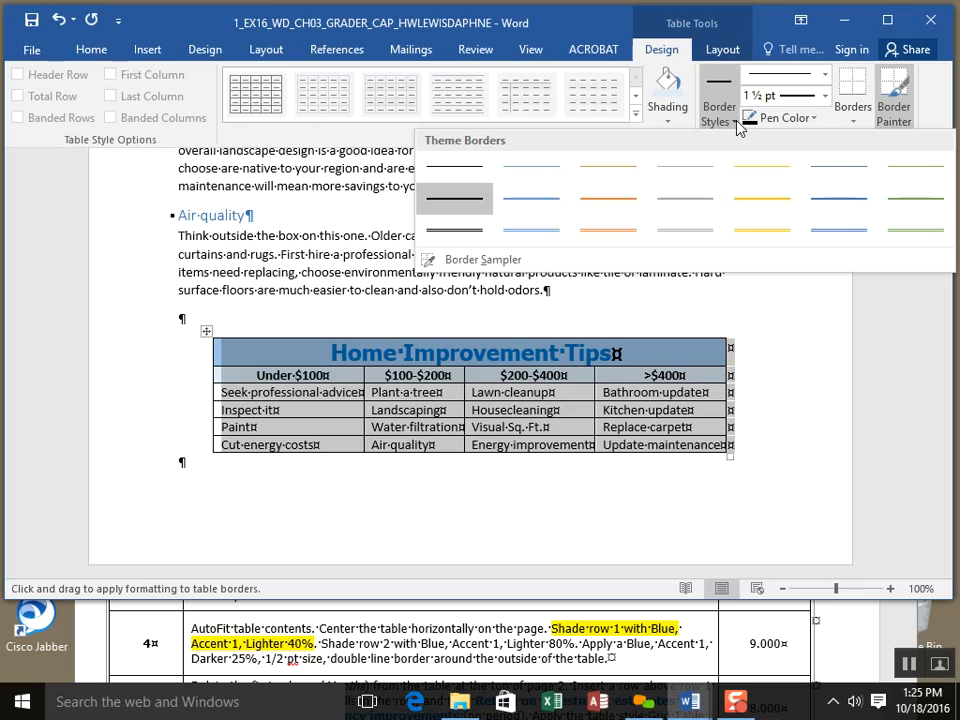
{"action": "left_click", "coordinate": [553, 232]}
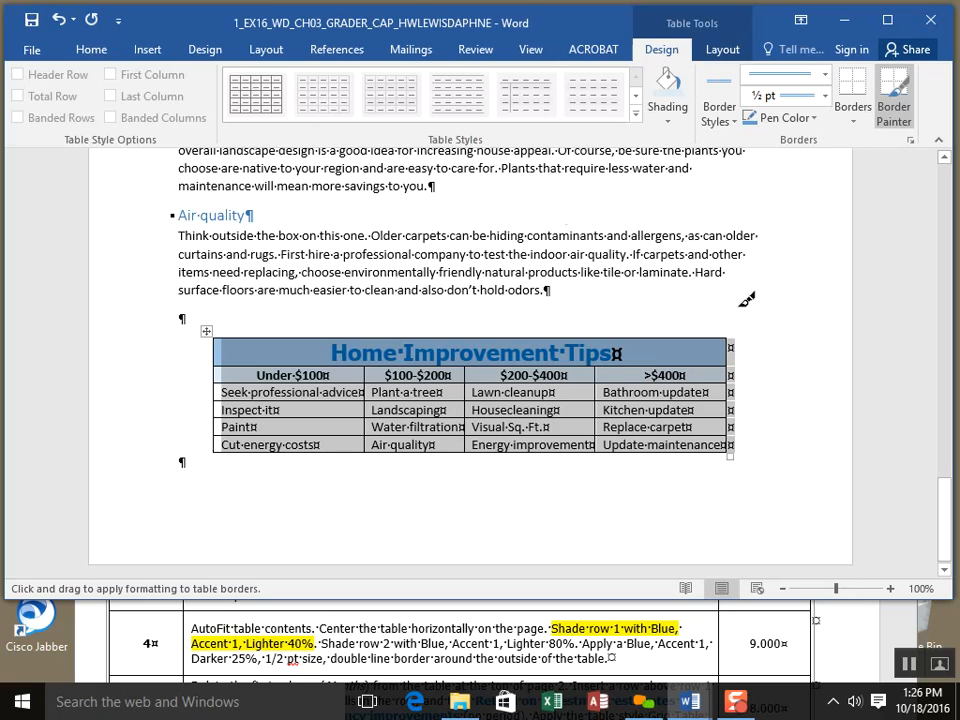
{"action": "left_click_drag", "start_coordinate": [737, 330], "coordinate": [738, 440]}
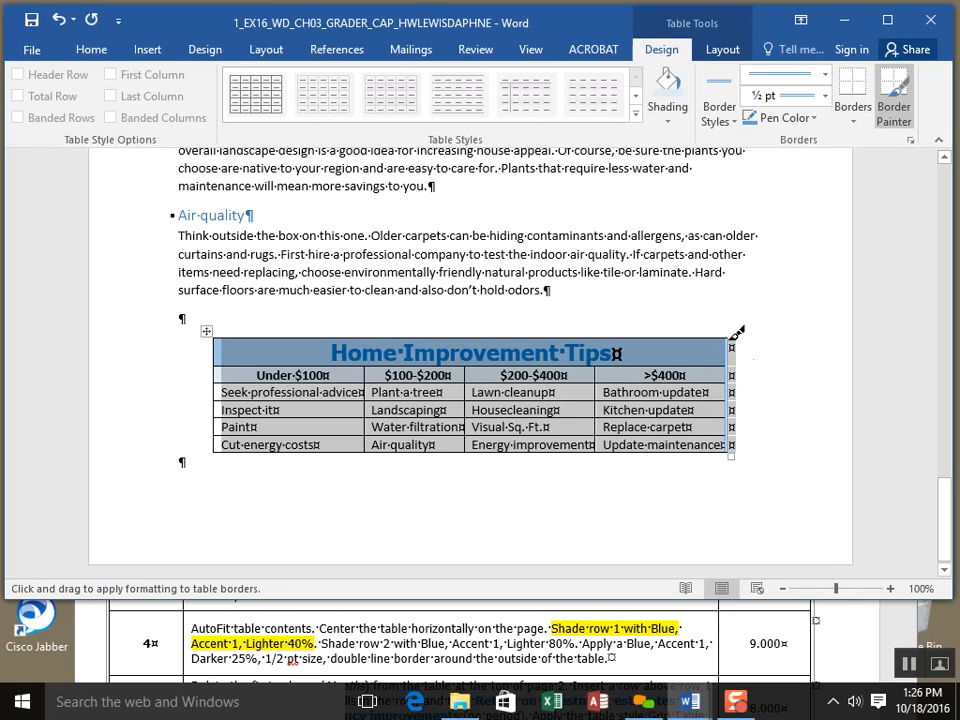
{"action": "left_click_drag", "start_coordinate": [739, 336], "coordinate": [675, 339]}
{"action": "mouse_move", "coordinate": [550, 337]}
{"action": "left_mouse_down"}
{"action": "mouse_move", "coordinate": [225, 331]}
{"action": "mouse_move", "coordinate": [222, 448]}
{"action": "mouse_move", "coordinate": [435, 460]}
{"action": "mouse_move", "coordinate": [740, 452]}
{"action": "left_mouse_up"}
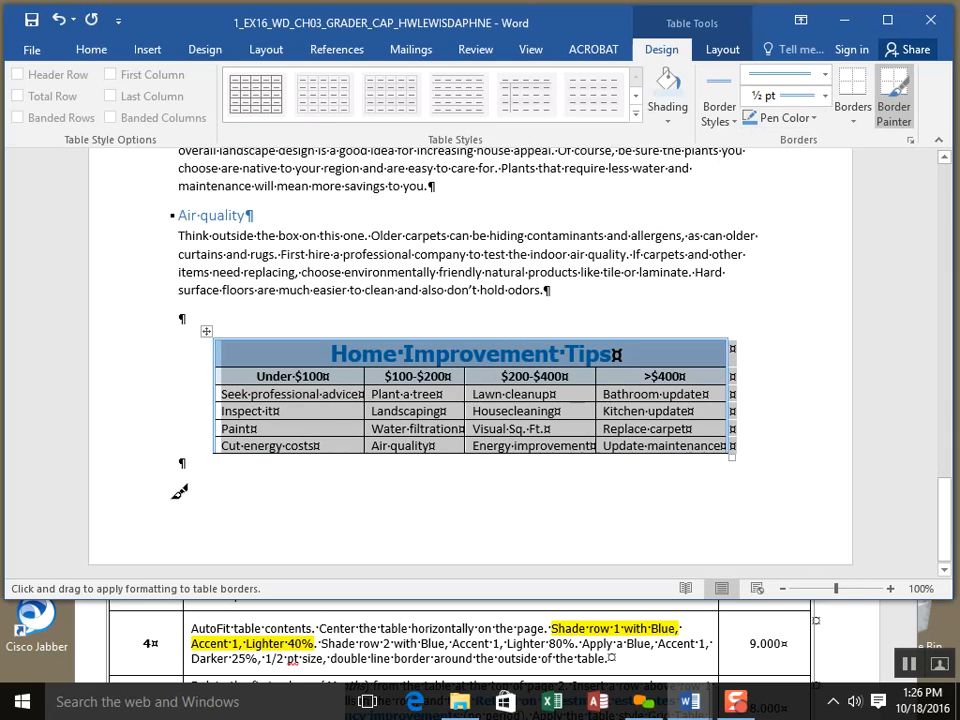
{"action": "left_click_drag", "start_coordinate": [222, 446], "coordinate": [730, 446]}
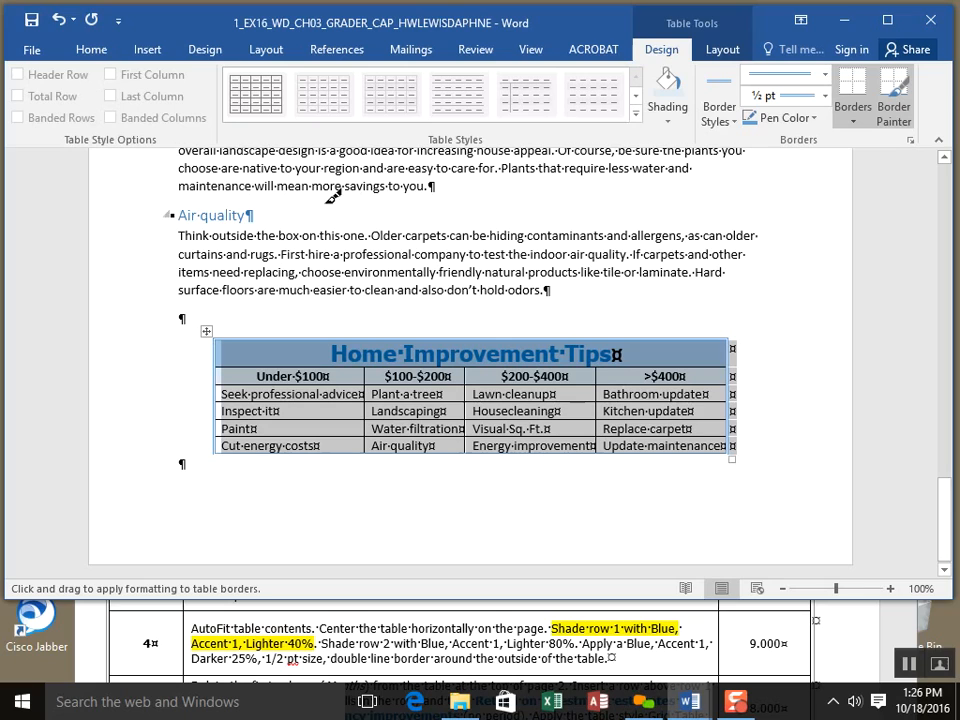
Step: Save, then repaint the bottom edge with the ½ pt double-line border and zoom to 90%
{"action": "left_click", "coordinate": [30, 20]}
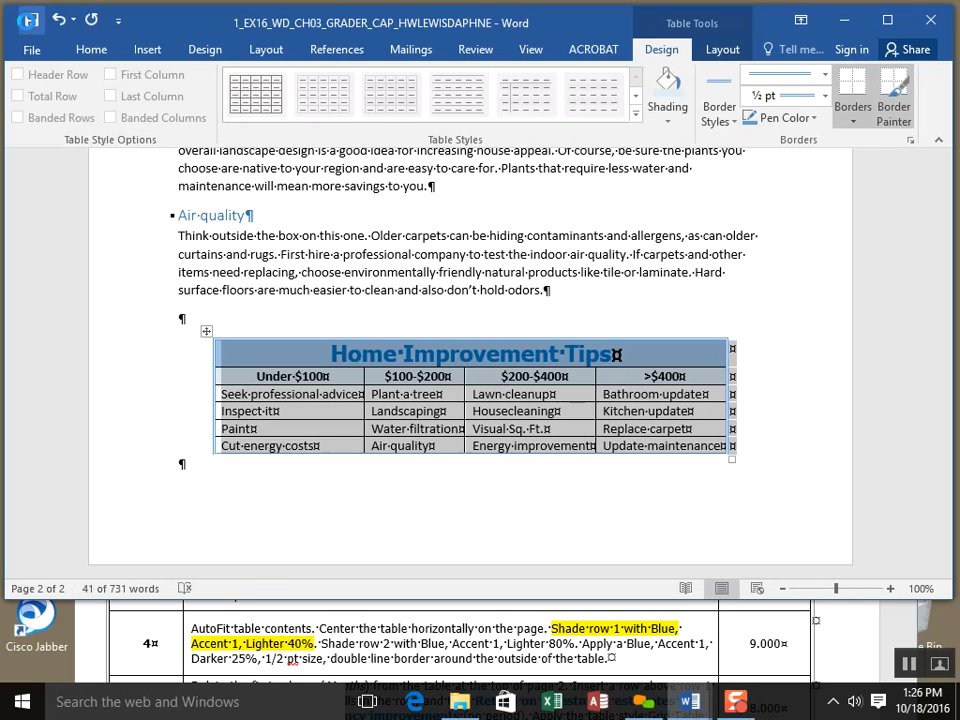
{"action": "left_click", "coordinate": [321, 497]}
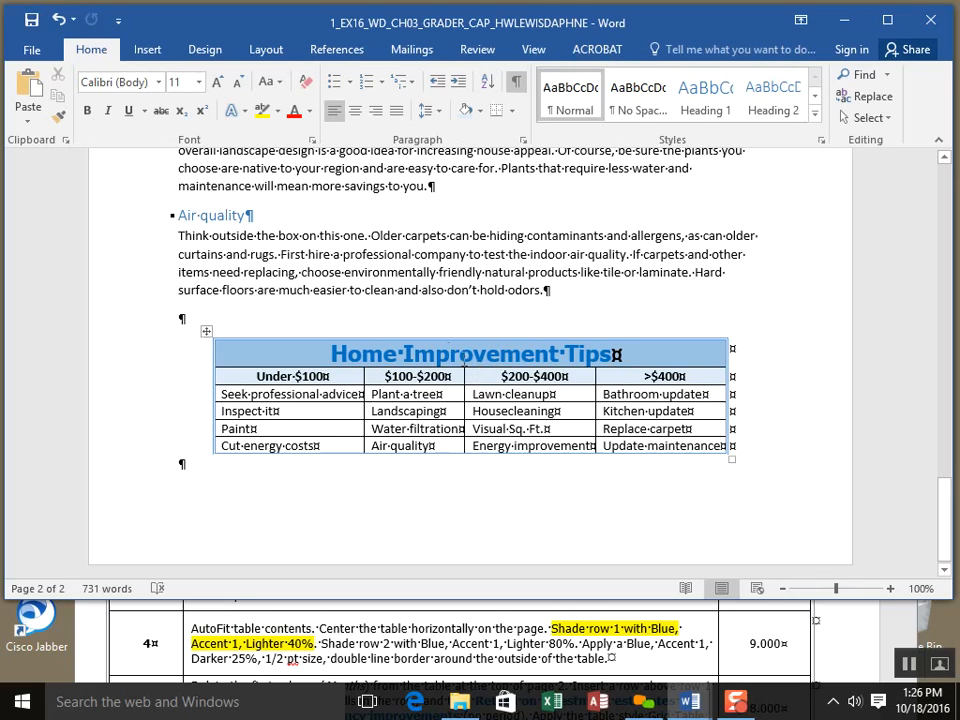
{"action": "left_click", "coordinate": [209, 330]}
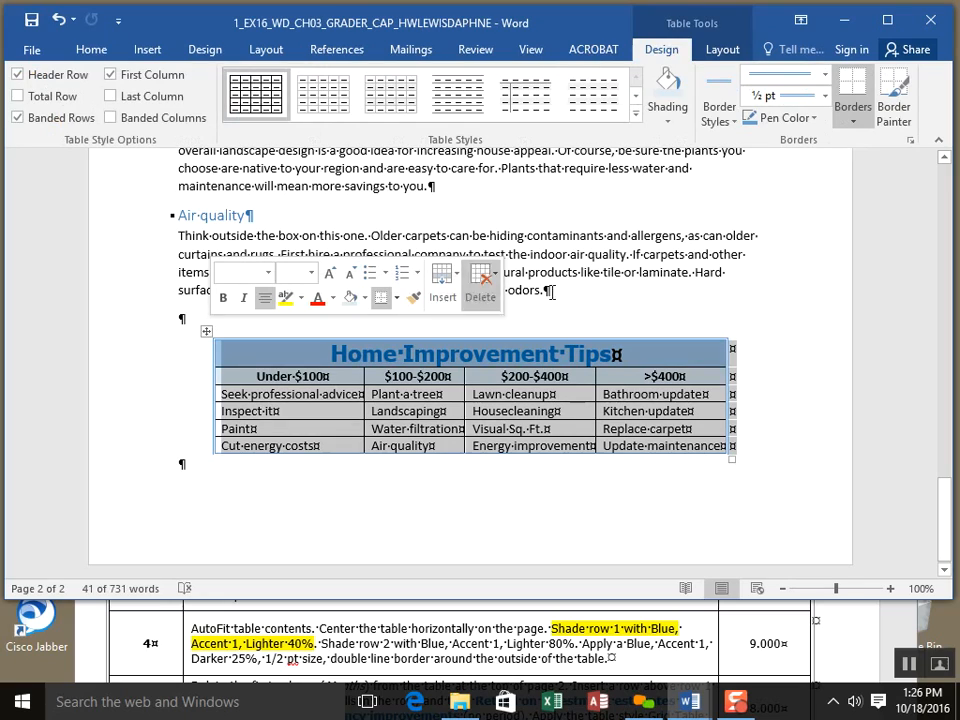
{"action": "left_click", "coordinate": [826, 97]}
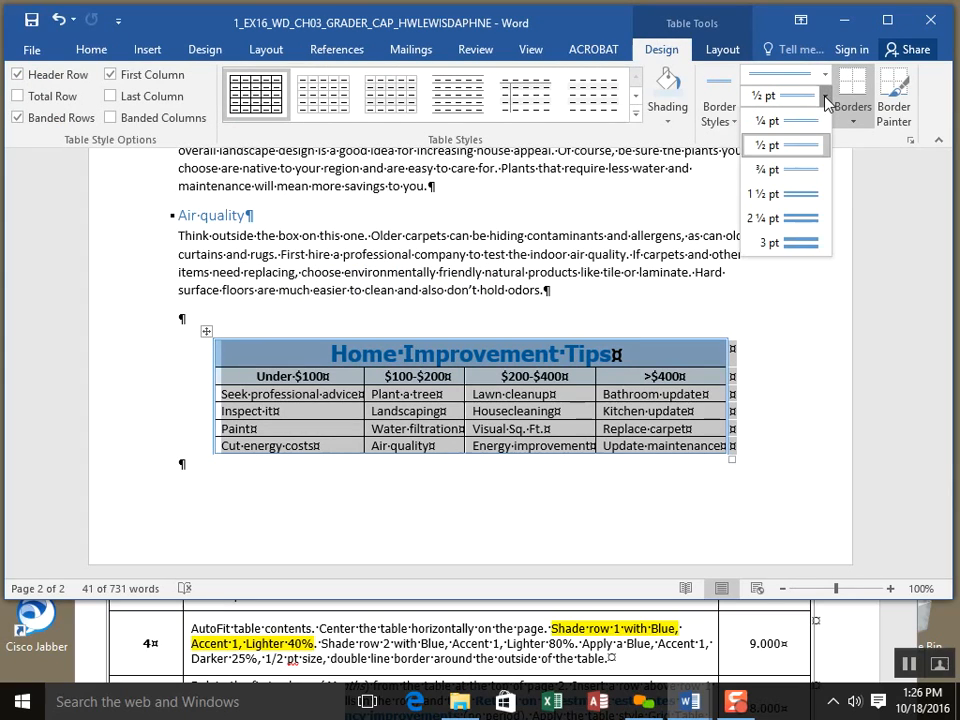
{"action": "left_click", "coordinate": [808, 127]}
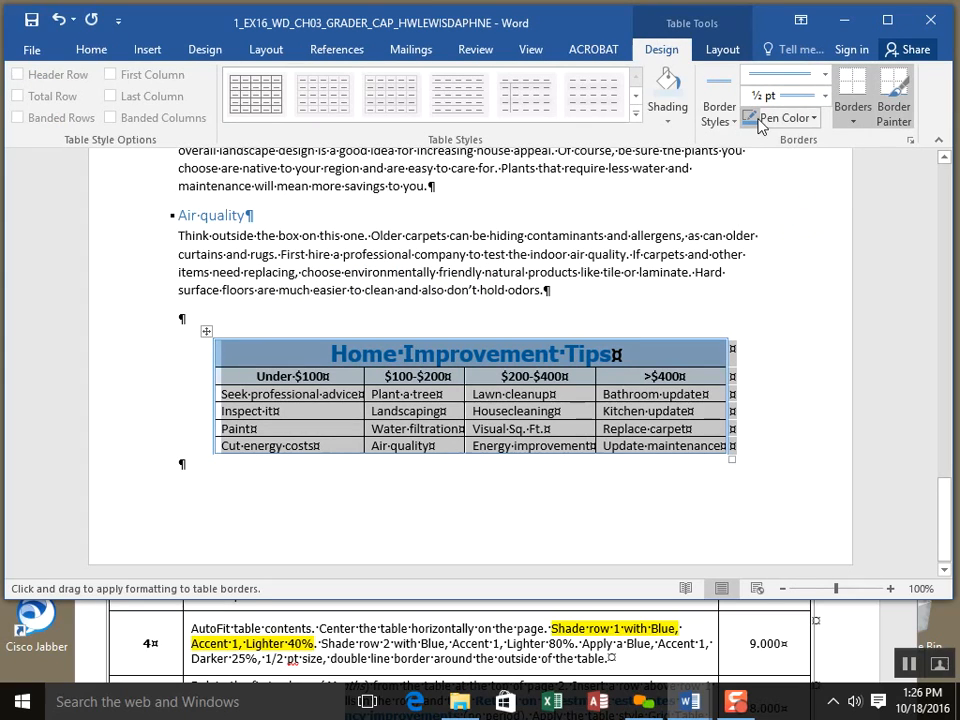
{"action": "left_click", "coordinate": [732, 120]}
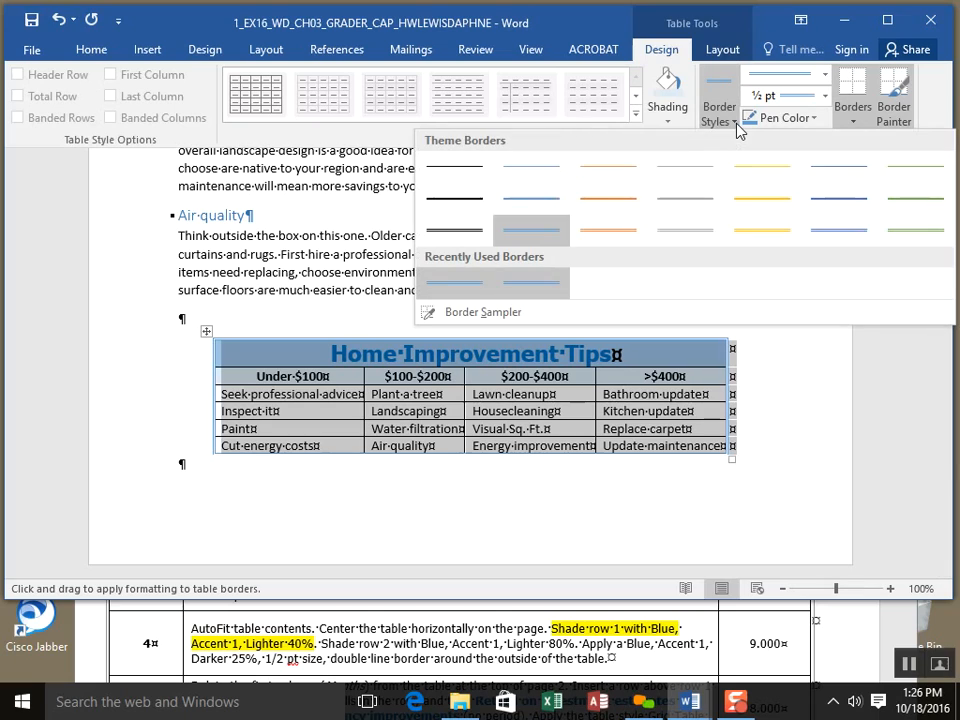
{"action": "left_click", "coordinate": [533, 231]}
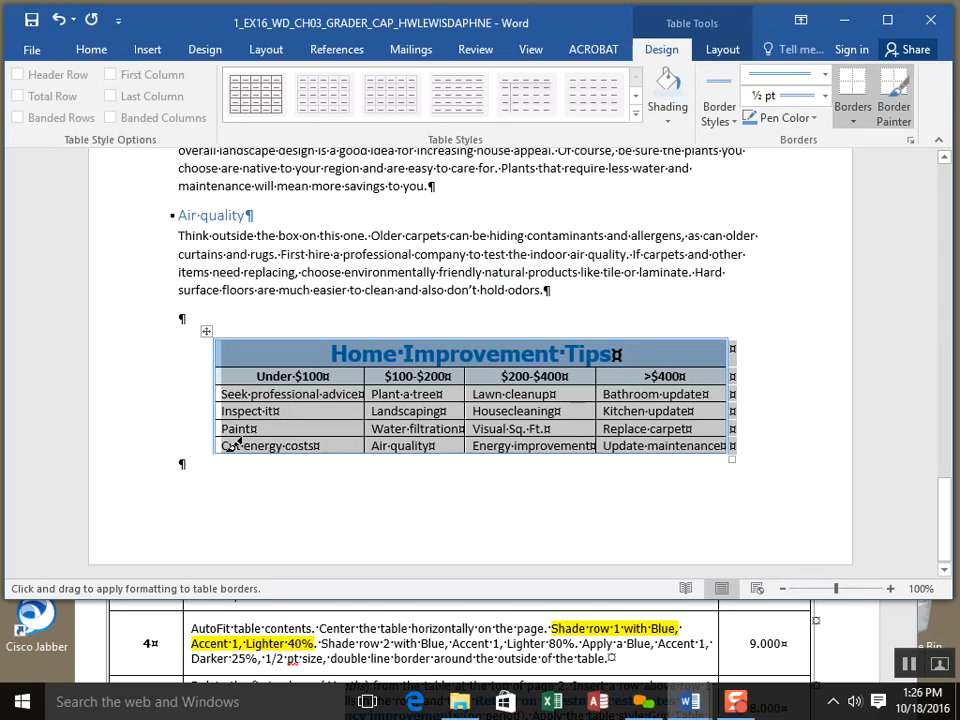
{"action": "left_click_drag", "start_coordinate": [222, 450], "coordinate": [677, 444]}
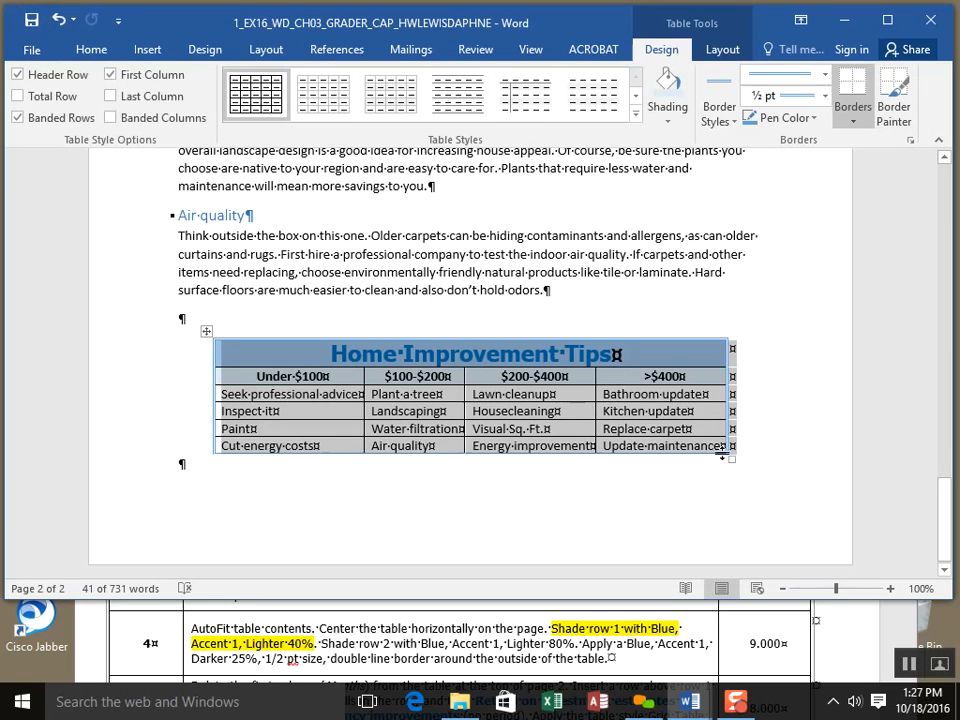
{"action": "left_click", "coordinate": [782, 588]}
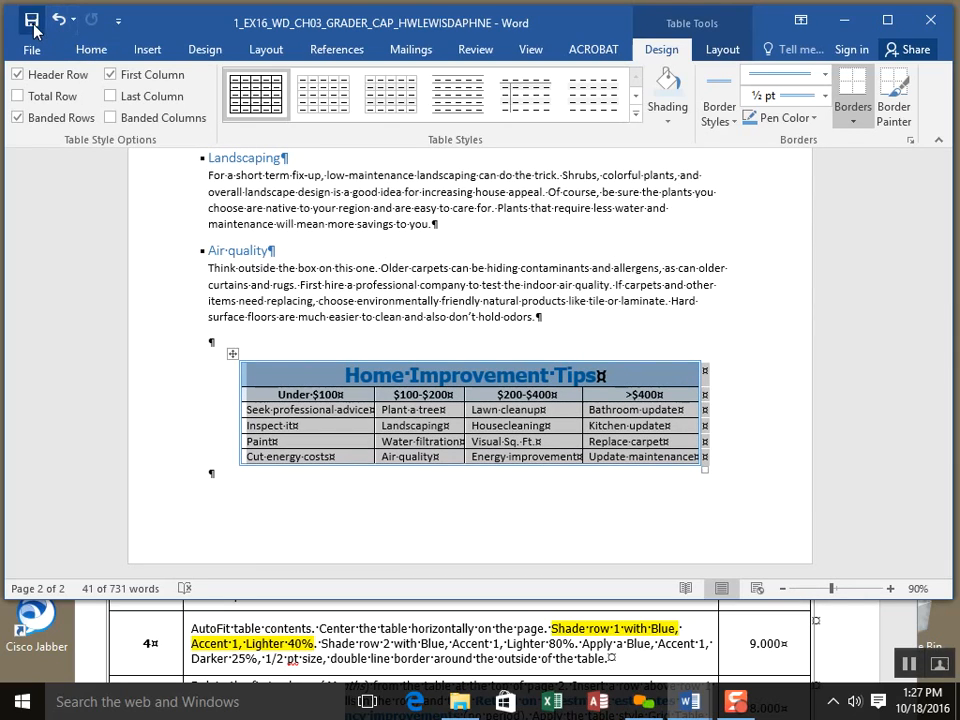
Step: Show step 5 in the instructions window, then return to the report and scroll up to the energy-savings table
{"action": "left_click", "coordinate": [860, 664]}
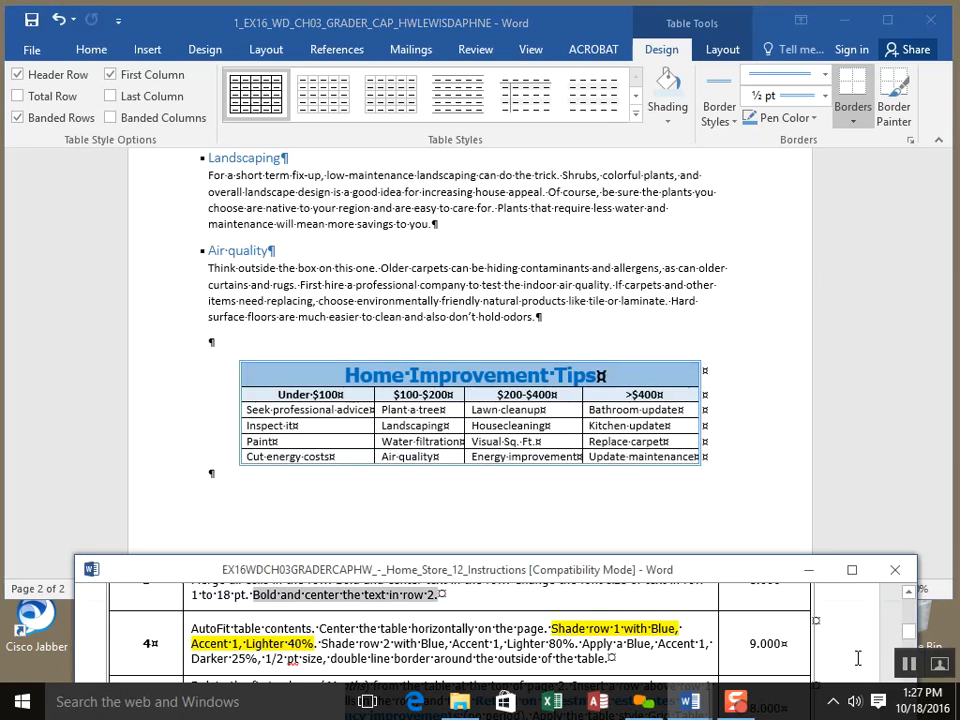
{"action": "mouse_move", "coordinate": [908, 635]}
{"action": "left_mouse_down"}
{"action": "mouse_move", "coordinate": [909, 645]}
{"action": "mouse_move", "coordinate": [912, 622]}
{"action": "left_mouse_up"}
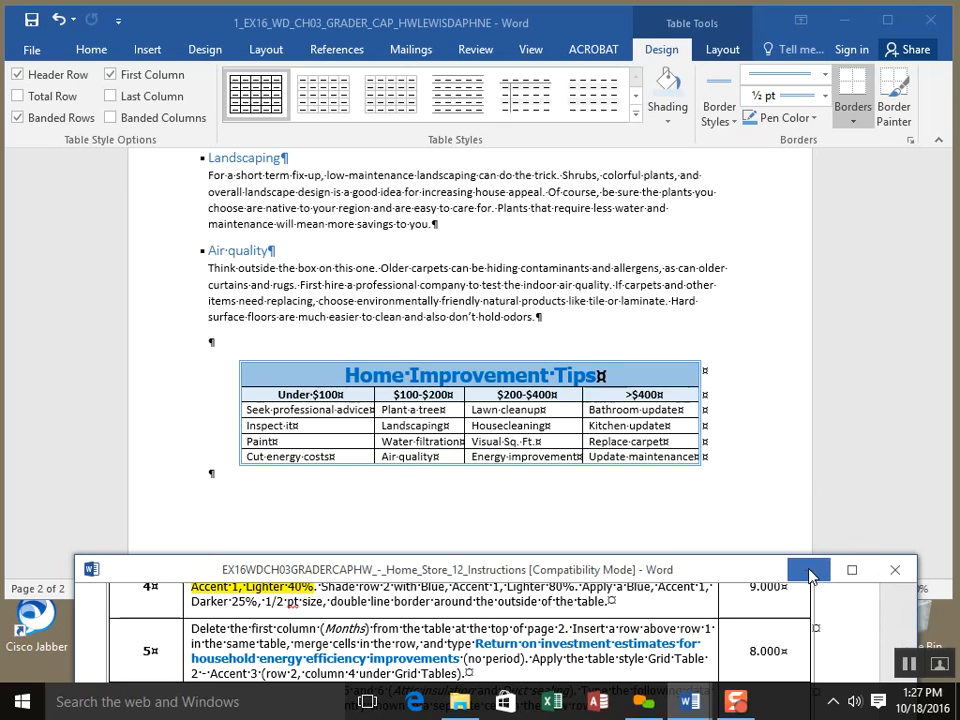
{"action": "left_click_drag", "start_coordinate": [760, 575], "coordinate": [760, 572]}
{"action": "left_click", "coordinate": [878, 484]}
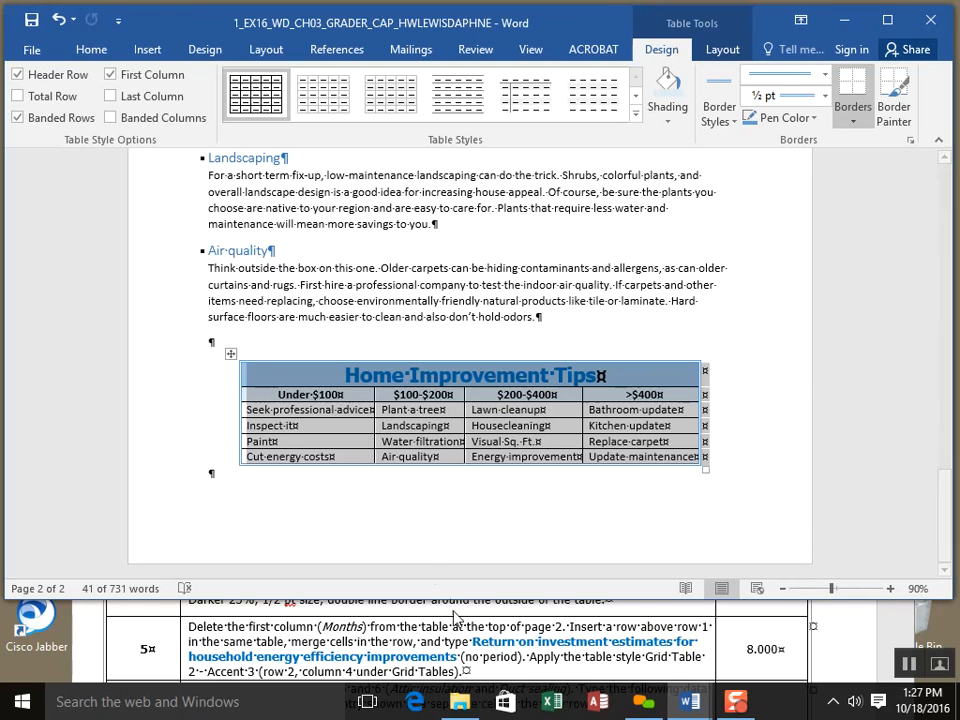
{"action": "left_click", "coordinate": [785, 471]}
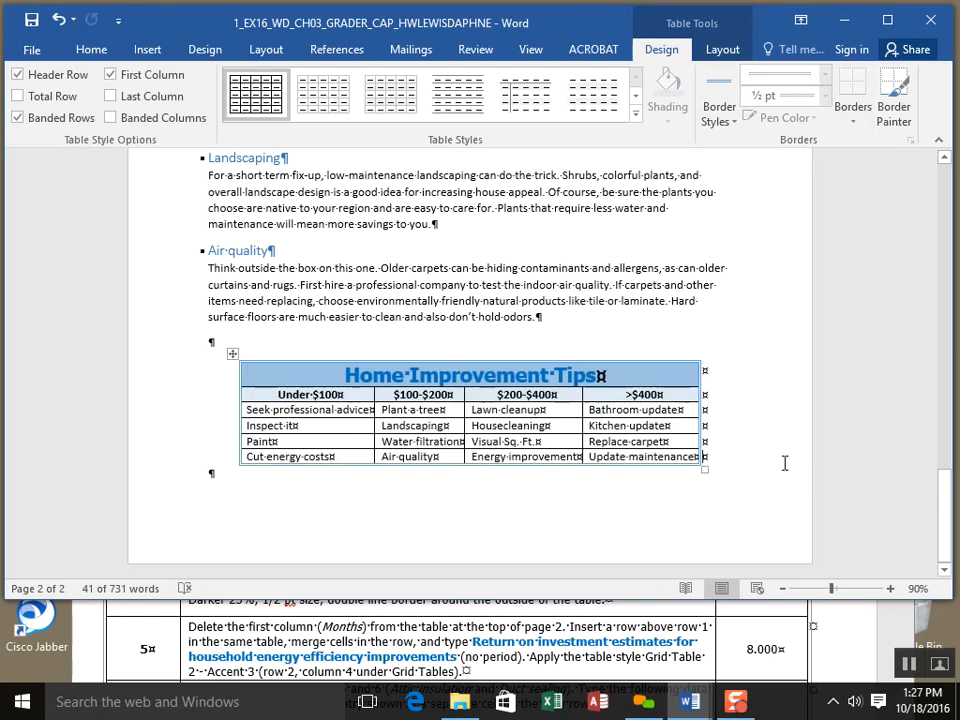
{"action": "scroll", "coordinate": [785, 463], "scroll_direction": "up", "scroll_amount": 7}
{"action": "scroll", "coordinate": [785, 463], "scroll_direction": "up", "scroll_amount": 2}
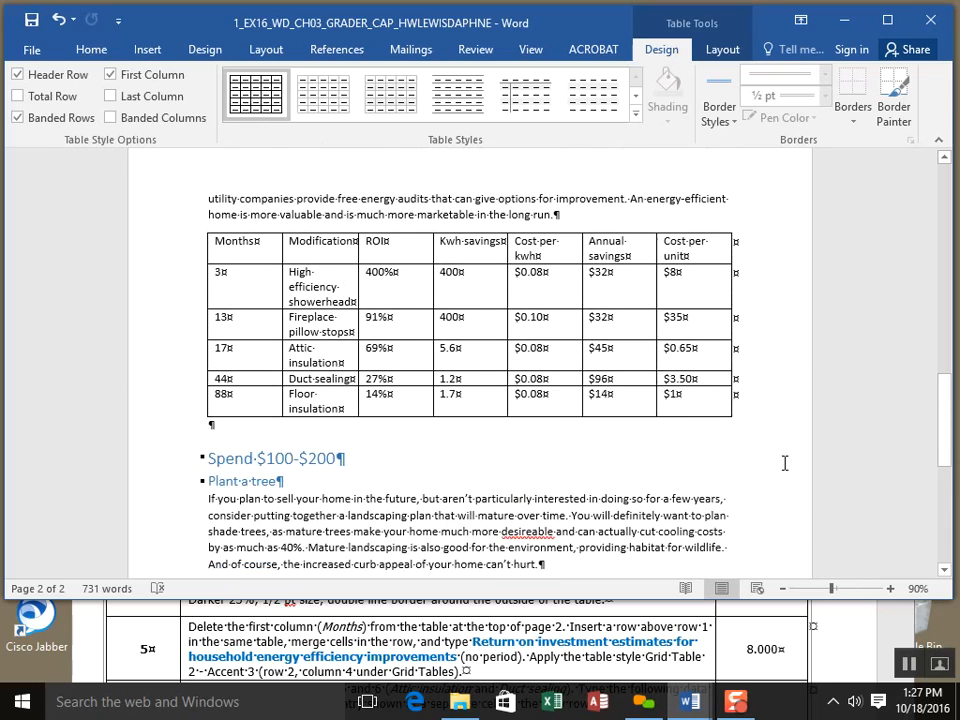
{"action": "left_click", "coordinate": [253, 261]}
{"action": "left_click", "coordinate": [411, 281]}
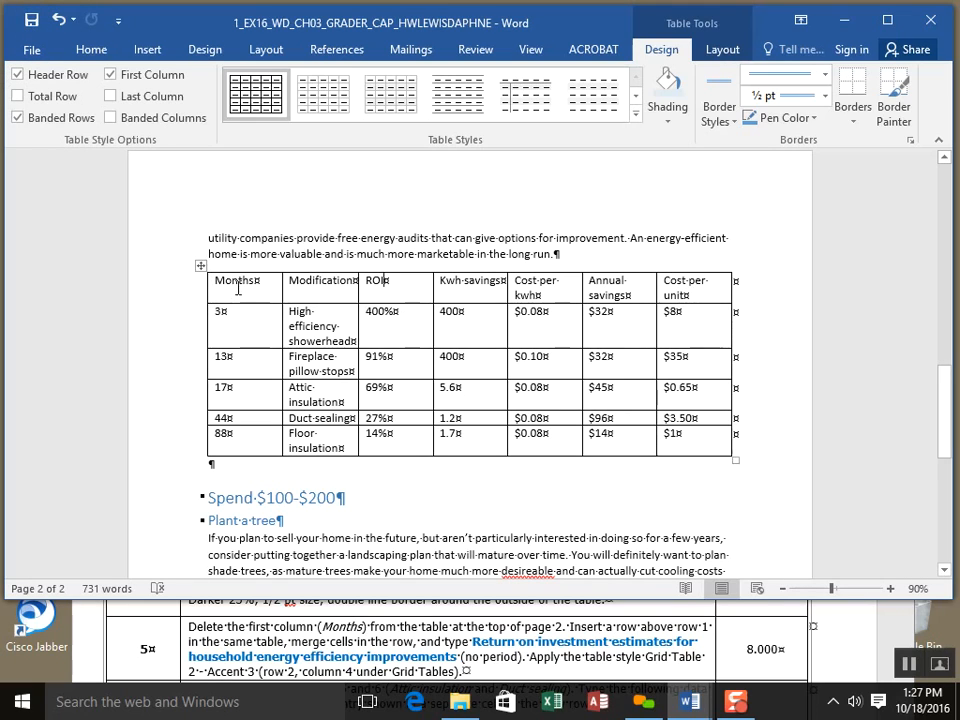
{"action": "left_click_drag", "start_coordinate": [216, 284], "coordinate": [252, 432]}
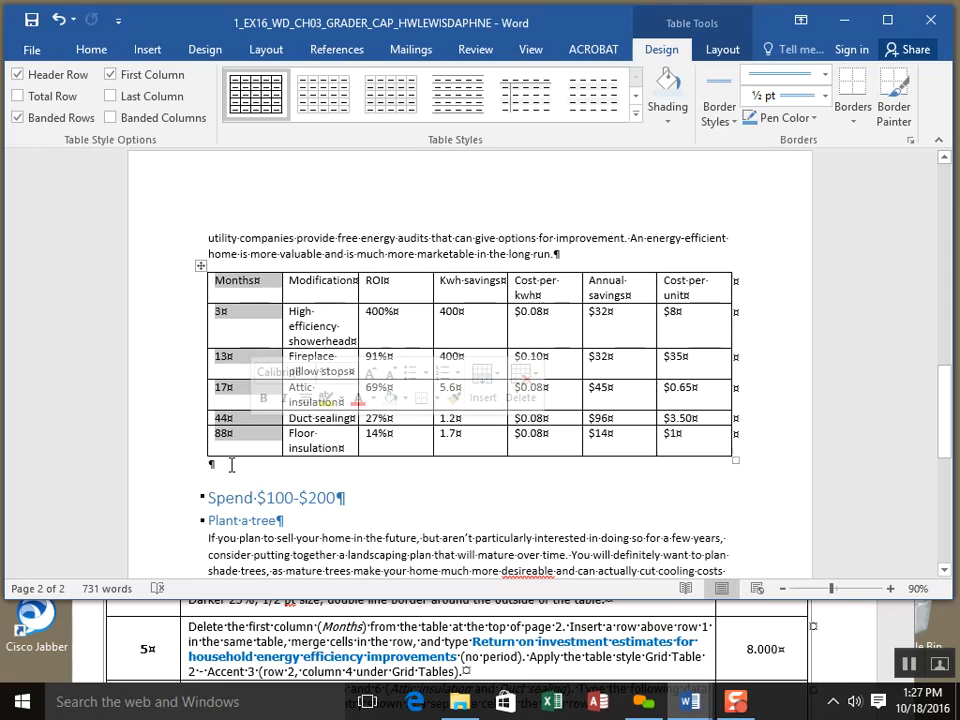
{"action": "key", "text": "Delete"}
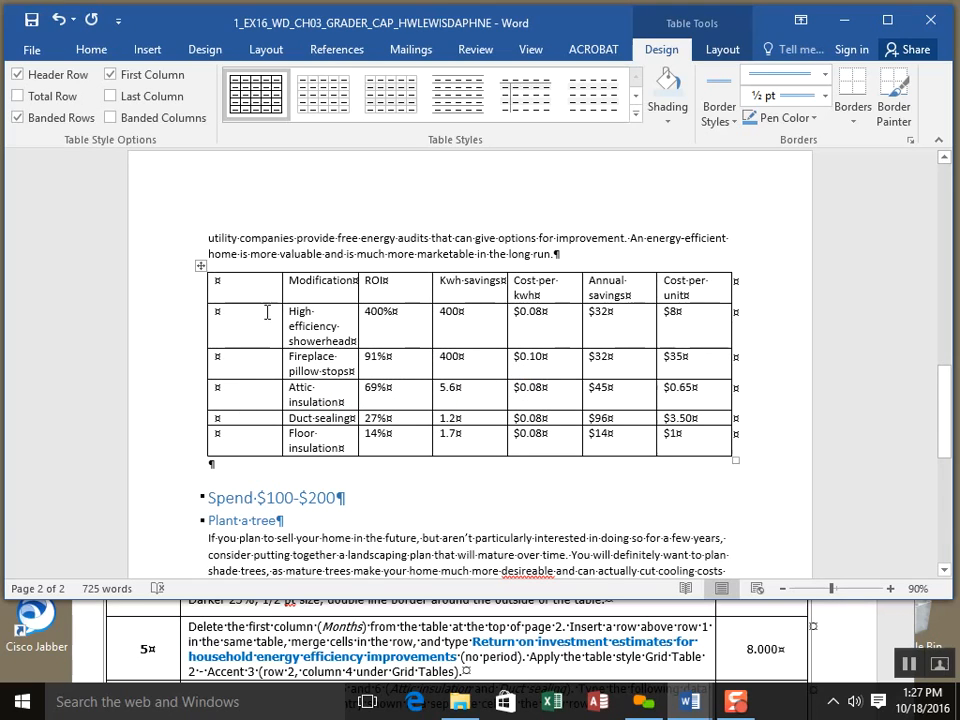
{"action": "left_click", "coordinate": [60, 18]}
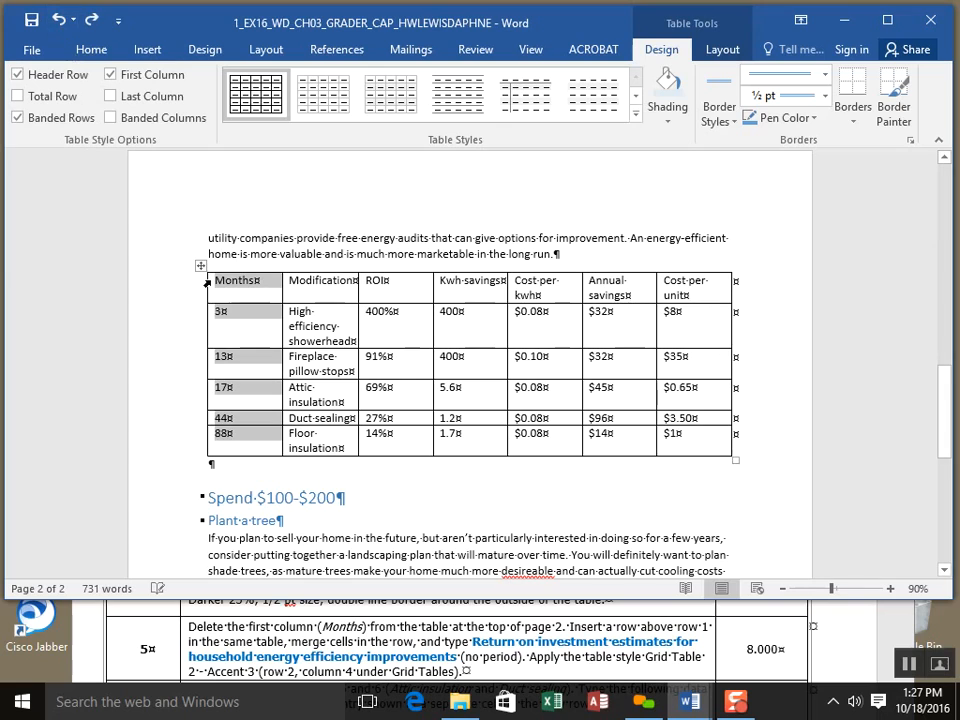
{"action": "right_click", "coordinate": [248, 294]}
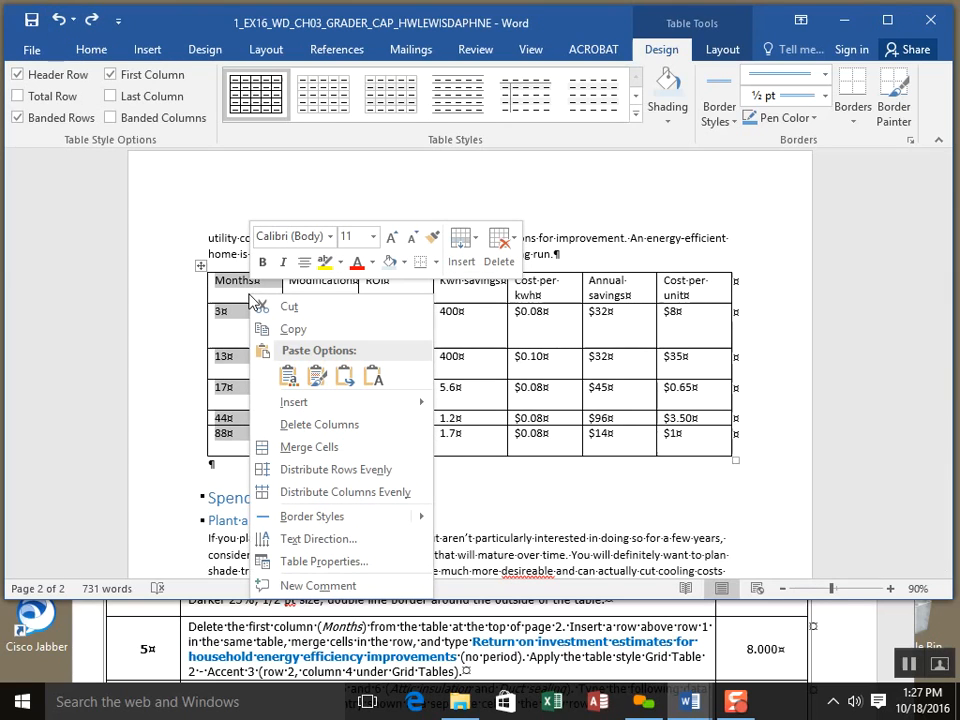
{"action": "left_click", "coordinate": [376, 424]}
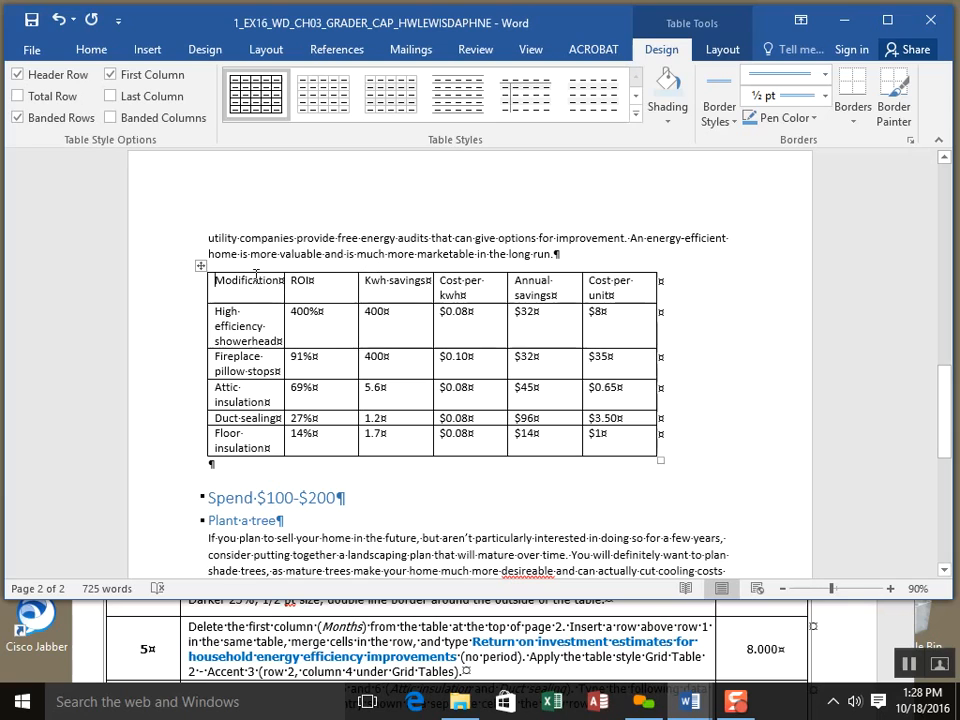
{"action": "left_click_drag", "start_coordinate": [255, 276], "coordinate": [268, 441]}
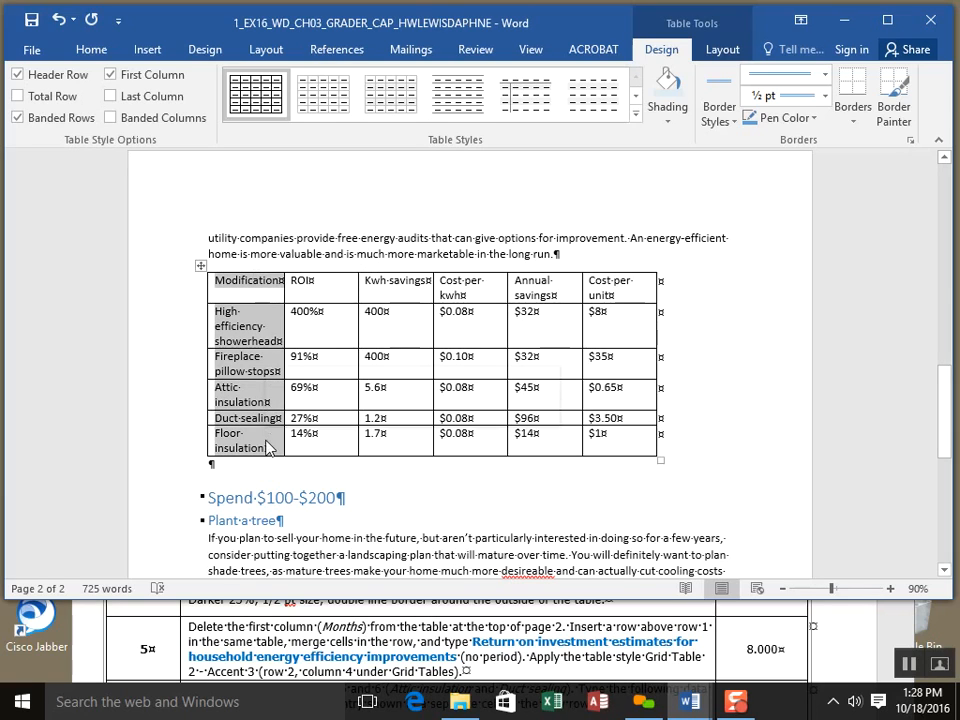
{"action": "right_click", "coordinate": [262, 325]}
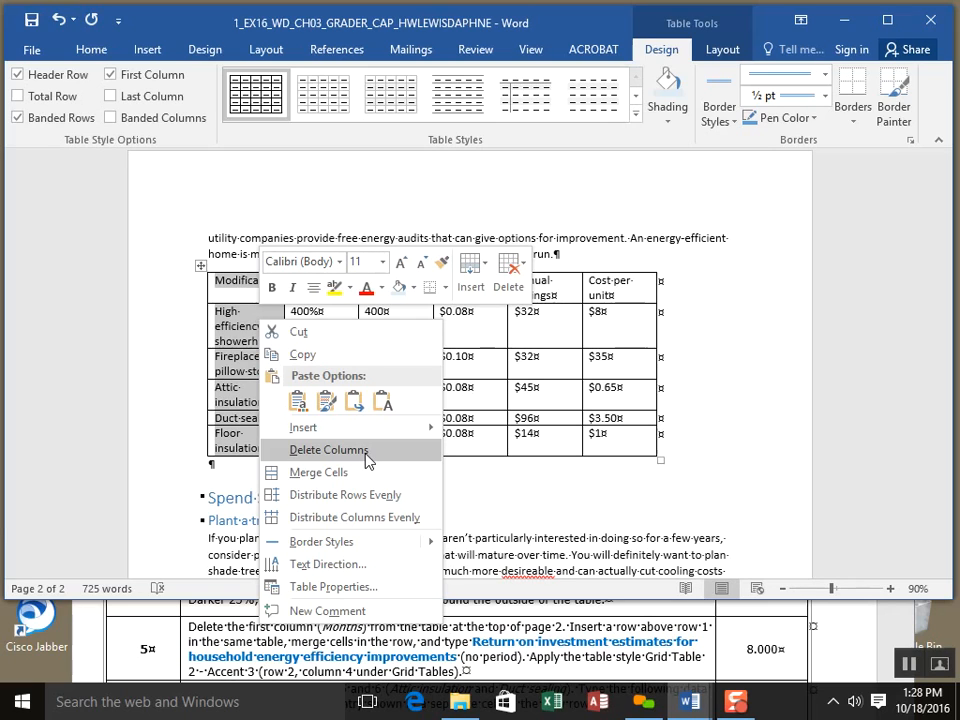
{"action": "key", "text": "Escape"}
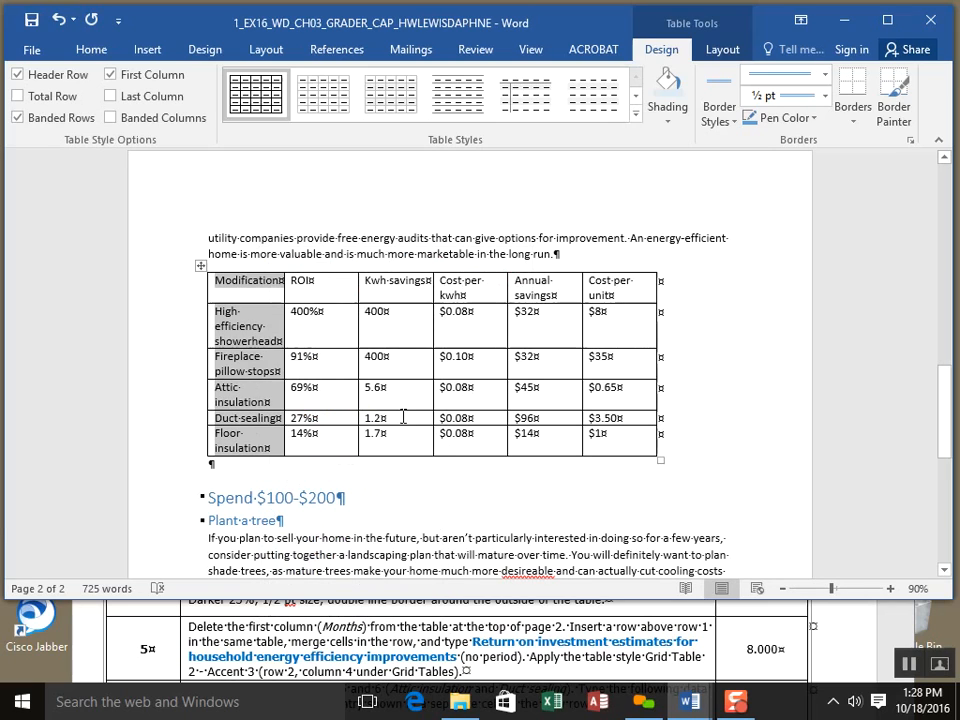
{"action": "left_click", "coordinate": [258, 342]}
{"action": "left_click", "coordinate": [328, 333]}
{"action": "left_click", "coordinate": [398, 330]}
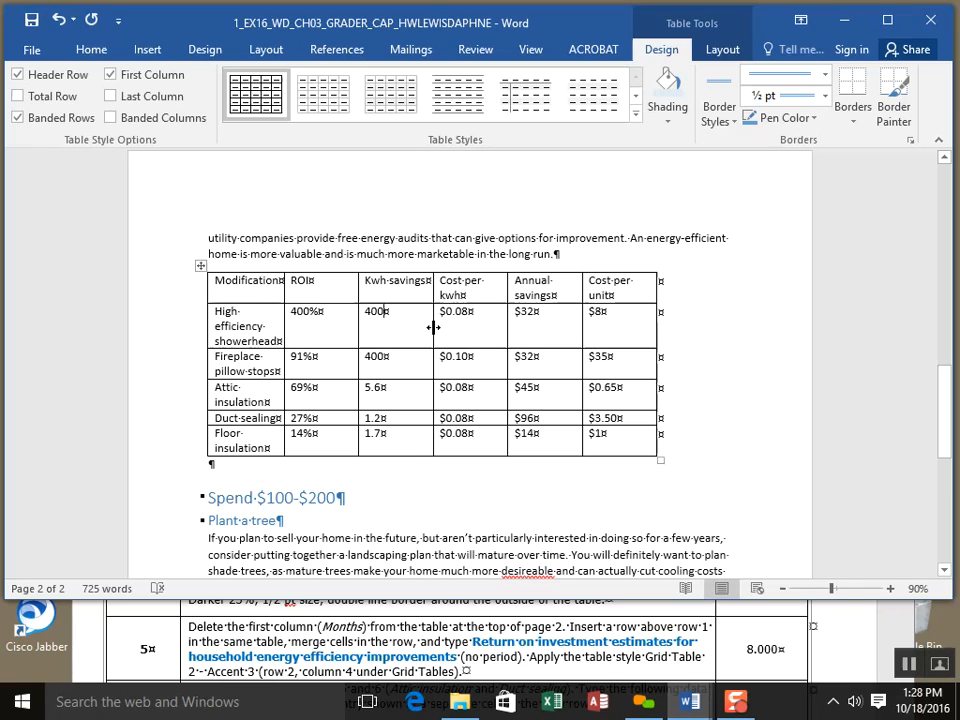
{"action": "left_click", "coordinate": [447, 329]}
{"action": "left_click", "coordinate": [568, 332]}
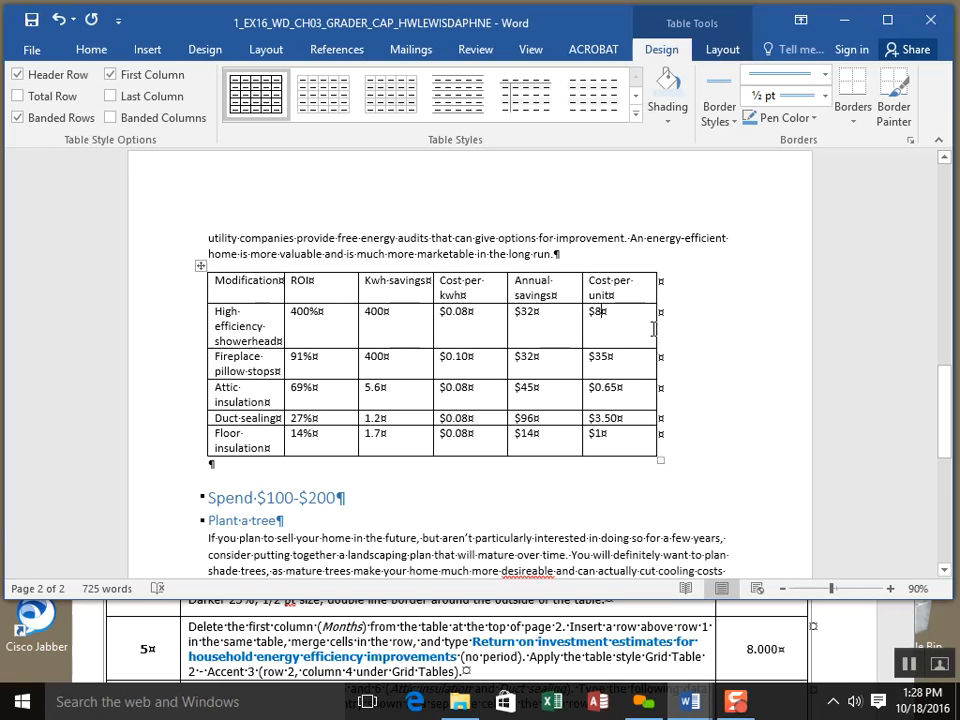
{"action": "left_click", "coordinate": [653, 329]}
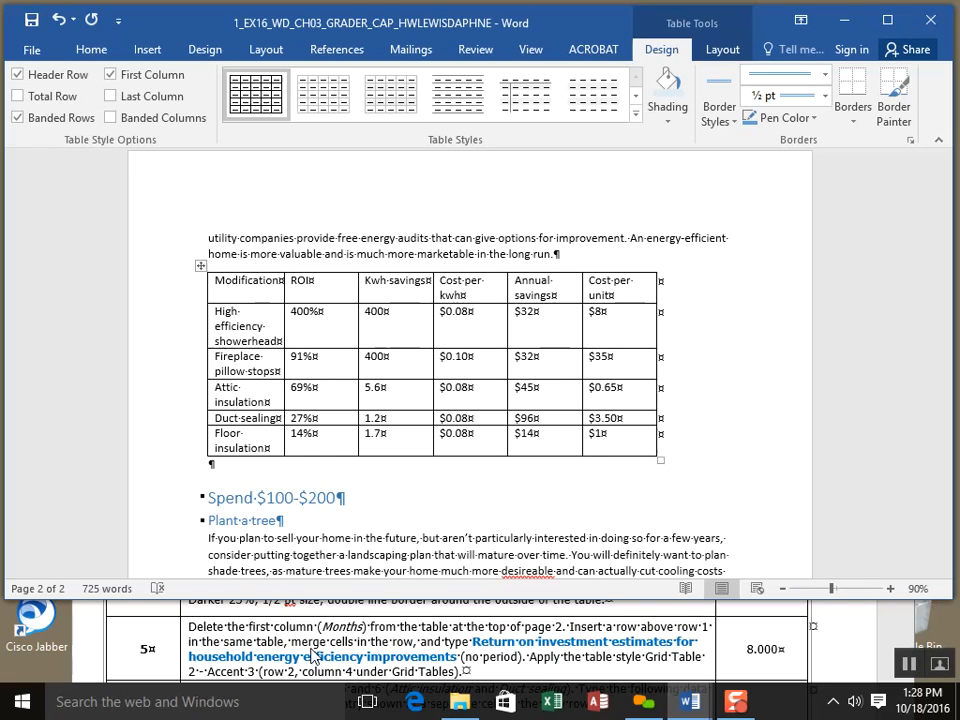
{"action": "left_click", "coordinate": [215, 281]}
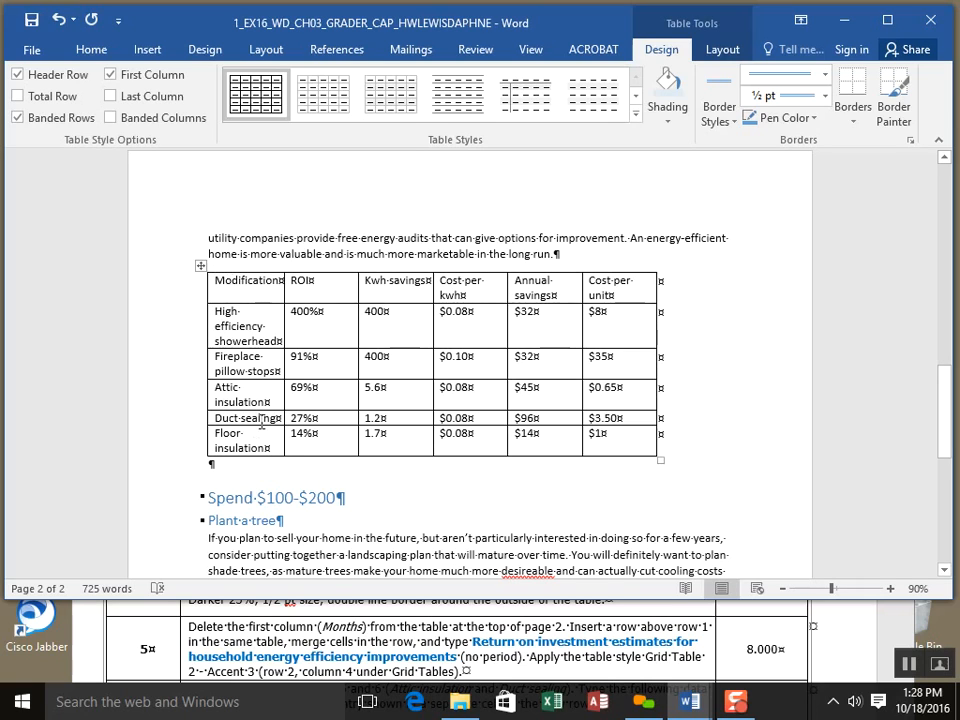
Step: Insert an empty row above the Modification header row and merge it into one cell
{"action": "left_click", "coordinate": [212, 282]}
{"action": "right_click", "coordinate": [216, 284]}
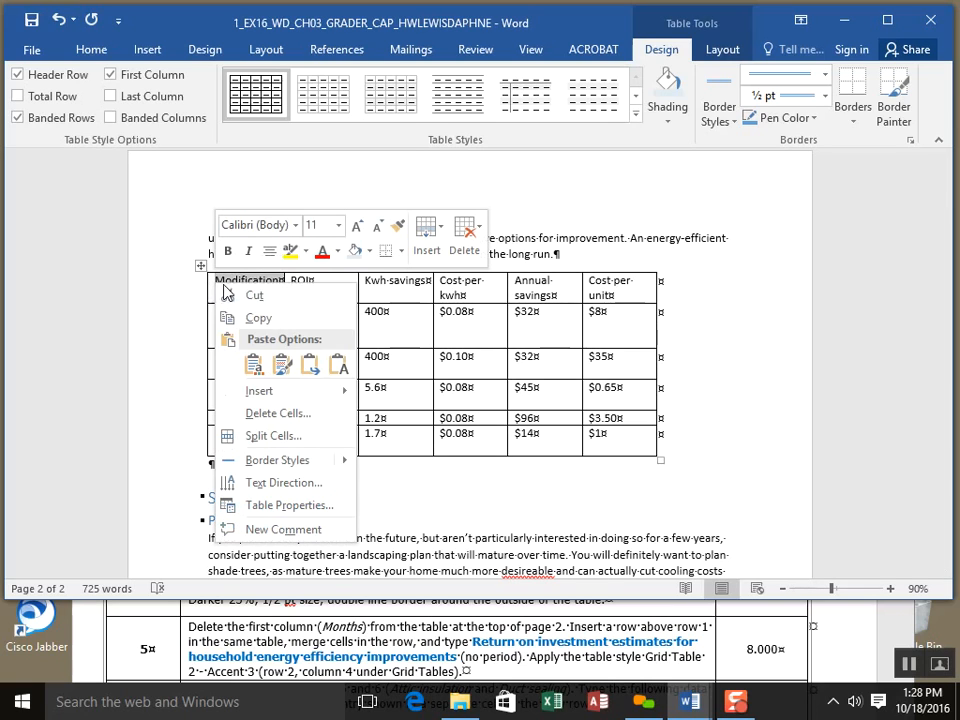
{"action": "mouse_move", "coordinate": [278, 399]}
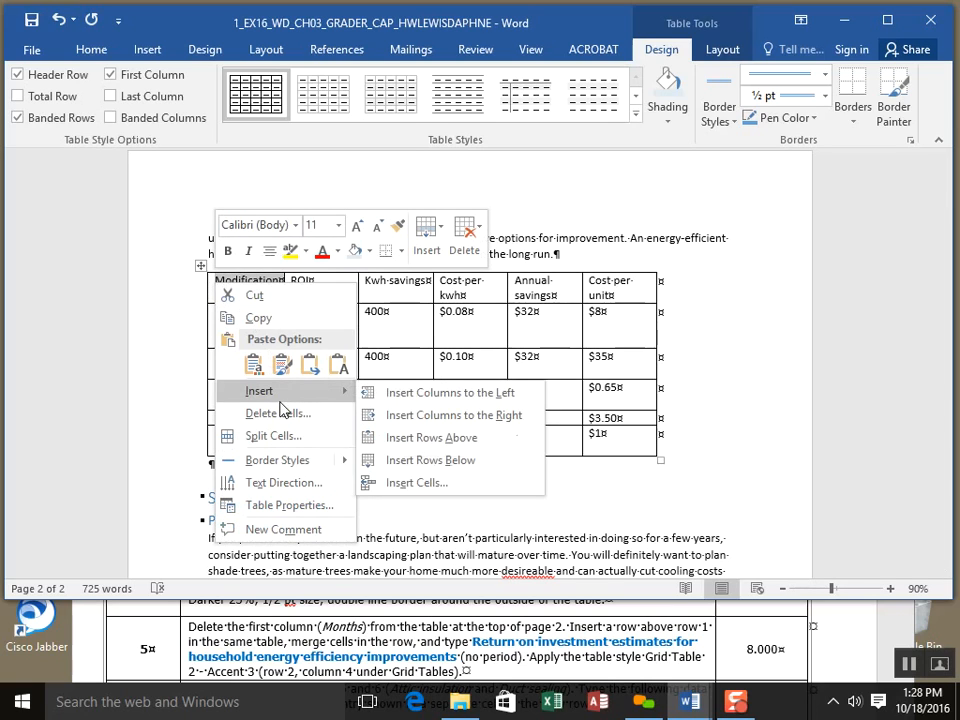
{"action": "left_click", "coordinate": [431, 438]}
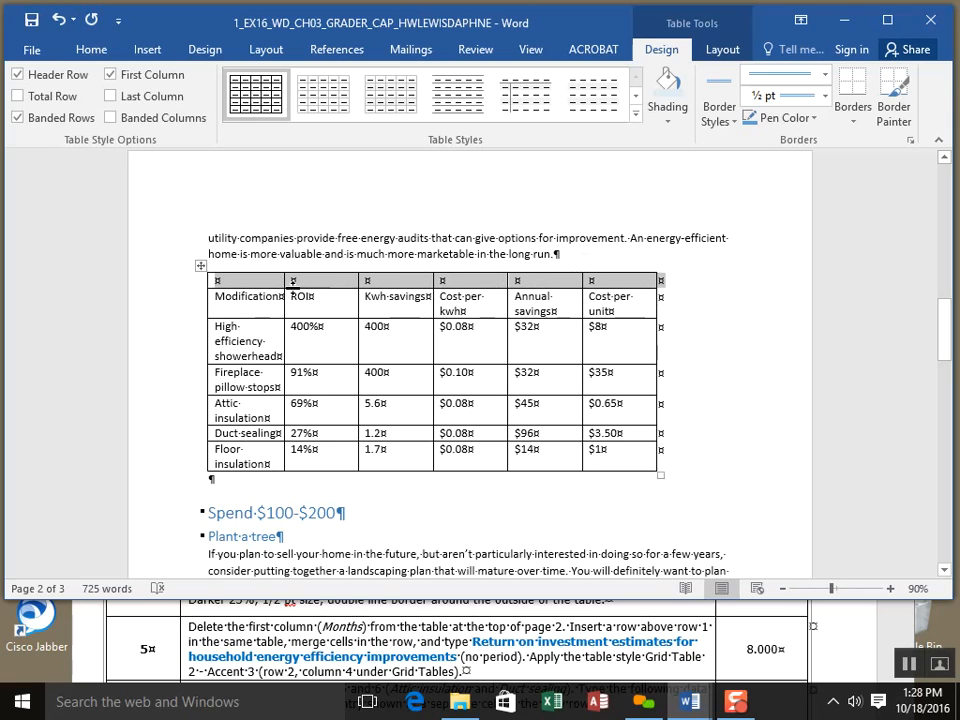
{"action": "right_click", "coordinate": [253, 286]}
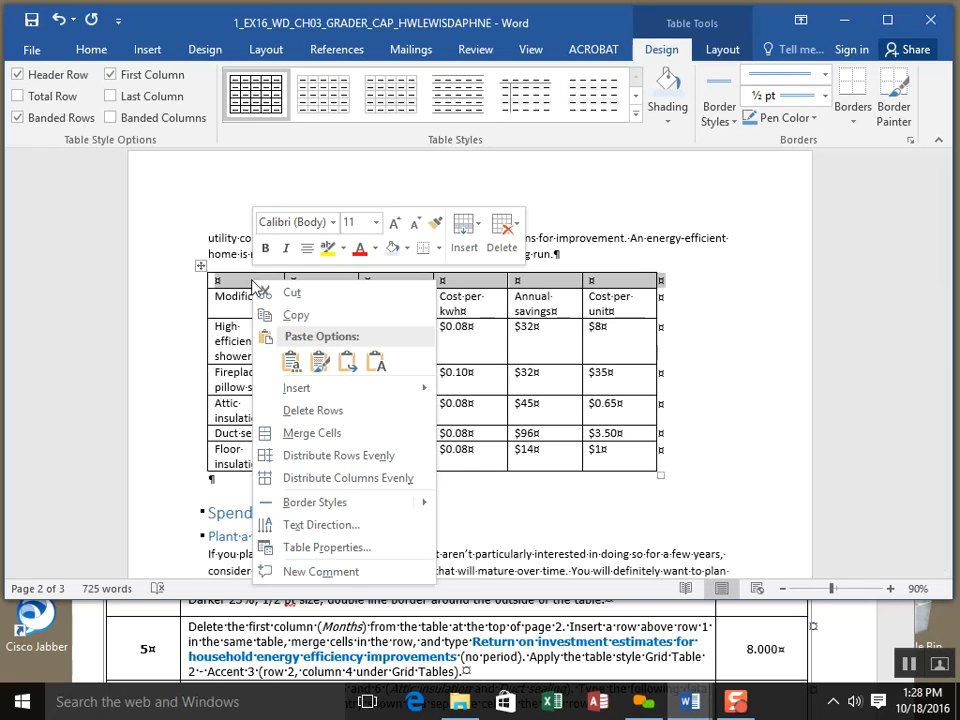
{"action": "left_click", "coordinate": [359, 440]}
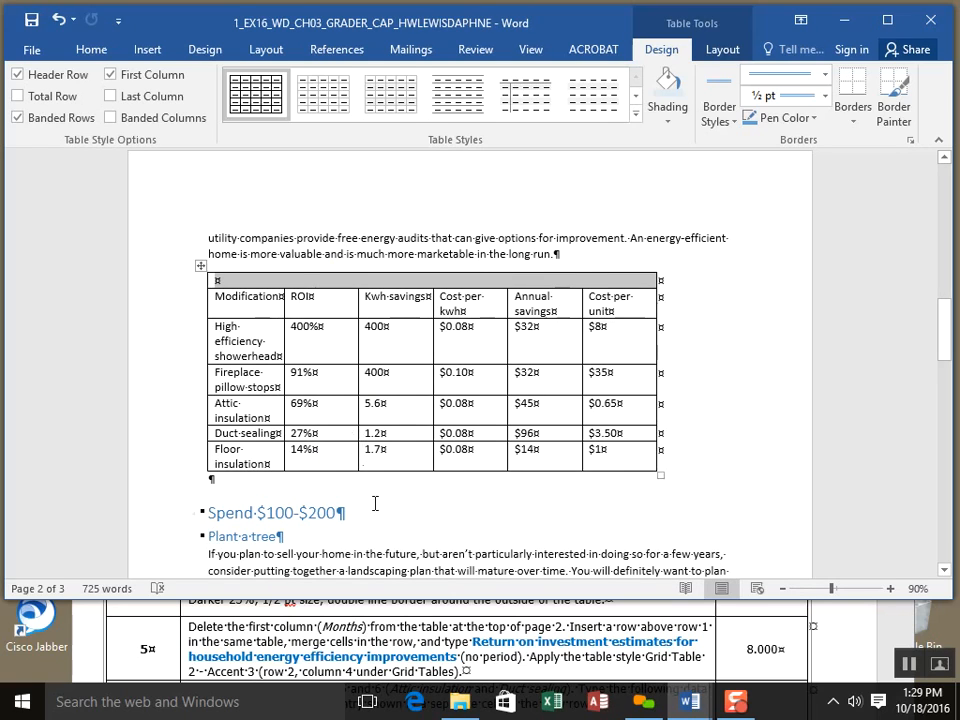
Step: Copy the title sentence from the instructions and paste it into the table's merged top row
{"action": "left_click", "coordinate": [510, 655]}
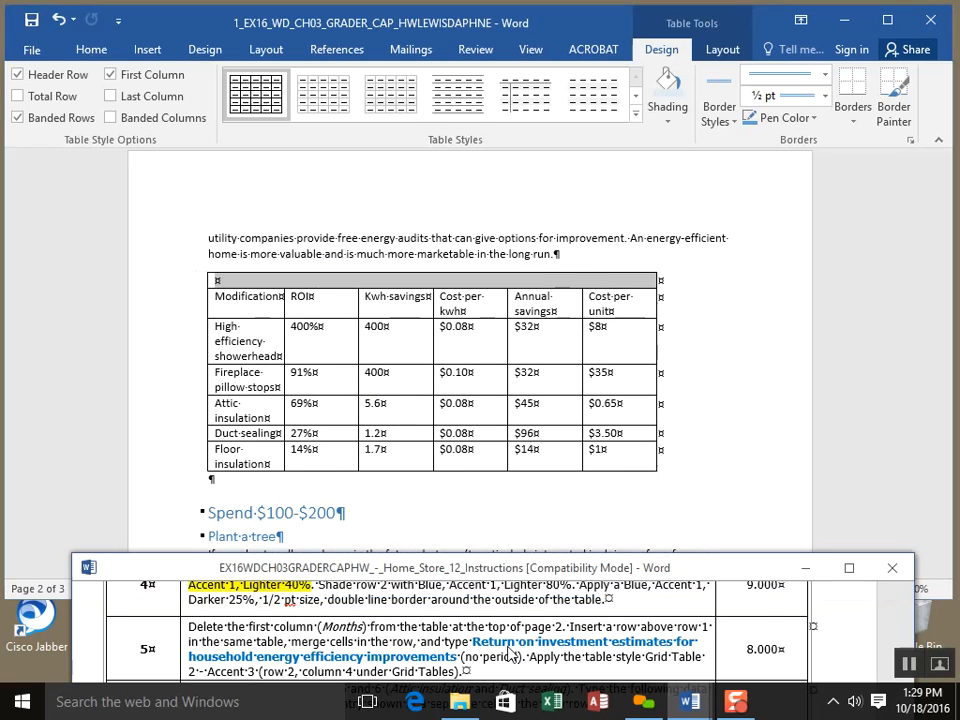
{"action": "left_click_drag", "start_coordinate": [474, 641], "coordinate": [457, 659]}
{"action": "key", "text": "ctrl+c"}
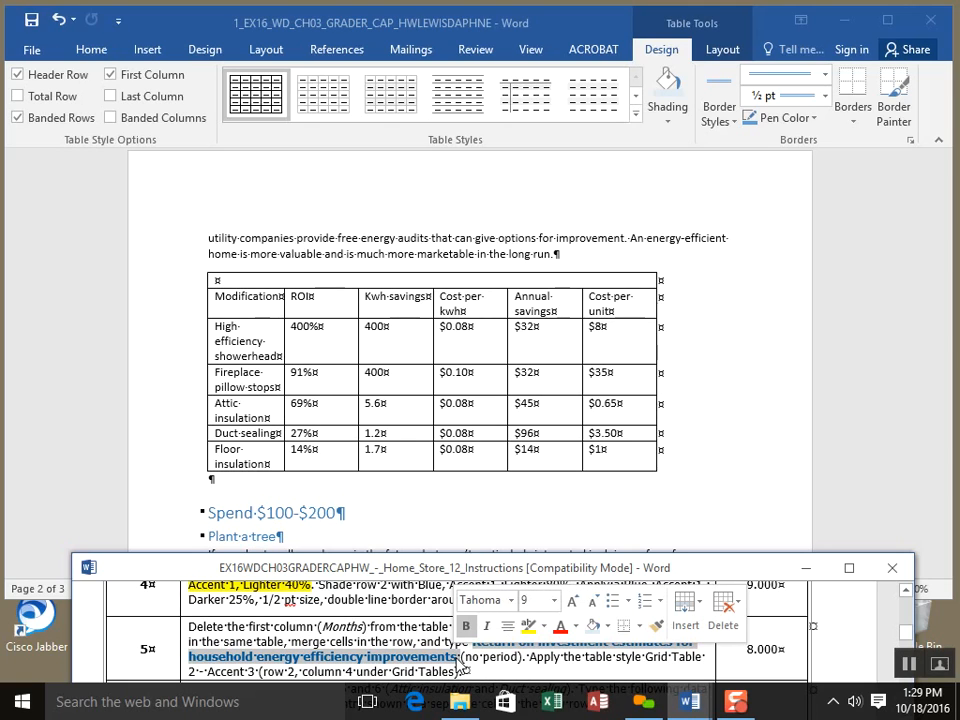
{"action": "left_click", "coordinate": [253, 282]}
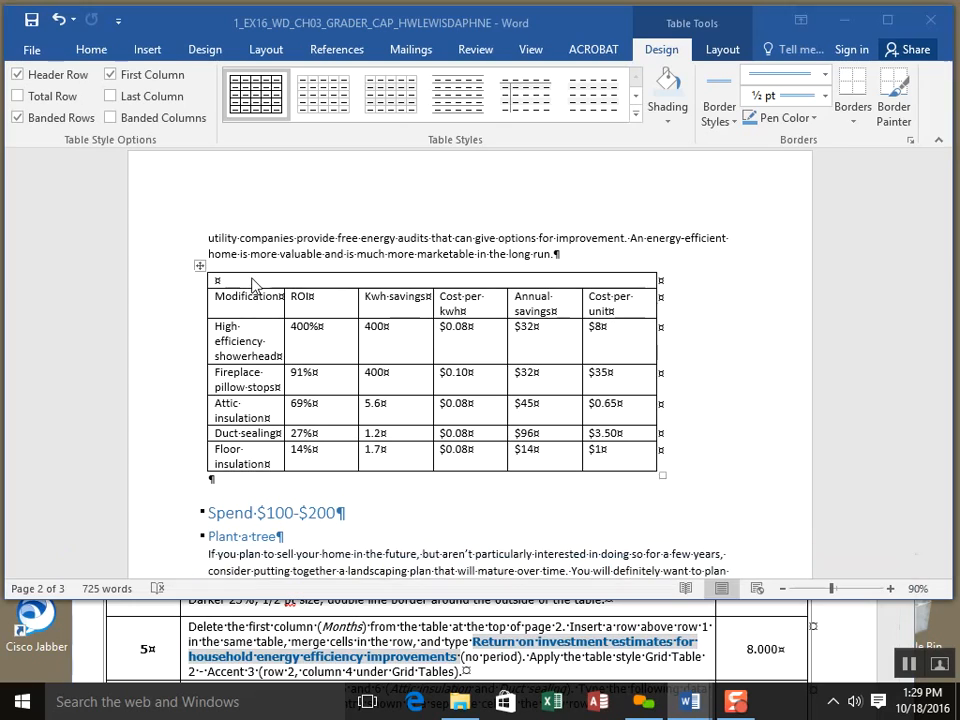
{"action": "double_click", "coordinate": [253, 281]}
{"action": "left_click", "coordinate": [250, 280]}
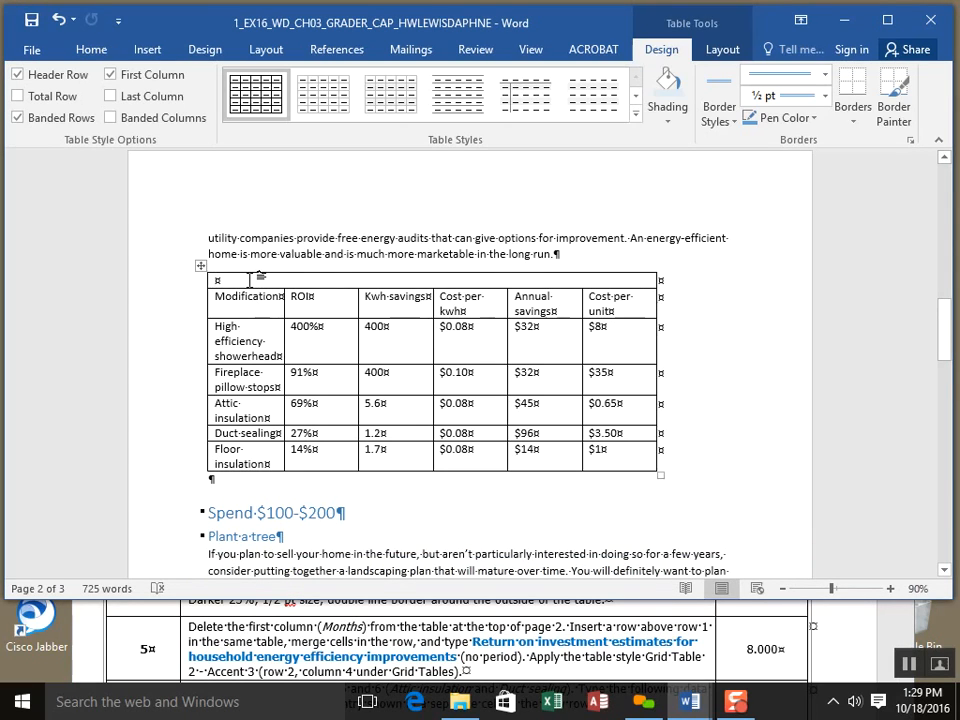
{"action": "key", "text": "ctrl+v"}
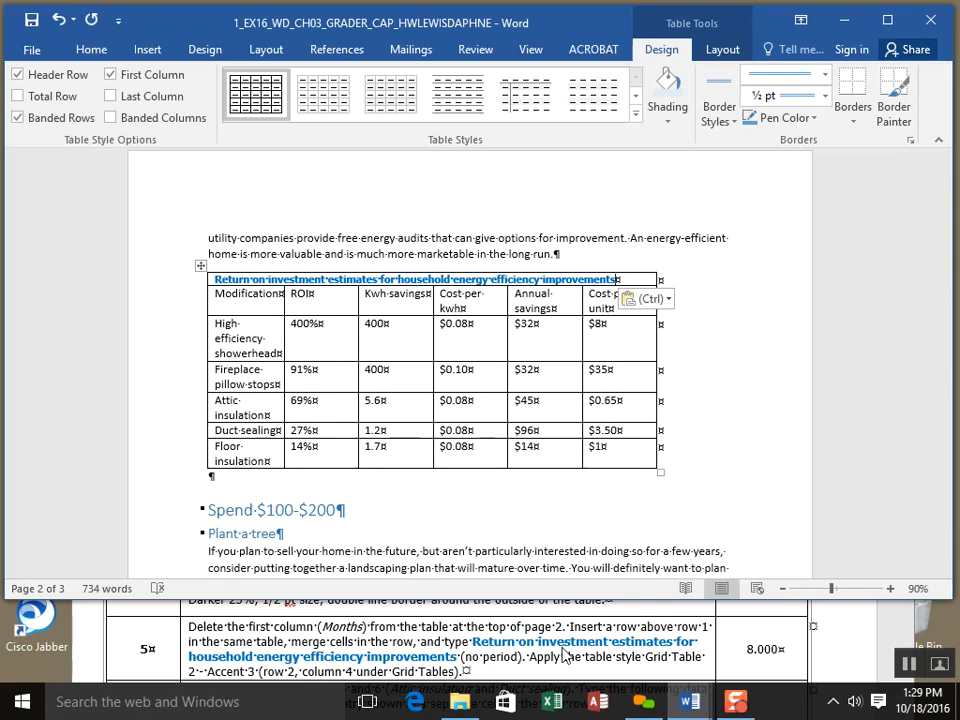
Step: Check the table style instruction in the instructions document, then return to the report
{"action": "left_click", "coordinate": [598, 662]}
{"action": "left_click_drag", "start_coordinate": [531, 657], "coordinate": [472, 672]}
{"action": "left_click", "coordinate": [94, 52]}
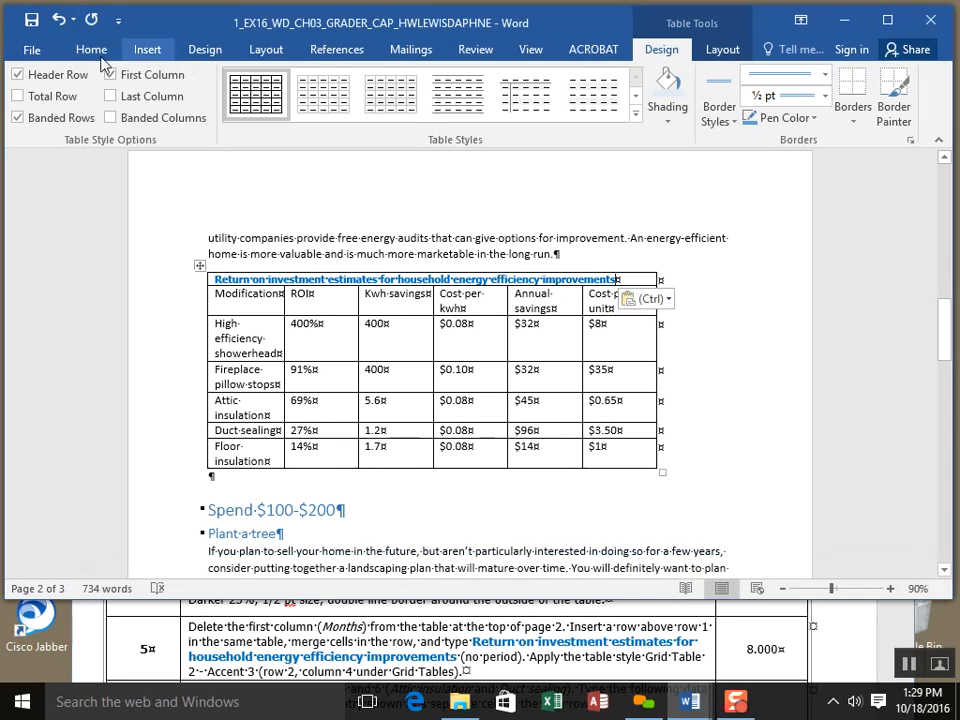
Step: Fill the ROI table's title row with yellow shading, then recheck the instructions
{"action": "left_click", "coordinate": [91, 49]}
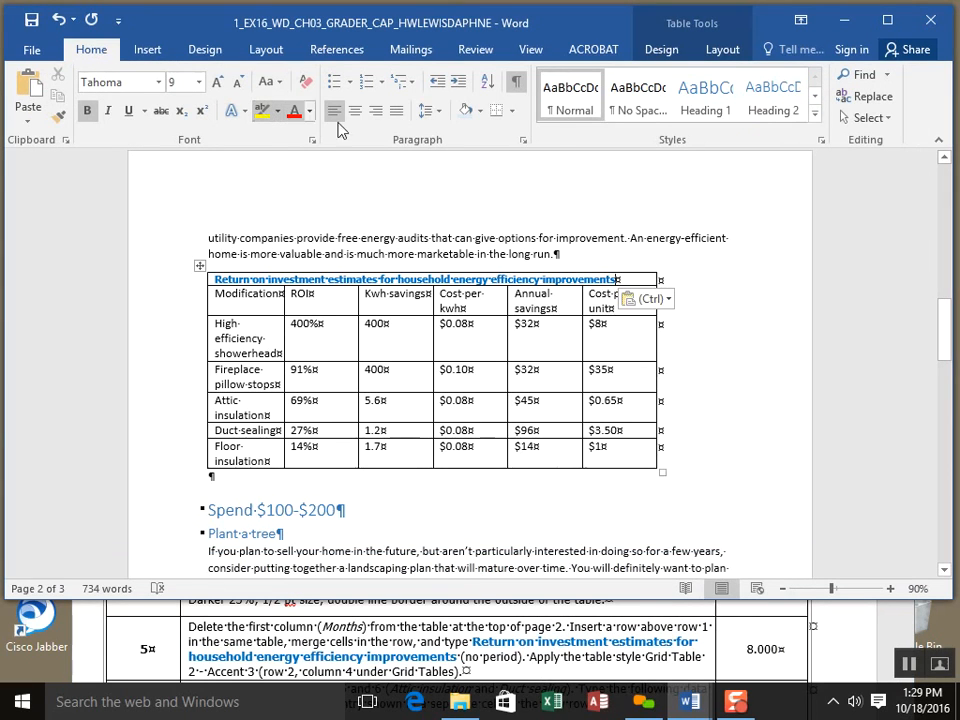
{"action": "left_click", "coordinate": [480, 111]}
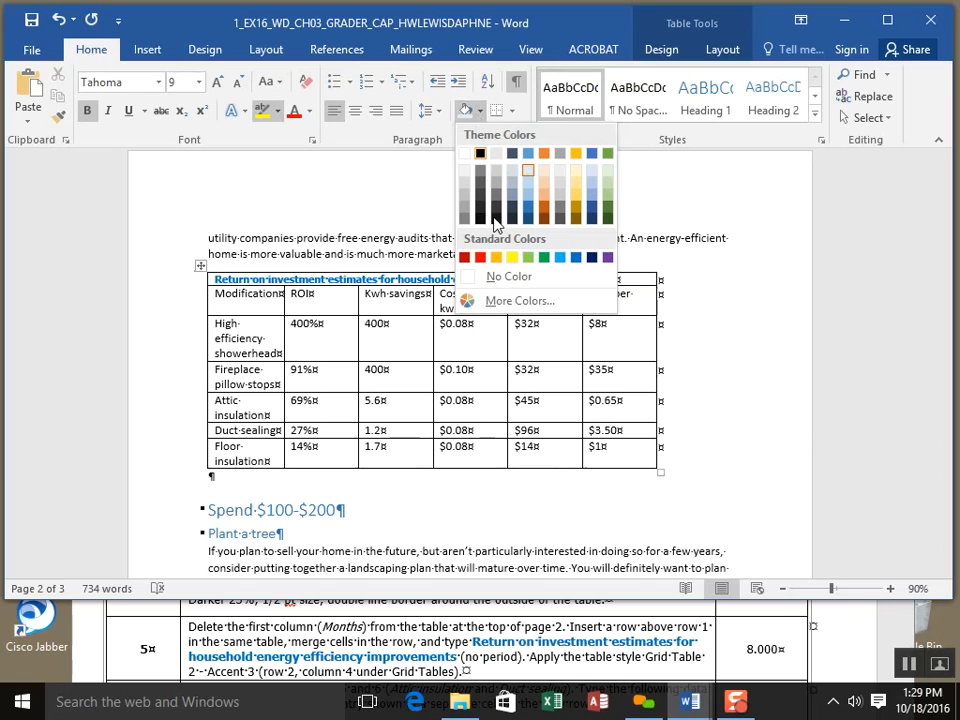
{"action": "left_click", "coordinate": [512, 258]}
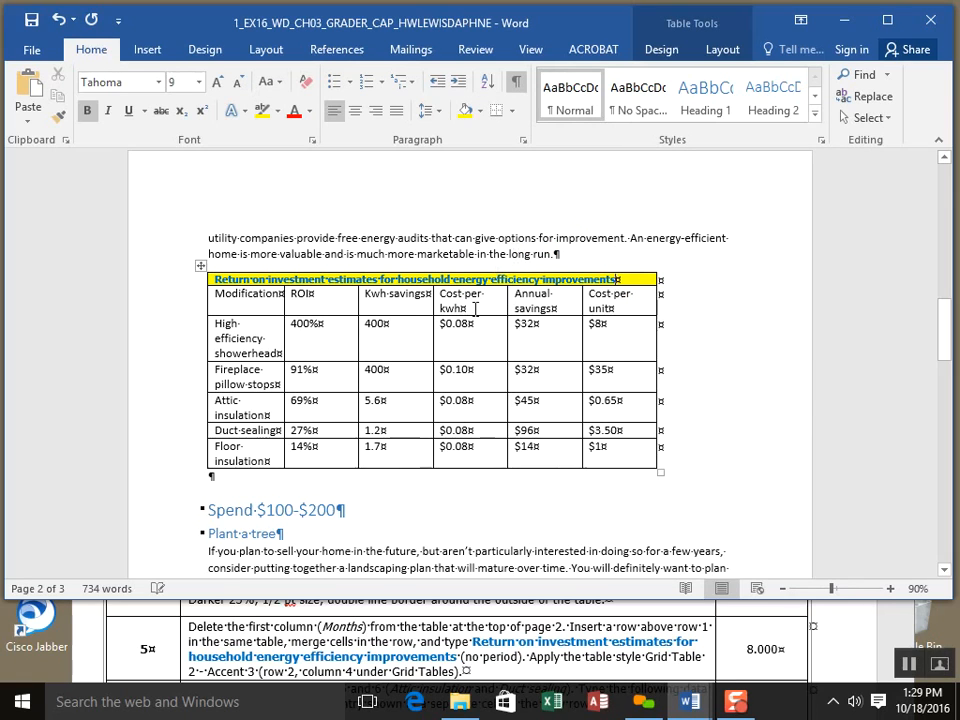
{"action": "left_click", "coordinate": [296, 662]}
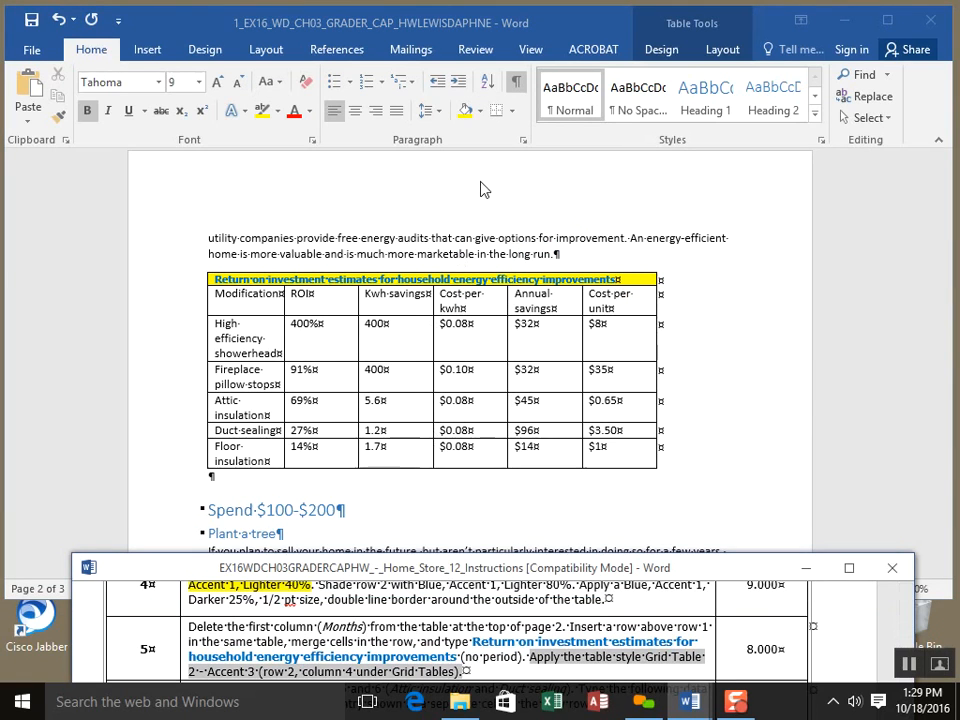
{"action": "left_click", "coordinate": [465, 115]}
{"action": "left_click", "coordinate": [518, 657]}
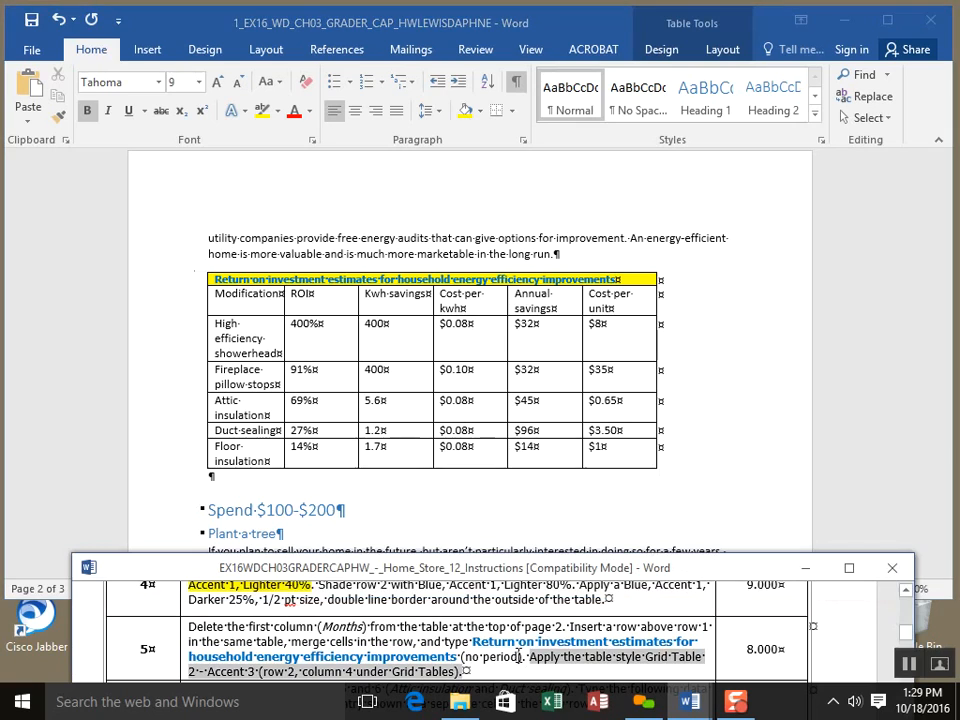
{"action": "left_click", "coordinate": [32, 22]}
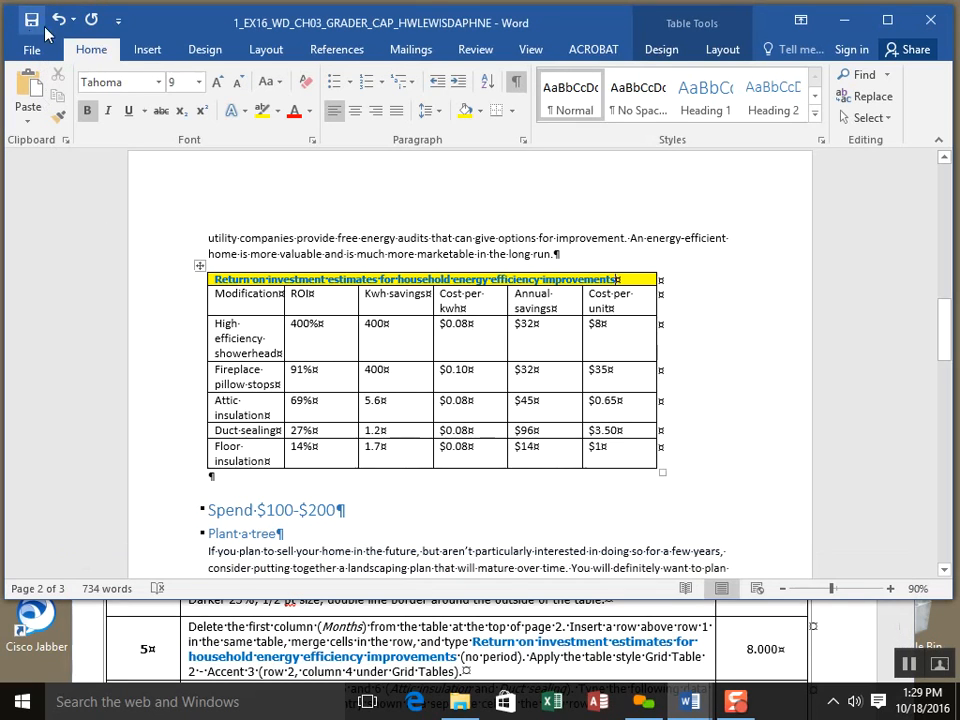
Step: Select the whole ROI table and expand the full Table Styles gallery
{"action": "left_click", "coordinate": [199, 267]}
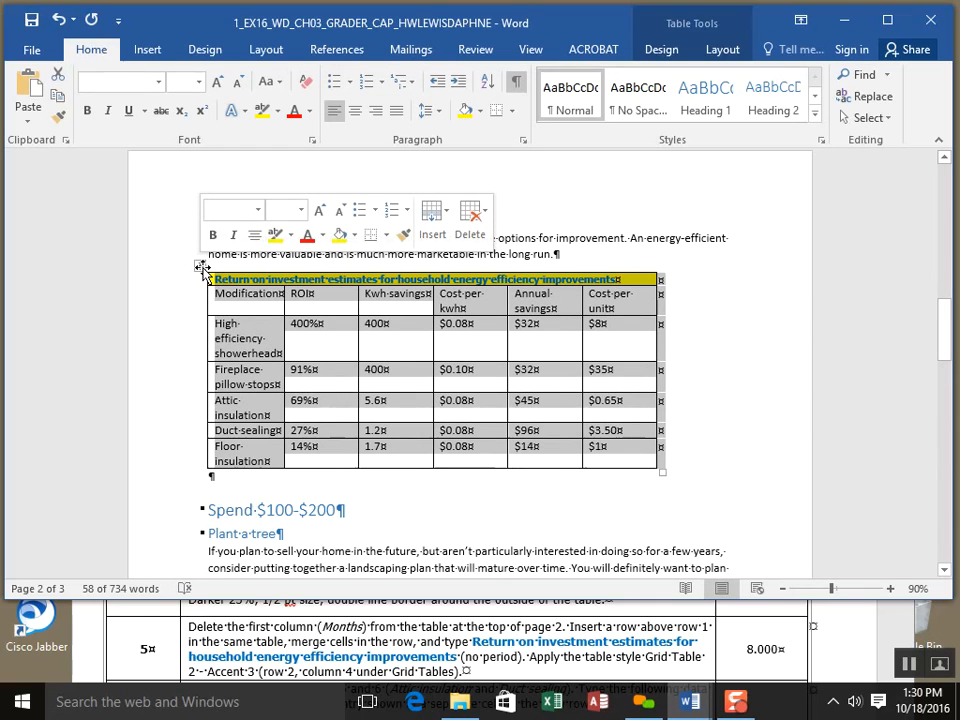
{"action": "left_click", "coordinate": [683, 51]}
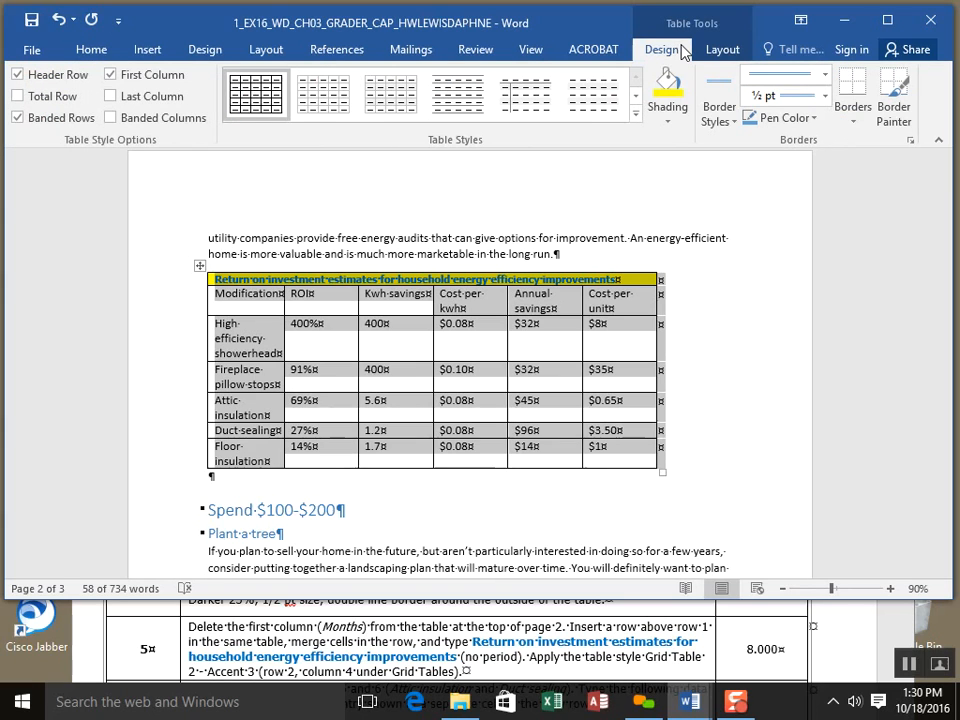
{"action": "left_click", "coordinate": [635, 116]}
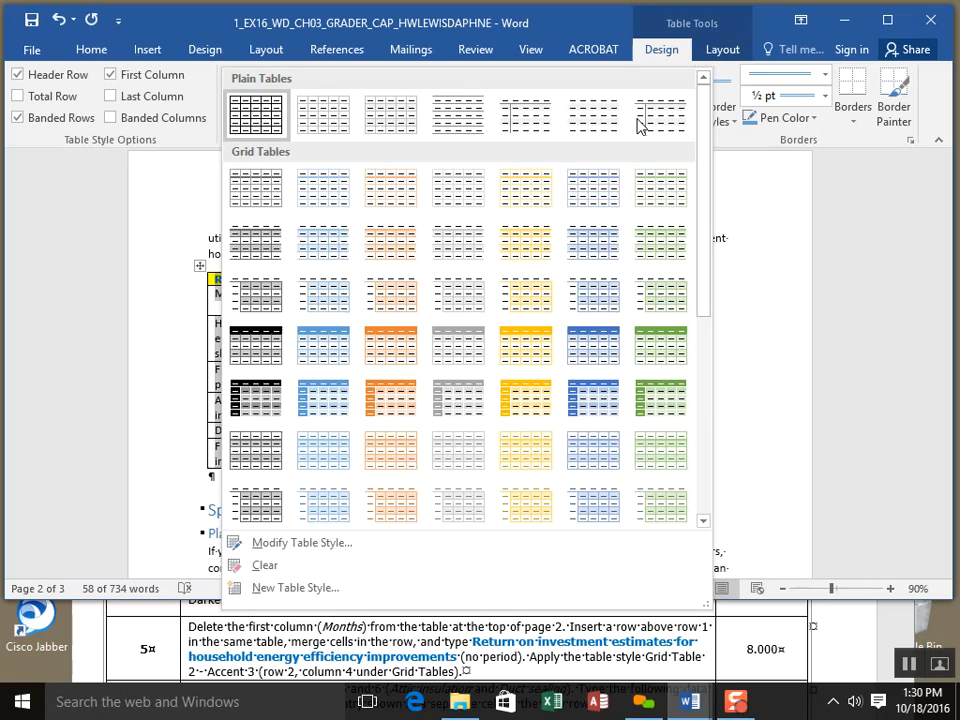
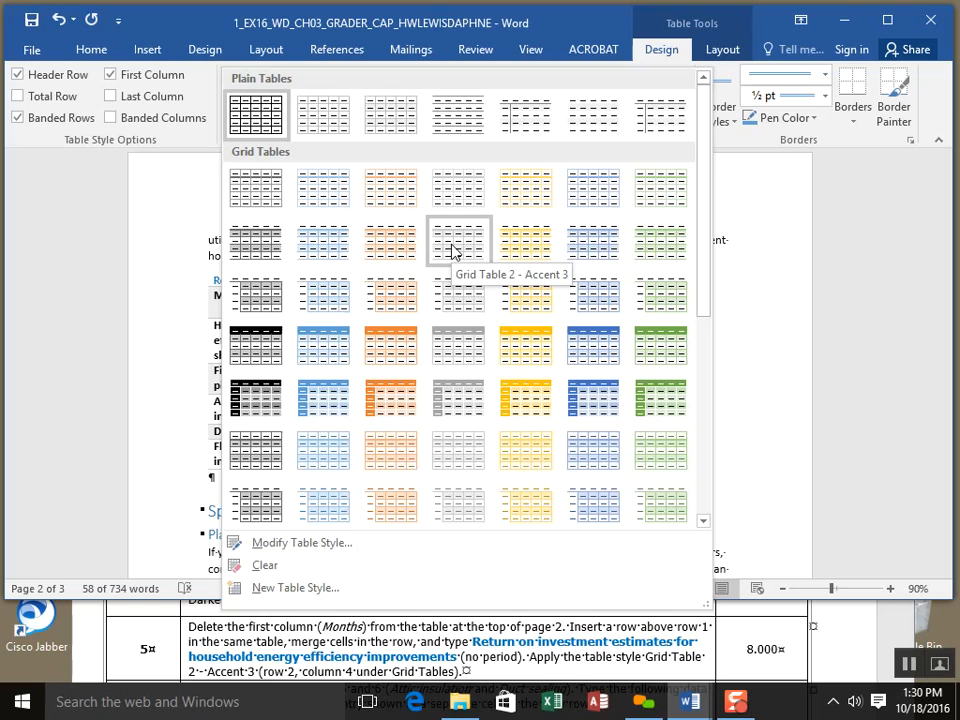
Step: Apply the Grid Table 2 - Accent 3 style to the ROI table and save the report
{"action": "left_click", "coordinate": [452, 250]}
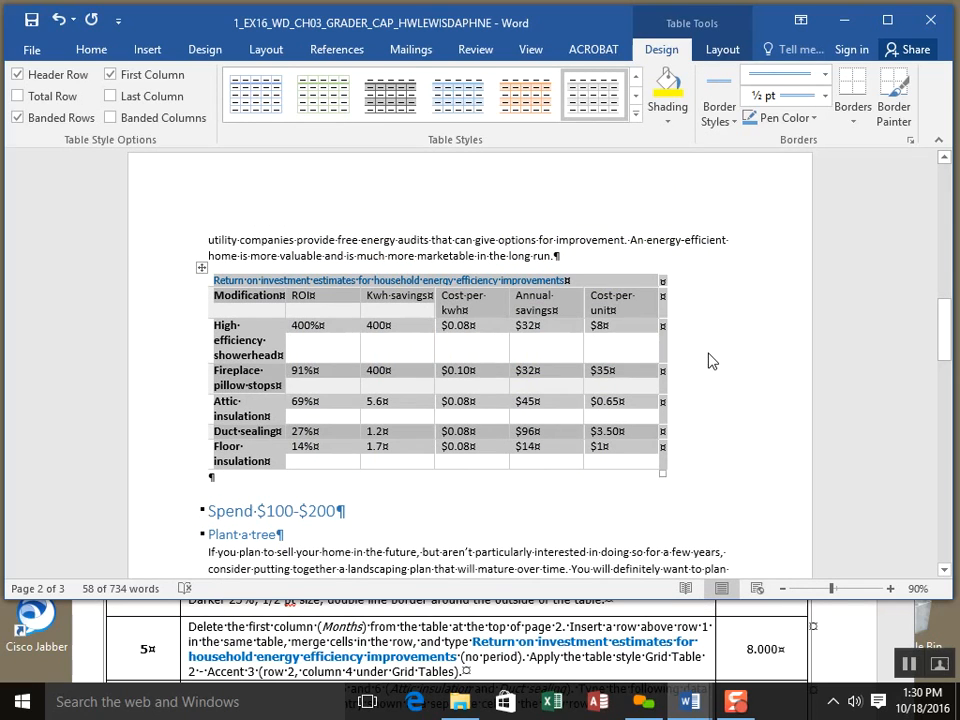
{"action": "left_click", "coordinate": [705, 351]}
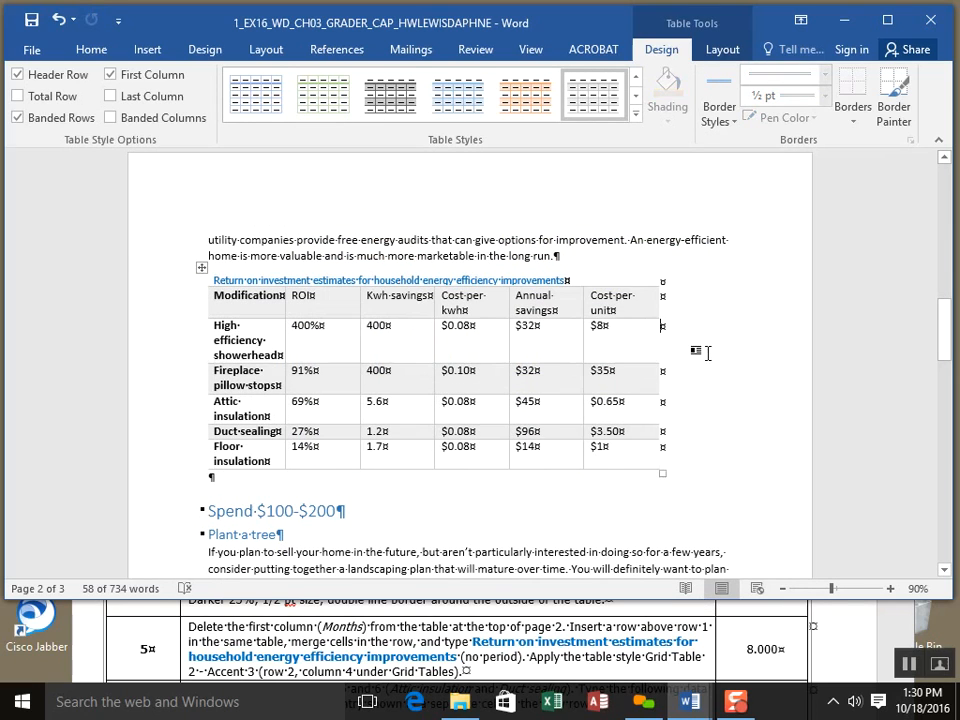
{"action": "left_click", "coordinate": [31, 19]}
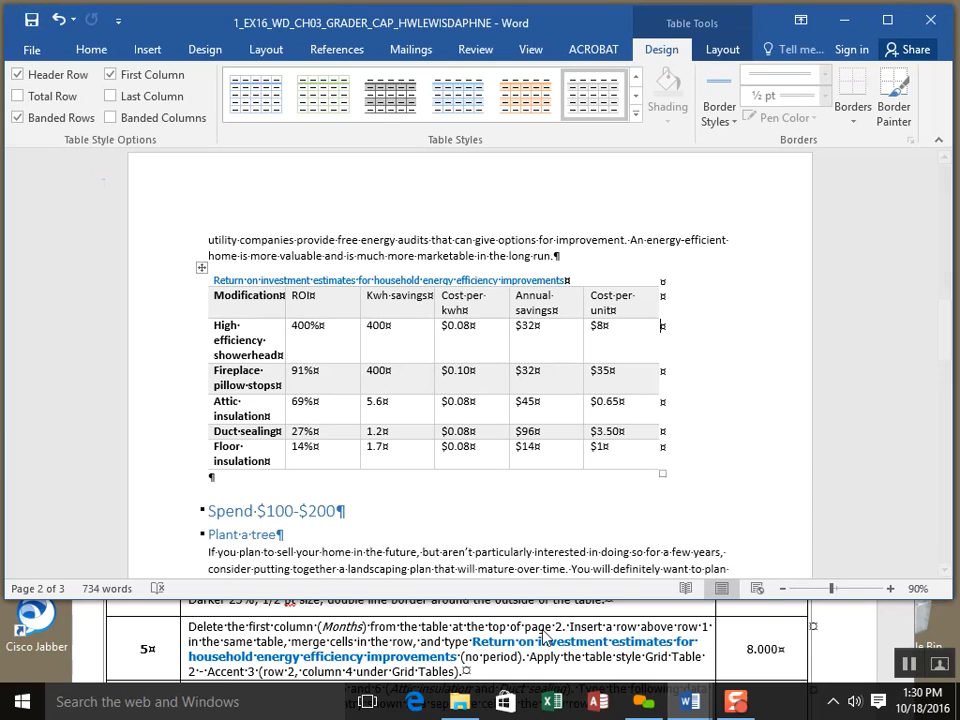
Step: Enlarge the instructions window to read step 6, then select the Attic insulation and Duct sealing cells
{"action": "left_click", "coordinate": [821, 641]}
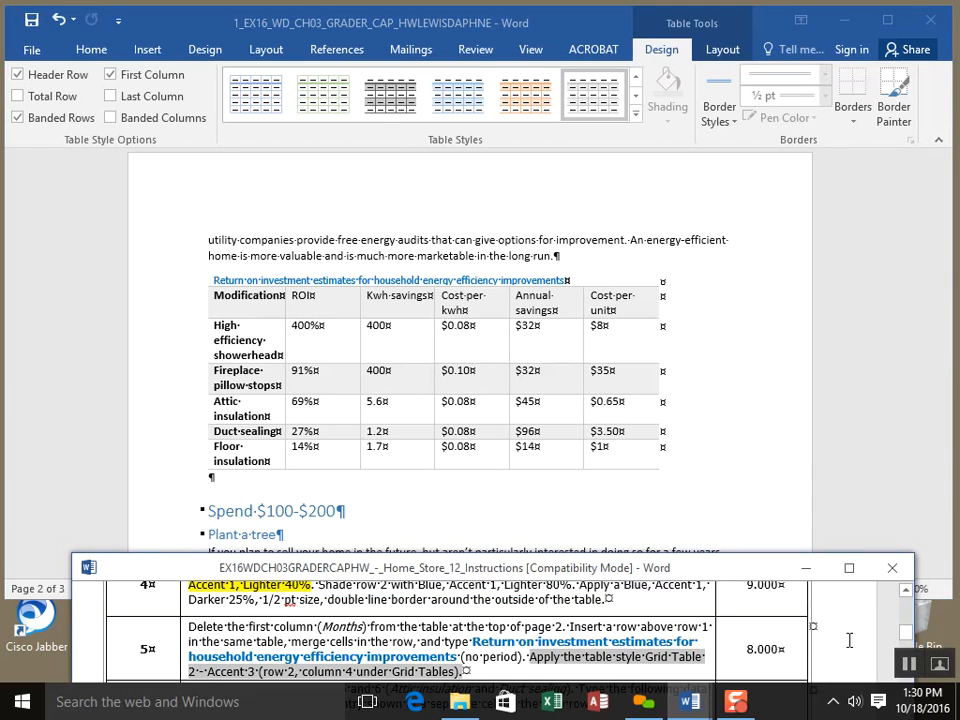
{"action": "left_click_drag", "start_coordinate": [910, 633], "coordinate": [915, 700]}
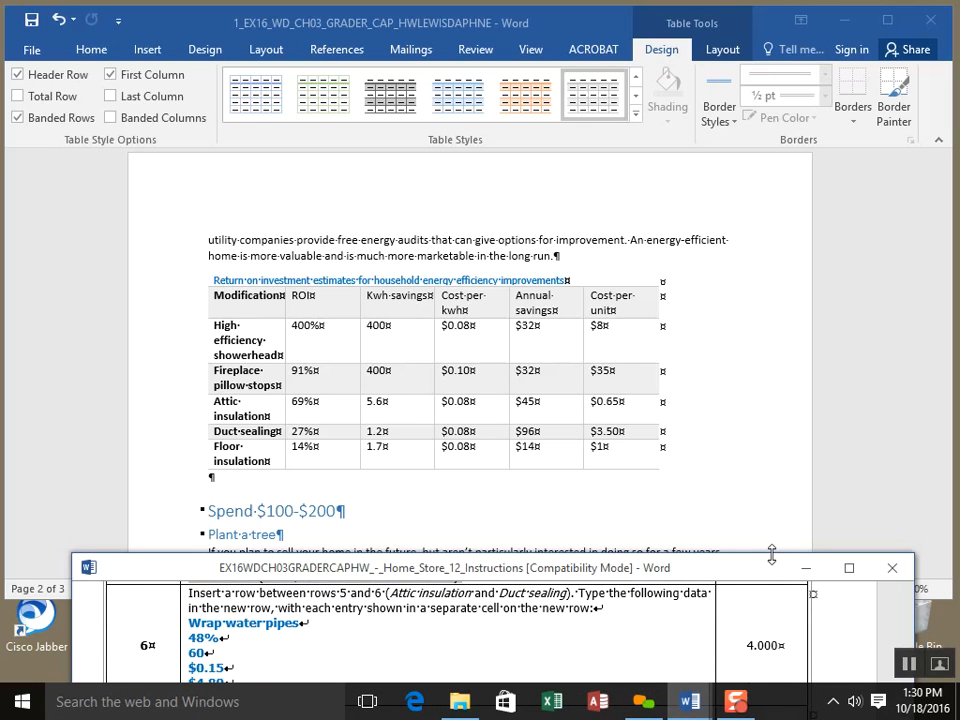
{"action": "left_click_drag", "start_coordinate": [772, 554], "coordinate": [784, 467]}
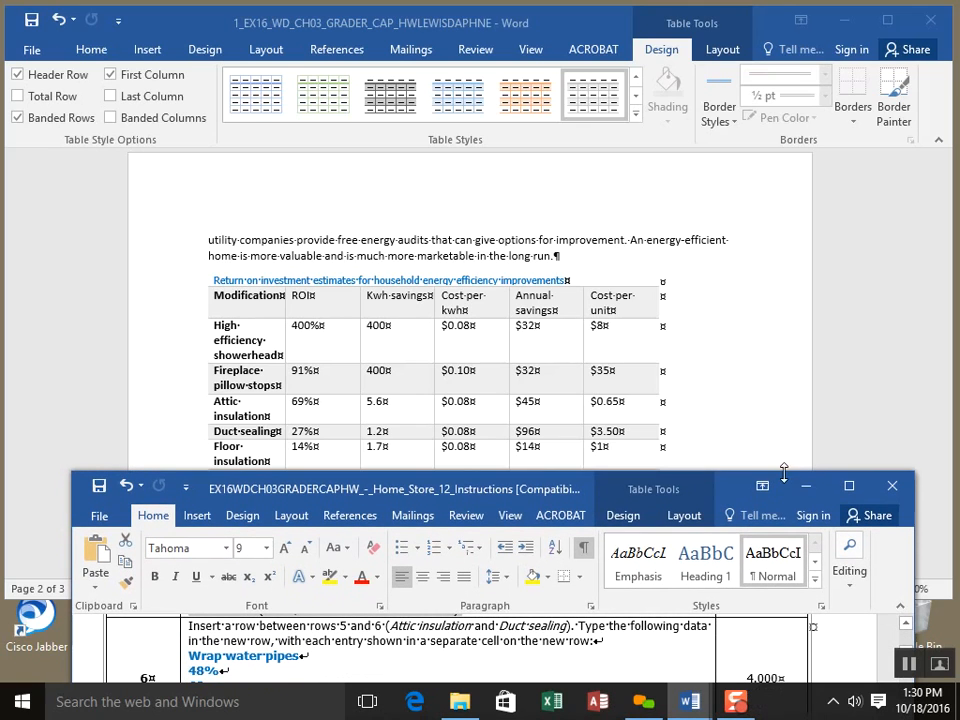
{"action": "left_click", "coordinate": [901, 608]}
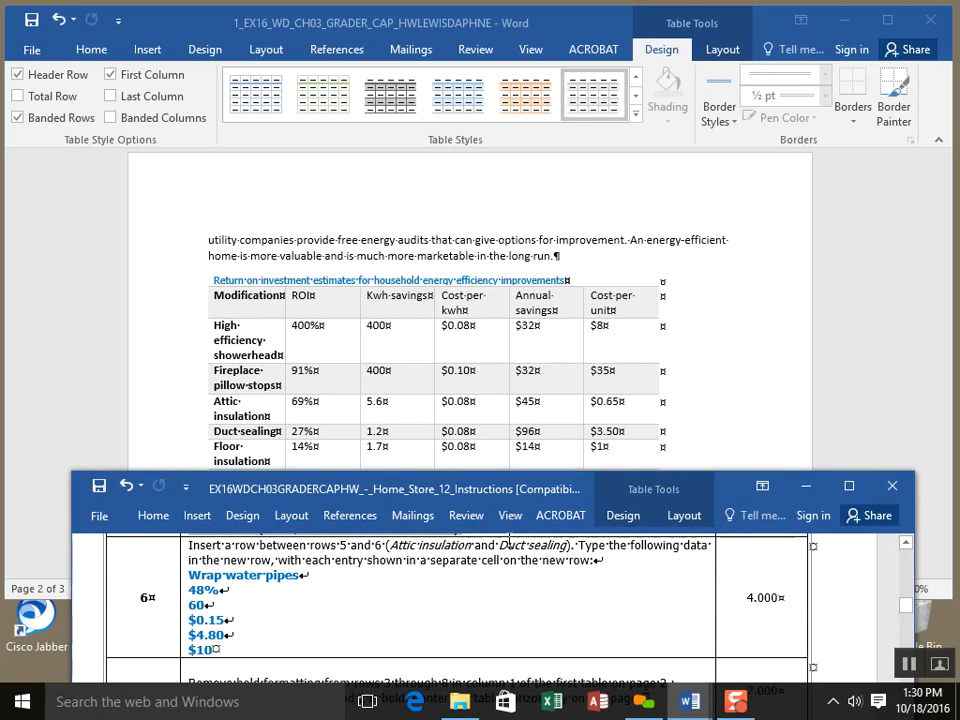
{"action": "left_click_drag", "start_coordinate": [726, 494], "coordinate": [731, 500]}
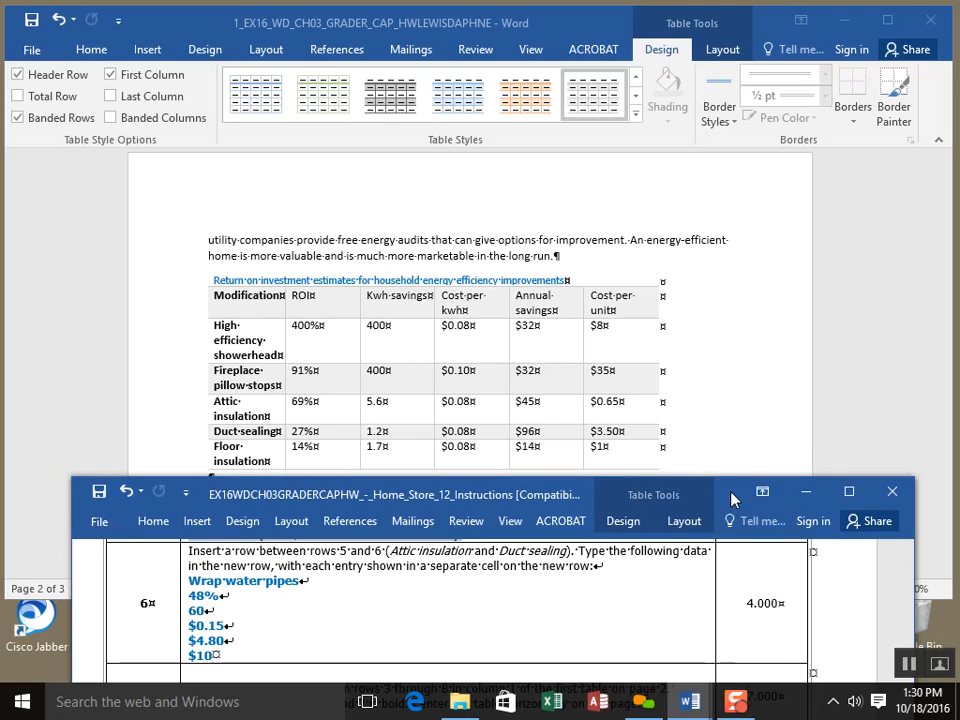
{"action": "left_click", "coordinate": [735, 427]}
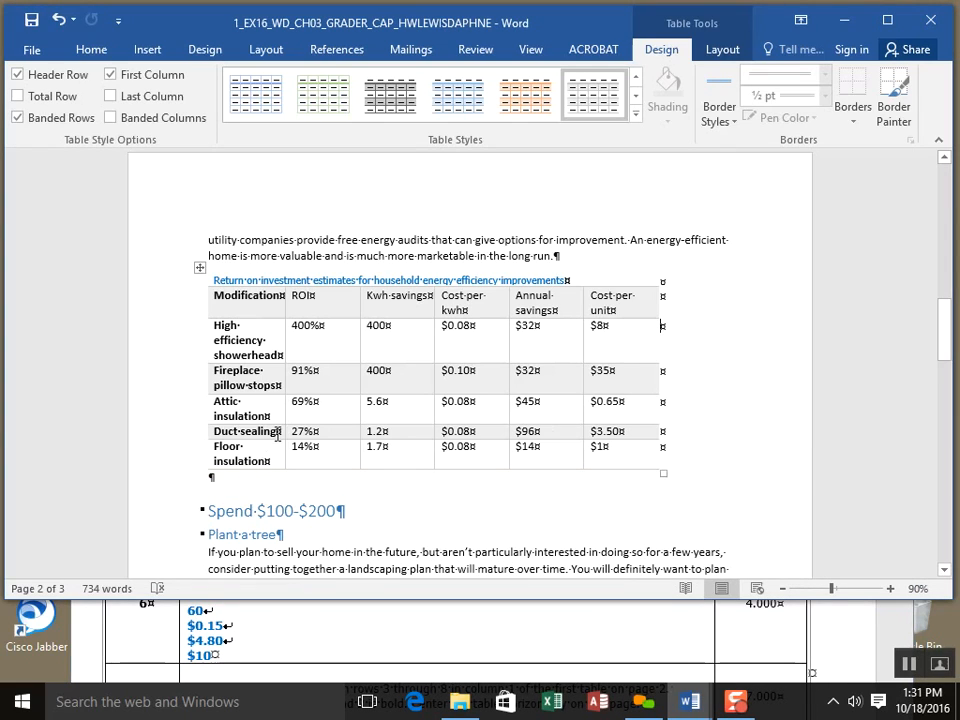
{"action": "left_click_drag", "start_coordinate": [266, 432], "coordinate": [261, 413]}
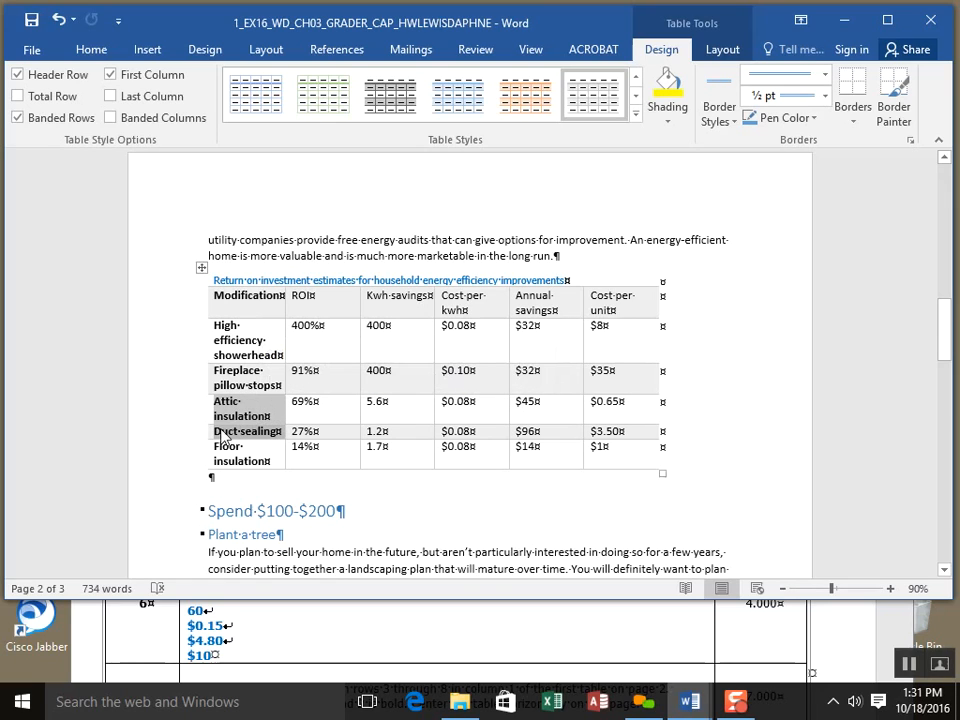
Step: Insert an empty row above Duct sealing, below Attic insulation, via Insert Rows Above
{"action": "left_click", "coordinate": [218, 432]}
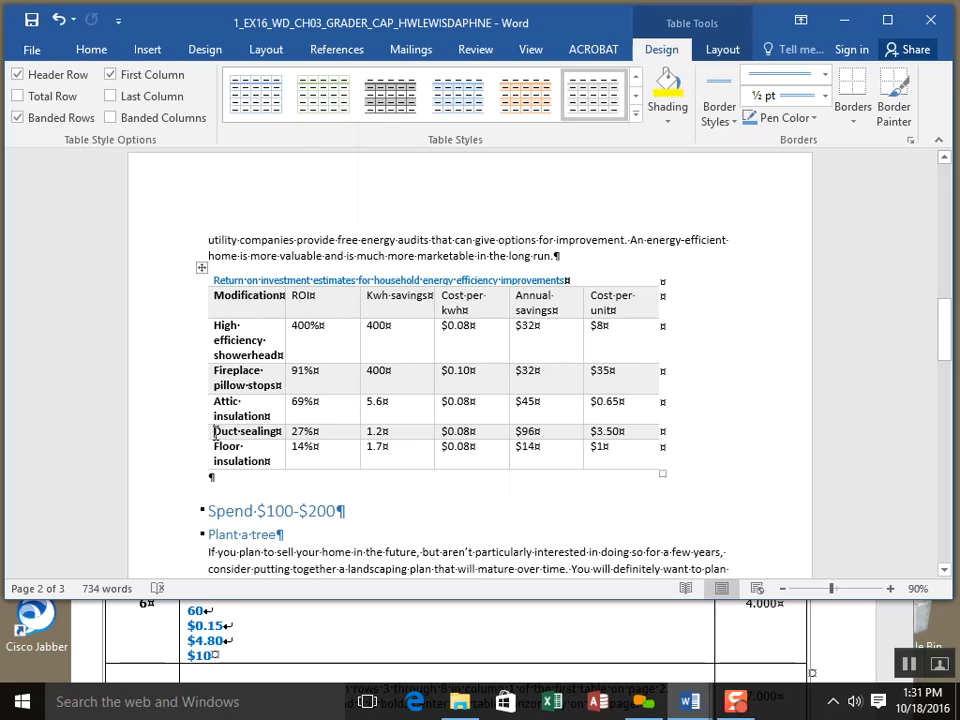
{"action": "right_click", "coordinate": [215, 432]}
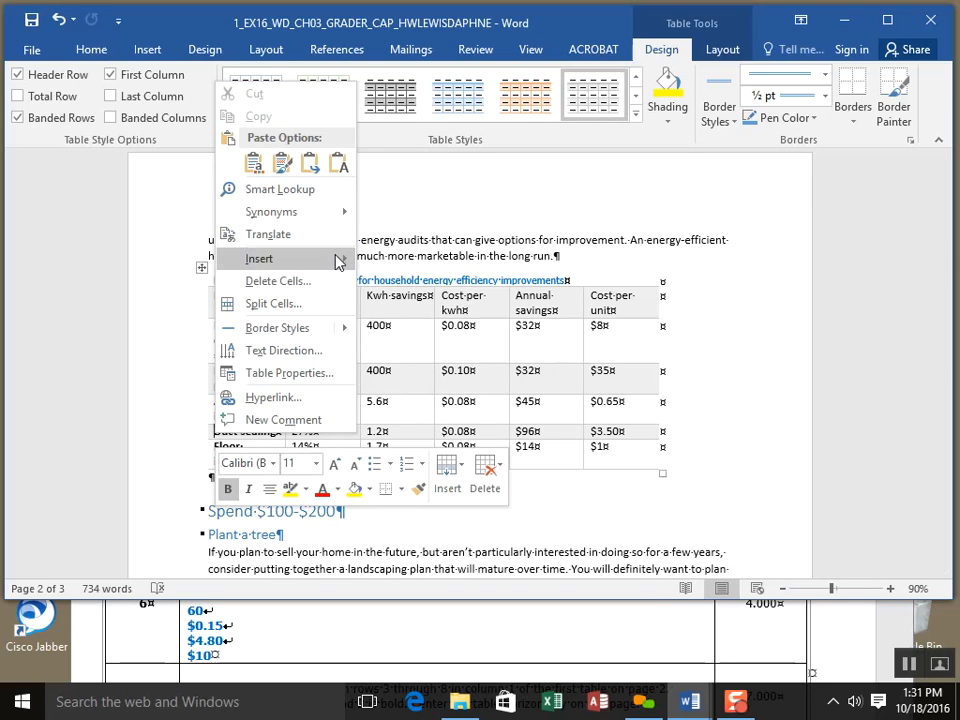
{"action": "mouse_move", "coordinate": [338, 261]}
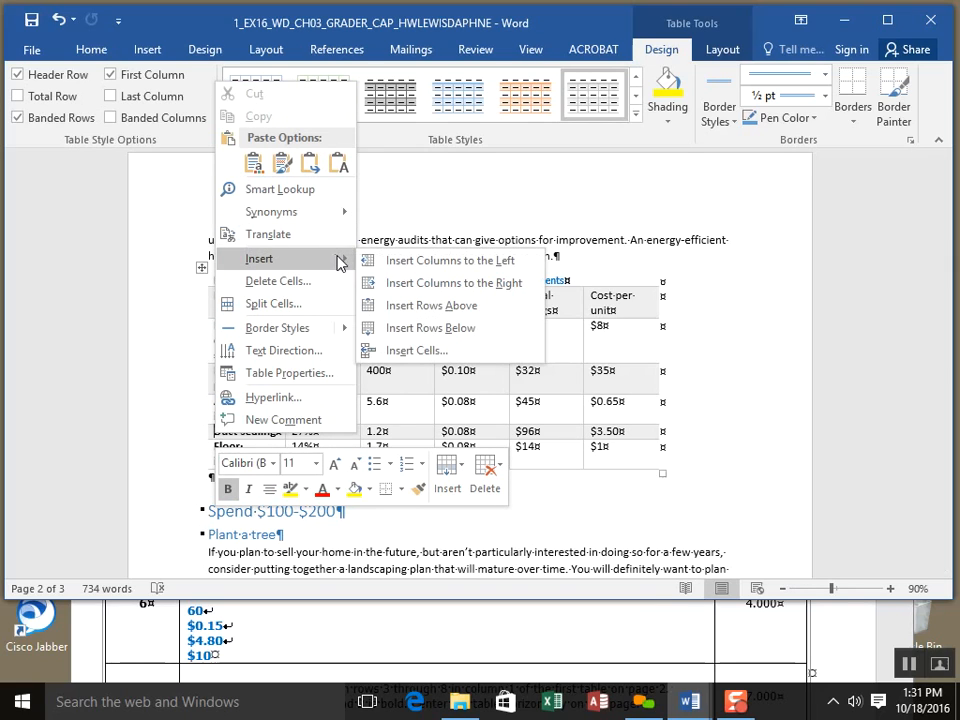
{"action": "left_click", "coordinate": [398, 306]}
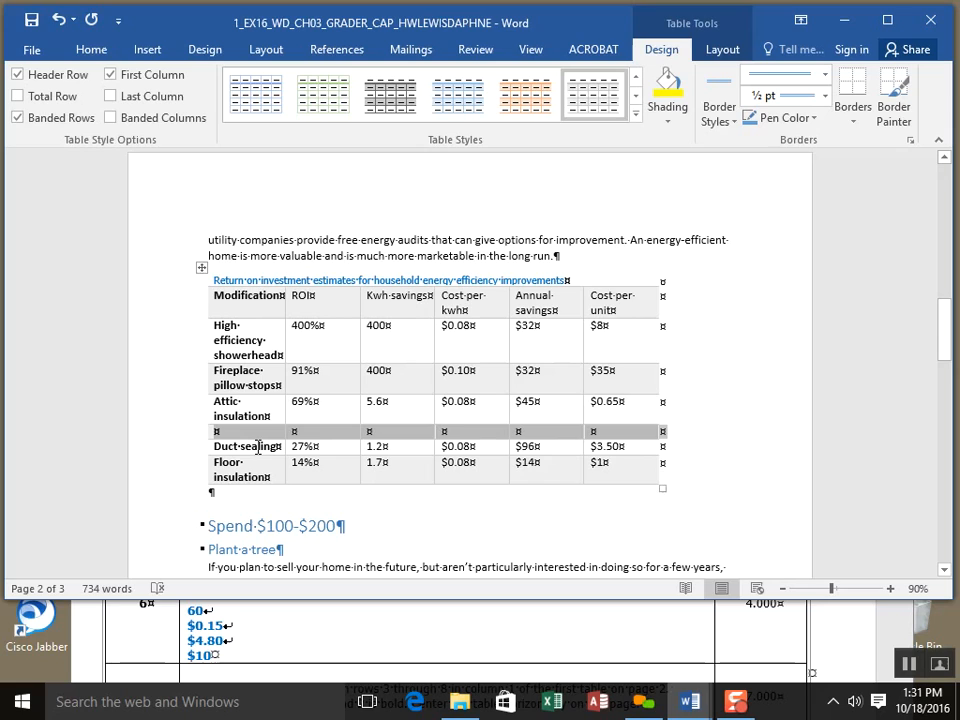
{"action": "left_click_drag", "start_coordinate": [274, 598], "coordinate": [281, 535]}
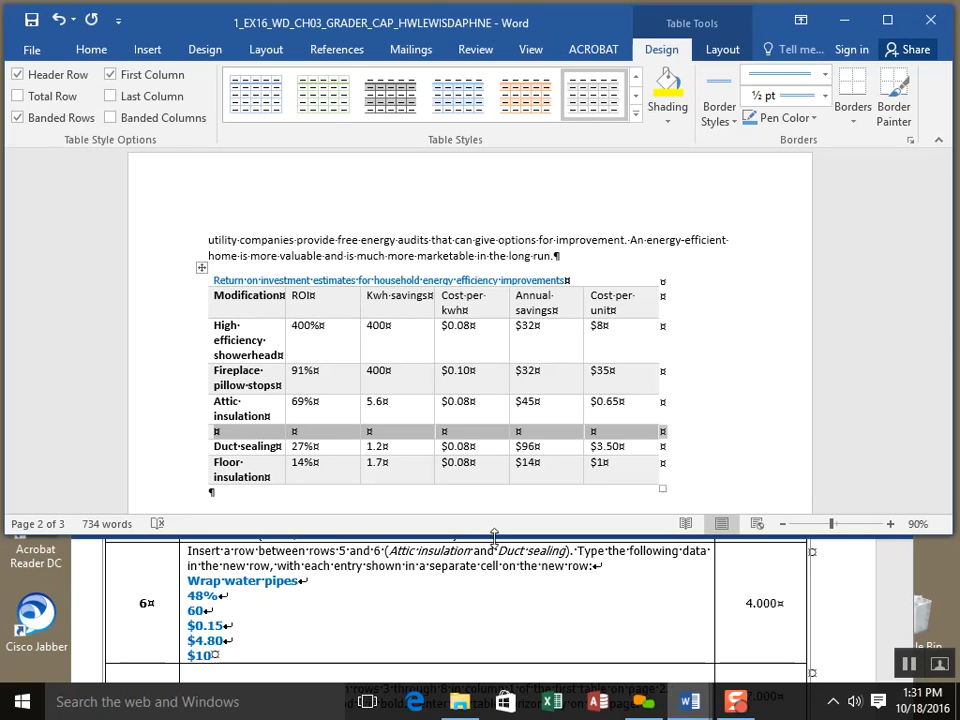
Step: Enter Wrap water pipes, 48%, 60, $0.15, $4.80 and $10 in the new row, then save
{"action": "left_click", "coordinate": [251, 432]}
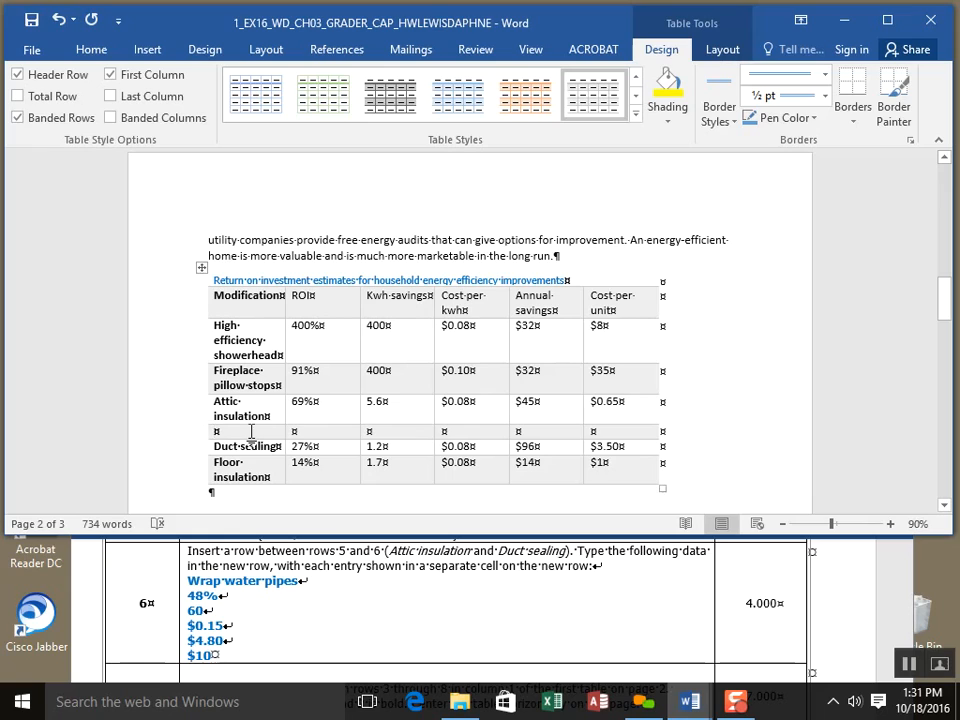
{"action": "type", "text": "Wra"}
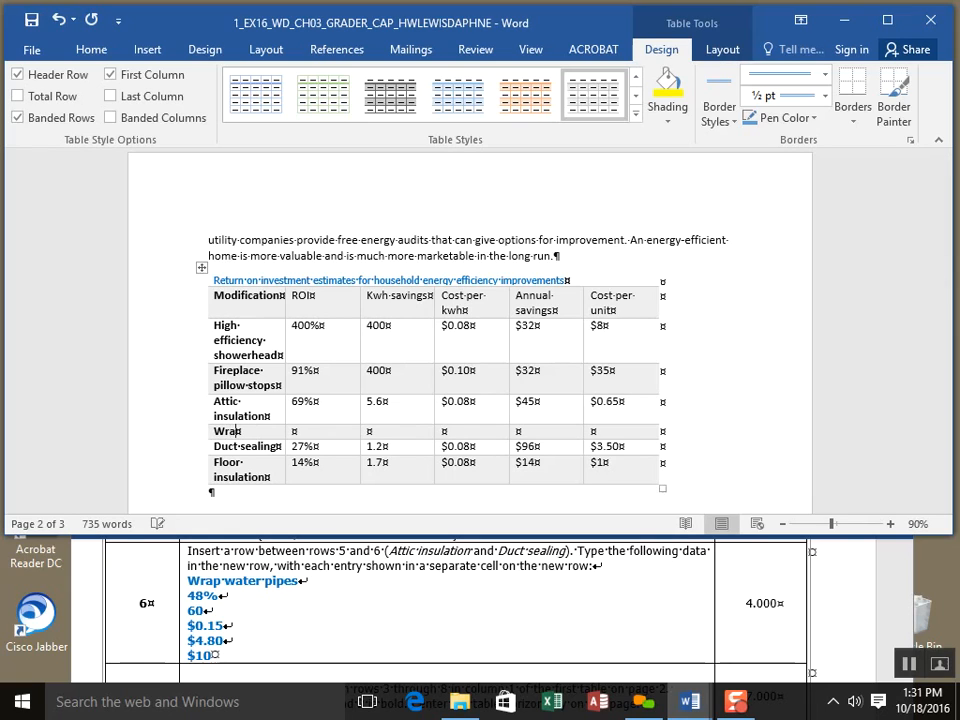
{"action": "type", "text": "p water pu"}
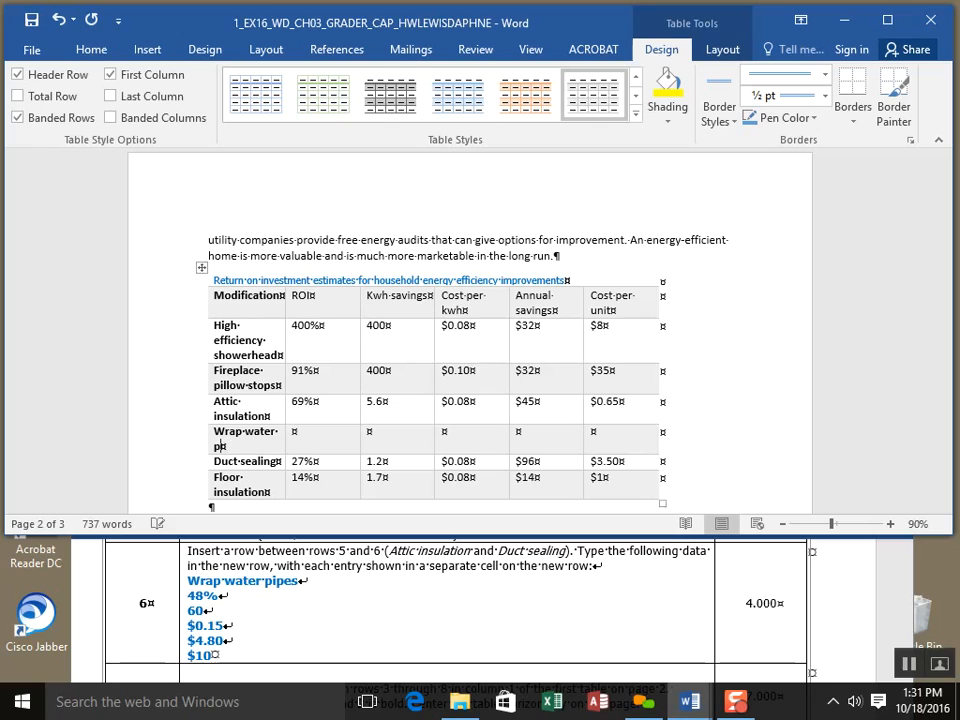
{"action": "type", "text": "ipes"}
{"action": "key", "text": "Tab"}
{"action": "type", "text": "48%"}
{"action": "key", "text": "Tab"}
{"action": "type", "text": "60"}
{"action": "key", "text": "Tab"}
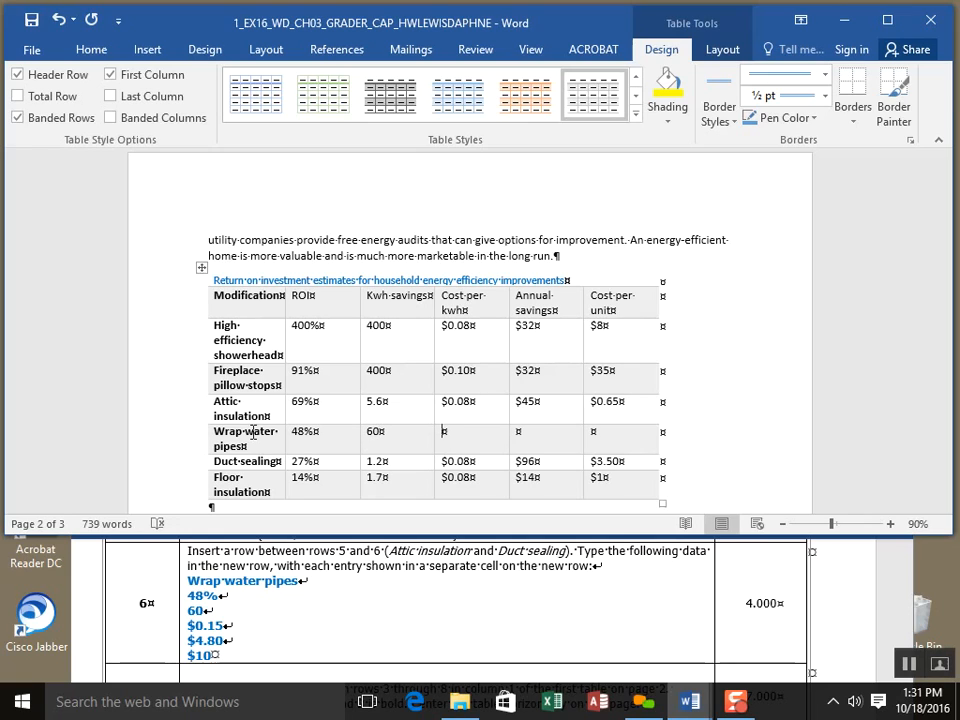
{"action": "type", "text": "$"}
{"action": "type", "text": "0.15"}
{"action": "type", "text": "$"}
{"action": "type", "text": "4.8"}
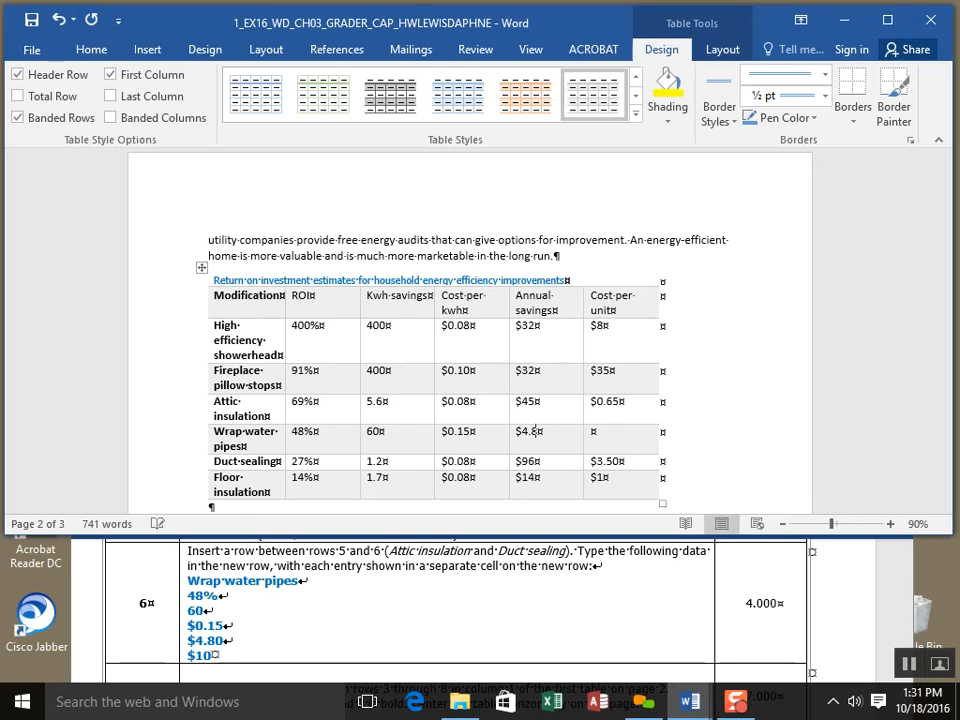
{"action": "type", "text": "0"}
{"action": "key", "text": "Tab"}
{"action": "type", "text": "$10"}
{"action": "left_click", "coordinate": [31, 22]}
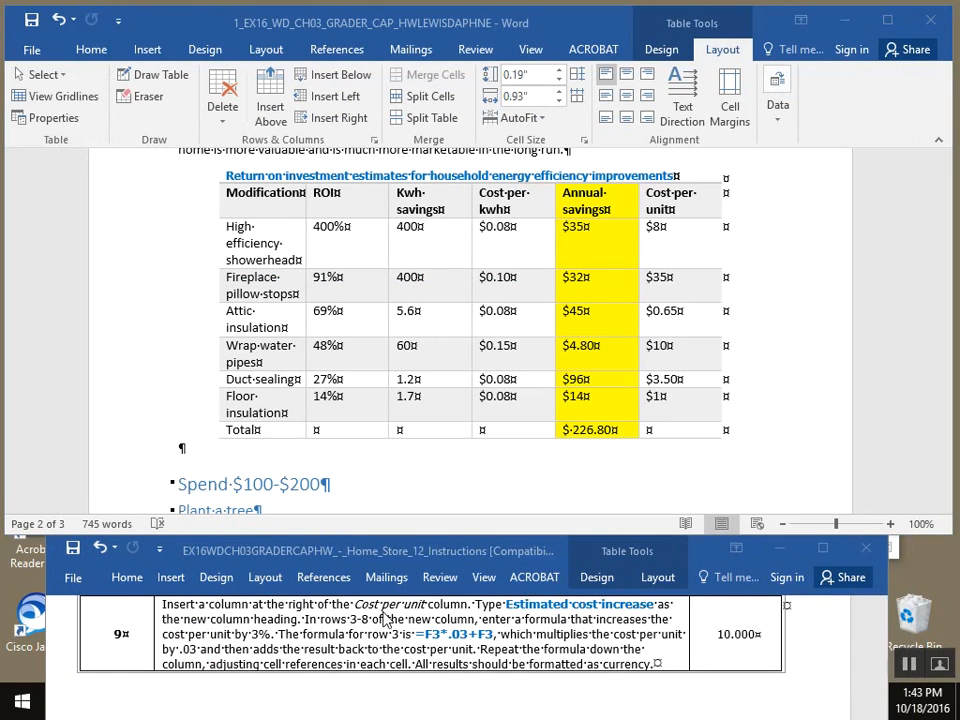
Step: Set the Annual savings column's shading to No Color and save the report
{"action": "left_click", "coordinate": [618, 404]}
{"action": "left_click_drag", "start_coordinate": [618, 404], "coordinate": [597, 212]}
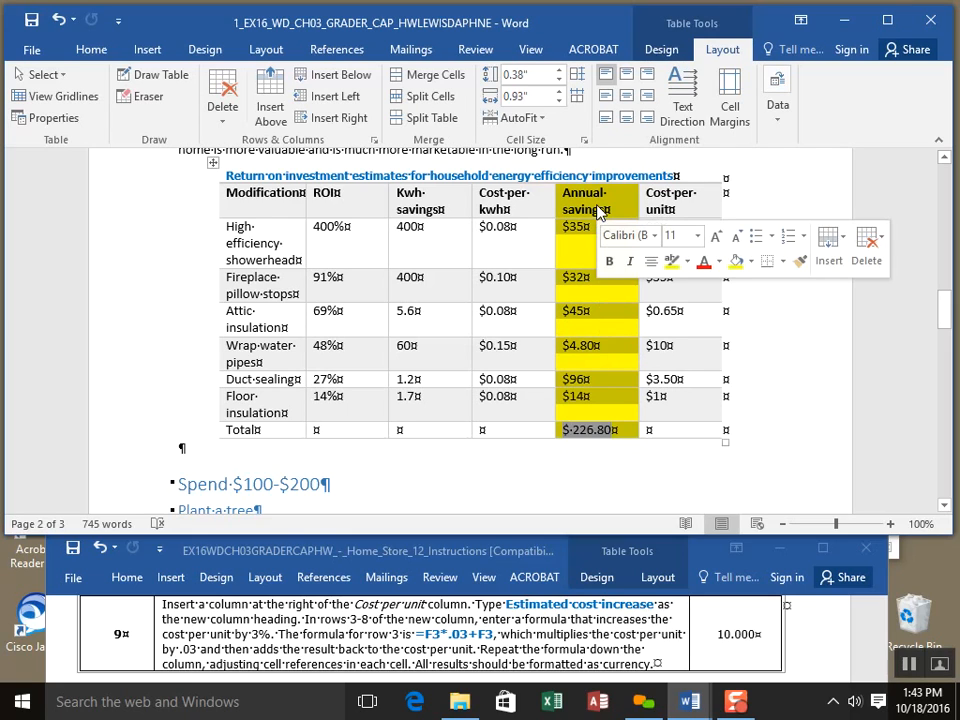
{"action": "left_click", "coordinate": [91, 50]}
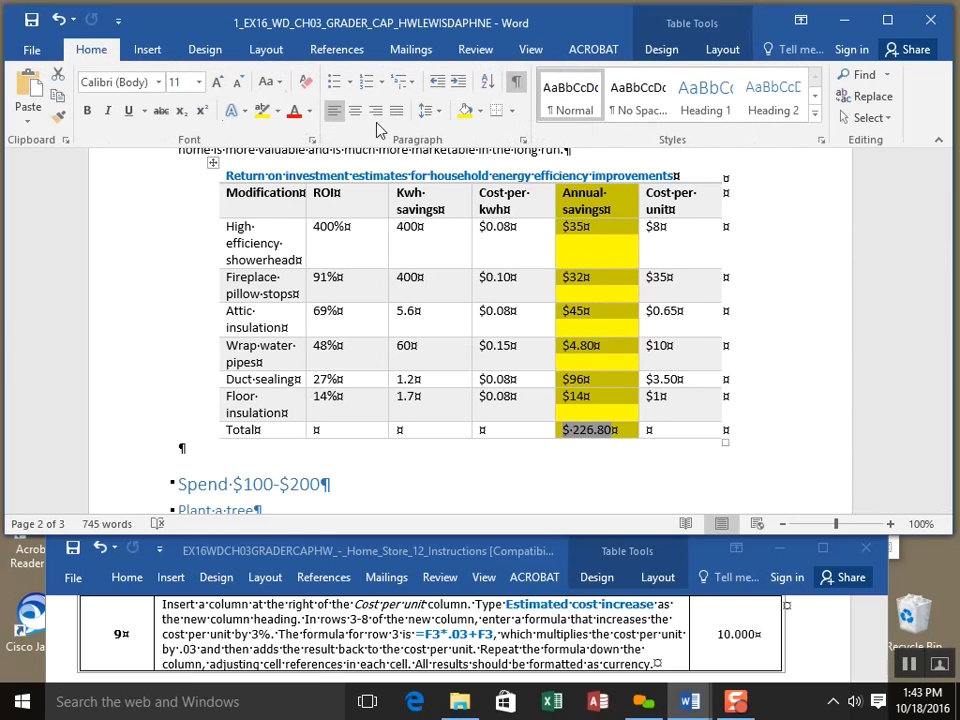
{"action": "left_click", "coordinate": [480, 111]}
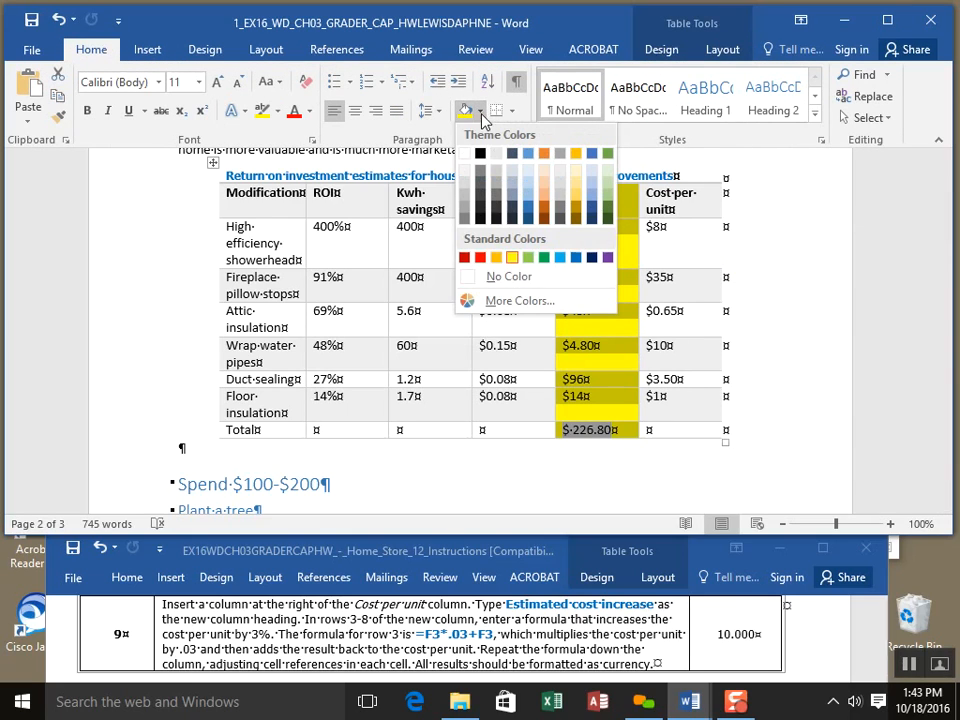
{"action": "left_click", "coordinate": [482, 277]}
{"action": "left_click", "coordinate": [28, 20]}
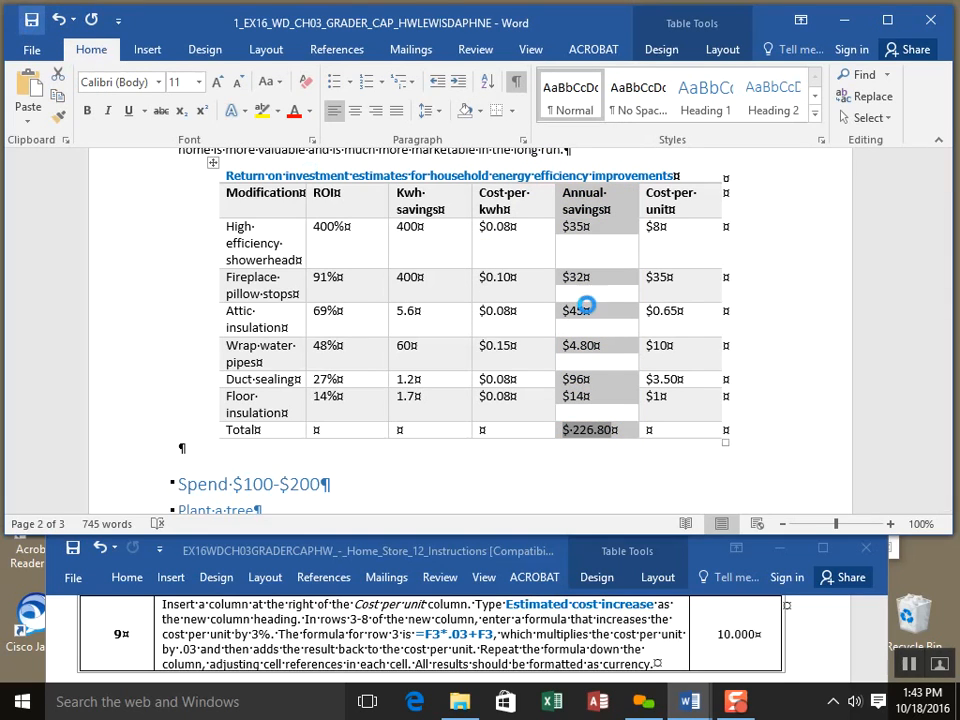
{"action": "left_click", "coordinate": [680, 346]}
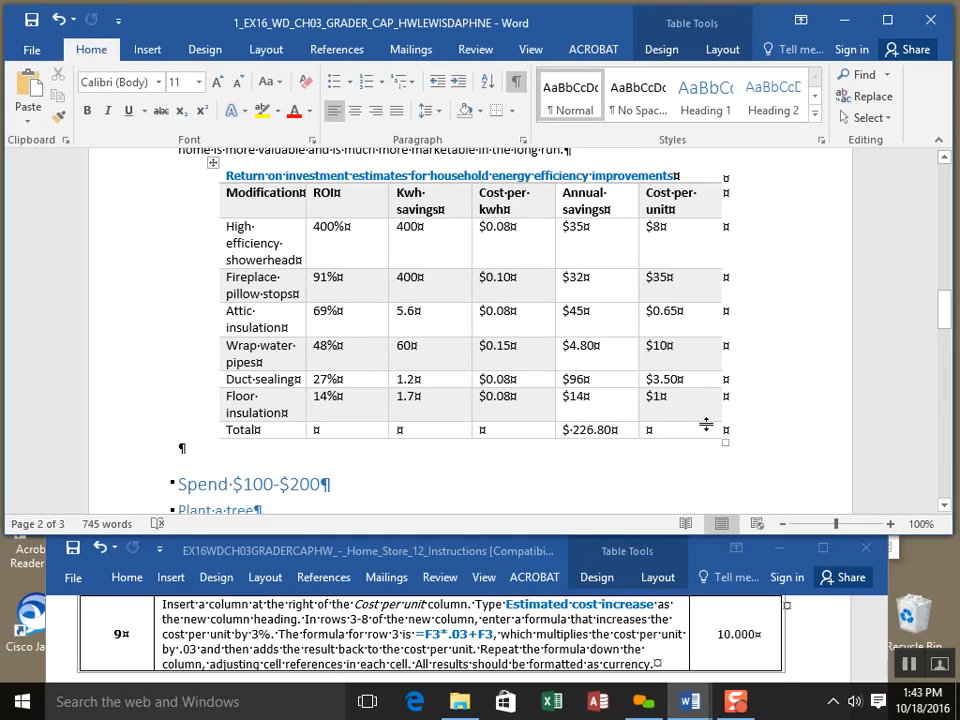
{"action": "left_click_drag", "start_coordinate": [707, 423], "coordinate": [700, 385]}
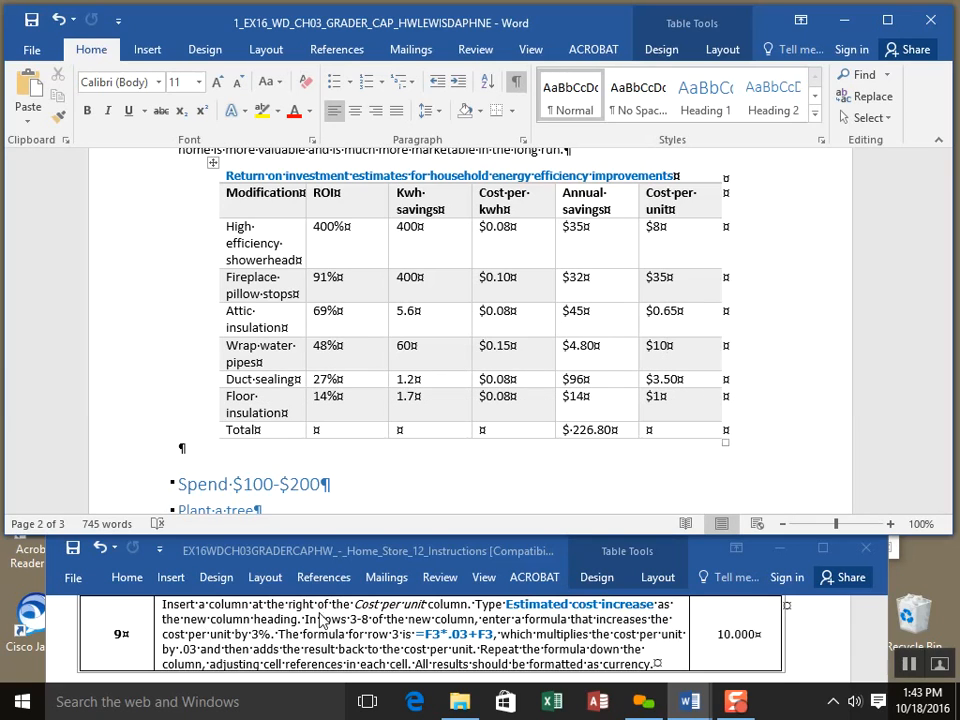
Step: Insert a new empty column to the right of Cost per unit
{"action": "left_click", "coordinate": [717, 204]}
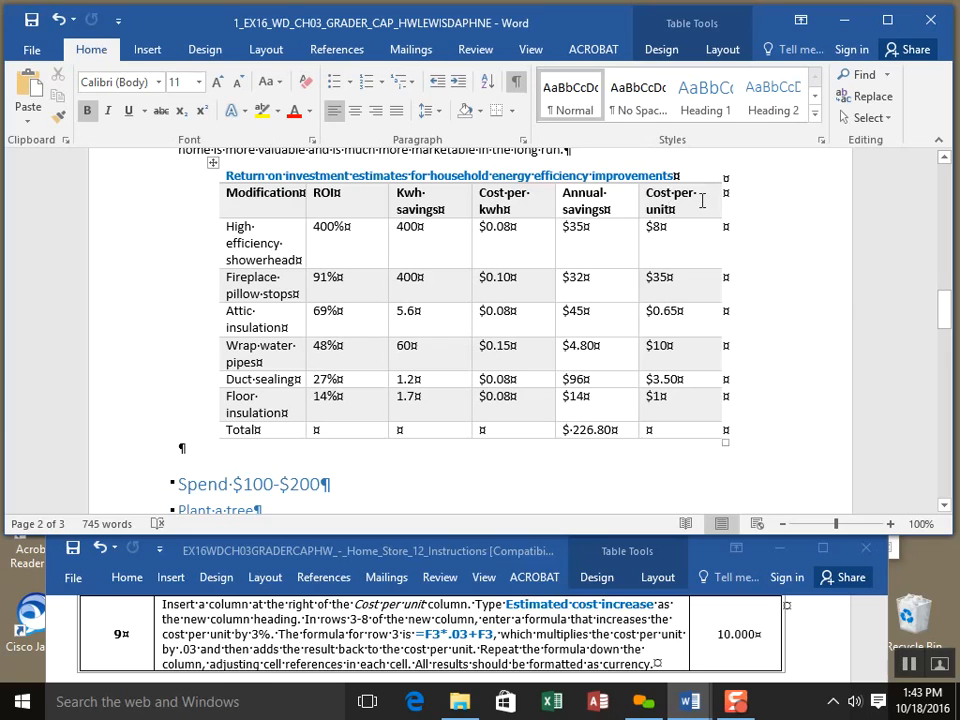
{"action": "right_click", "coordinate": [702, 201]}
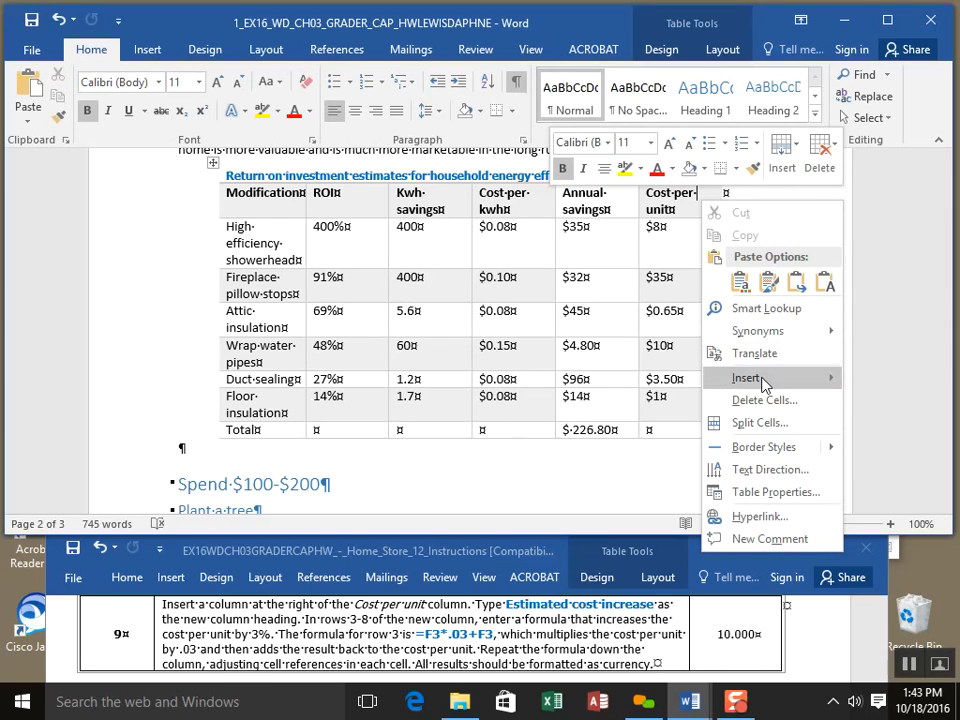
{"action": "mouse_move", "coordinate": [761, 379]}
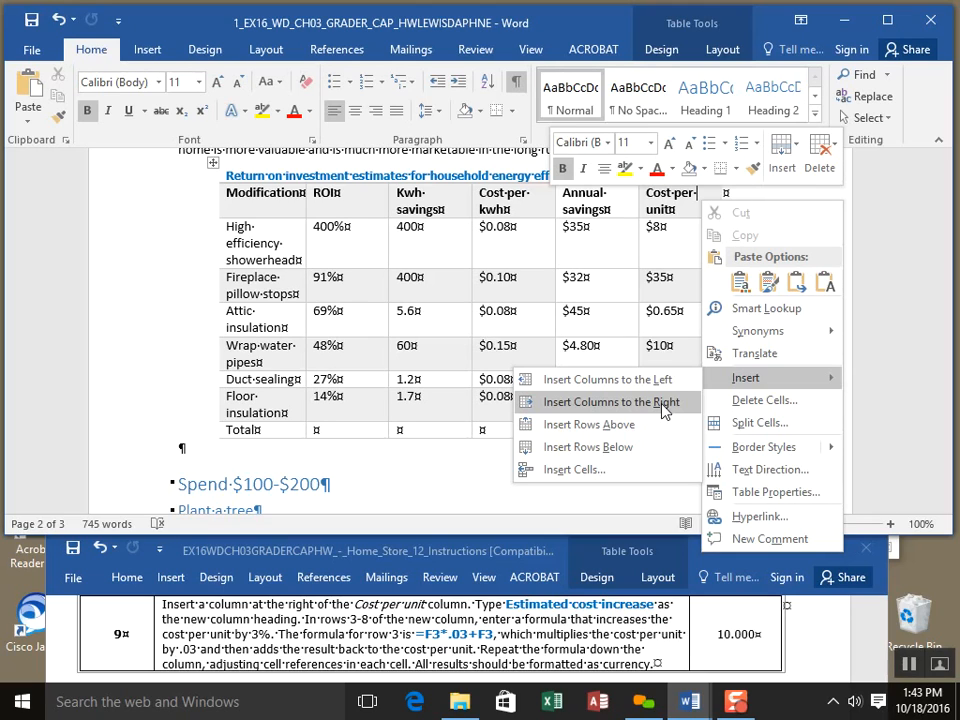
{"action": "left_click", "coordinate": [611, 402]}
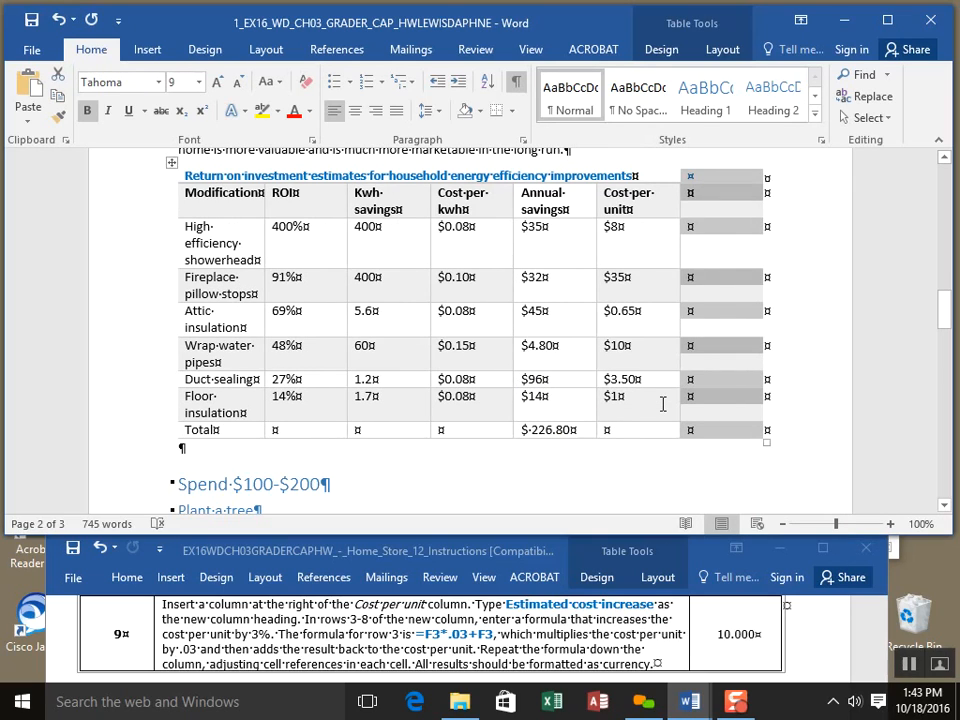
Step: Paste the heading Estimated cost increase from the instructions into the new column's header
{"action": "left_click", "coordinate": [519, 613]}
{"action": "left_click_drag", "start_coordinate": [509, 612], "coordinate": [628, 606]}
{"action": "key", "text": "ctrl+c"}
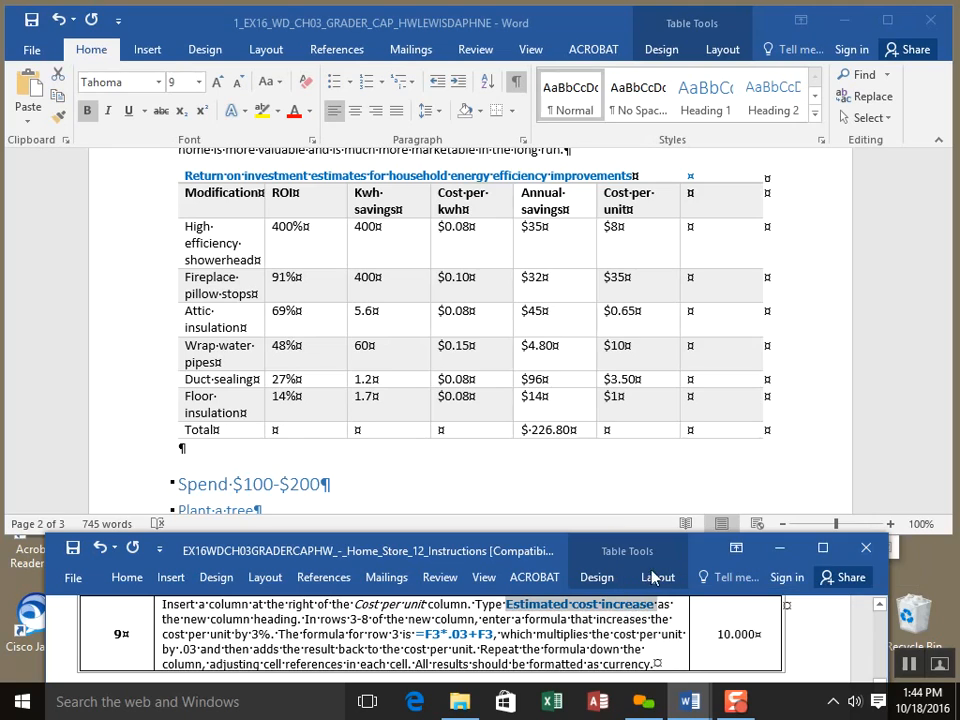
{"action": "left_click", "coordinate": [716, 204]}
{"action": "left_click", "coordinate": [716, 204]}
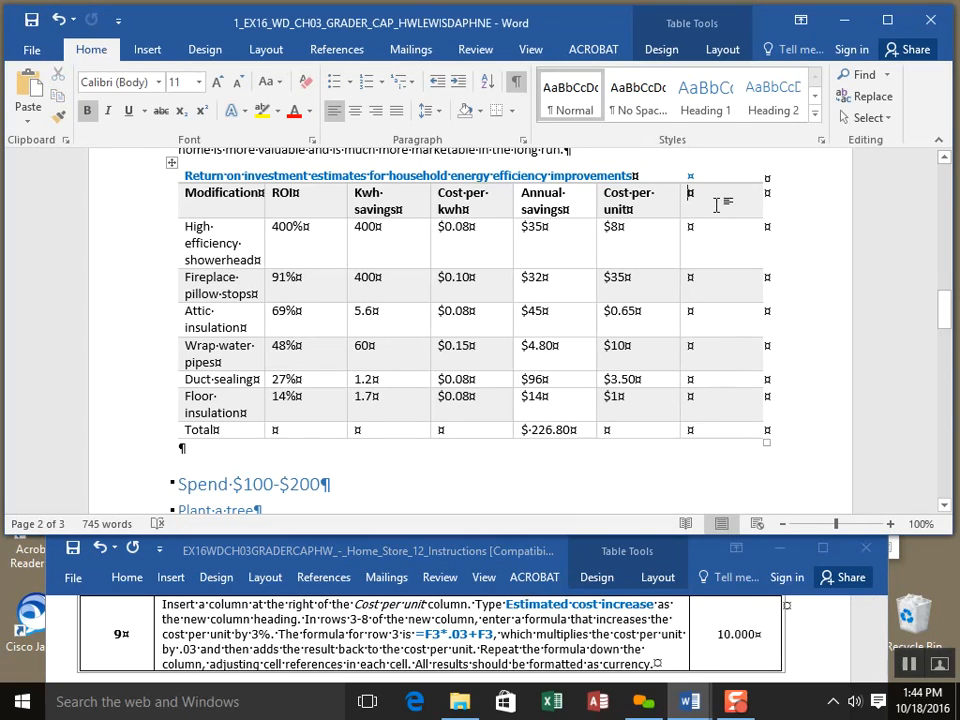
{"action": "key", "text": "ctrl+v"}
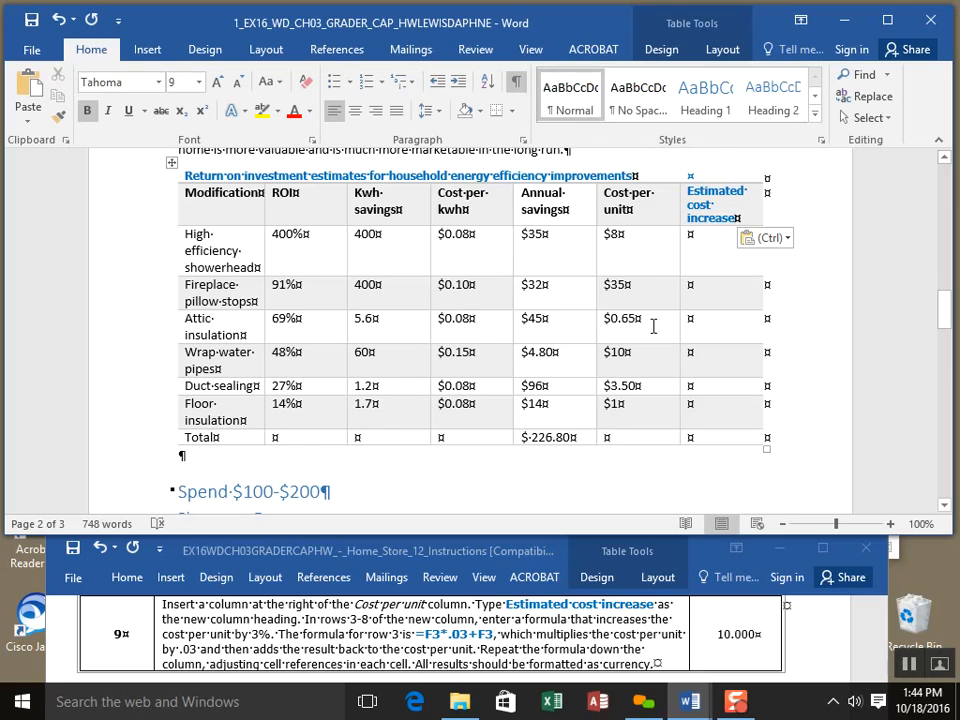
Step: Select =F3*.03+F3 in the instructions and give it yellow highlighting
{"action": "left_click", "coordinate": [719, 165]}
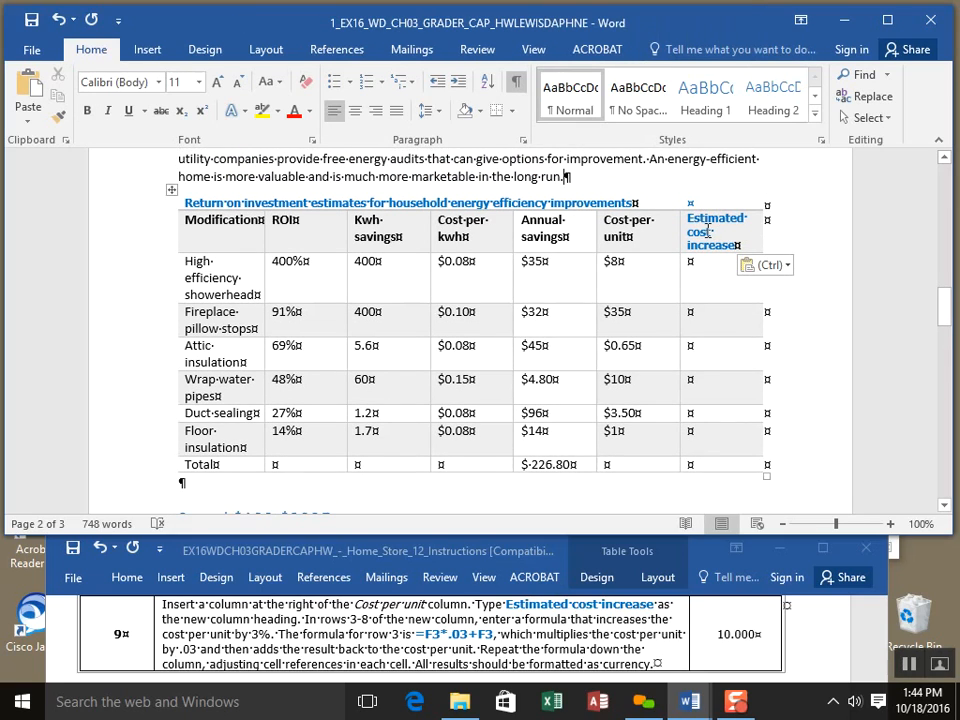
{"action": "left_click", "coordinate": [709, 272]}
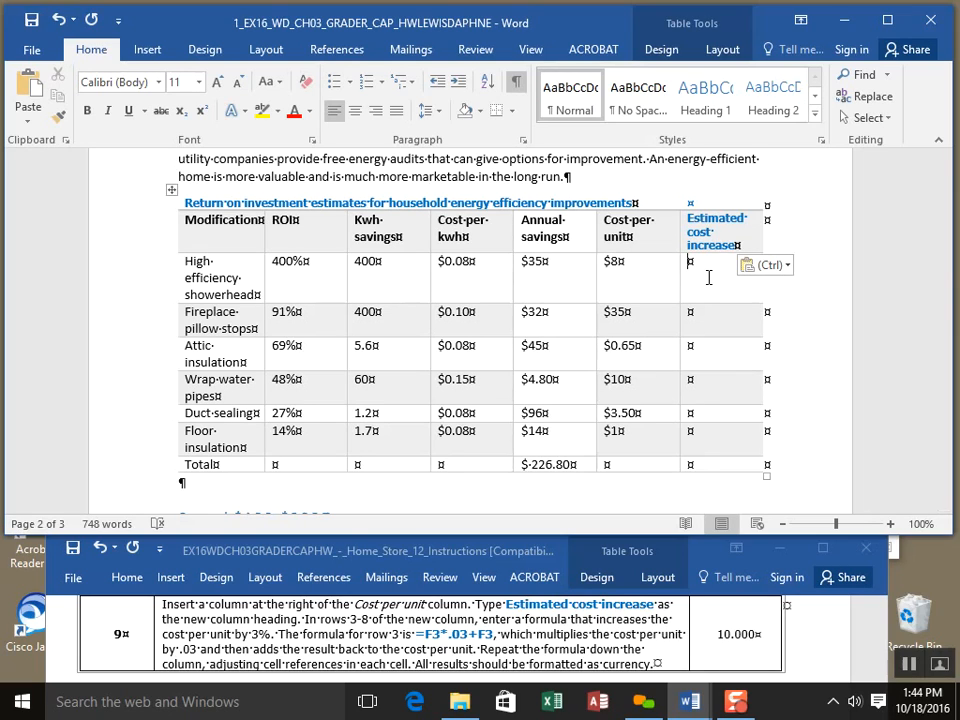
{"action": "left_click_drag", "start_coordinate": [505, 604], "coordinate": [672, 604]}
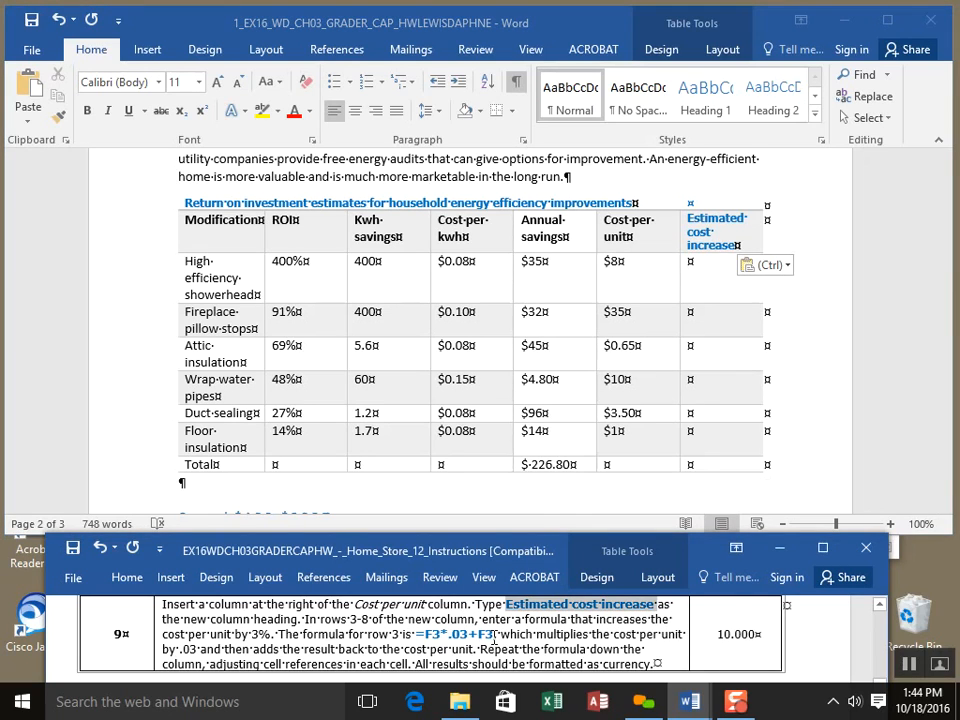
{"action": "mouse_move", "coordinate": [416, 634]}
{"action": "left_mouse_down"}
{"action": "mouse_move", "coordinate": [447, 649]}
{"action": "mouse_move", "coordinate": [420, 637]}
{"action": "left_mouse_up"}
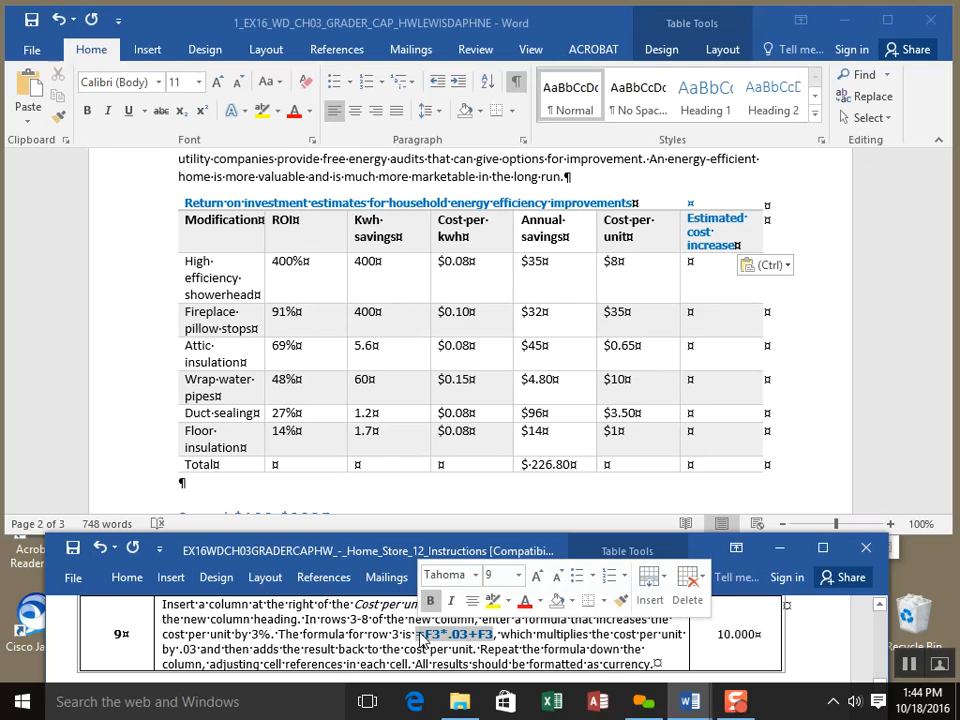
{"action": "left_click", "coordinate": [490, 603]}
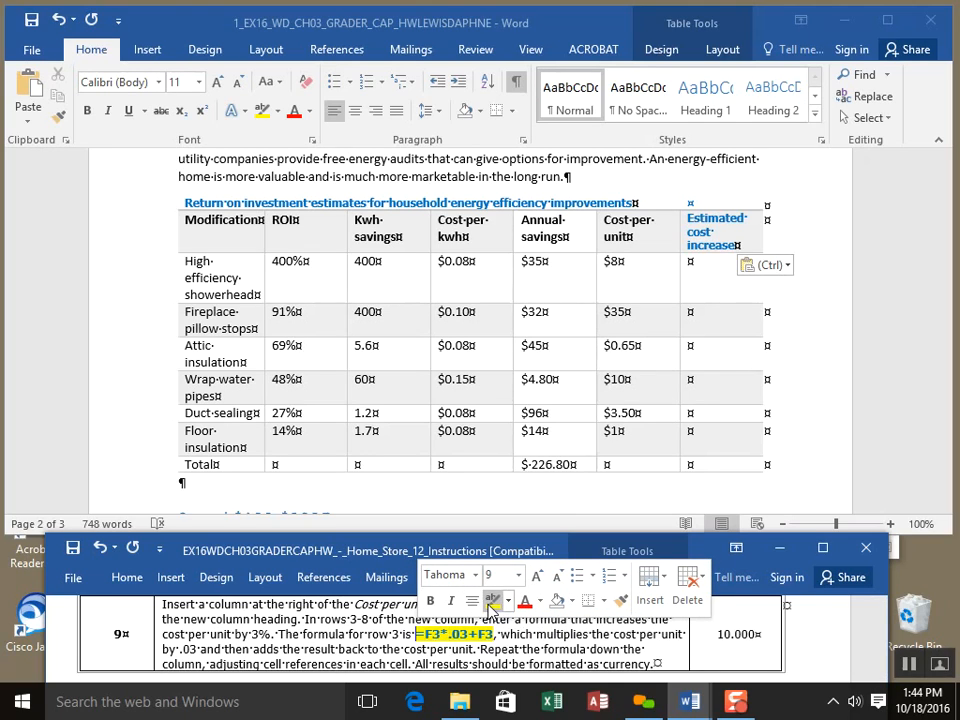
Step: Shade the Modification column orange, ROI green and Kwh savings light blue
{"action": "left_click", "coordinate": [617, 270]}
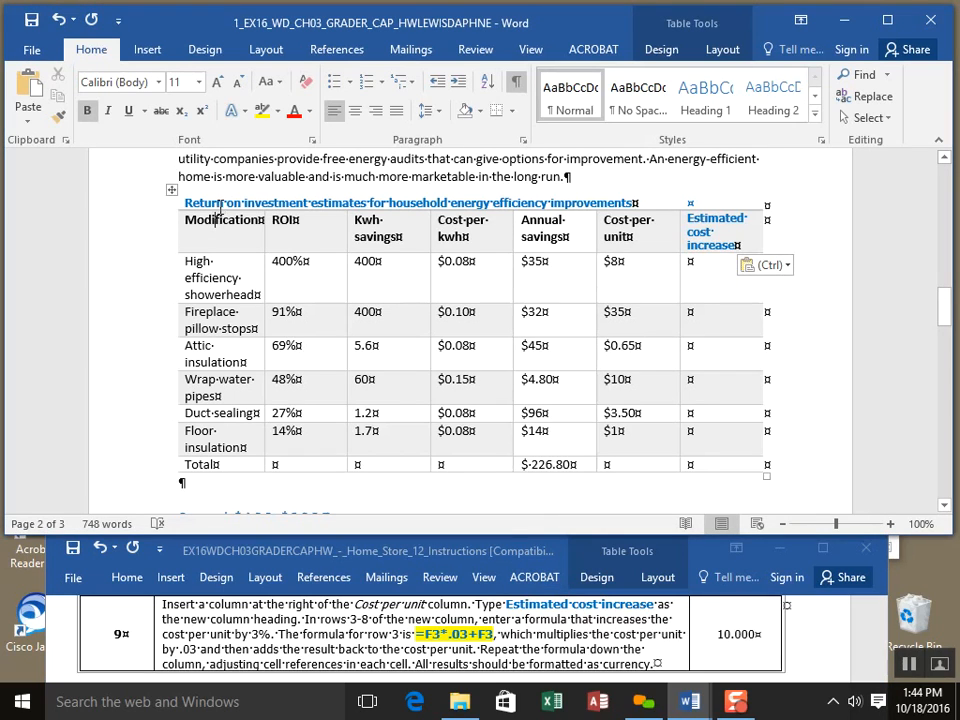
{"action": "left_click_drag", "start_coordinate": [217, 228], "coordinate": [224, 466]}
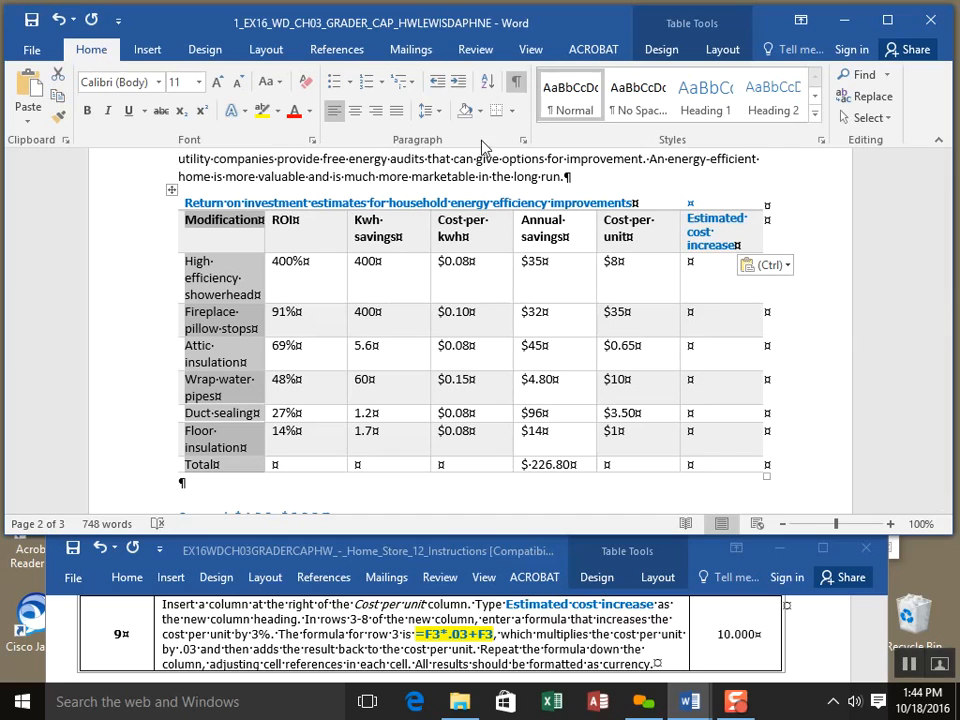
{"action": "left_click", "coordinate": [481, 111]}
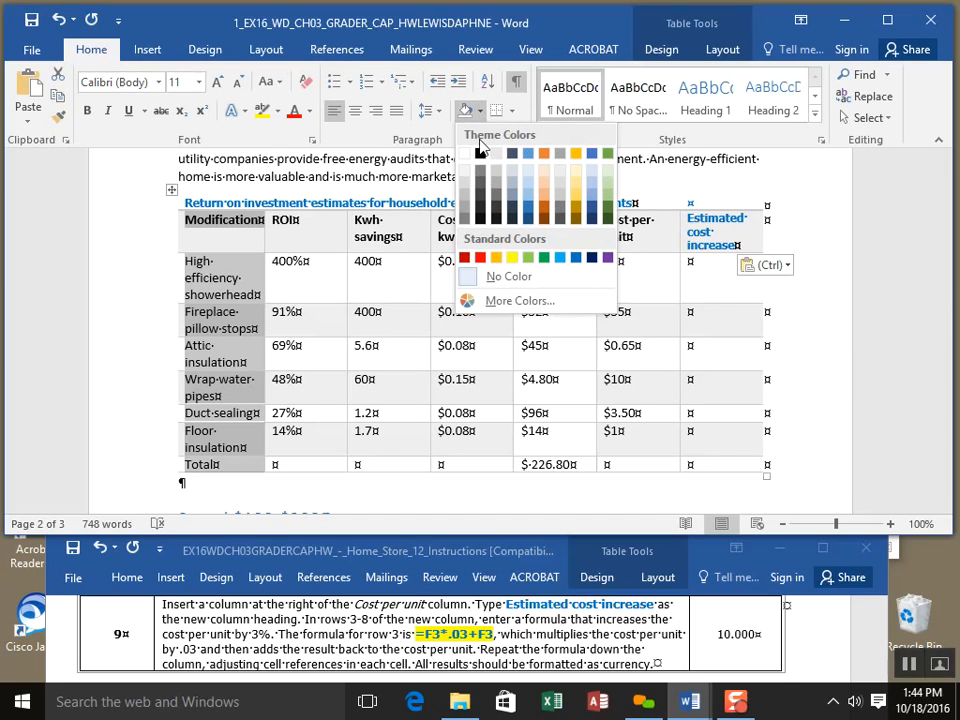
{"action": "left_click", "coordinate": [497, 259]}
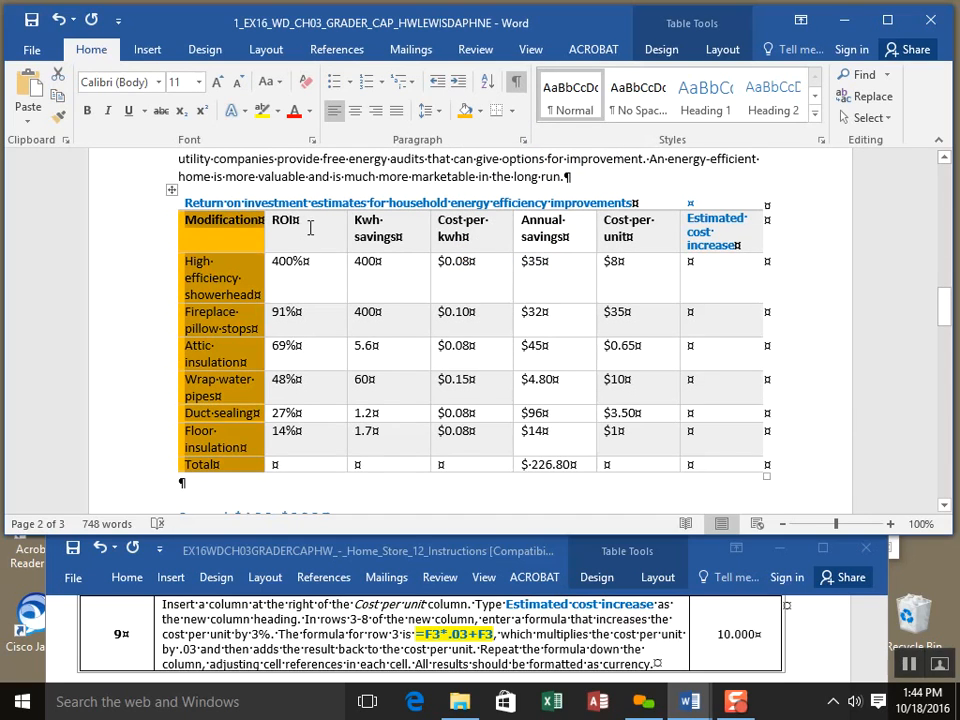
{"action": "left_click_drag", "start_coordinate": [311, 225], "coordinate": [326, 461]}
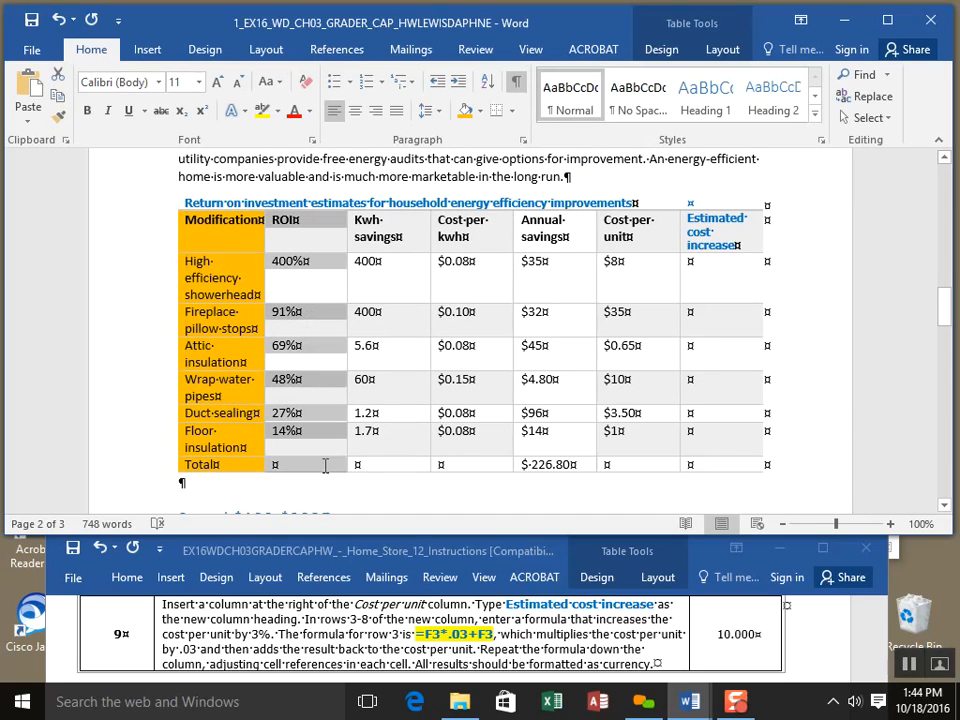
{"action": "left_click", "coordinate": [478, 113]}
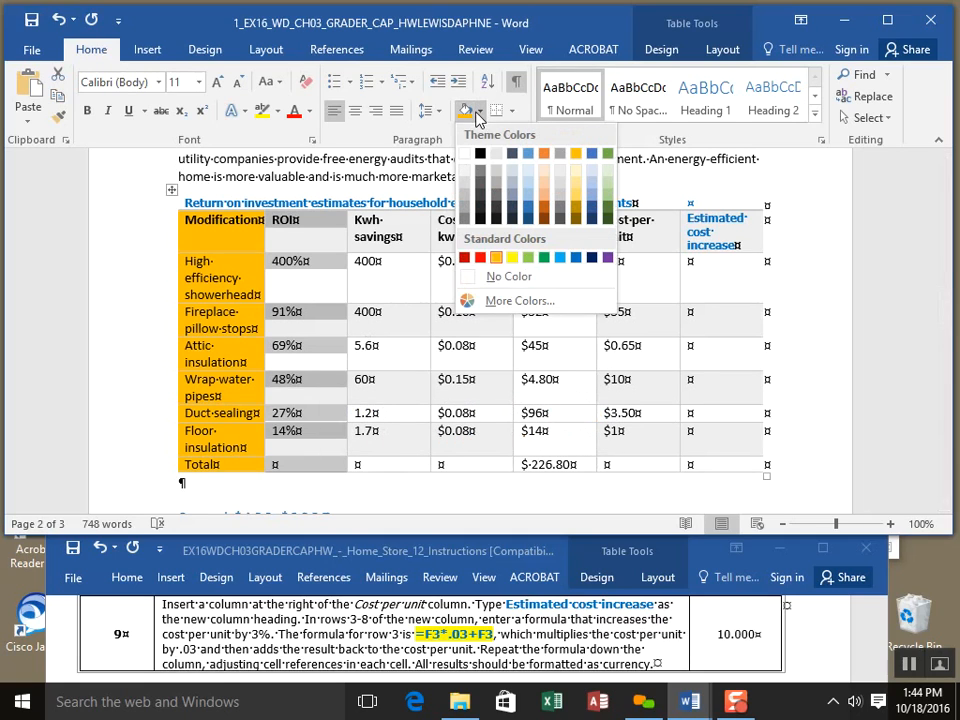
{"action": "left_click", "coordinate": [527, 257]}
{"action": "left_click_drag", "start_coordinate": [390, 228], "coordinate": [422, 462]}
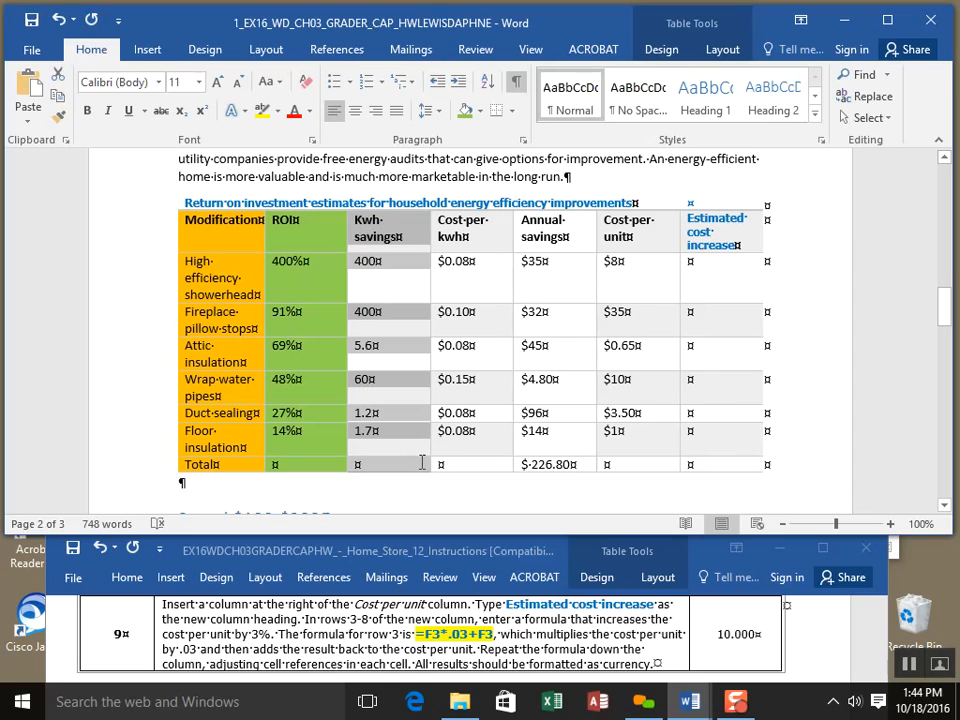
{"action": "left_click", "coordinate": [480, 111]}
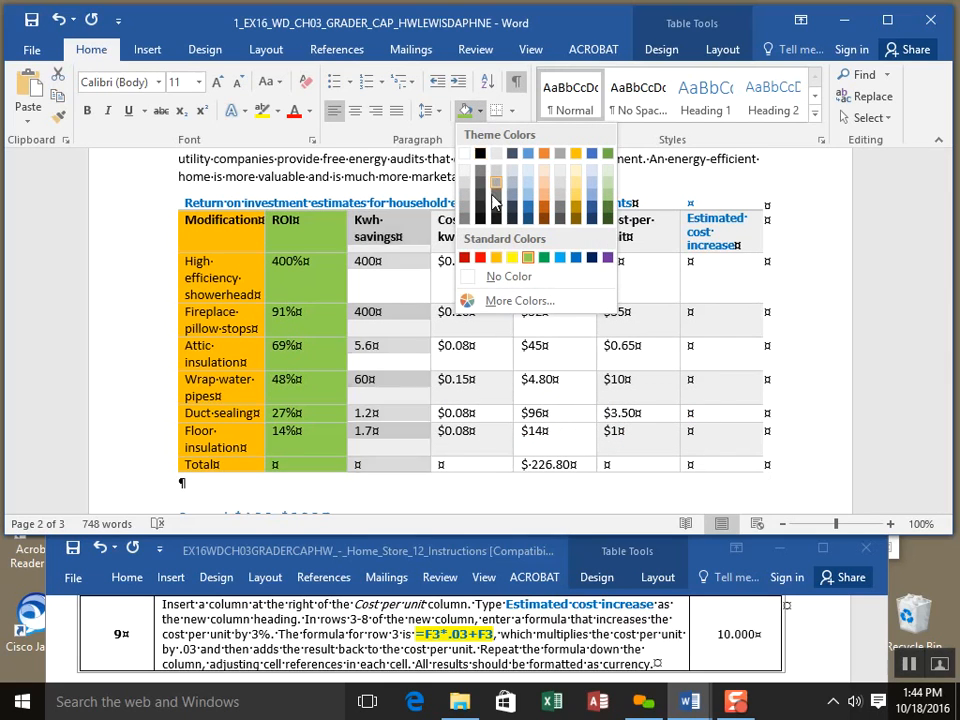
{"action": "left_click", "coordinate": [529, 171]}
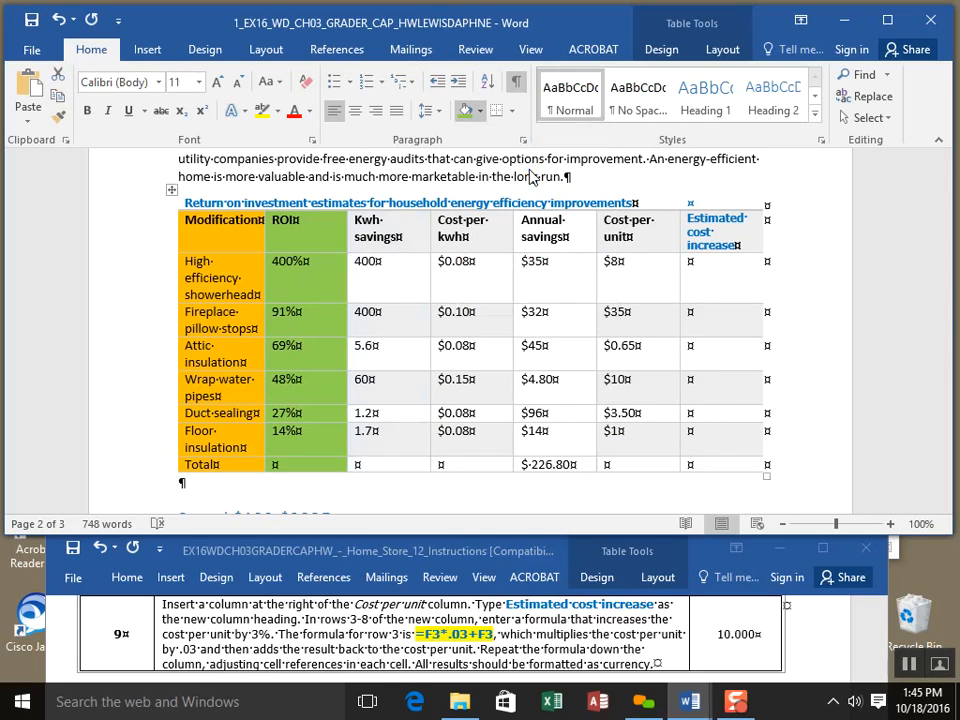
Step: Shade the Cost per kwh column blue, Annual savings dark red and Cost per unit yellow
{"action": "left_click_drag", "start_coordinate": [458, 227], "coordinate": [505, 460]}
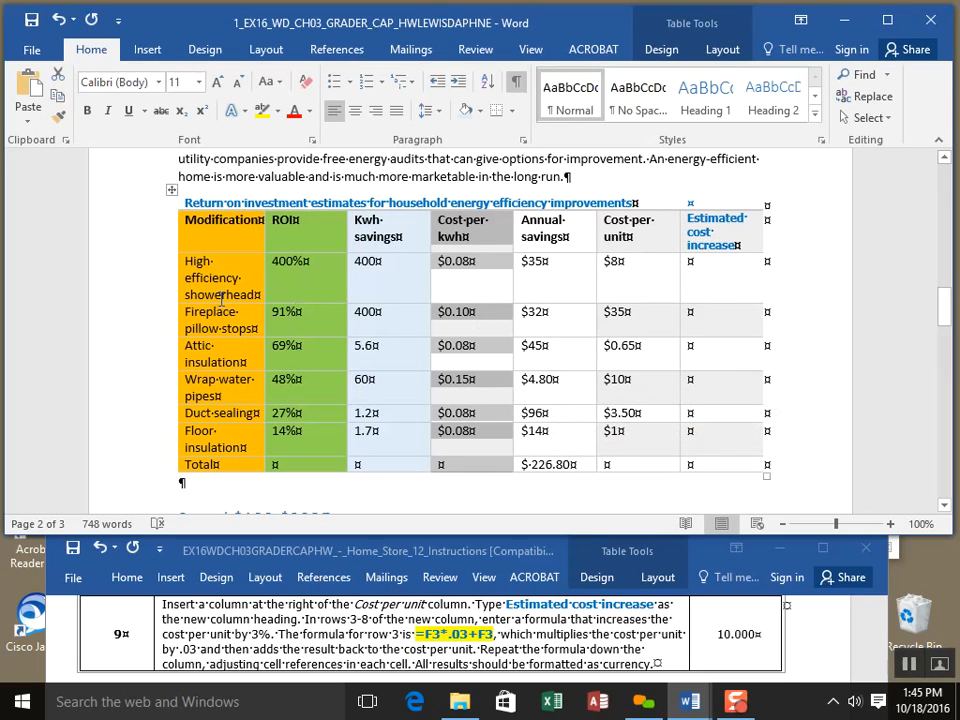
{"action": "left_click", "coordinate": [485, 114]}
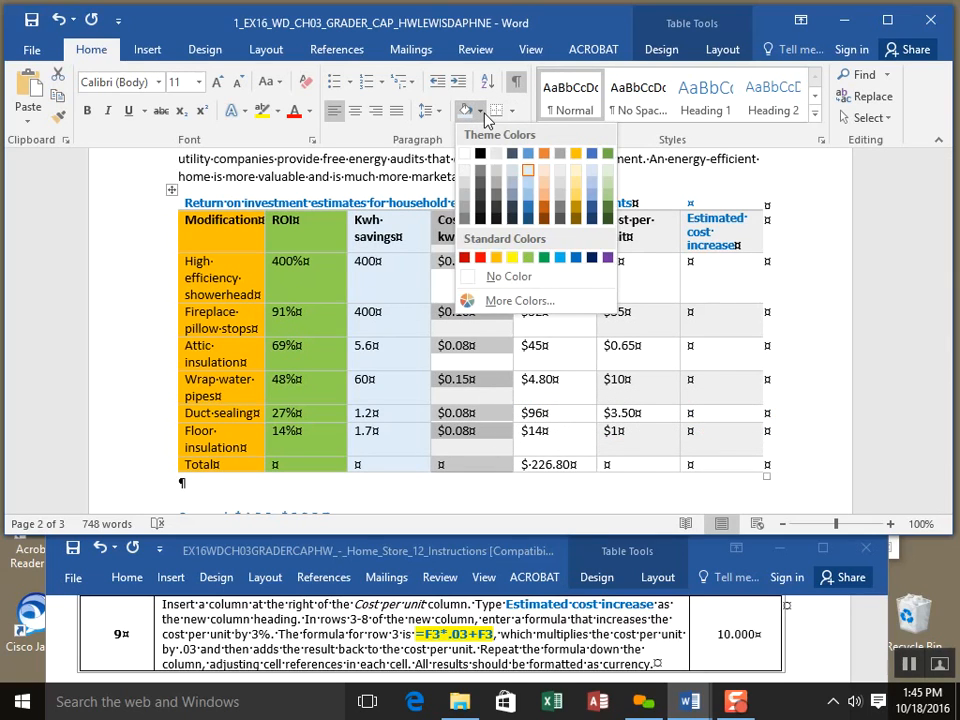
{"action": "left_click", "coordinate": [579, 261]}
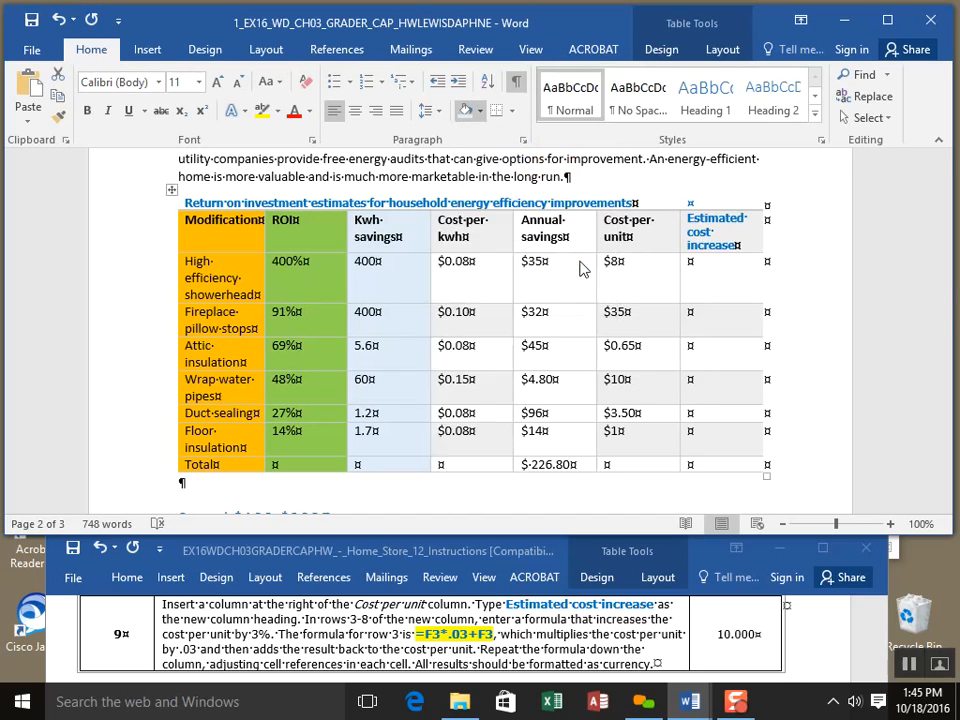
{"action": "left_click_drag", "start_coordinate": [585, 464], "coordinate": [545, 262]}
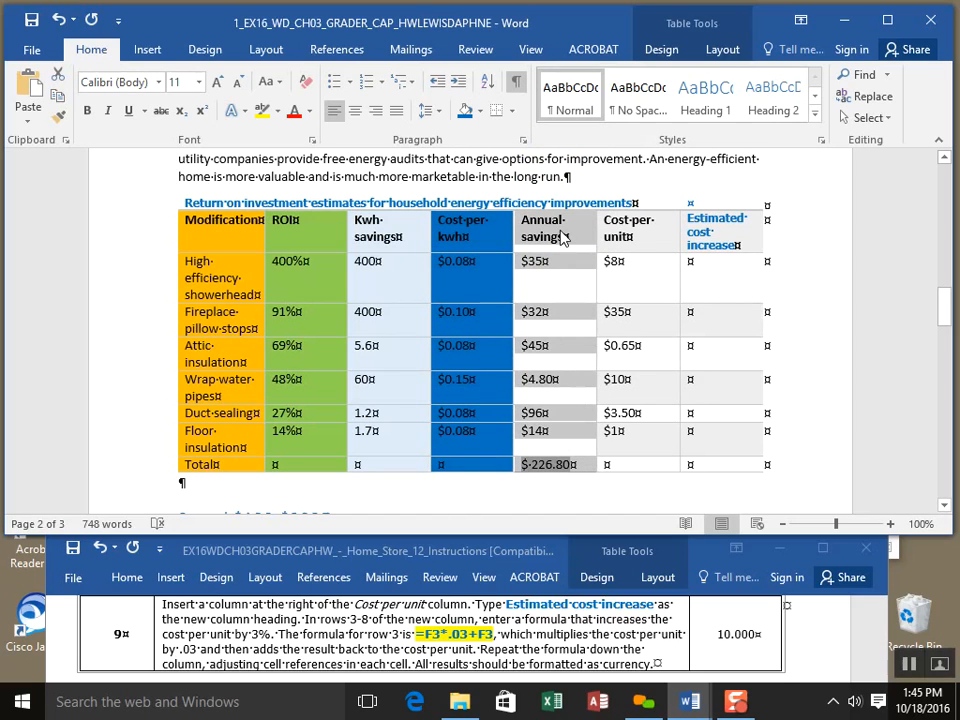
{"action": "left_click", "coordinate": [480, 111]}
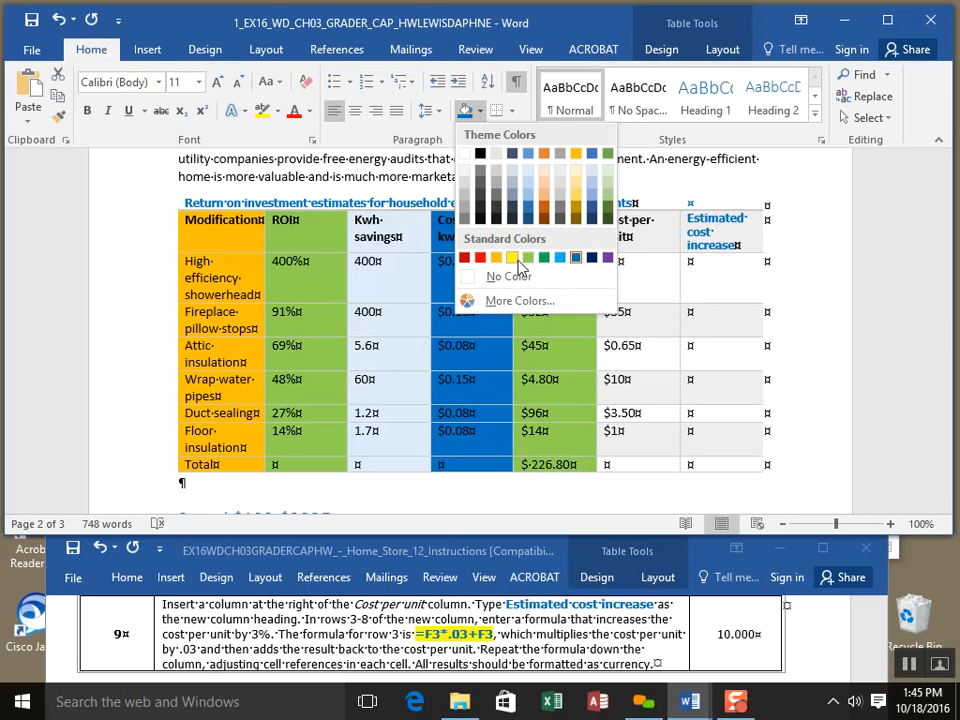
{"action": "left_click", "coordinate": [463, 260]}
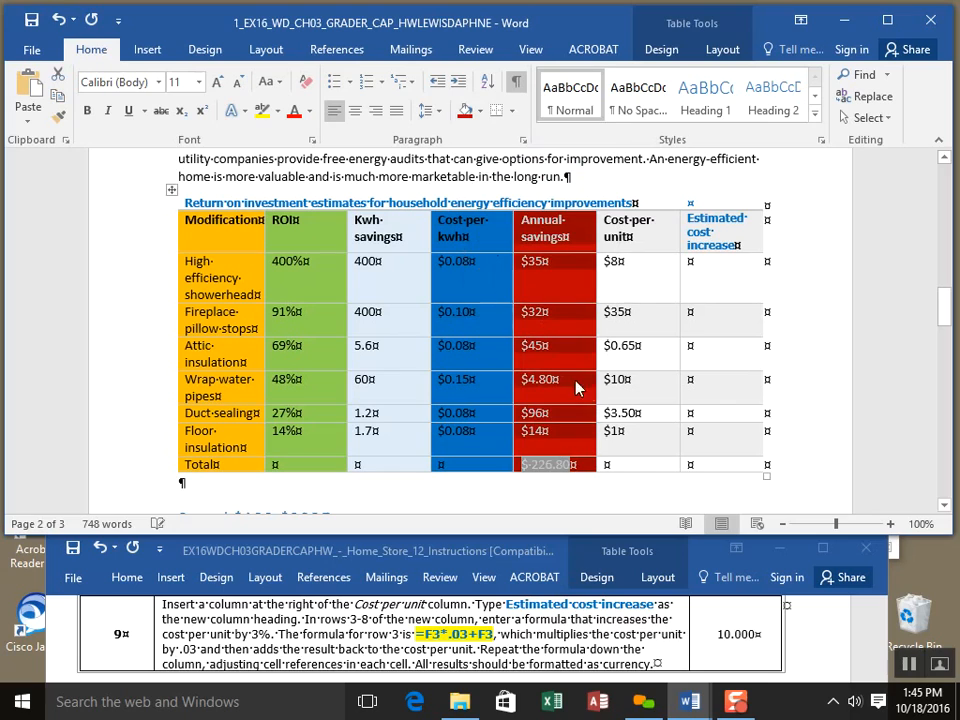
{"action": "left_click", "coordinate": [662, 452]}
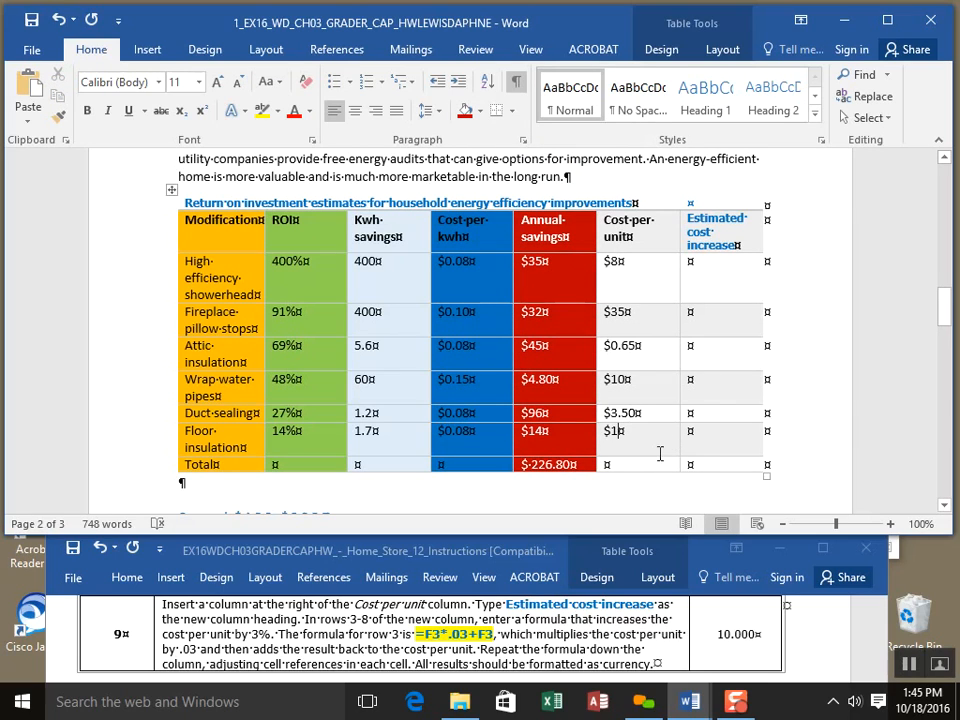
{"action": "left_click_drag", "start_coordinate": [662, 452], "coordinate": [645, 237]}
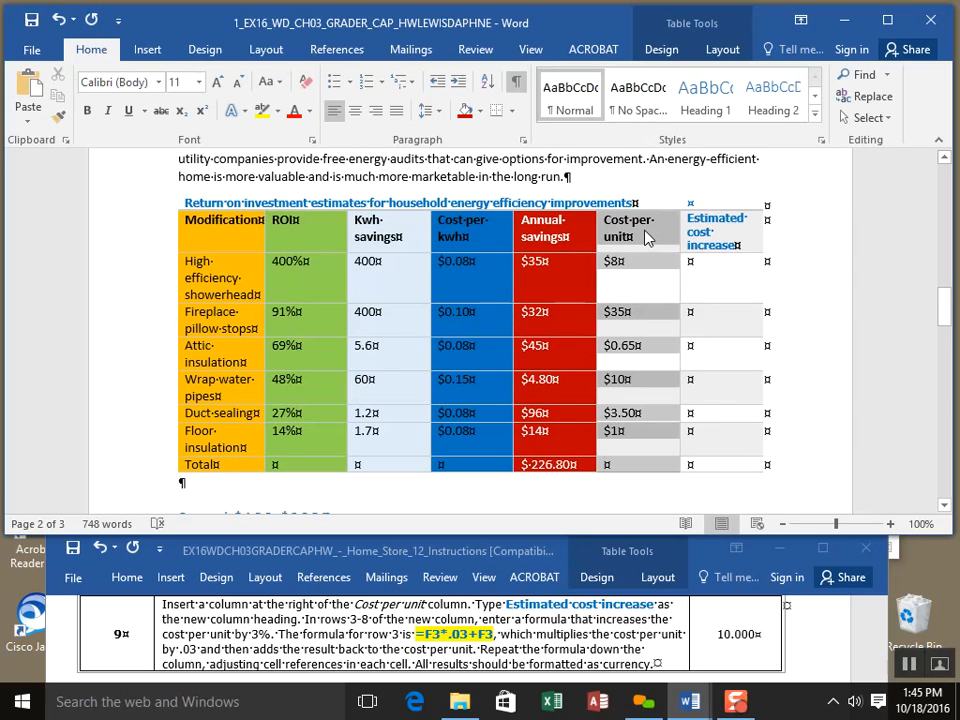
{"action": "left_click", "coordinate": [483, 110]}
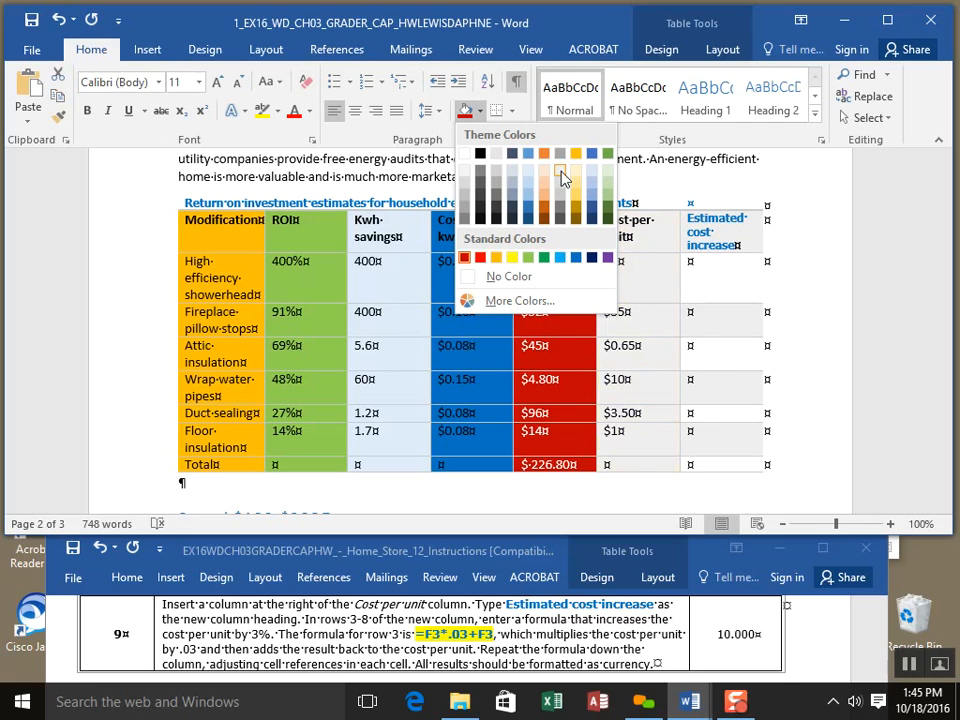
{"action": "left_click", "coordinate": [512, 257]}
{"action": "left_click", "coordinate": [724, 280]}
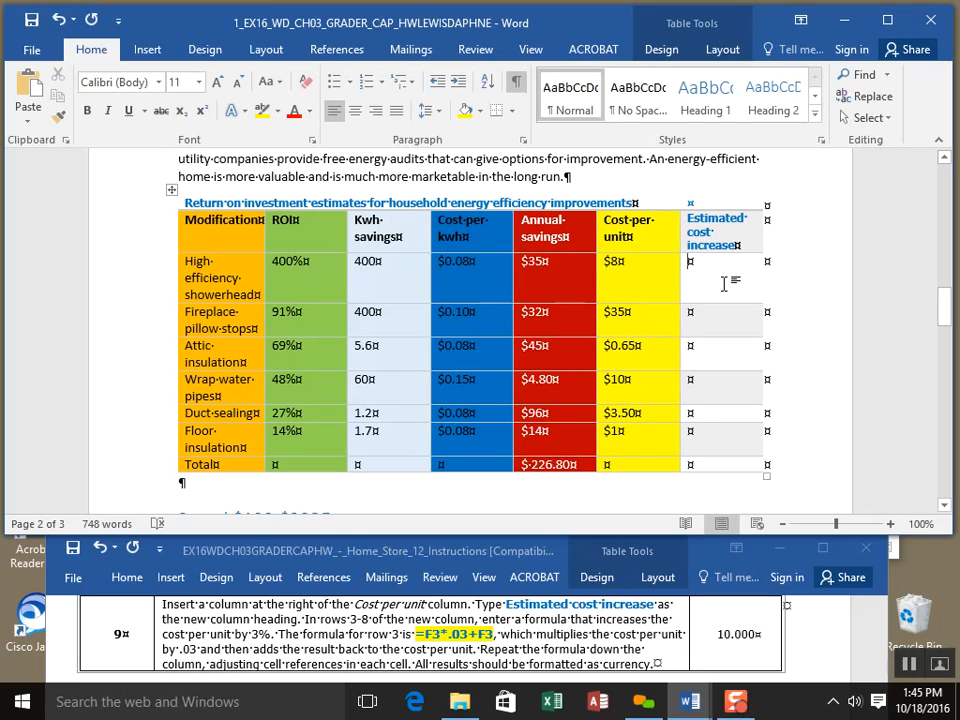
Step: Type =F3*.03+F3 into the showerhead row's Estimated cost increase cell
{"action": "type", "text": "=F"}
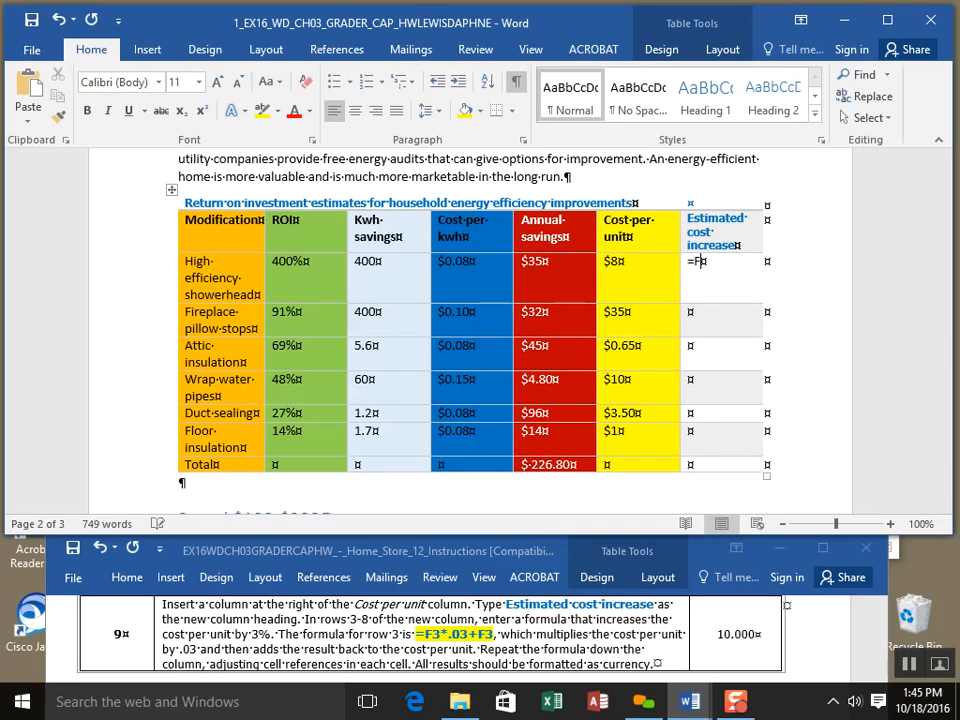
{"action": "type", "text": "3"}
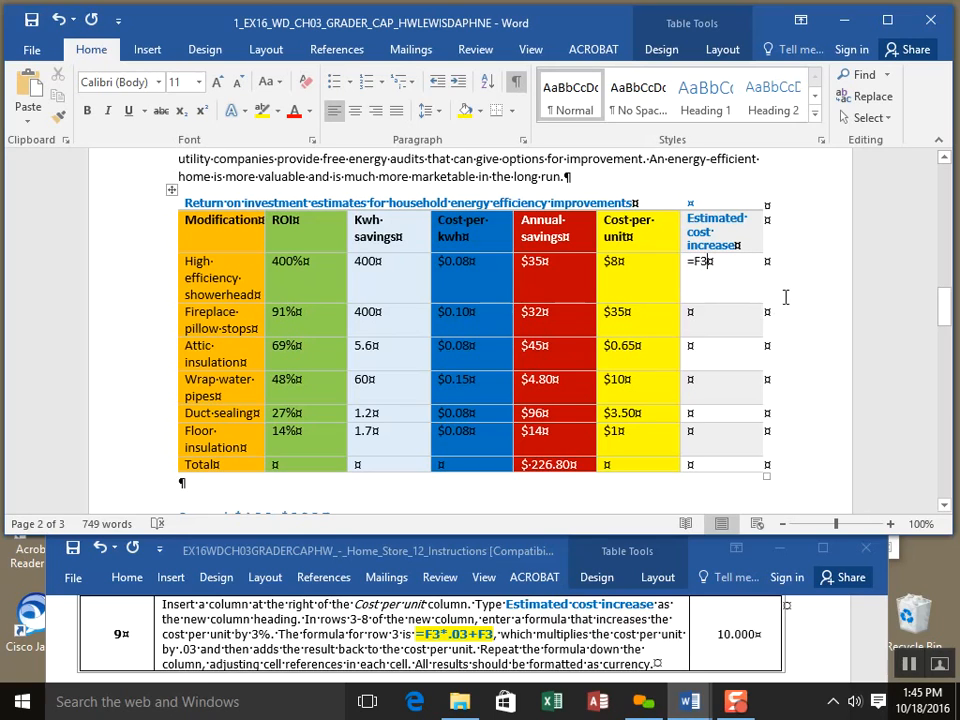
{"action": "left_click_drag", "start_coordinate": [740, 316], "coordinate": [737, 467]}
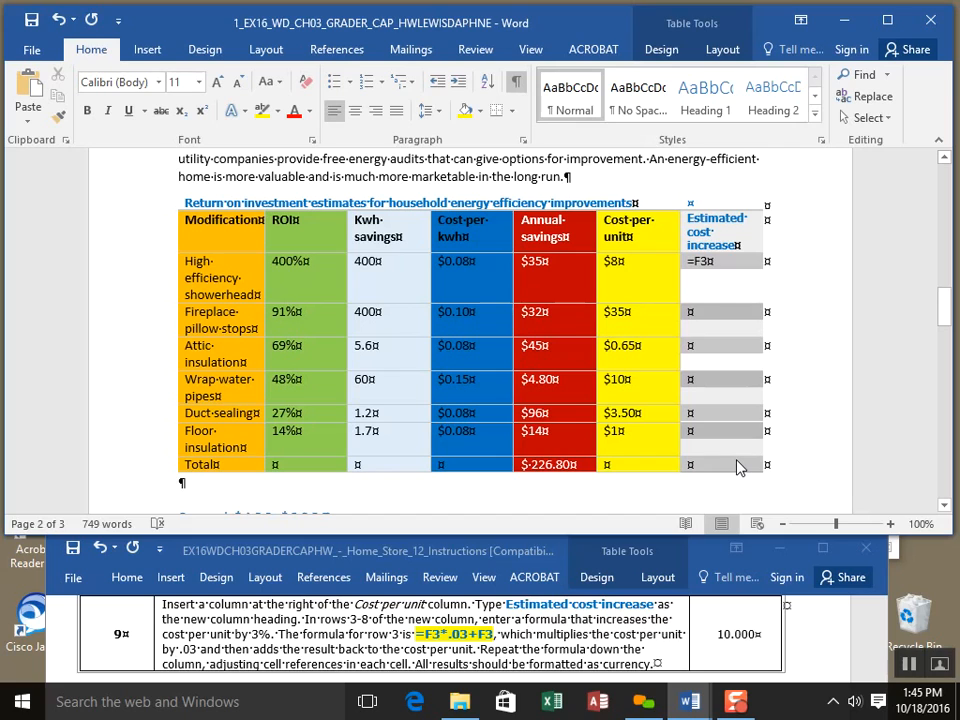
{"action": "left_click_drag", "start_coordinate": [737, 467], "coordinate": [634, 203]}
{"action": "left_click", "coordinate": [641, 203]}
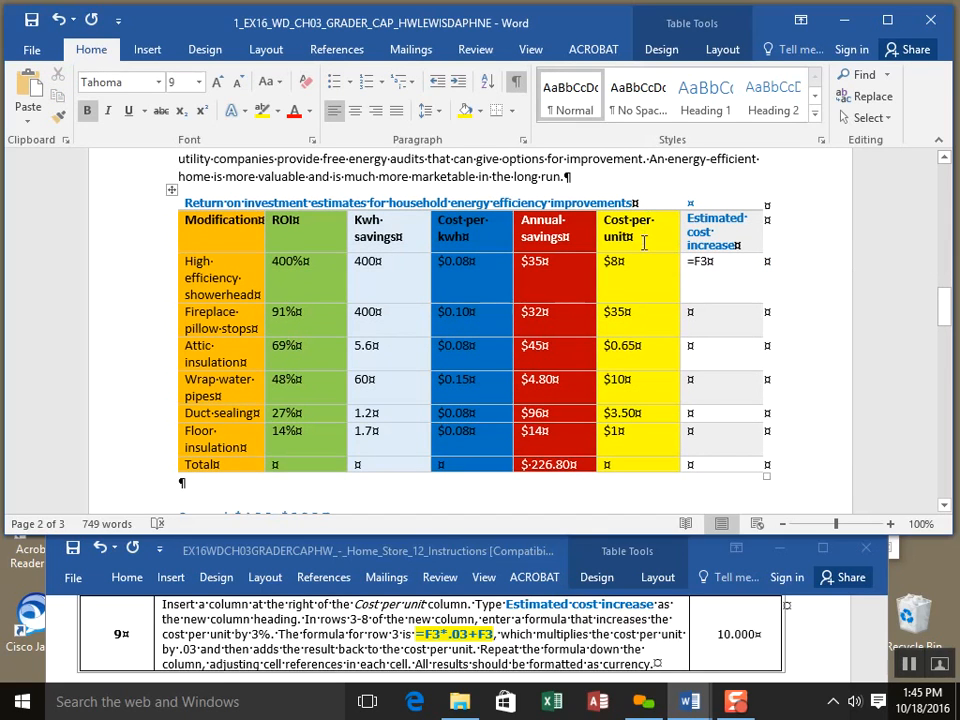
{"action": "left_click", "coordinate": [644, 242]}
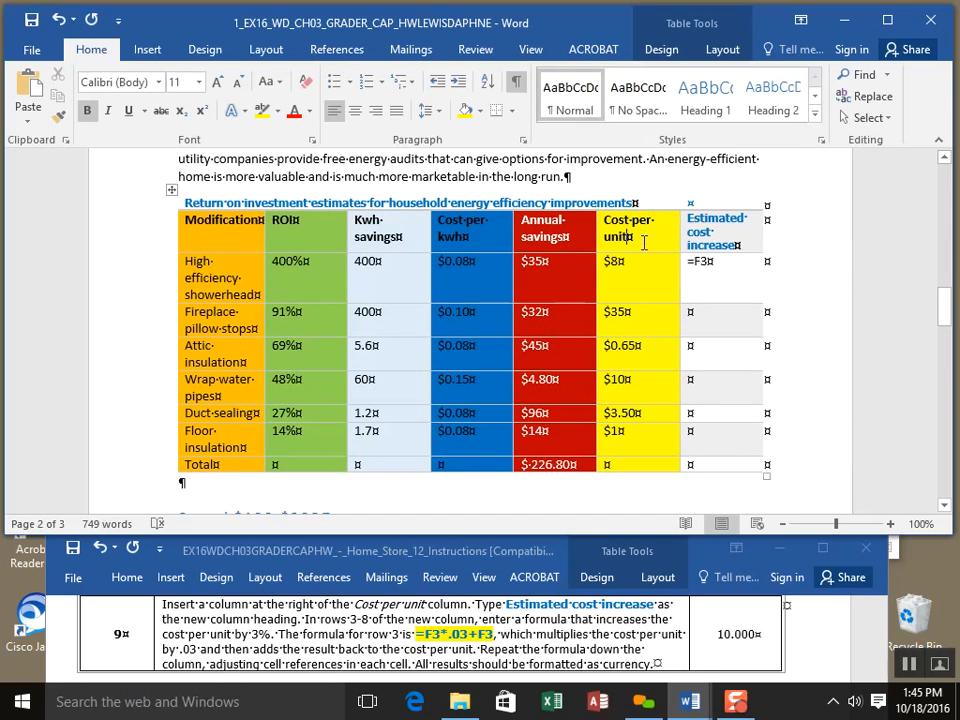
{"action": "left_click", "coordinate": [655, 295]}
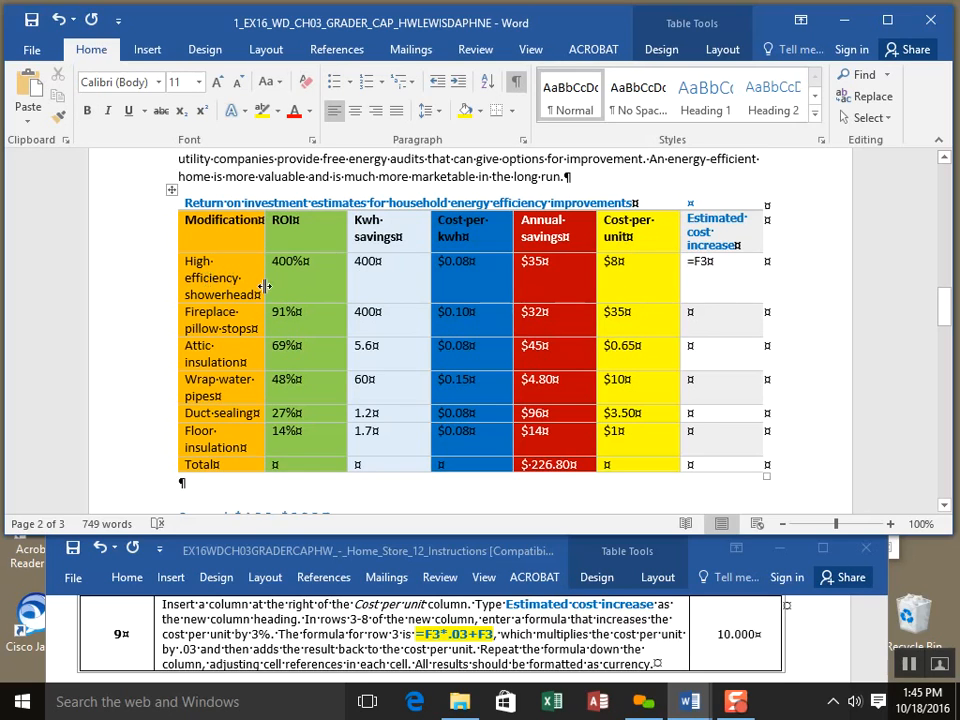
{"action": "left_click", "coordinate": [713, 264]}
{"action": "type", "text": "*"}
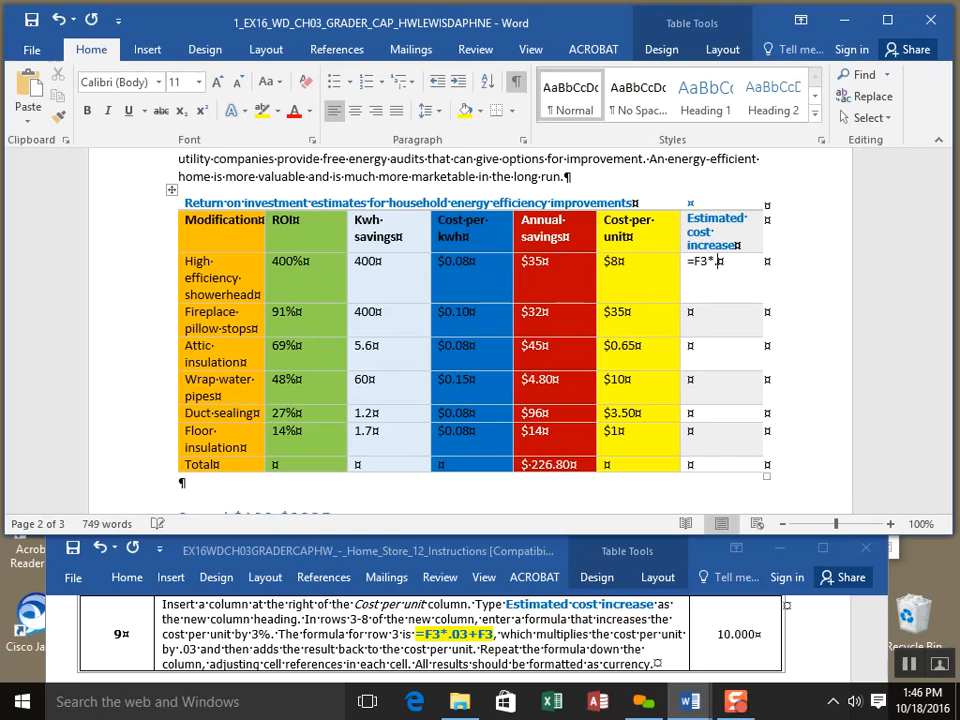
{"action": "type", "text": ".03"}
{"action": "type", "text": "+"}
{"action": "type", "text": "F3"}
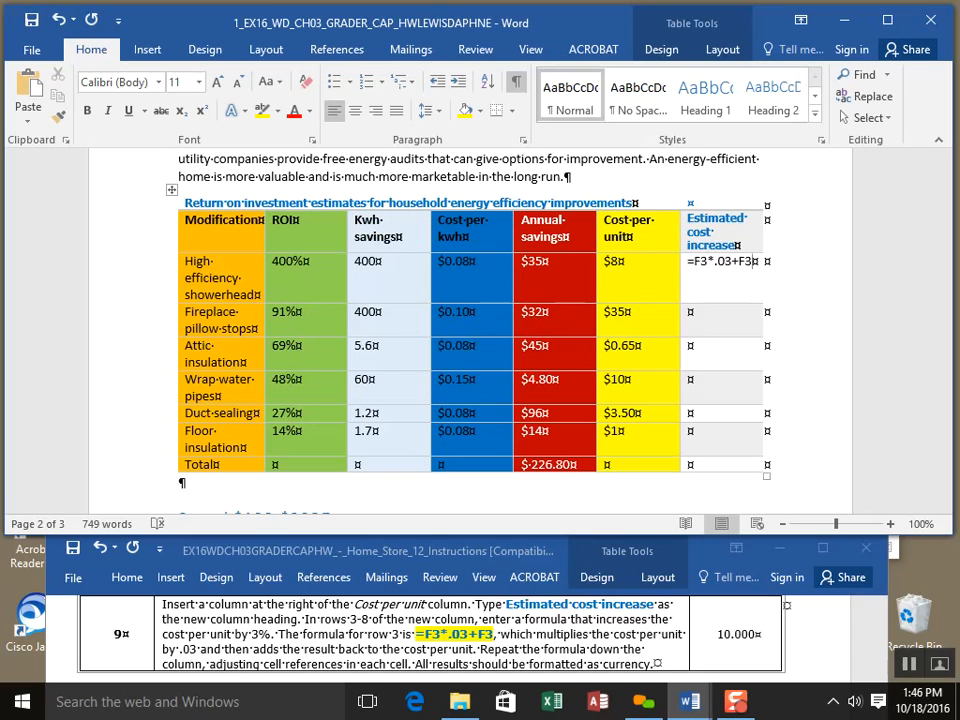
{"action": "double_click", "coordinate": [750, 260]}
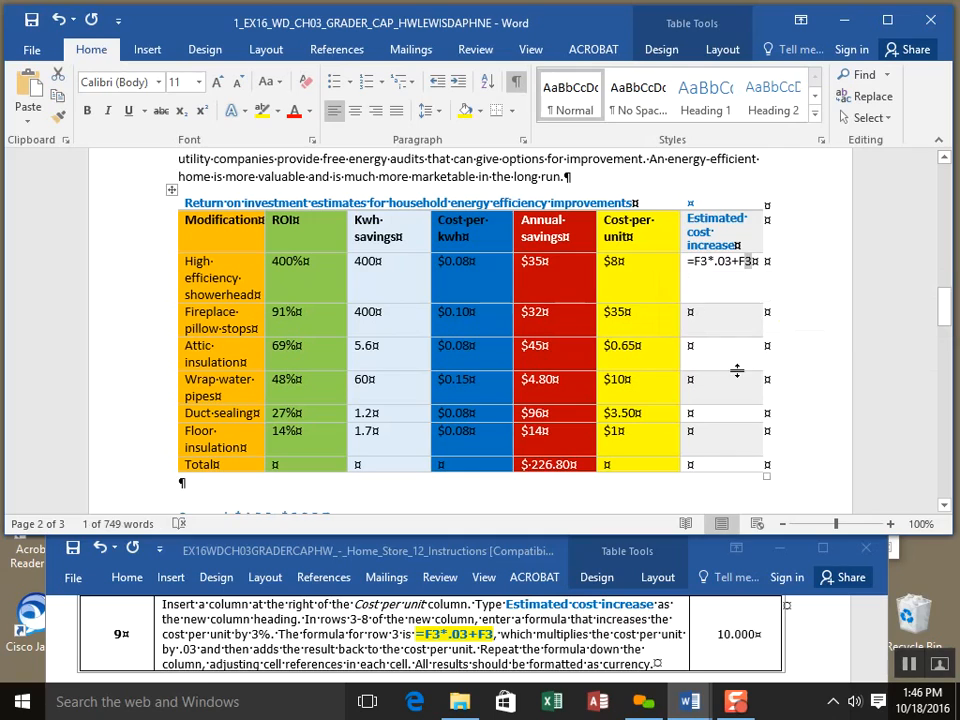
{"action": "left_click", "coordinate": [690, 312]}
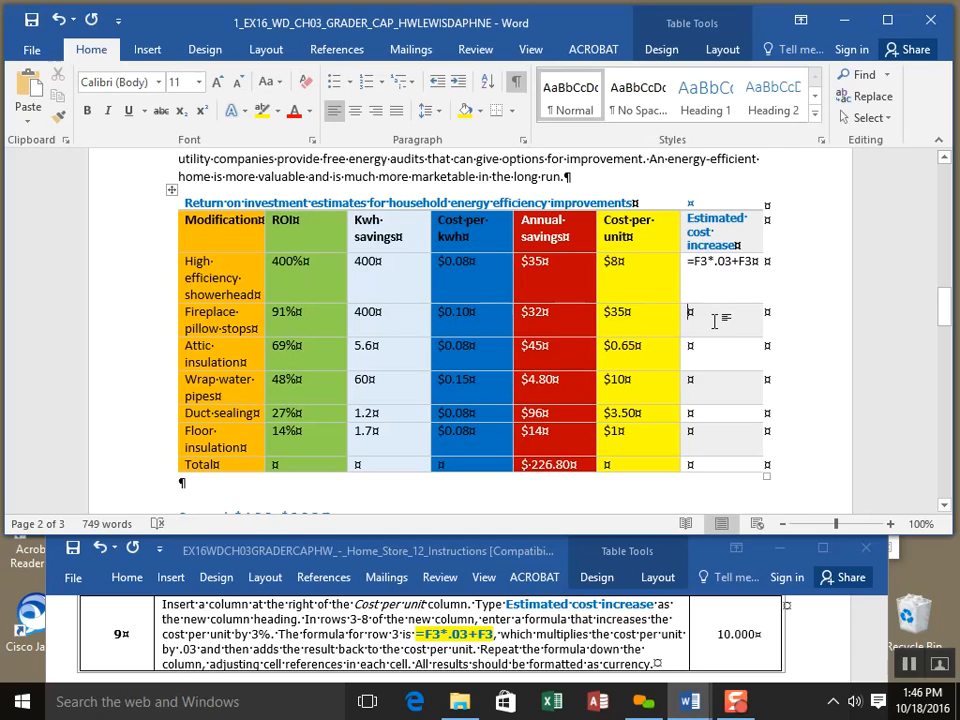
Step: Type =F4*.03+F4, =F5*.03+F5 and =F6*.03+F6 into the estimate cells of rows 4-6
{"action": "type", "text": "=F4"}
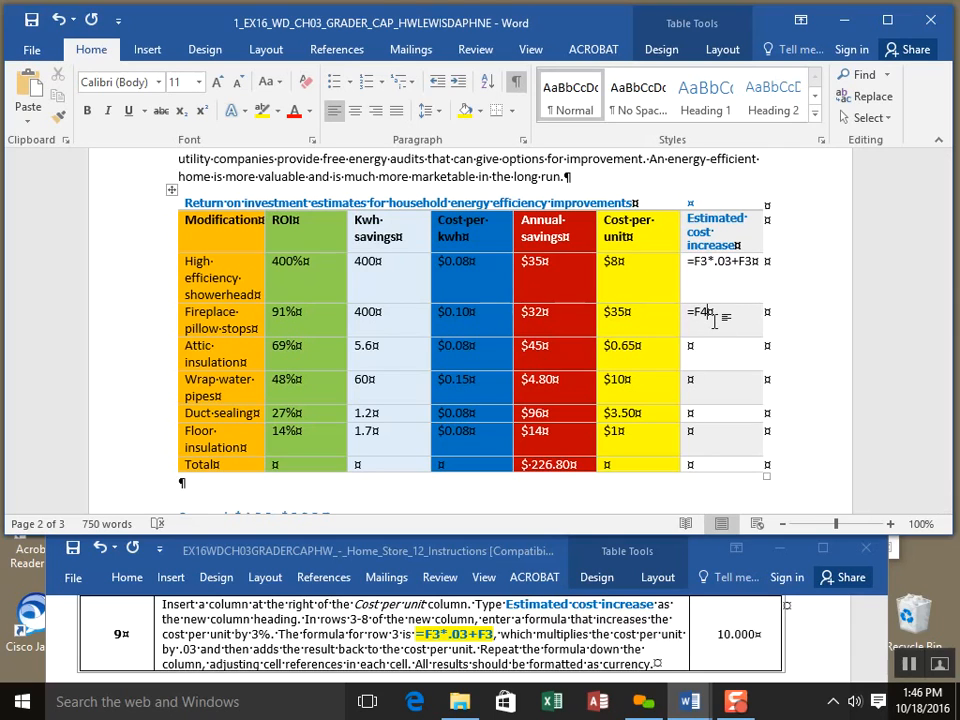
{"action": "type", "text": "*.03+F4"}
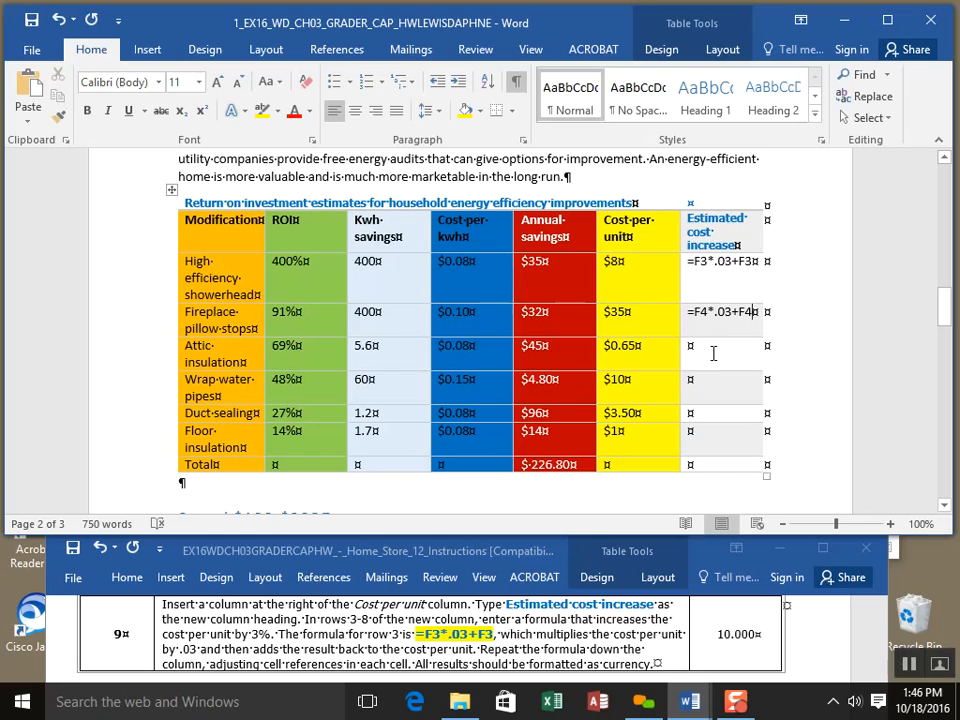
{"action": "left_click", "coordinate": [713, 353]}
{"action": "type", "text": "="}
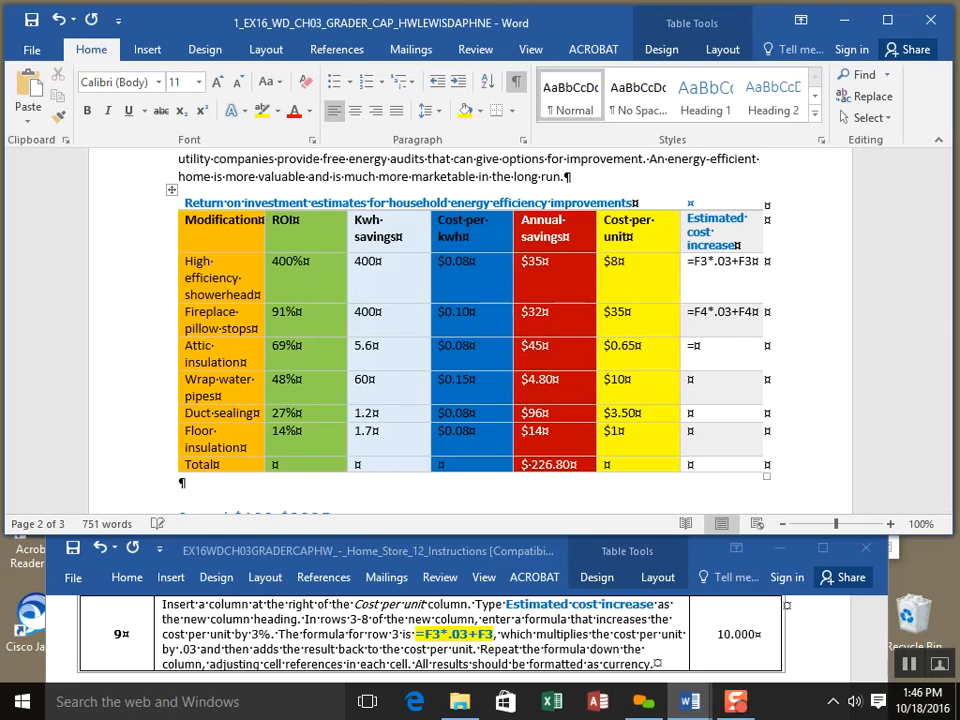
{"action": "type", "text": "F5*.03+F5"}
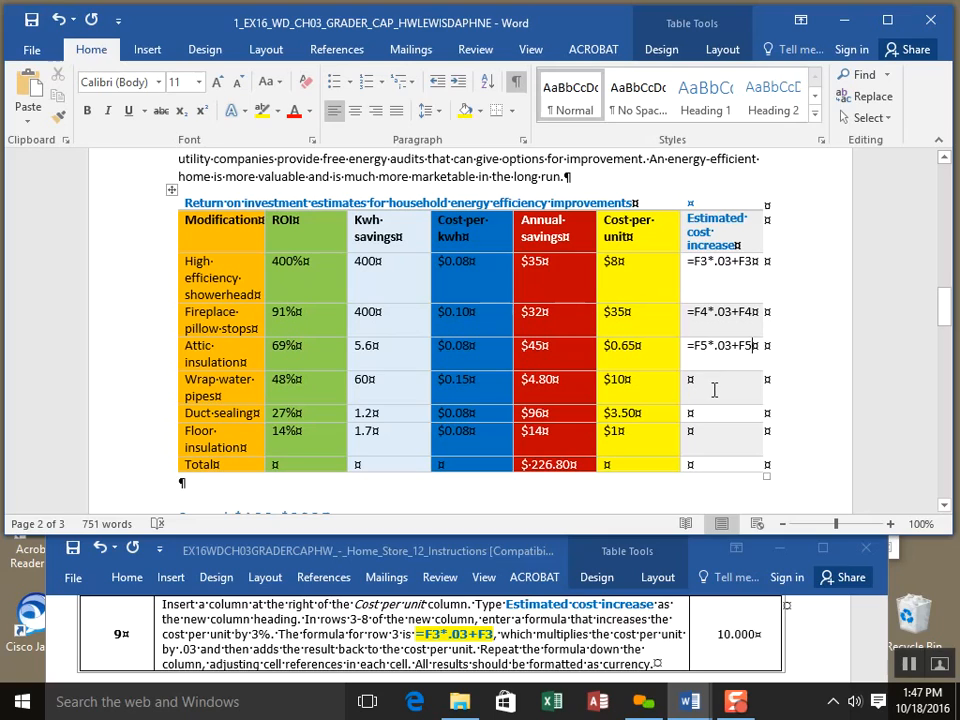
{"action": "left_click", "coordinate": [714, 389]}
{"action": "type", "text": "="}
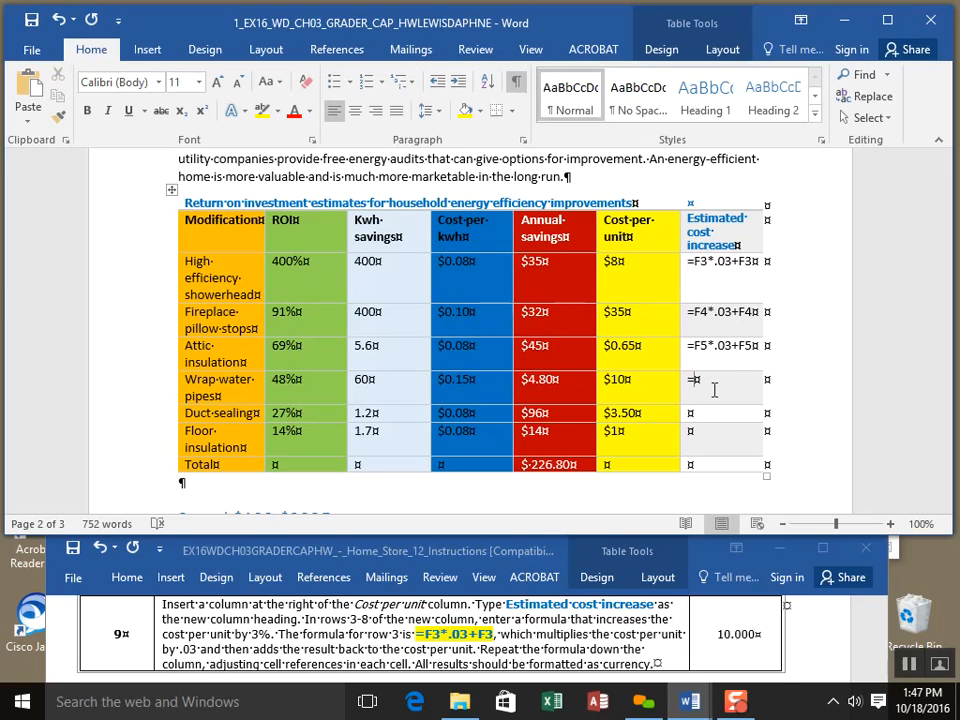
{"action": "type", "text": "F6*.03+F6"}
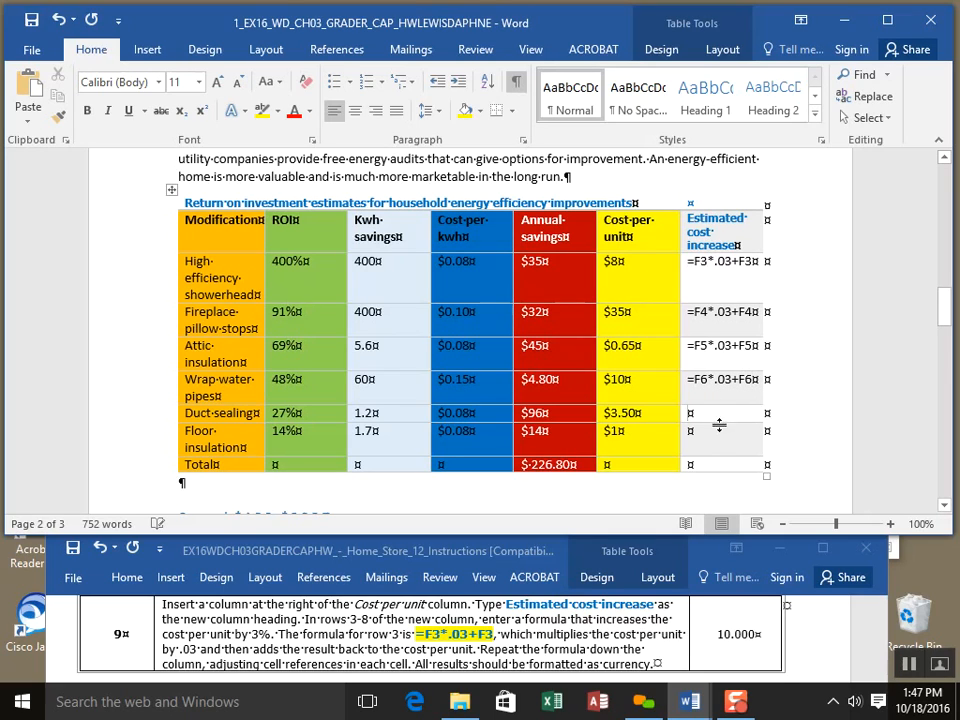
Step: Type =F7*.03+F7 and =F8*.03+F8 into the Duct sealing and Floor insulation estimate cells
{"action": "left_click", "coordinate": [703, 404]}
{"action": "type", "text": "="}
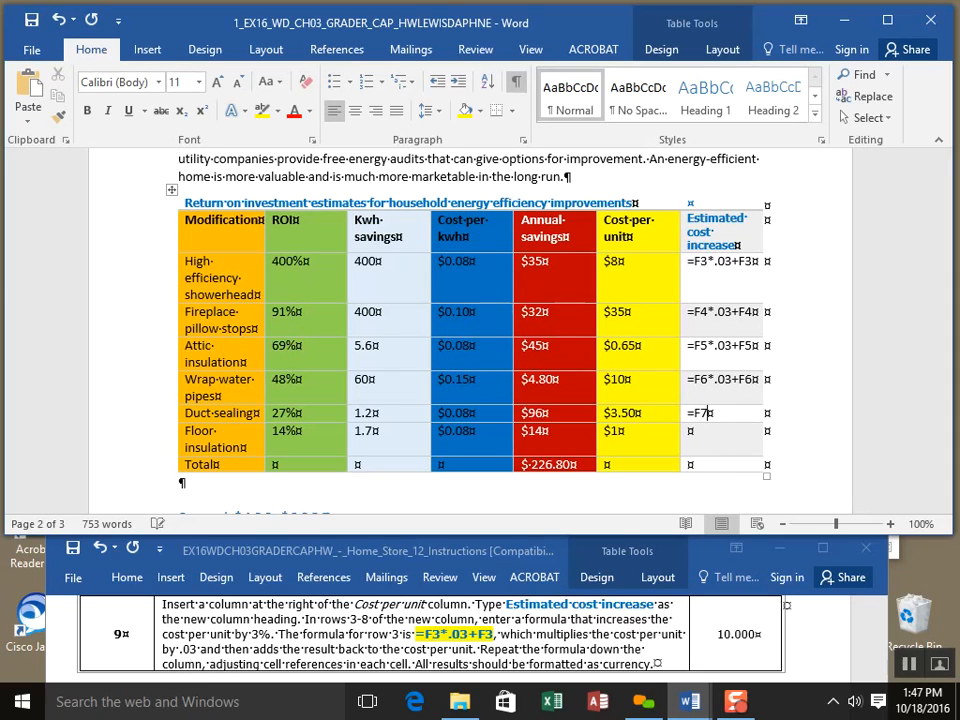
{"action": "type", "text": "F7*"}
{"action": "type", "text": ".03+F7"}
{"action": "left_click", "coordinate": [707, 430]}
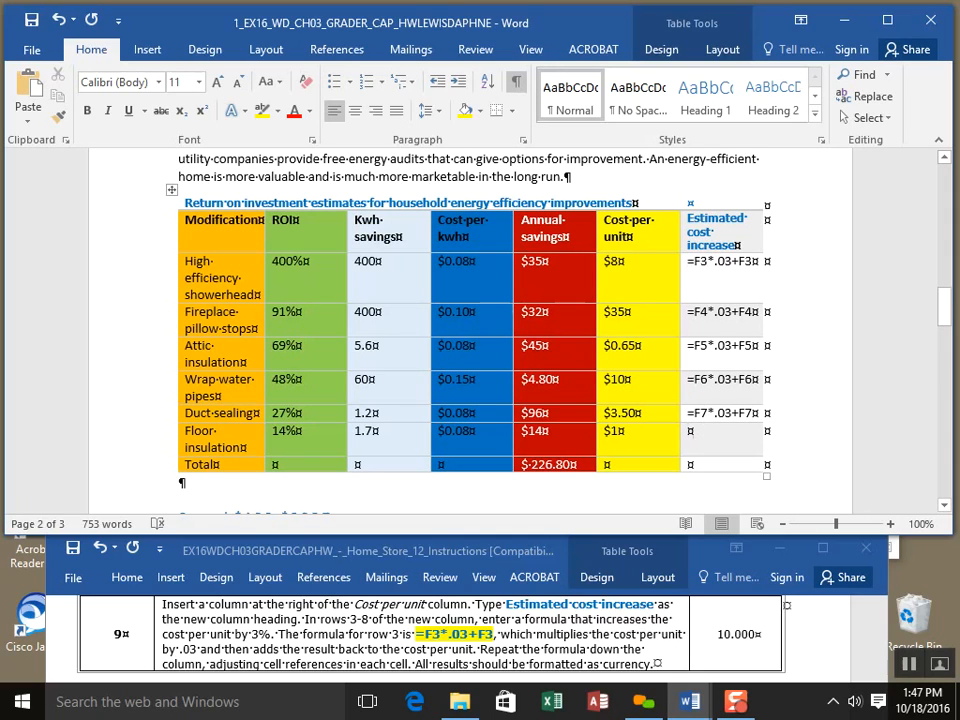
{"action": "type", "text": "="}
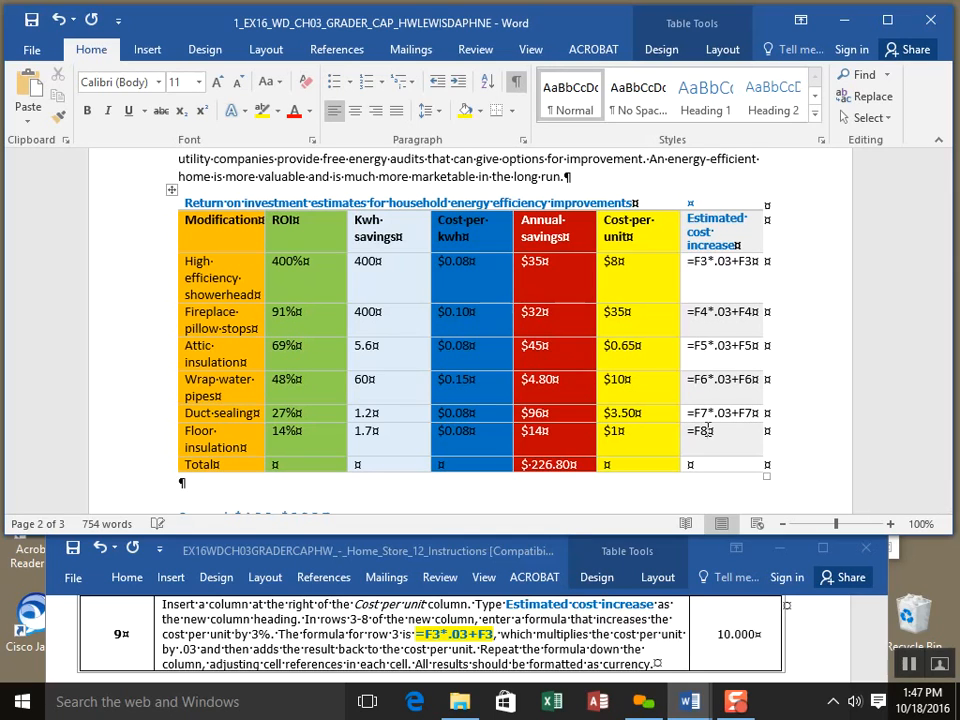
{"action": "type", "text": "F8*.03"}
{"action": "type", "text": "+F8"}
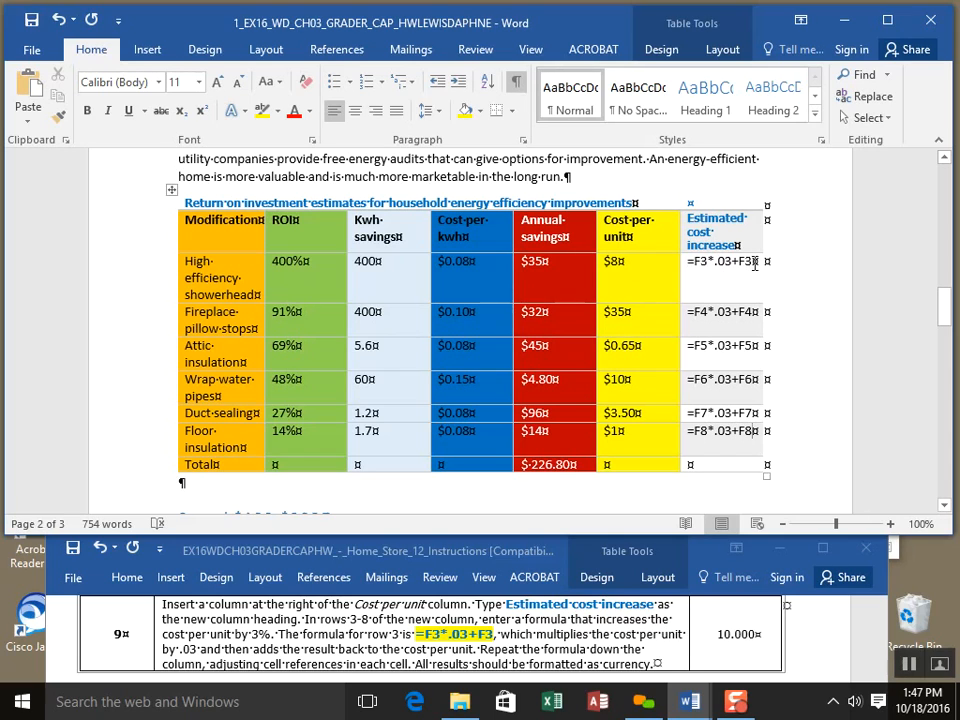
{"action": "left_click", "coordinate": [684, 270]}
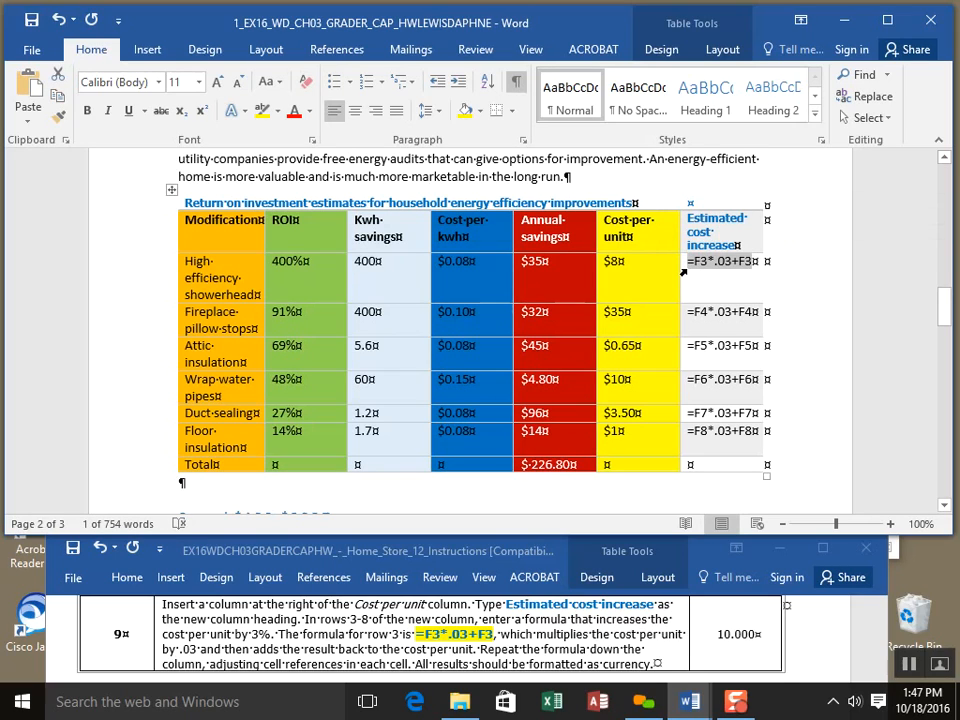
Step: Replace the showerhead row's typed formula with a calculated =F3*.03+F3 in currency format, giving $8.24
{"action": "key", "text": "Delete"}
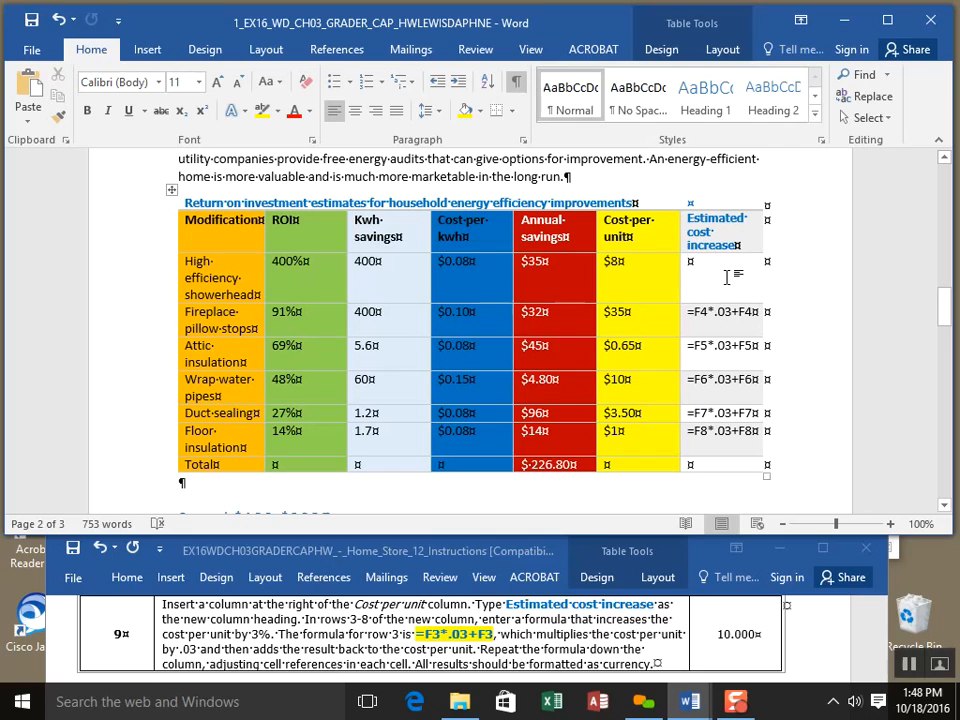
{"action": "left_click", "coordinate": [727, 53]}
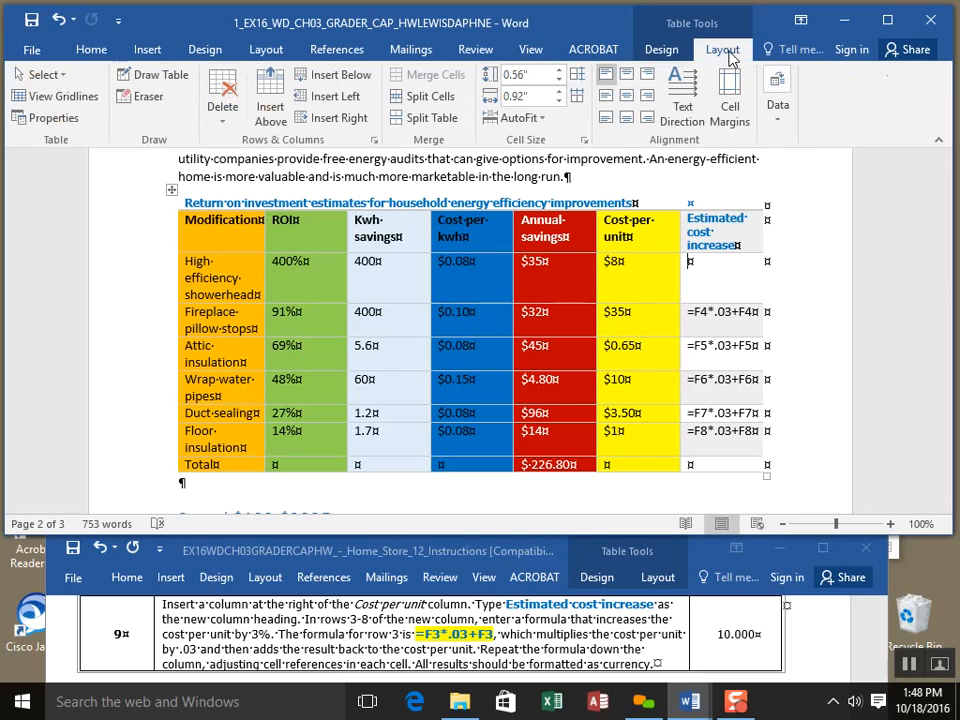
{"action": "left_click", "coordinate": [787, 121]}
{"action": "left_click", "coordinate": [945, 193]}
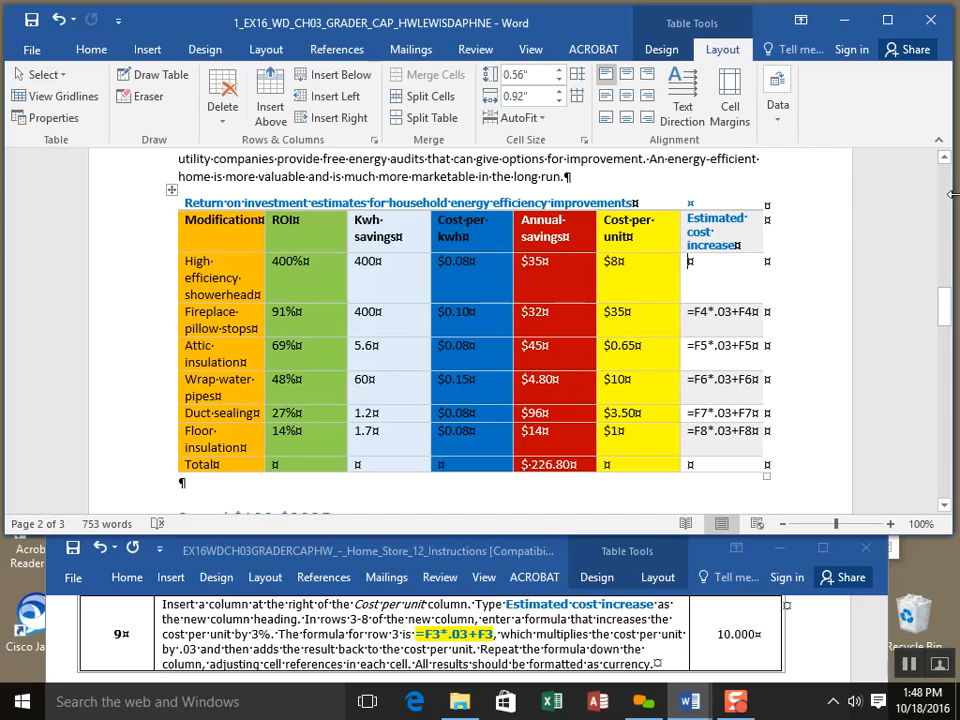
{"action": "left_click", "coordinate": [778, 100]}
{"action": "left_click", "coordinate": [928, 177]}
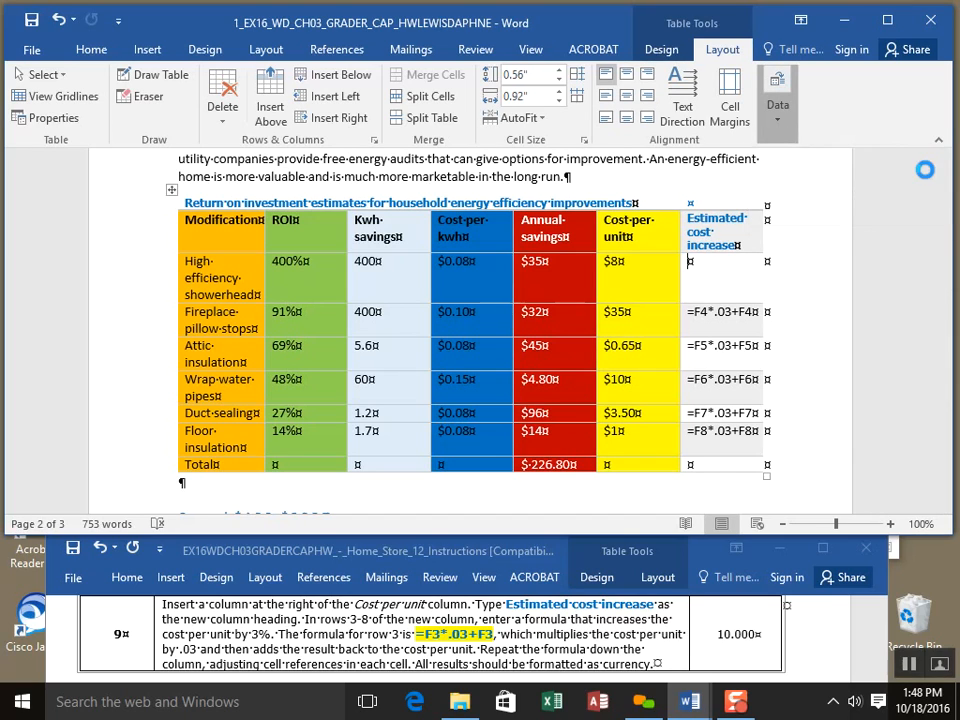
{"action": "left_click_drag", "start_coordinate": [608, 255], "coordinate": [504, 256]}
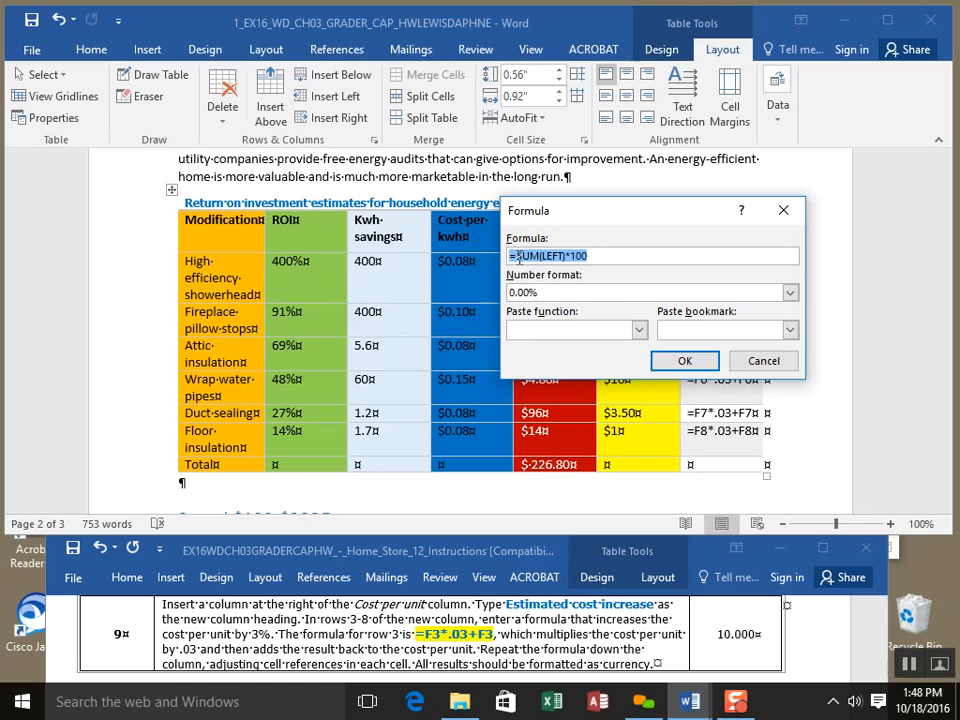
{"action": "type", "text": "=F3*.03+F3"}
{"action": "left_click_drag", "start_coordinate": [589, 214], "coordinate": [767, 273]}
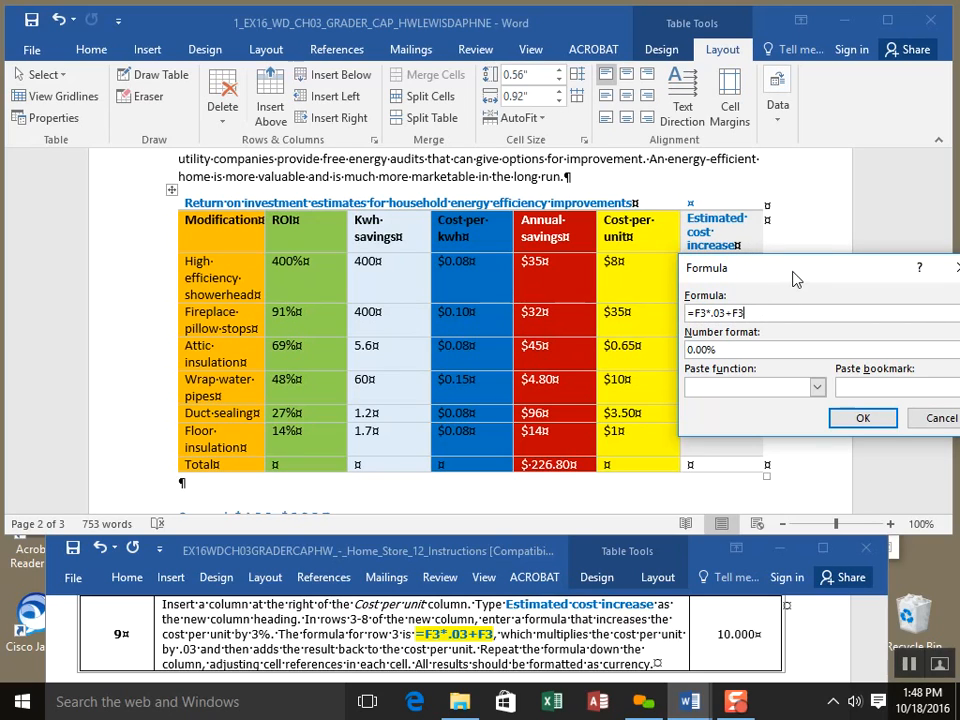
{"action": "left_click_drag", "start_coordinate": [798, 272], "coordinate": [497, 270]}
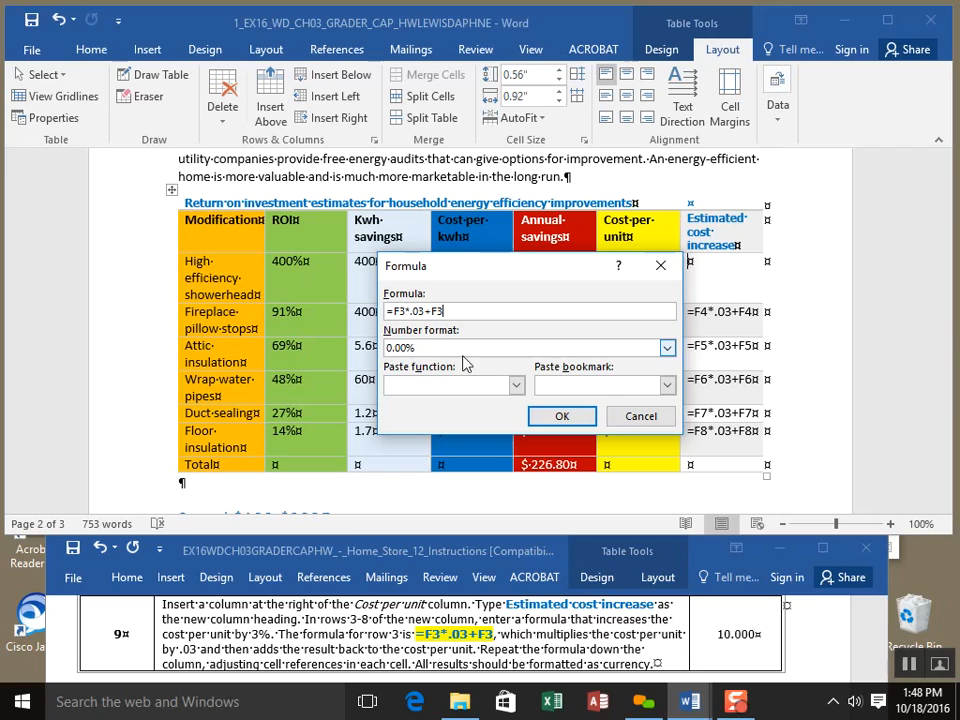
{"action": "left_click", "coordinate": [667, 348]}
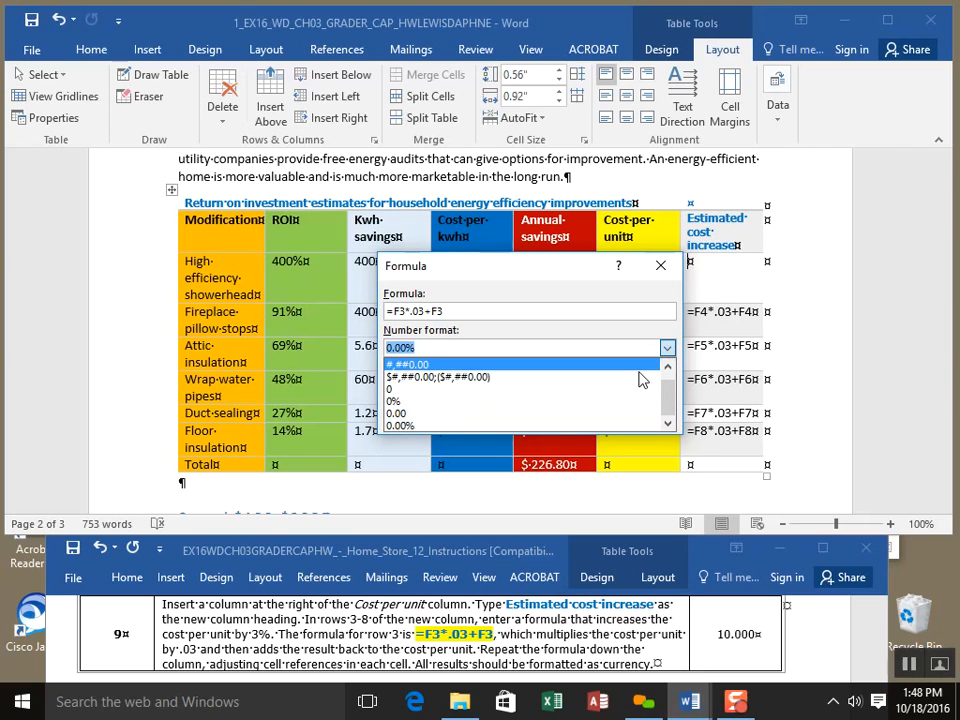
{"action": "left_click", "coordinate": [638, 381]}
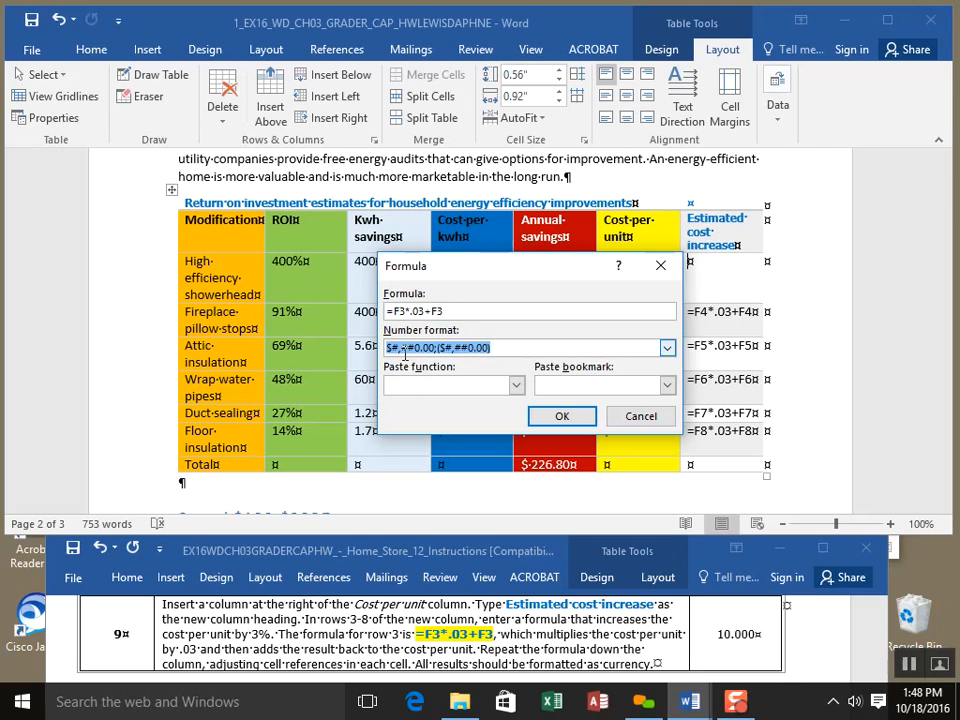
{"action": "left_click", "coordinate": [562, 417]}
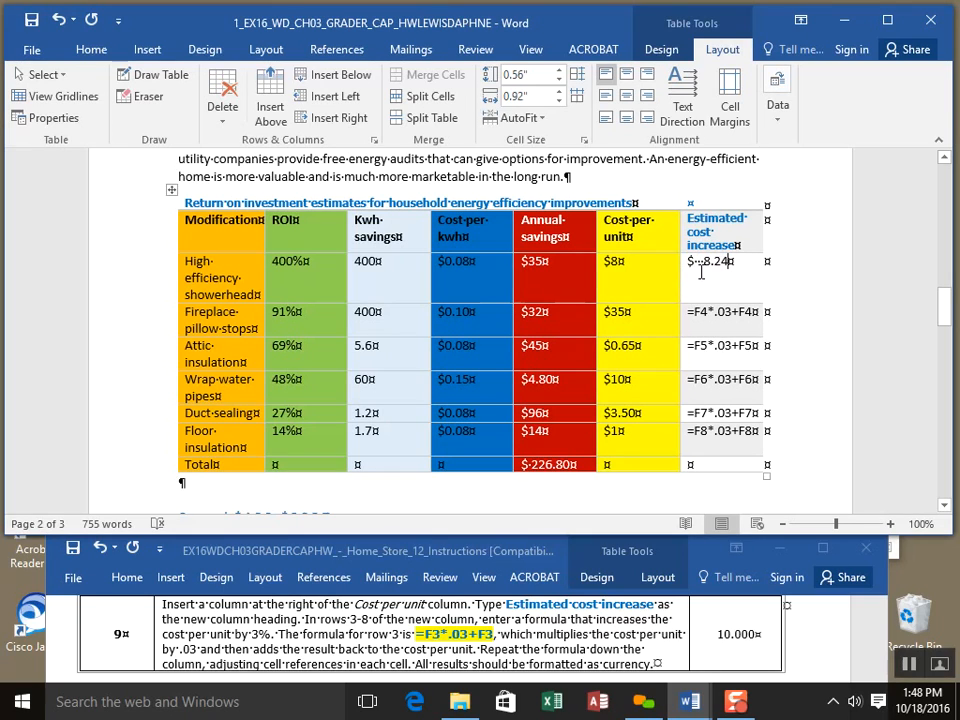
Step: Turn the Fireplace row's formula into a calculated currency result of $36.05
{"action": "left_click_drag", "start_coordinate": [755, 318], "coordinate": [692, 323]}
{"action": "key", "text": "ctrl+c"}
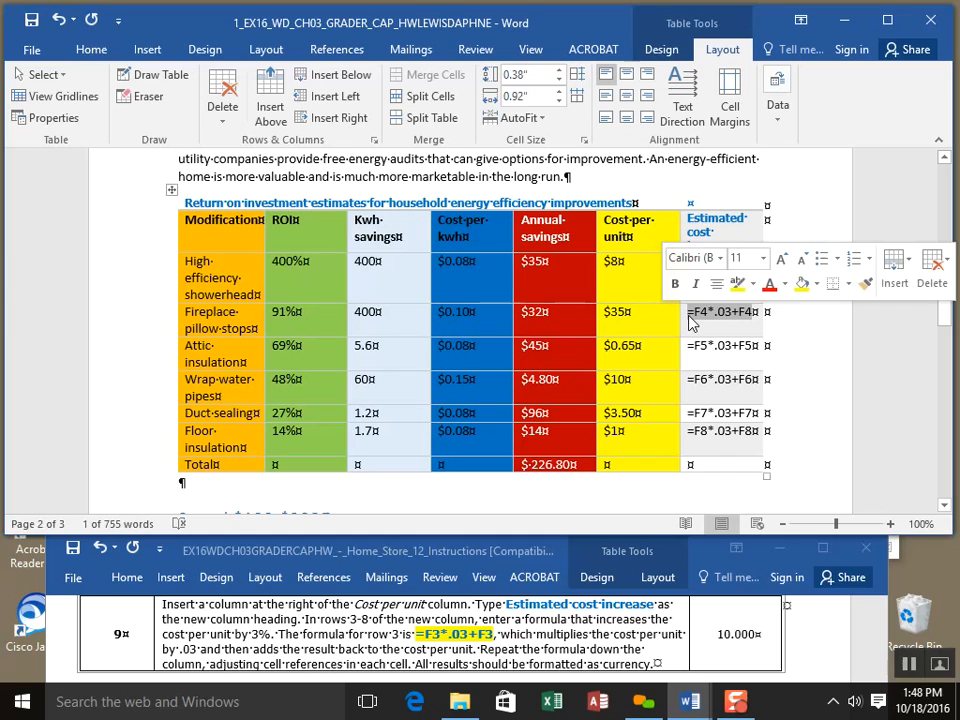
{"action": "key", "text": "Delete"}
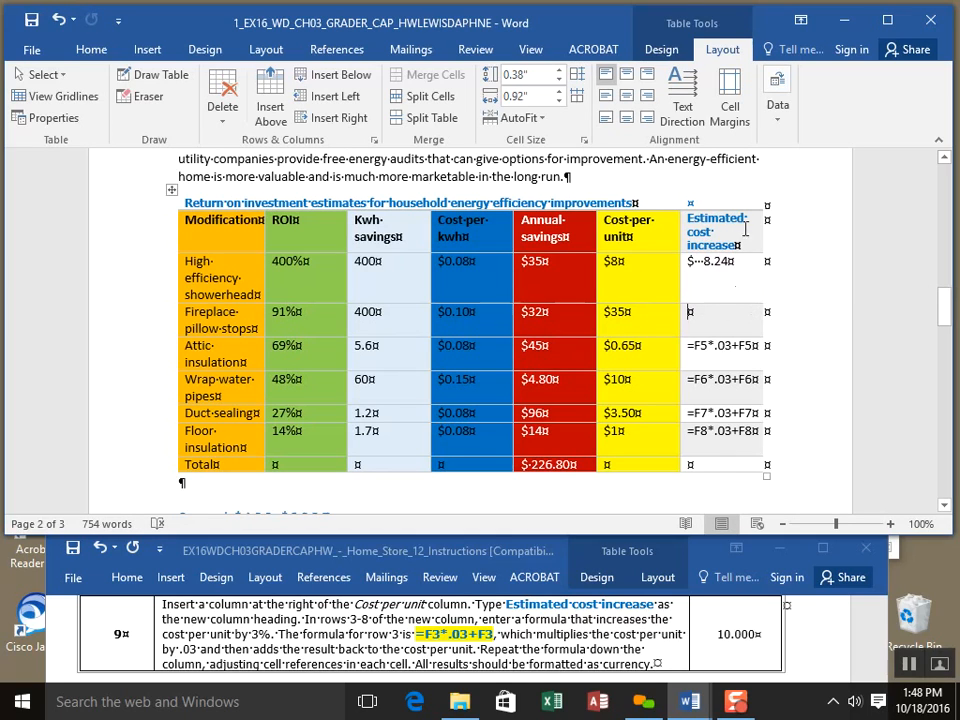
{"action": "left_click", "coordinate": [777, 110]}
{"action": "left_click", "coordinate": [930, 184]}
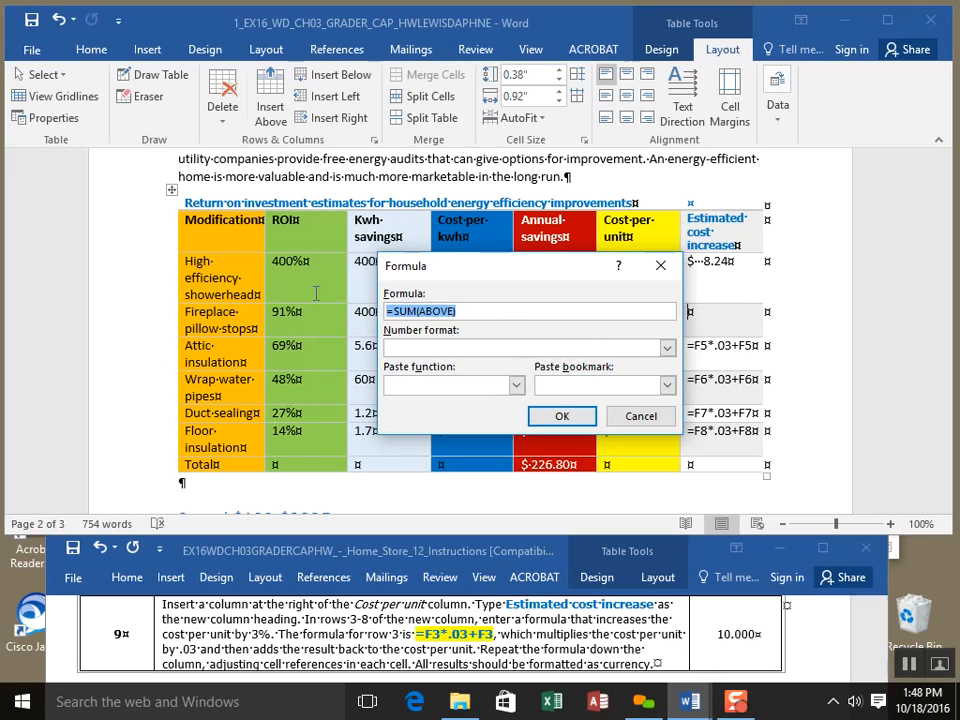
{"action": "key", "text": "ctrl+v"}
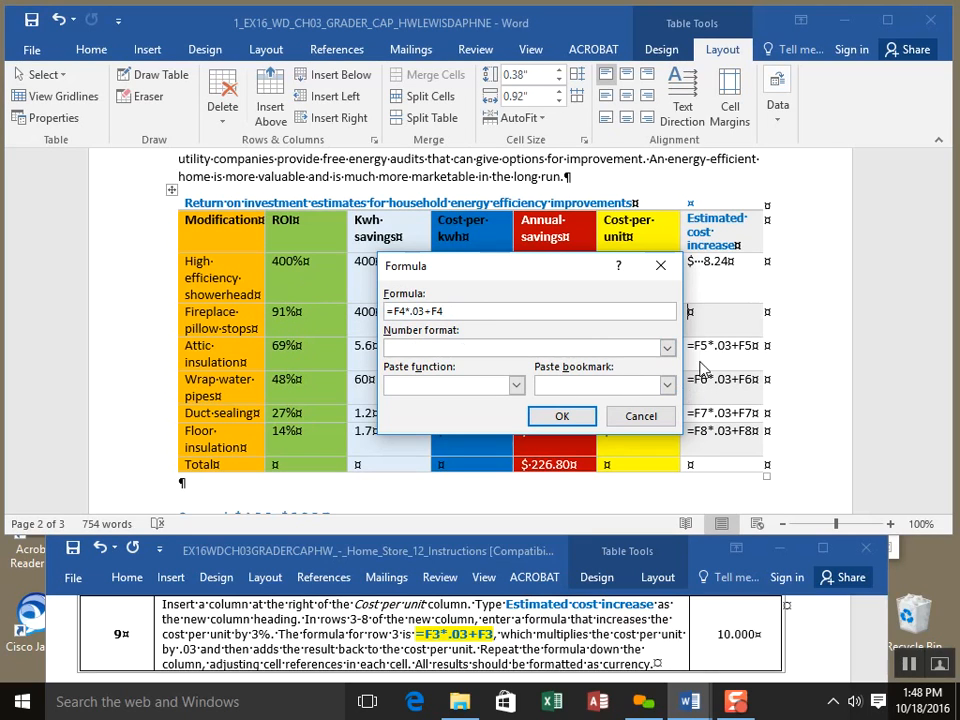
{"action": "left_click", "coordinate": [667, 348]}
{"action": "left_click", "coordinate": [636, 392]}
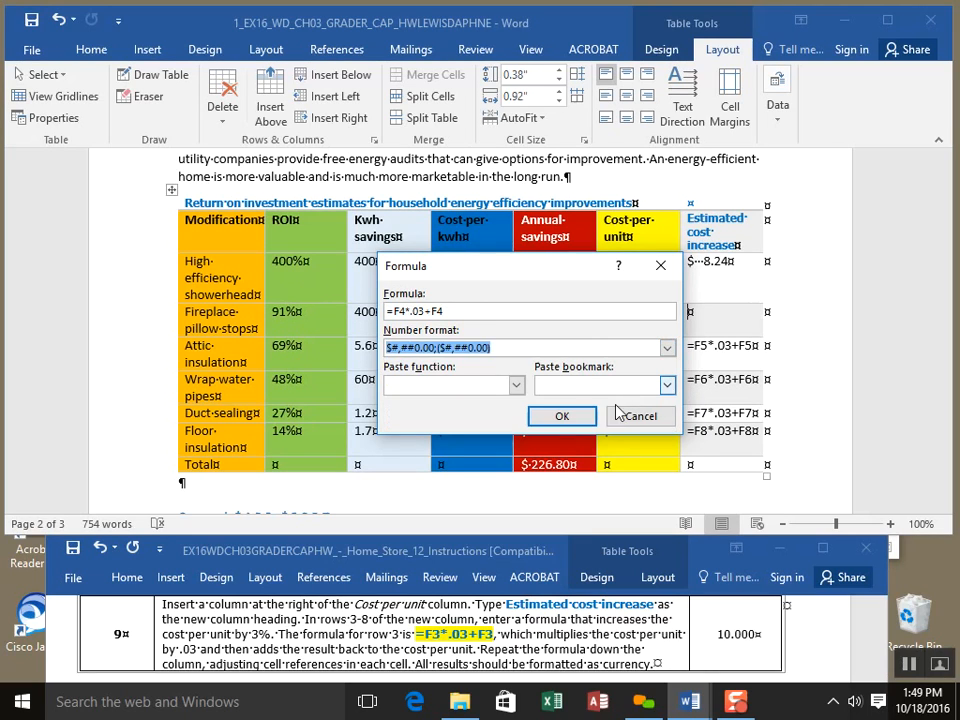
{"action": "left_click", "coordinate": [583, 421]}
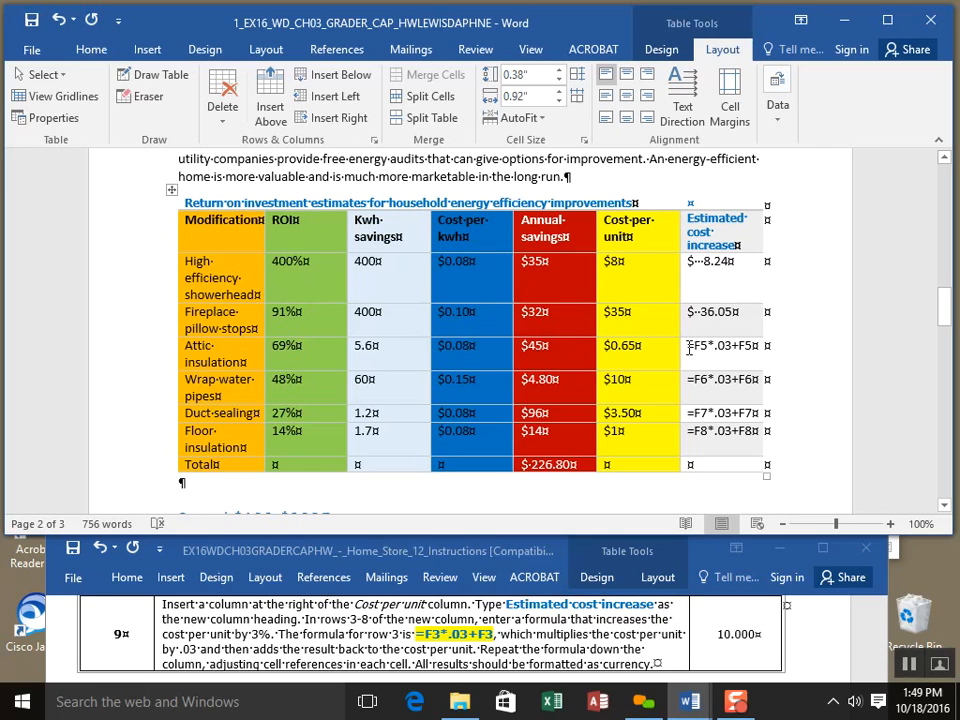
Step: Cut the Attic row's formula =F5*.03+F5 and insert it as a currency field showing $0.67
{"action": "left_click_drag", "start_coordinate": [689, 345], "coordinate": [757, 346]}
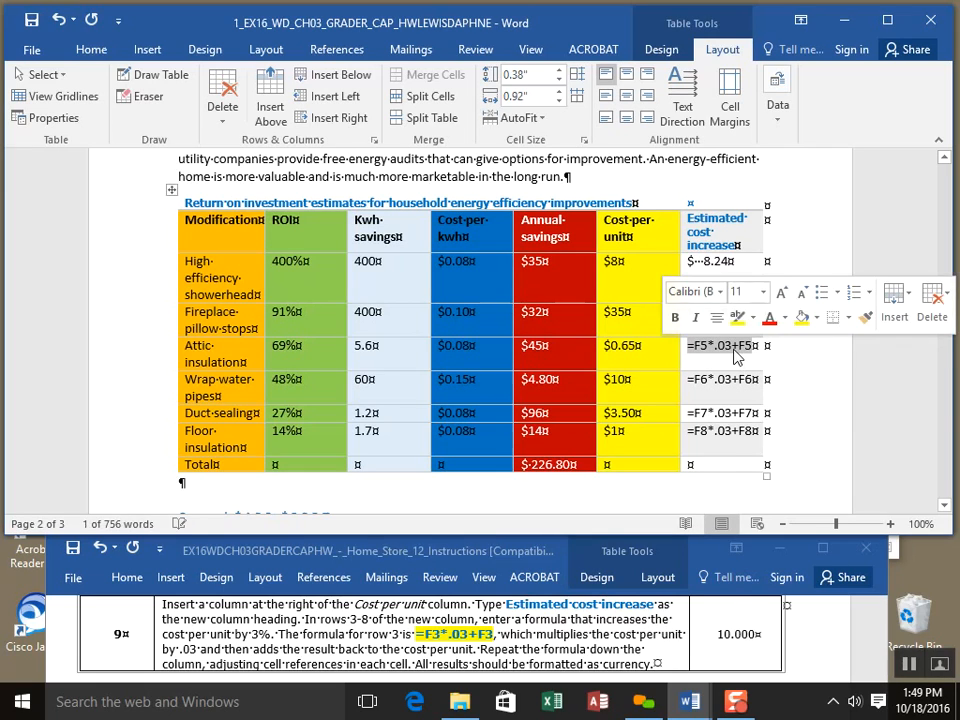
{"action": "right_click", "coordinate": [736, 355]}
{"action": "left_click", "coordinate": [790, 339]}
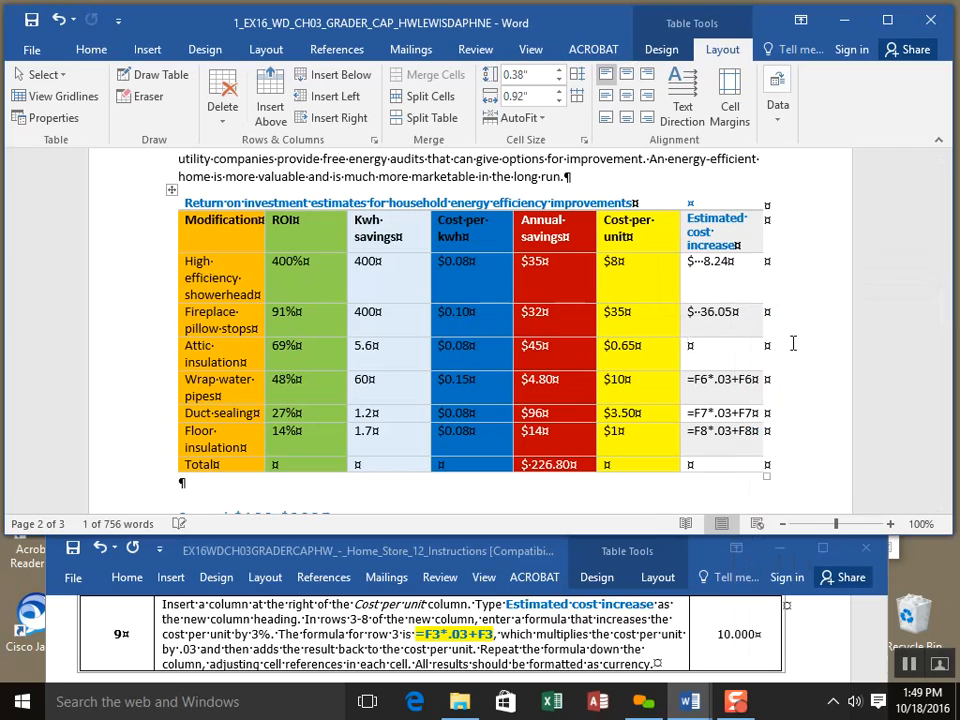
{"action": "left_click", "coordinate": [778, 110]}
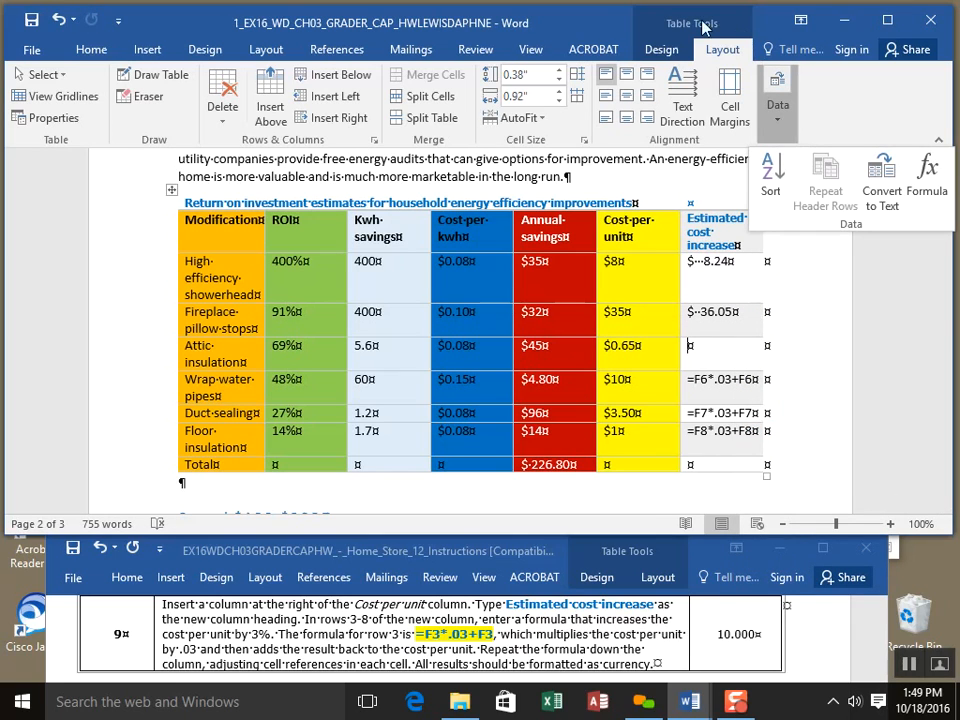
{"action": "left_click", "coordinate": [926, 192]}
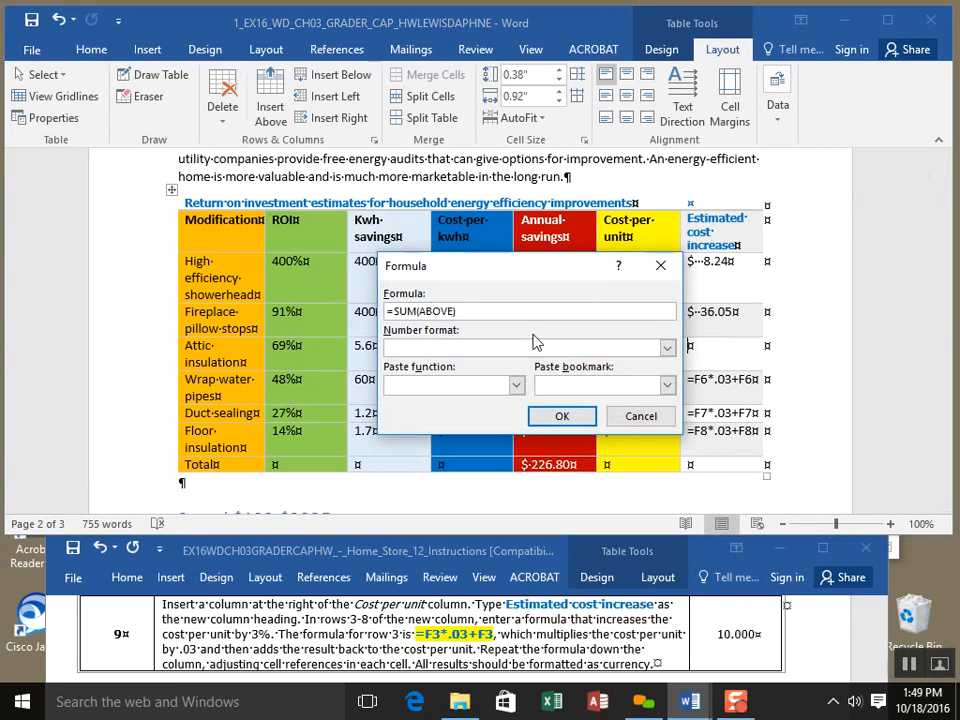
{"action": "left_click_drag", "start_coordinate": [478, 315], "coordinate": [387, 317]}
{"action": "right_click", "coordinate": [422, 316]}
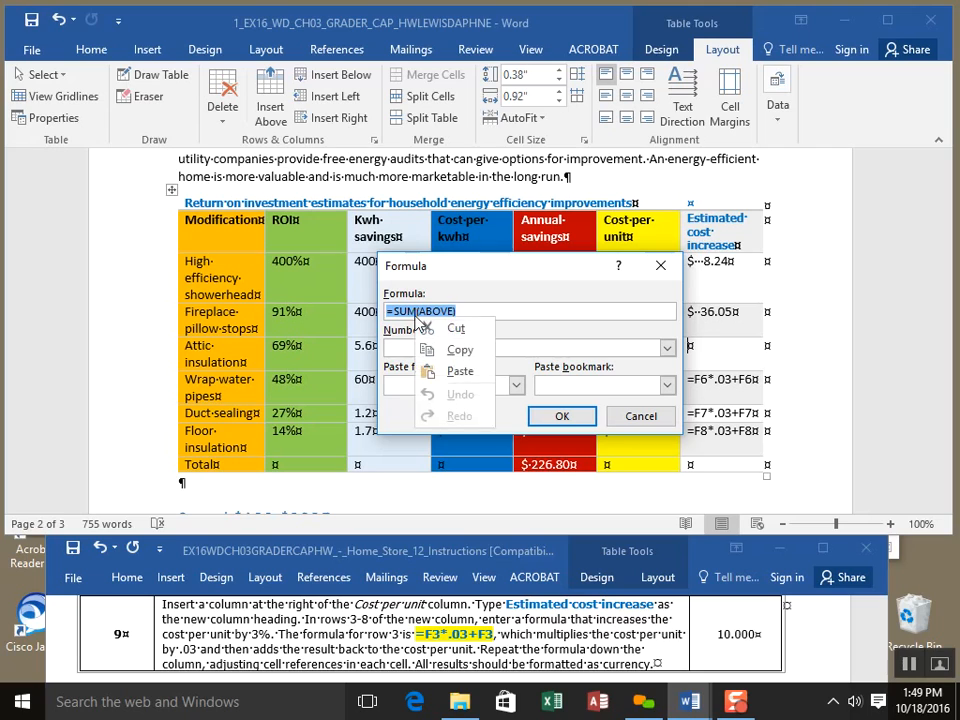
{"action": "left_click", "coordinate": [447, 371]}
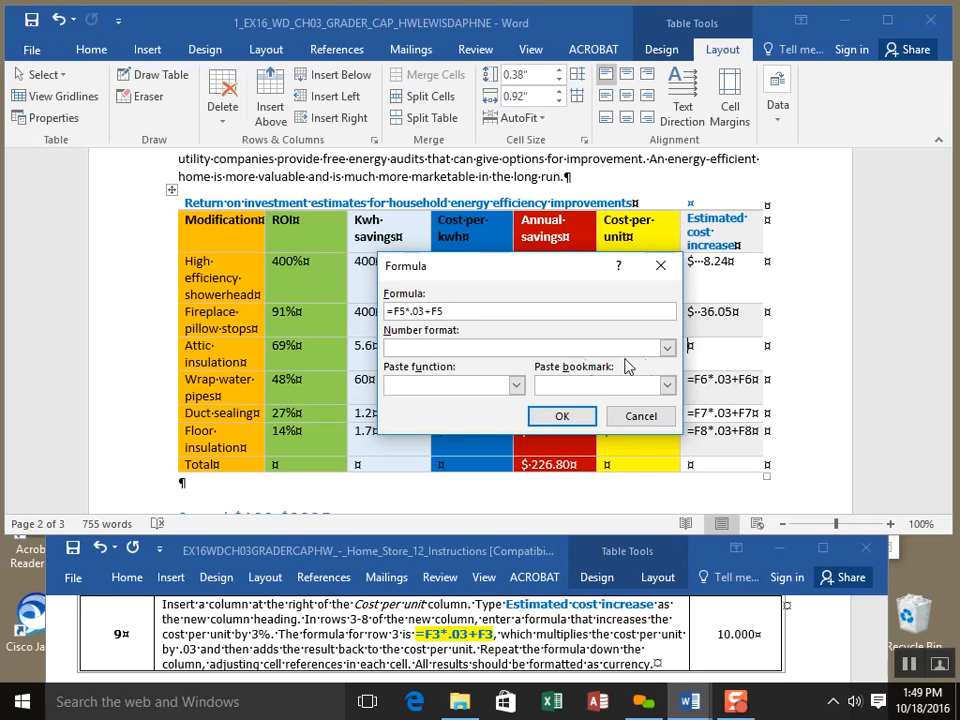
{"action": "left_click", "coordinate": [667, 348]}
{"action": "left_click", "coordinate": [640, 390]}
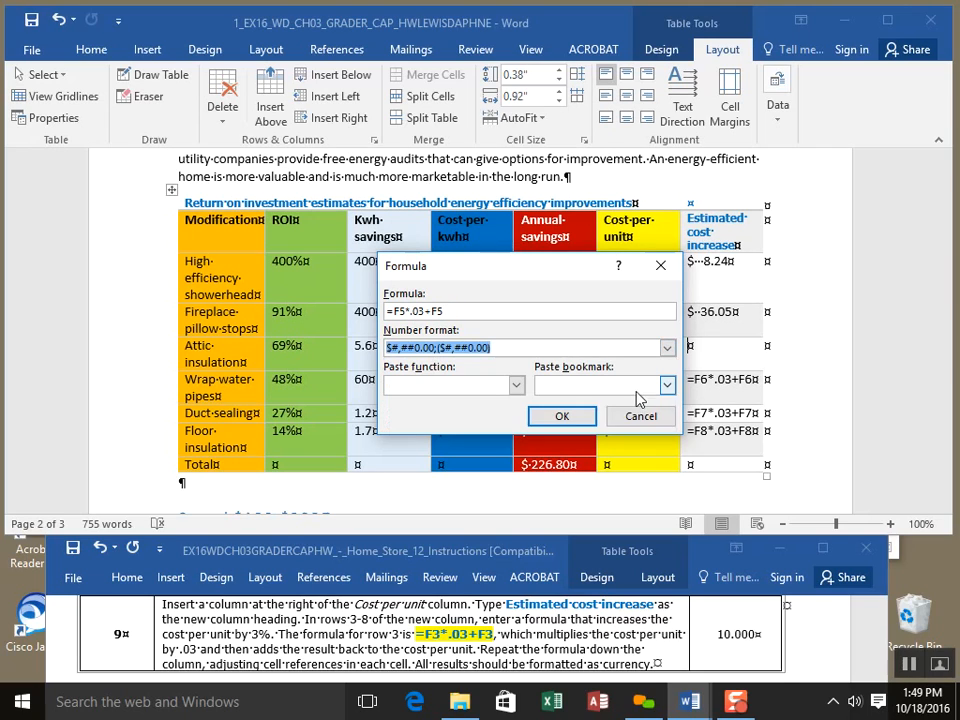
{"action": "left_click", "coordinate": [561, 417]}
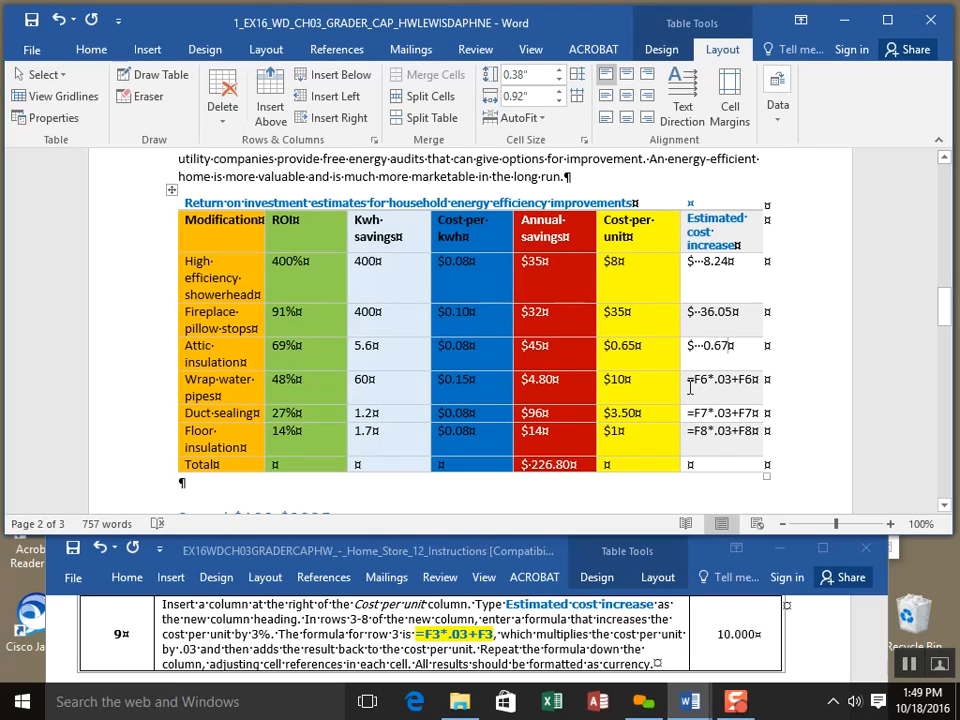
Step: Copy the Wrap water pipes formula =F6*.03+F6 and clear it from its cell
{"action": "left_click_drag", "start_coordinate": [688, 380], "coordinate": [758, 387]}
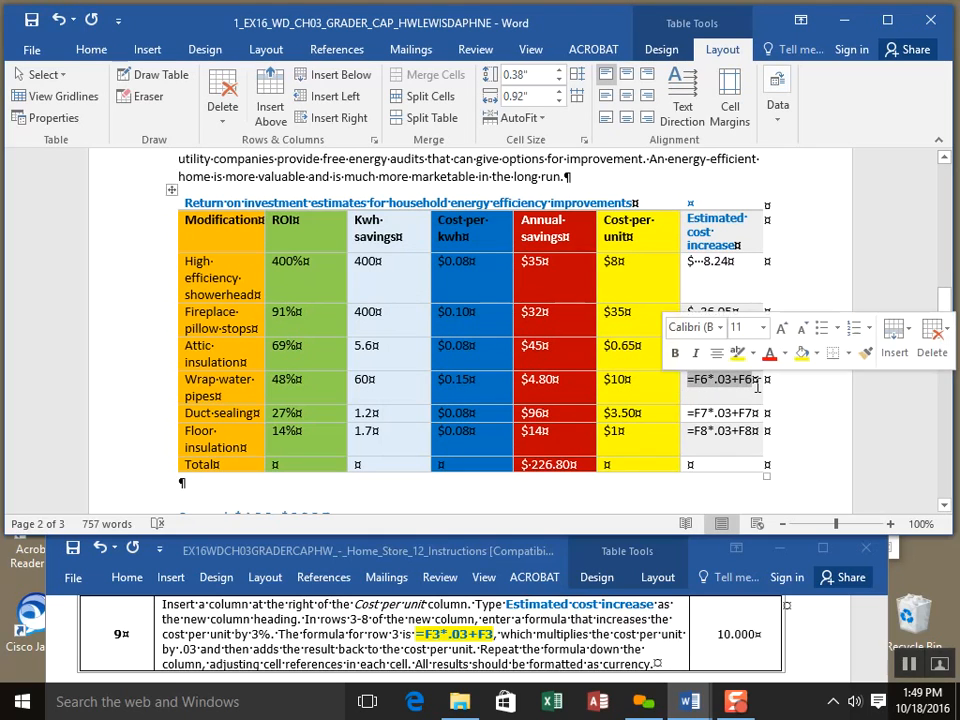
{"action": "right_click", "coordinate": [737, 383]}
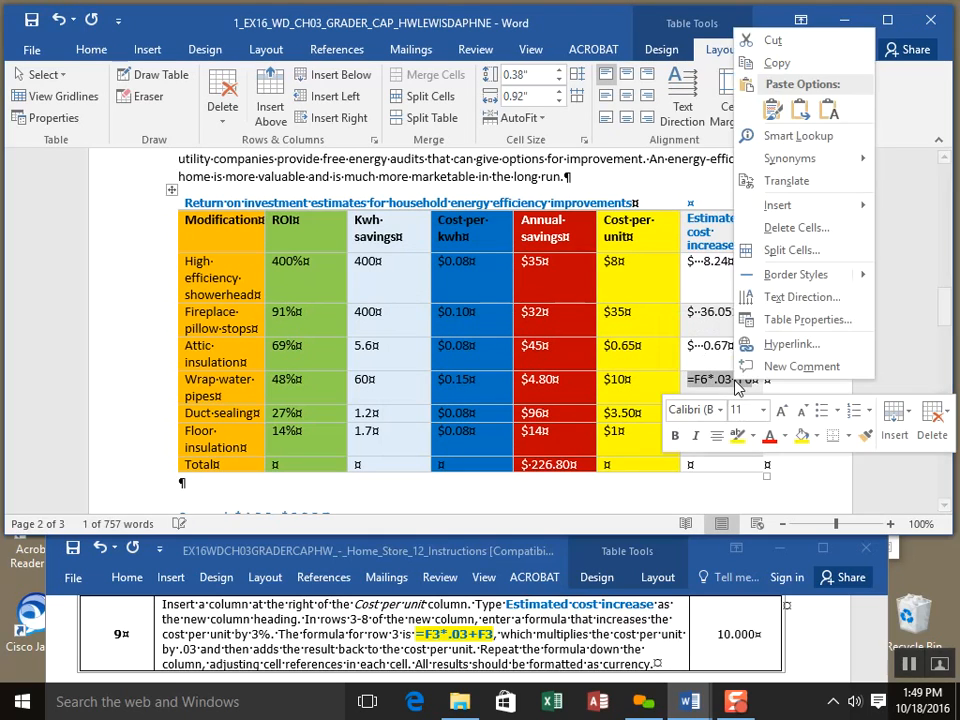
{"action": "left_click", "coordinate": [805, 60]}
{"action": "key", "text": "Delete"}
Step: Insert =F6*.03+F6 as a currency formula in the Wrap-water pipes cell, showing $10.30
{"action": "left_click", "coordinate": [782, 118]}
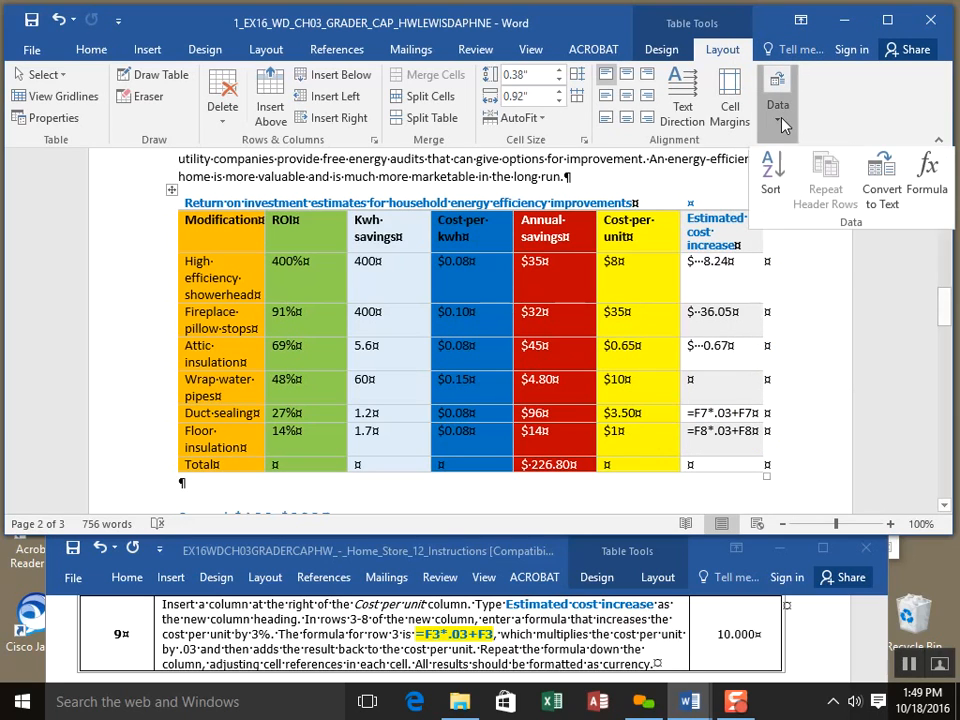
{"action": "left_click", "coordinate": [925, 180]}
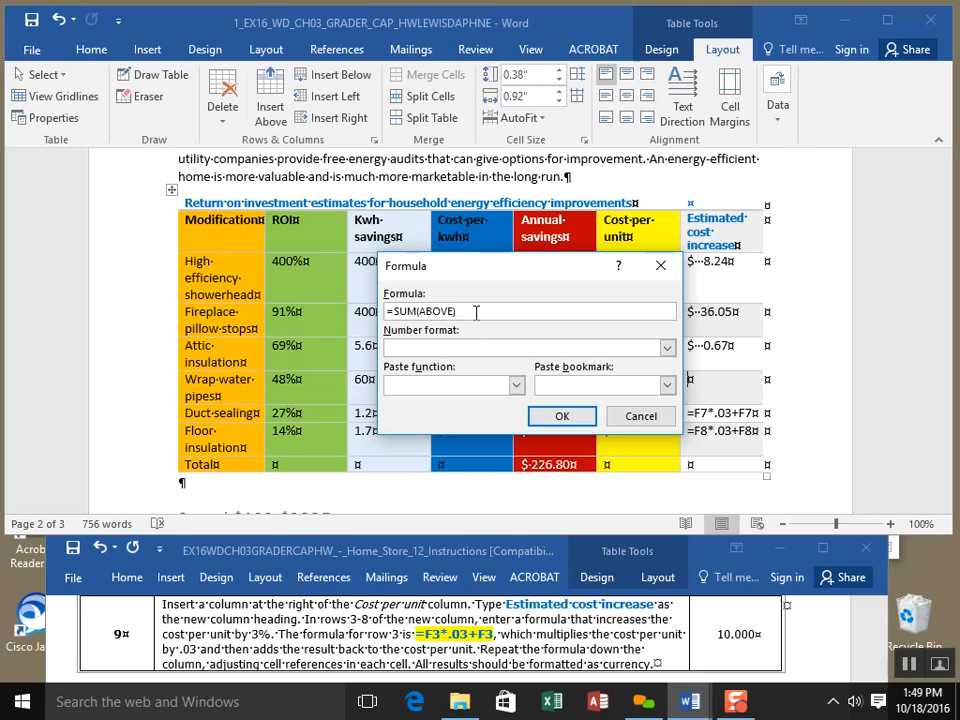
{"action": "left_click_drag", "start_coordinate": [476, 312], "coordinate": [387, 311]}
{"action": "type", "text": "=F6*.03+F6"}
{"action": "key", "text": "Tab"}
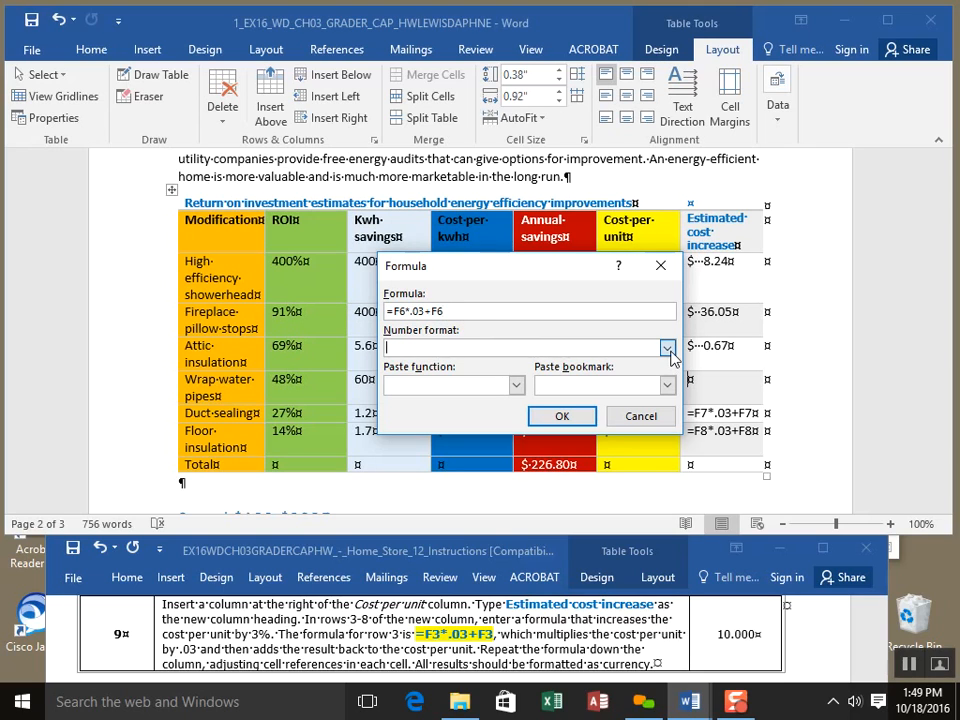
{"action": "left_click", "coordinate": [667, 348]}
{"action": "left_click", "coordinate": [630, 388]}
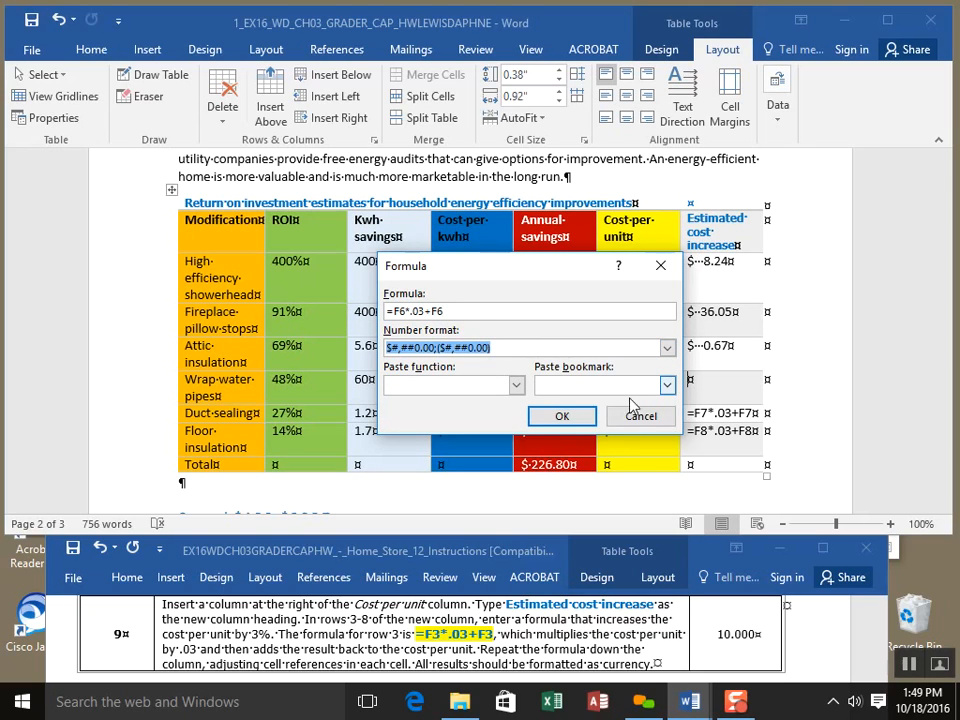
{"action": "left_click", "coordinate": [562, 416]}
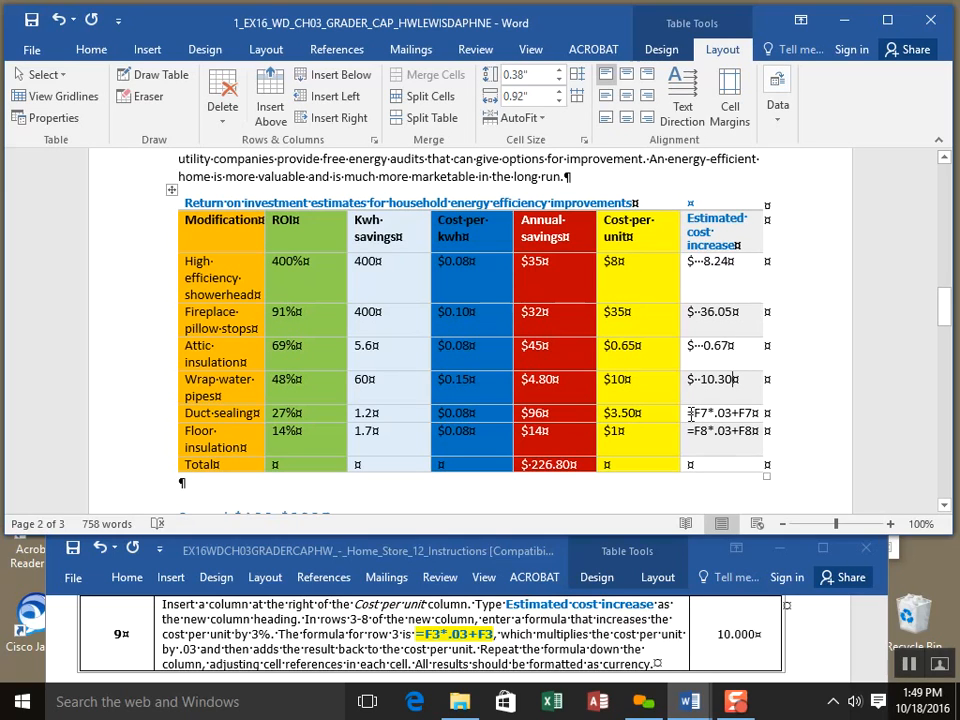
Step: Convert the Duct sealing formula =F7*.03+F7 into a currency result of $3.61
{"action": "left_click_drag", "start_coordinate": [690, 412], "coordinate": [760, 420]}
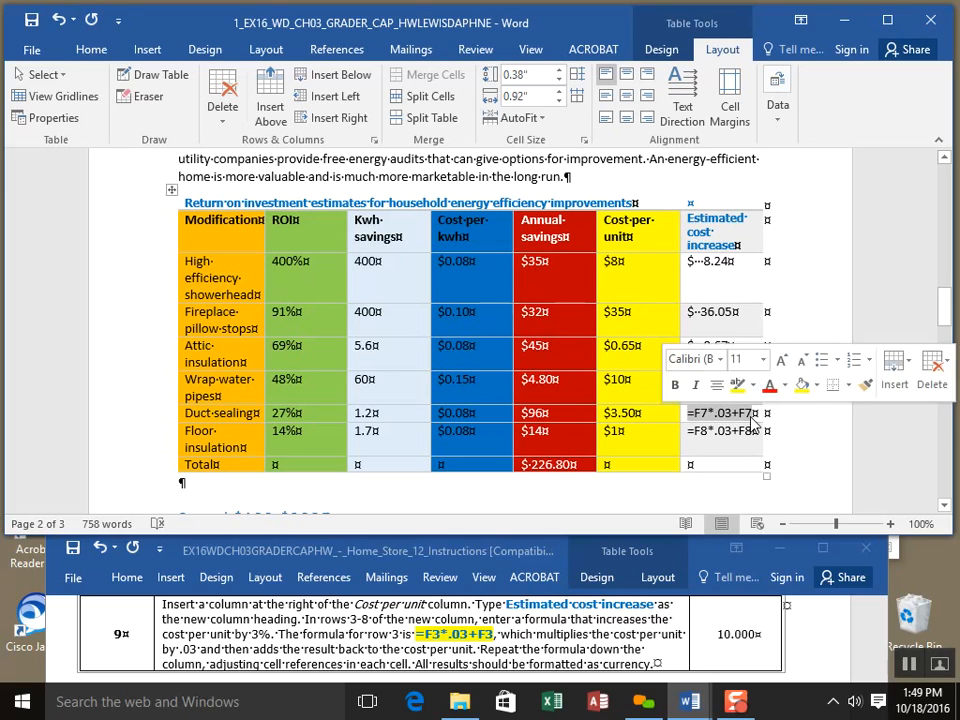
{"action": "right_click", "coordinate": [757, 422]}
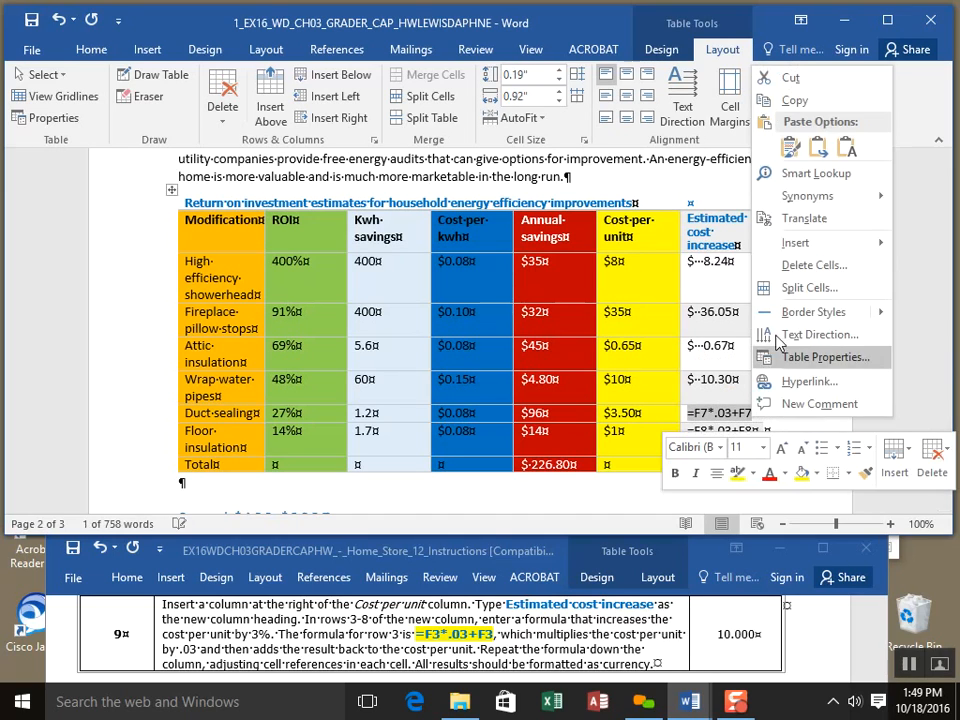
{"action": "left_click", "coordinate": [840, 78]}
{"action": "left_click", "coordinate": [780, 110]}
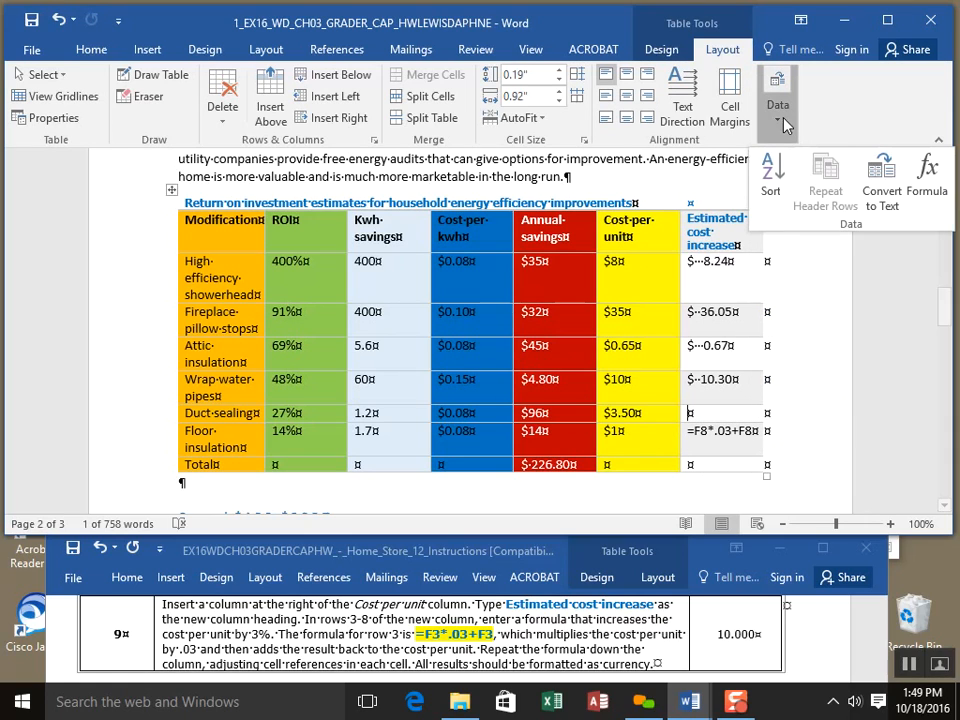
{"action": "left_click", "coordinate": [950, 192]}
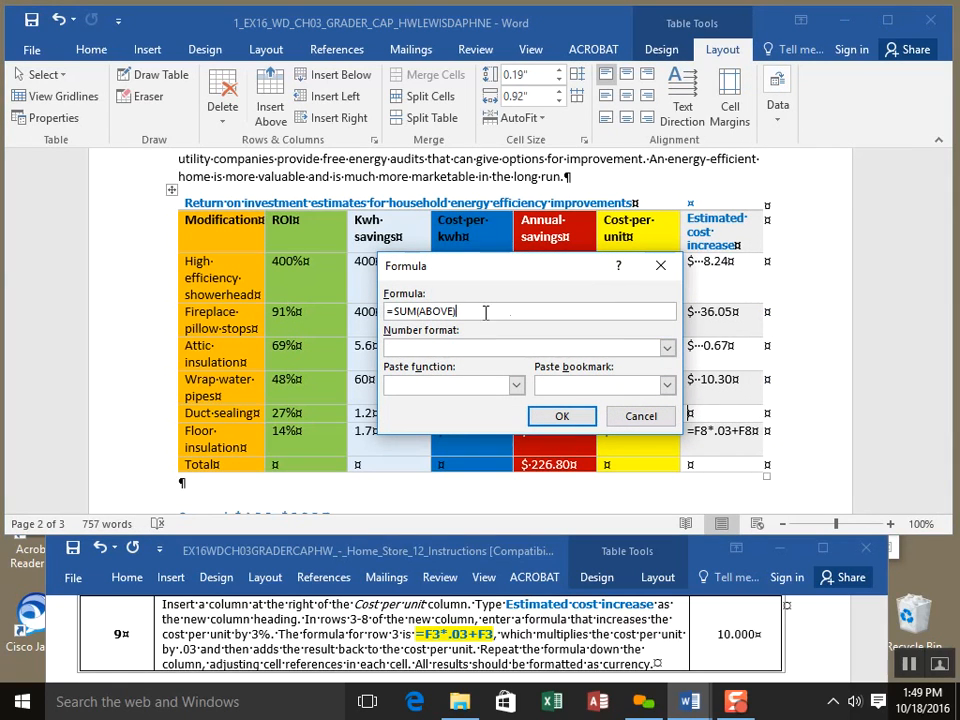
{"action": "left_click_drag", "start_coordinate": [484, 310], "coordinate": [250, 300]}
{"action": "key", "text": "ctrl+v"}
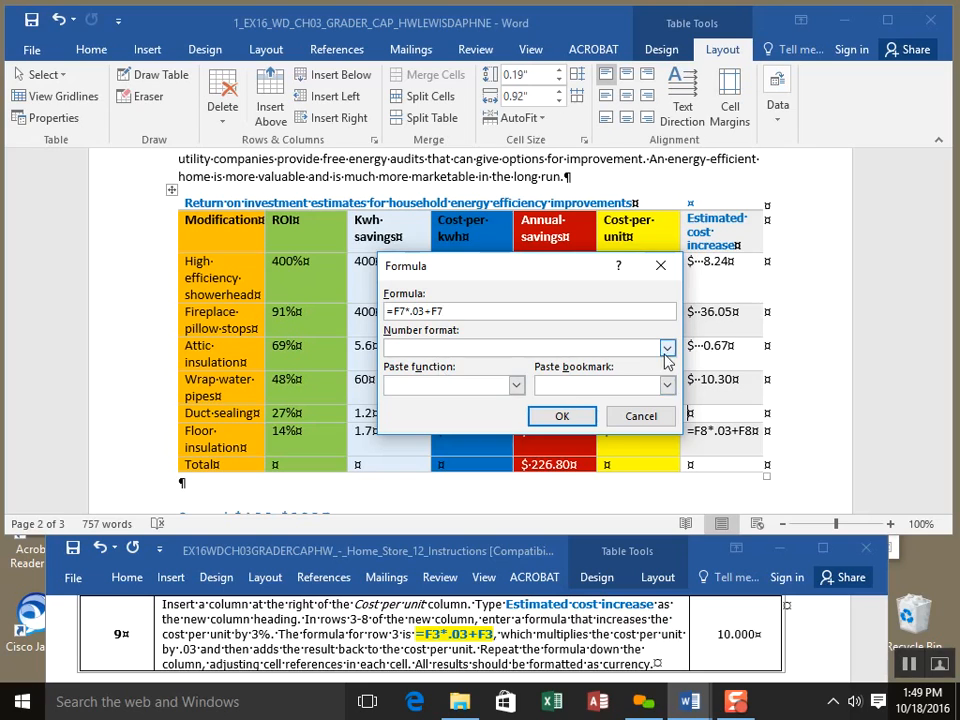
{"action": "left_click", "coordinate": [667, 349]}
{"action": "left_click", "coordinate": [440, 389]}
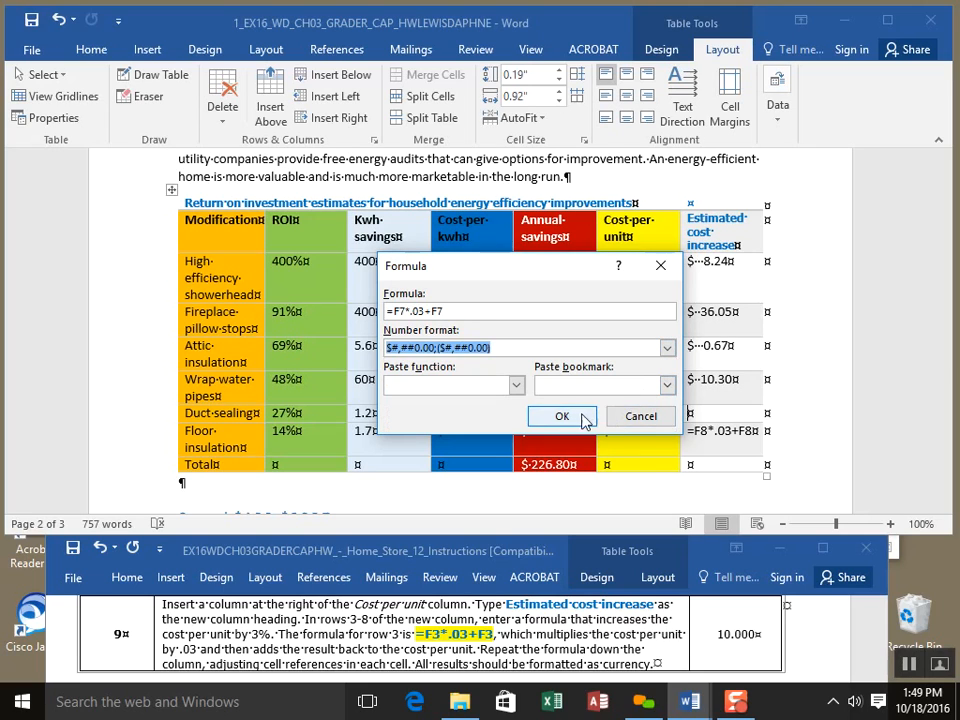
{"action": "left_click", "coordinate": [562, 416]}
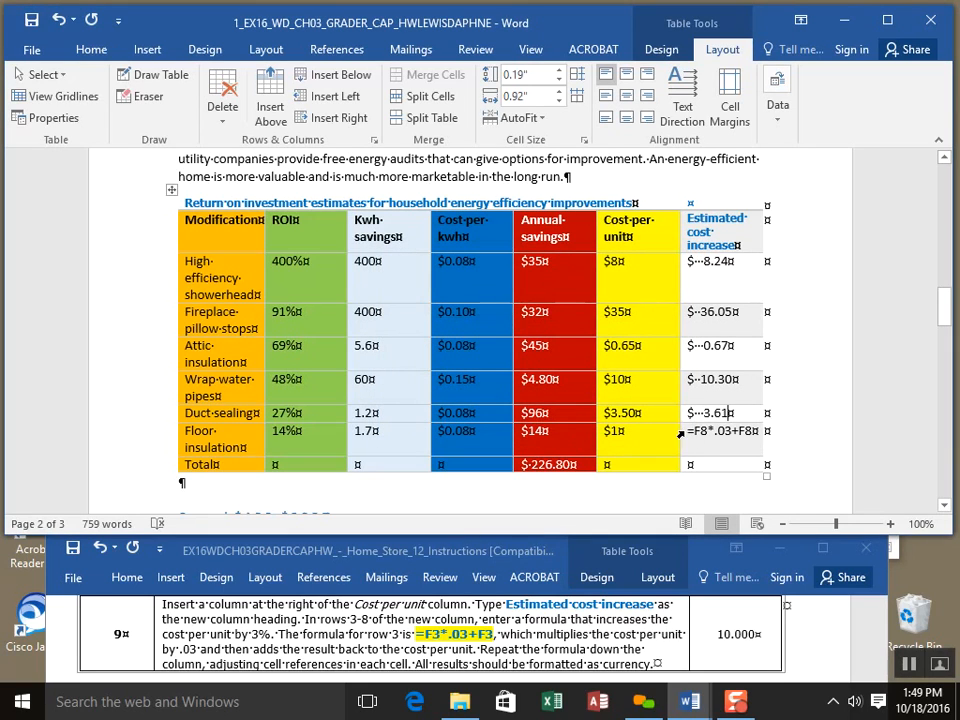
Step: Convert the Floor insulation formula =F8*.03+F8 into a currency result of $1.03
{"action": "left_click", "coordinate": [681, 433]}
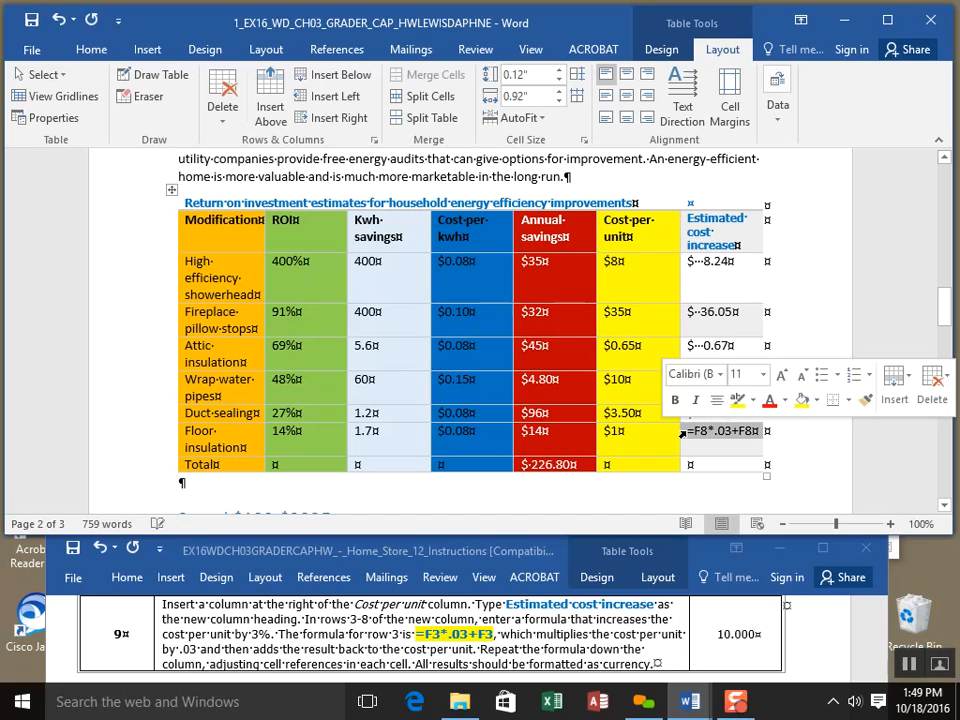
{"action": "right_click", "coordinate": [686, 437]}
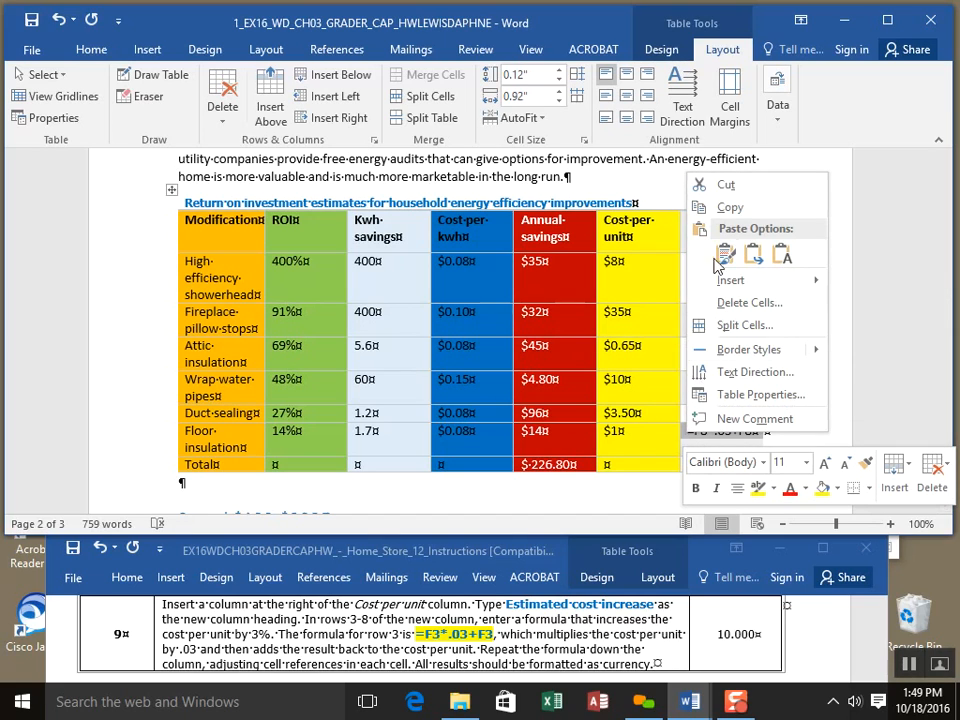
{"action": "left_click", "coordinate": [727, 185]}
{"action": "left_click", "coordinate": [777, 124]}
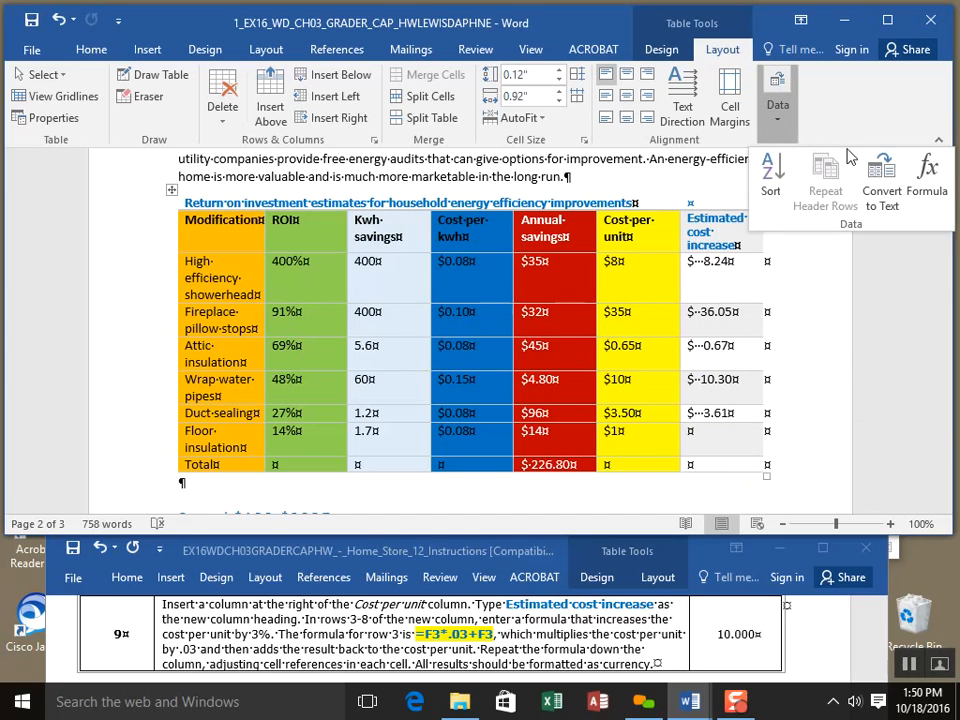
{"action": "left_click", "coordinate": [926, 168]}
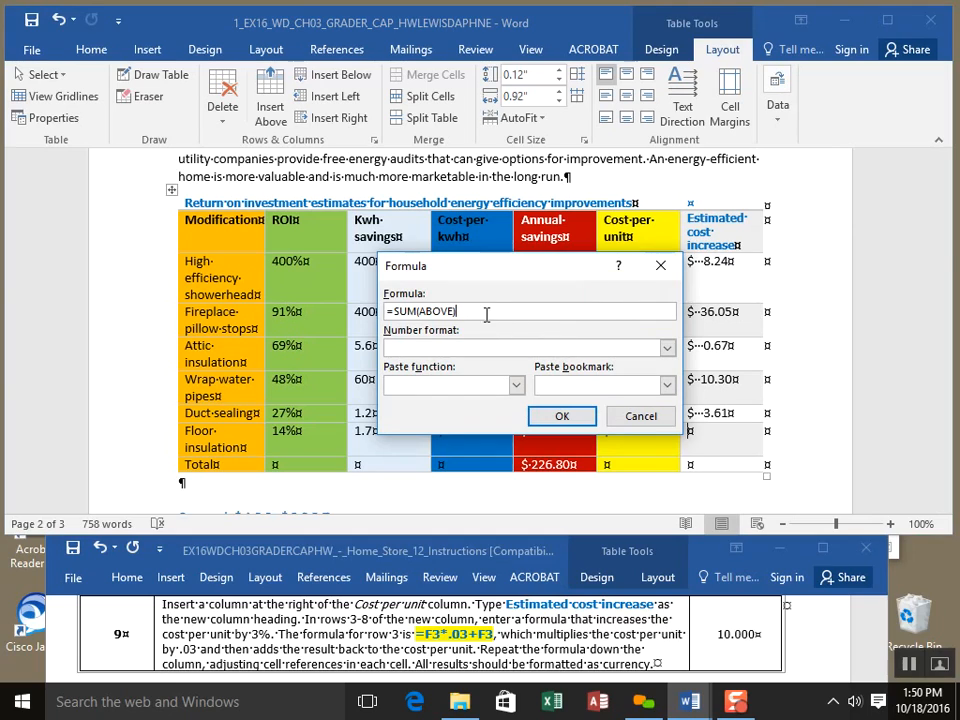
{"action": "left_click_drag", "start_coordinate": [487, 312], "coordinate": [435, 311]}
{"action": "right_click", "coordinate": [437, 311]}
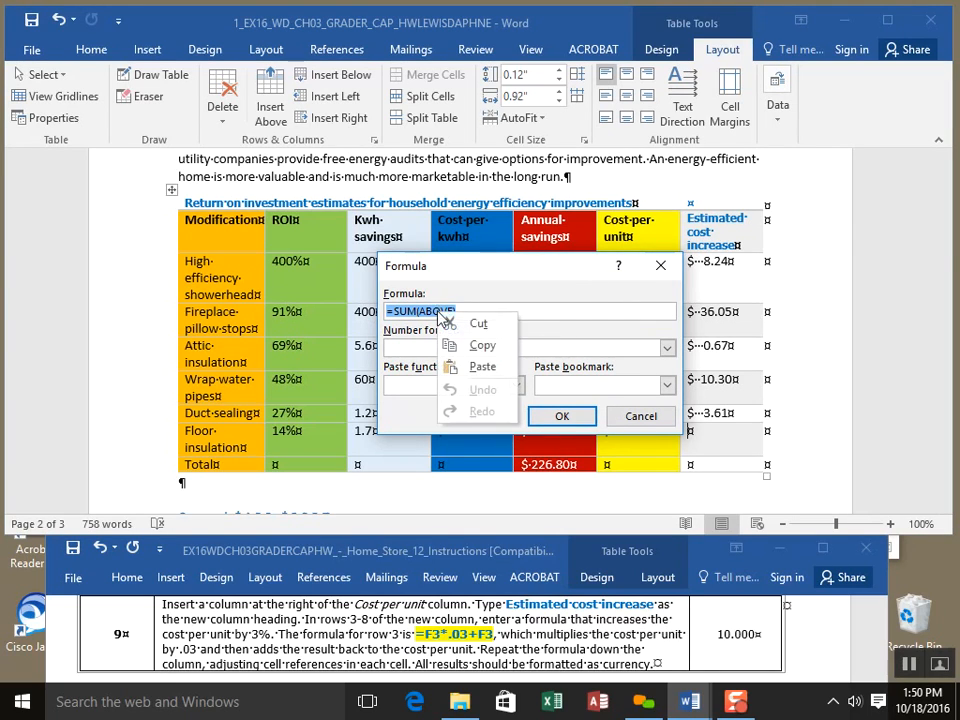
{"action": "left_click", "coordinate": [456, 368]}
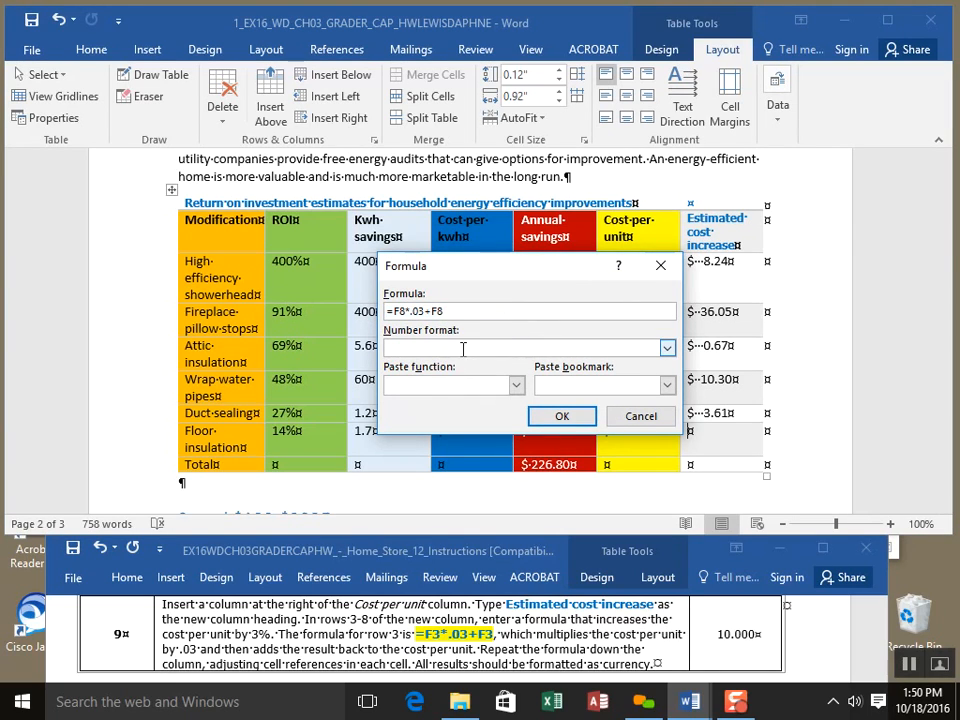
{"action": "left_click", "coordinate": [667, 347]}
{"action": "left_click", "coordinate": [655, 382]}
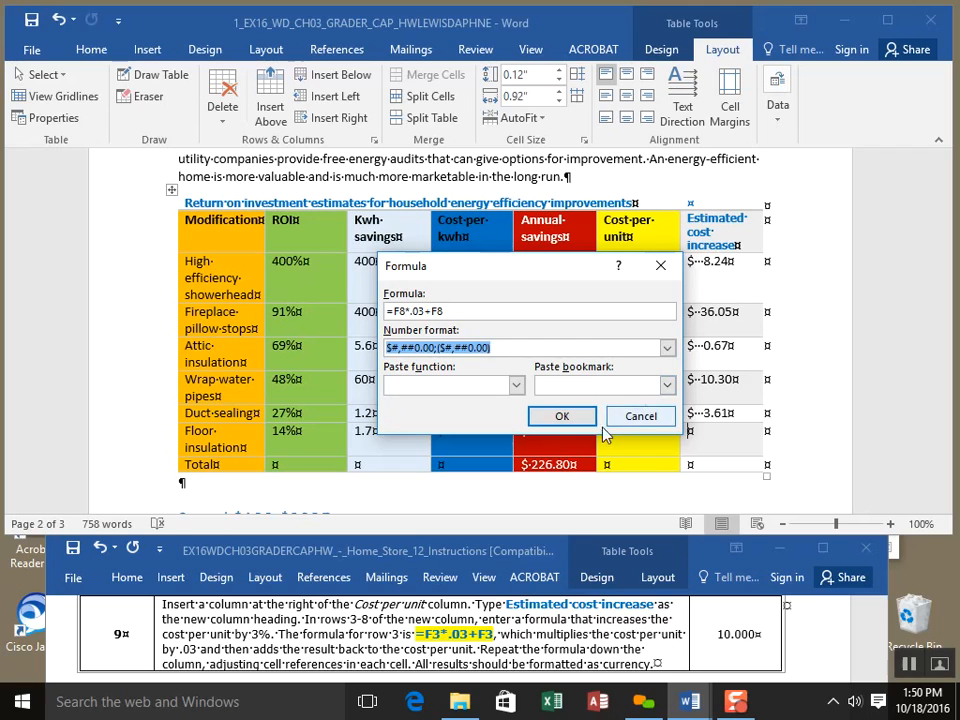
{"action": "left_click", "coordinate": [561, 417]}
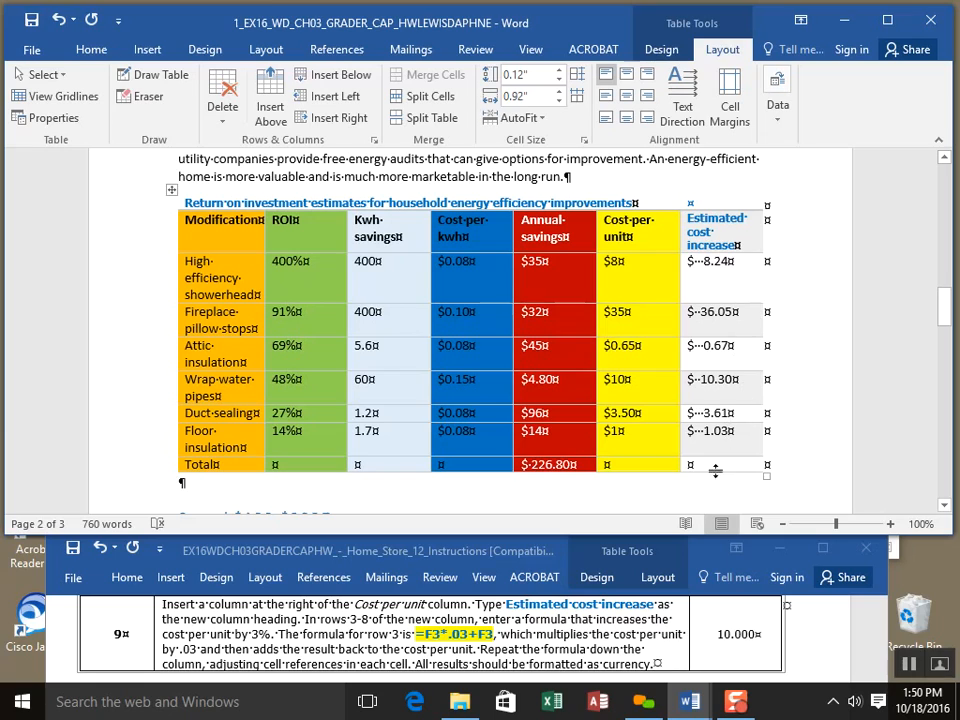
Step: Save the document and return to the letter
{"action": "left_click", "coordinate": [34, 21]}
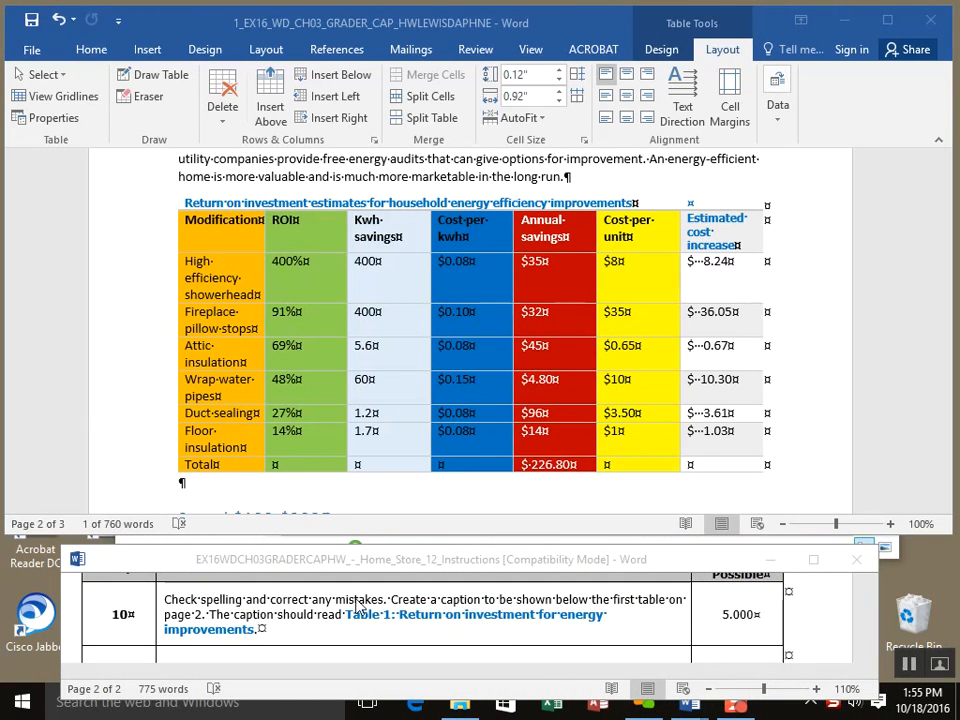
{"action": "left_click", "coordinate": [136, 385]}
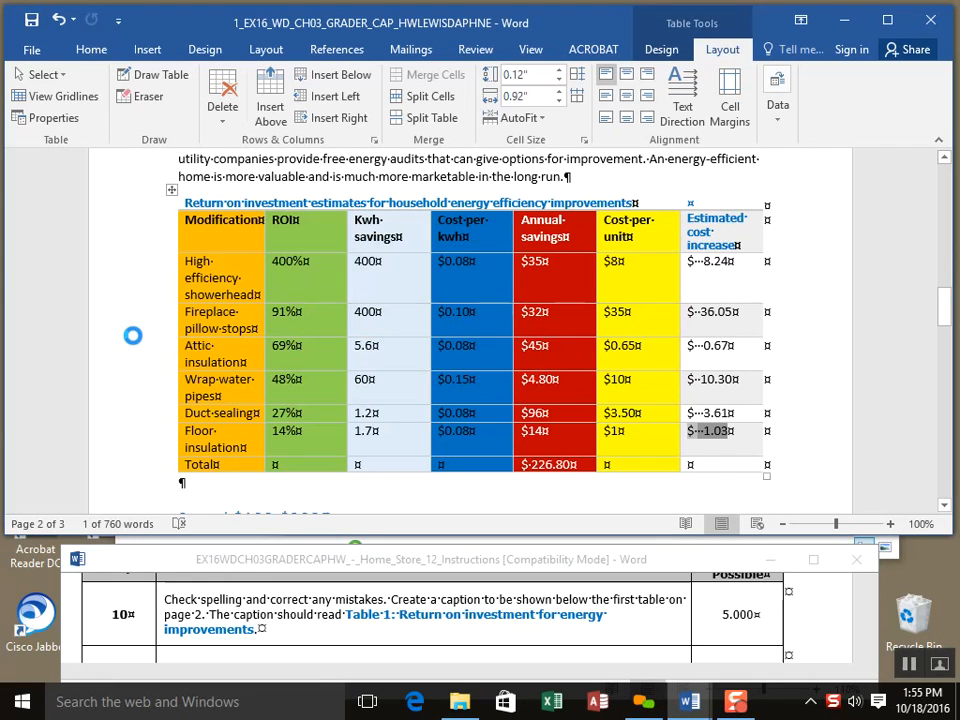
{"action": "left_click", "coordinate": [133, 322]}
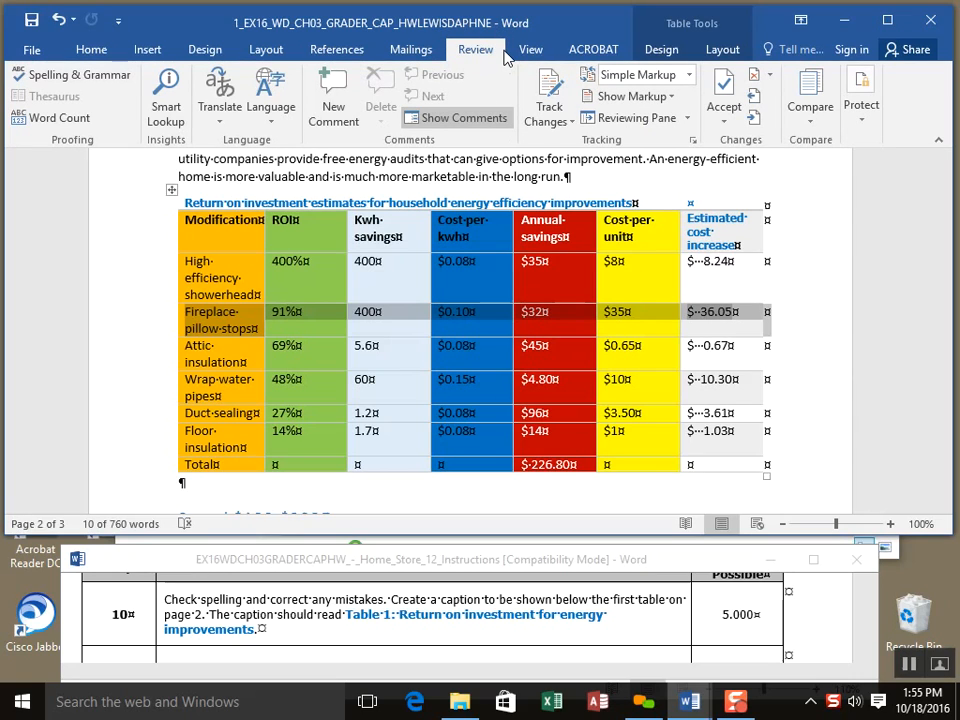
Step: Spell-check the entire document, changing 'desireable' to 'desirable'
{"action": "left_click", "coordinate": [79, 79]}
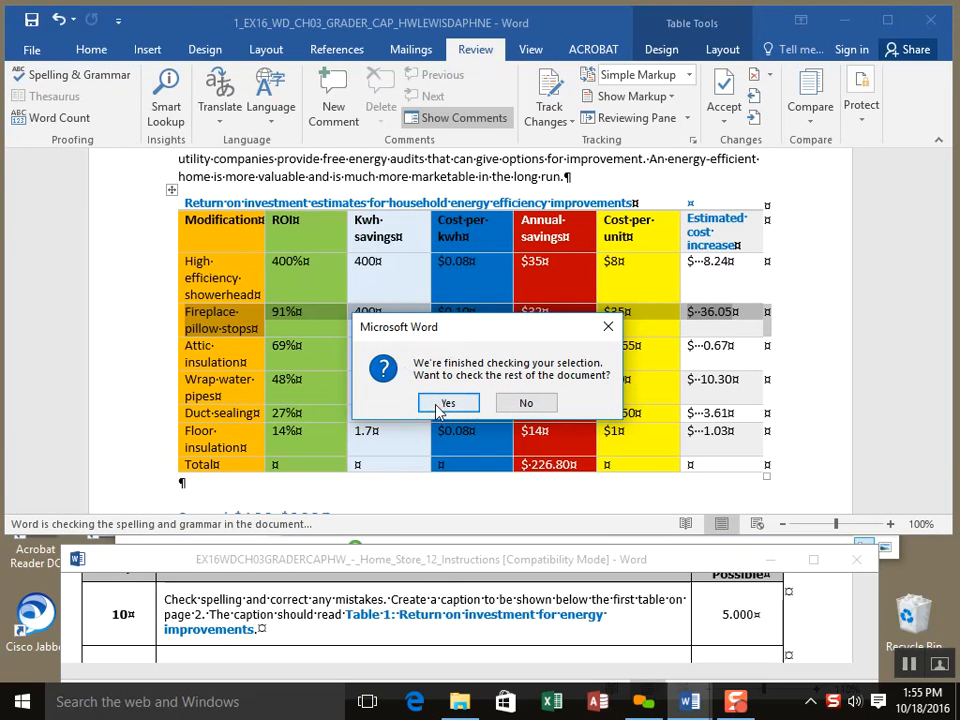
{"action": "left_click", "coordinate": [443, 405]}
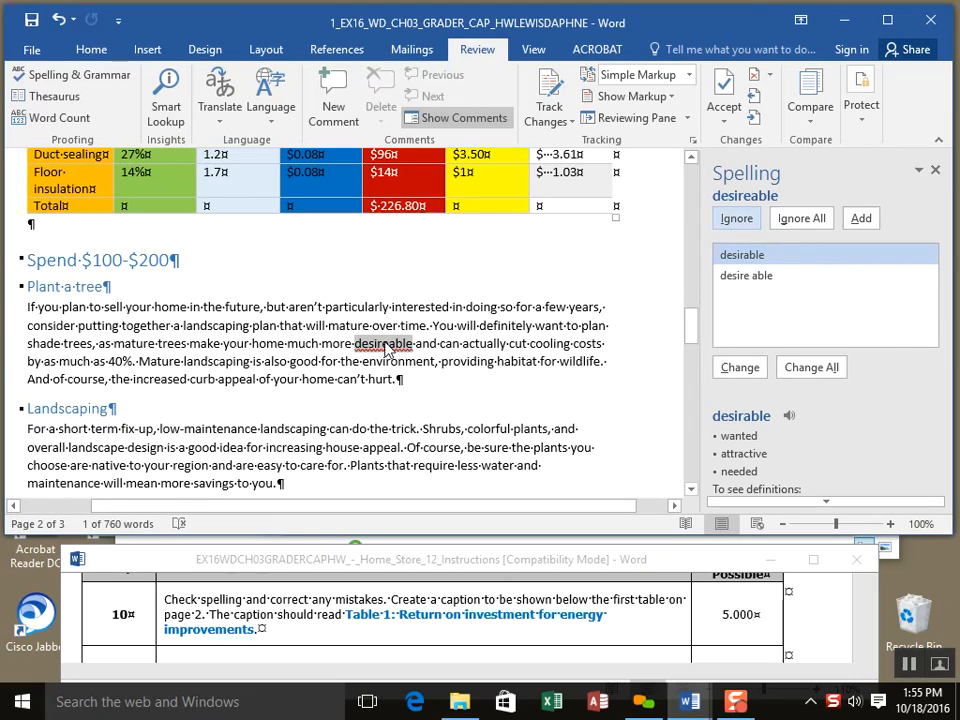
{"action": "left_click", "coordinate": [740, 368]}
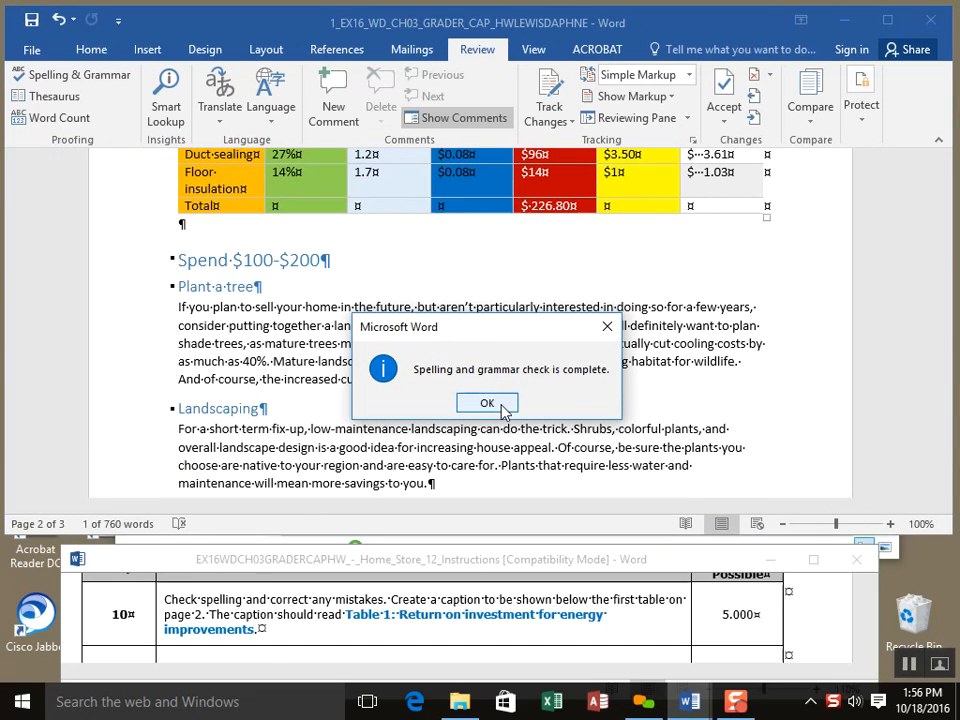
{"action": "left_click", "coordinate": [487, 403]}
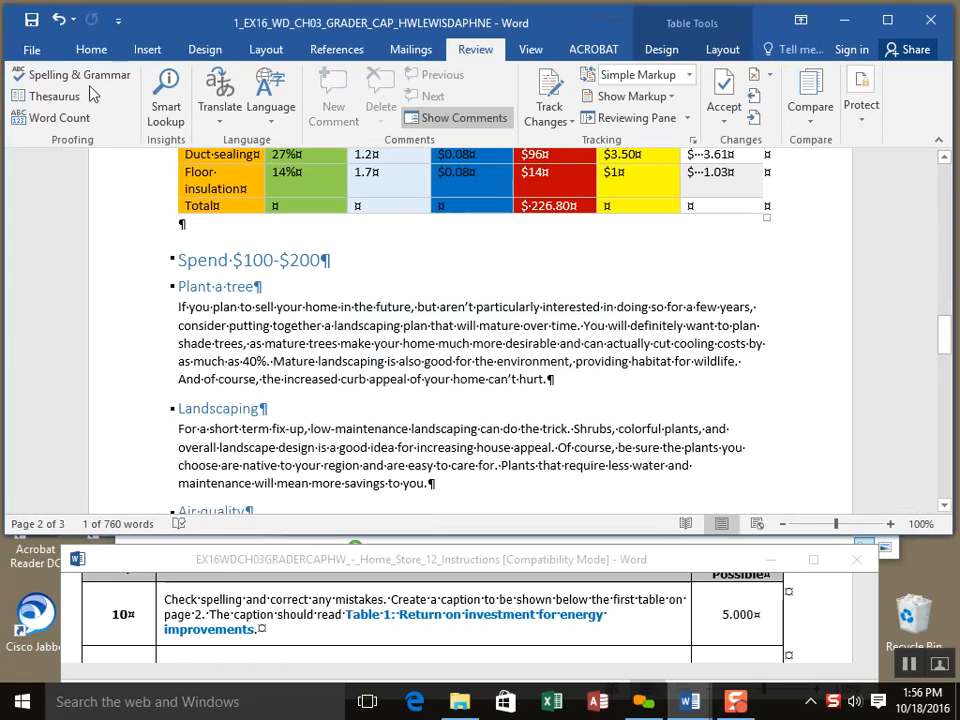
Step: Break 'Create' onto its own line in the instructions, then select the whole energy table
{"action": "left_click", "coordinate": [389, 599]}
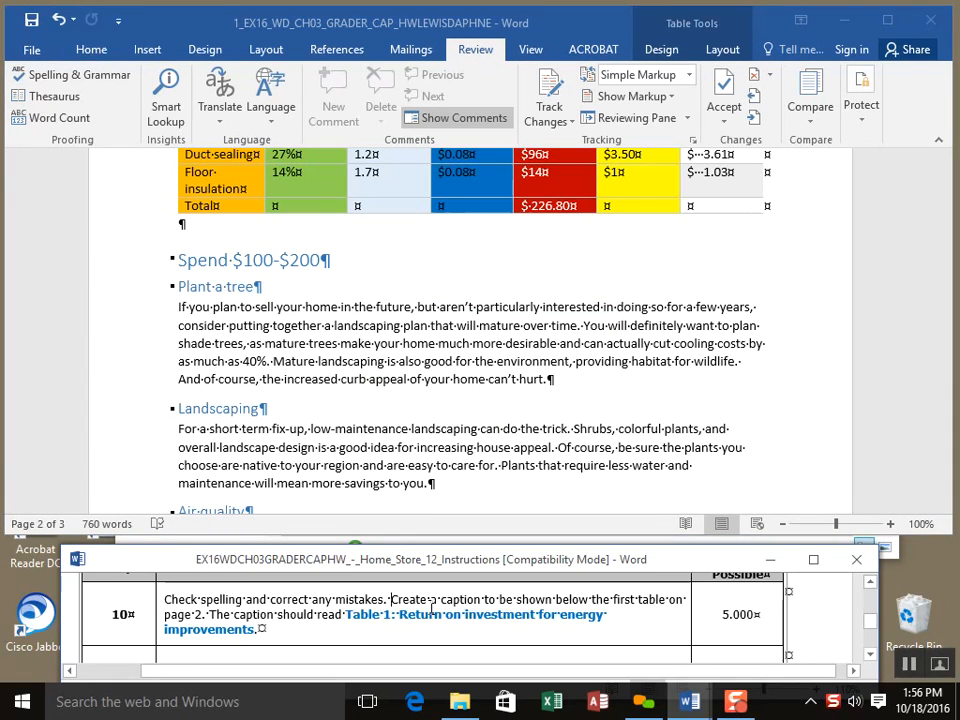
{"action": "key", "text": "Return"}
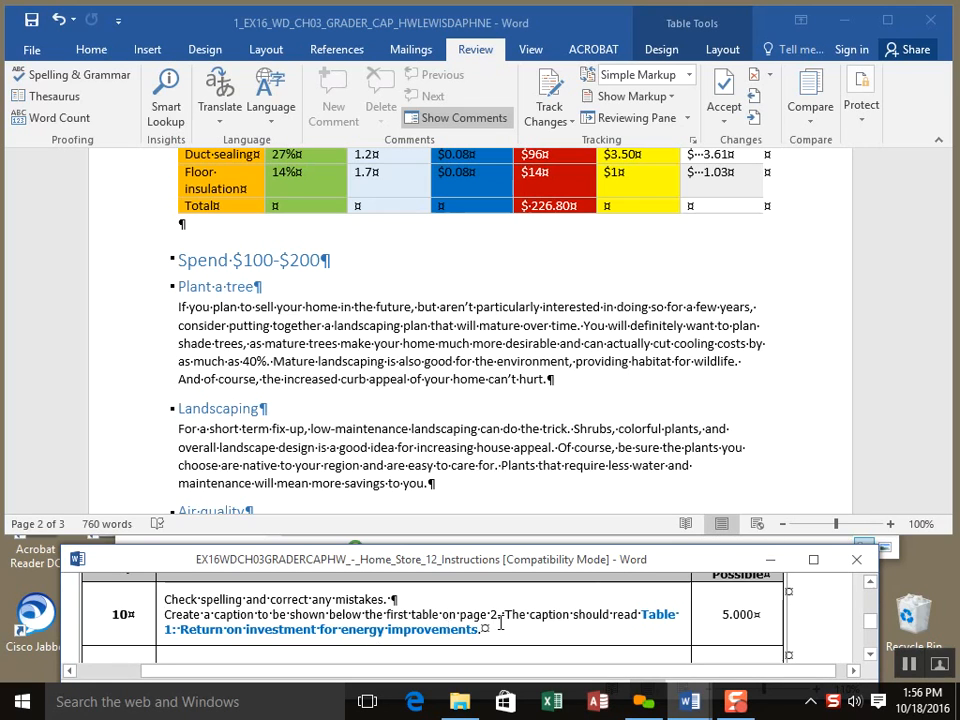
{"action": "left_click", "coordinate": [489, 460]}
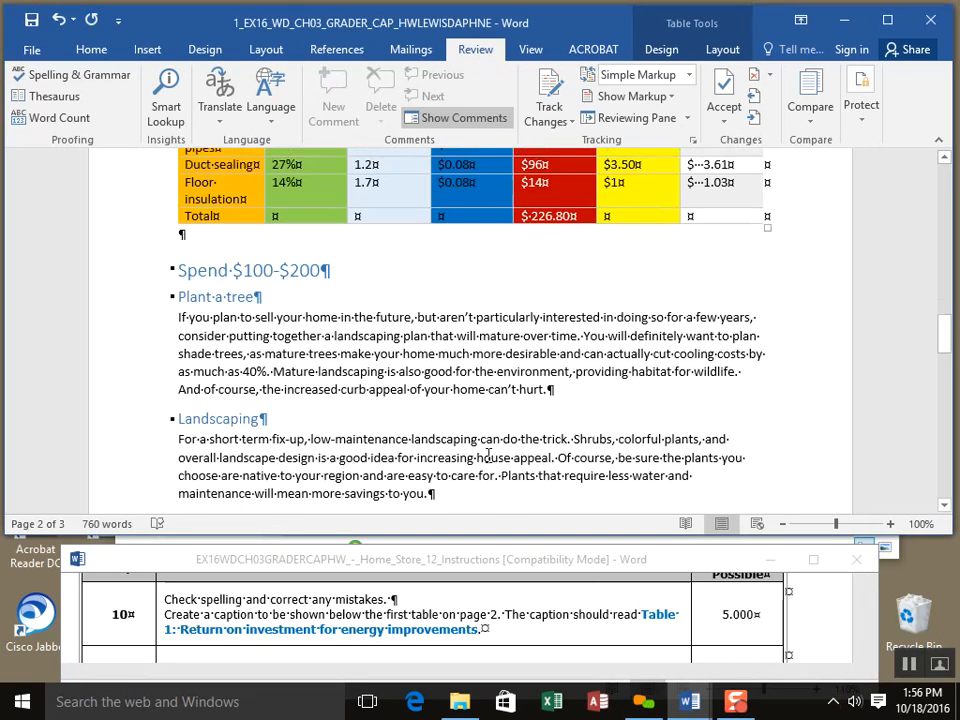
{"action": "scroll", "coordinate": [489, 455], "scroll_direction": "up", "scroll_amount": 6}
{"action": "scroll", "coordinate": [489, 455], "scroll_direction": "down", "scroll_amount": 3}
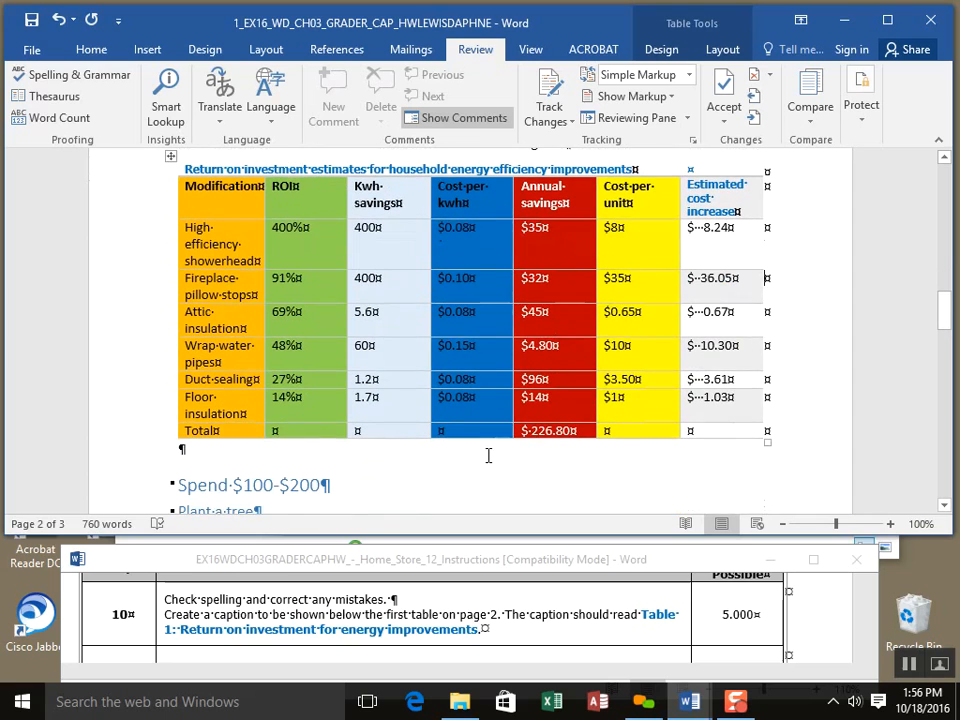
{"action": "left_click", "coordinate": [169, 157]}
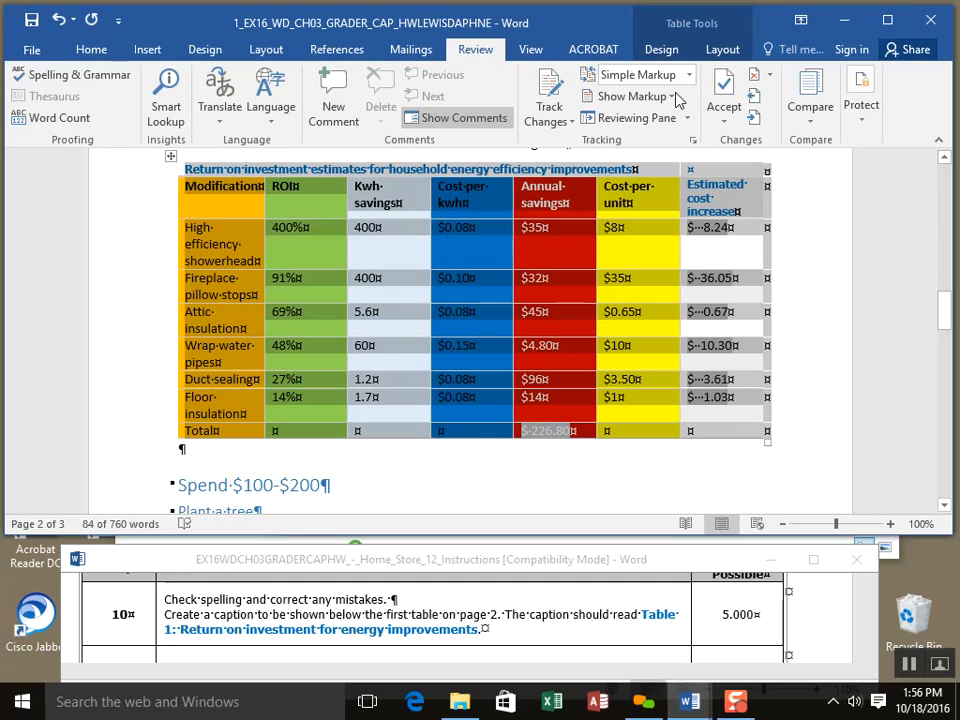
Step: Look through the Table Tools Layout and Design tabs, then show the References tab
{"action": "left_click", "coordinate": [722, 50]}
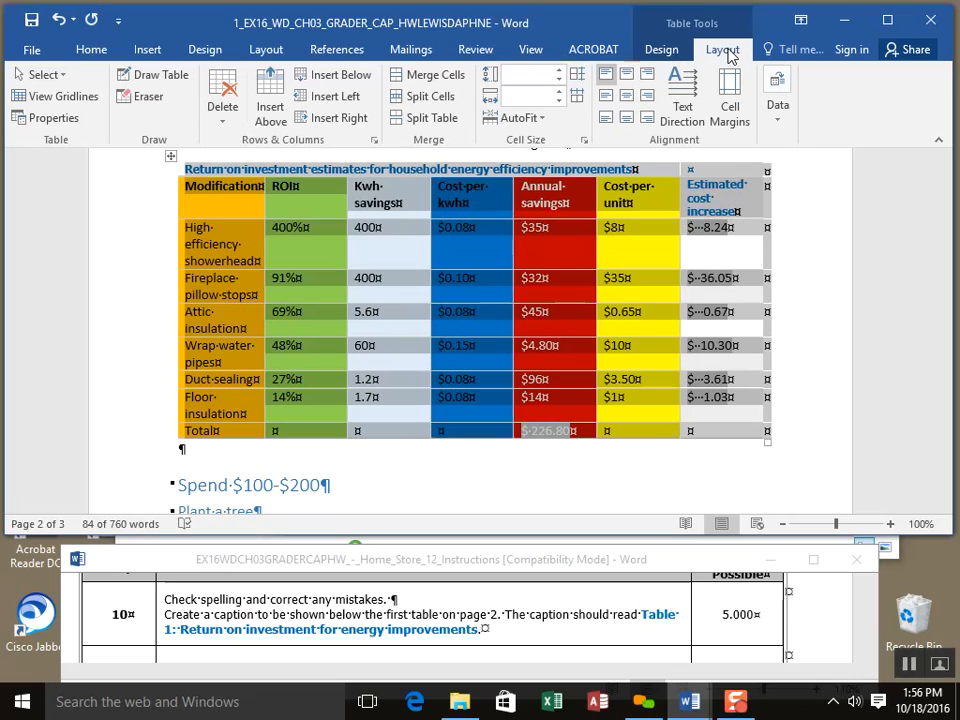
{"action": "left_click", "coordinate": [663, 52]}
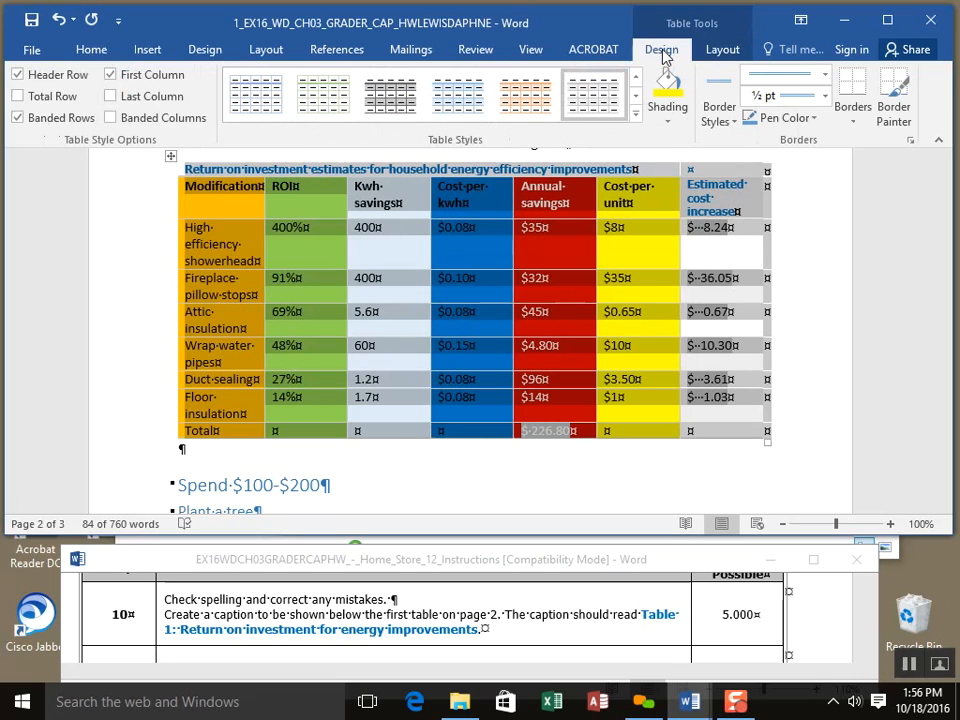
{"action": "left_click", "coordinate": [716, 53]}
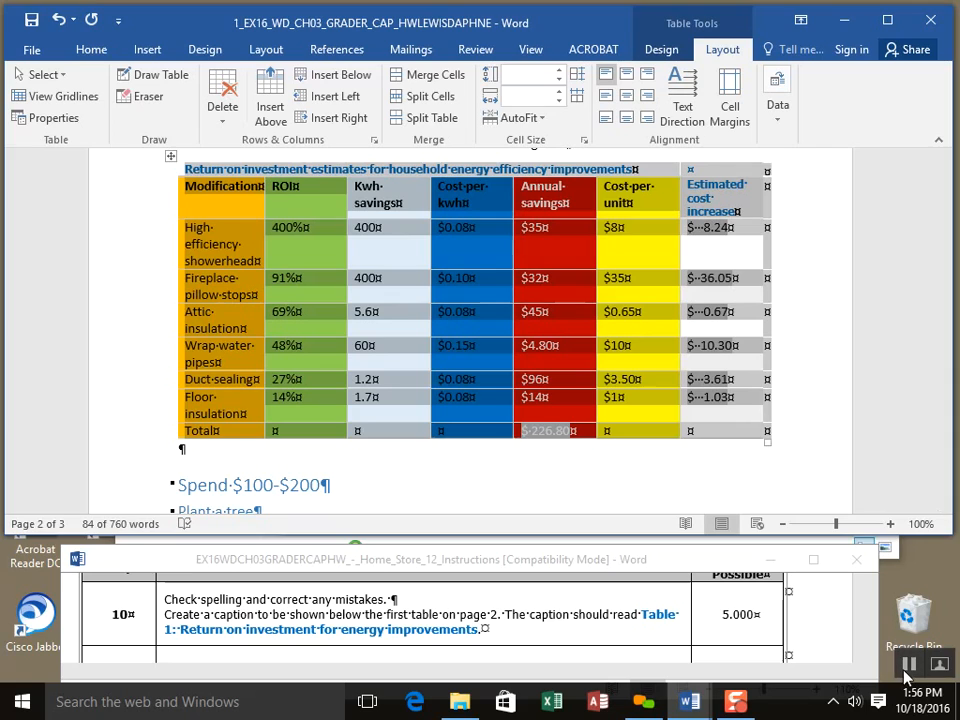
{"action": "left_click", "coordinate": [906, 670]}
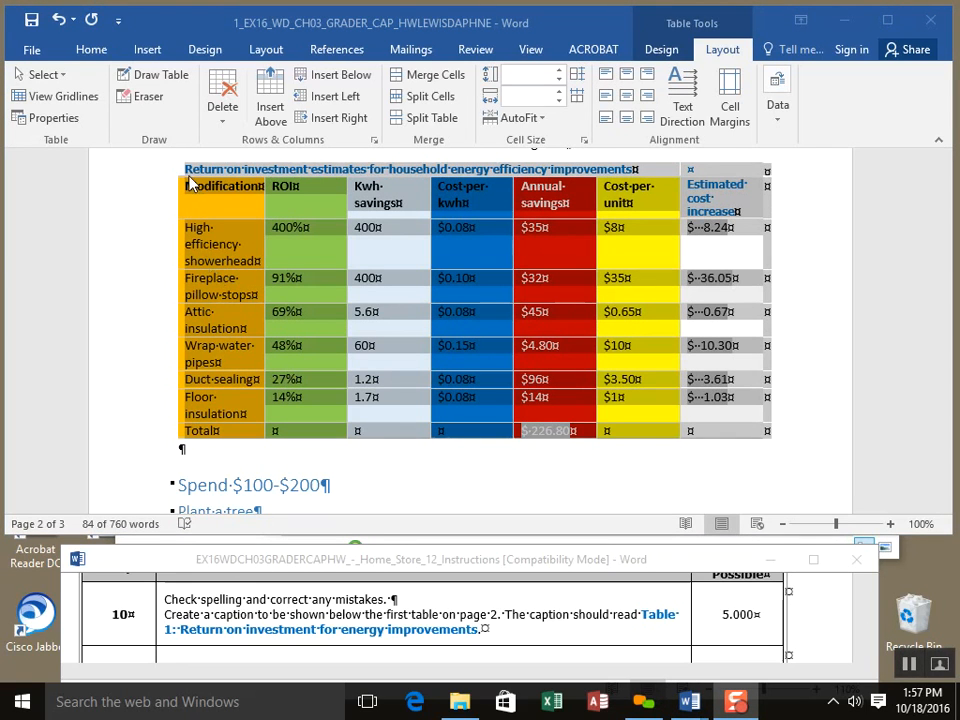
{"action": "left_click", "coordinate": [337, 50]}
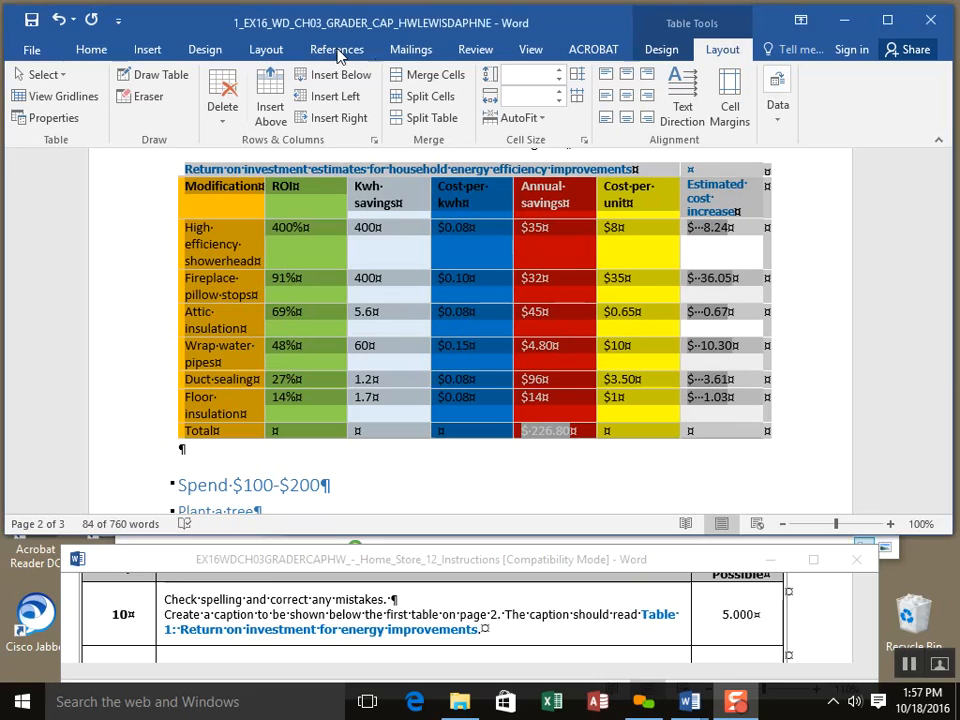
{"action": "left_click", "coordinate": [339, 55]}
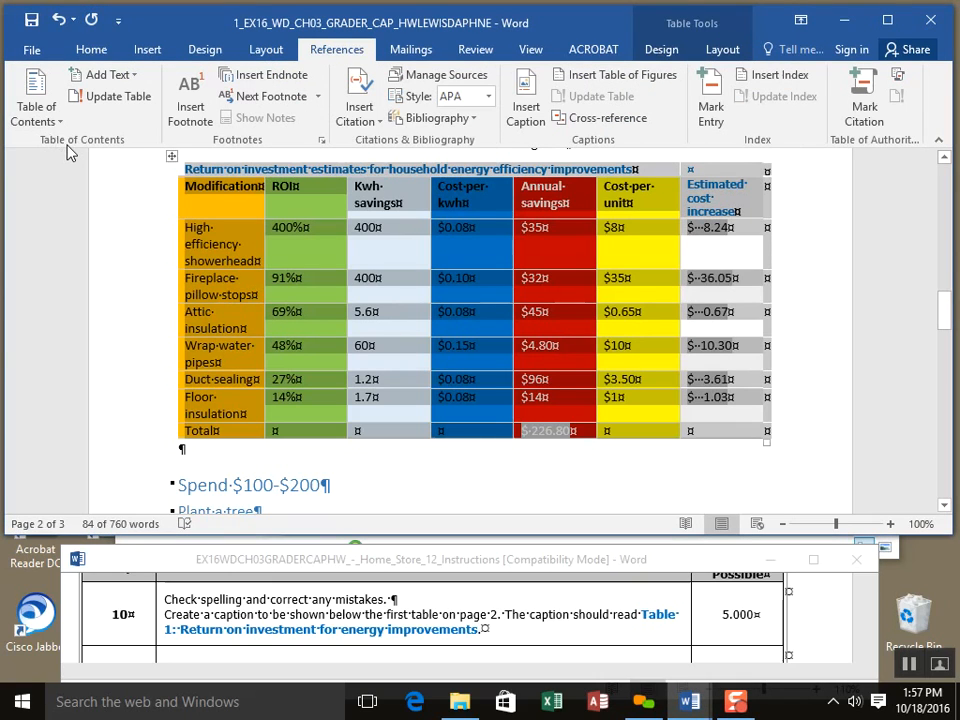
Step: Insert the caption 'Table 1: Return on investment for energy improvements' positioned below the table
{"action": "left_click", "coordinate": [520, 98]}
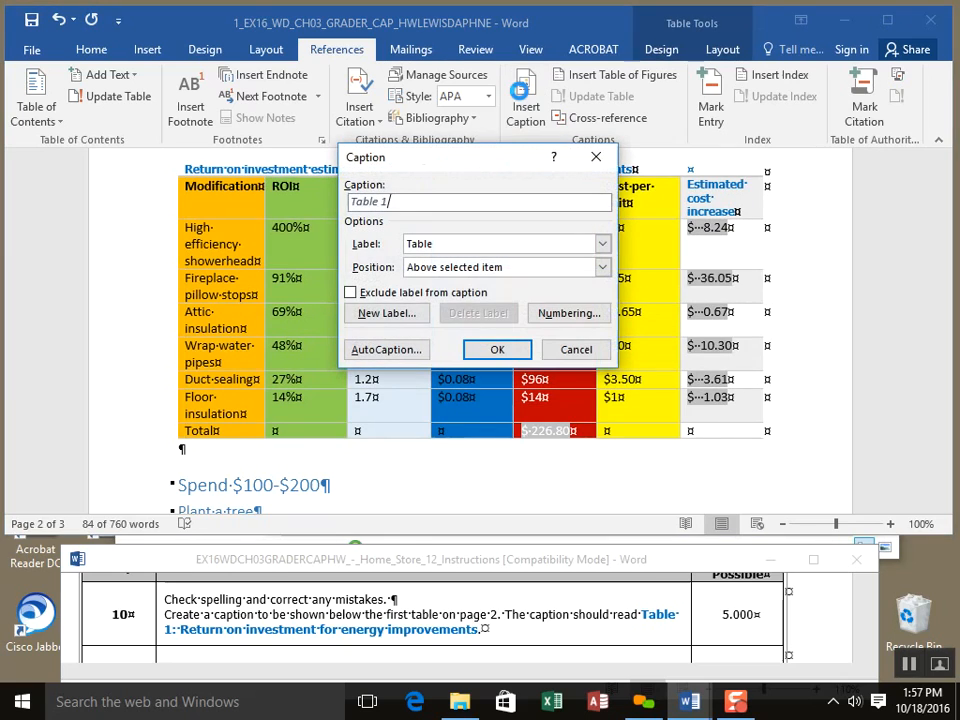
{"action": "left_click_drag", "start_coordinate": [467, 156], "coordinate": [466, 188]}
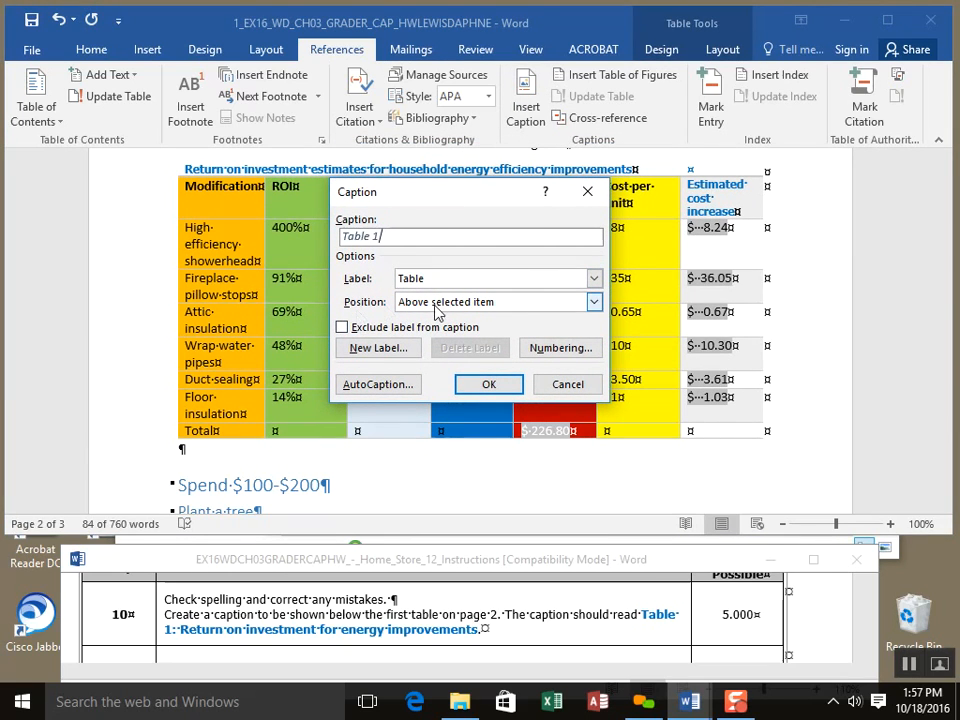
{"action": "left_click", "coordinate": [593, 302]}
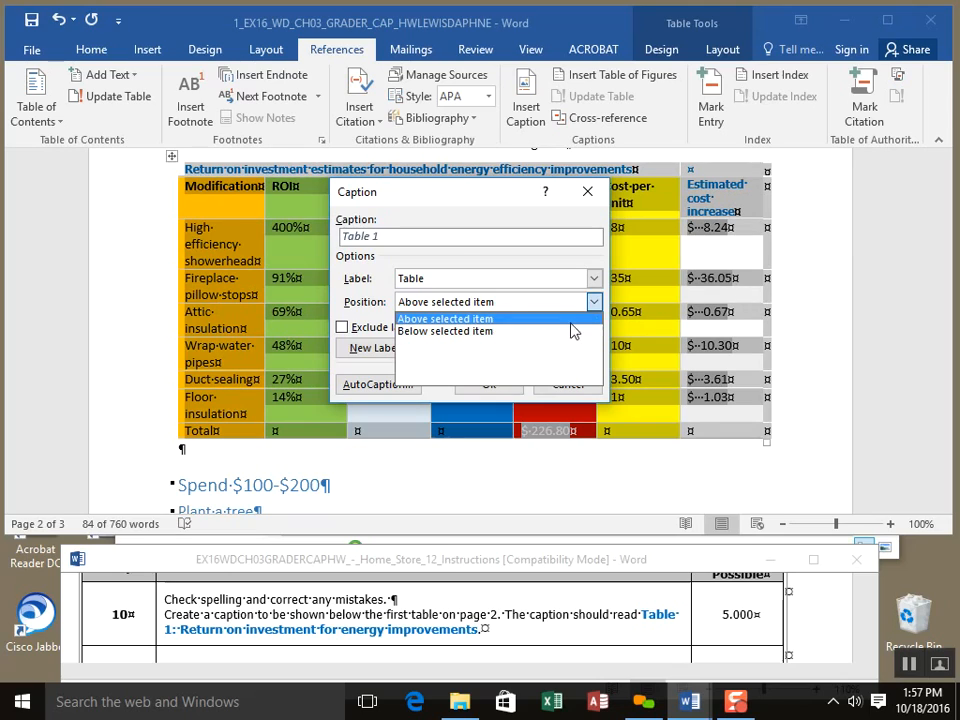
{"action": "left_click", "coordinate": [570, 331]}
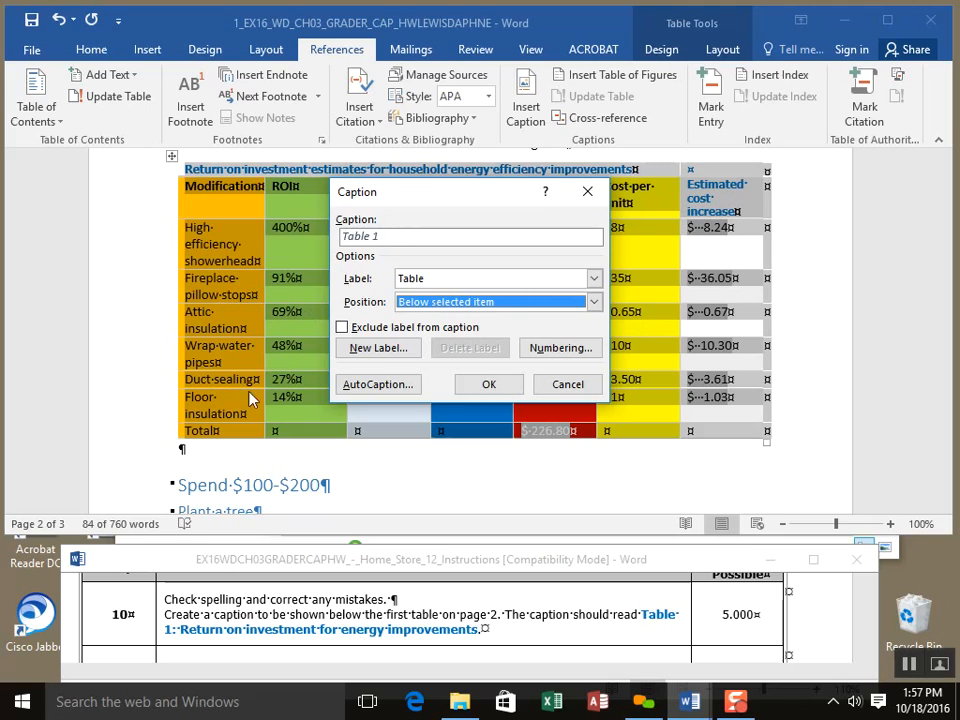
{"action": "left_click", "coordinate": [388, 237]}
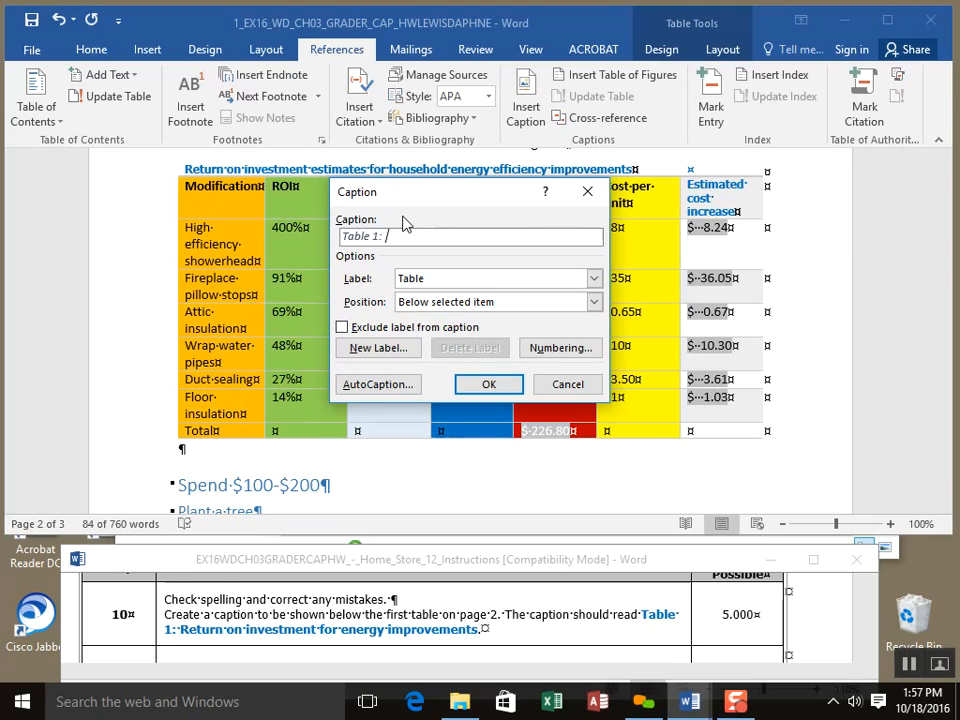
{"action": "type", "text": ": Return on investment for energy i"}
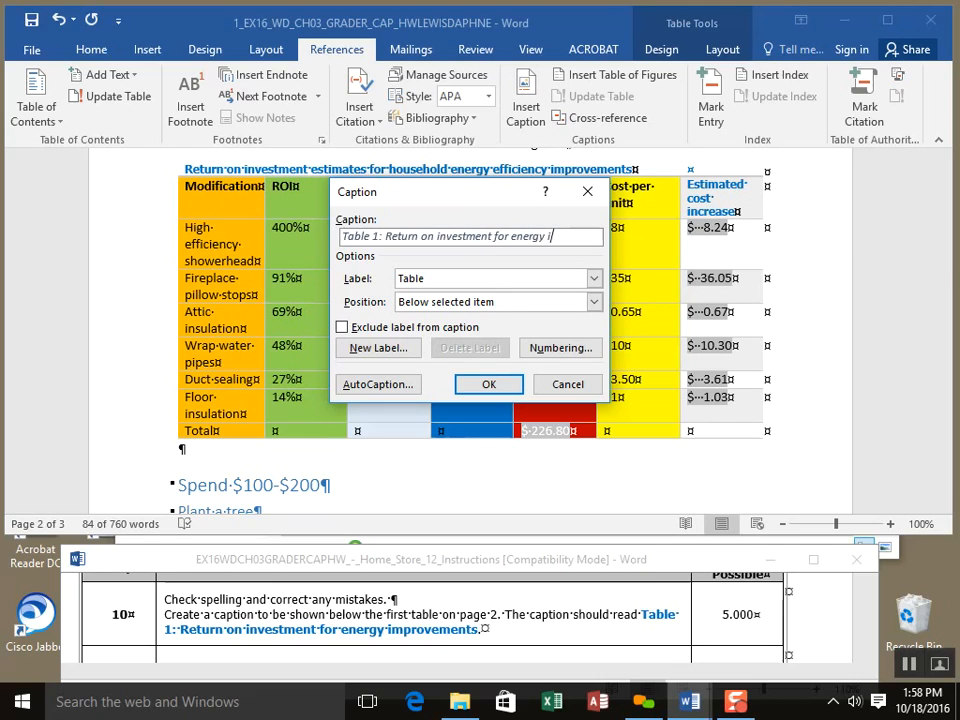
{"action": "type", "text": "mprovements"}
{"action": "left_click", "coordinate": [489, 386]}
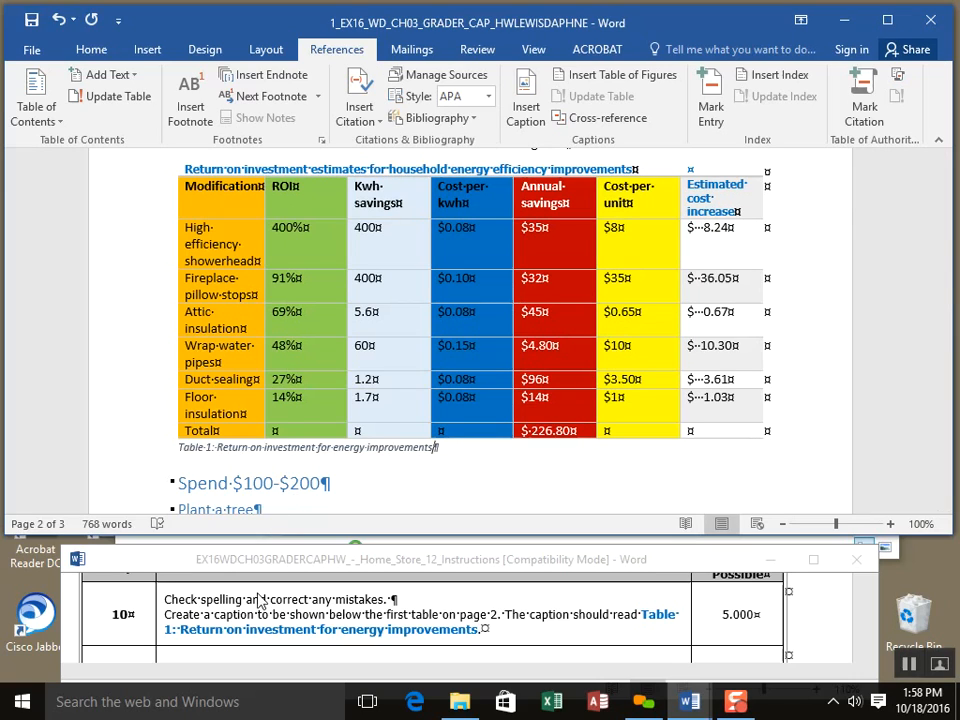
Step: Move 'The caption should read' onto its own line in the instructions document
{"action": "left_click", "coordinate": [505, 617]}
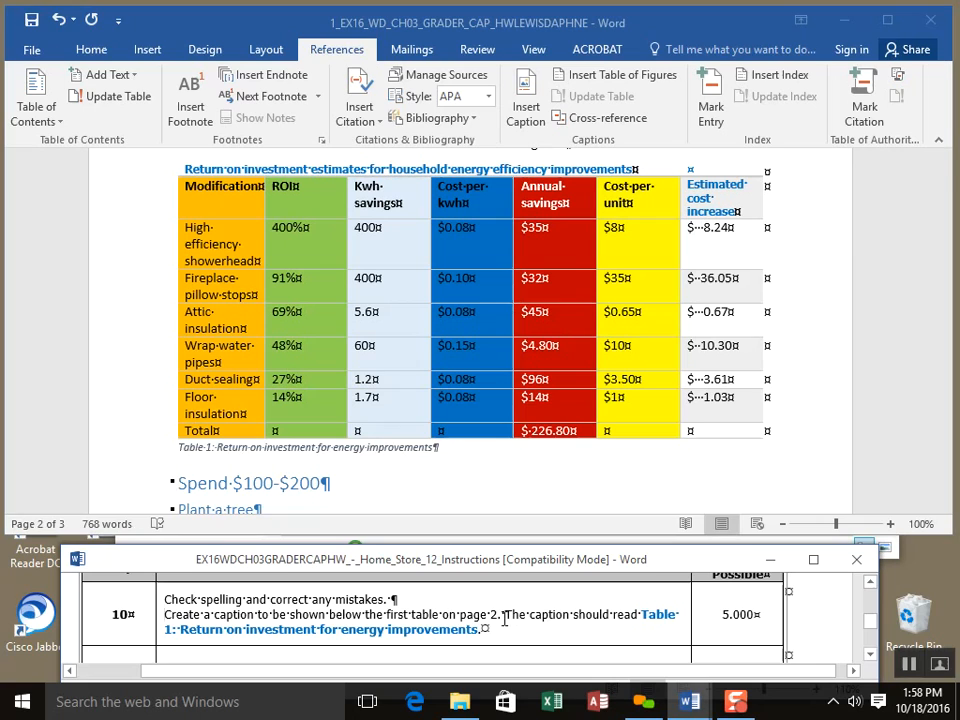
{"action": "left_click", "coordinate": [641, 614]}
{"action": "key", "text": "shift+Return"}
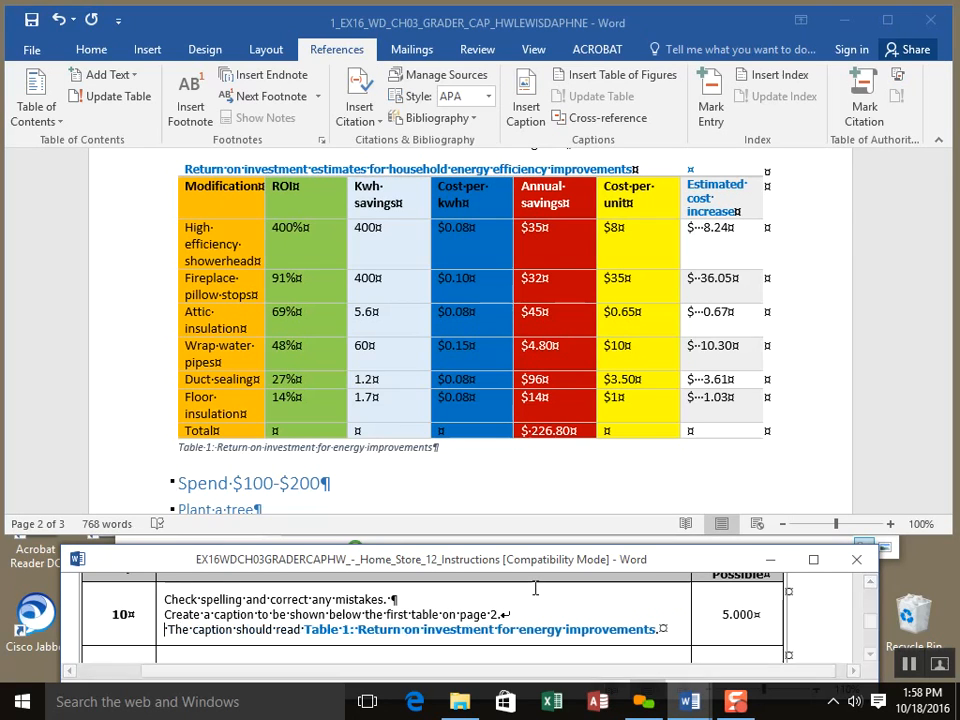
{"action": "scroll", "coordinate": [870, 665], "scroll_direction": "down", "scroll_amount": 3}
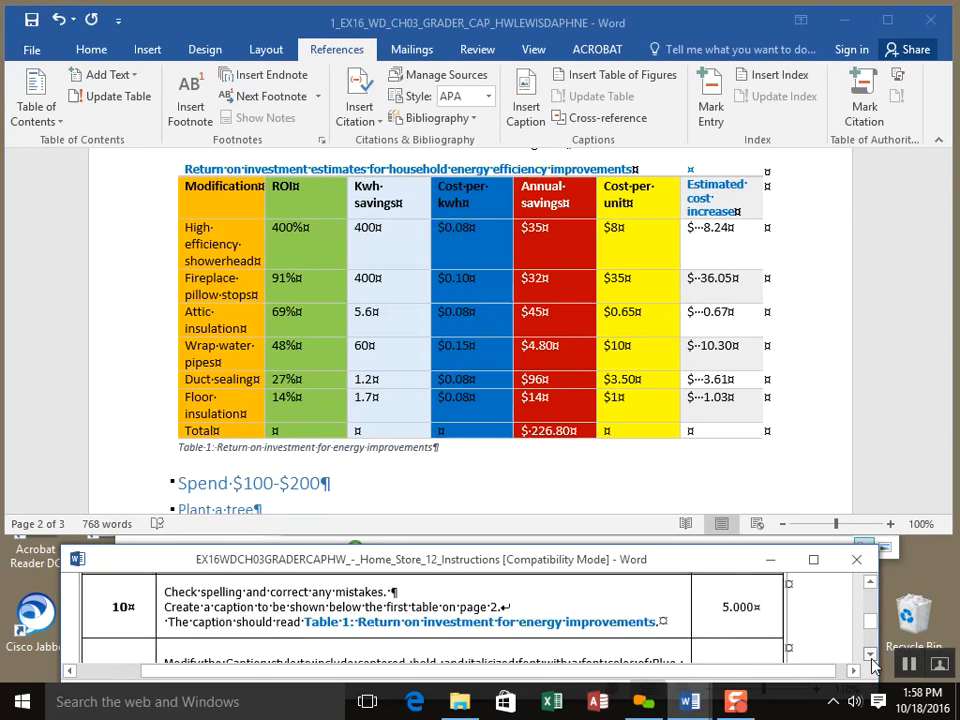
{"action": "left_click", "coordinate": [553, 508]}
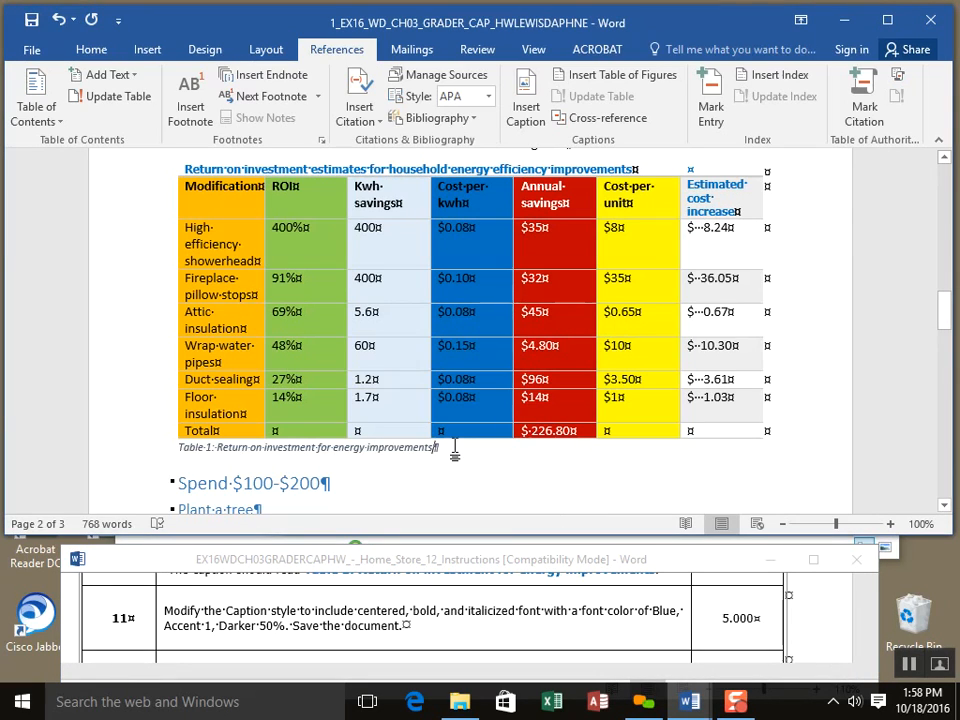
Step: Center the Table 1 caption and make it bold, italic, Blue, Accent 1, Darker 50%
{"action": "left_click_drag", "start_coordinate": [454, 450], "coordinate": [184, 448]}
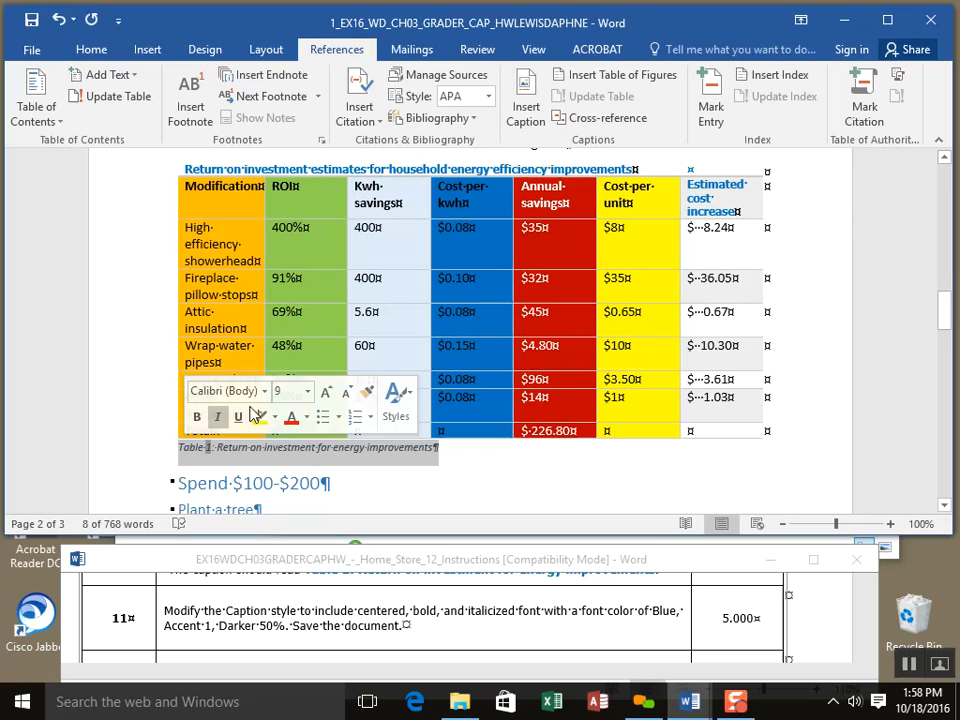
{"action": "left_click", "coordinate": [90, 52]}
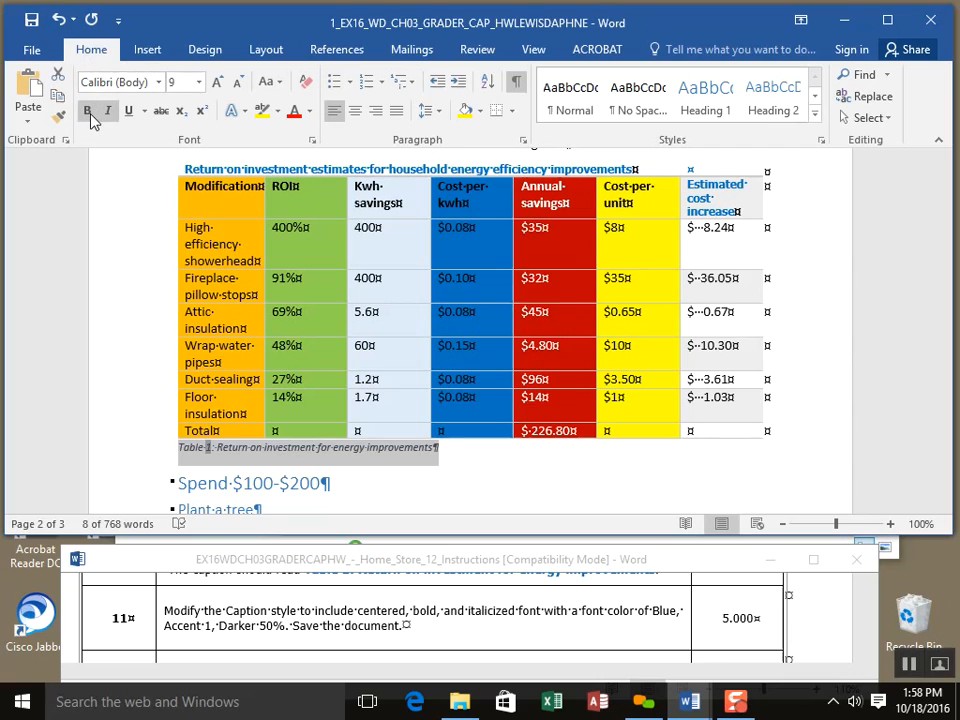
{"action": "left_click", "coordinate": [355, 110]}
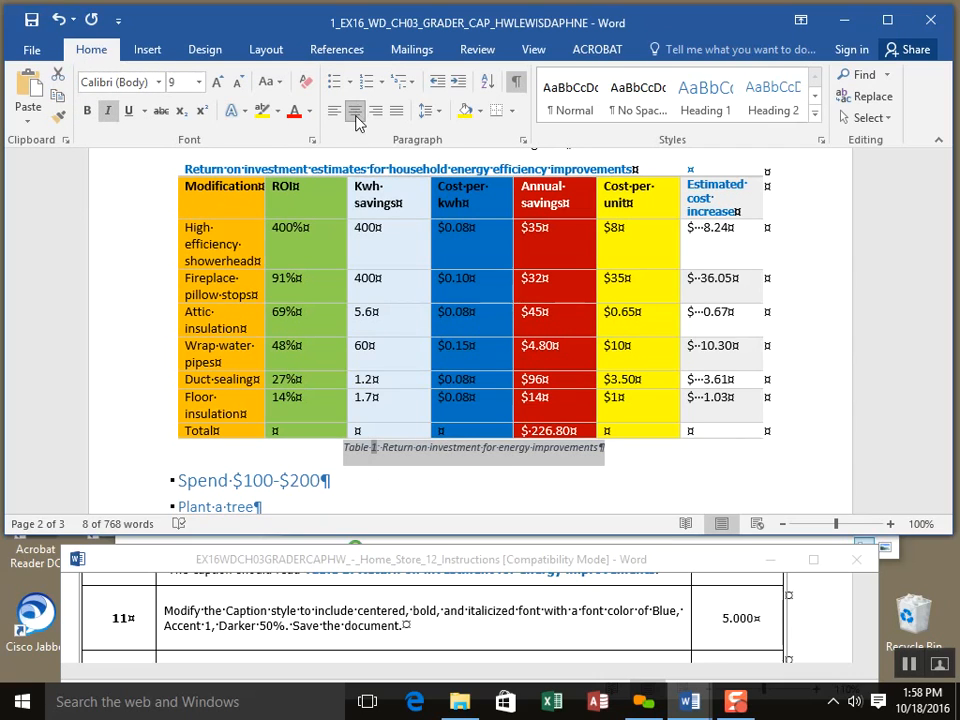
{"action": "left_click", "coordinate": [87, 111]}
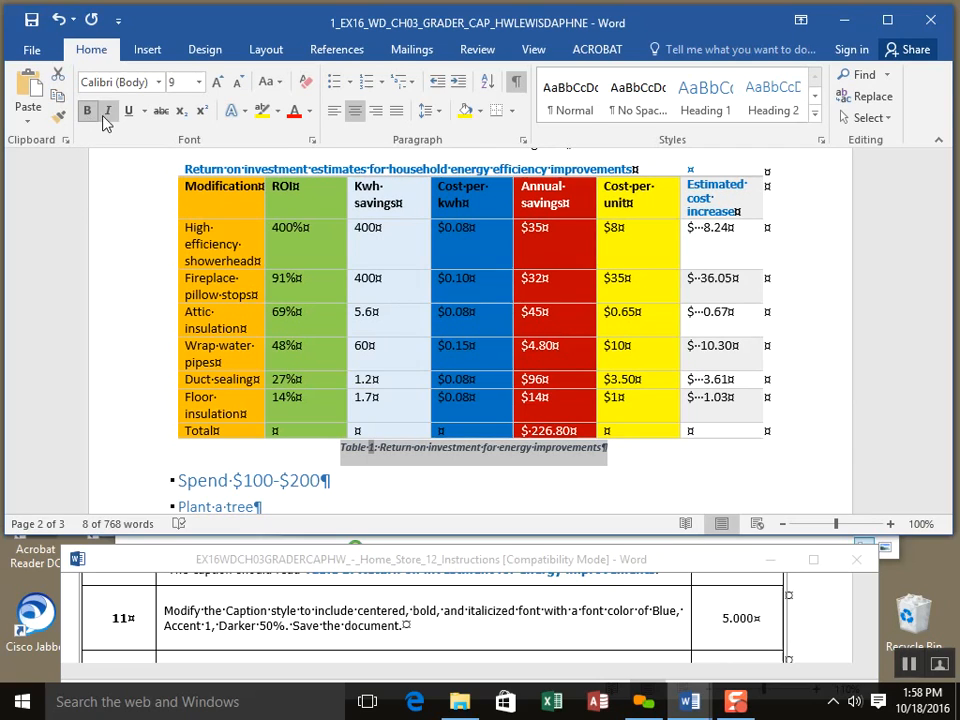
{"action": "left_click", "coordinate": [112, 113]}
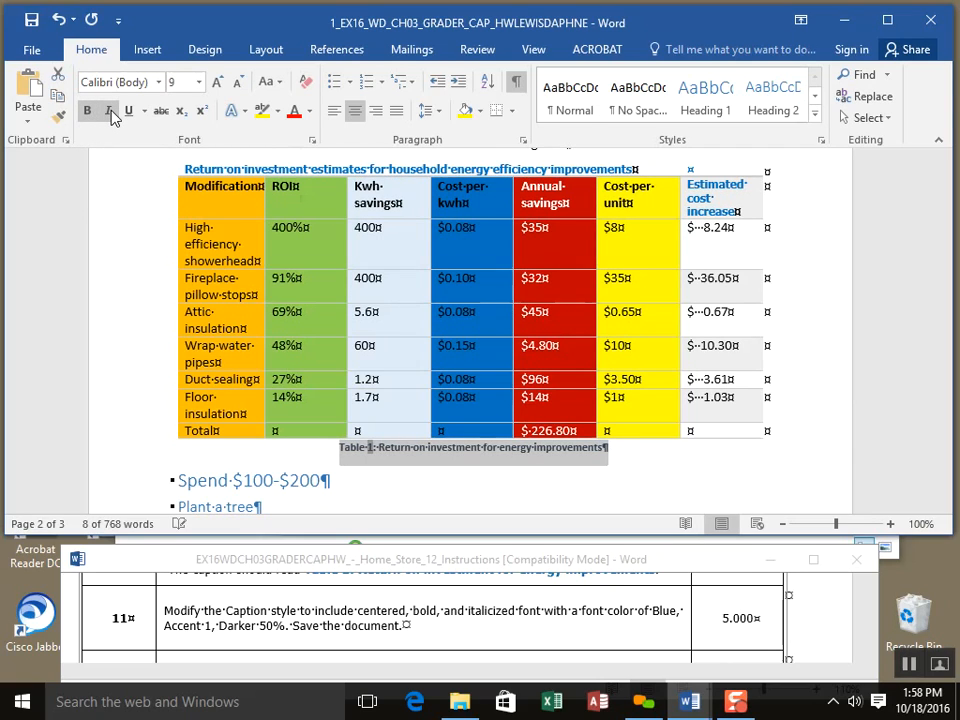
{"action": "left_click", "coordinate": [110, 113]}
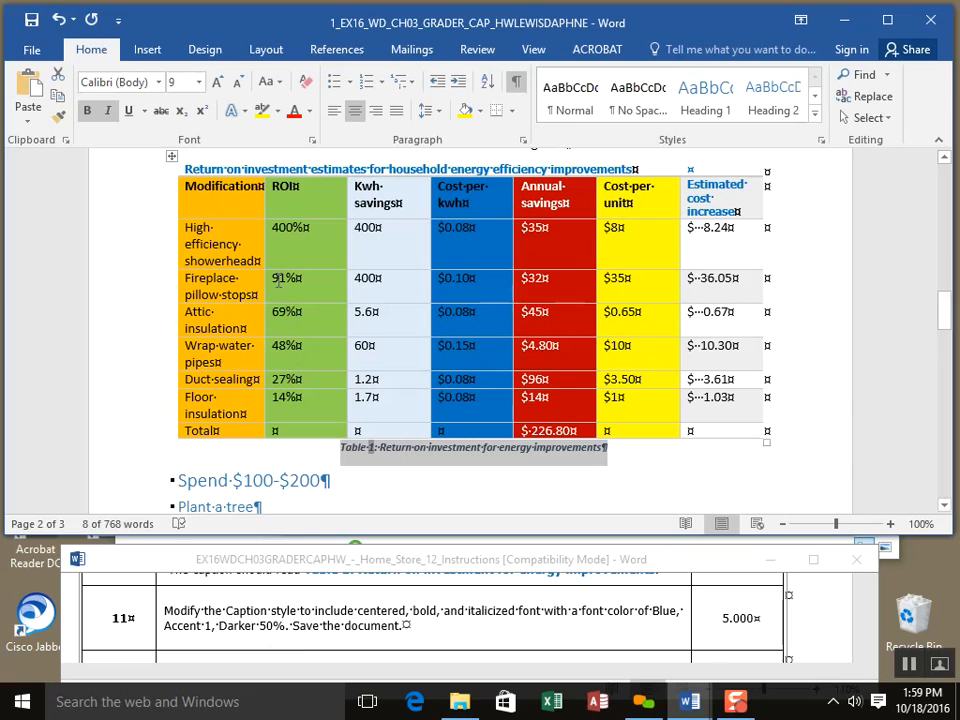
{"action": "left_click", "coordinate": [309, 113]}
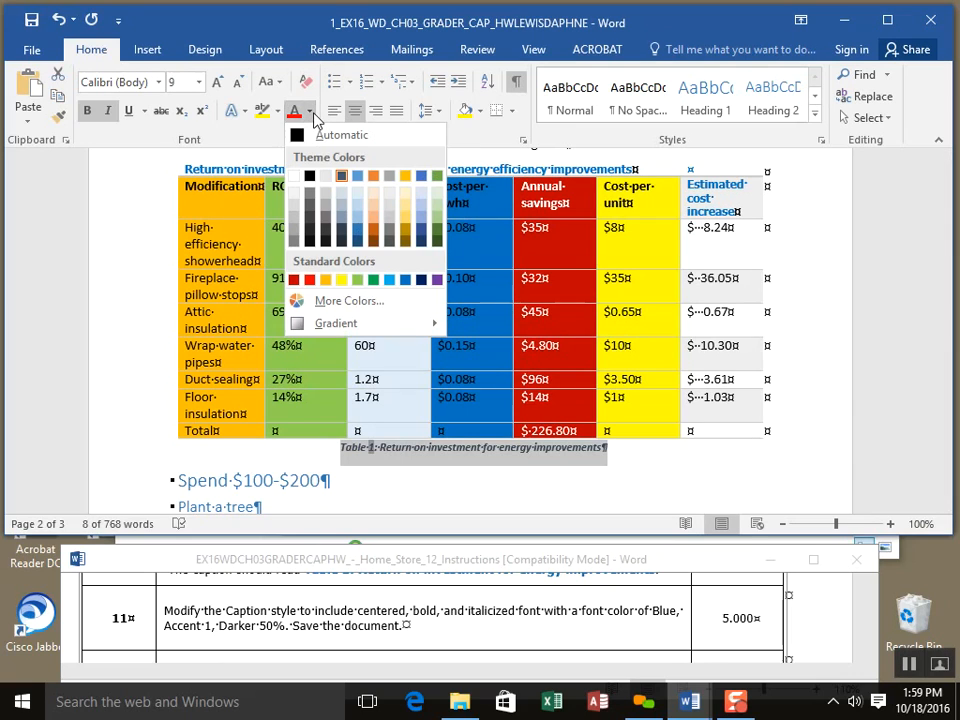
{"action": "left_click", "coordinate": [358, 247]}
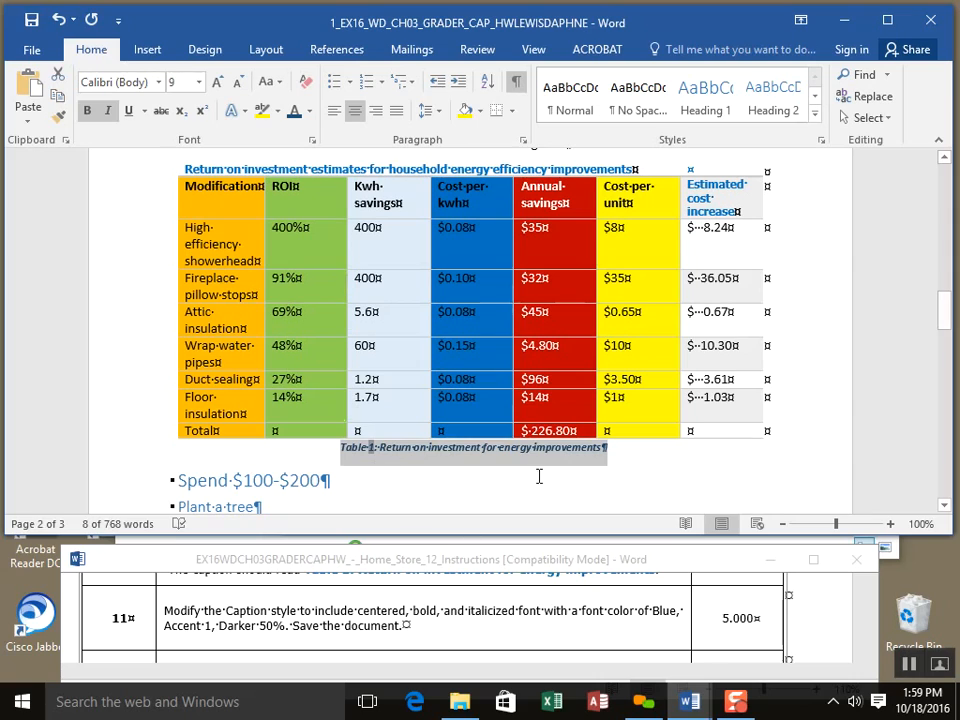
Step: Save the document, then click within the instructions window
{"action": "left_click", "coordinate": [28, 23]}
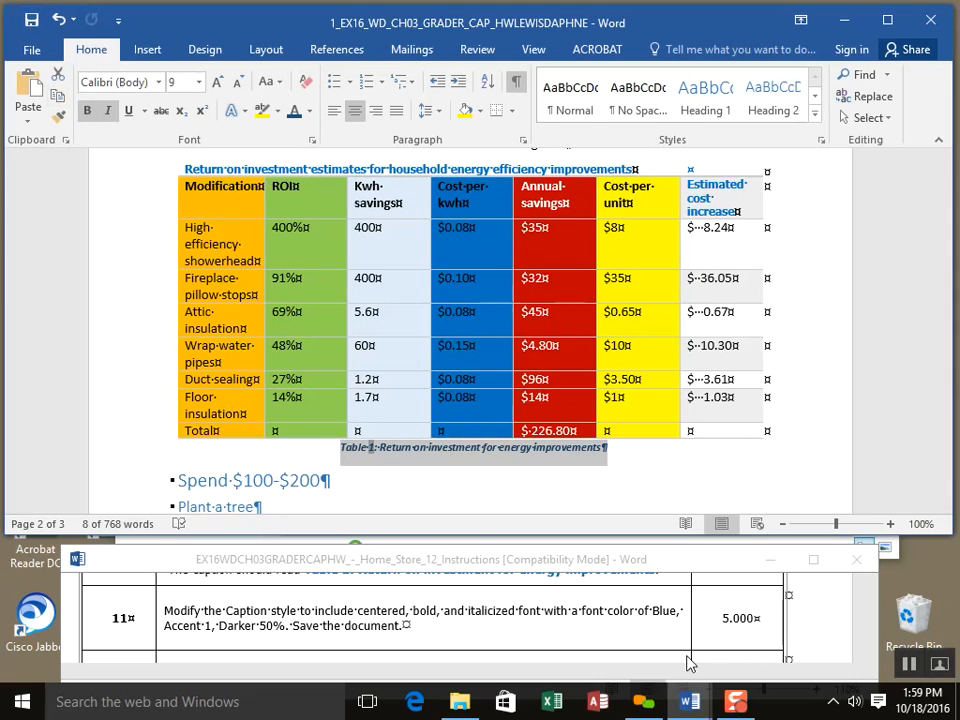
{"action": "left_click", "coordinate": [831, 645]}
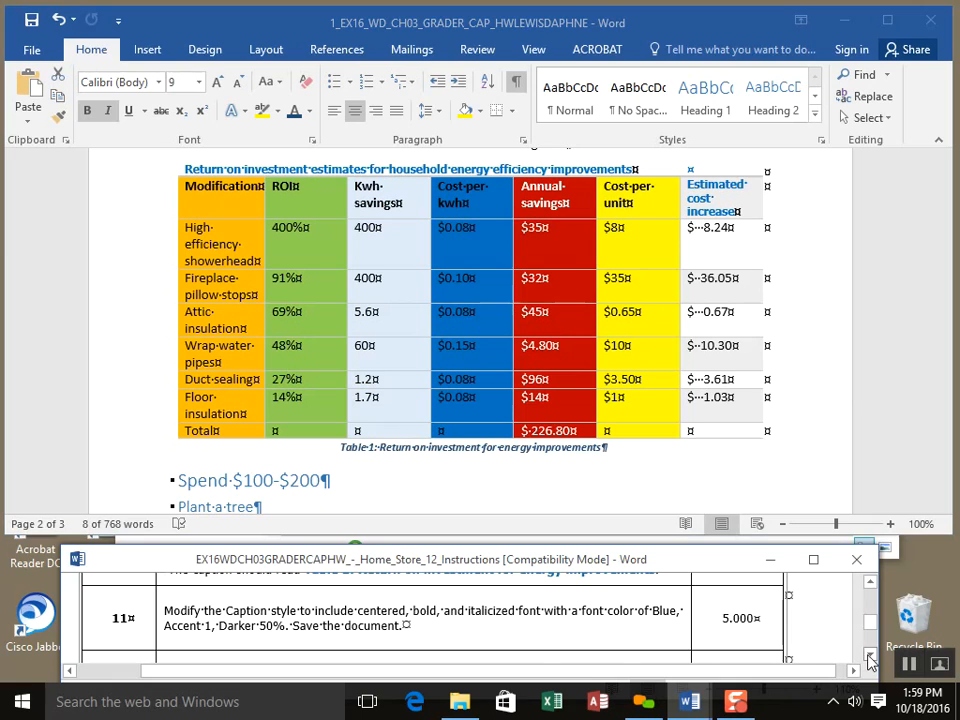
{"action": "left_click", "coordinate": [870, 657]}
{"action": "left_click", "coordinate": [870, 657]}
{"action": "left_click", "coordinate": [870, 657]}
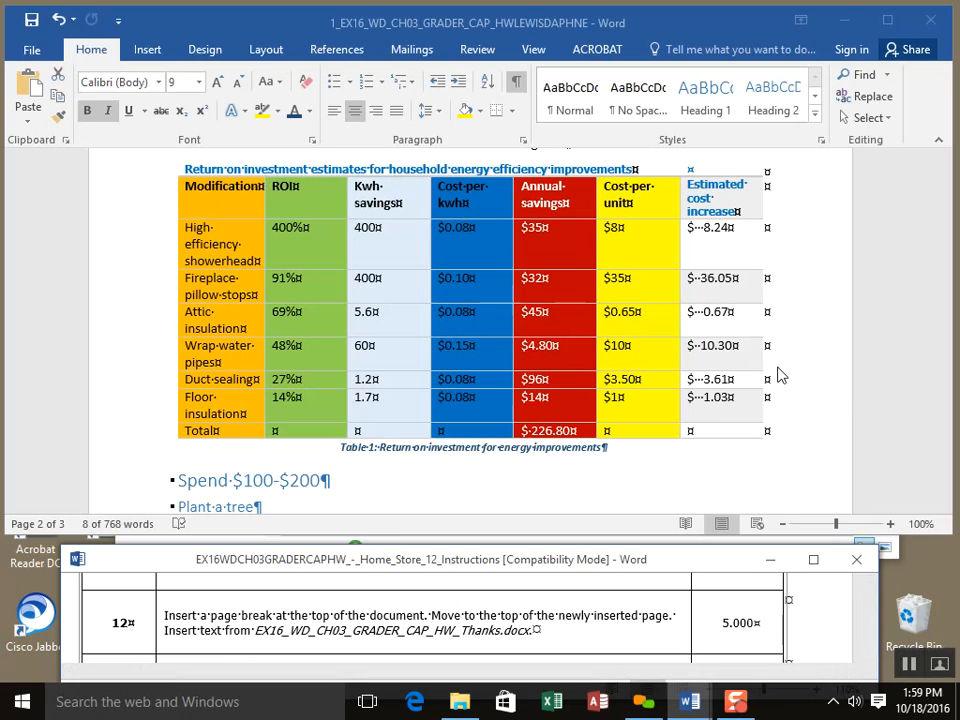
Step: Place the insertion point at the very start, before the HOME IMPROVEMENT TIPS title
{"action": "left_click", "coordinate": [794, 400]}
{"action": "scroll", "coordinate": [806, 397], "scroll_direction": "down", "scroll_amount": 5}
{"action": "scroll", "coordinate": [806, 397], "scroll_direction": "up", "scroll_amount": 10}
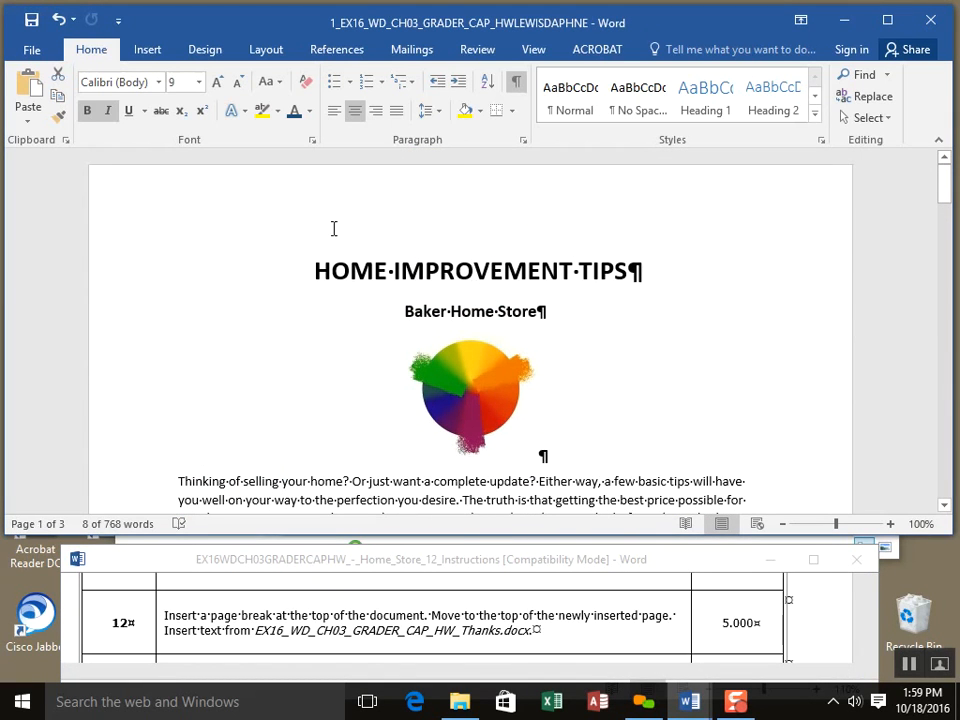
{"action": "left_click", "coordinate": [313, 270]}
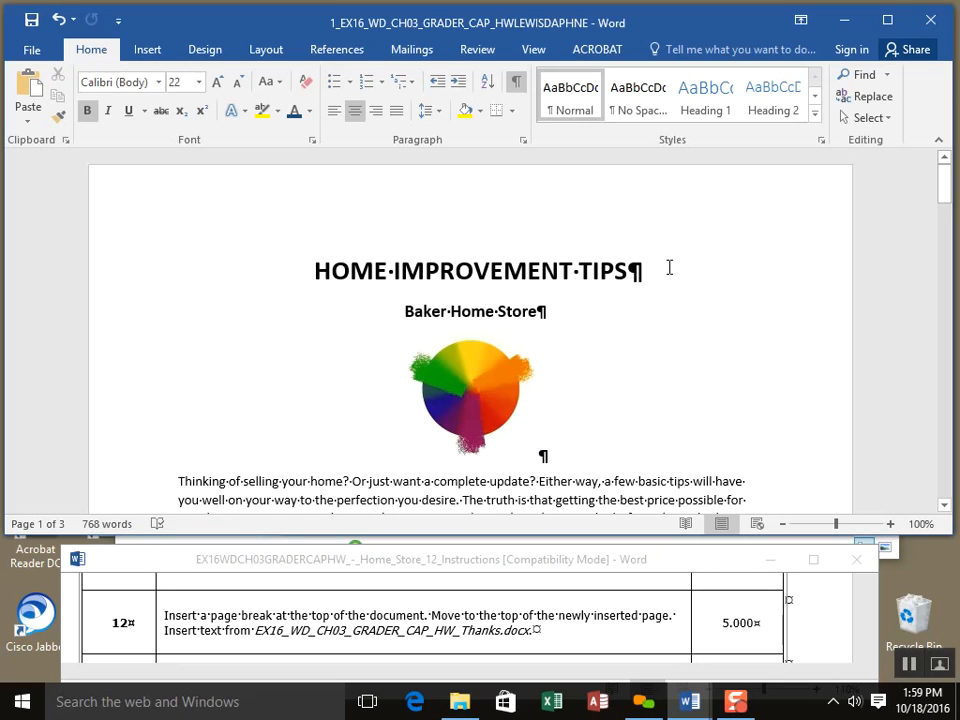
{"action": "left_click", "coordinate": [152, 52]}
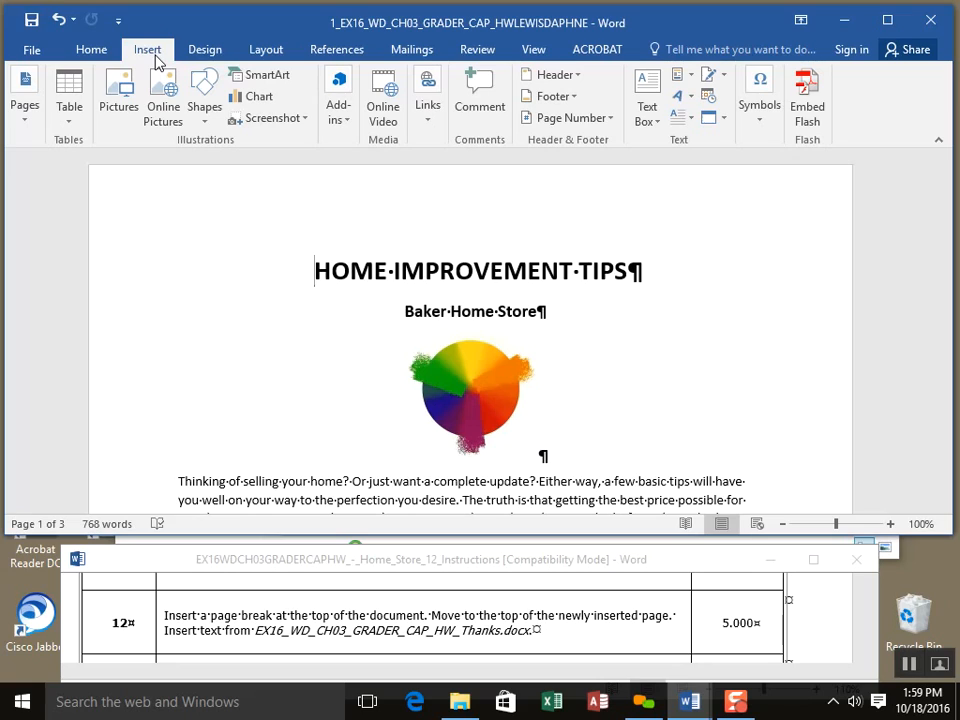
Step: Insert a page break at the top to create a blank first page
{"action": "left_click", "coordinate": [36, 130]}
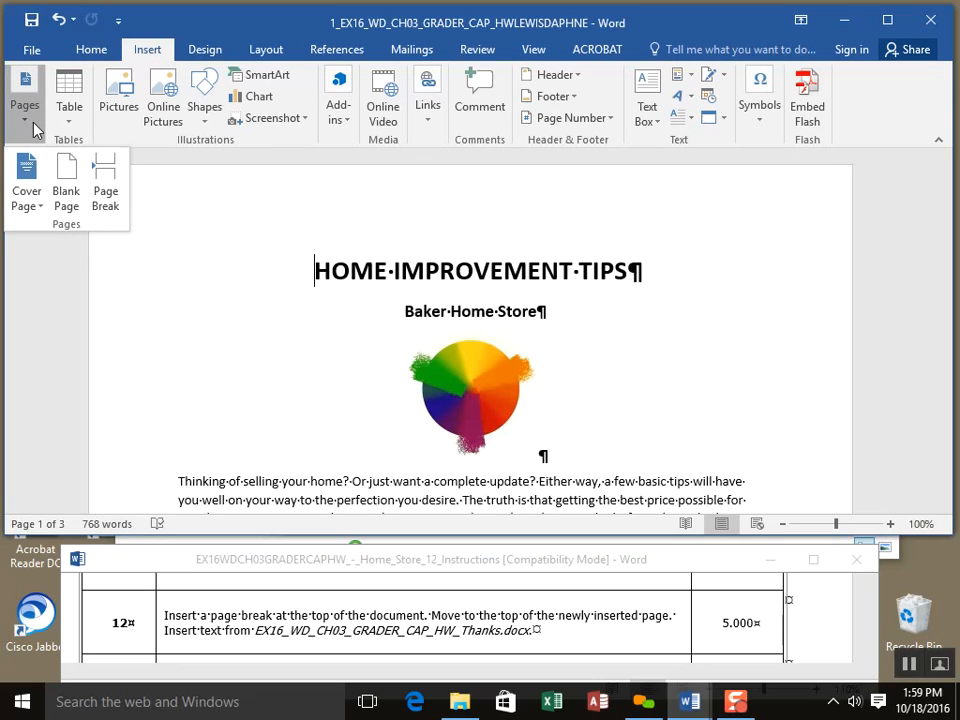
{"action": "left_click", "coordinate": [115, 183]}
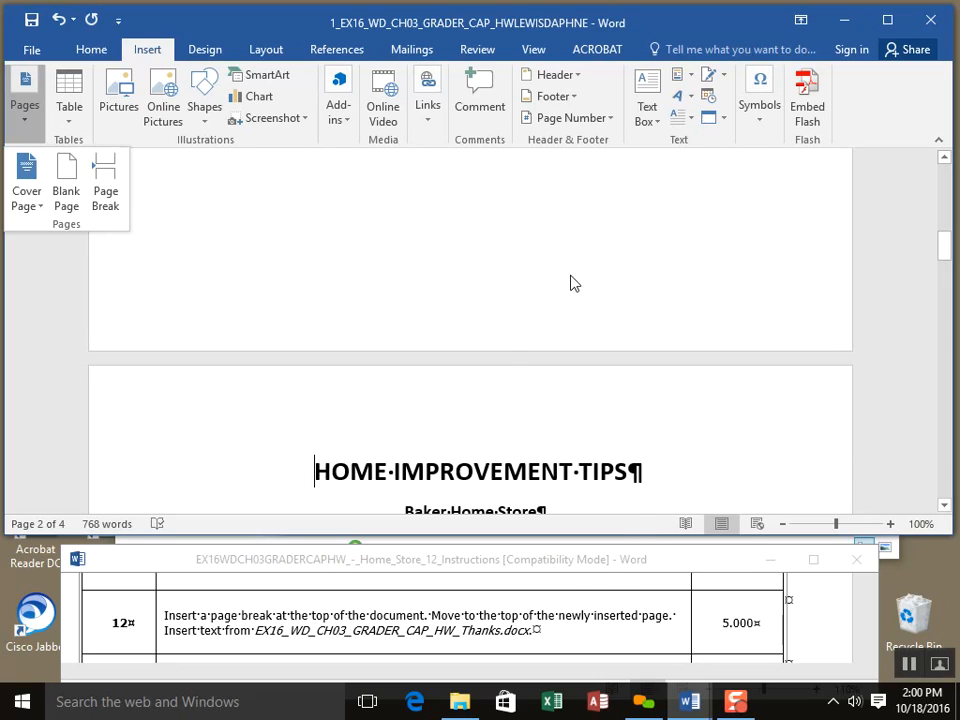
{"action": "scroll", "coordinate": [568, 289], "scroll_direction": "up", "scroll_amount": 10}
{"action": "scroll", "coordinate": [568, 283], "scroll_direction": "up", "scroll_amount": 2}
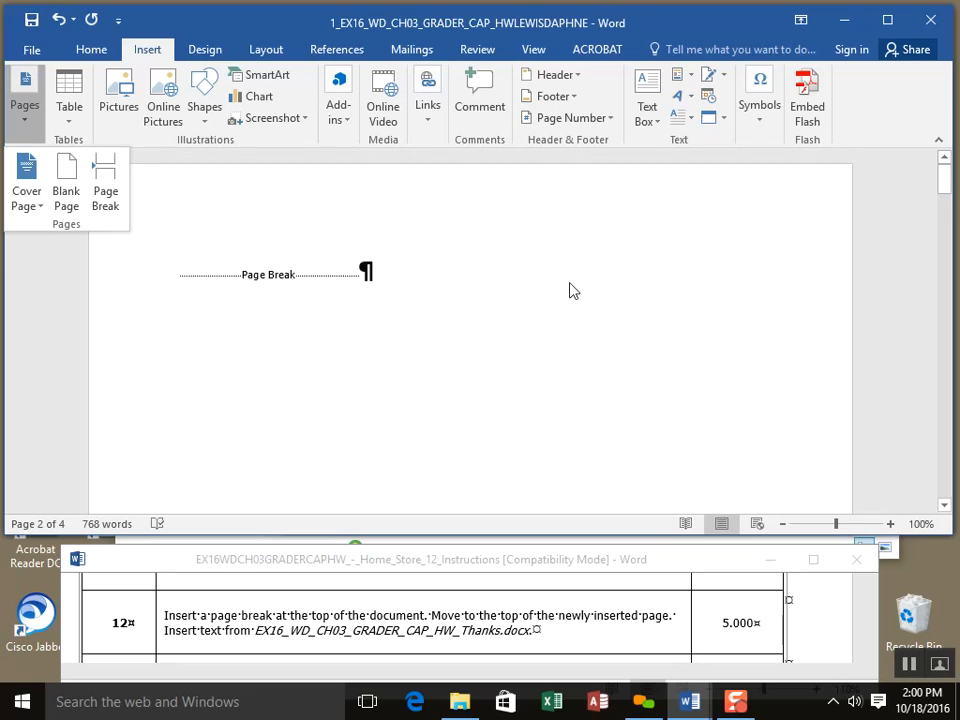
{"action": "left_click", "coordinate": [183, 273]}
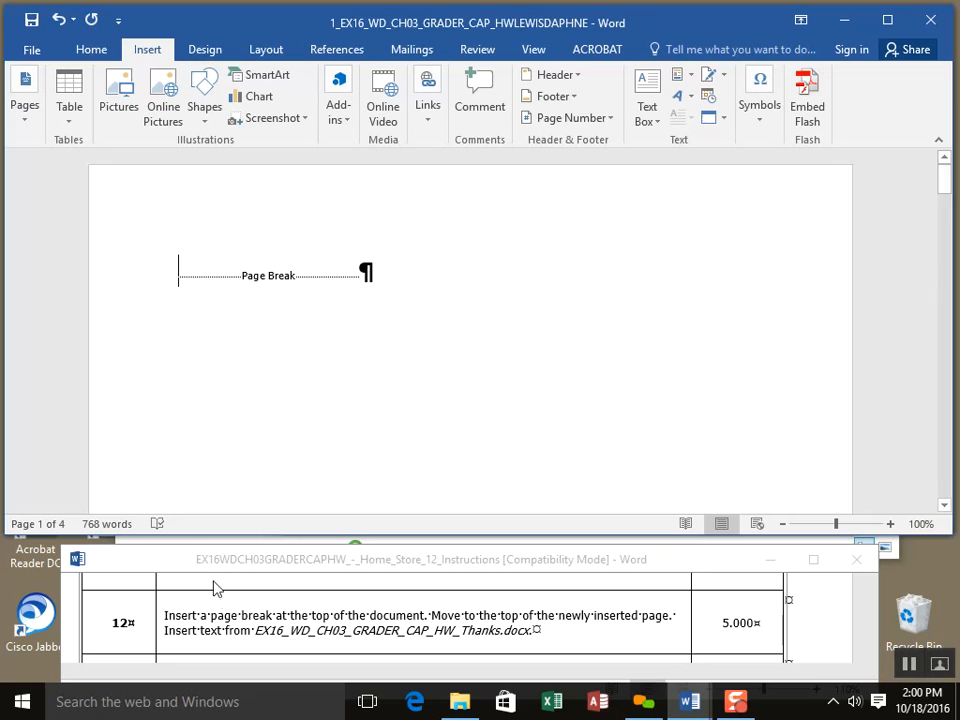
Step: Select the file name given in step 12 of the instructions
{"action": "left_click", "coordinate": [268, 637]}
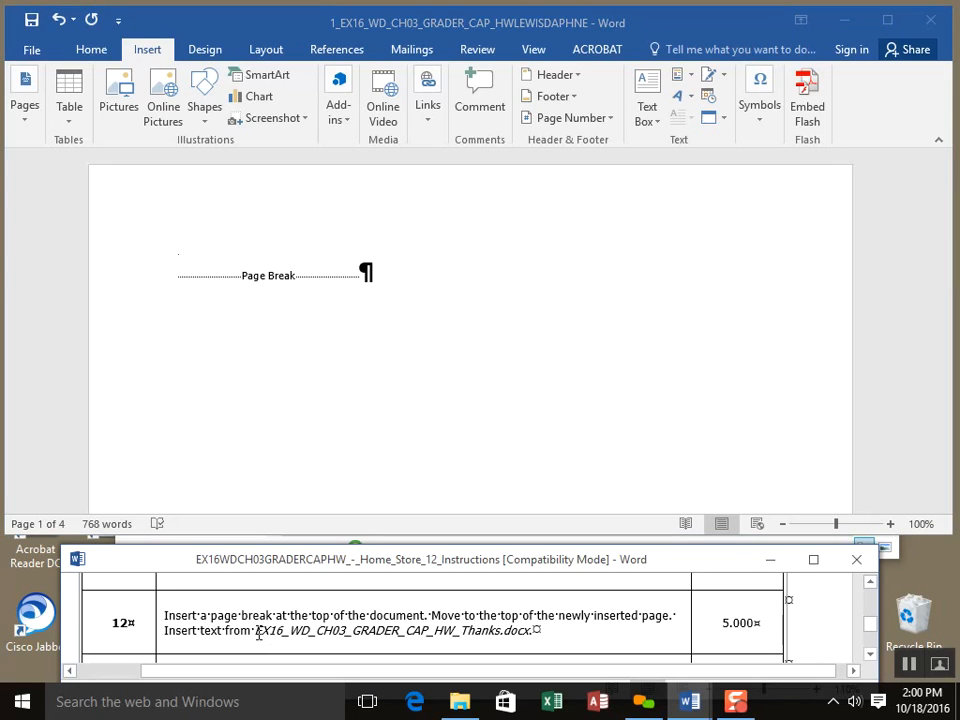
{"action": "left_click_drag", "start_coordinate": [258, 633], "coordinate": [560, 640]}
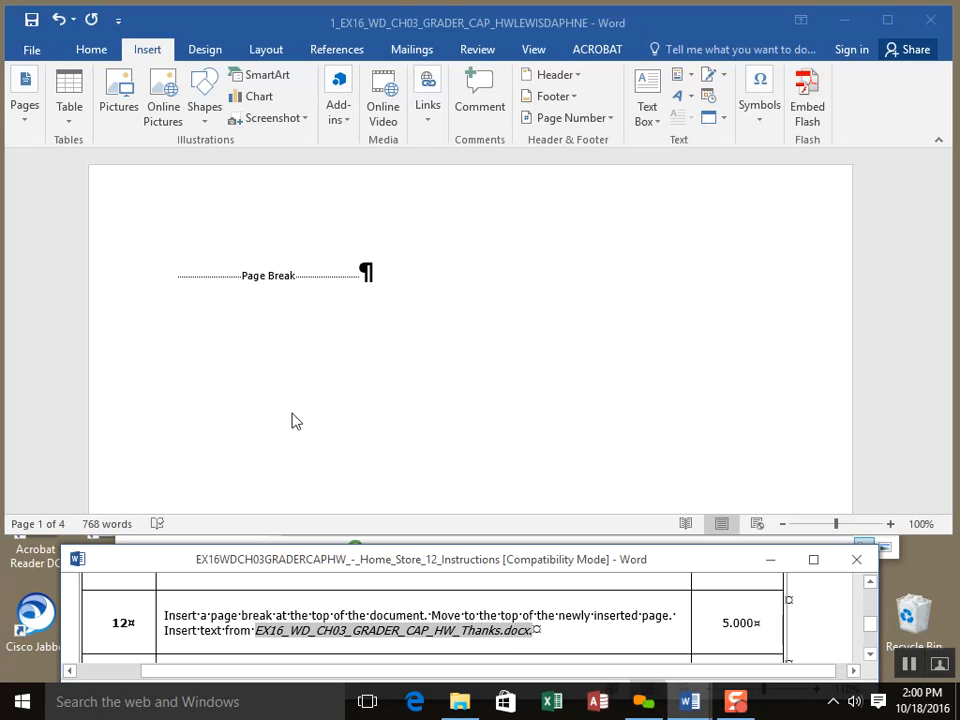
{"action": "left_click", "coordinate": [179, 275]}
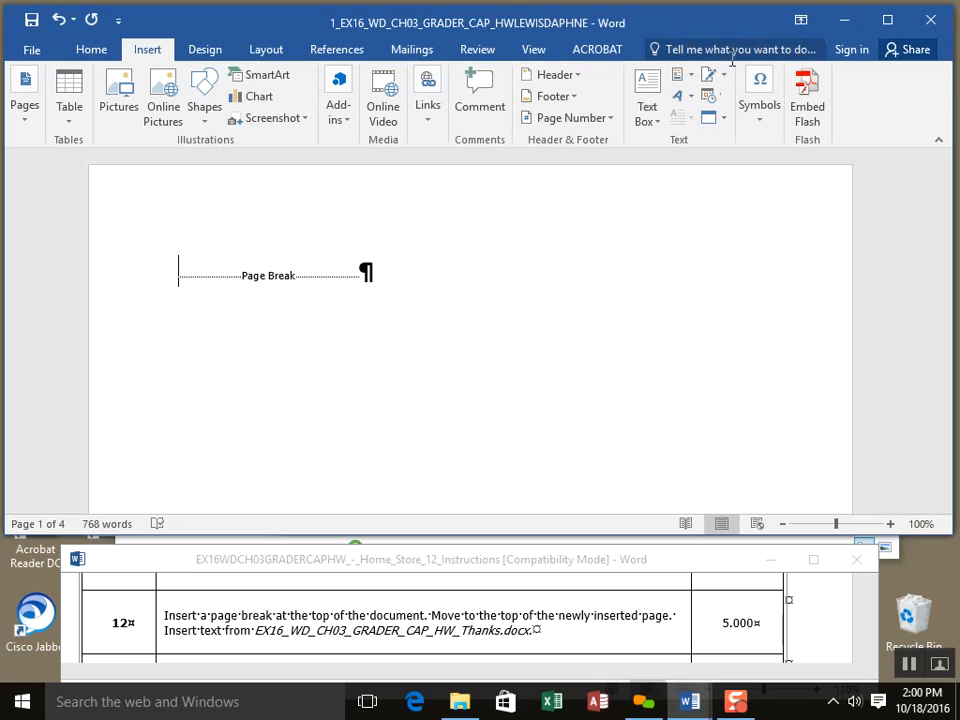
Step: Insert the text of EX16_WD_CH03_GRADER_CAP_HW_Thanks using Text from File
{"action": "left_click", "coordinate": [725, 121]}
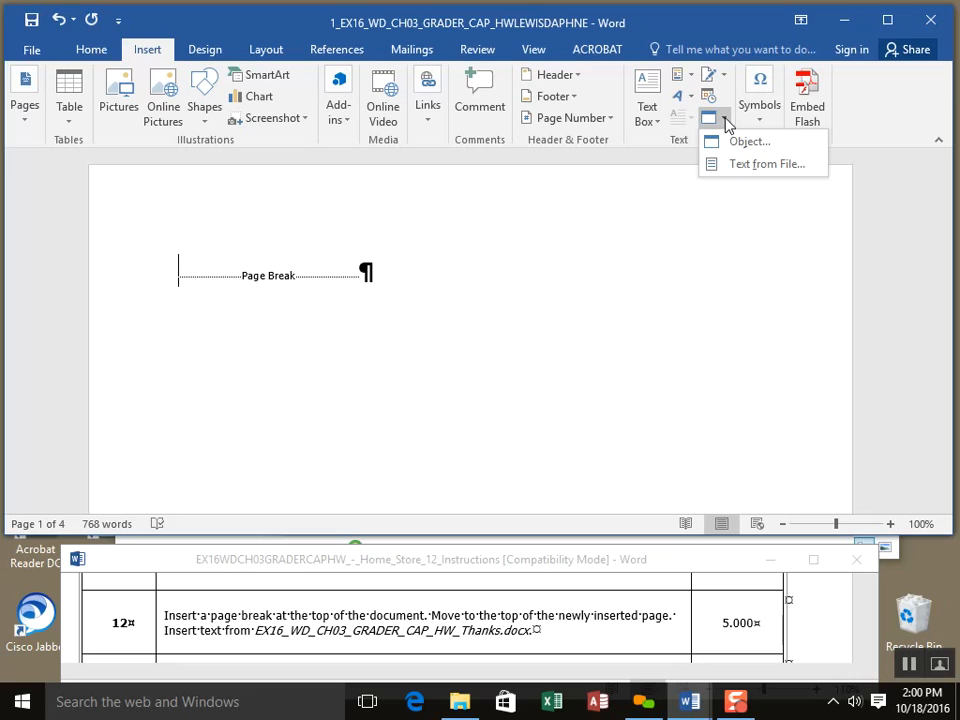
{"action": "left_click", "coordinate": [749, 168]}
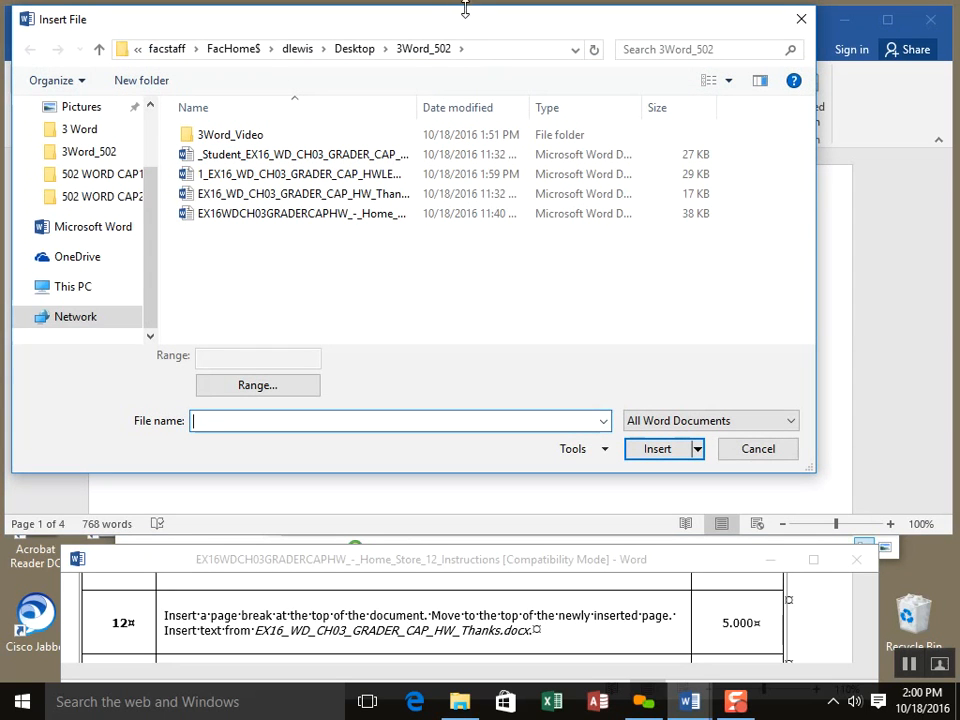
{"action": "left_click_drag", "start_coordinate": [463, 25], "coordinate": [511, 60]}
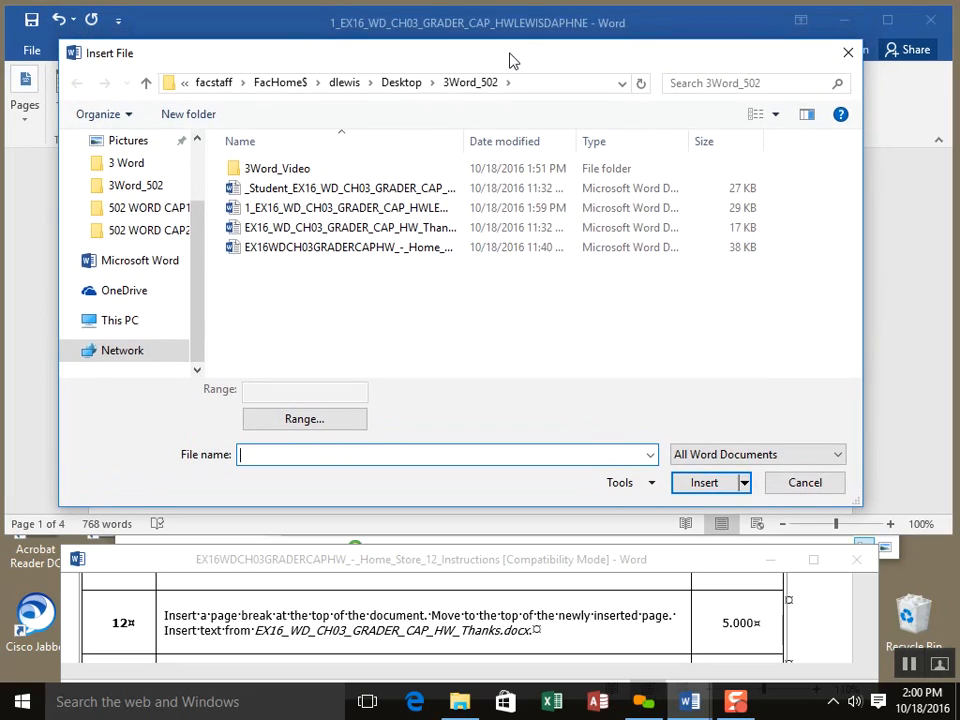
{"action": "left_click_drag", "start_coordinate": [200, 283], "coordinate": [204, 189]}
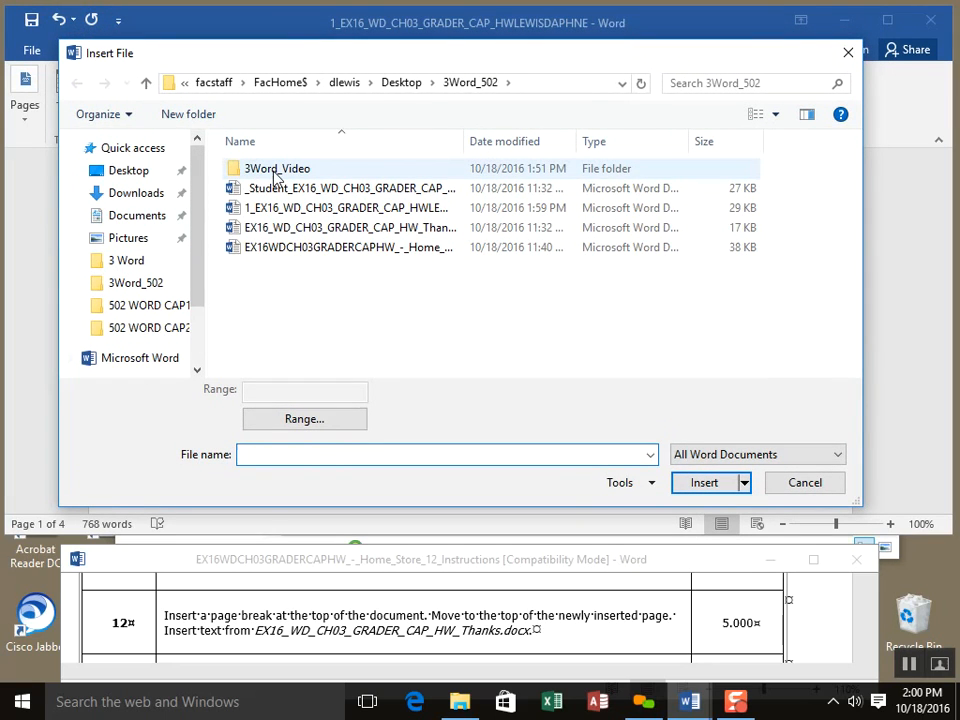
{"action": "left_click_drag", "start_coordinate": [465, 141], "coordinate": [598, 141]}
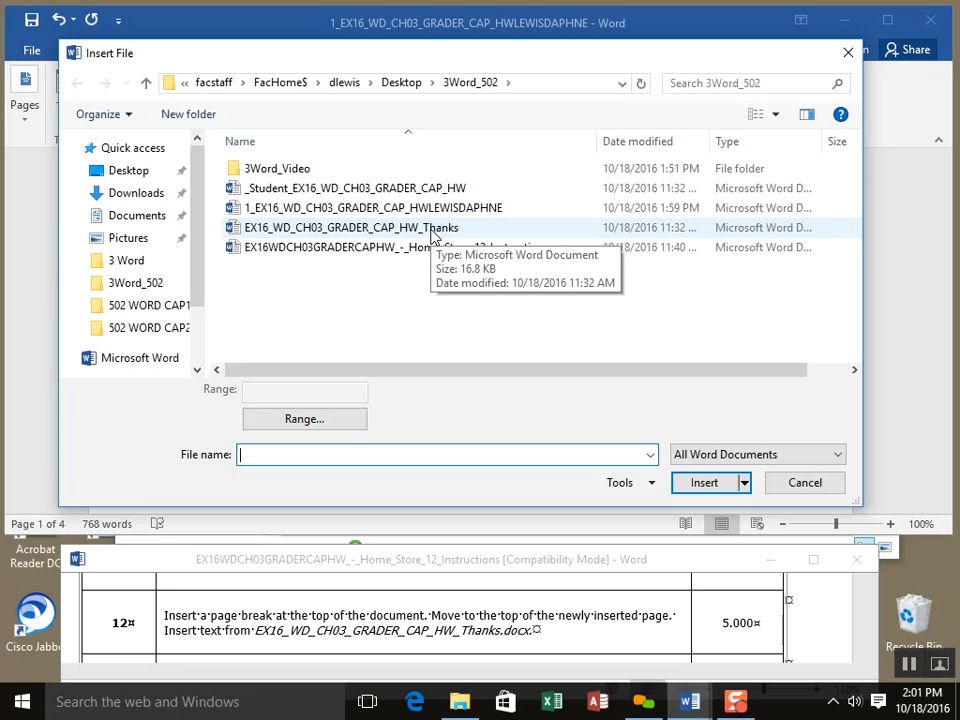
{"action": "double_click", "coordinate": [432, 228]}
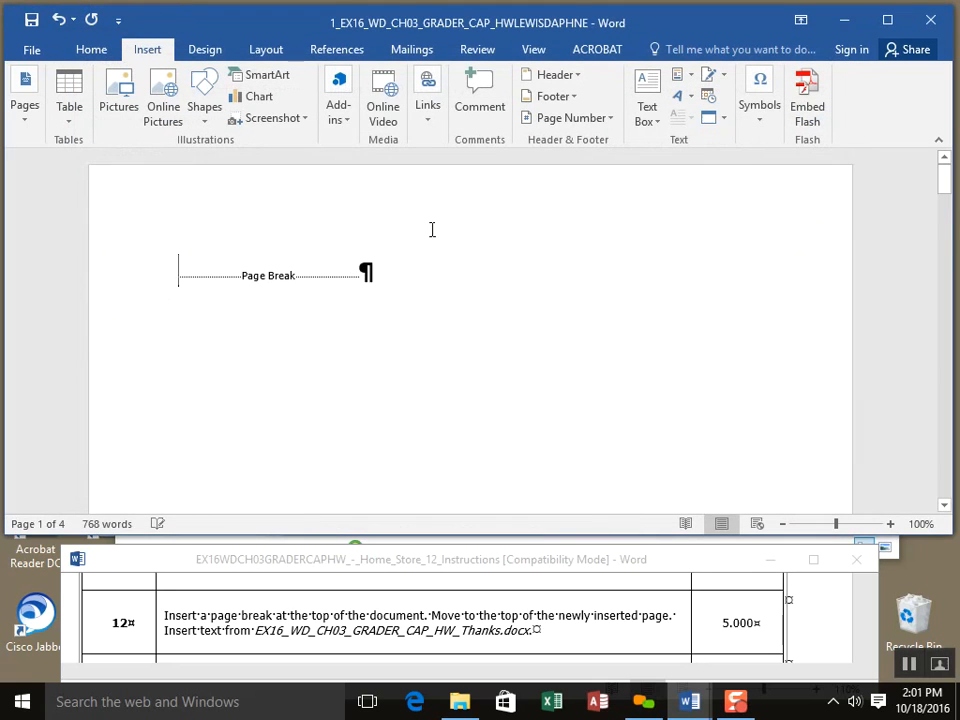
Step: Zoom out to 60%, look over the whole letter, and put the cursor at the August 14, 2018 line
{"action": "scroll", "coordinate": [545, 362], "scroll_direction": "up", "scroll_amount": 7}
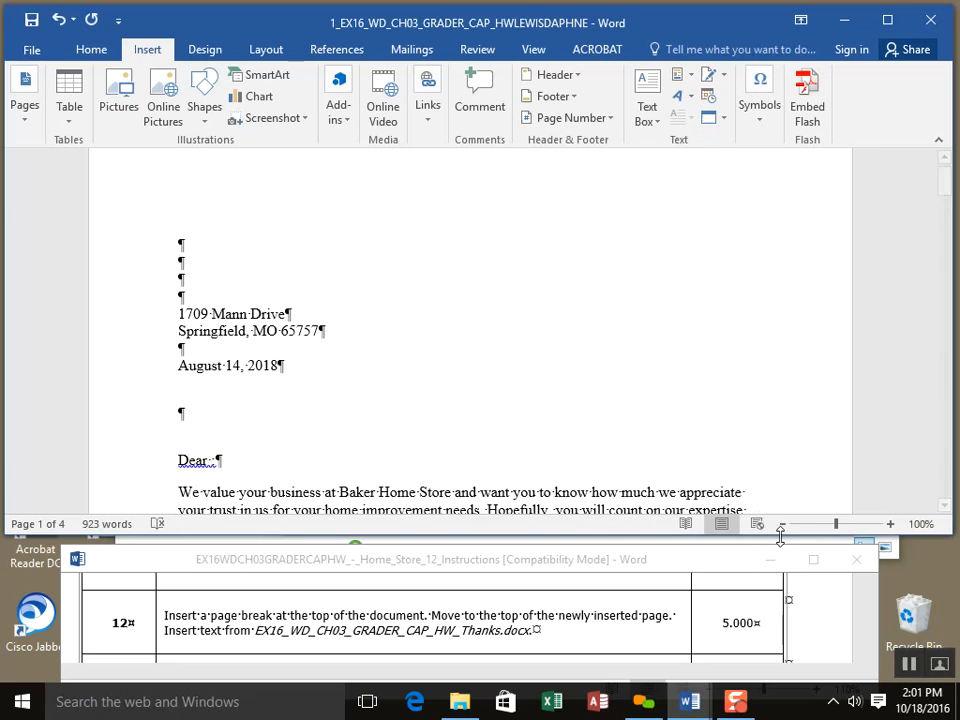
{"action": "left_click", "coordinate": [783, 524]}
{"action": "left_click", "coordinate": [783, 524]}
{"action": "left_click", "coordinate": [783, 524]}
{"action": "left_click", "coordinate": [784, 526]}
{"action": "scroll", "coordinate": [688, 427], "scroll_direction": "down", "scroll_amount": 3}
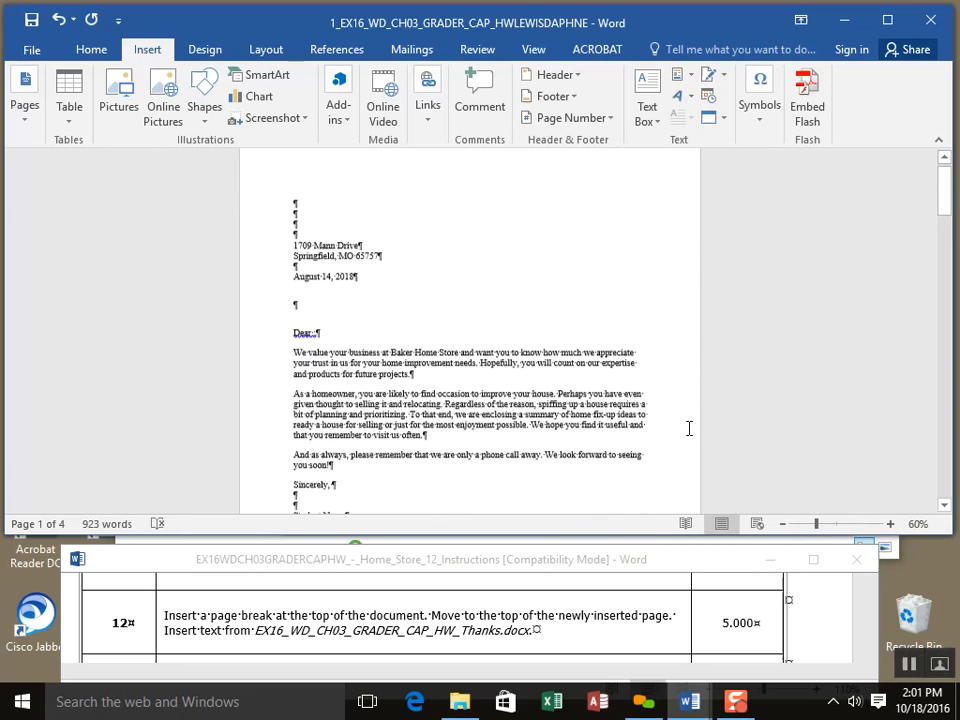
{"action": "scroll", "coordinate": [689, 428], "scroll_direction": "up", "scroll_amount": 1}
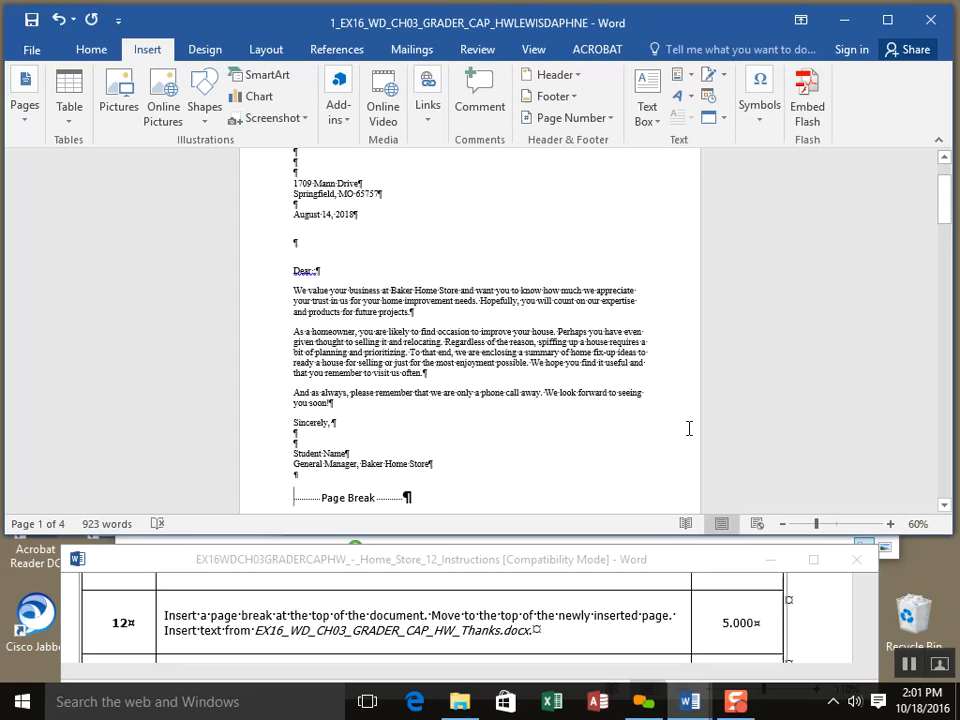
{"action": "scroll", "coordinate": [688, 428], "scroll_direction": "up", "scroll_amount": 2}
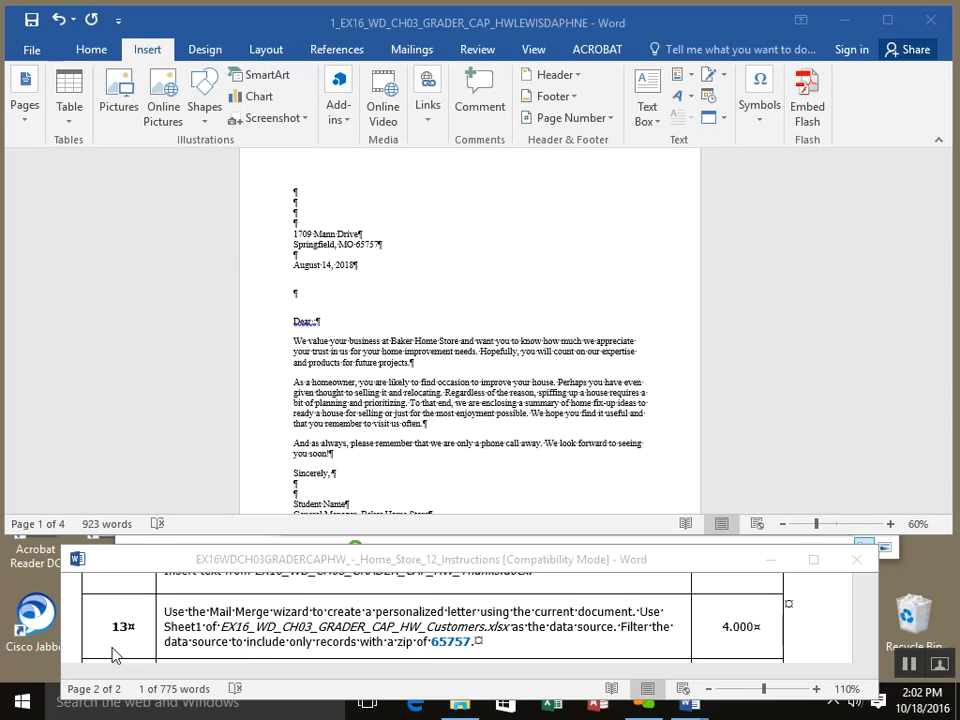
{"action": "left_click", "coordinate": [298, 281]}
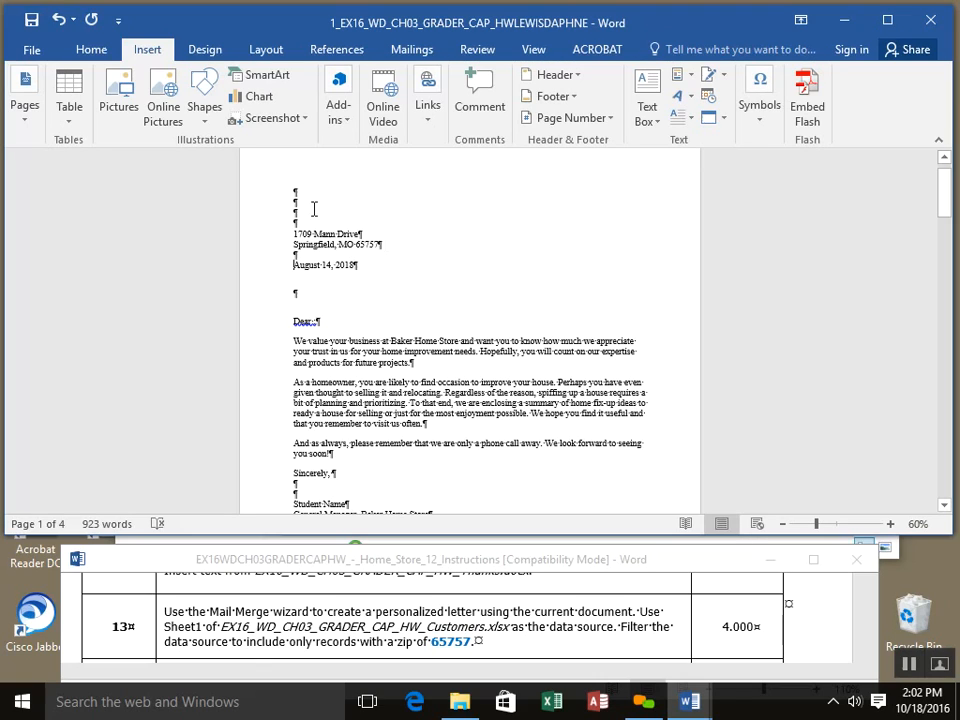
Step: Launch the Step-by-Step Mail Merge Wizard from Mailings and advance to Step 3, Select recipients
{"action": "left_click", "coordinate": [418, 57]}
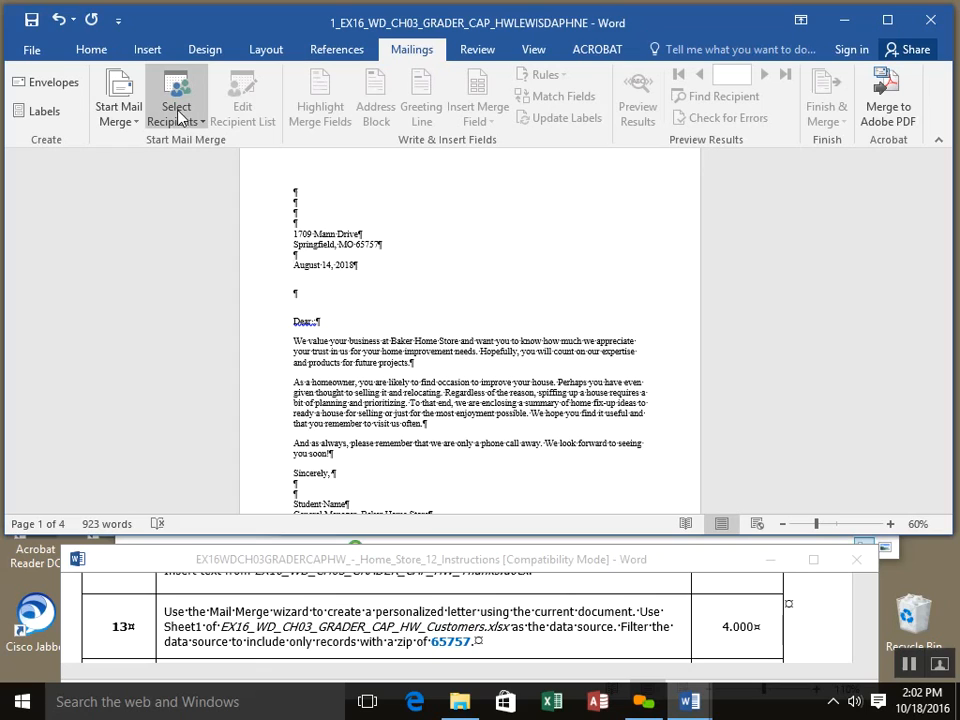
{"action": "left_click", "coordinate": [142, 125]}
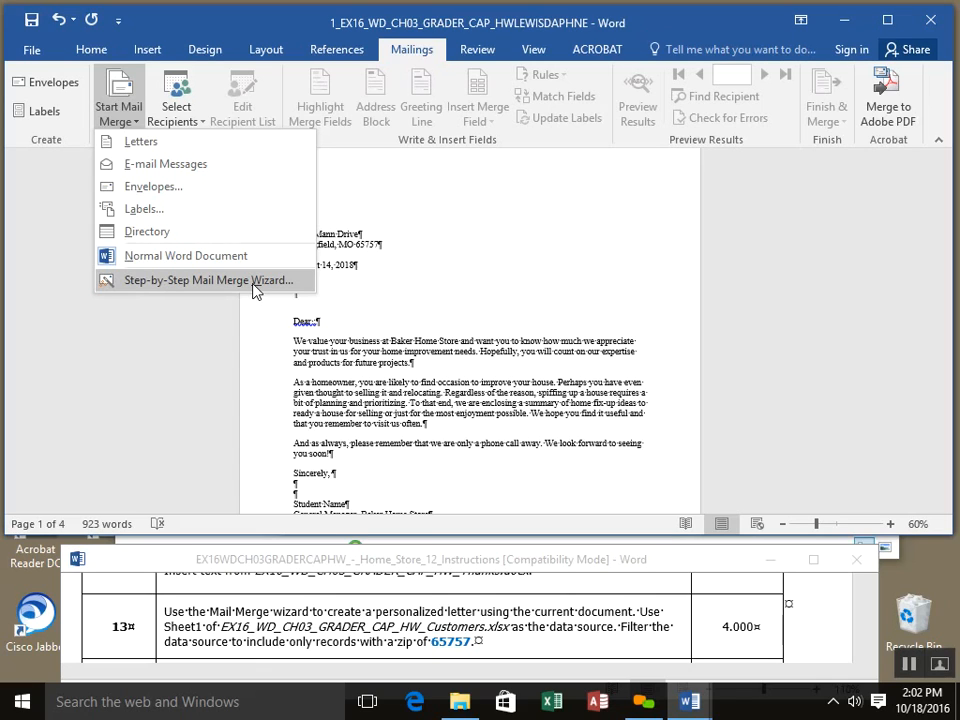
{"action": "left_click", "coordinate": [254, 283]}
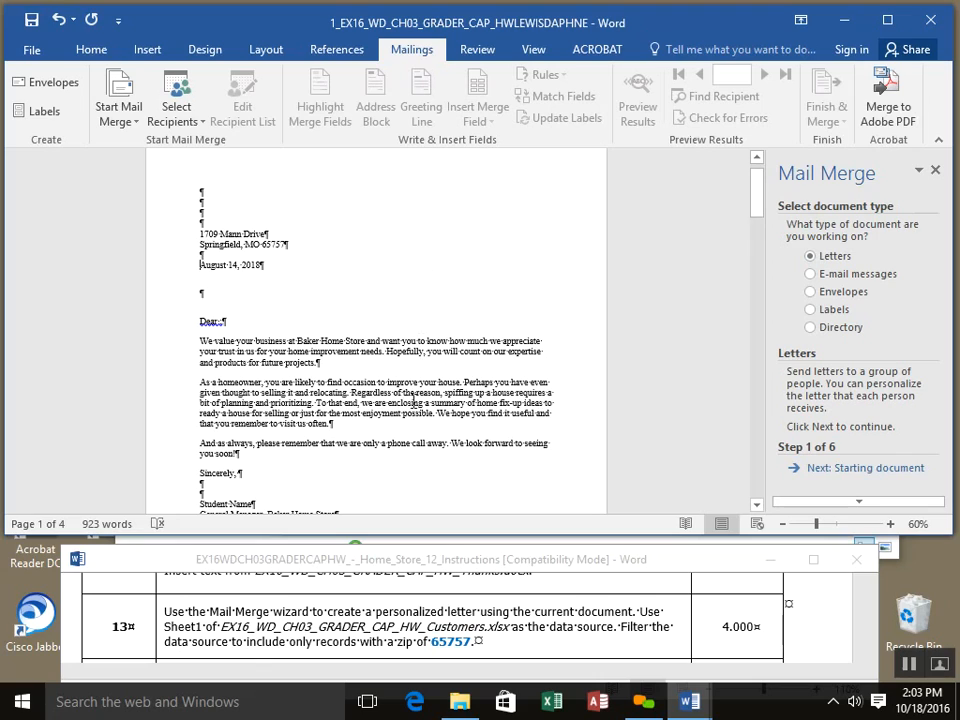
{"action": "left_click", "coordinate": [857, 470]}
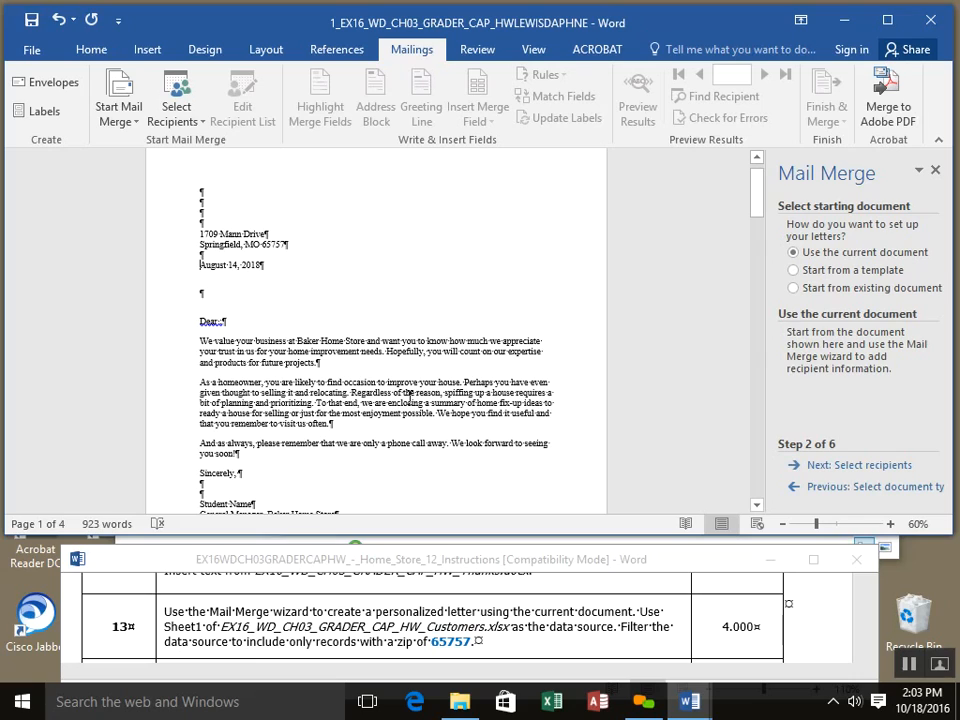
{"action": "left_click", "coordinate": [898, 466]}
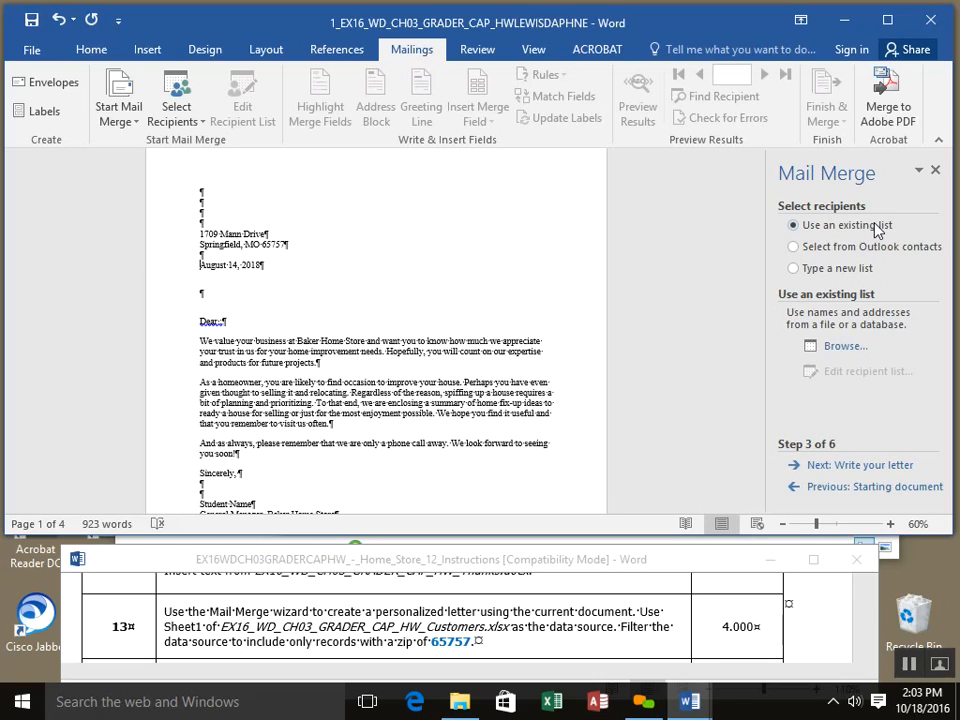
Step: Browse to the 3Word_502 folder and open the Customers workbook as the recipient list
{"action": "left_click", "coordinate": [838, 350]}
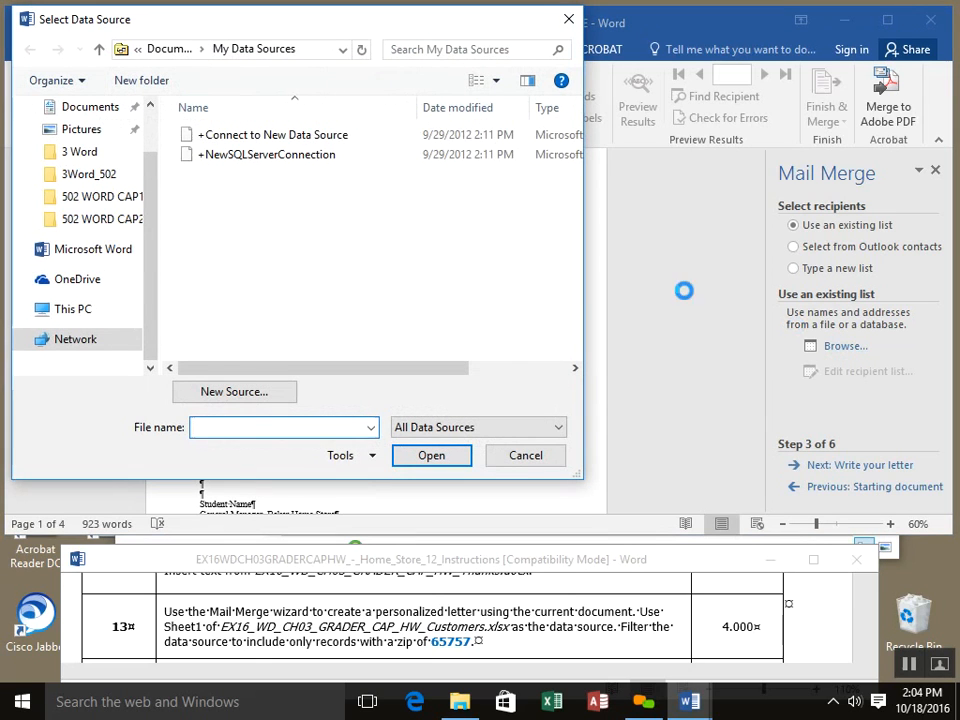
{"action": "left_click_drag", "start_coordinate": [332, 30], "coordinate": [546, 50]}
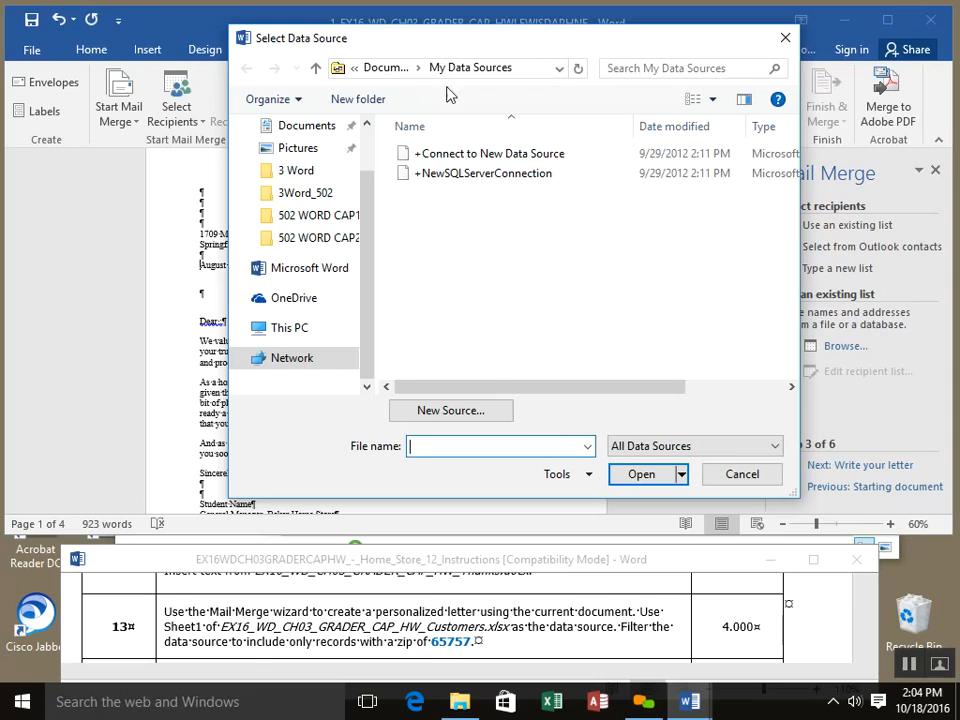
{"action": "left_click", "coordinate": [297, 196]}
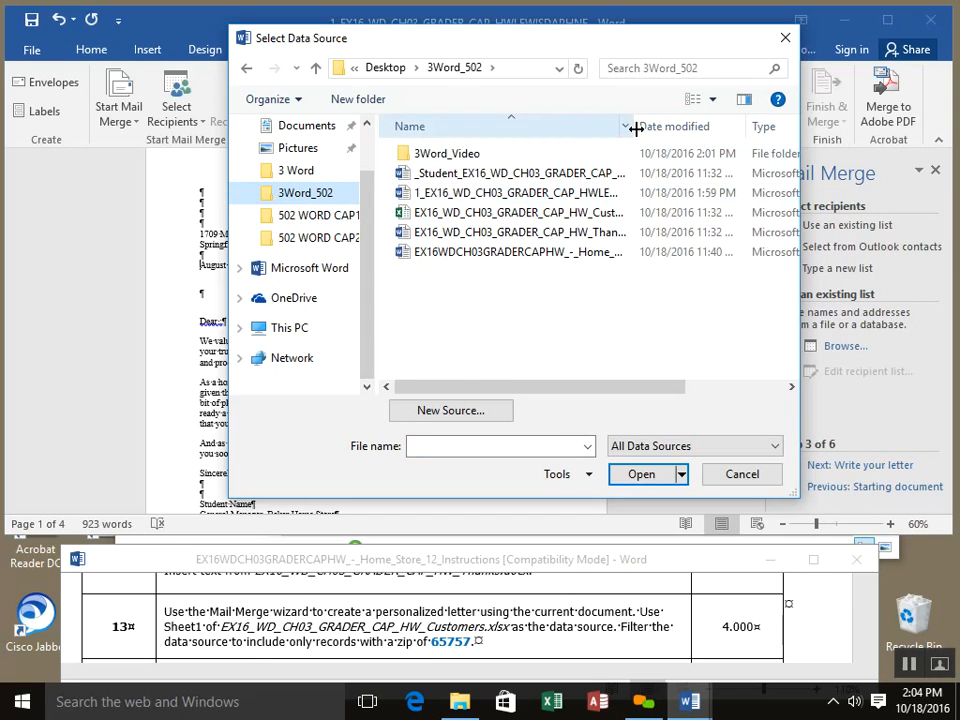
{"action": "left_click_drag", "start_coordinate": [636, 128], "coordinate": [739, 130]}
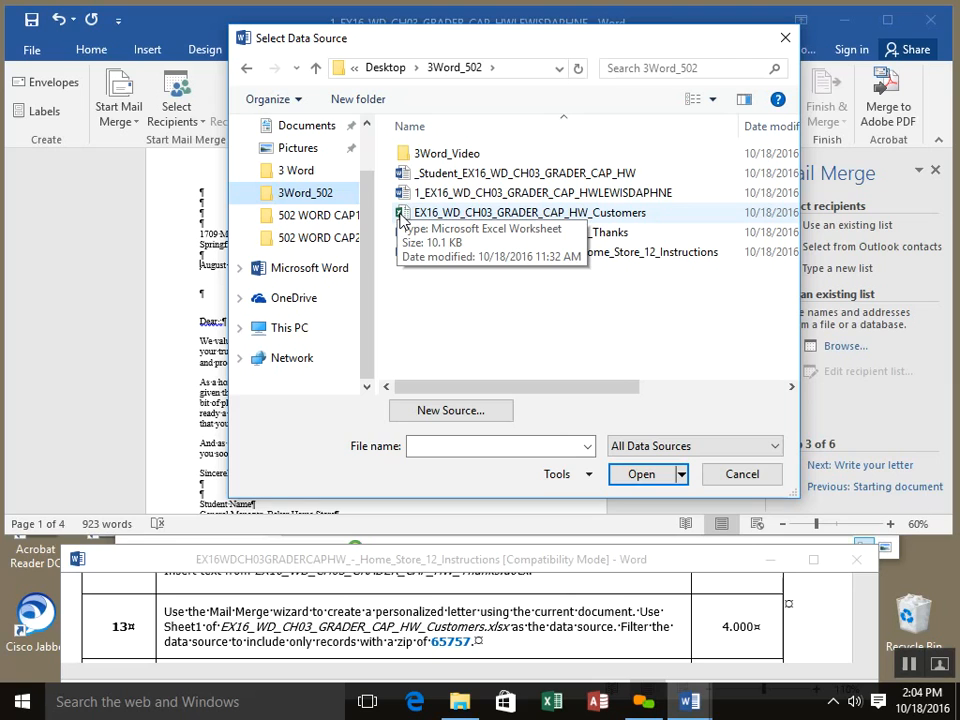
{"action": "double_click", "coordinate": [400, 214]}
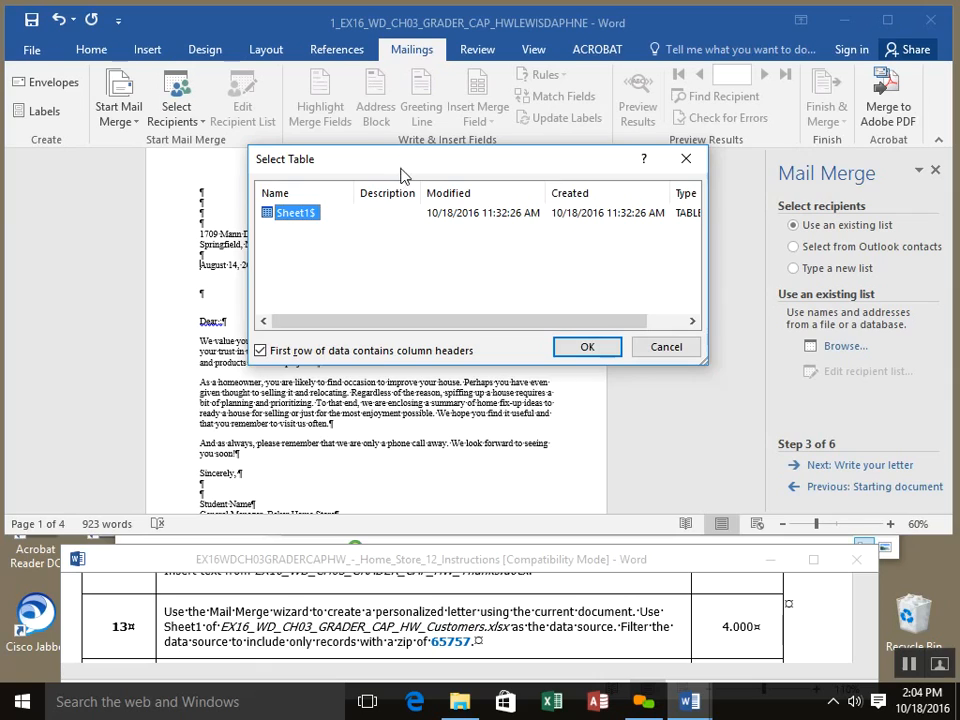
{"action": "left_click_drag", "start_coordinate": [401, 167], "coordinate": [393, 209]}
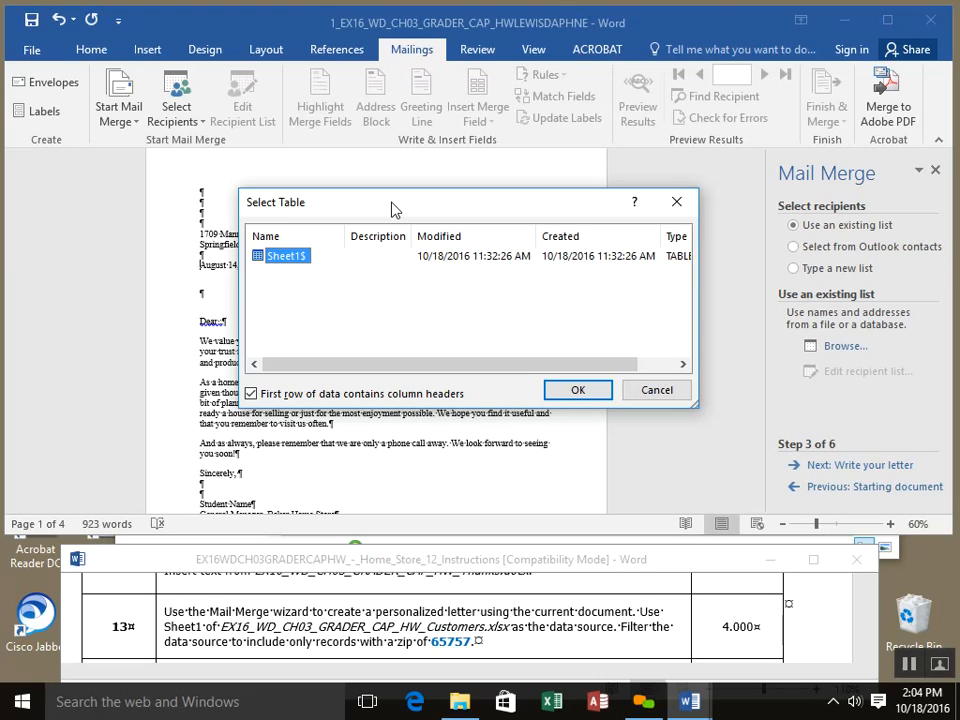
Step: Use Sheet1$ as the recipient table and enlarge the Mail Merge Recipients window
{"action": "left_click", "coordinate": [578, 390]}
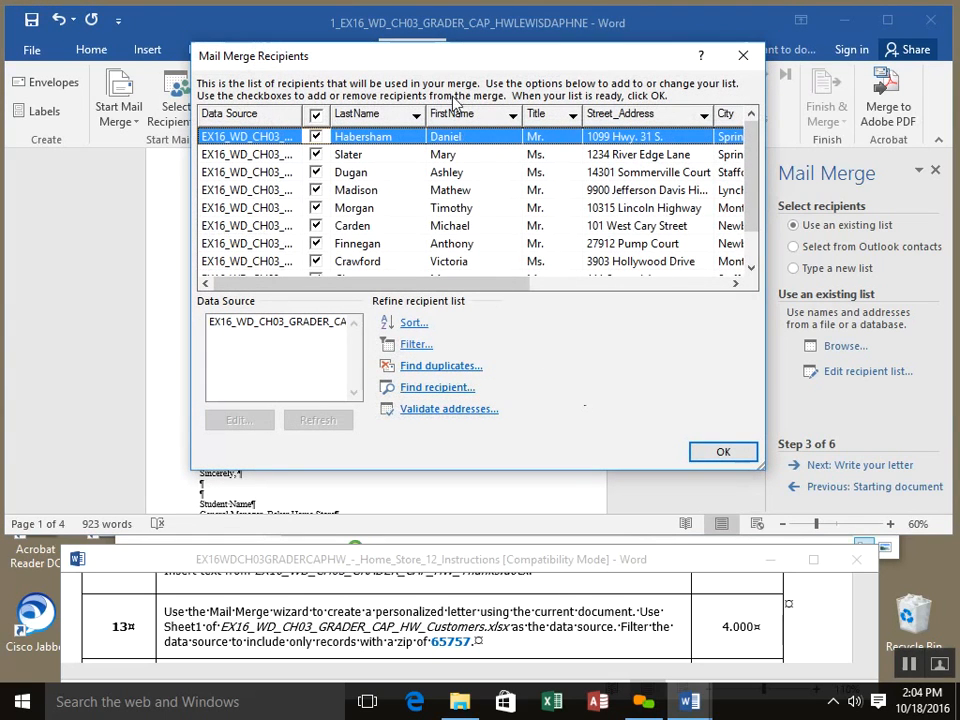
{"action": "left_click_drag", "start_coordinate": [448, 65], "coordinate": [358, 79]}
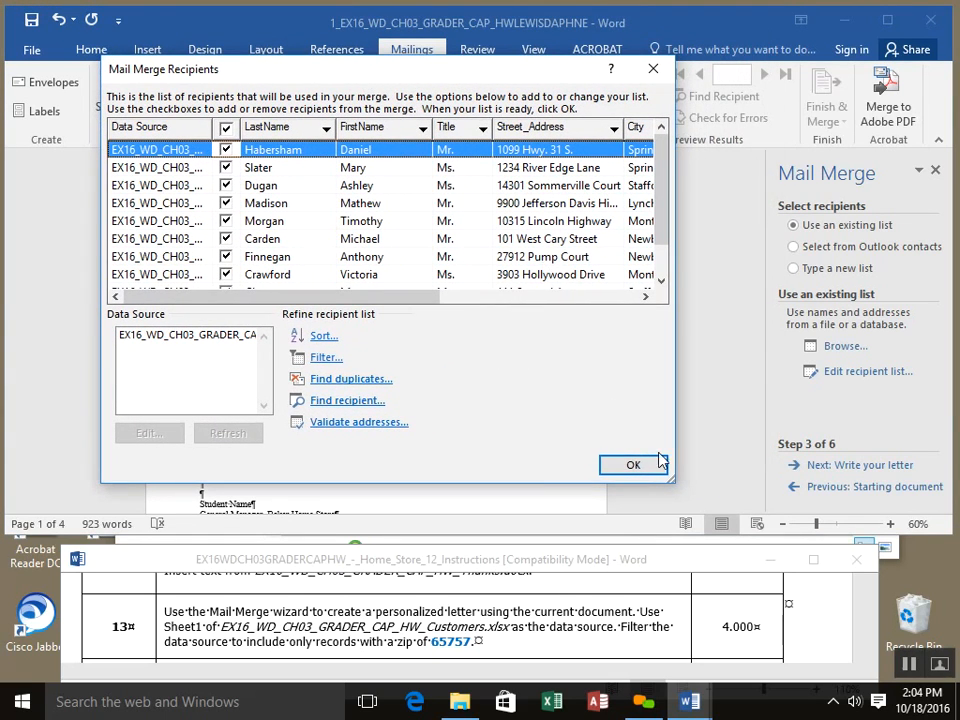
{"action": "left_click_drag", "start_coordinate": [674, 480], "coordinate": [846, 484]}
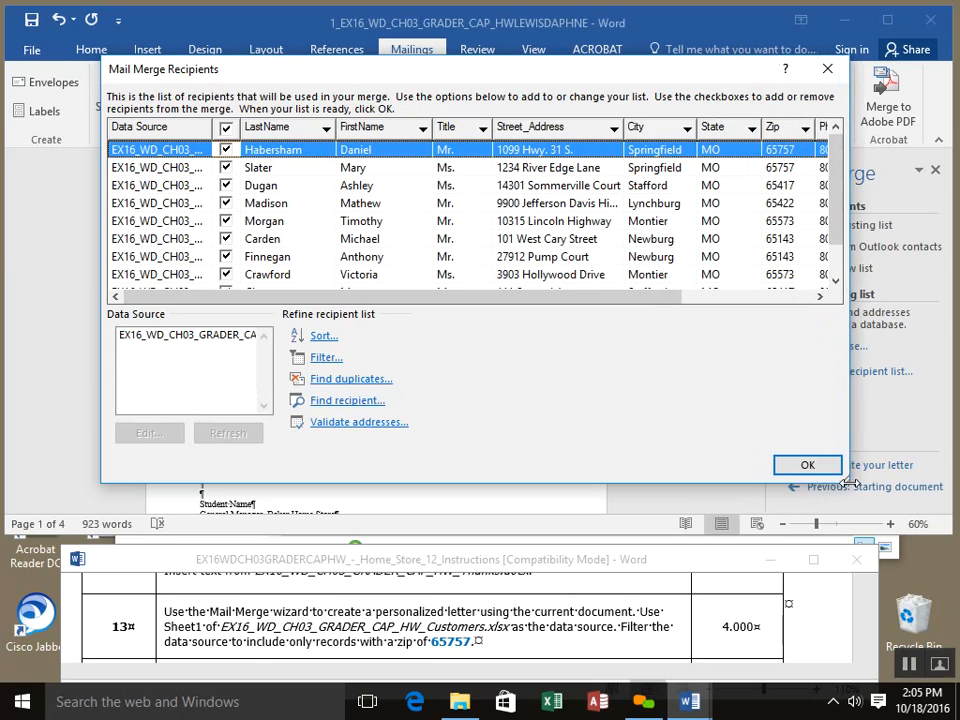
{"action": "left_click_drag", "start_coordinate": [641, 77], "coordinate": [623, 86]}
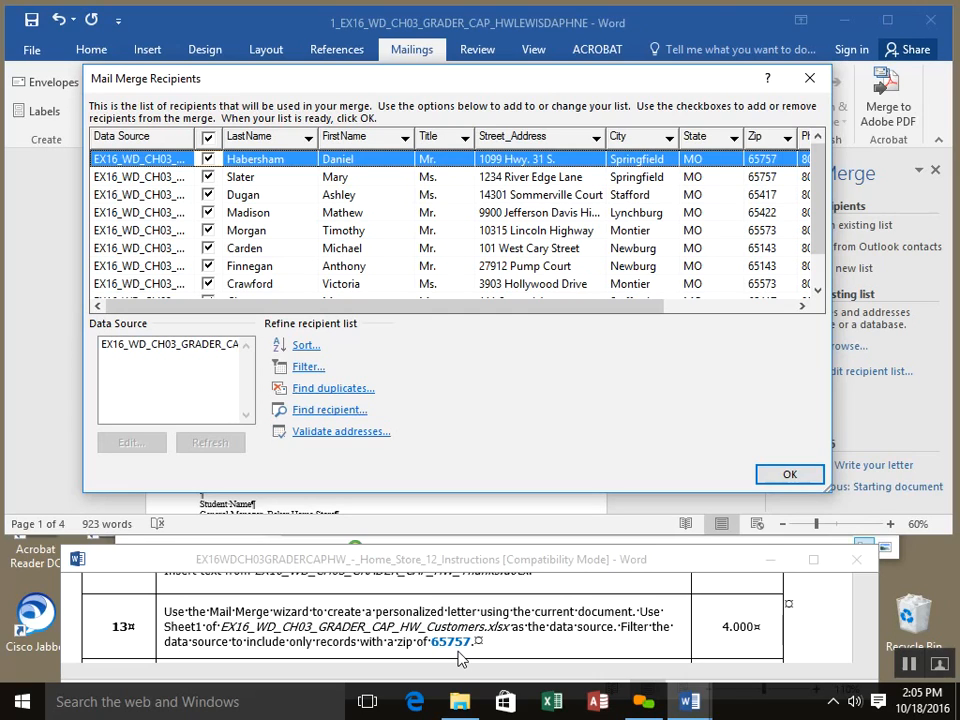
{"action": "left_click", "coordinate": [822, 274]}
{"action": "scroll", "coordinate": [620, 215], "scroll_direction": "up", "scroll_amount": 1}
Step: Filter the Zip column to 65757, leaving two recipients, and accept the list
{"action": "left_click", "coordinate": [788, 138]}
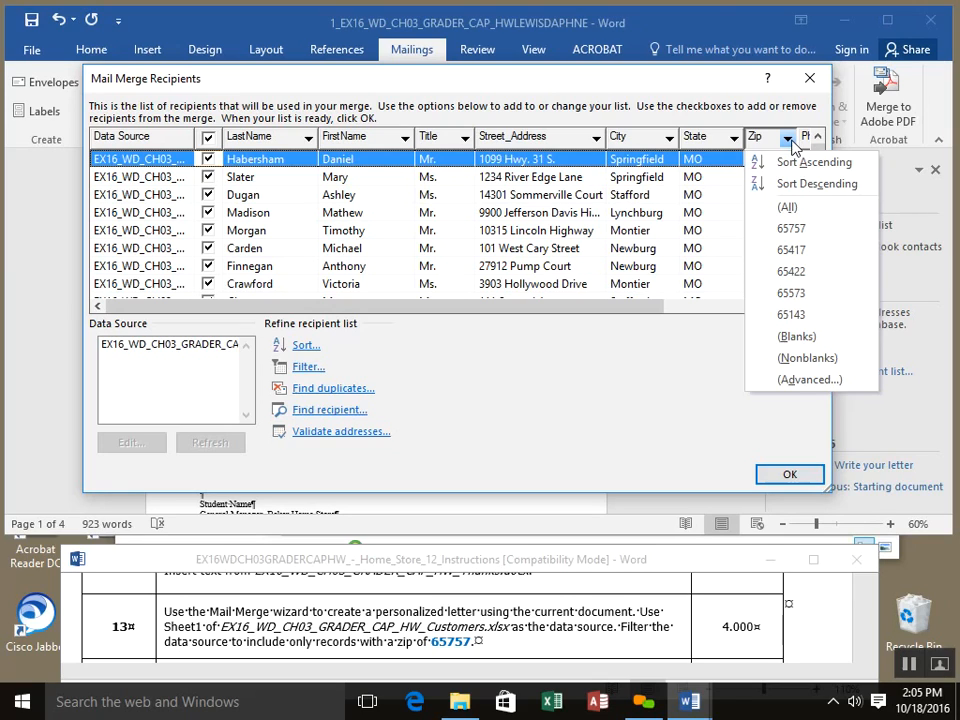
{"action": "left_click", "coordinate": [811, 231]}
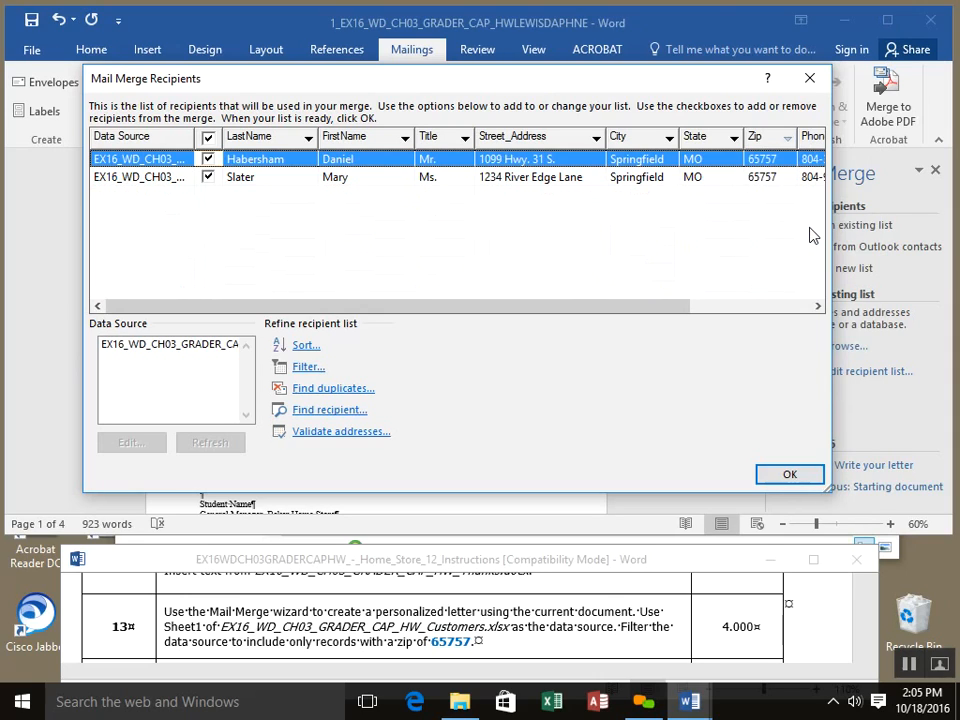
{"action": "left_click", "coordinate": [364, 178]}
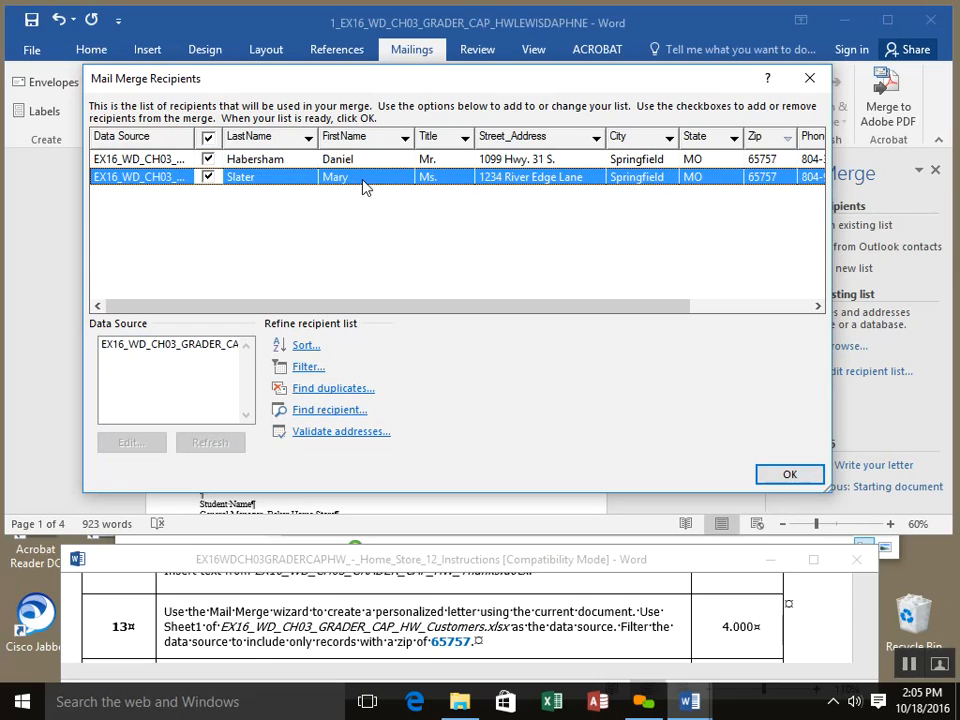
{"action": "left_click", "coordinate": [367, 164]}
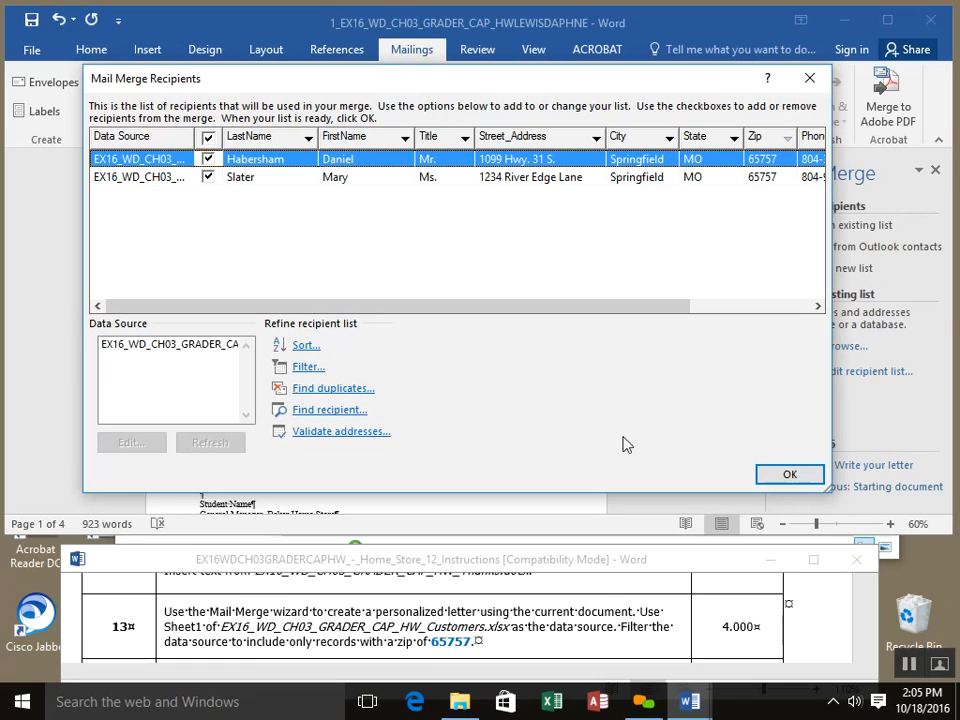
{"action": "left_click", "coordinate": [795, 475]}
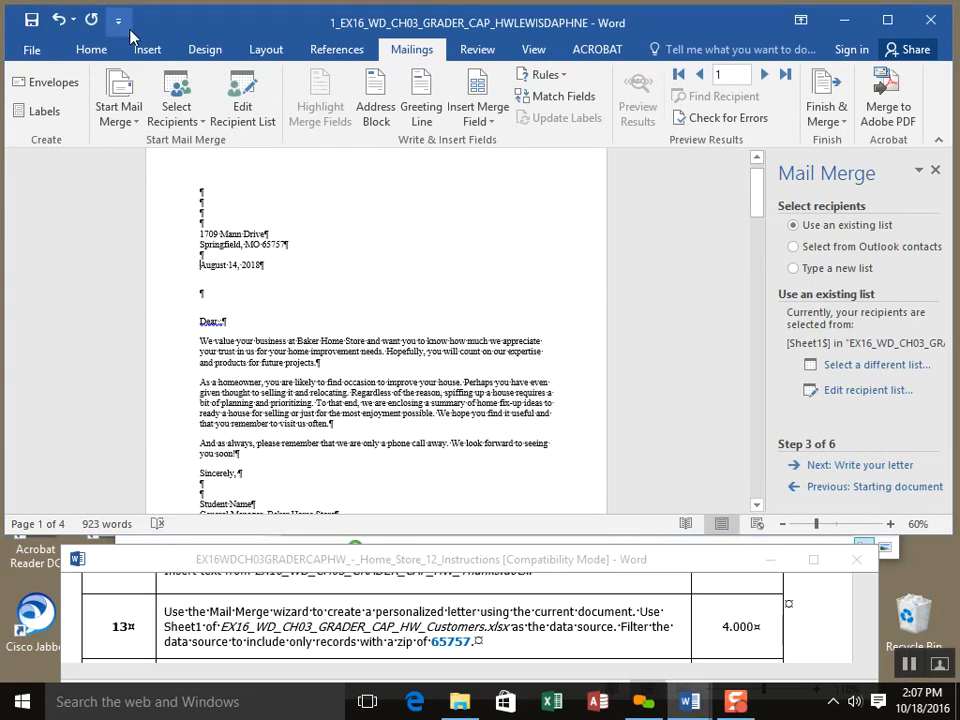
Step: Advance the wizard to Step 4, Write your letter, with the cursor on the blank line below the date
{"action": "left_click", "coordinate": [862, 477]}
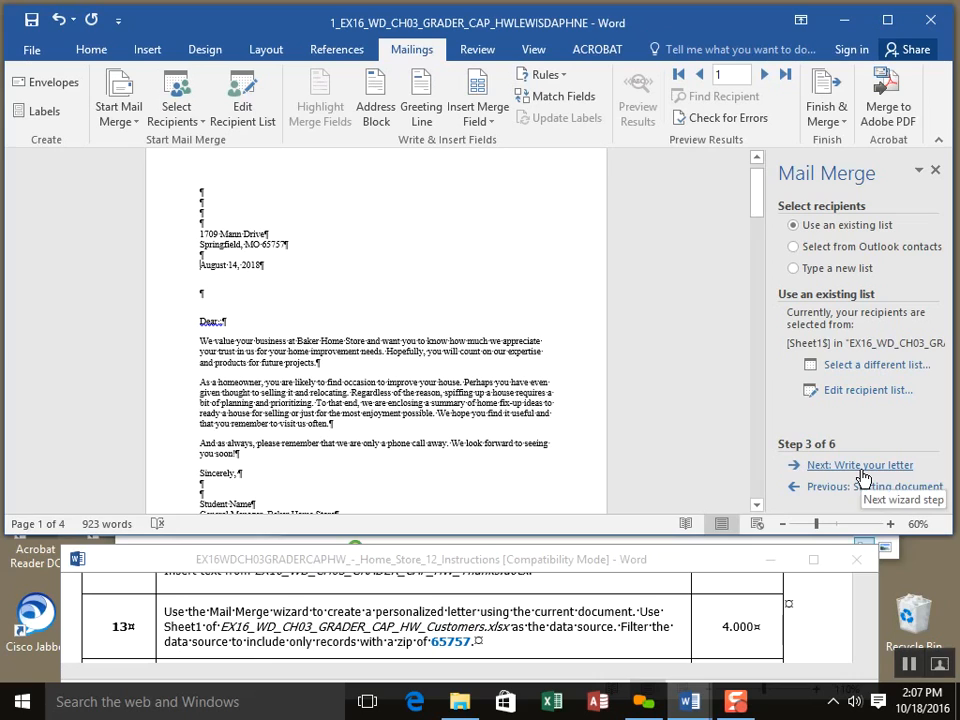
{"action": "left_click", "coordinate": [860, 466]}
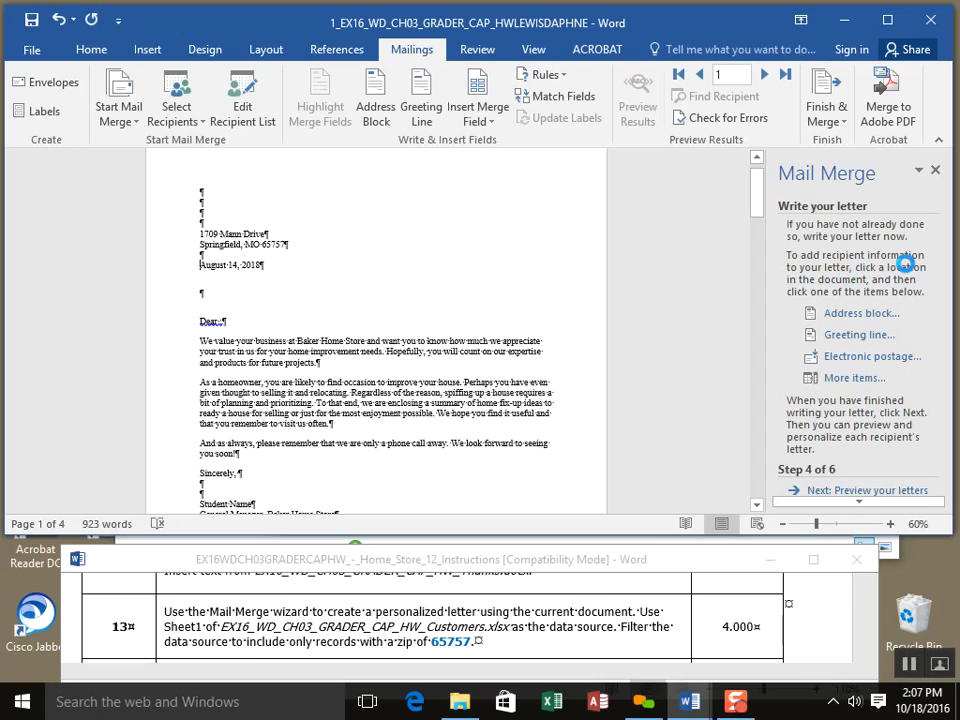
{"action": "left_click", "coordinate": [858, 316]}
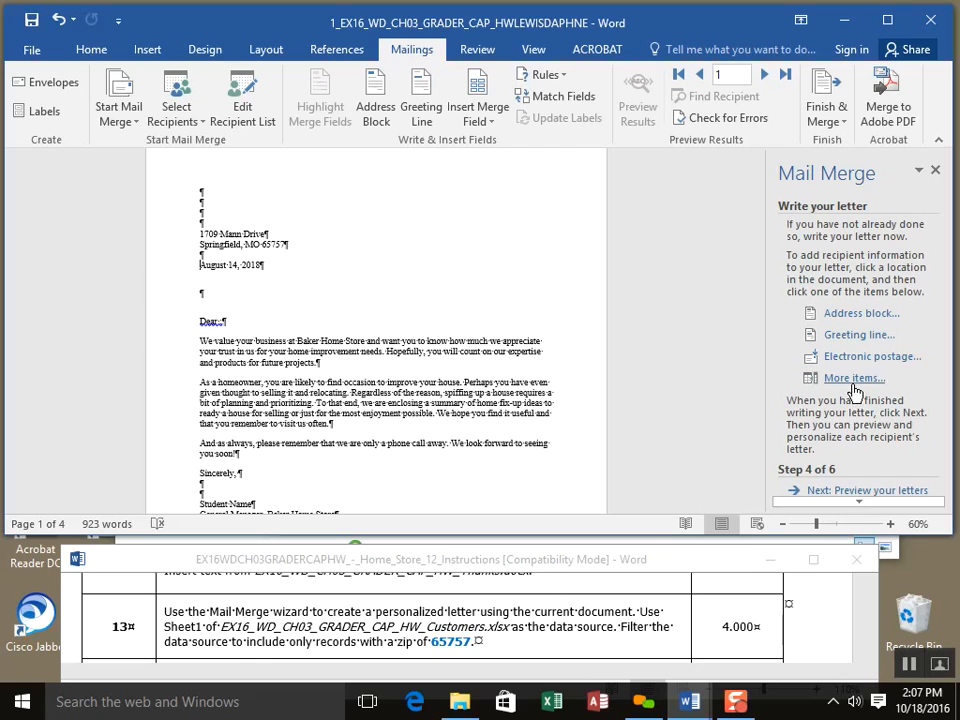
{"action": "left_click", "coordinate": [527, 632]}
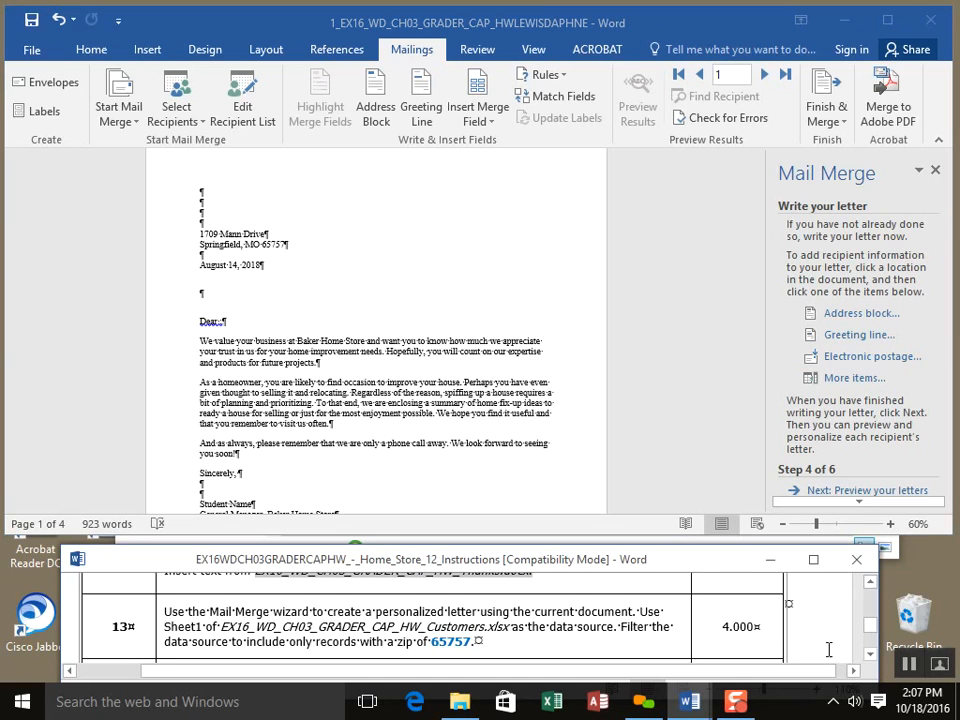
{"action": "scroll", "coordinate": [866, 655], "scroll_direction": "down", "scroll_amount": 3}
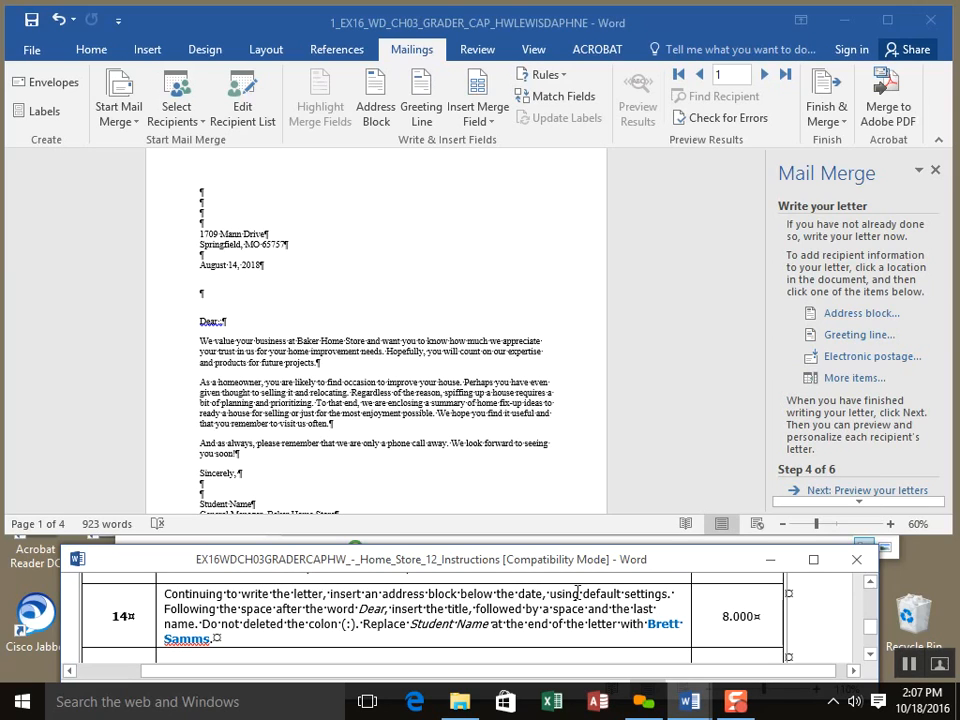
{"action": "left_click", "coordinate": [209, 277]}
{"action": "left_click", "coordinate": [274, 268]}
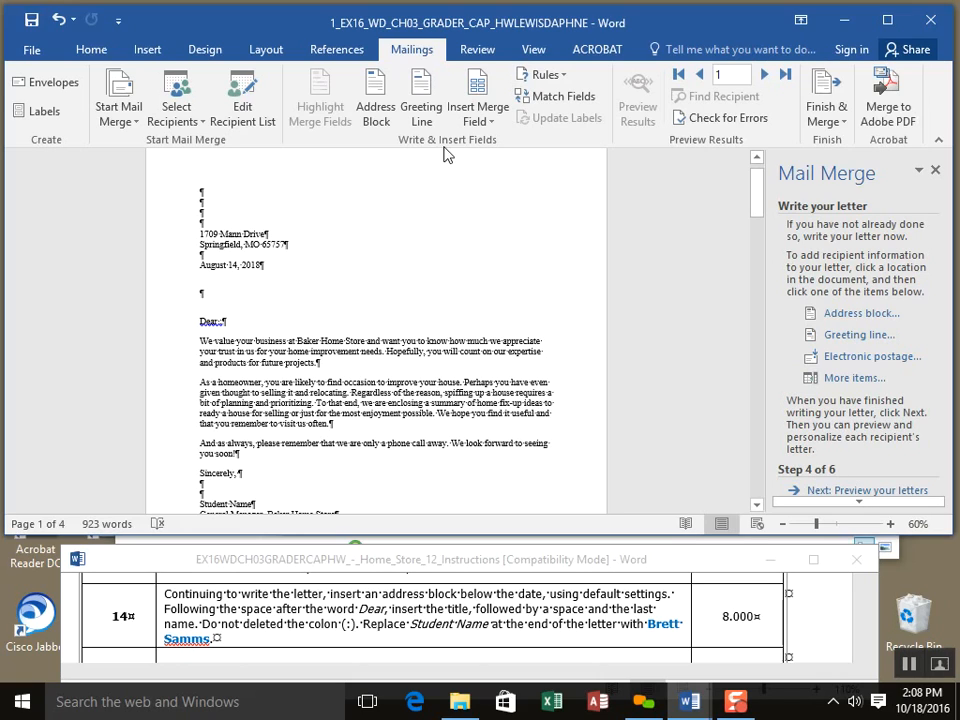
Step: Insert a default «AddressBlock» below the date after previewing the second recipient, then zoom to 90%
{"action": "left_click", "coordinate": [845, 316]}
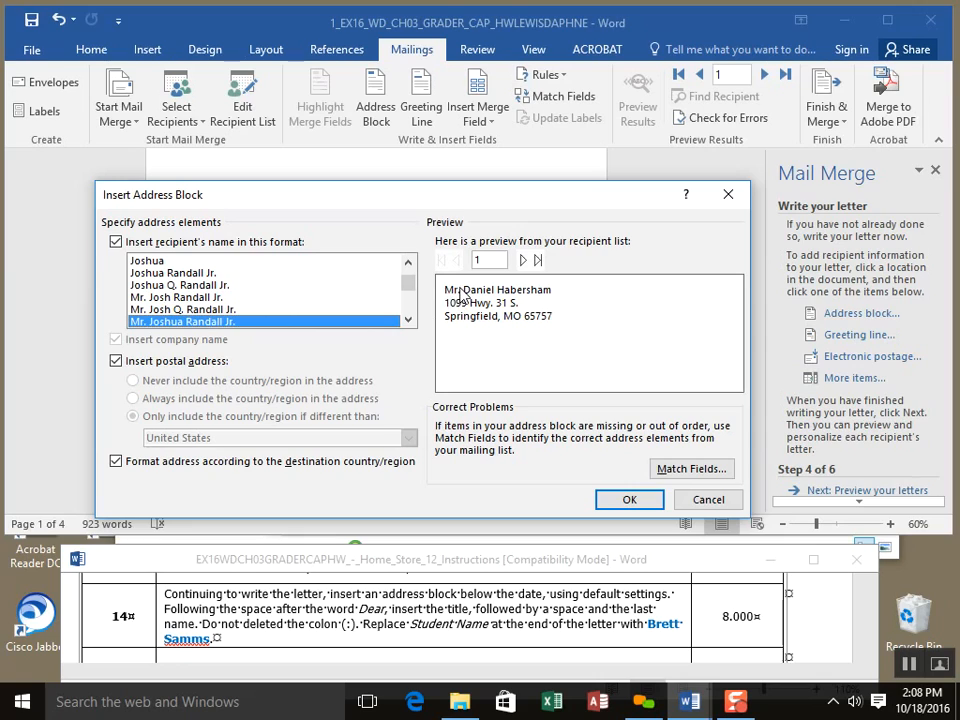
{"action": "left_click", "coordinate": [522, 260]}
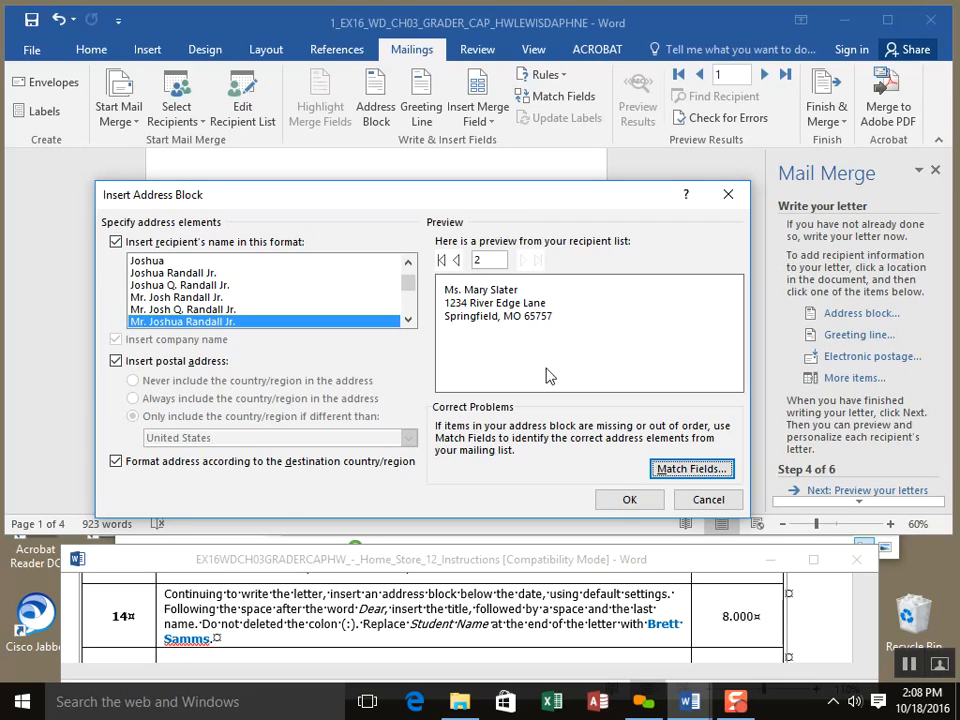
{"action": "left_click", "coordinate": [627, 500]}
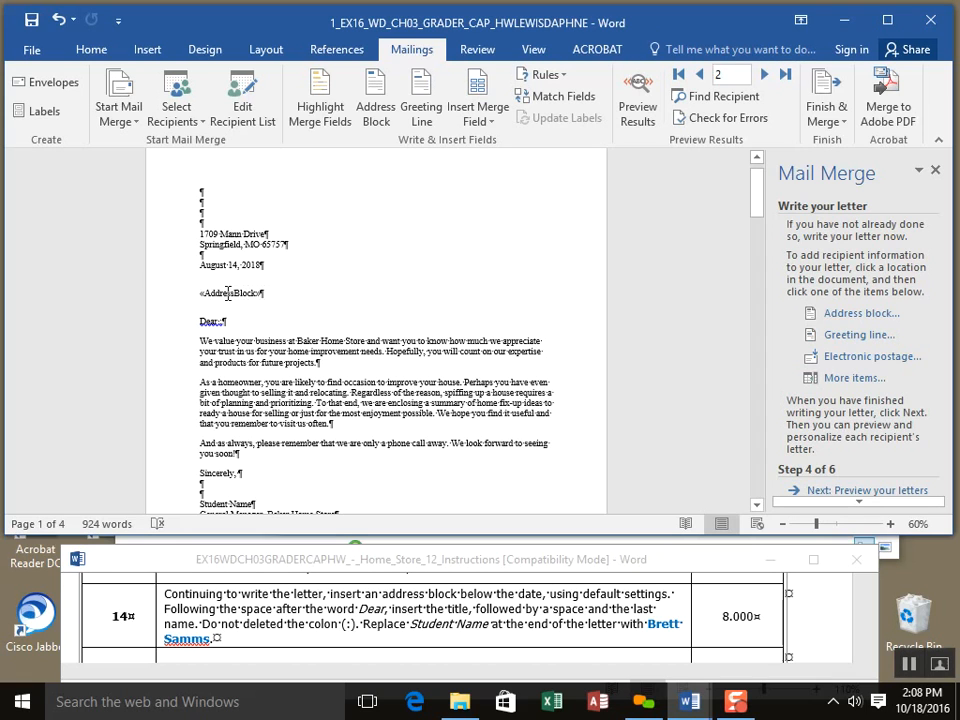
{"action": "left_click", "coordinate": [891, 524]}
{"action": "left_click", "coordinate": [891, 524]}
{"action": "left_click", "coordinate": [892, 524]}
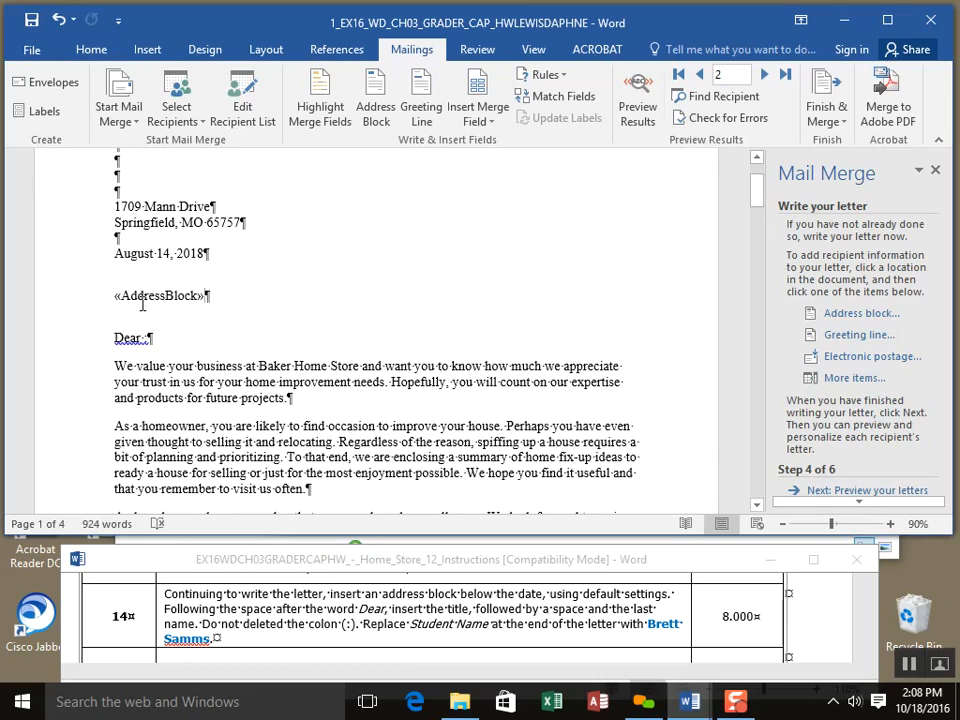
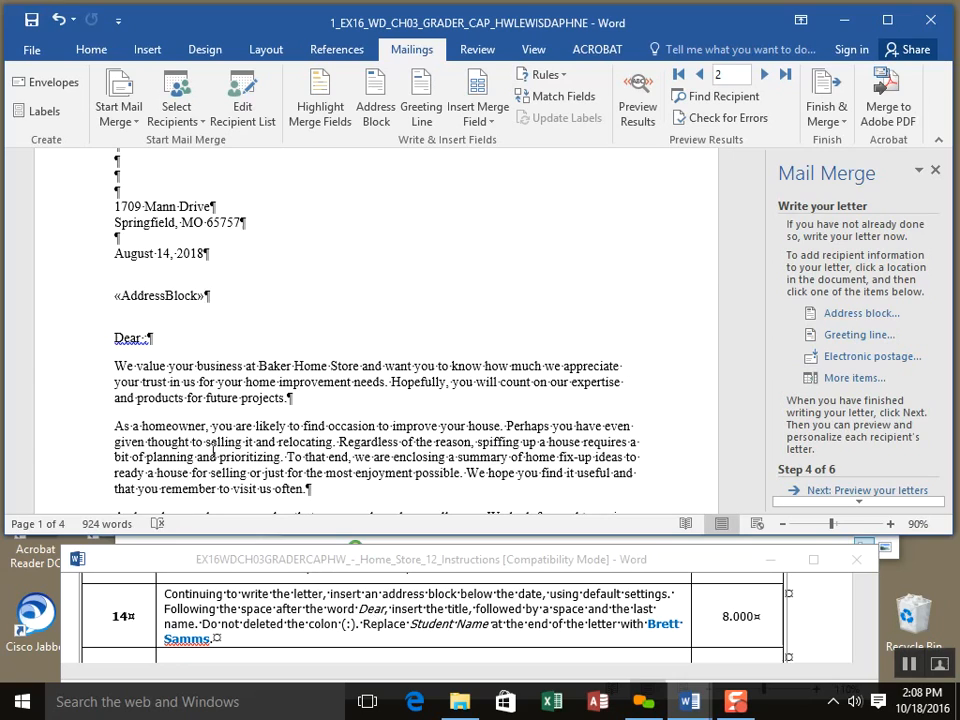
Step: Insert the Title merge field after 'Dear' in the greeting, which adds it twice
{"action": "left_click", "coordinate": [147, 338]}
{"action": "left_click", "coordinate": [855, 377]}
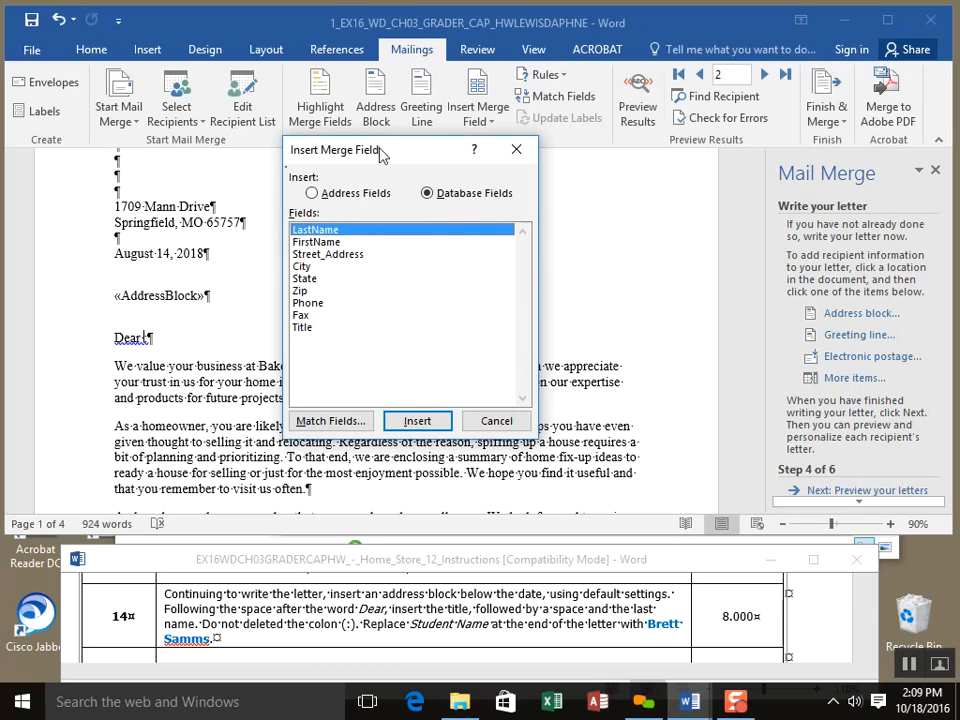
{"action": "left_click_drag", "start_coordinate": [380, 152], "coordinate": [595, 217]}
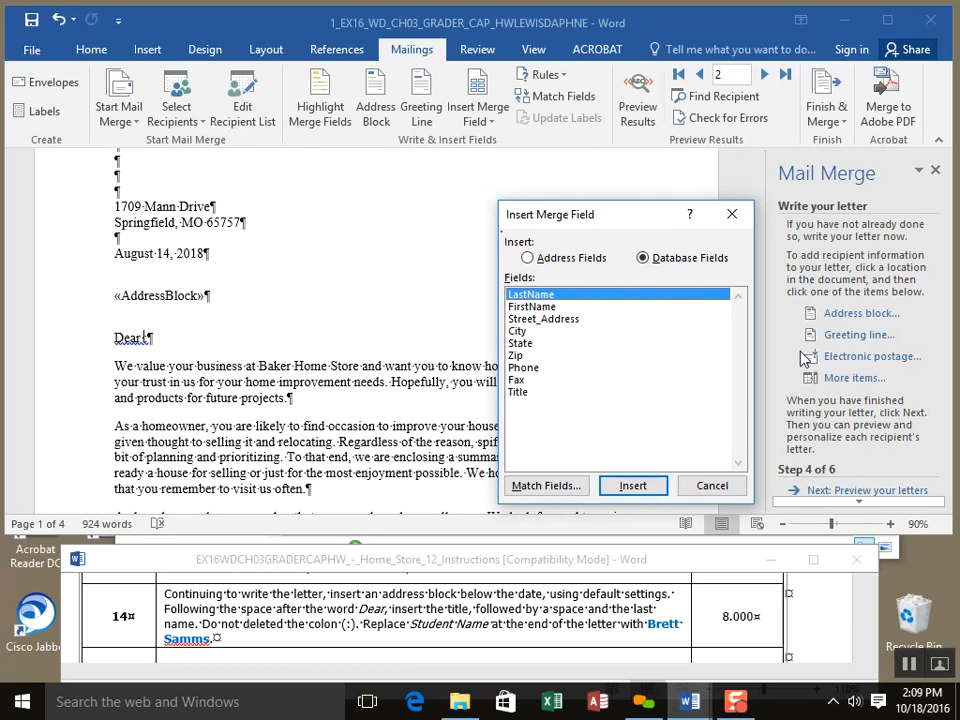
{"action": "left_click", "coordinate": [521, 396]}
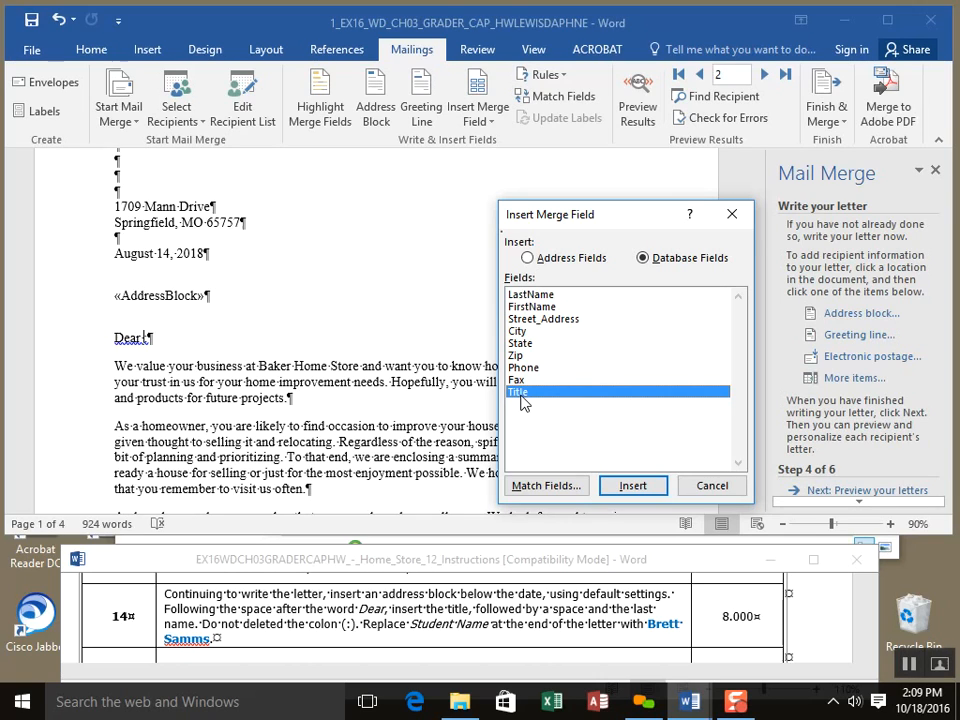
{"action": "left_click", "coordinate": [632, 486]}
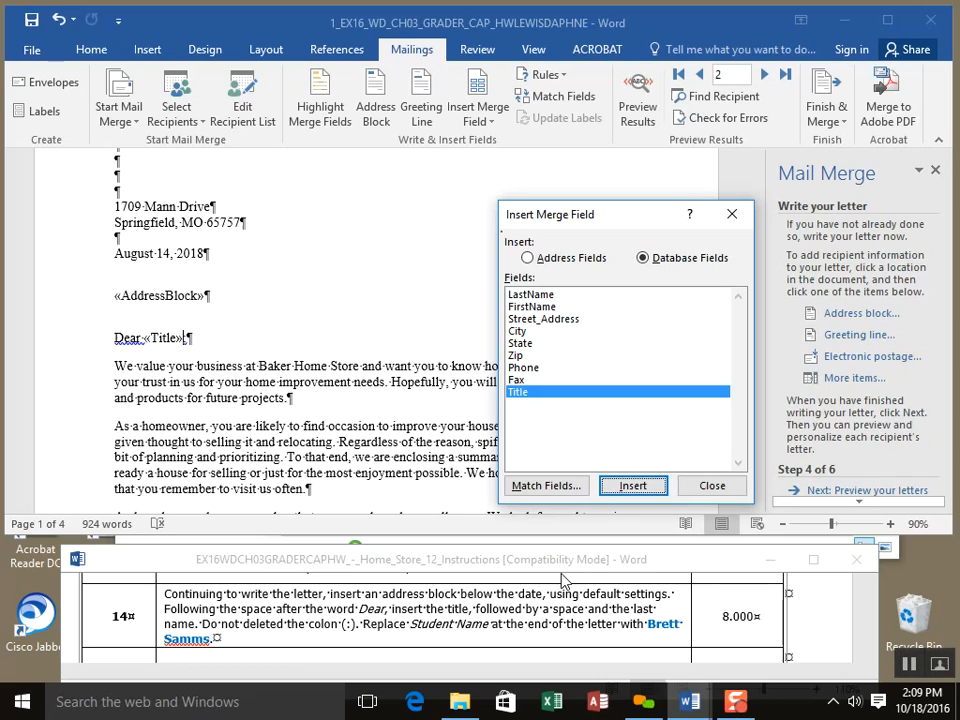
{"action": "key", "text": "Return"}
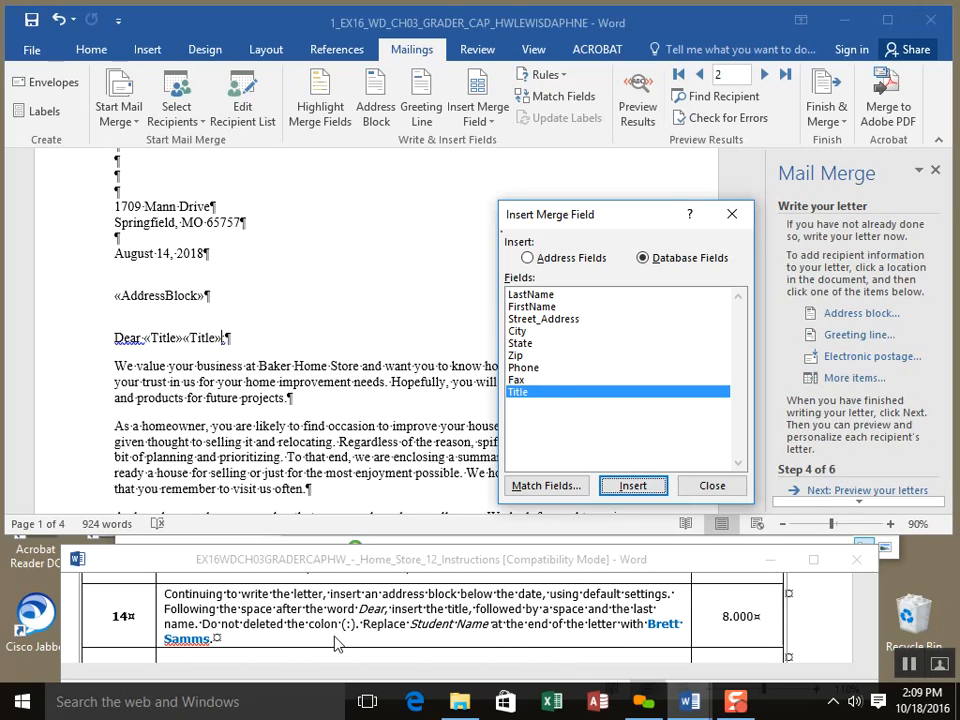
Step: Add the LastName merge field after the Title fields and close the field list
{"action": "left_click", "coordinate": [540, 295]}
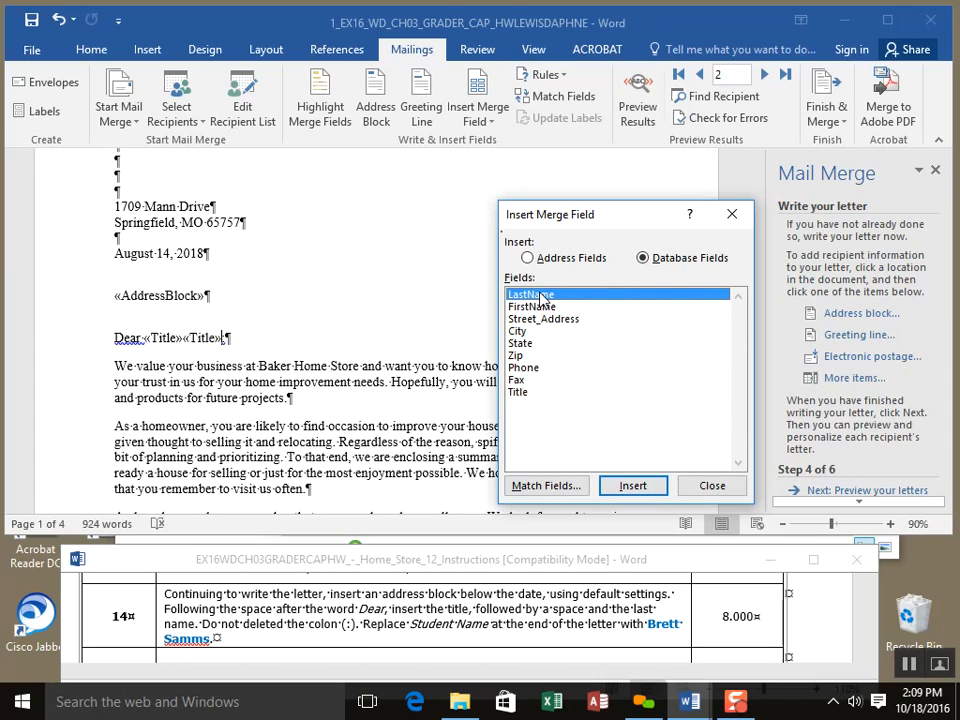
{"action": "left_click", "coordinate": [645, 487]}
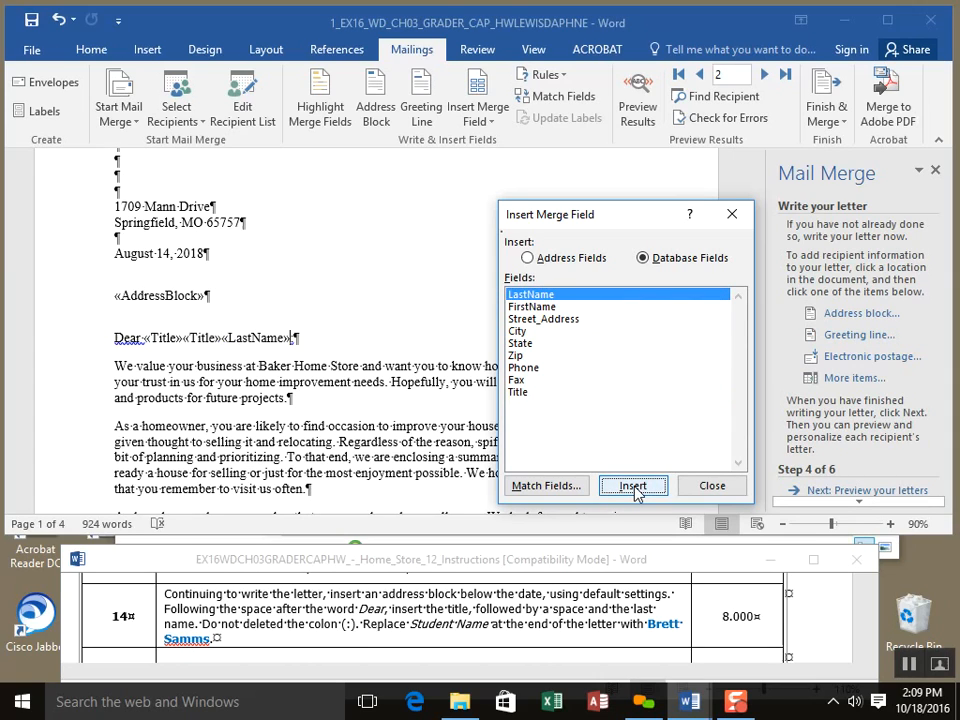
{"action": "left_click", "coordinate": [712, 486]}
{"action": "left_click", "coordinate": [250, 337]}
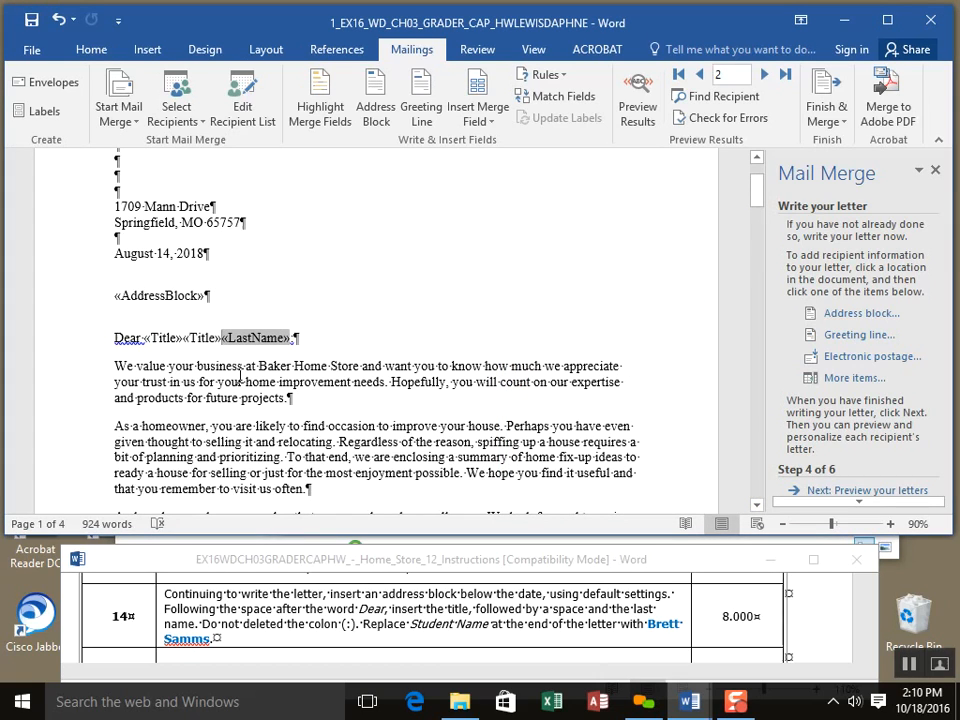
Step: Undo and delete the extra «Title» field so a single «Title» precedes «LastName»
{"action": "key", "text": "Left"}
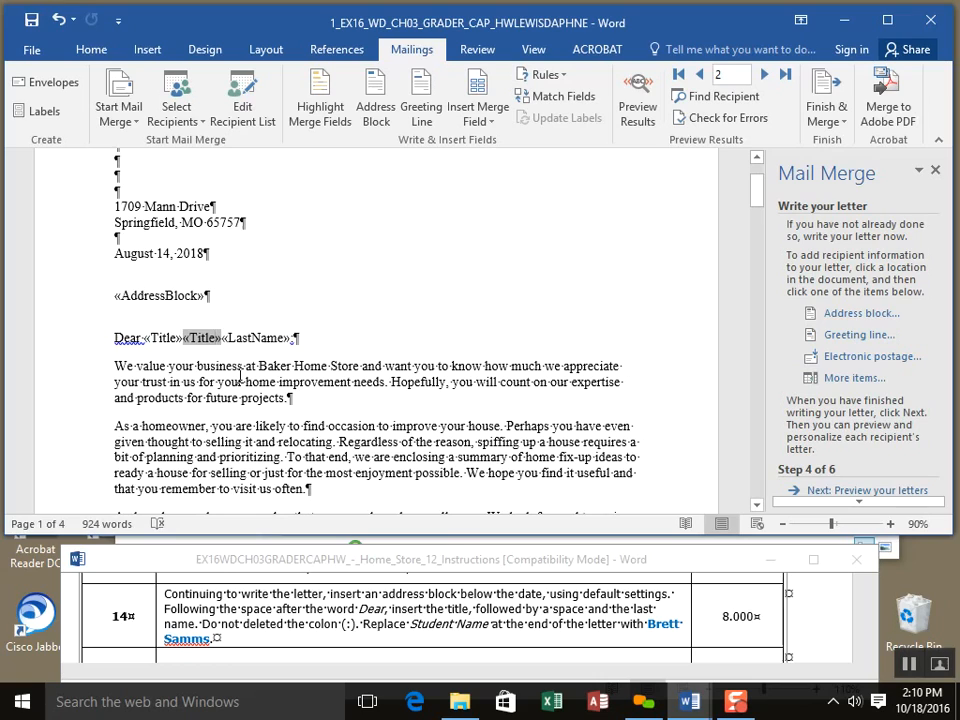
{"action": "key", "text": "ctrl+z"}
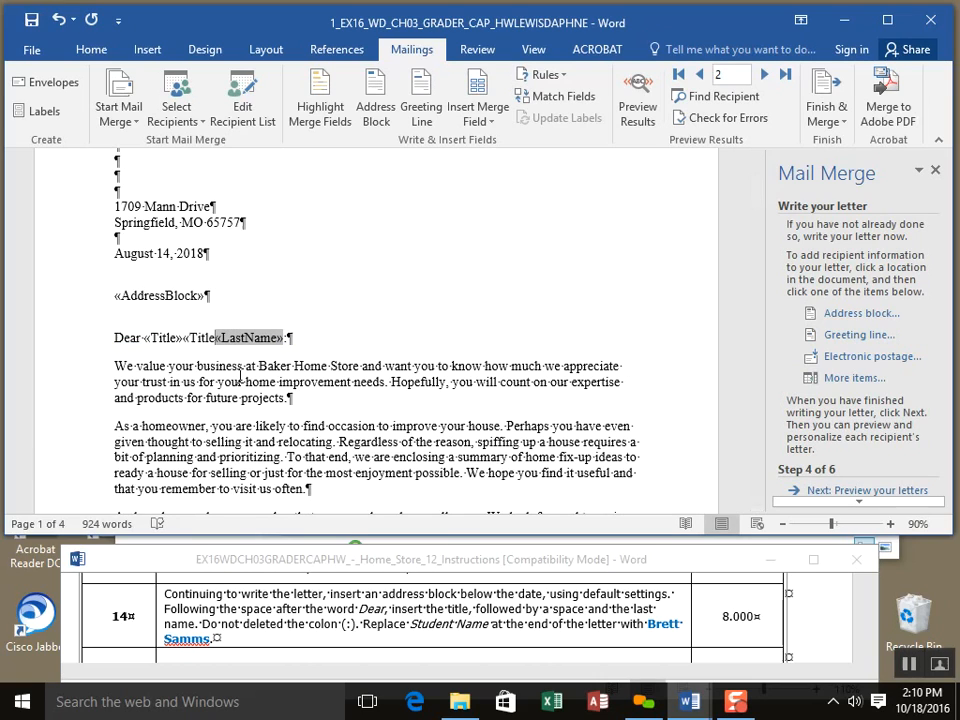
{"action": "key", "text": "shift+Left"}
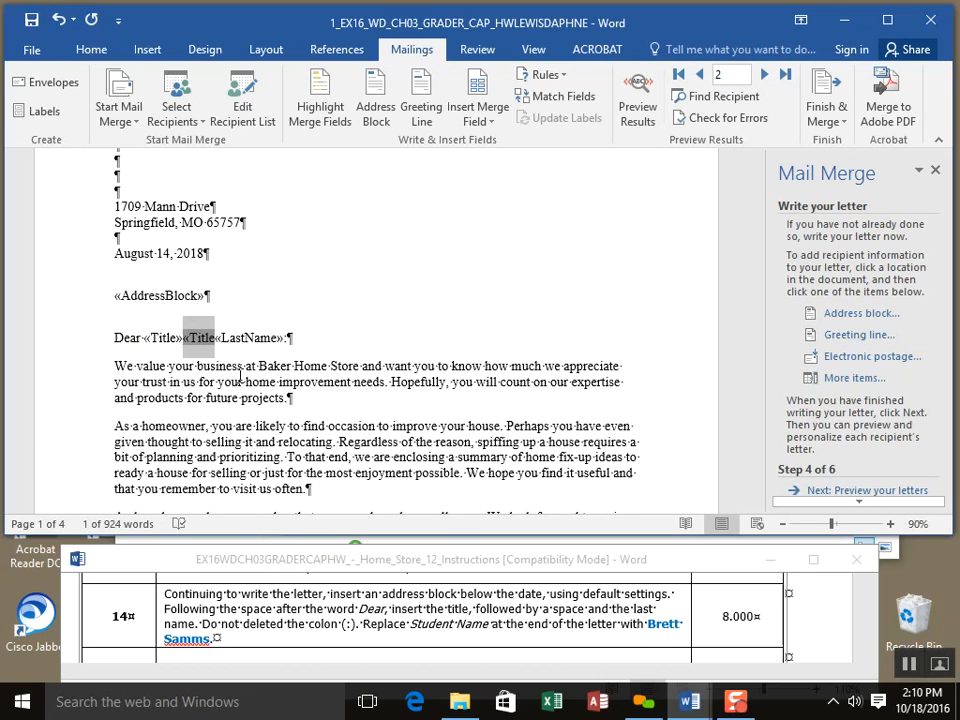
{"action": "key", "text": "Delete"}
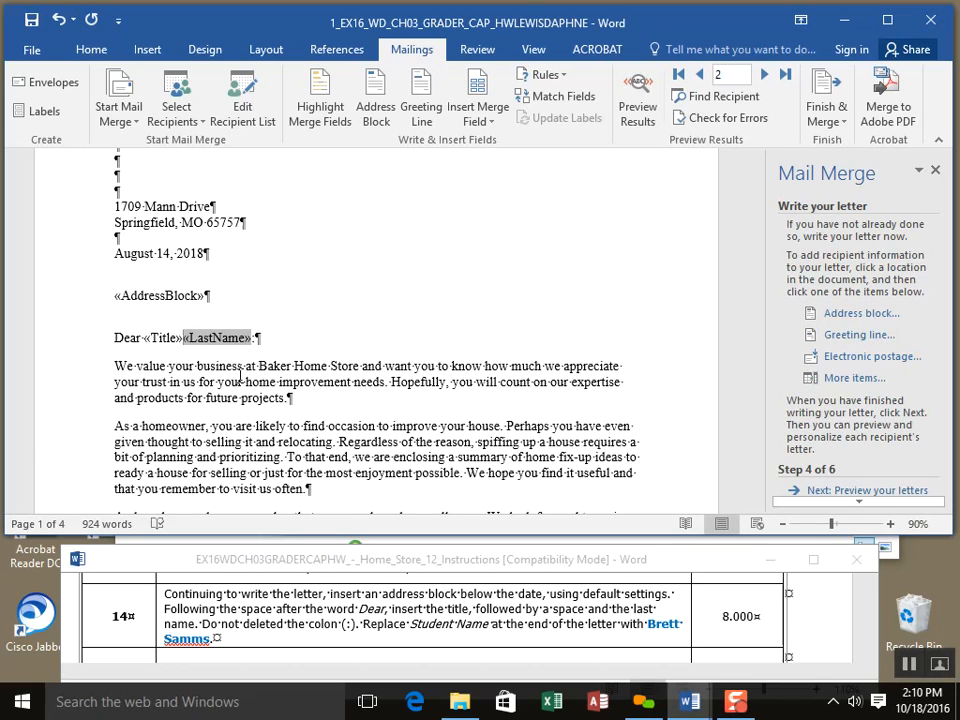
{"action": "key", "text": "Left"}
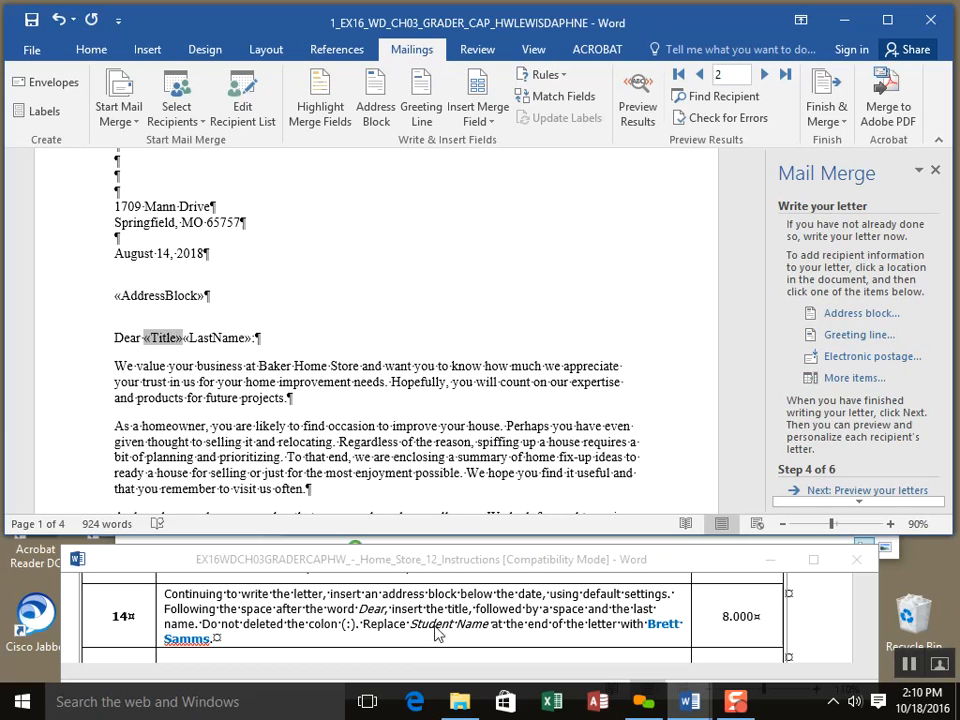
Step: Replace 'Student Name' in the signature with the general manager's name
{"action": "scroll", "coordinate": [450, 430], "scroll_direction": "down", "scroll_amount": 5}
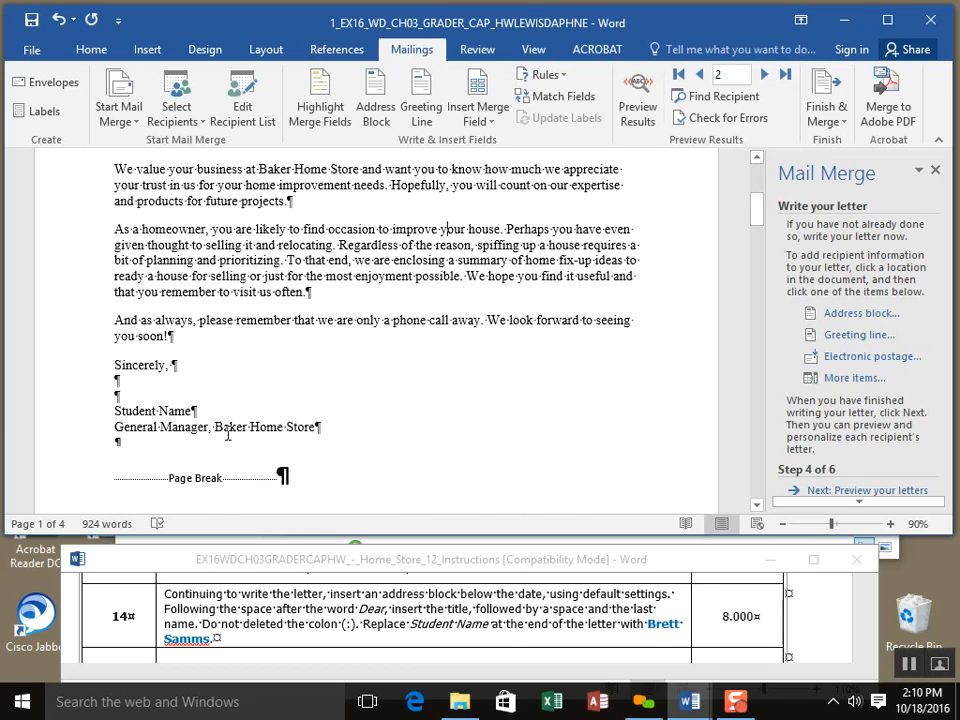
{"action": "mouse_move", "coordinate": [192, 410]}
{"action": "left_mouse_down"}
{"action": "mouse_move", "coordinate": [116, 412]}
{"action": "mouse_move", "coordinate": [128, 416]}
{"action": "left_mouse_up"}
{"action": "type", "text": "Bre"}
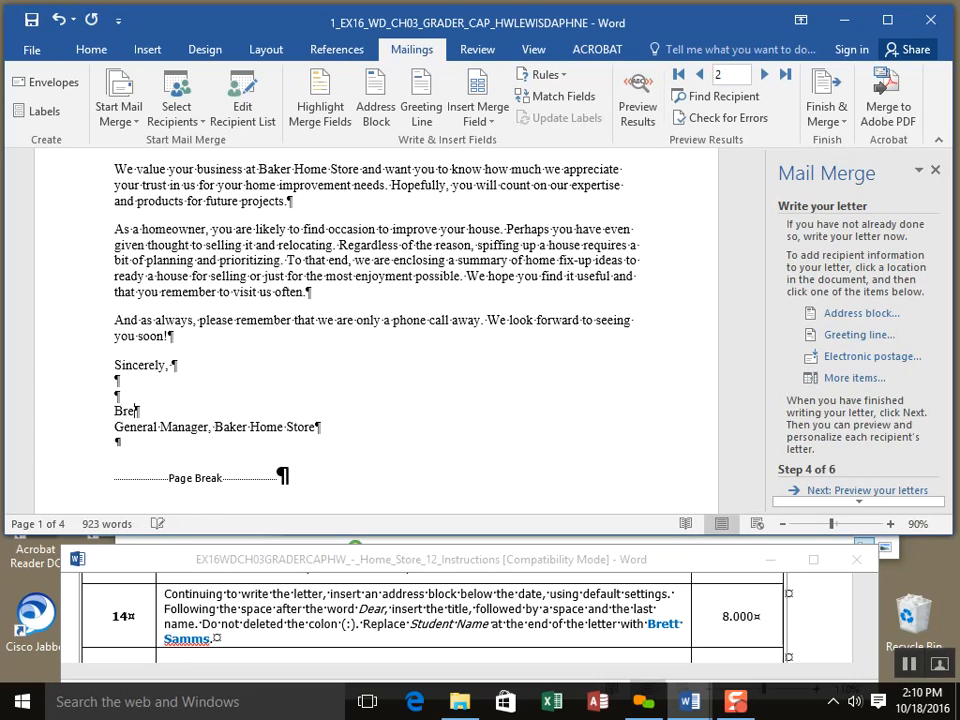
{"action": "type", "text": "tt Samms"}
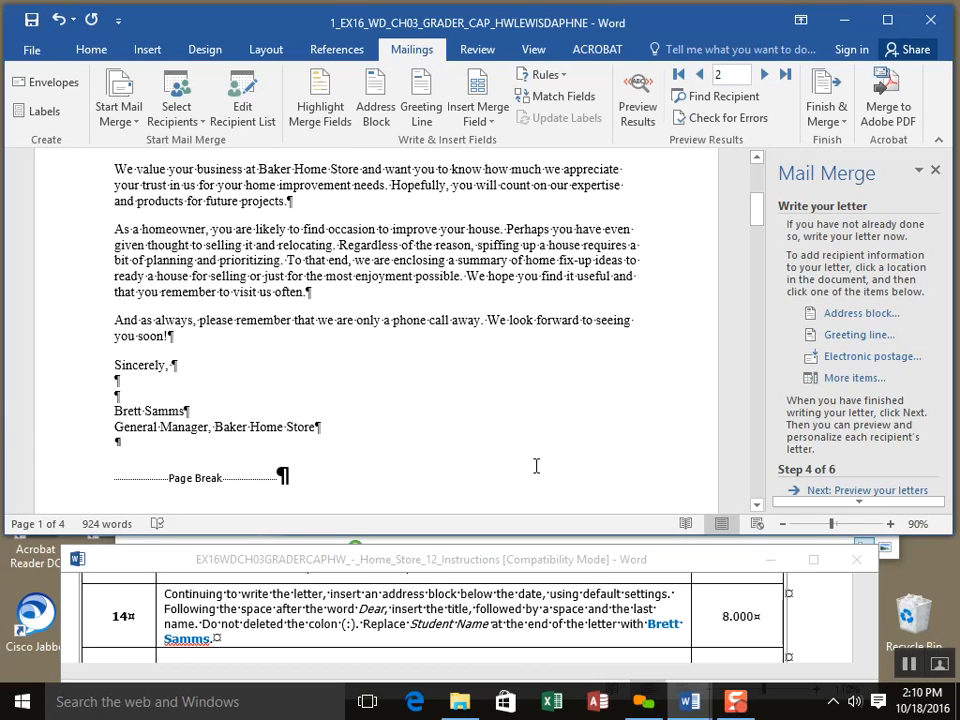
Step: Bring the instructions document forward and scroll it to step 15
{"action": "left_click", "coordinate": [627, 634]}
{"action": "left_click", "coordinate": [871, 654]}
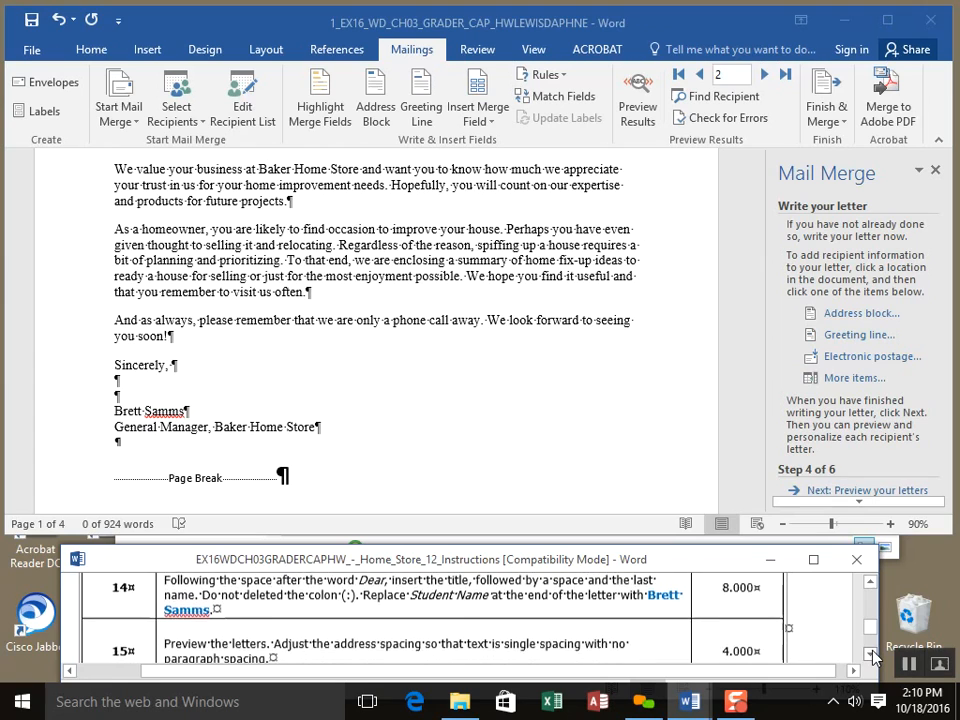
{"action": "left_click", "coordinate": [872, 653]}
{"action": "left_click", "coordinate": [872, 653]}
{"action": "left_click", "coordinate": [689, 466]}
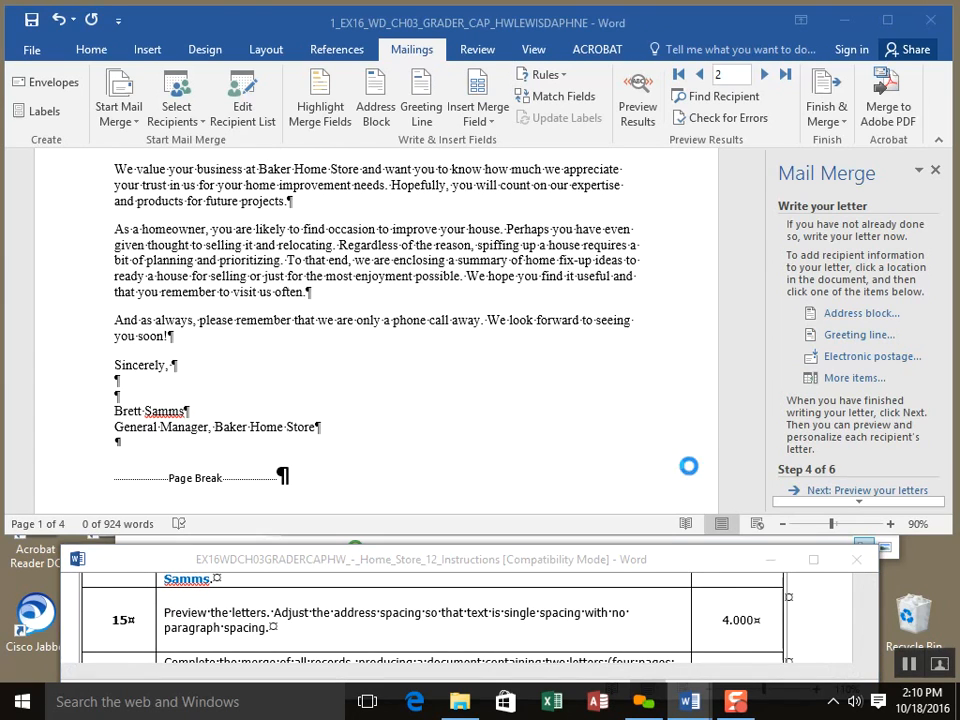
Step: Advance to Preview your letters, showing recipient 1 with the page zoomed out
{"action": "left_click", "coordinate": [864, 494]}
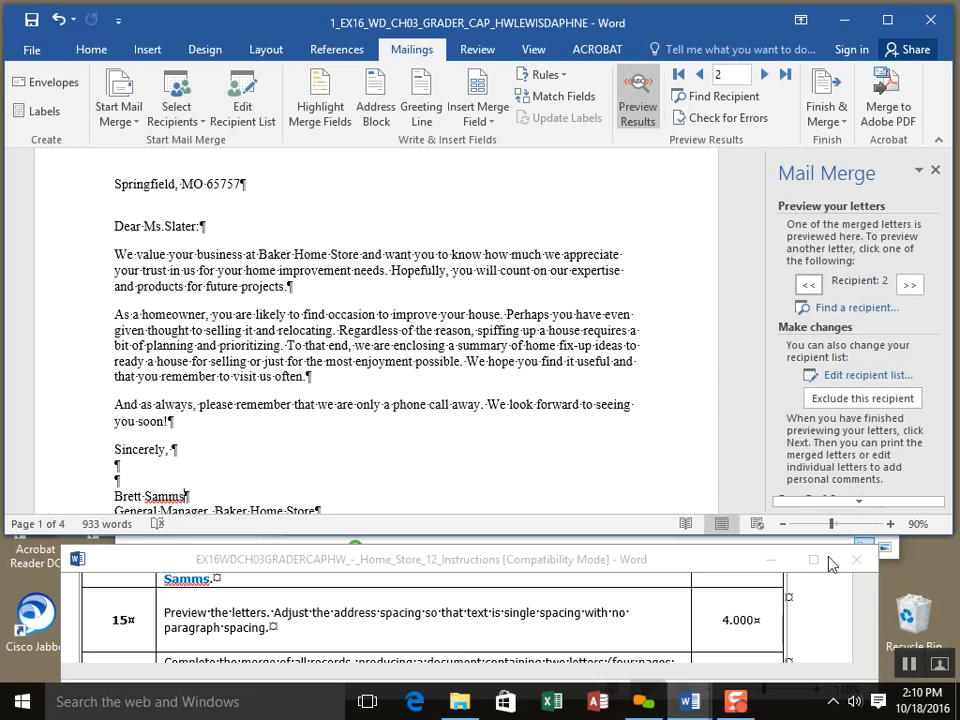
{"action": "left_click_drag", "start_coordinate": [831, 527], "coordinate": [843, 622]}
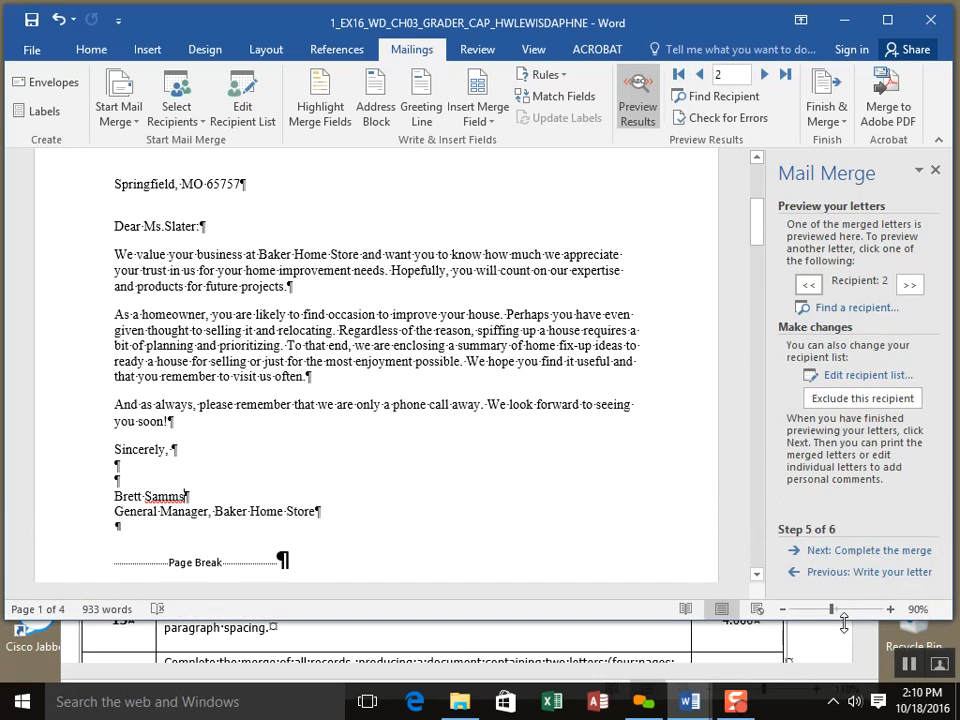
{"action": "left_click_drag", "start_coordinate": [760, 251], "coordinate": [763, 212]}
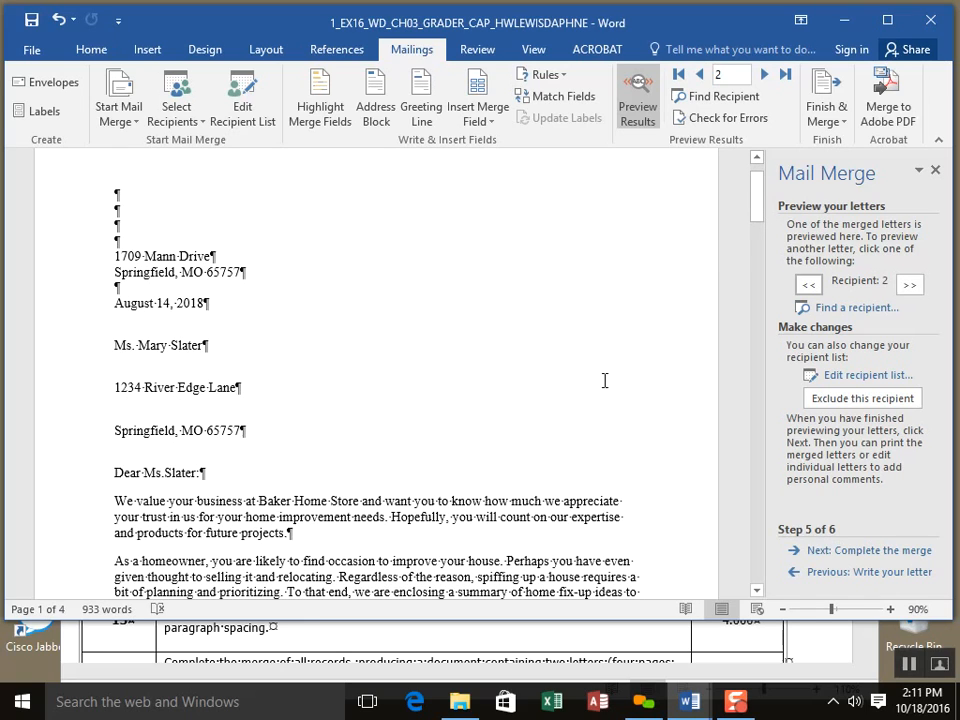
{"action": "left_click", "coordinate": [811, 287]}
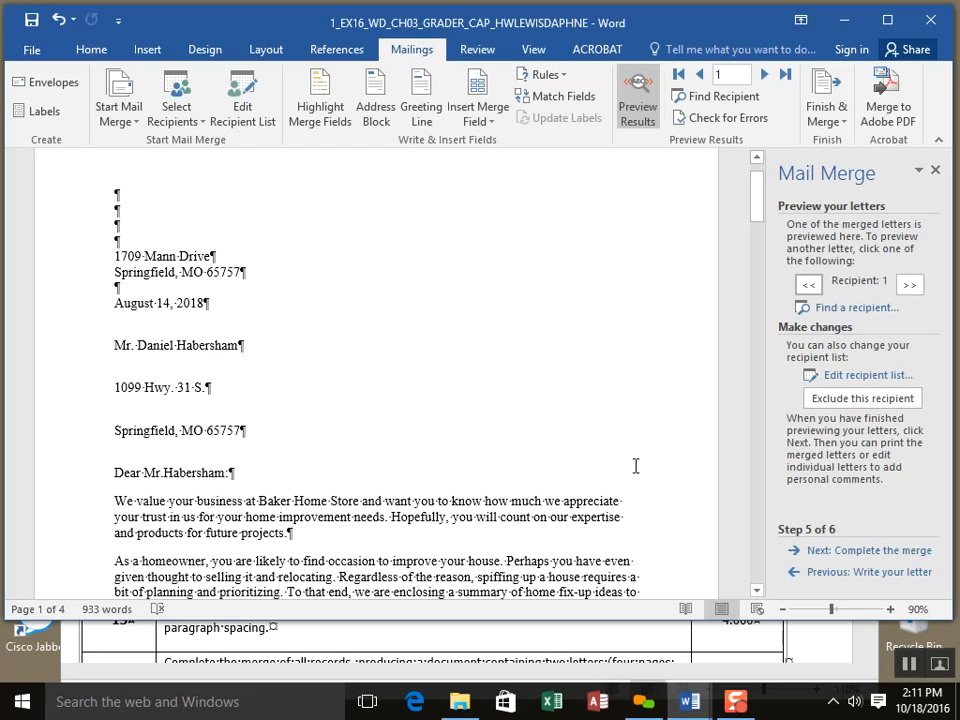
{"action": "left_click", "coordinate": [784, 609]}
{"action": "left_click", "coordinate": [784, 609]}
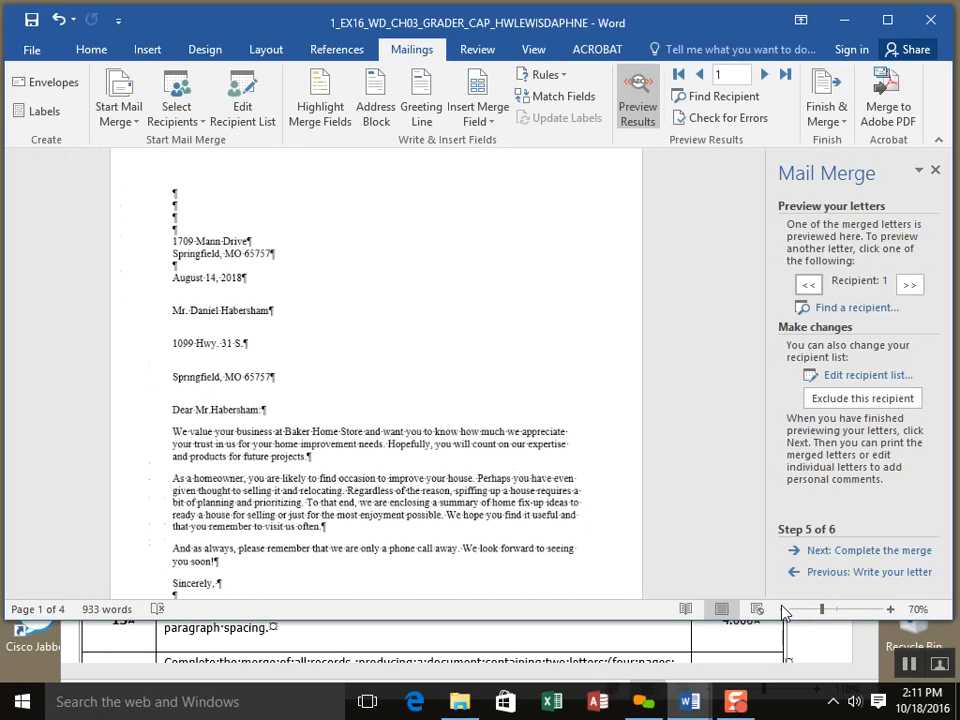
{"action": "left_click", "coordinate": [784, 609]}
{"action": "left_click", "coordinate": [784, 609]}
Step: Flip between both recipients' previews, end on recipient 1, and shorten the Word window
{"action": "left_click", "coordinate": [921, 285]}
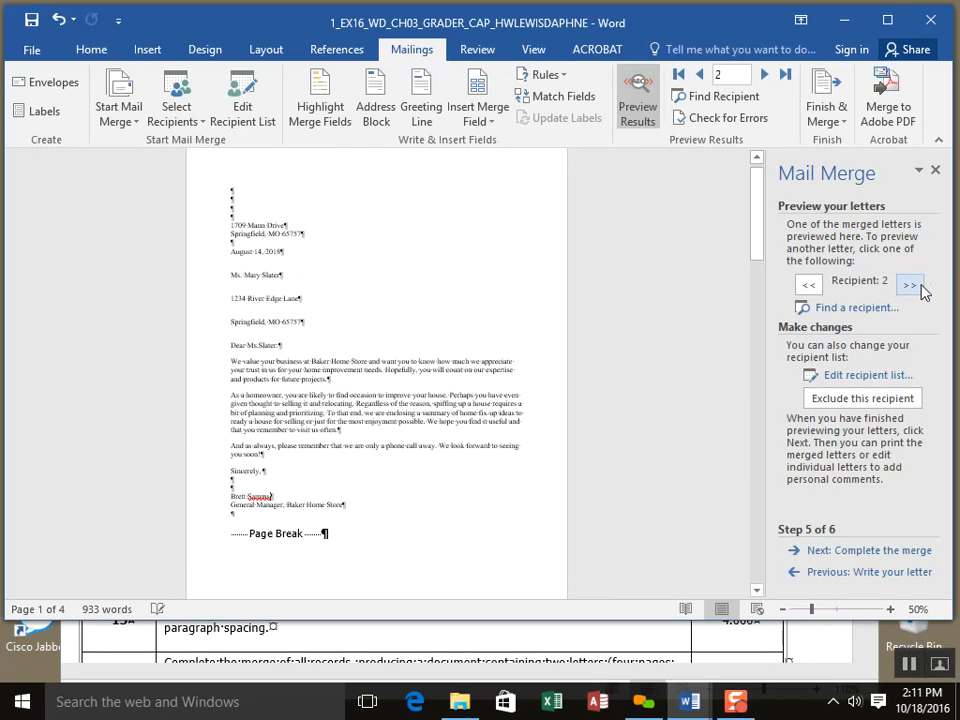
{"action": "left_click", "coordinate": [808, 287]}
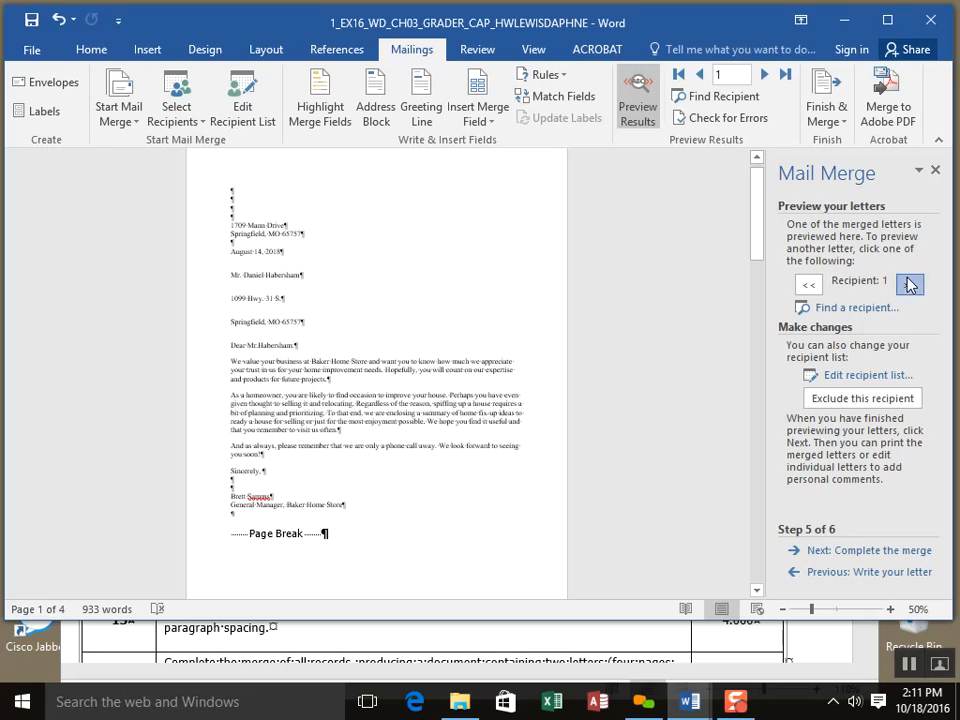
{"action": "left_click", "coordinate": [911, 283]}
{"action": "left_click", "coordinate": [805, 287]}
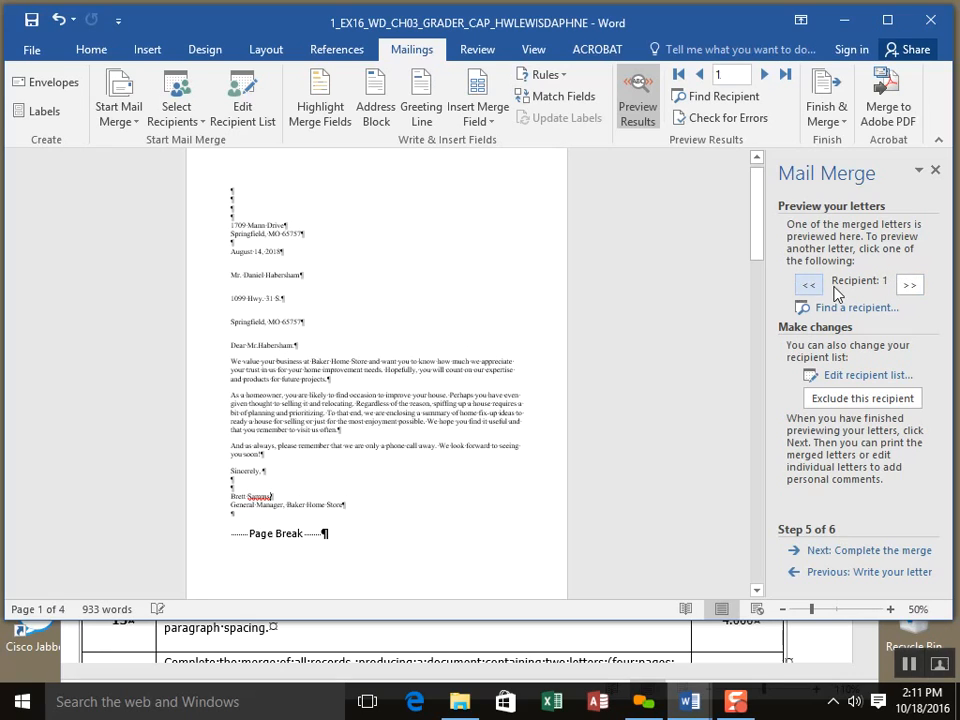
{"action": "left_click", "coordinate": [911, 286]}
{"action": "left_click", "coordinate": [808, 287]}
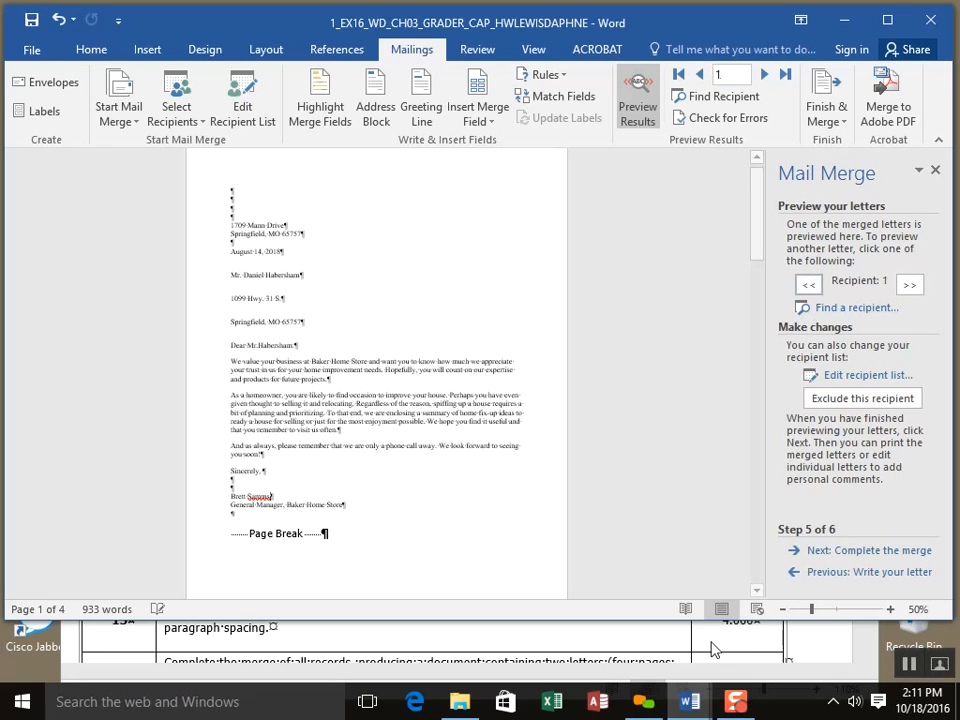
{"action": "left_click_drag", "start_coordinate": [691, 620], "coordinate": [690, 574]}
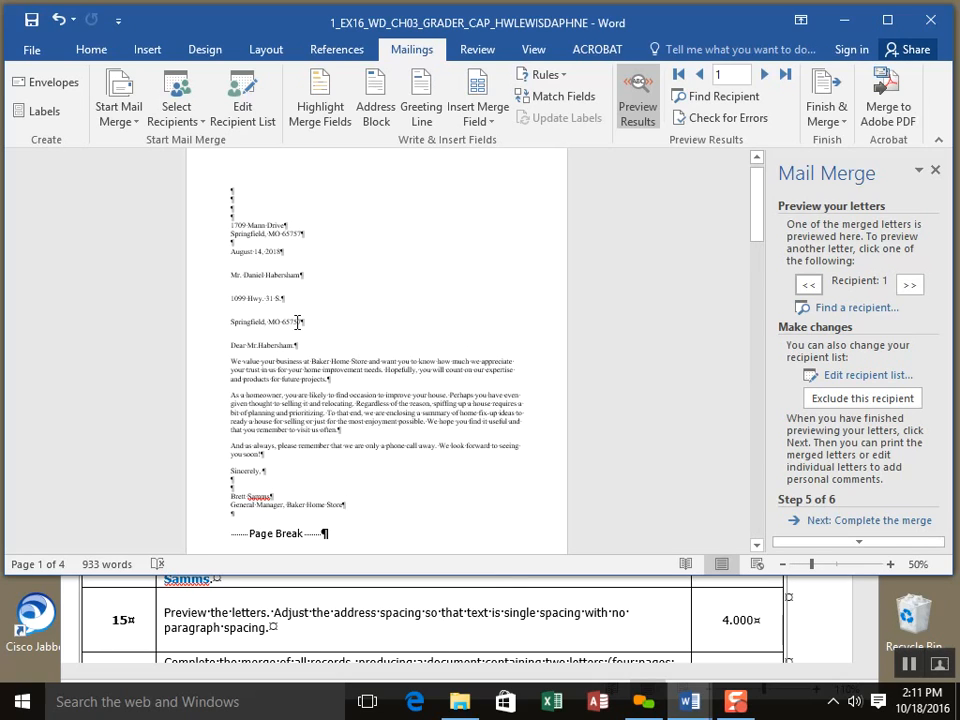
Step: Try 1.5 line spacing on the three address lines, then undo it
{"action": "left_click_drag", "start_coordinate": [310, 320], "coordinate": [241, 288]}
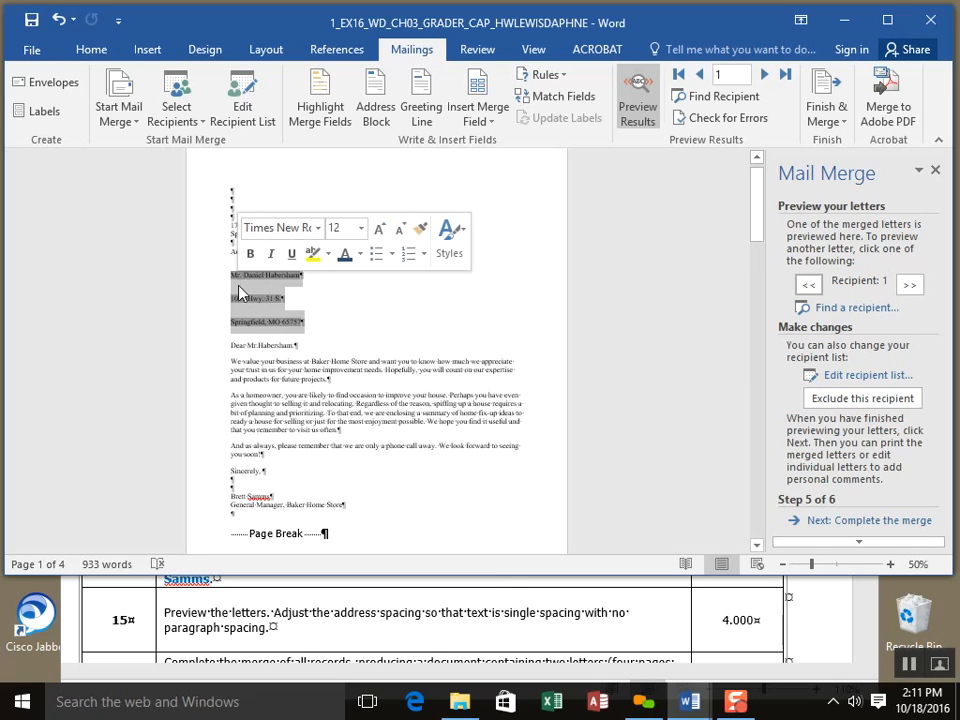
{"action": "left_click", "coordinate": [100, 52]}
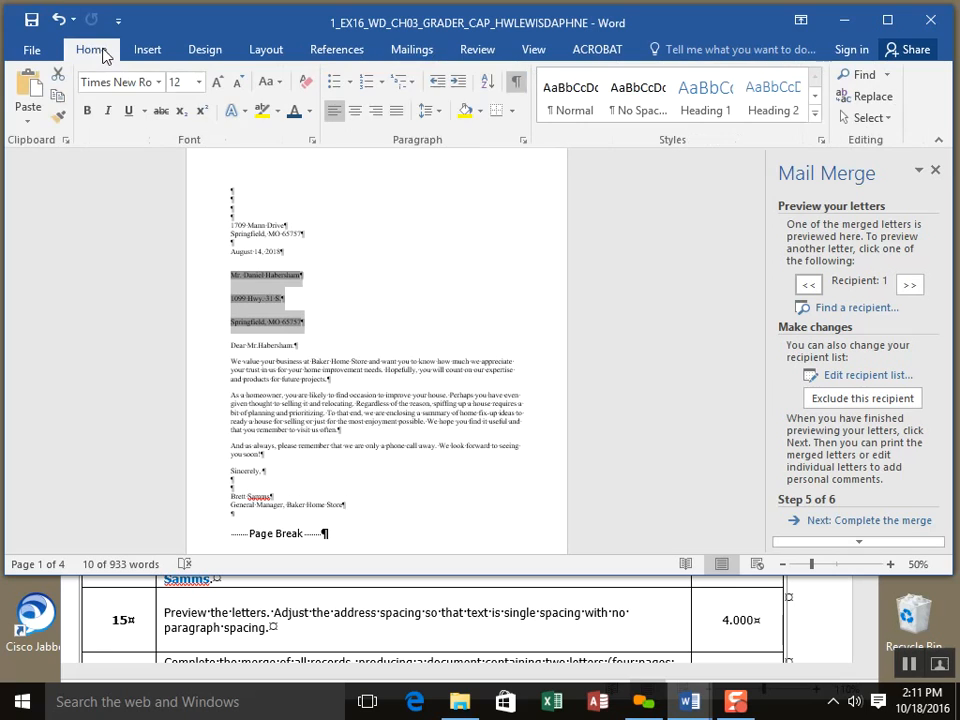
{"action": "left_click", "coordinate": [525, 142]}
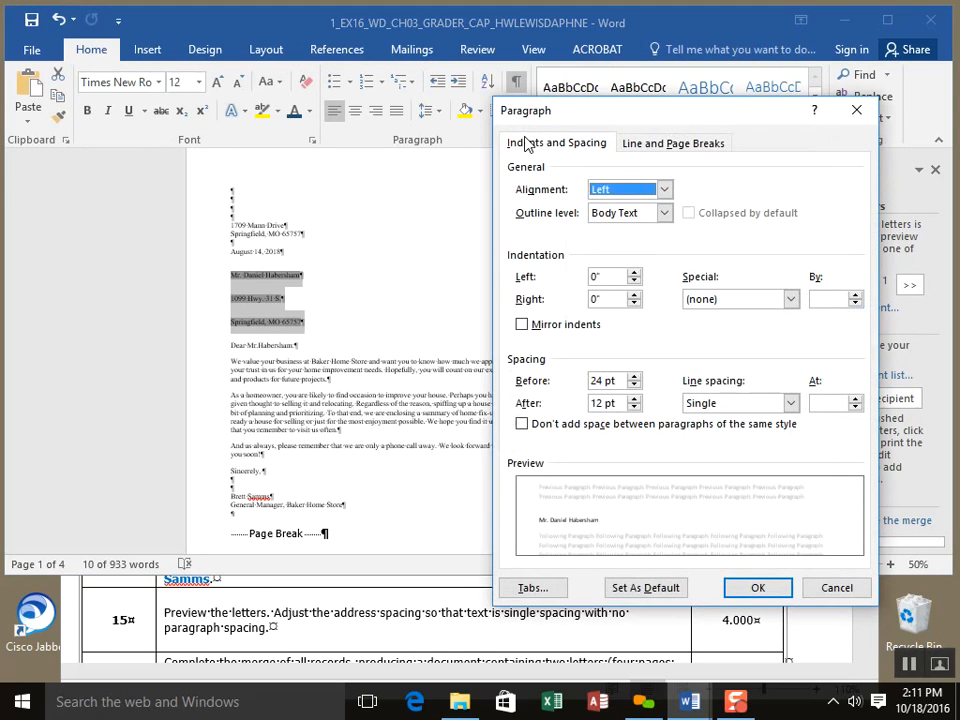
{"action": "left_click", "coordinate": [790, 405]}
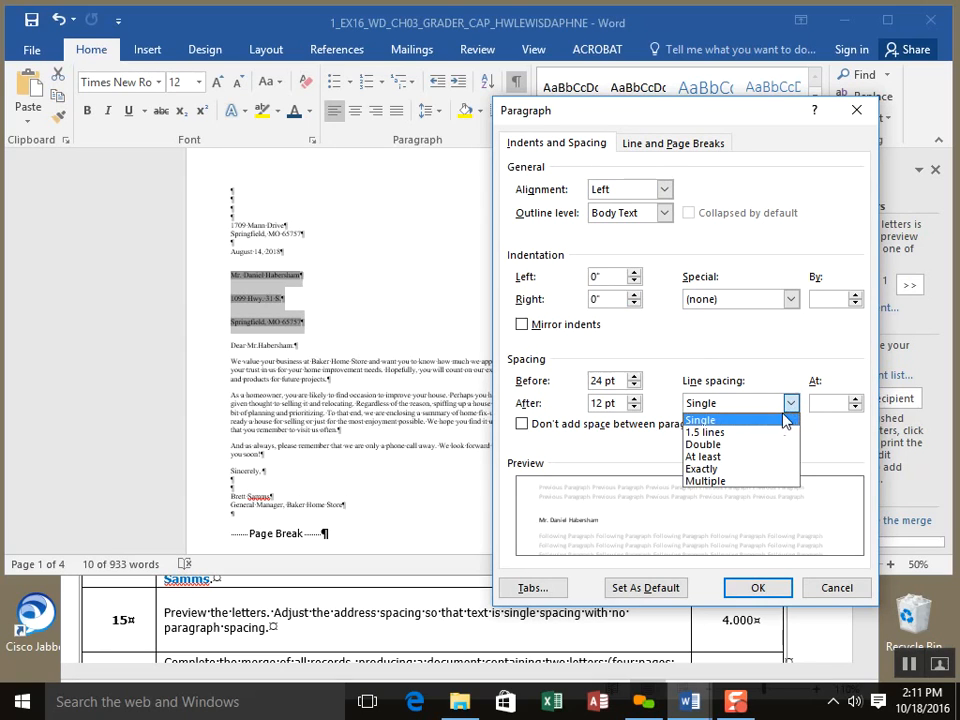
{"action": "left_click", "coordinate": [776, 432]}
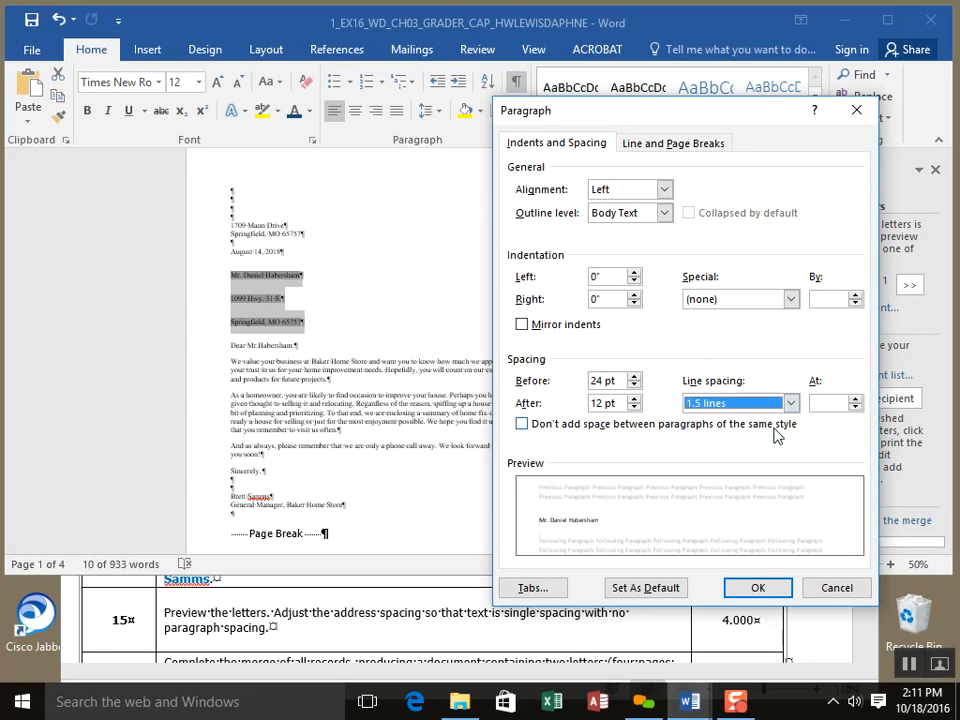
{"action": "left_click", "coordinate": [760, 590]}
{"action": "left_click", "coordinate": [62, 20]}
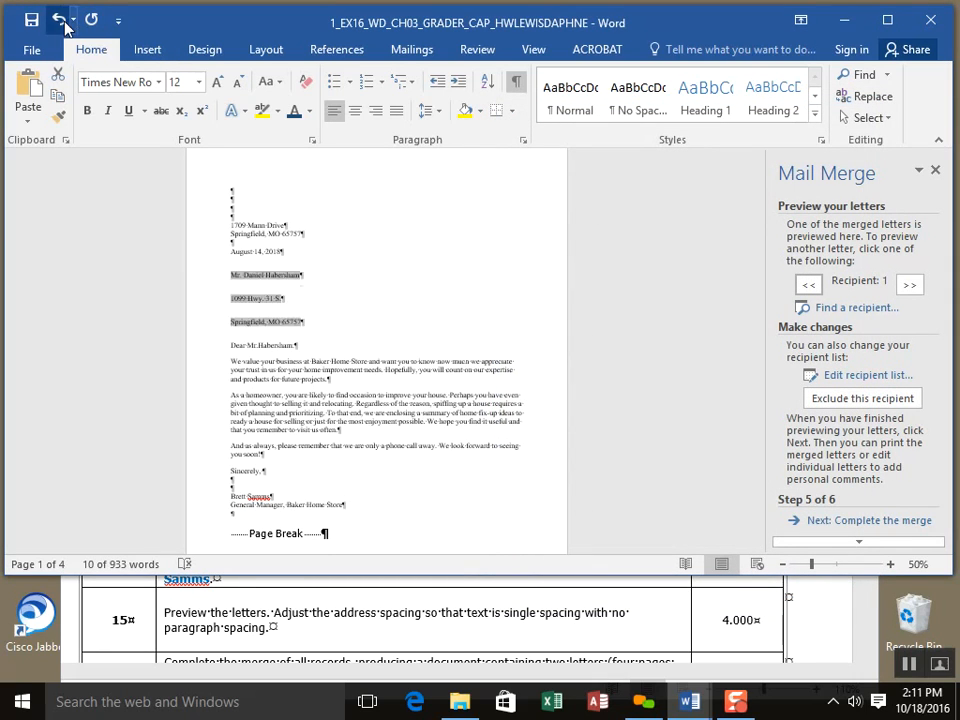
Step: Replace the paragraph breaks after the name and street lines with Shift+Enter line breaks
{"action": "left_click", "coordinate": [268, 276]}
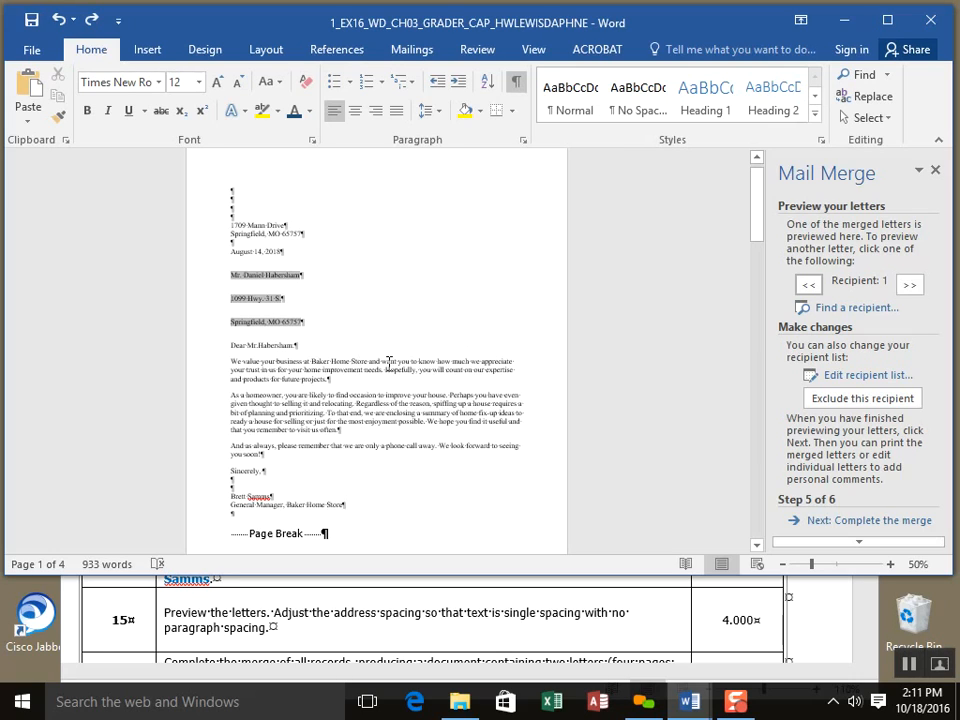
{"action": "key", "text": "Delete"}
{"action": "key", "text": "shift+Return"}
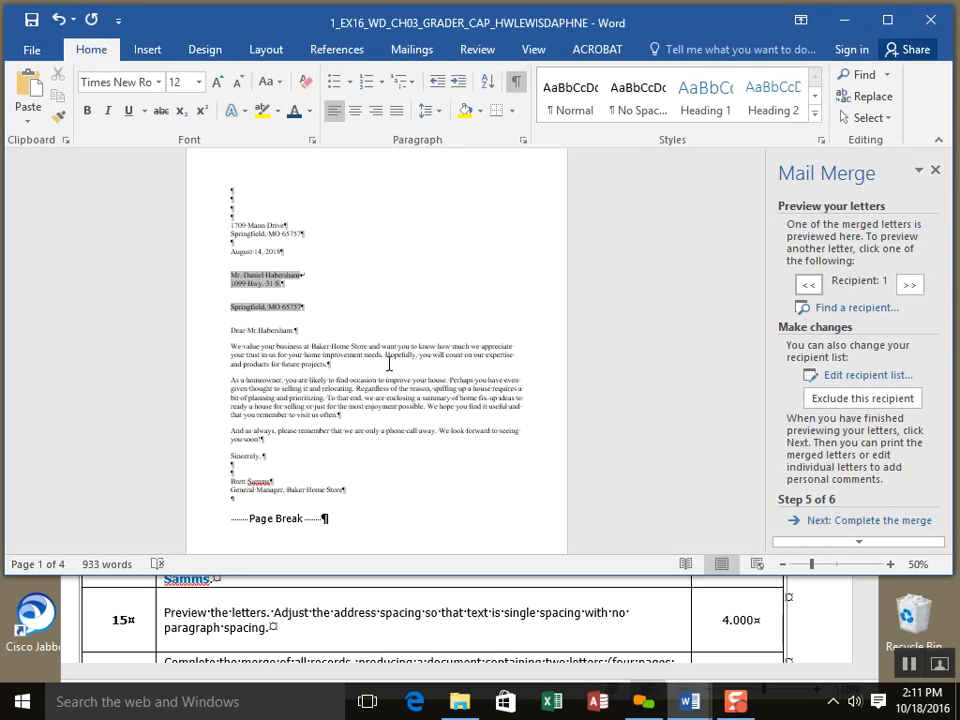
{"action": "key", "text": "Delete"}
{"action": "key", "text": "Delete"}
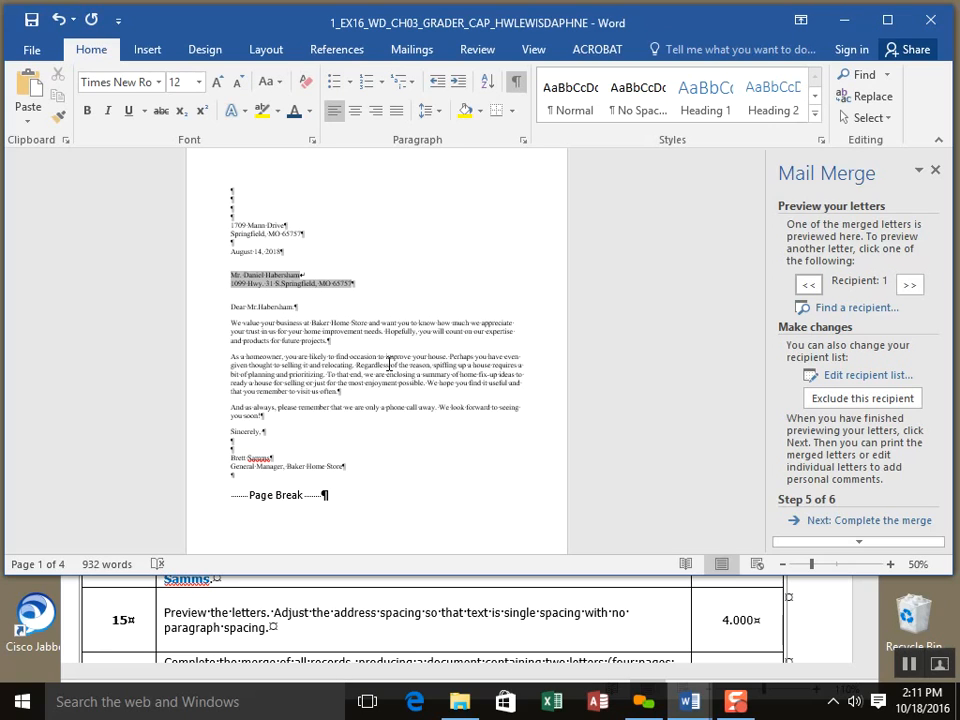
{"action": "key", "text": "shift+Return"}
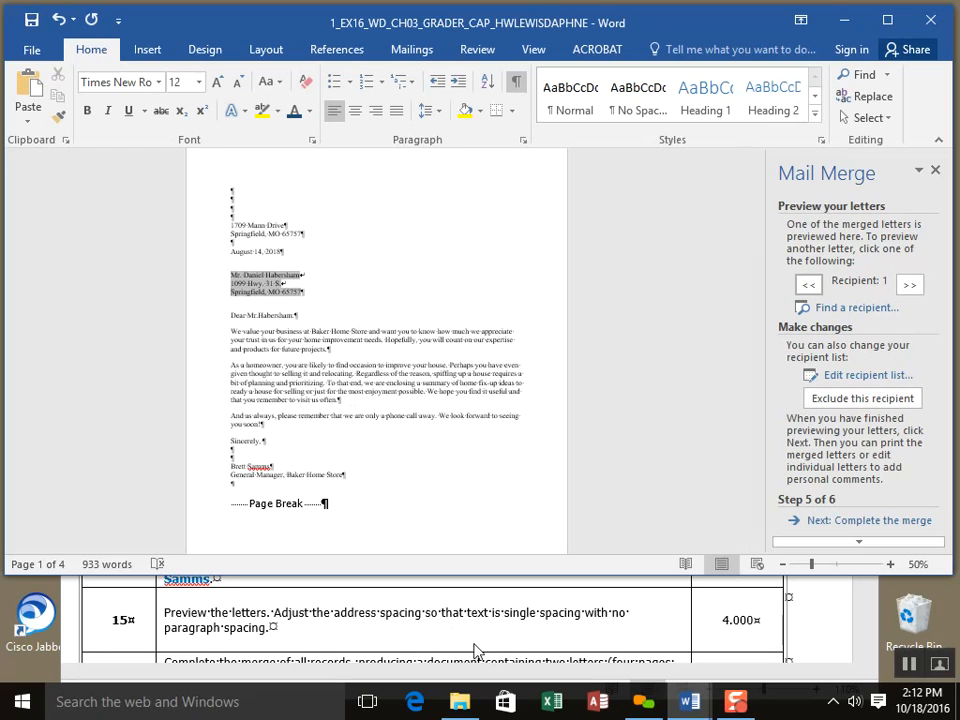
{"action": "left_click", "coordinate": [311, 291]}
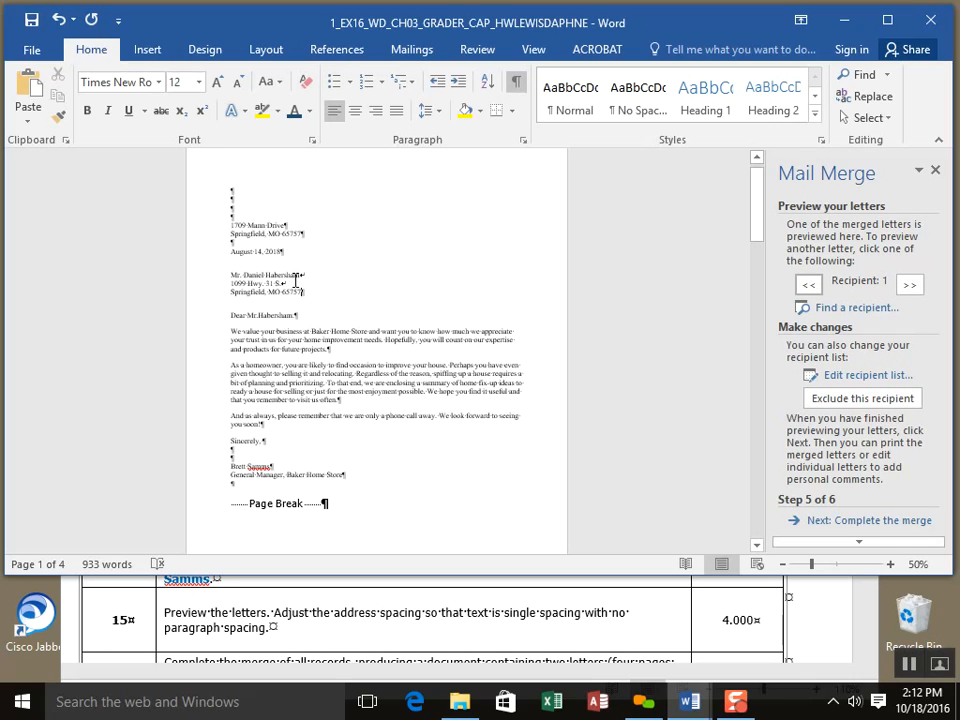
{"action": "triple_click", "coordinate": [296, 280]}
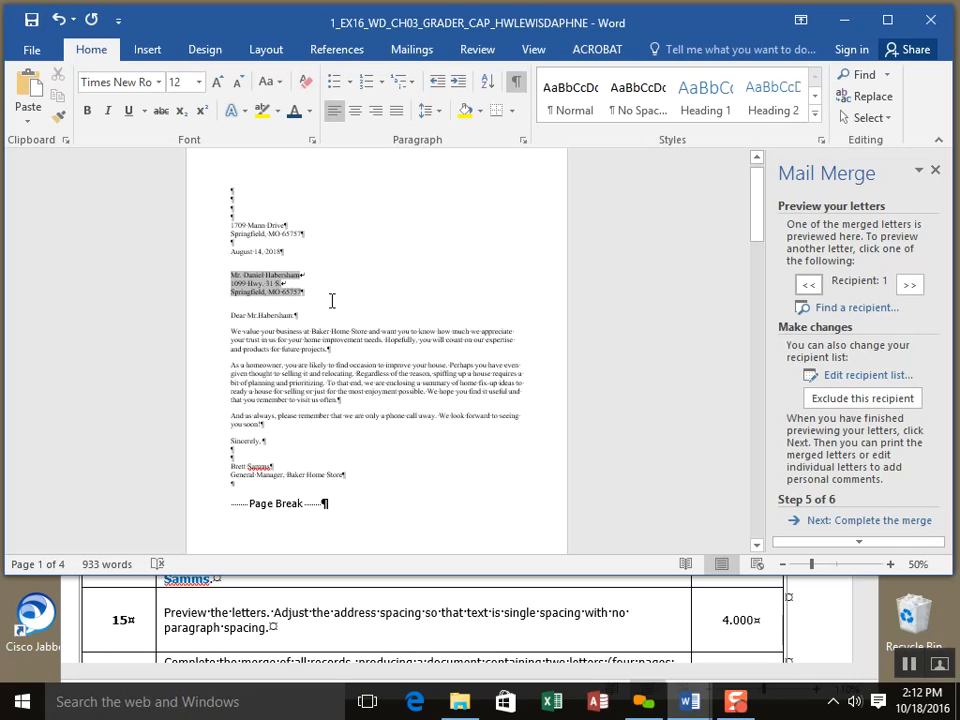
{"action": "left_click", "coordinate": [332, 301]}
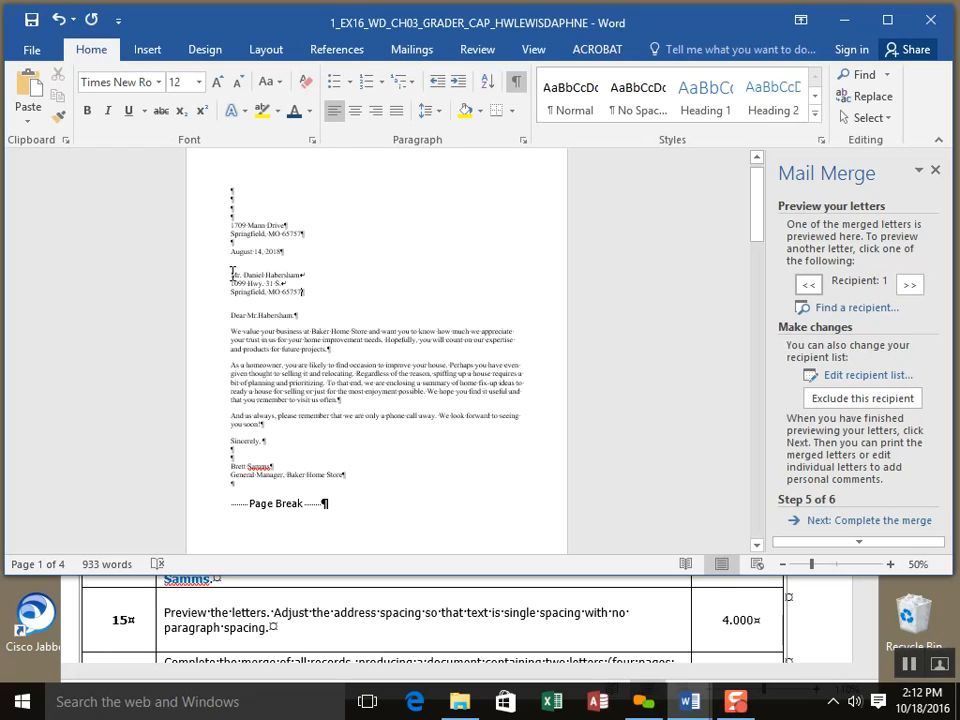
{"action": "triple_click", "coordinate": [310, 287]}
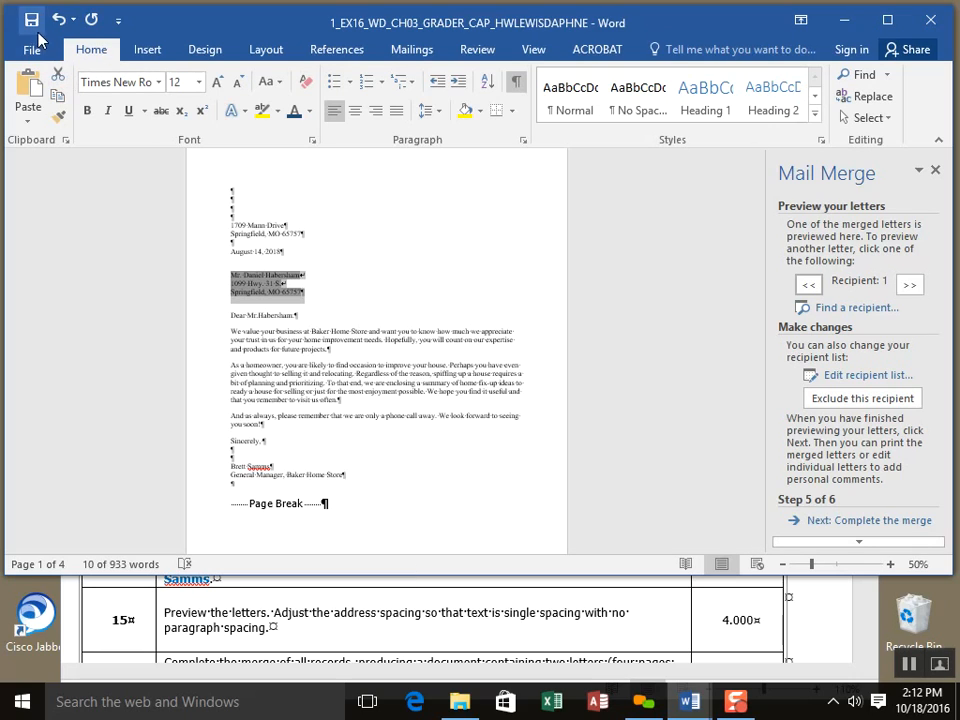
Step: Preview recipient 2, then go back to Step 3 and review the recipient list
{"action": "left_click", "coordinate": [917, 285]}
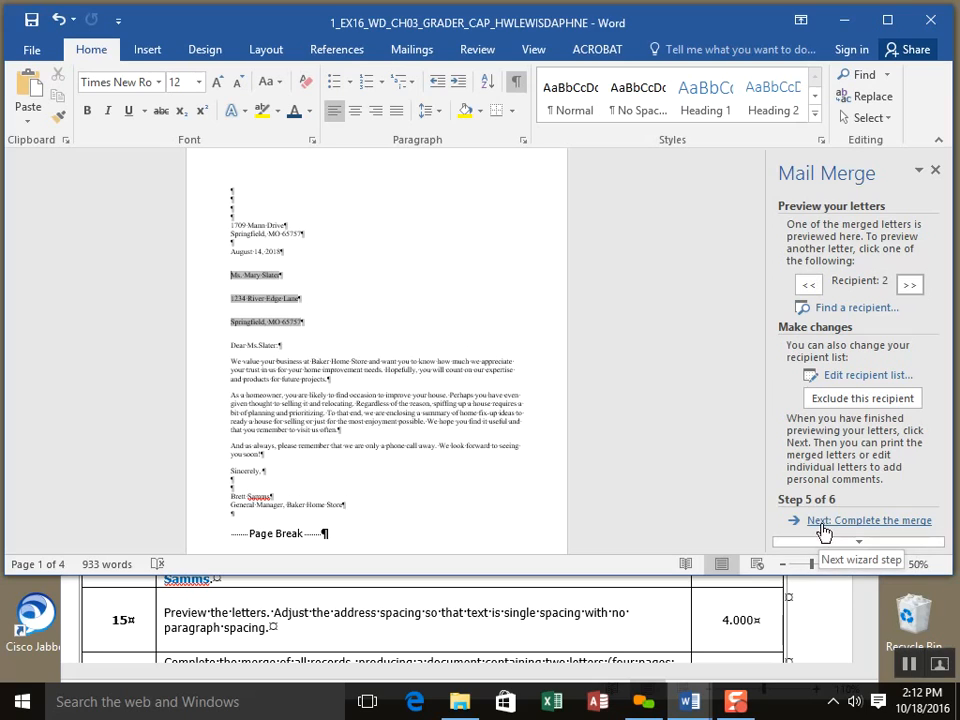
{"action": "left_click_drag", "start_coordinate": [840, 574], "coordinate": [849, 646]}
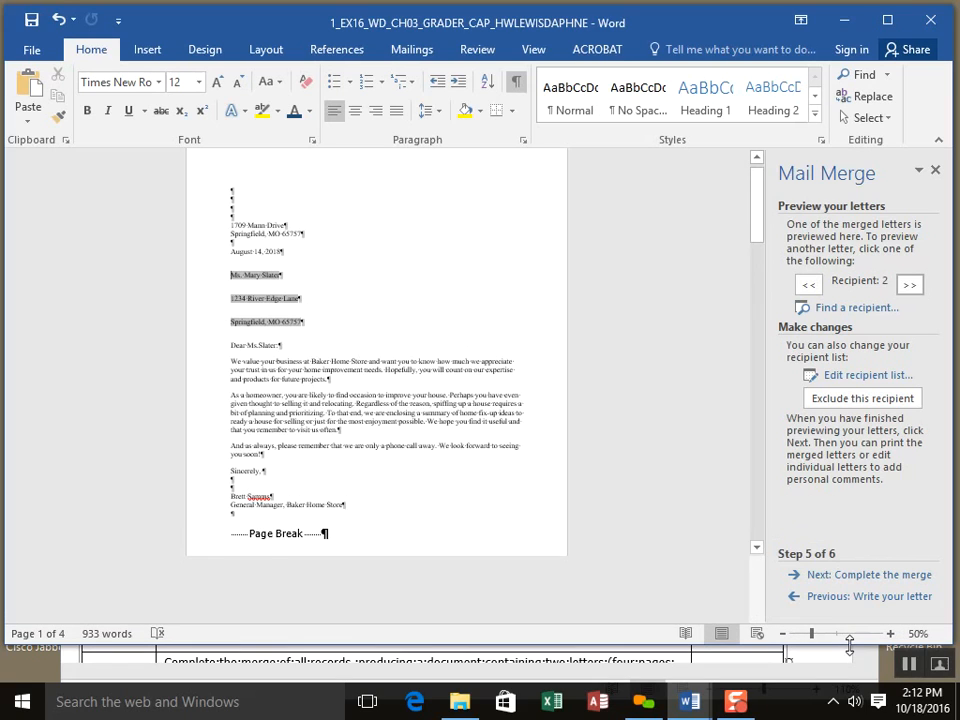
{"action": "left_click", "coordinate": [820, 596]}
{"action": "left_click", "coordinate": [820, 596]}
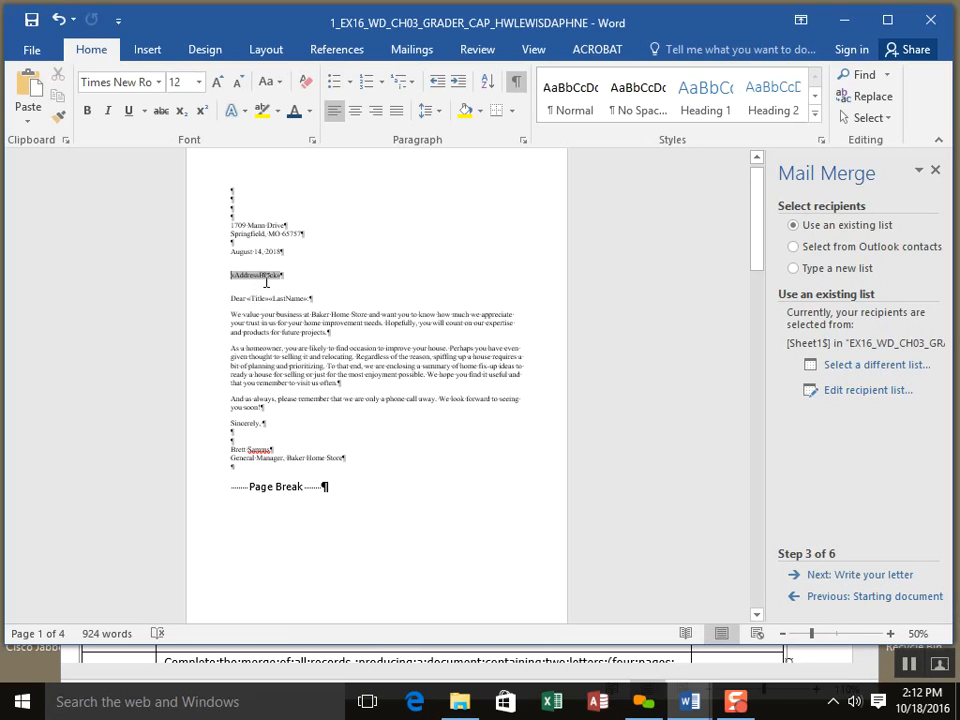
{"action": "left_click", "coordinate": [880, 396]}
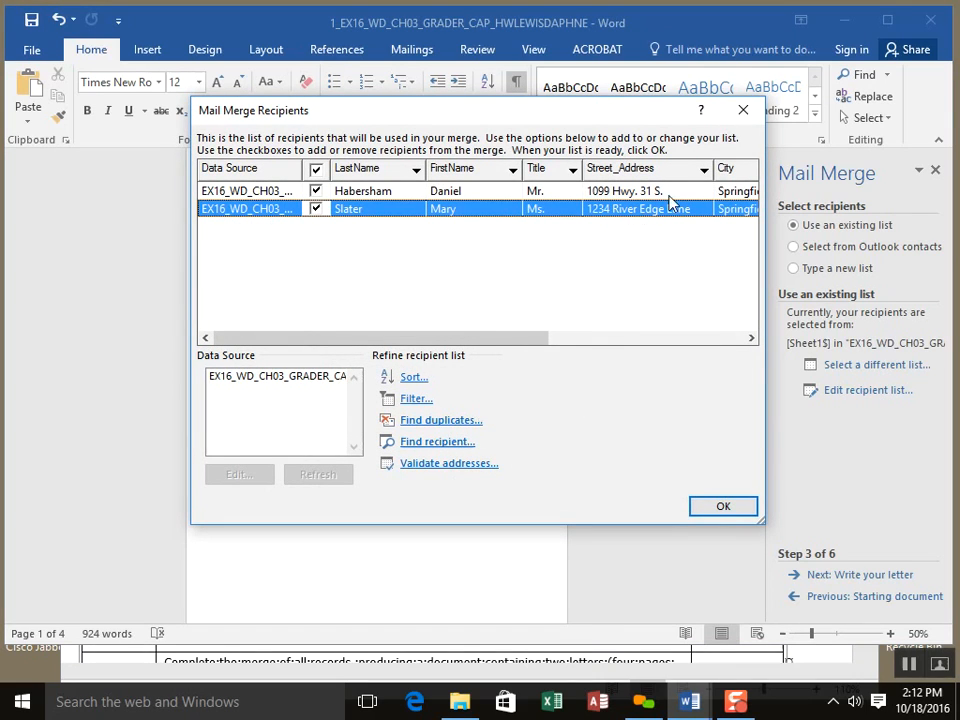
{"action": "left_click", "coordinate": [743, 112]}
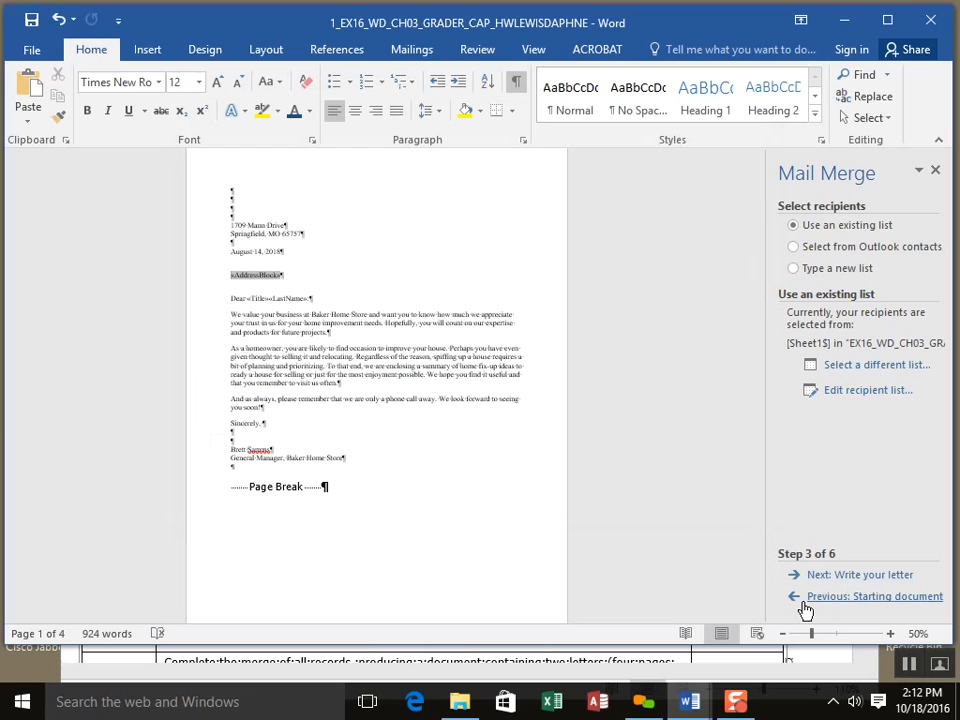
Step: Return the wizard to Step 5, previewing recipient 2's letter
{"action": "left_click_drag", "start_coordinate": [752, 648], "coordinate": [735, 579]}
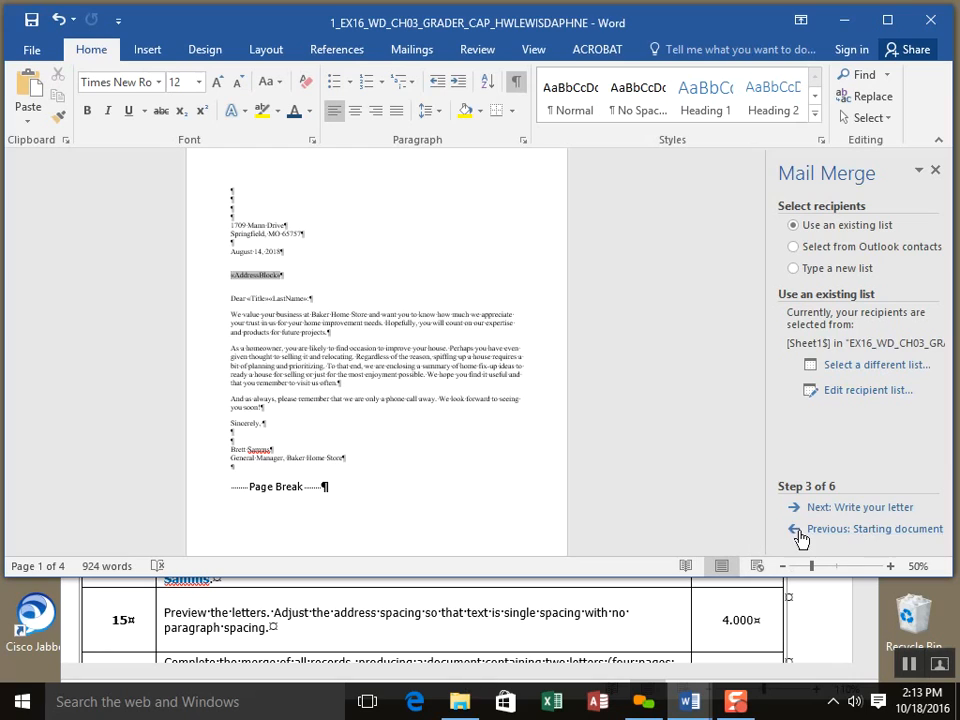
{"action": "left_click", "coordinate": [875, 509]}
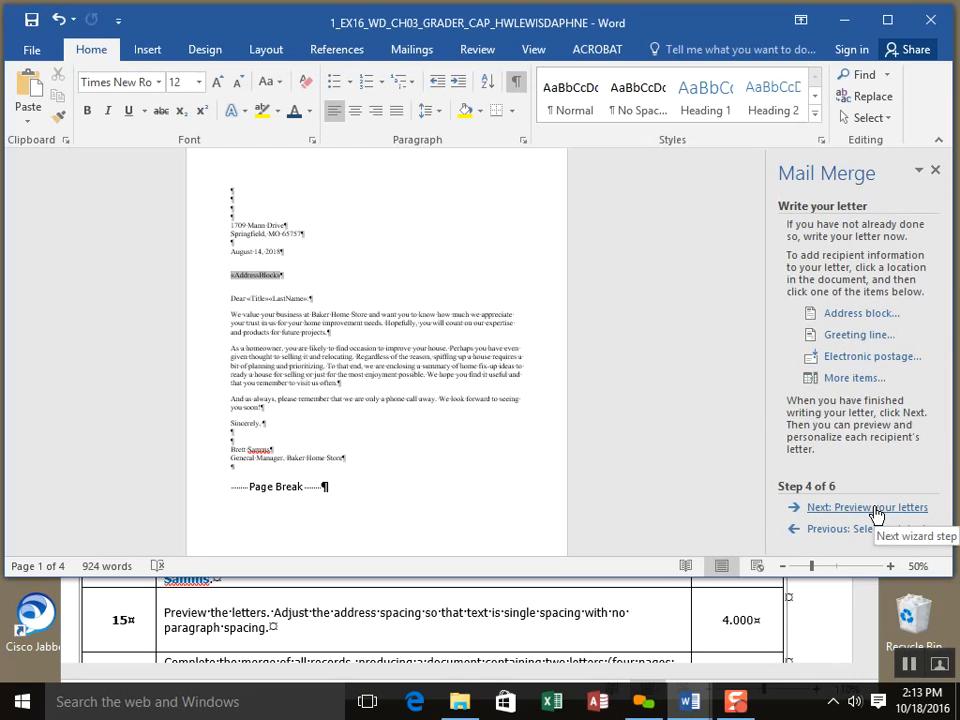
{"action": "left_click", "coordinate": [876, 508]}
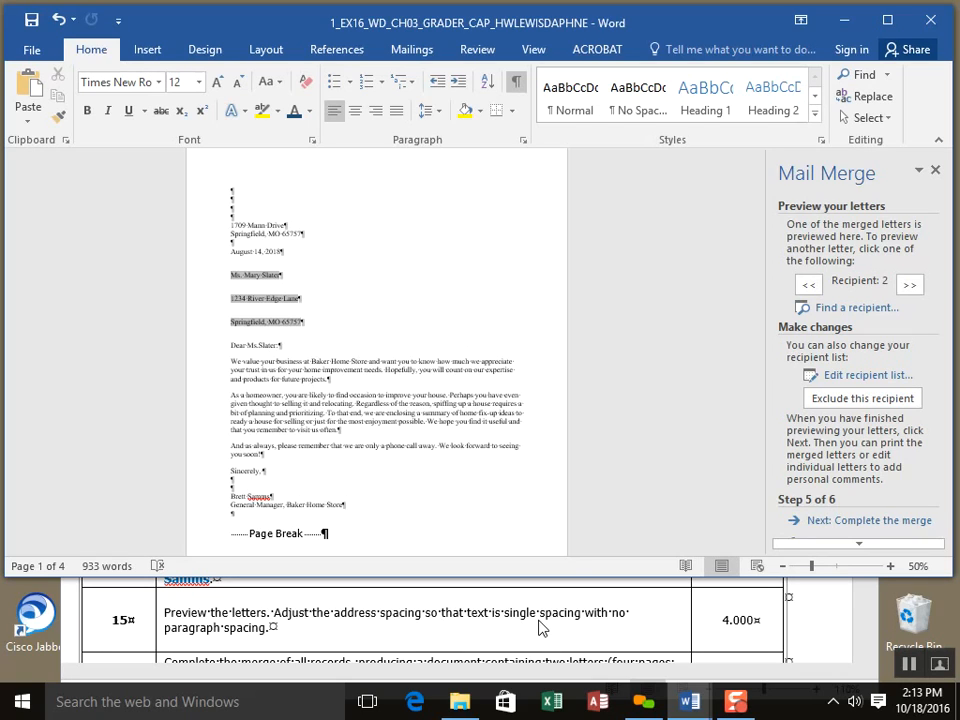
Step: Read task 16 in the instructions, then bring the letter window forward and enlarge it
{"action": "left_click", "coordinate": [840, 636]}
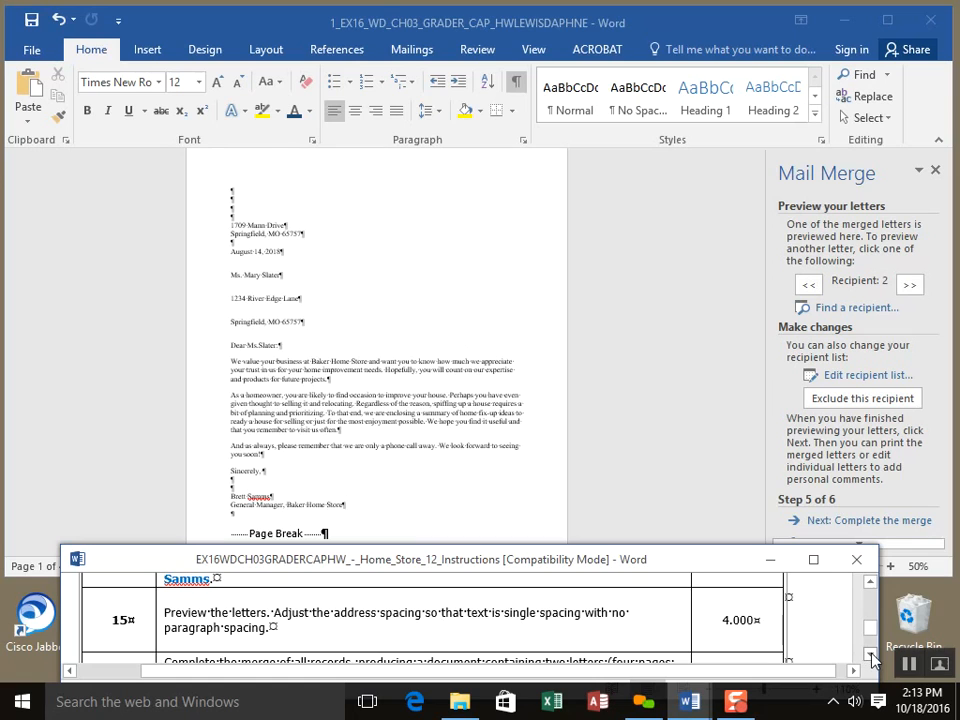
{"action": "left_click", "coordinate": [872, 655]}
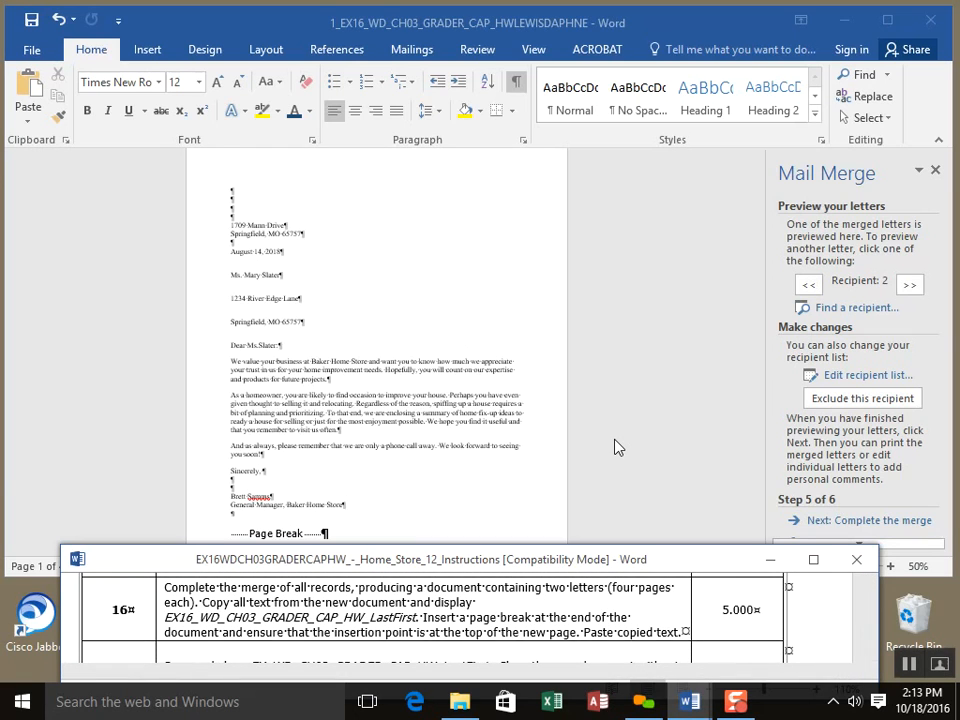
{"action": "left_click_drag", "start_coordinate": [547, 588], "coordinate": [614, 601]}
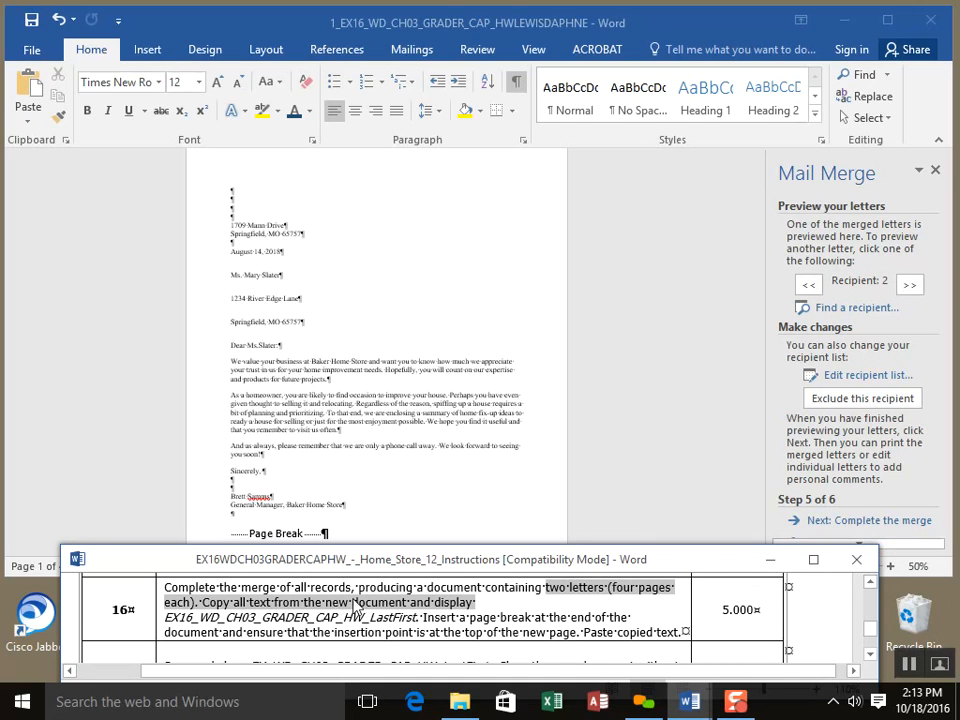
{"action": "left_click", "coordinate": [414, 620]}
{"action": "left_click_drag", "start_coordinate": [173, 620], "coordinate": [697, 634]}
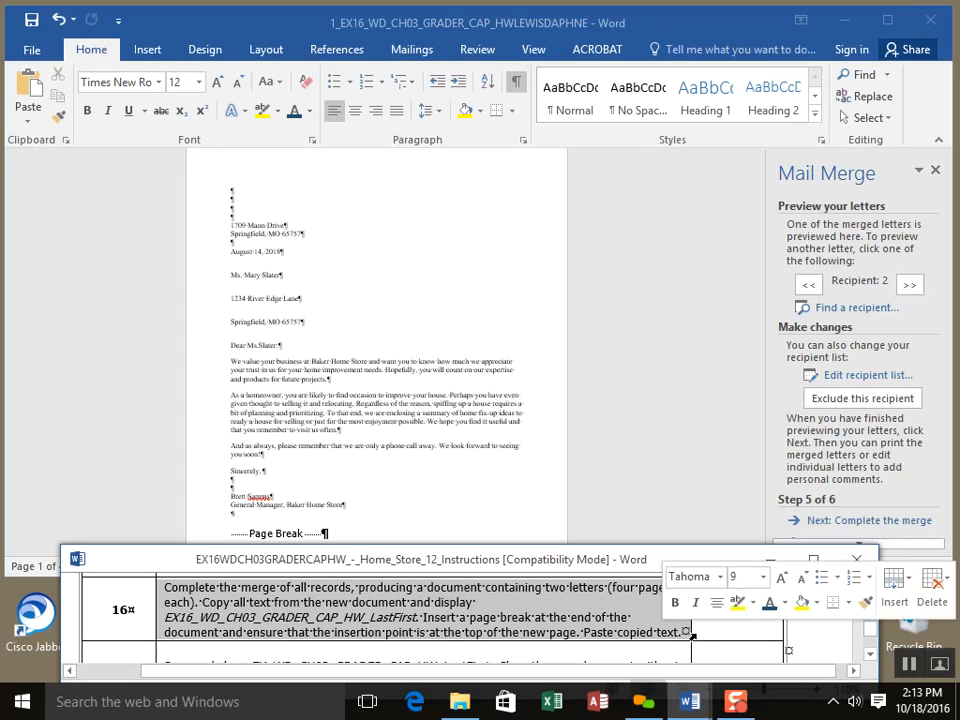
{"action": "left_click", "coordinate": [681, 461]}
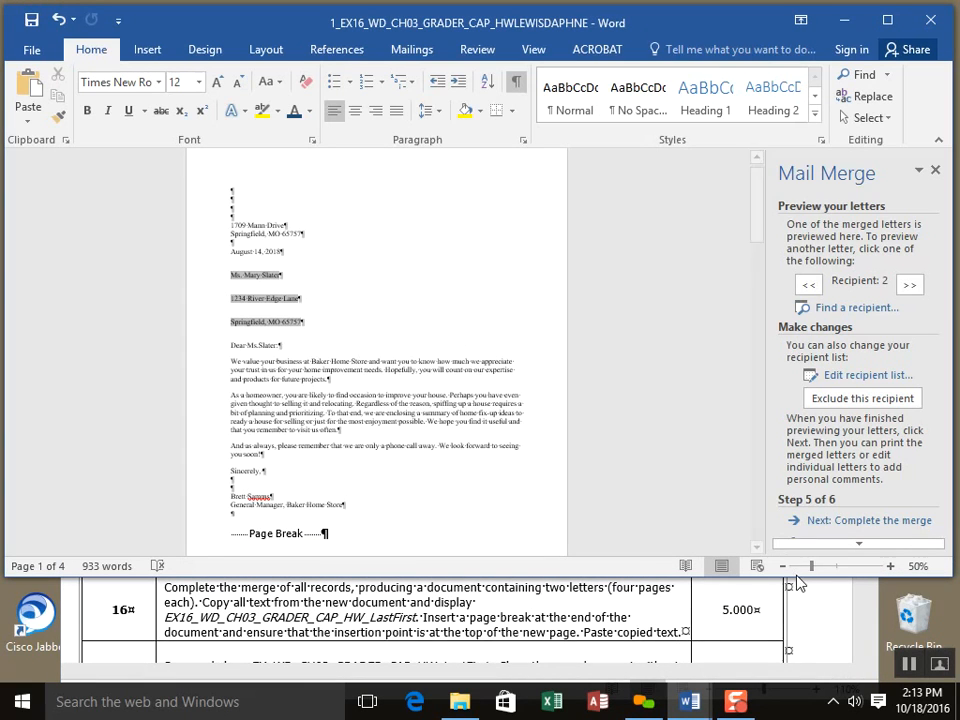
{"action": "left_click_drag", "start_coordinate": [805, 579], "coordinate": [810, 620]}
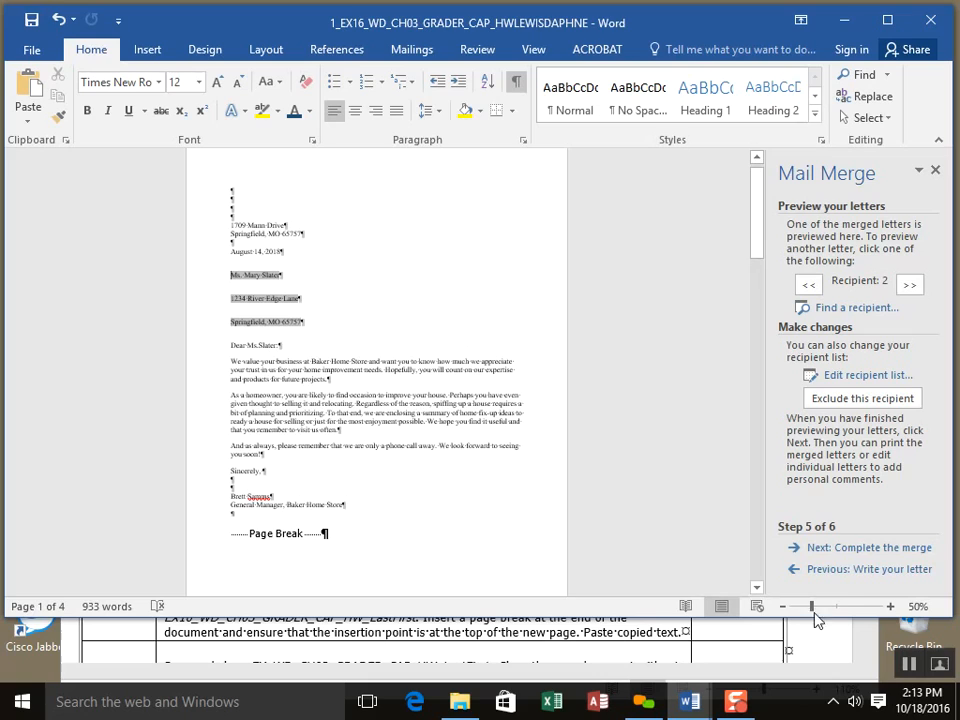
Step: Complete the merge via Edit individual letters, merging All records into new document Letters1
{"action": "left_click", "coordinate": [860, 548]}
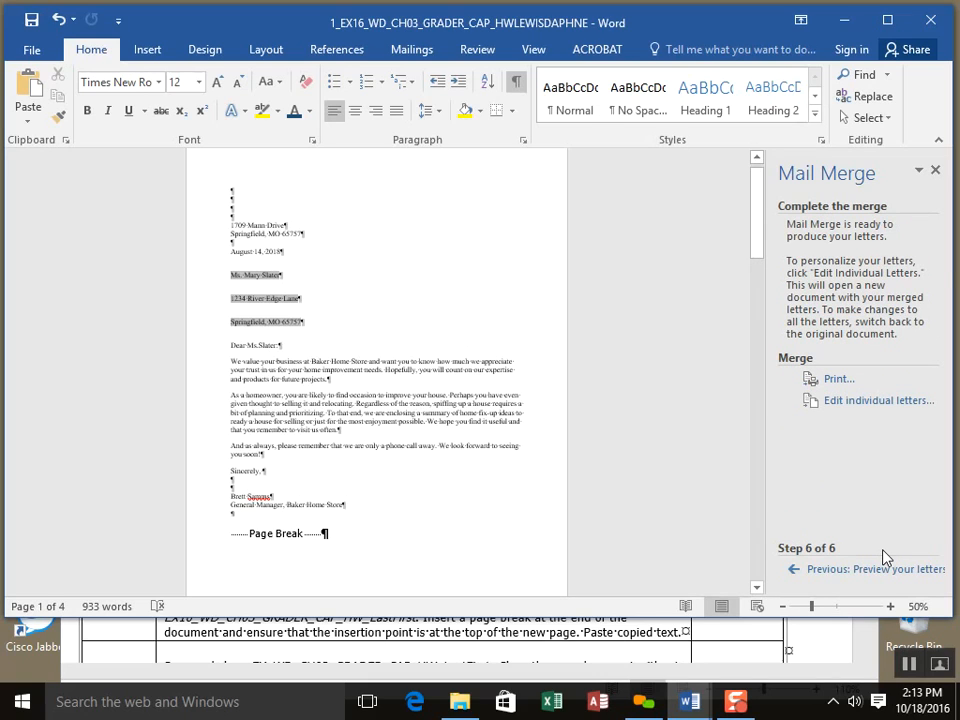
{"action": "left_click", "coordinate": [850, 403]}
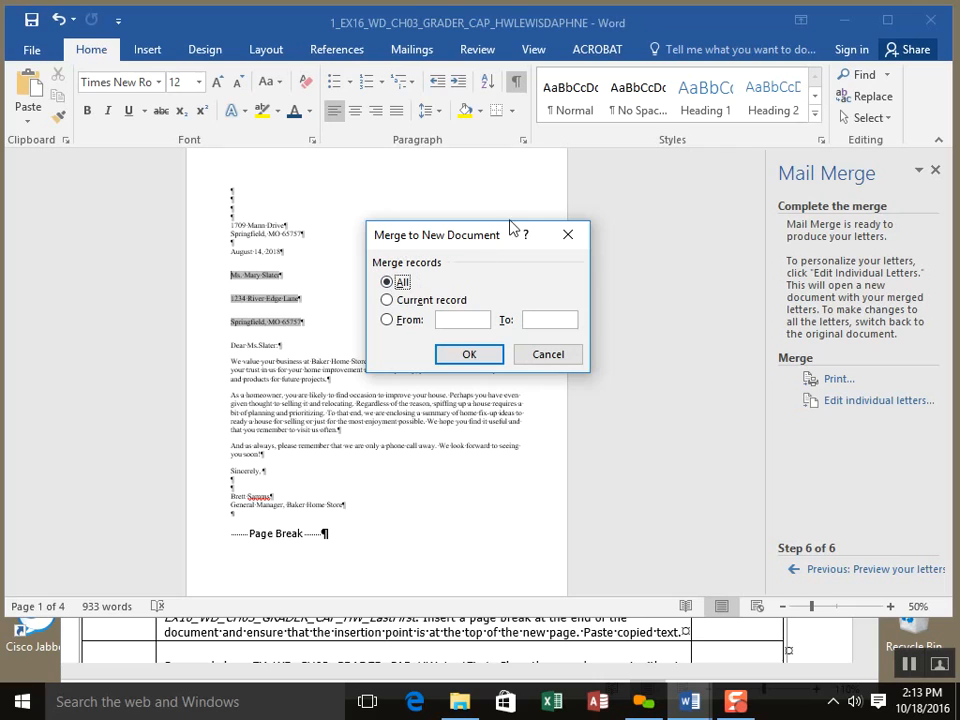
{"action": "left_click_drag", "start_coordinate": [510, 228], "coordinate": [561, 314]}
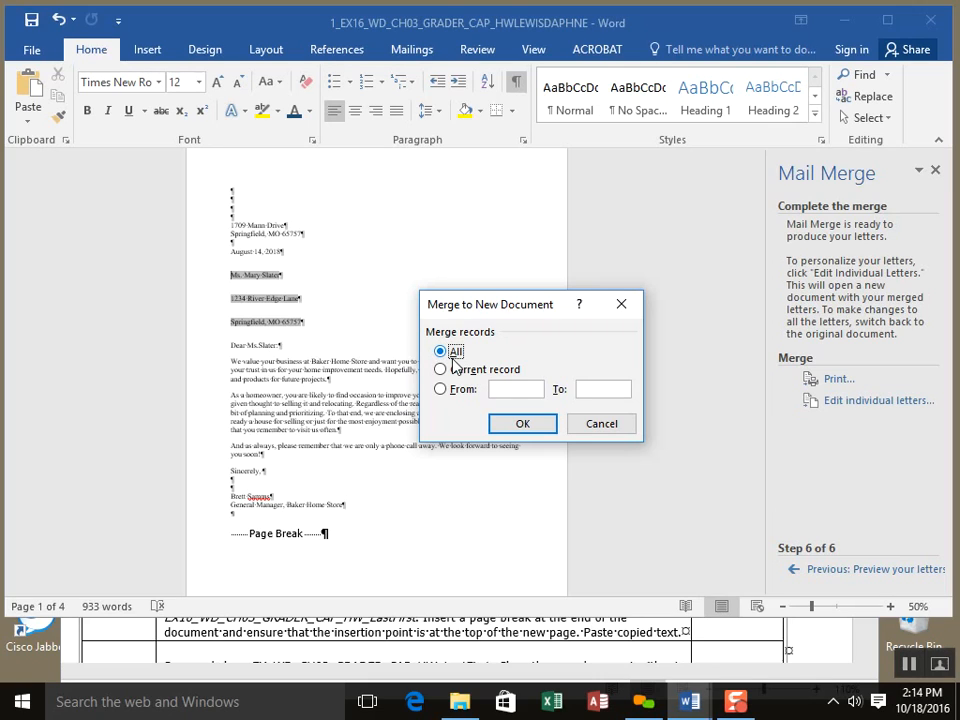
{"action": "left_click", "coordinate": [521, 425]}
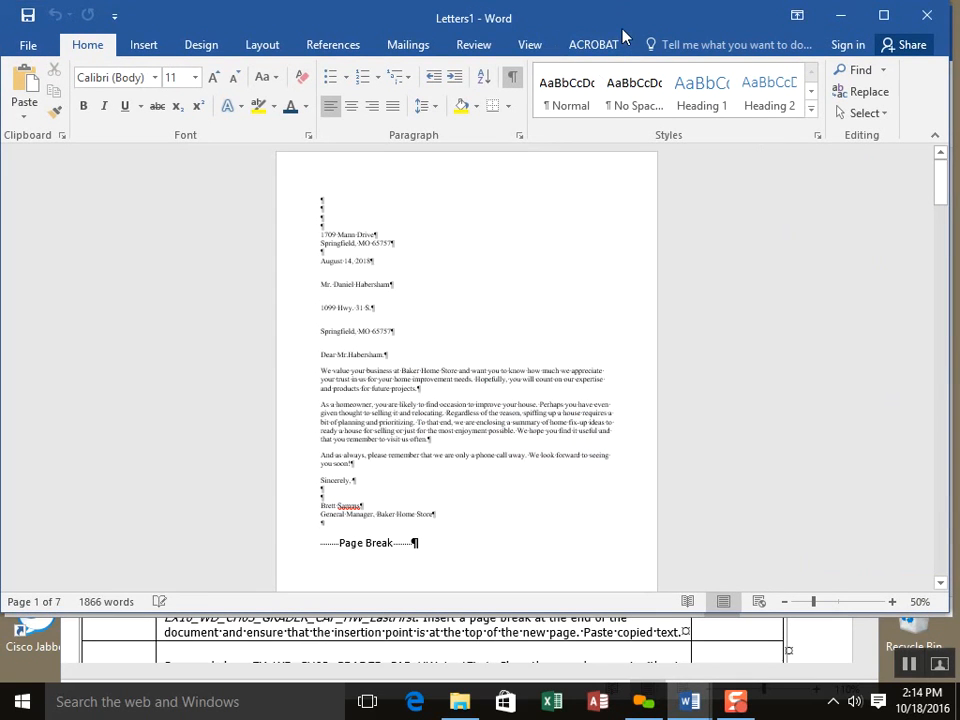
Step: Select all the merged letters in Letters1 and cut them, leaving it empty
{"action": "left_click_drag", "start_coordinate": [621, 28], "coordinate": [671, 208]}
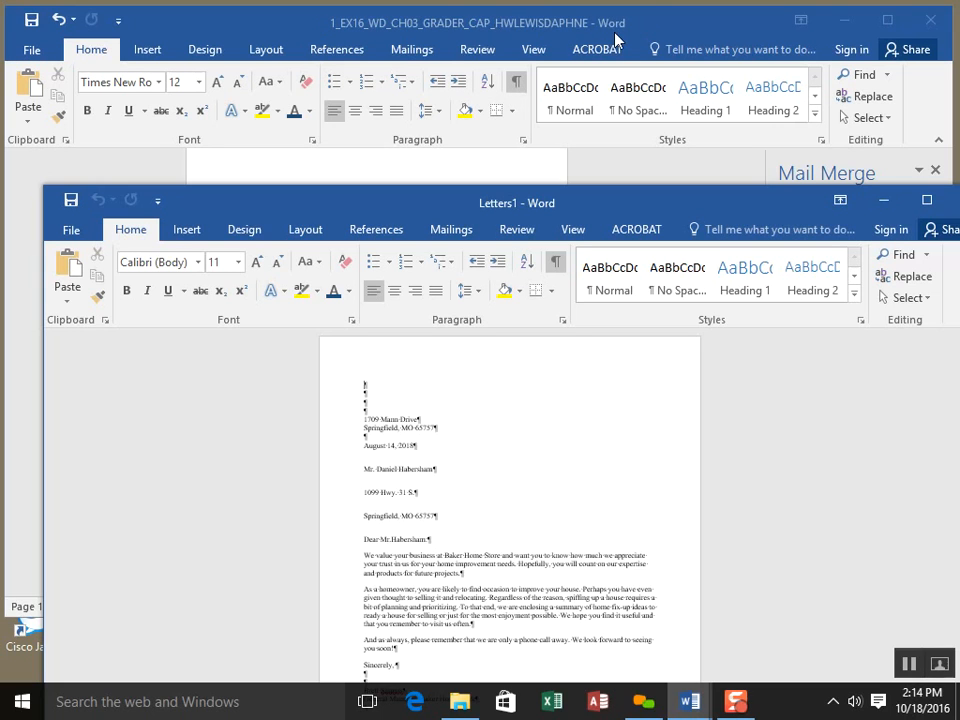
{"action": "left_click_drag", "start_coordinate": [648, 197], "coordinate": [639, 95]}
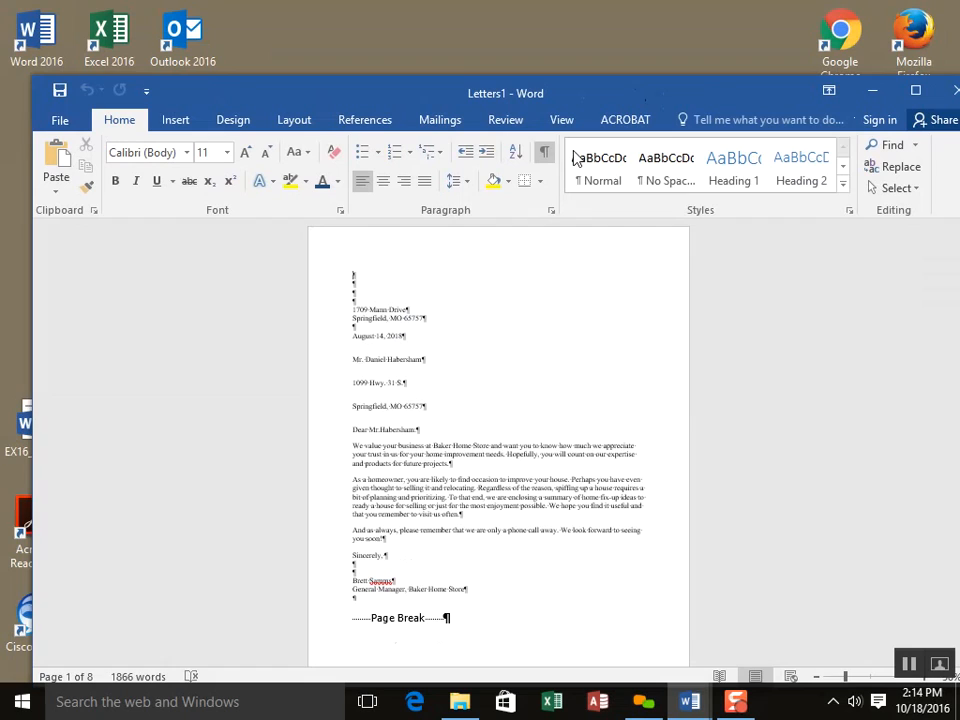
{"action": "left_click", "coordinate": [452, 327]}
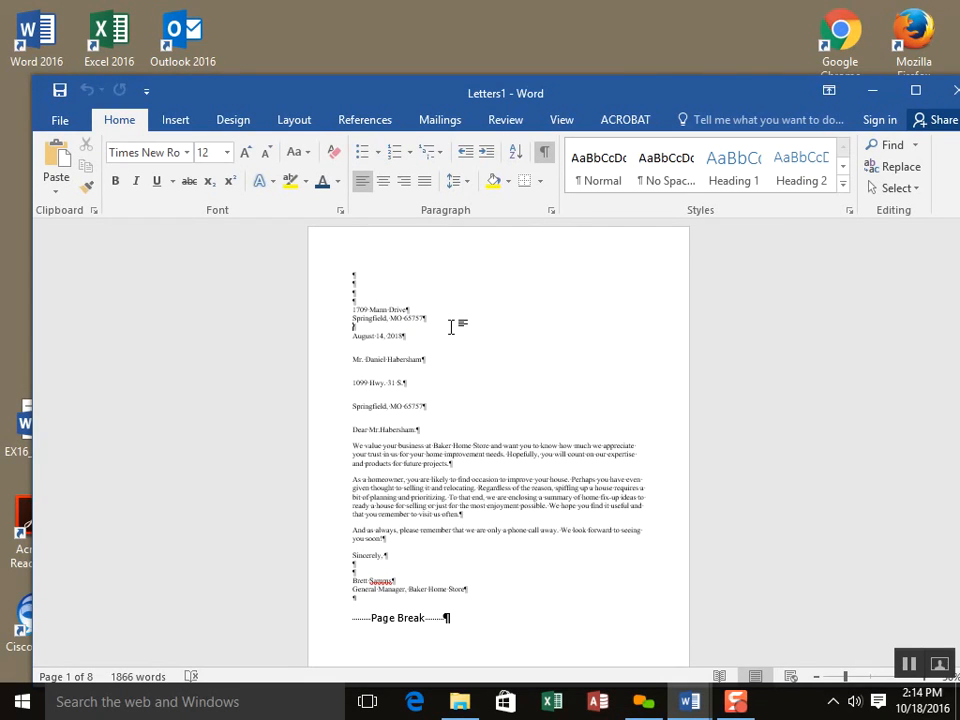
{"action": "key", "text": "ctrl+a"}
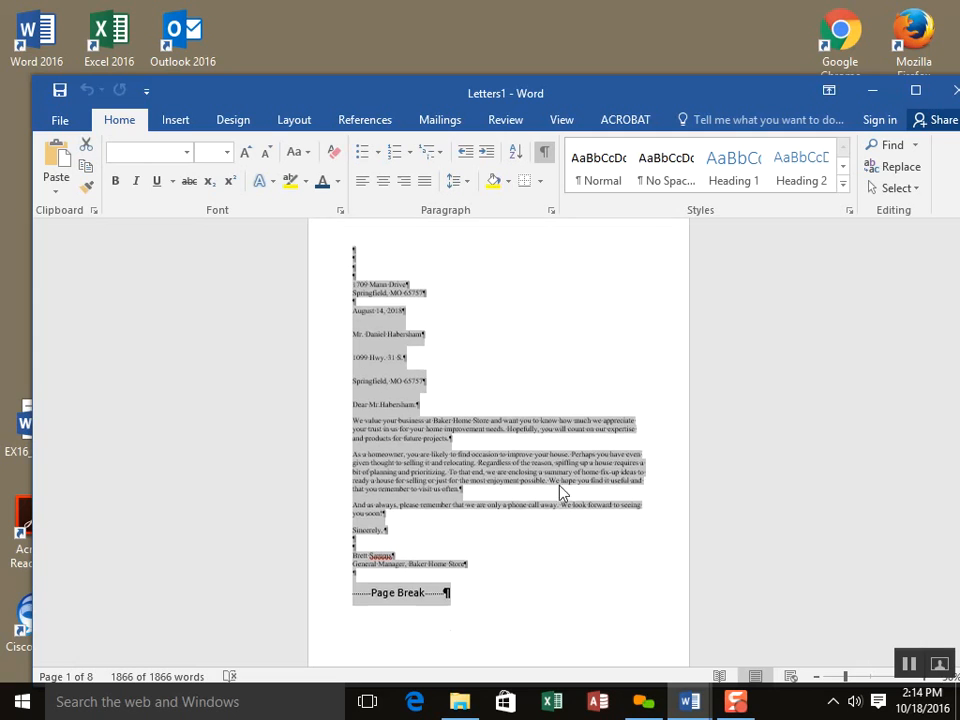
{"action": "scroll", "coordinate": [561, 484], "scroll_direction": "down", "scroll_amount": 6}
{"action": "scroll", "coordinate": [561, 492], "scroll_direction": "down", "scroll_amount": 10}
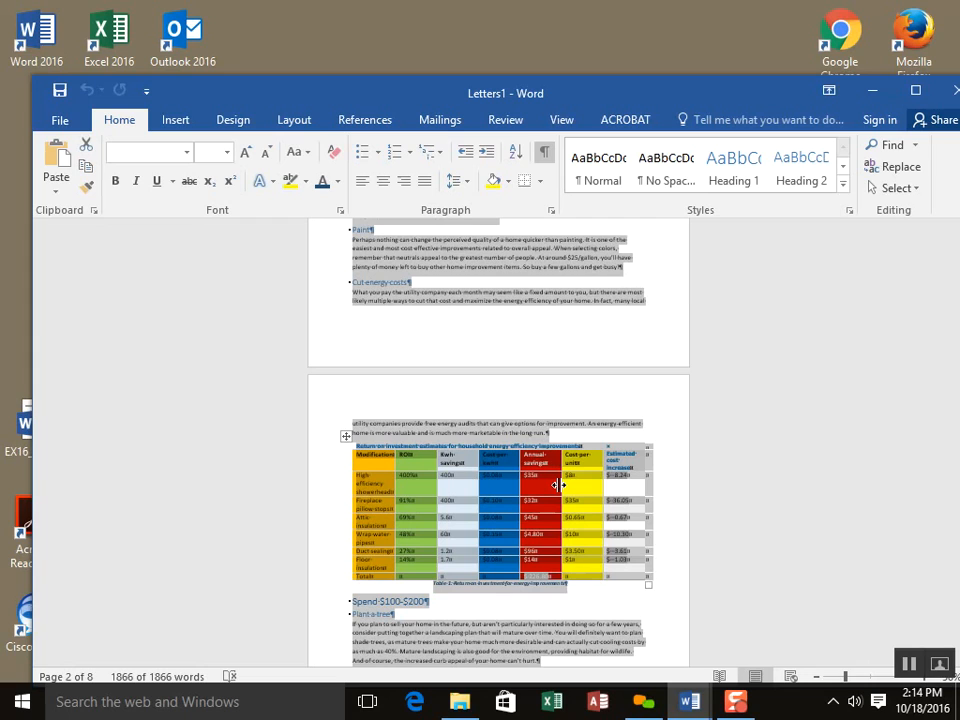
{"action": "key", "text": "Delete"}
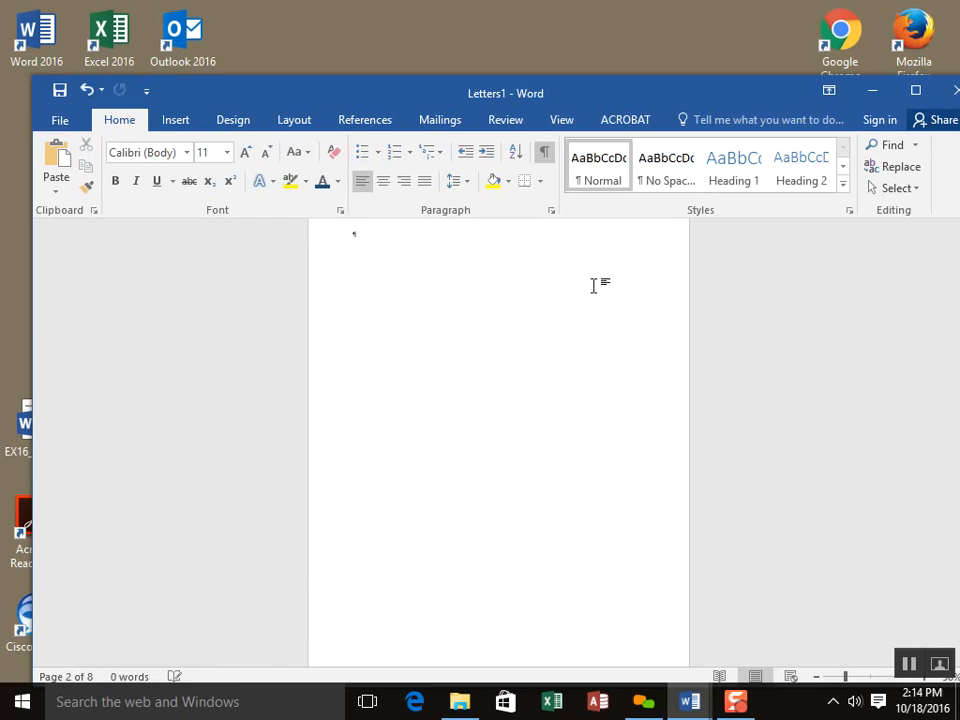
Step: Minimize Letters1 and switch back to the 1_EX16_WD_CH03 main document
{"action": "left_click", "coordinate": [871, 91]}
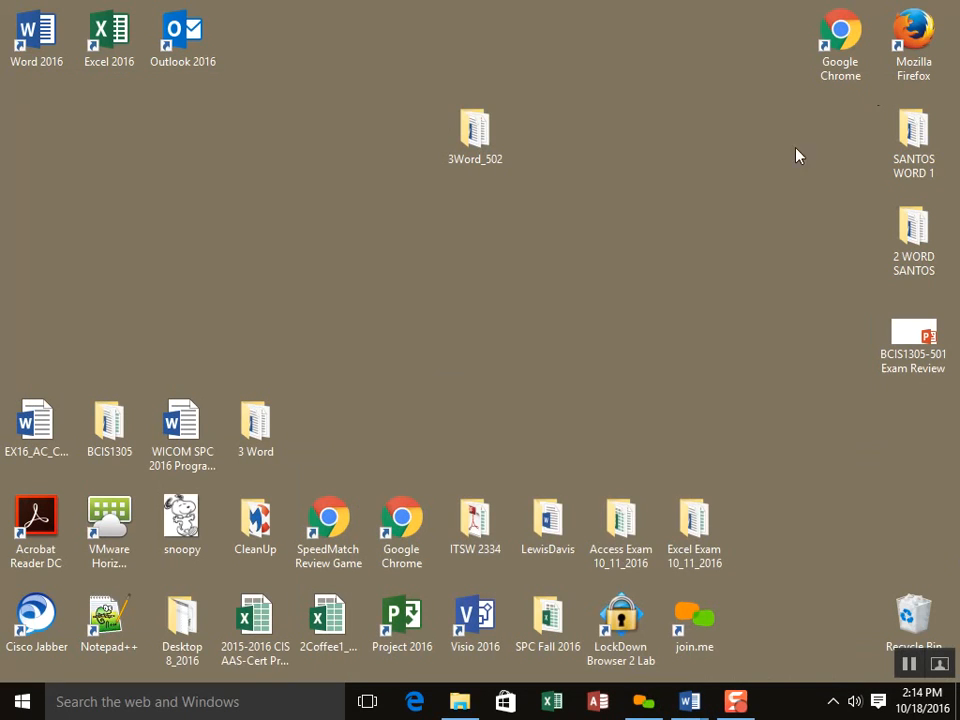
{"action": "mouse_move", "coordinate": [690, 705]}
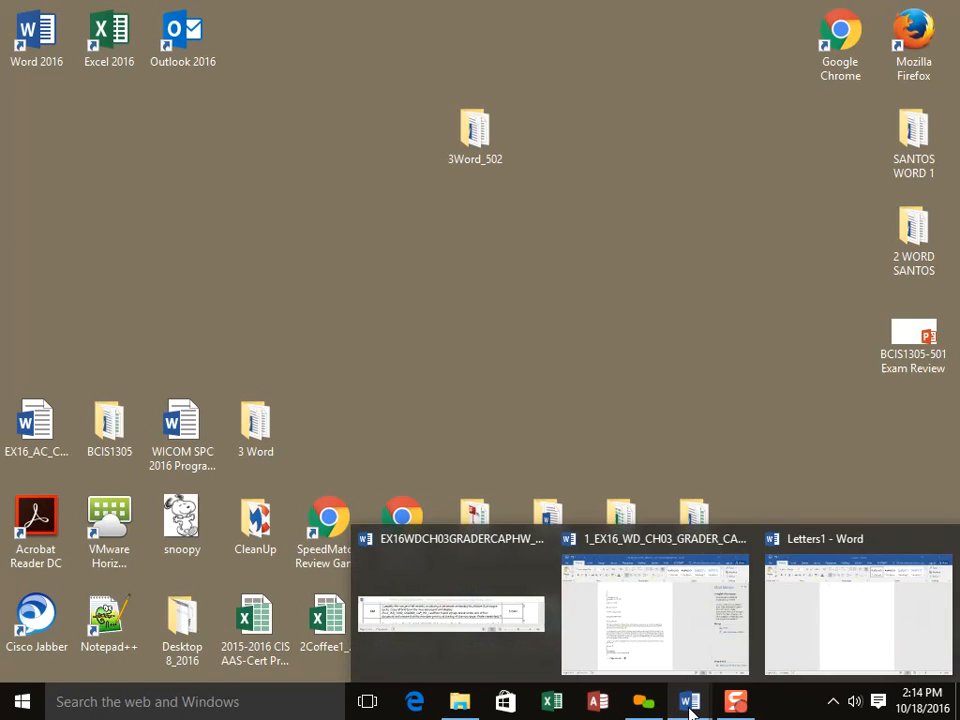
{"action": "left_click", "coordinate": [643, 622]}
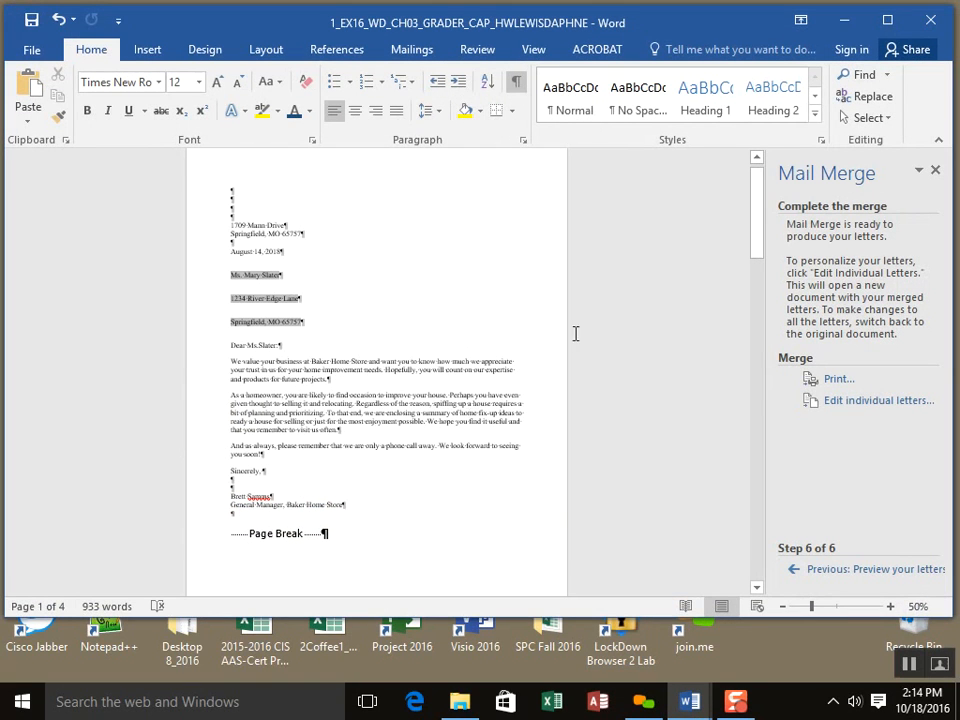
Step: Paste the merged letters after the page break on the last page, growing the document to 12 pages
{"action": "left_click_drag", "start_coordinate": [755, 255], "coordinate": [759, 581]}
{"action": "left_click", "coordinate": [460, 200]}
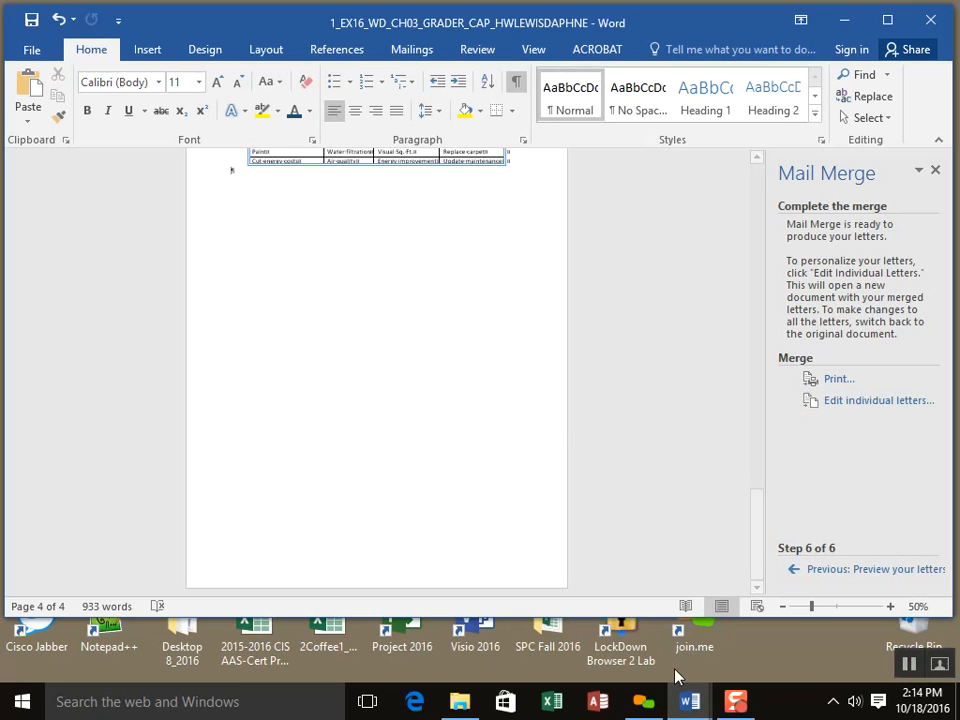
{"action": "mouse_move", "coordinate": [693, 708]}
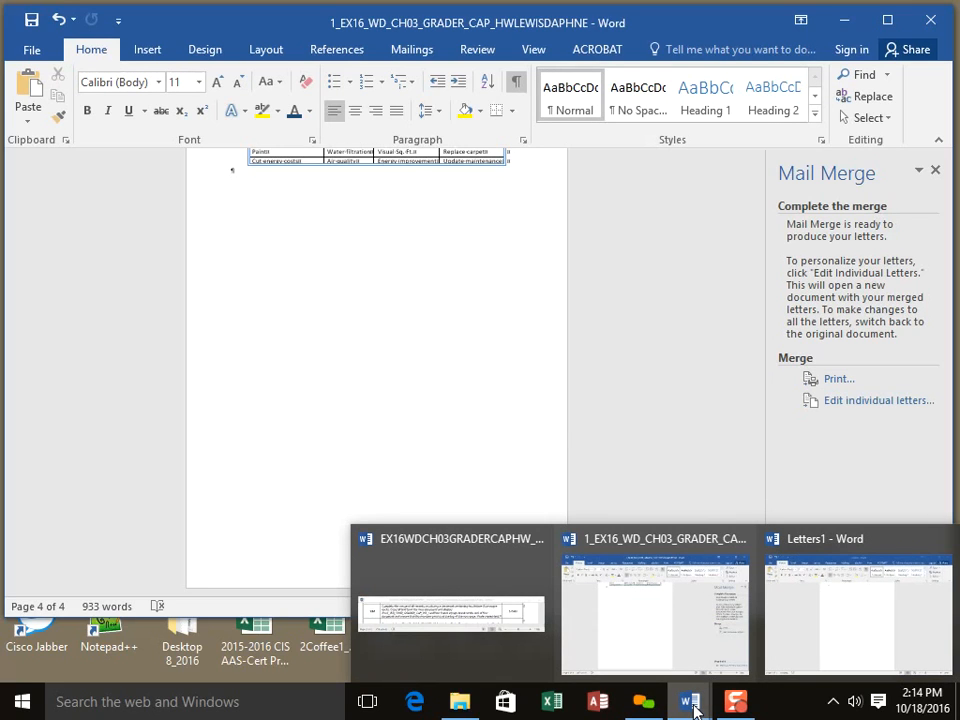
{"action": "left_click", "coordinate": [600, 664]}
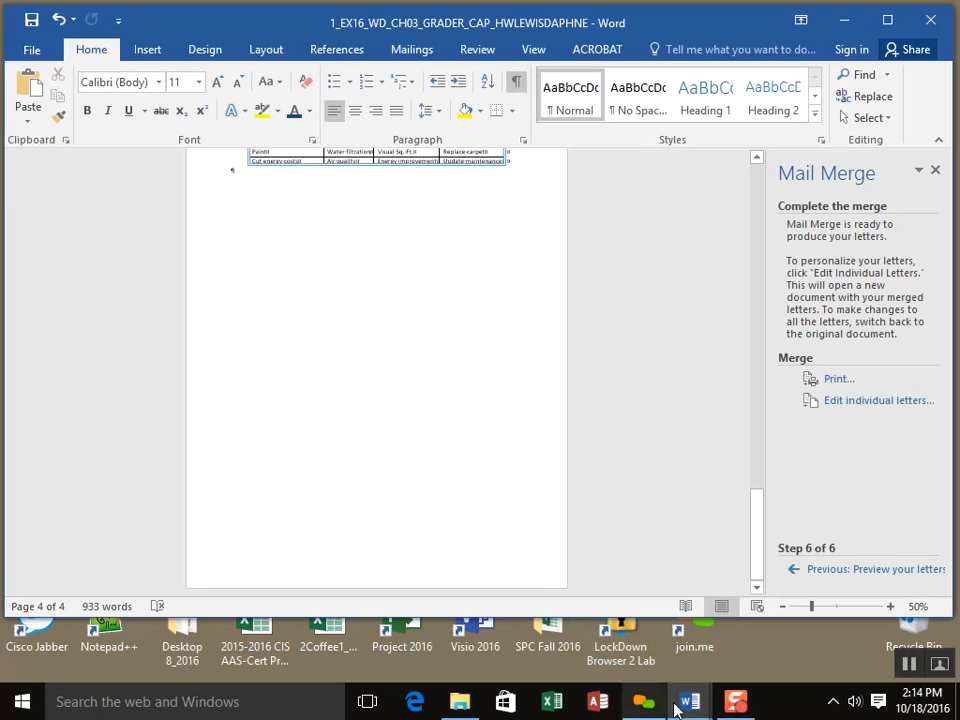
{"action": "mouse_move", "coordinate": [686, 712]}
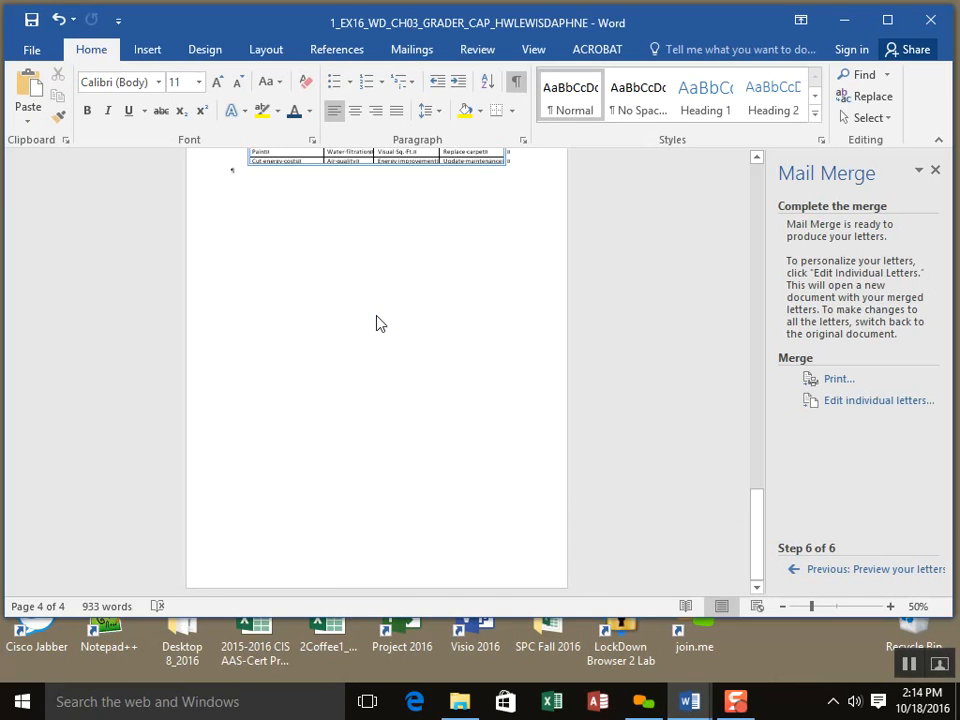
{"action": "key", "text": "ctrl+z"}
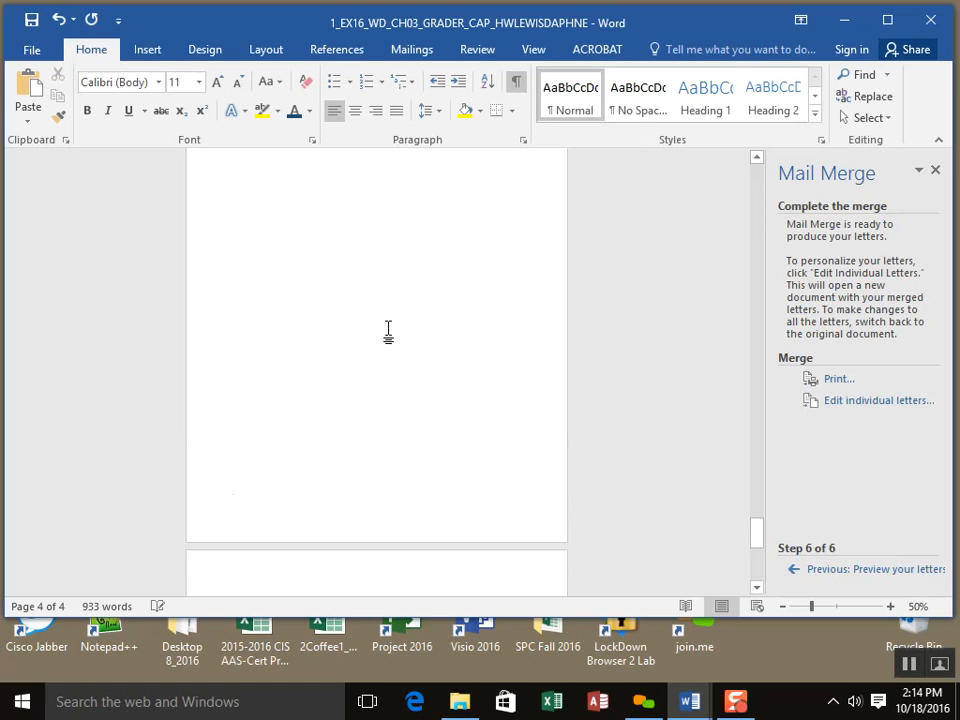
{"action": "scroll", "coordinate": [388, 332], "scroll_direction": "up", "scroll_amount": 10}
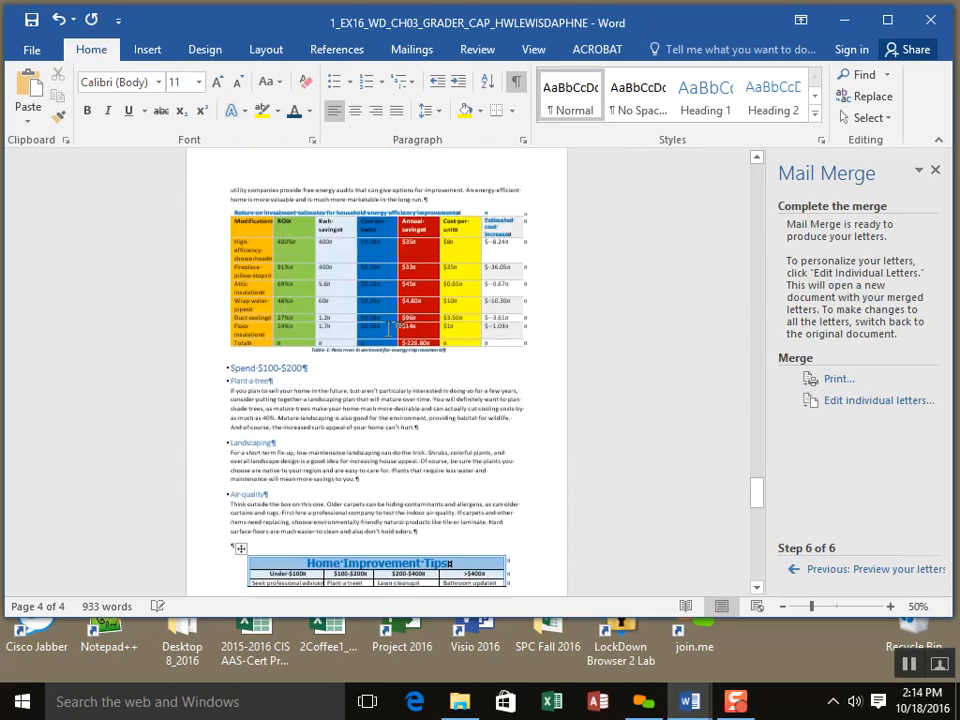
{"action": "scroll", "coordinate": [391, 328], "scroll_direction": "up", "scroll_amount": 10}
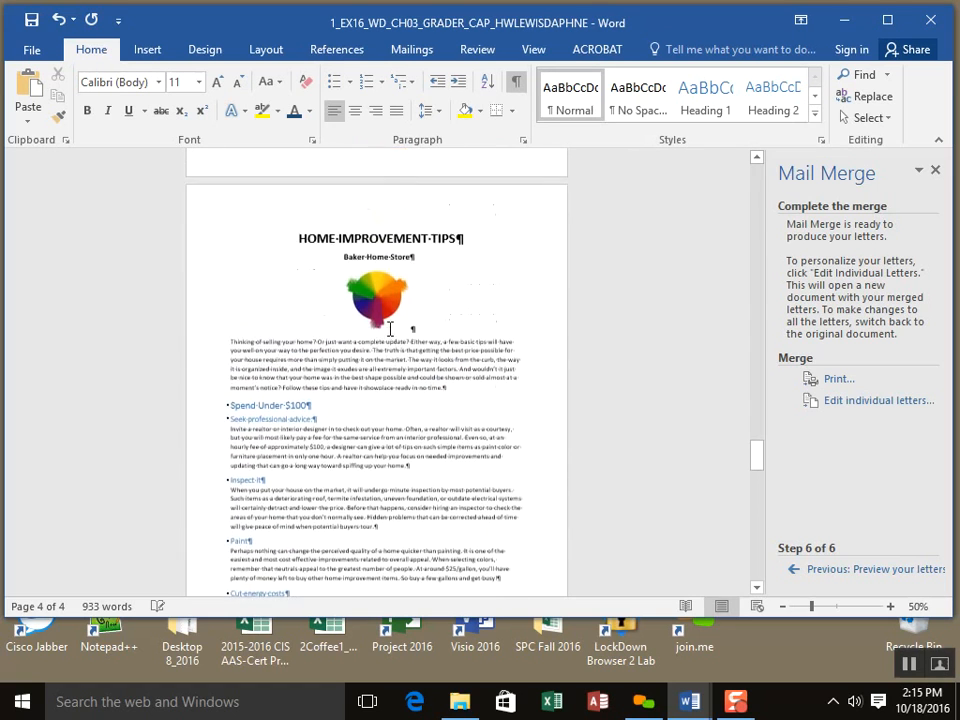
{"action": "scroll", "coordinate": [390, 328], "scroll_direction": "up", "scroll_amount": 10}
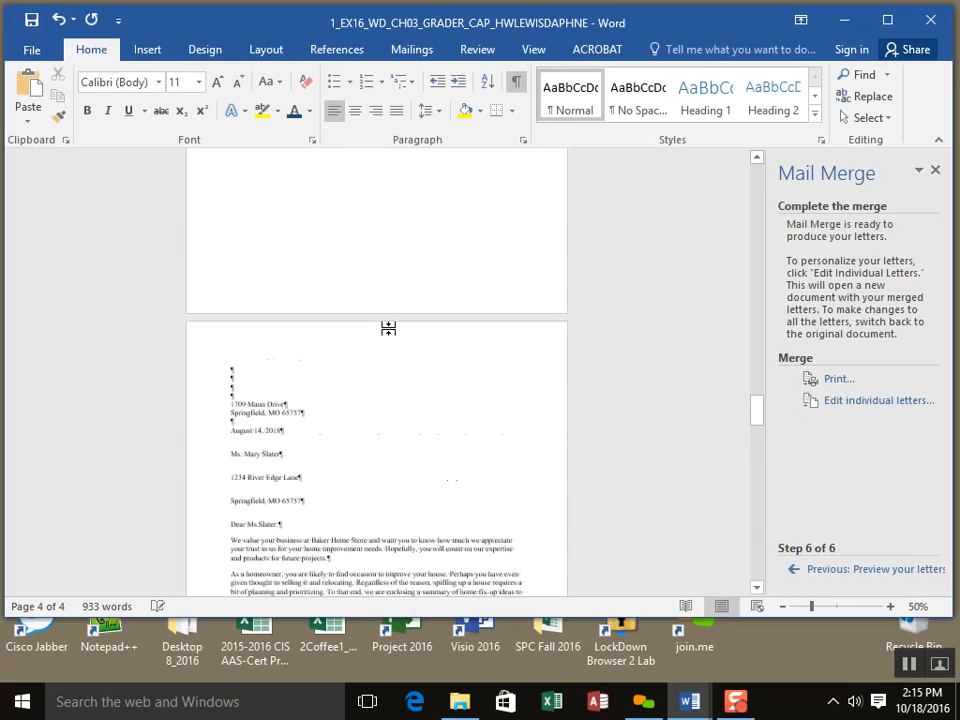
{"action": "scroll", "coordinate": [388, 328], "scroll_direction": "up", "scroll_amount": 10}
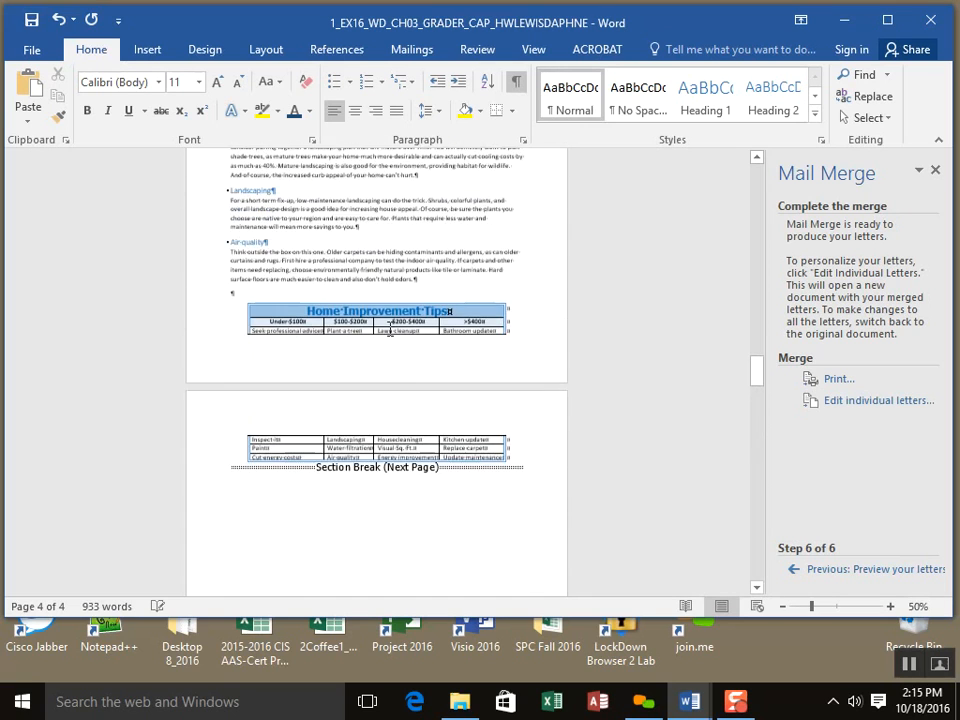
{"action": "scroll", "coordinate": [390, 330], "scroll_direction": "up", "scroll_amount": 5}
{"action": "scroll", "coordinate": [408, 290], "scroll_direction": "up", "scroll_amount": 10}
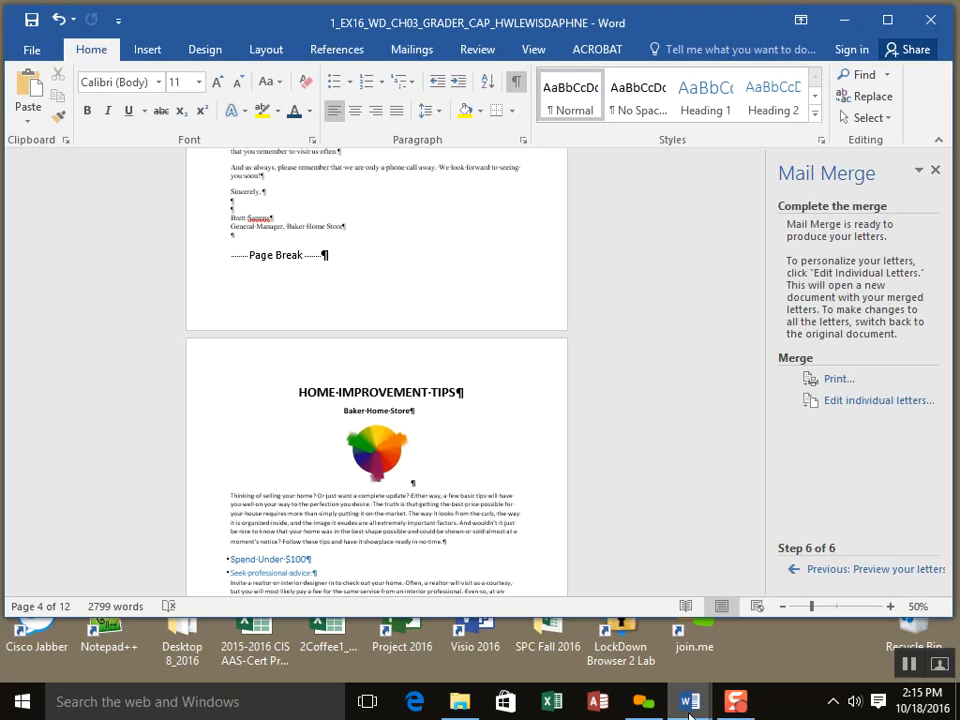
{"action": "mouse_move", "coordinate": [689, 714]}
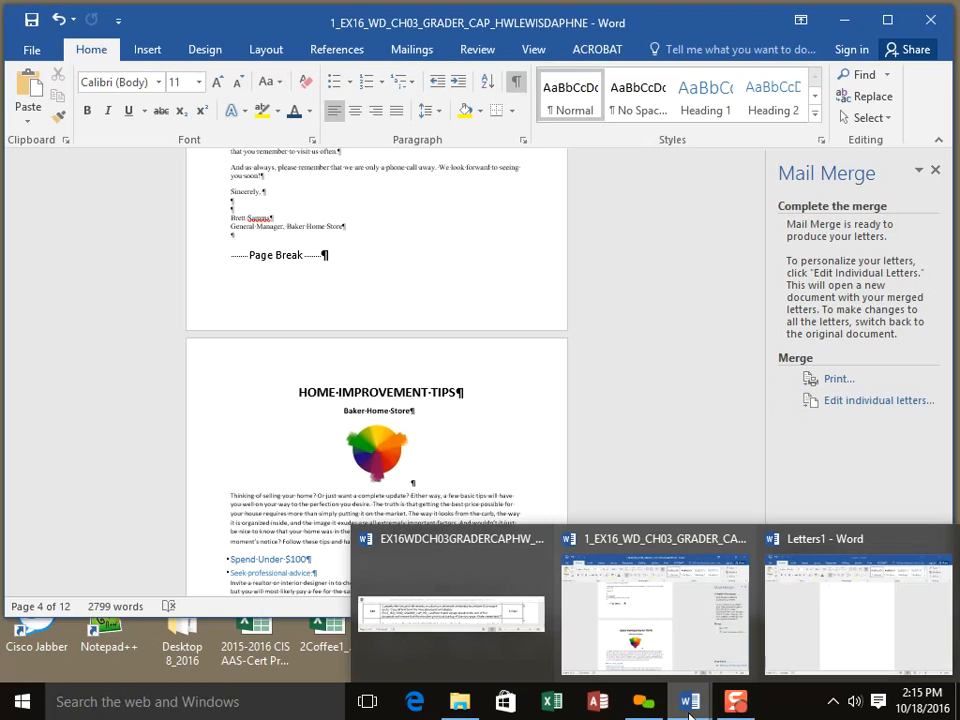
{"action": "left_click", "coordinate": [465, 621]}
{"action": "left_click", "coordinate": [283, 636]}
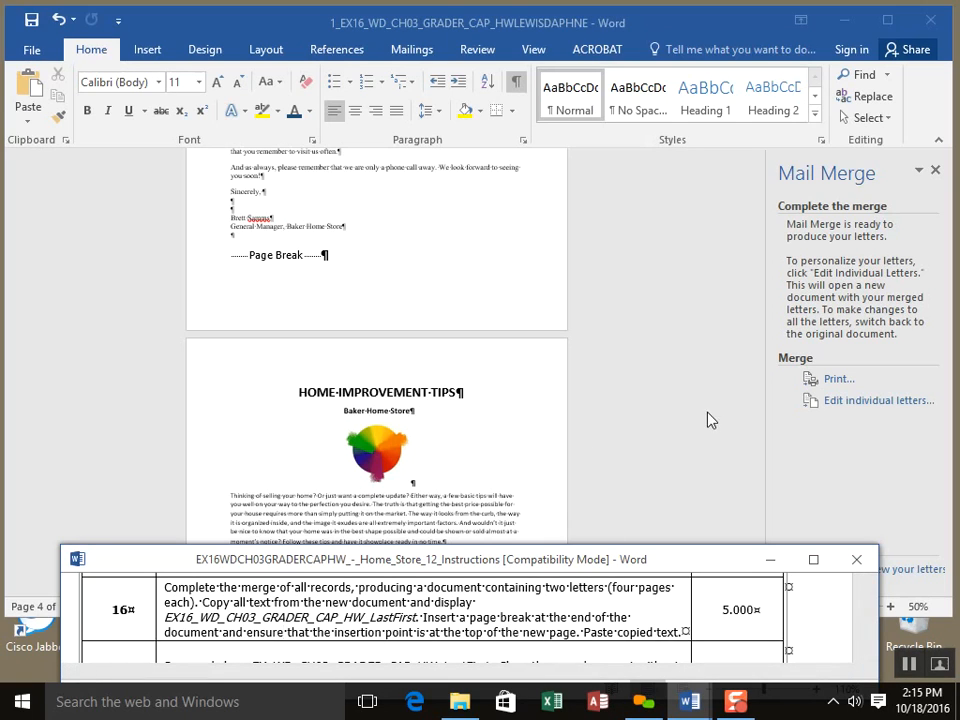
{"action": "left_click", "coordinate": [57, 22]}
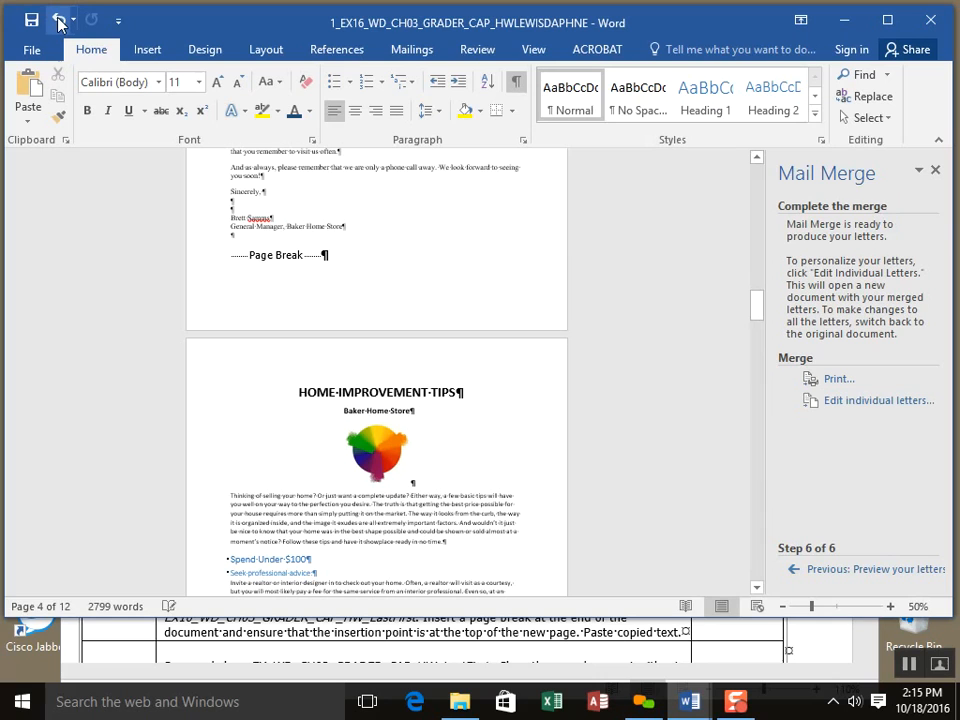
Step: Place the insertion point at the start of the letter page in the main document
{"action": "scroll", "coordinate": [354, 311], "scroll_direction": "up", "scroll_amount": 6}
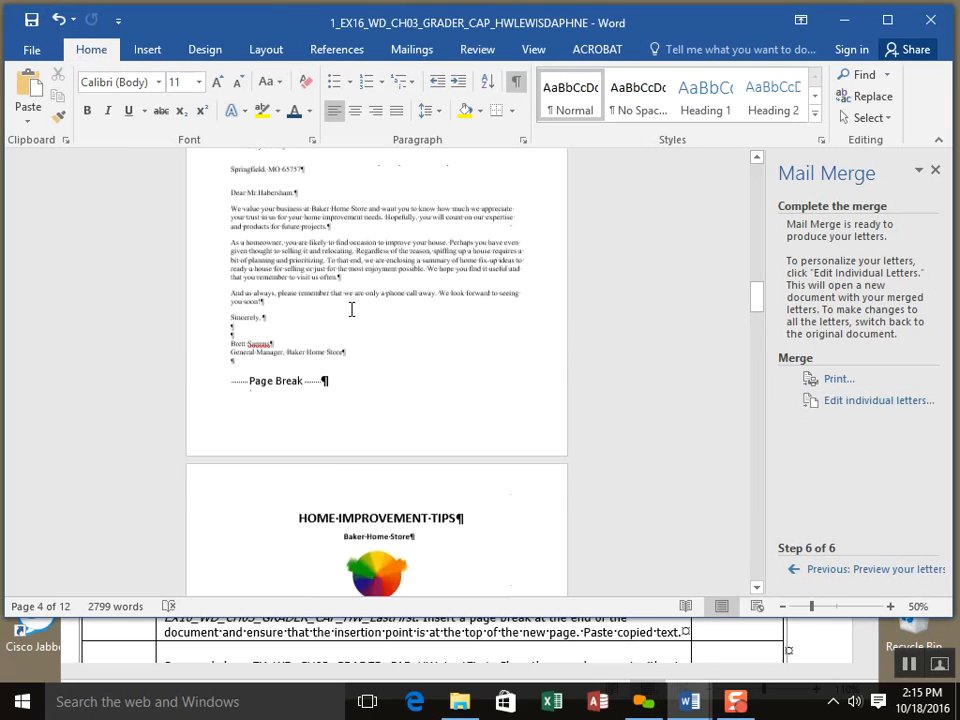
{"action": "left_click_drag", "start_coordinate": [763, 296], "coordinate": [766, 140]}
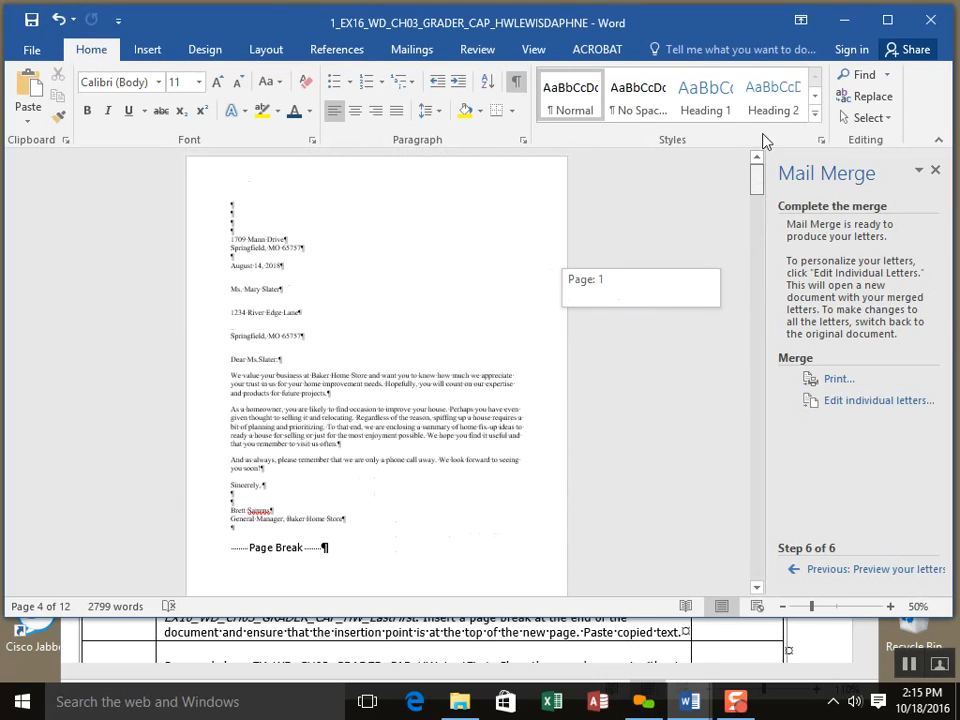
{"action": "scroll", "coordinate": [507, 339], "scroll_direction": "down", "scroll_amount": 5}
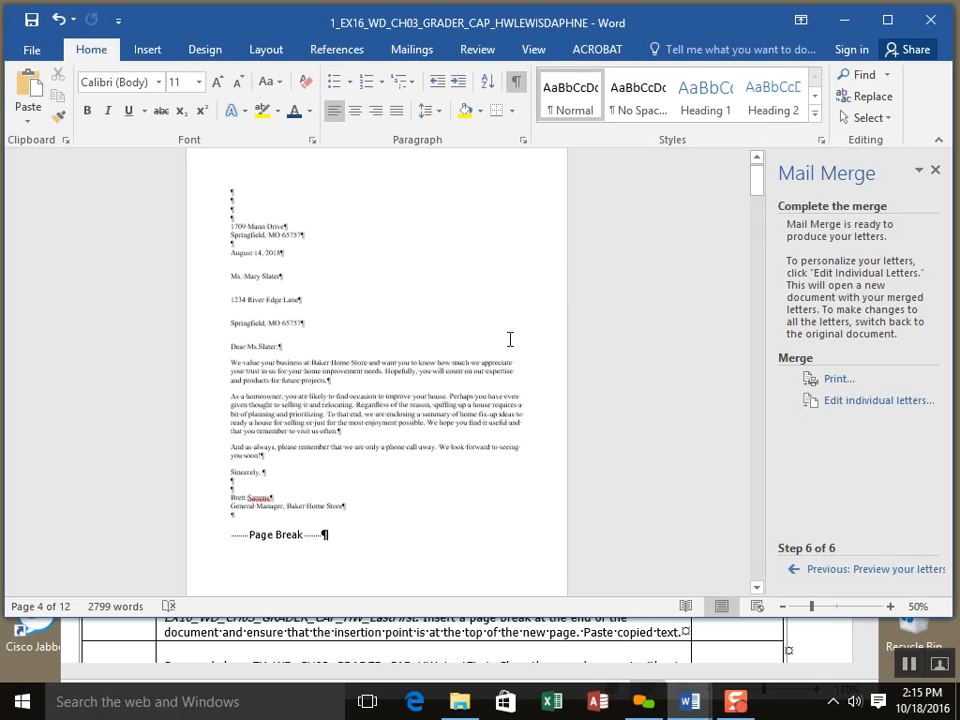
{"action": "scroll", "coordinate": [507, 339], "scroll_direction": "down", "scroll_amount": 7}
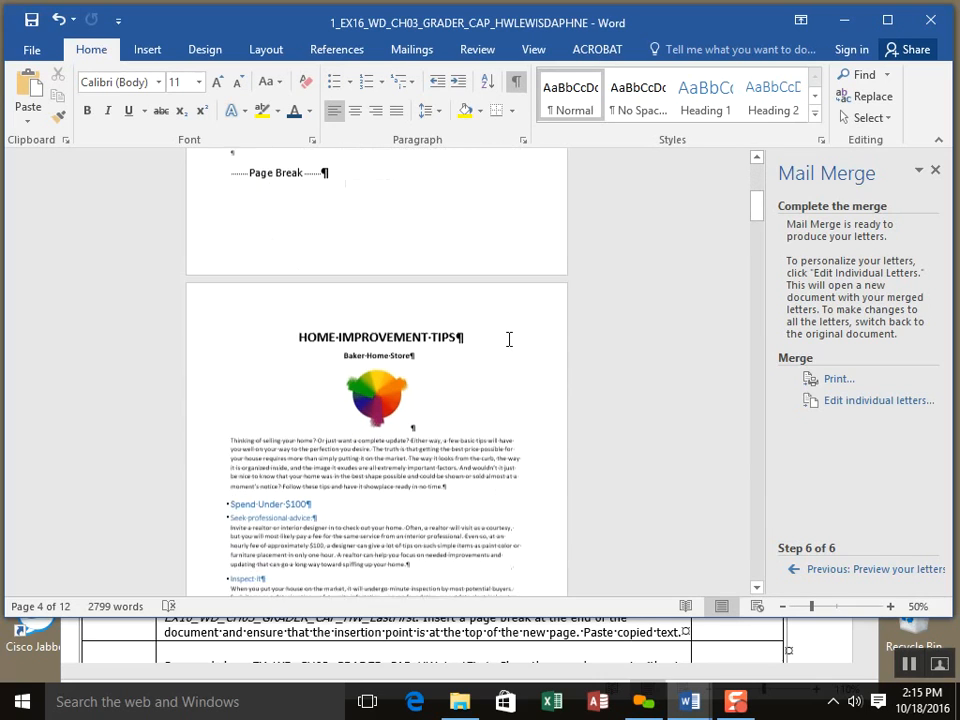
{"action": "scroll", "coordinate": [509, 339], "scroll_direction": "up", "scroll_amount": 12}
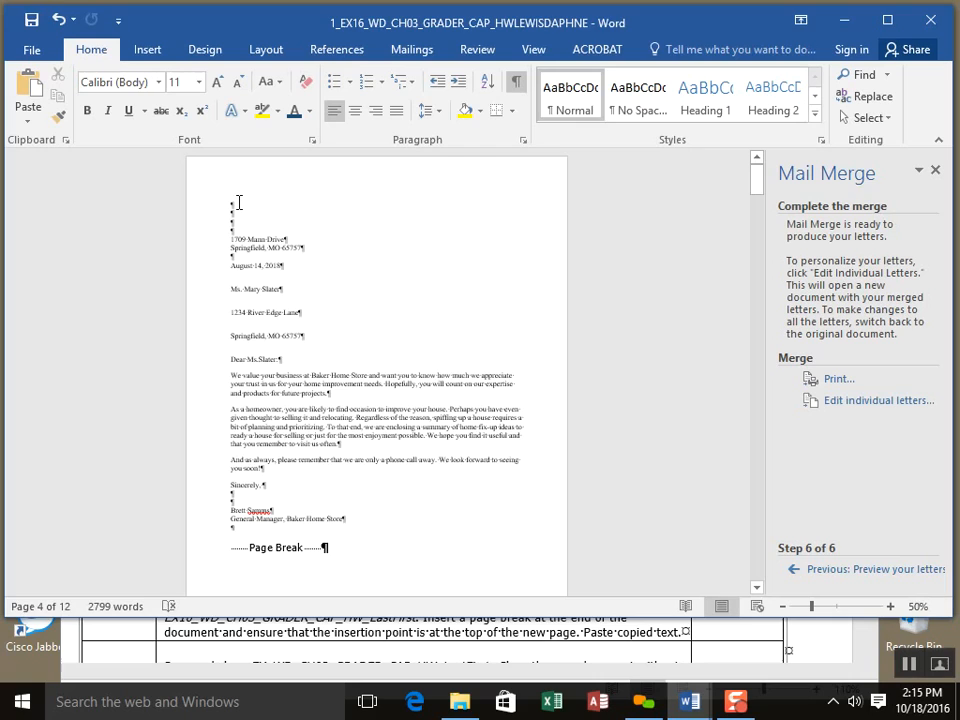
{"action": "left_click", "coordinate": [238, 202]}
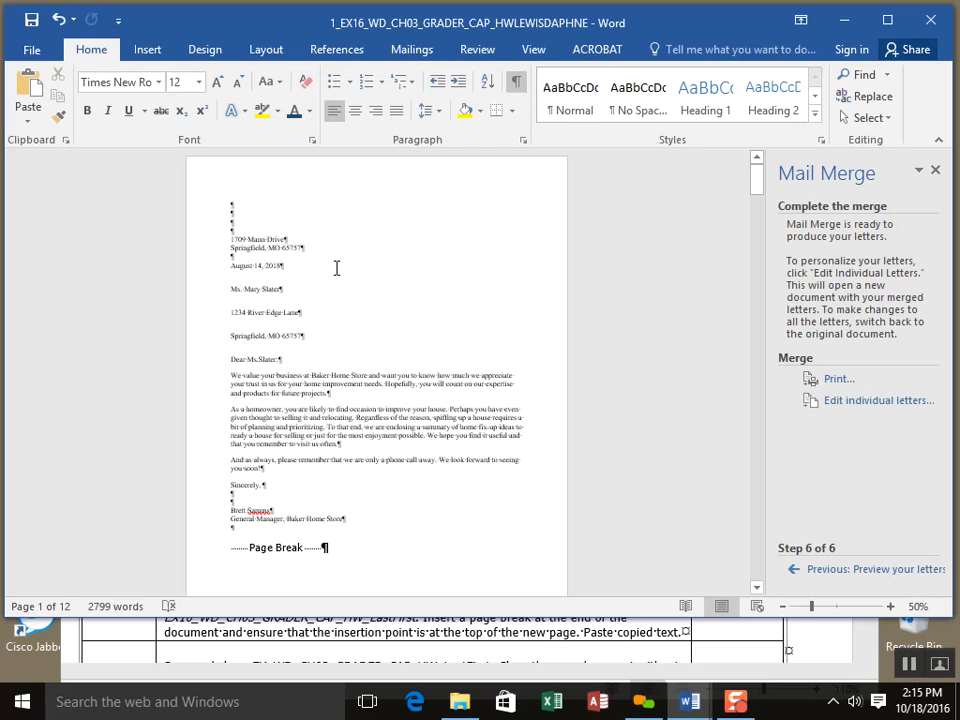
Step: Paste the merged letters and check them across the now 20-page document
{"action": "scroll", "coordinate": [478, 367], "scroll_direction": "up", "scroll_amount": 3}
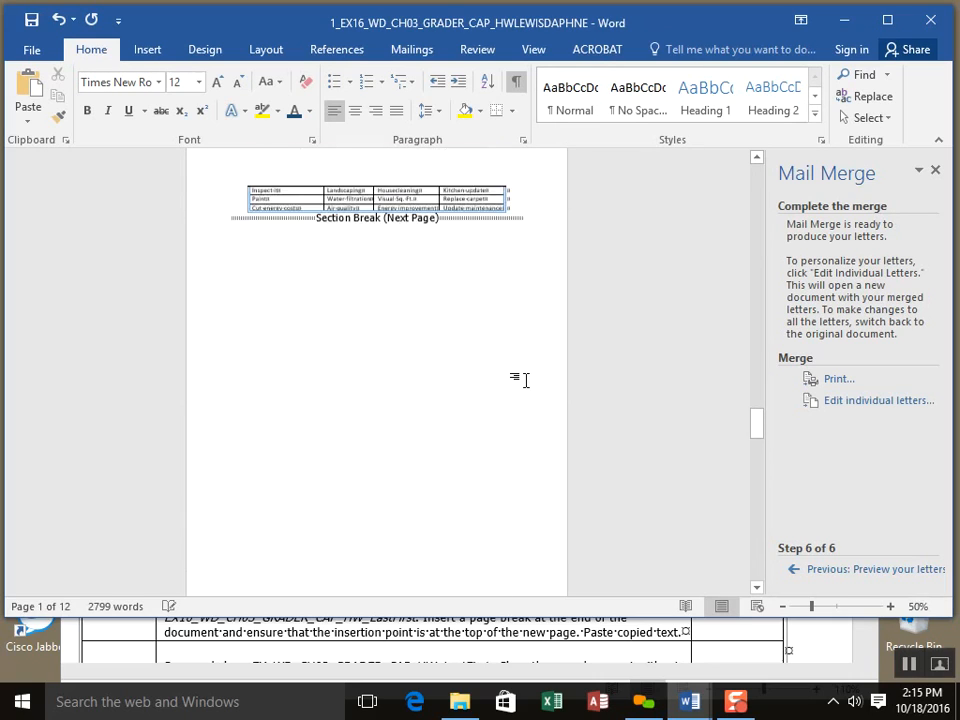
{"action": "left_click_drag", "start_coordinate": [752, 435], "coordinate": [759, 160]}
{"action": "scroll", "coordinate": [424, 302], "scroll_direction": "down", "scroll_amount": 1}
{"action": "scroll", "coordinate": [424, 302], "scroll_direction": "down", "scroll_amount": 10}
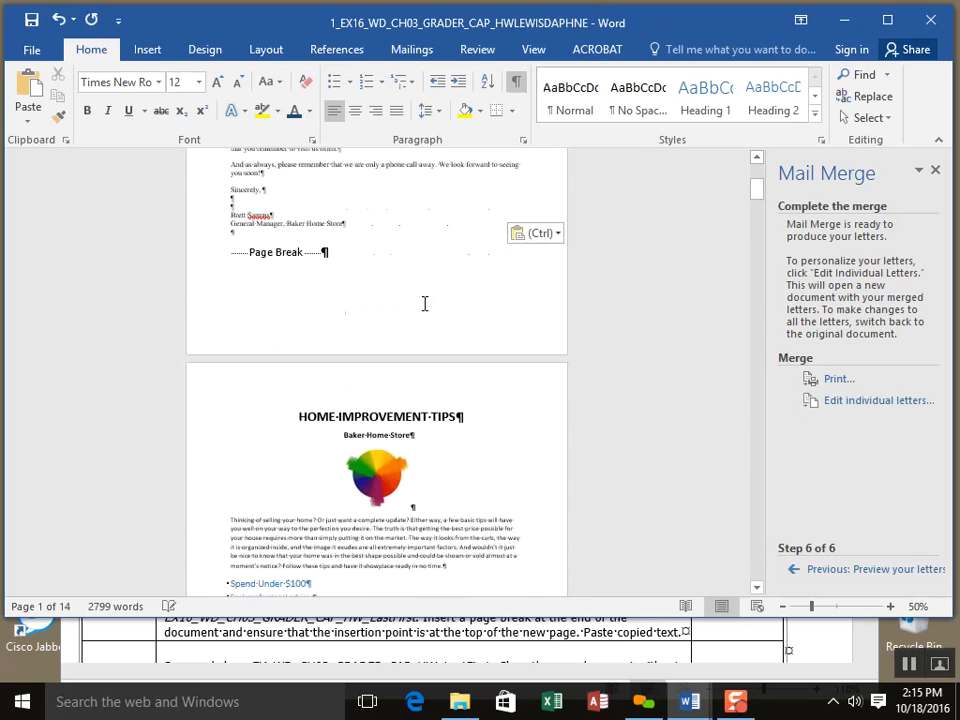
{"action": "scroll", "coordinate": [426, 303], "scroll_direction": "down", "scroll_amount": 10}
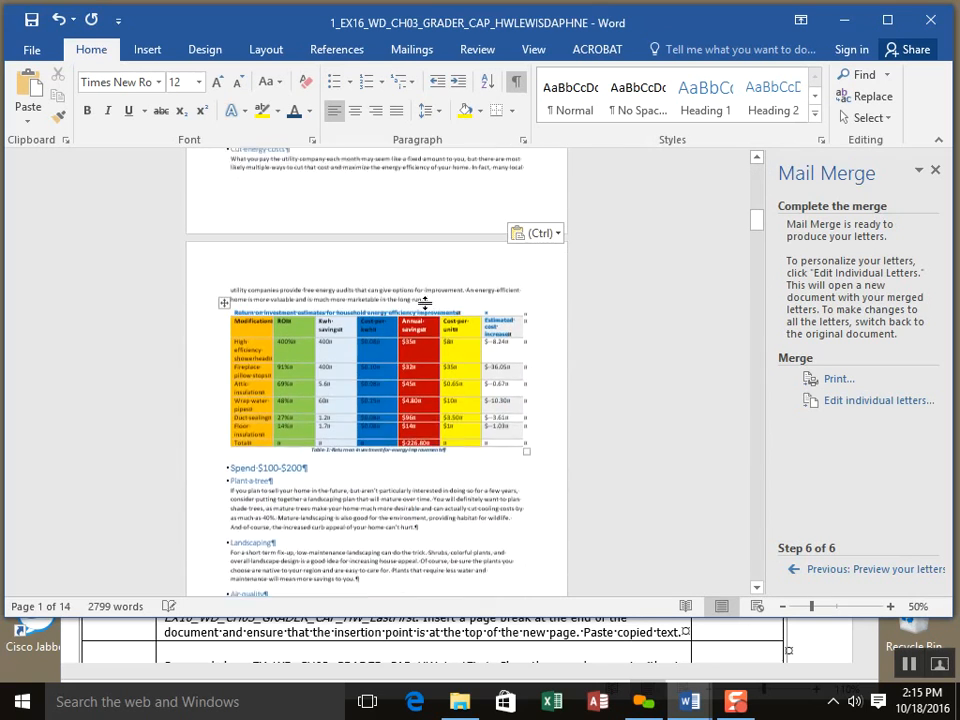
{"action": "scroll", "coordinate": [426, 303], "scroll_direction": "down", "scroll_amount": 10}
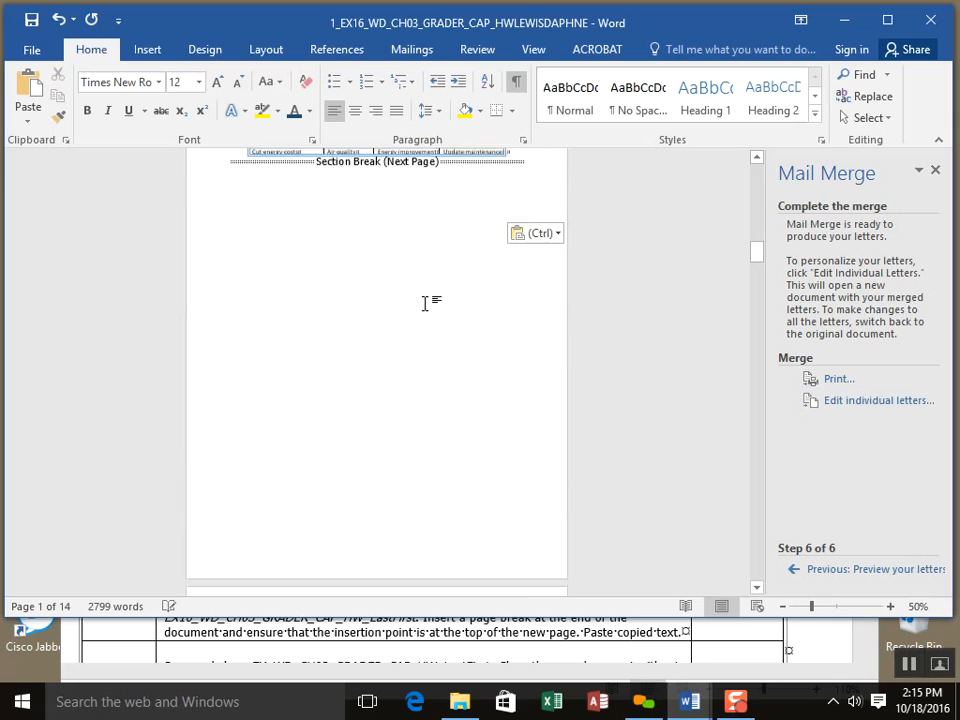
{"action": "scroll", "coordinate": [426, 304], "scroll_direction": "down", "scroll_amount": 3}
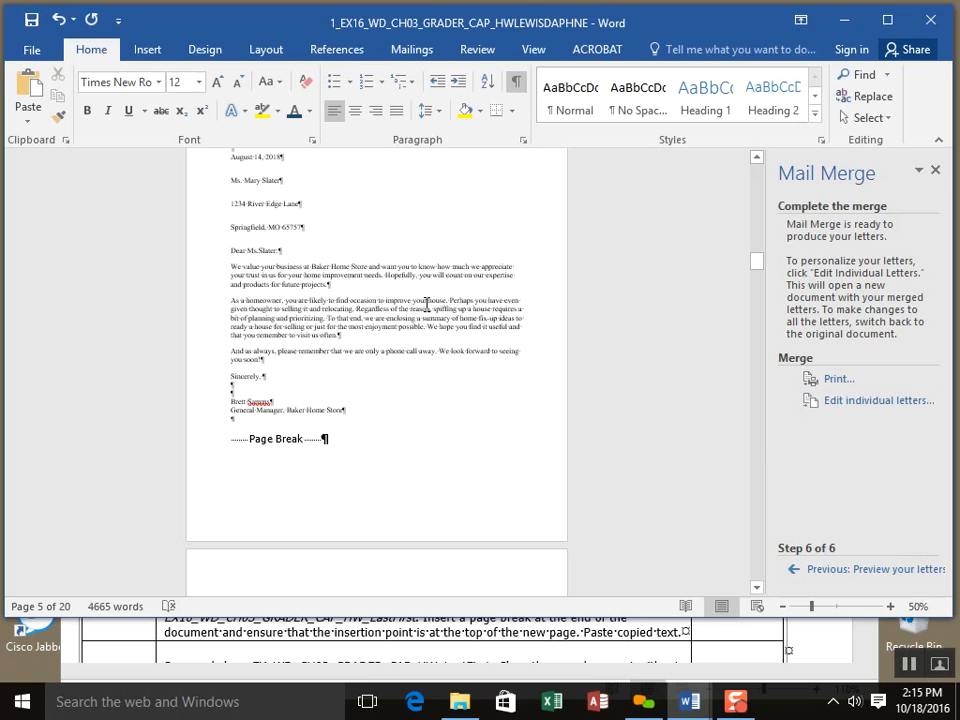
{"action": "scroll", "coordinate": [426, 303], "scroll_direction": "down", "scroll_amount": 8}
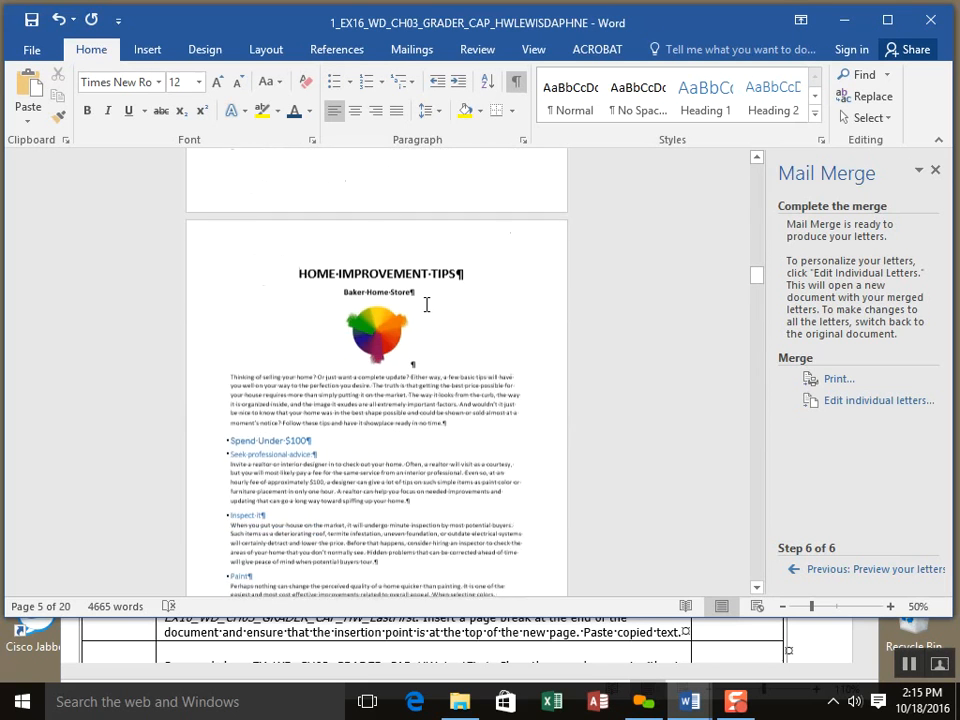
{"action": "scroll", "coordinate": [426, 304], "scroll_direction": "down", "scroll_amount": 10}
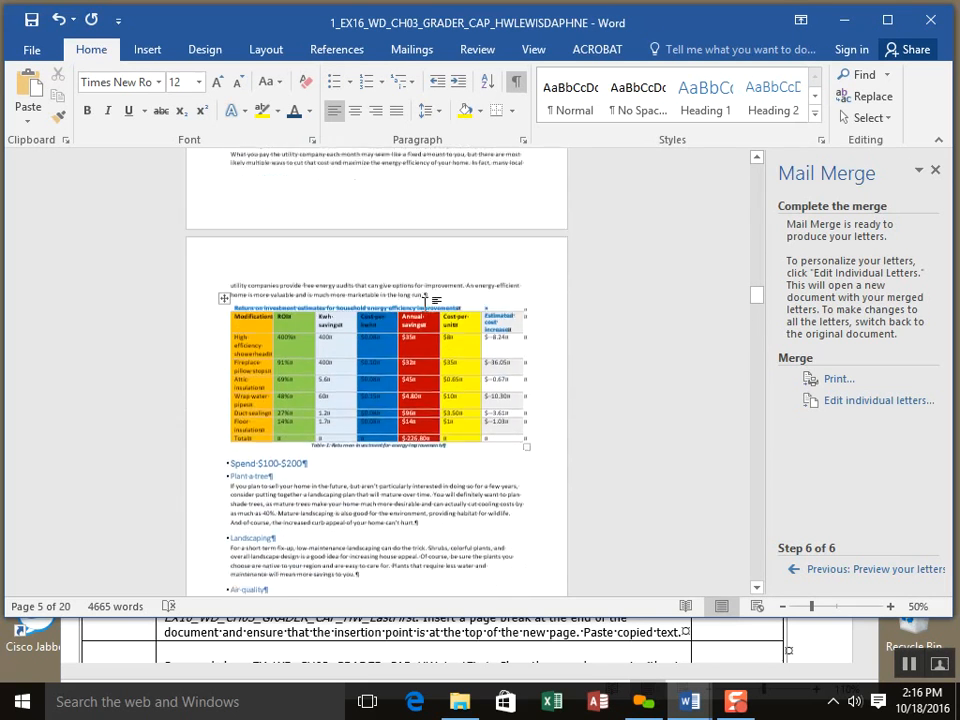
{"action": "scroll", "coordinate": [426, 304], "scroll_direction": "down", "scroll_amount": 8}
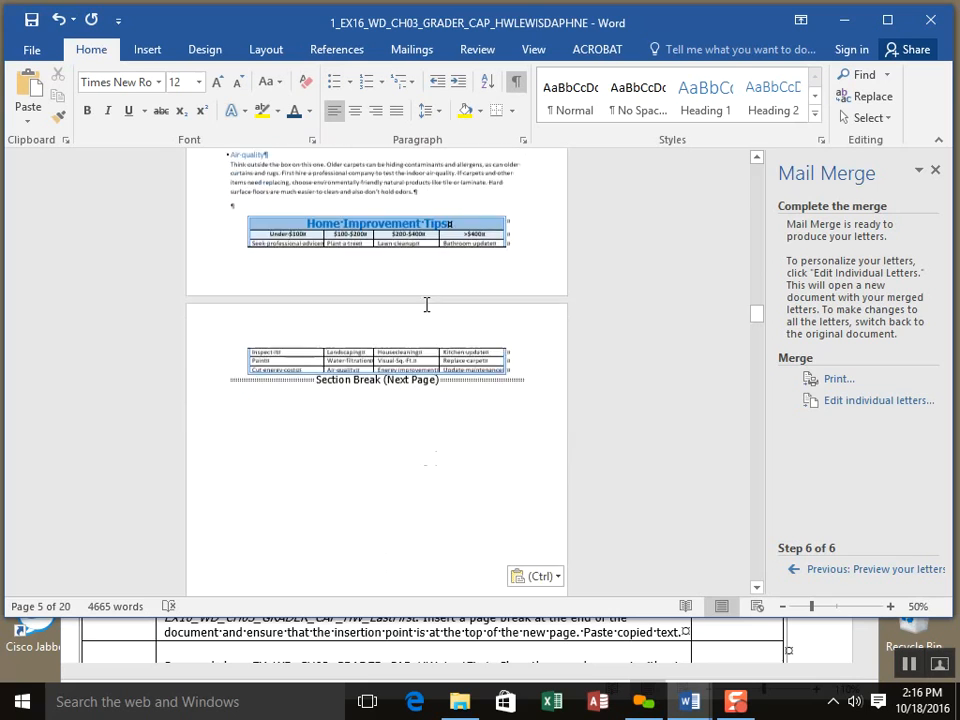
{"action": "scroll", "coordinate": [426, 304], "scroll_direction": "down", "scroll_amount": 8}
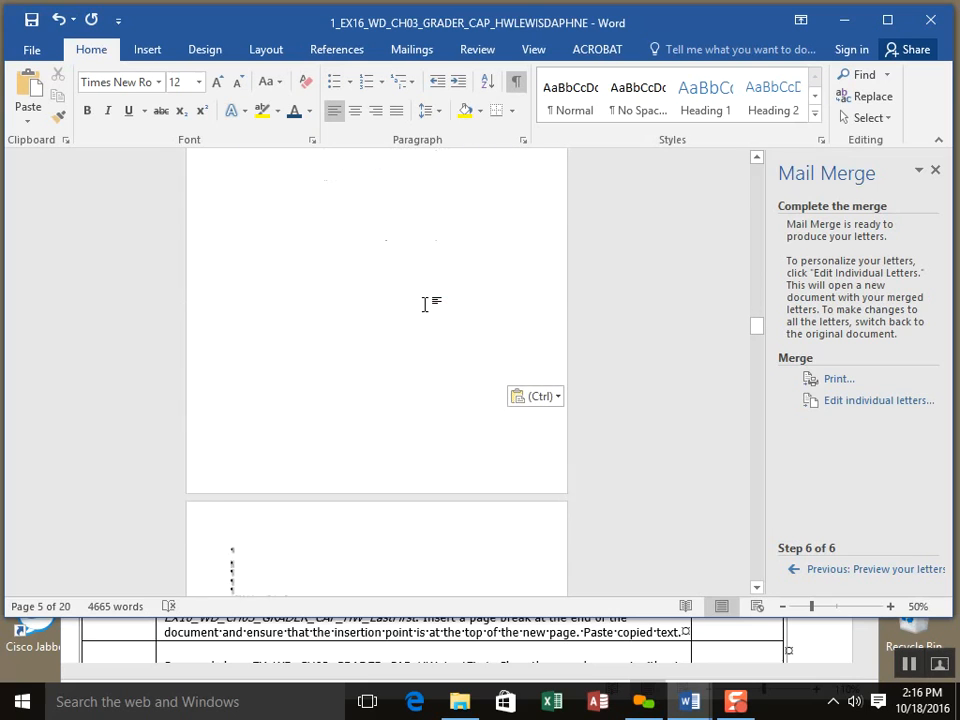
{"action": "scroll", "coordinate": [426, 304], "scroll_direction": "down", "scroll_amount": 10}
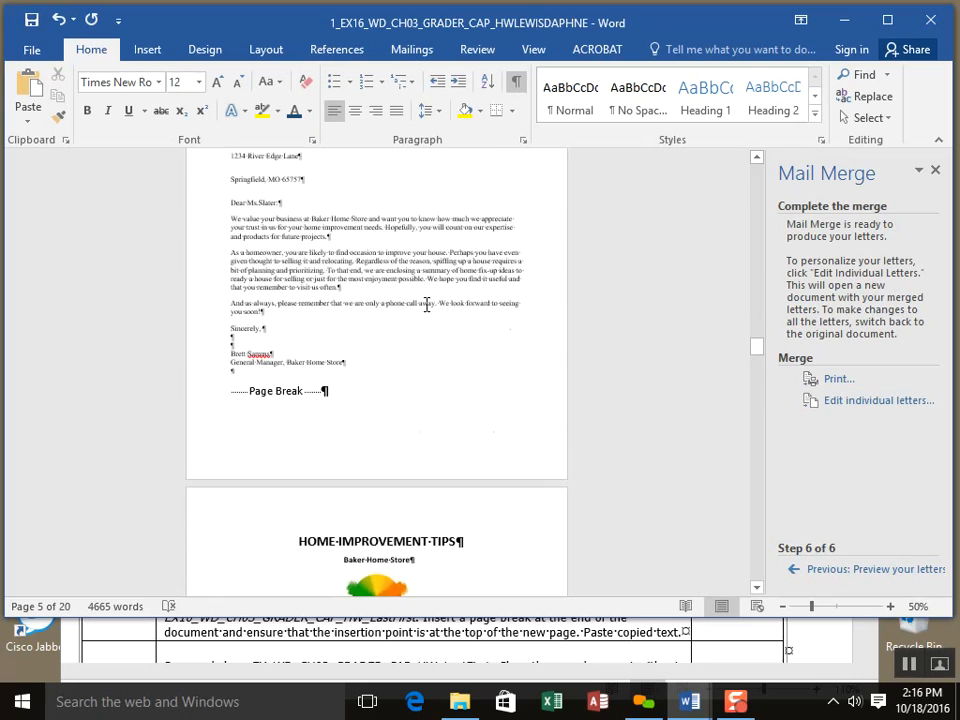
{"action": "scroll", "coordinate": [426, 304], "scroll_direction": "down", "scroll_amount": 10}
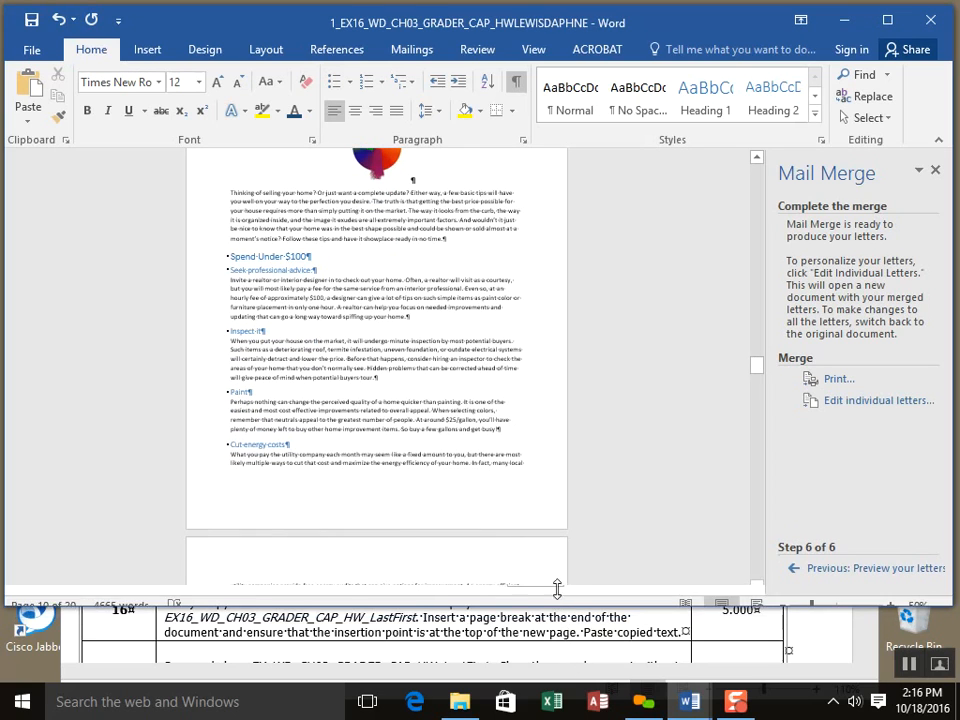
Step: Read step 17 in the instructions, then save the 20-page main document from the Quick Access Toolbar
{"action": "left_click", "coordinate": [571, 647]}
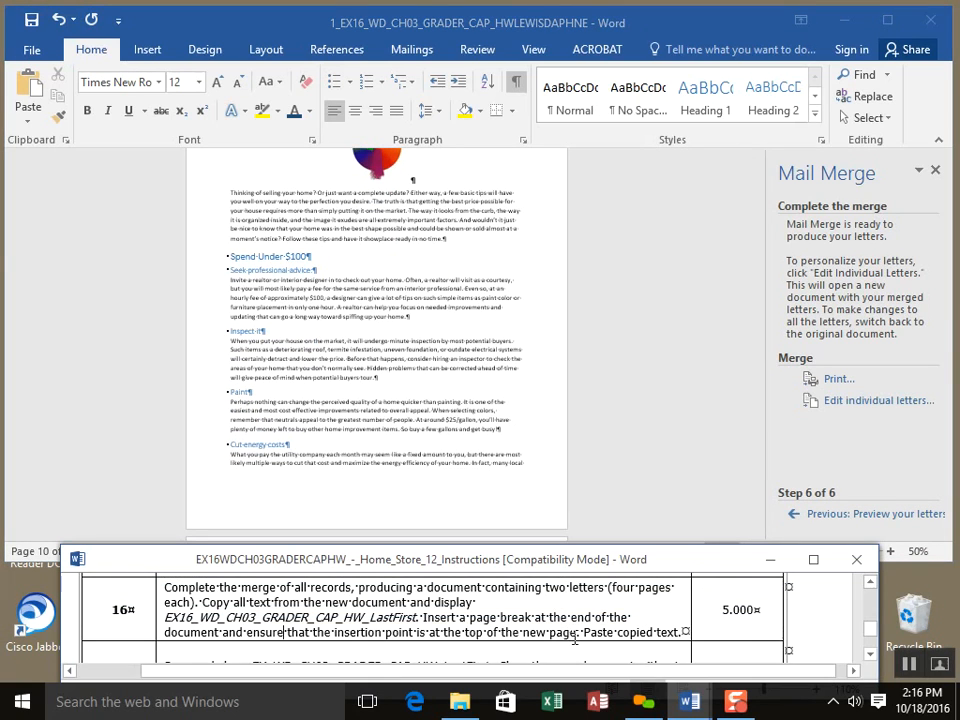
{"action": "scroll", "coordinate": [573, 640], "scroll_direction": "down", "scroll_amount": 3}
{"action": "scroll", "coordinate": [575, 637], "scroll_direction": "up", "scroll_amount": 1}
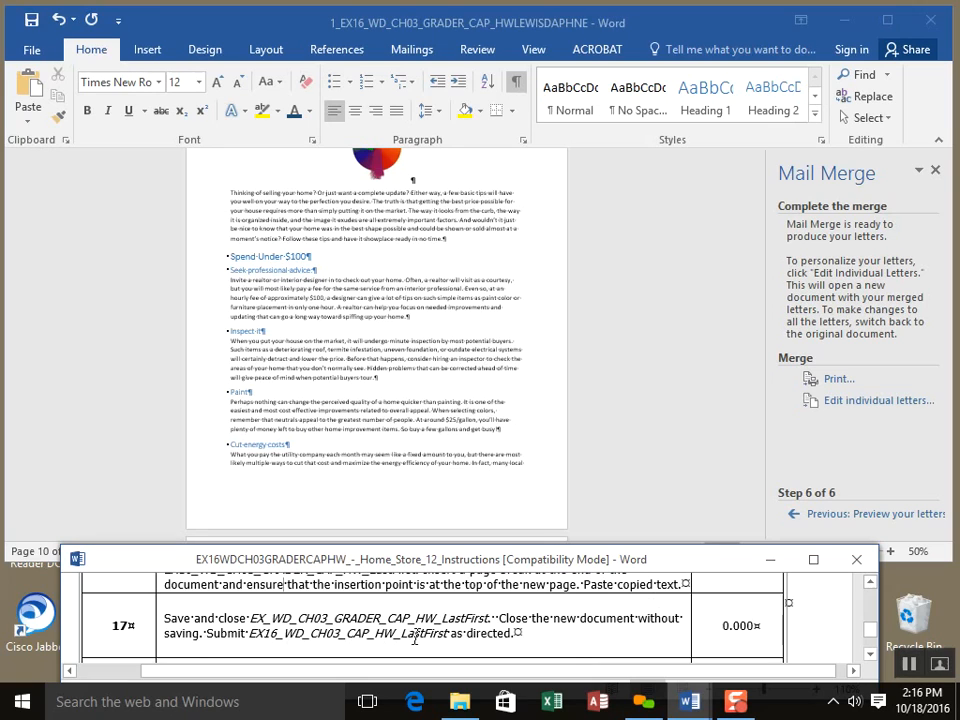
{"action": "left_click", "coordinate": [29, 20]}
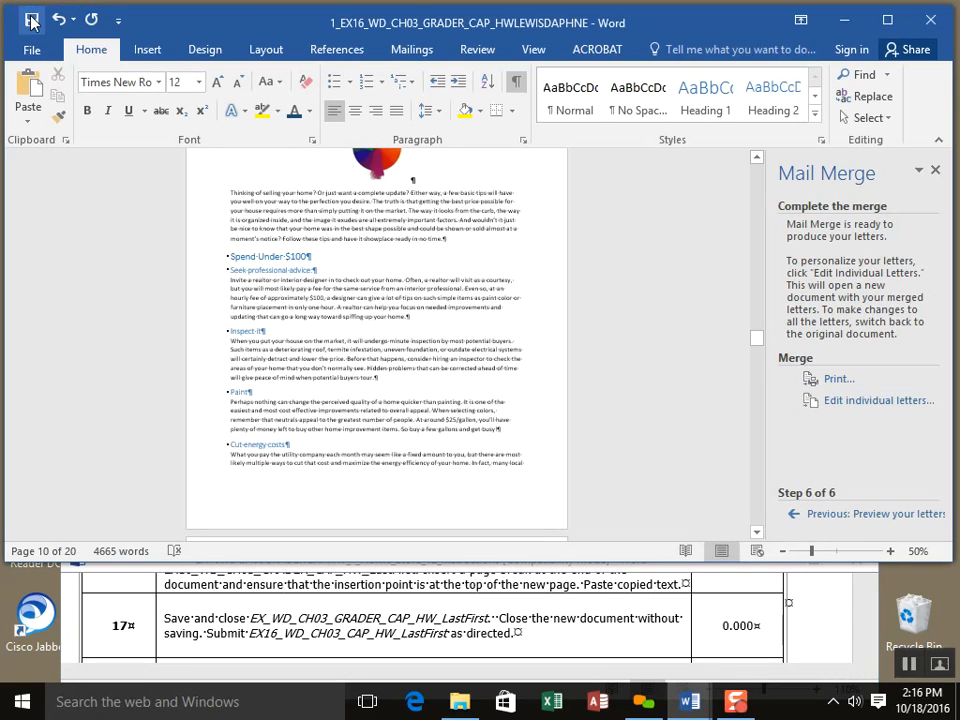